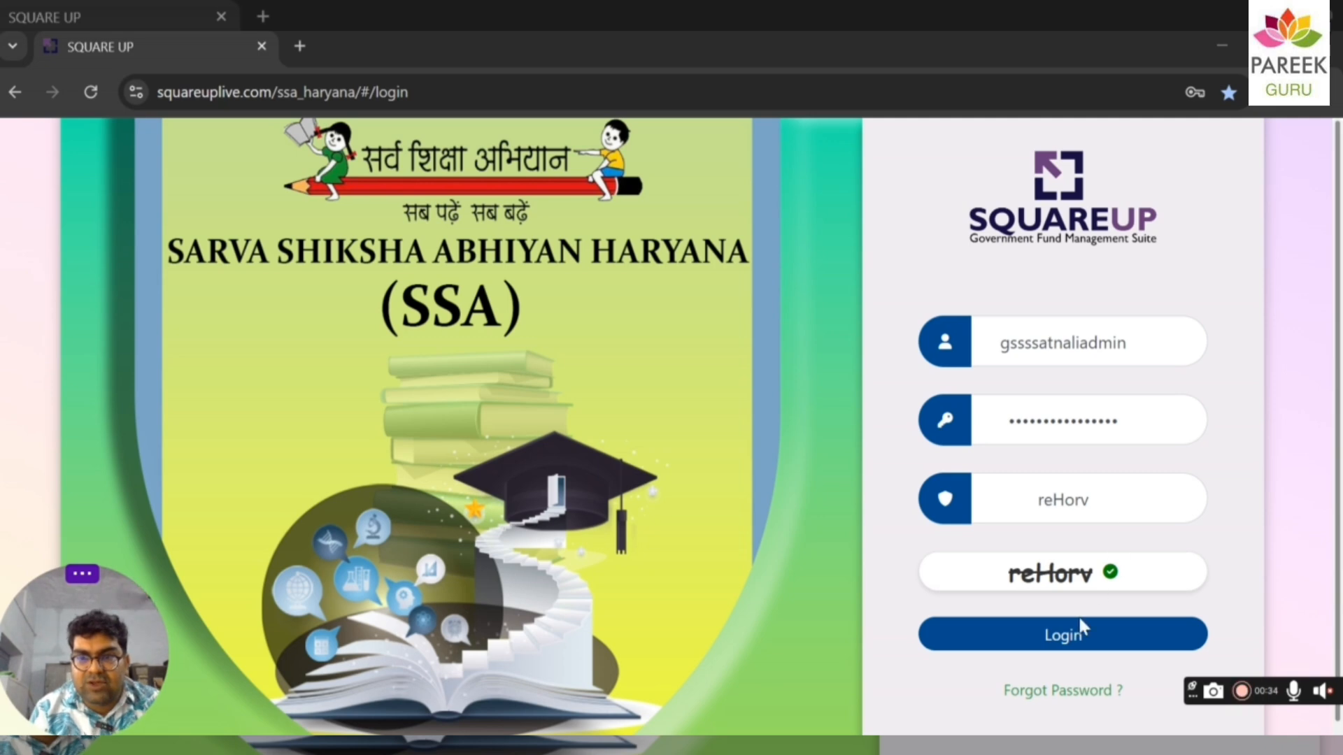
# - Sign in with the filled admin credentials and let Chrome save the password
pyautogui.click(1064, 638)
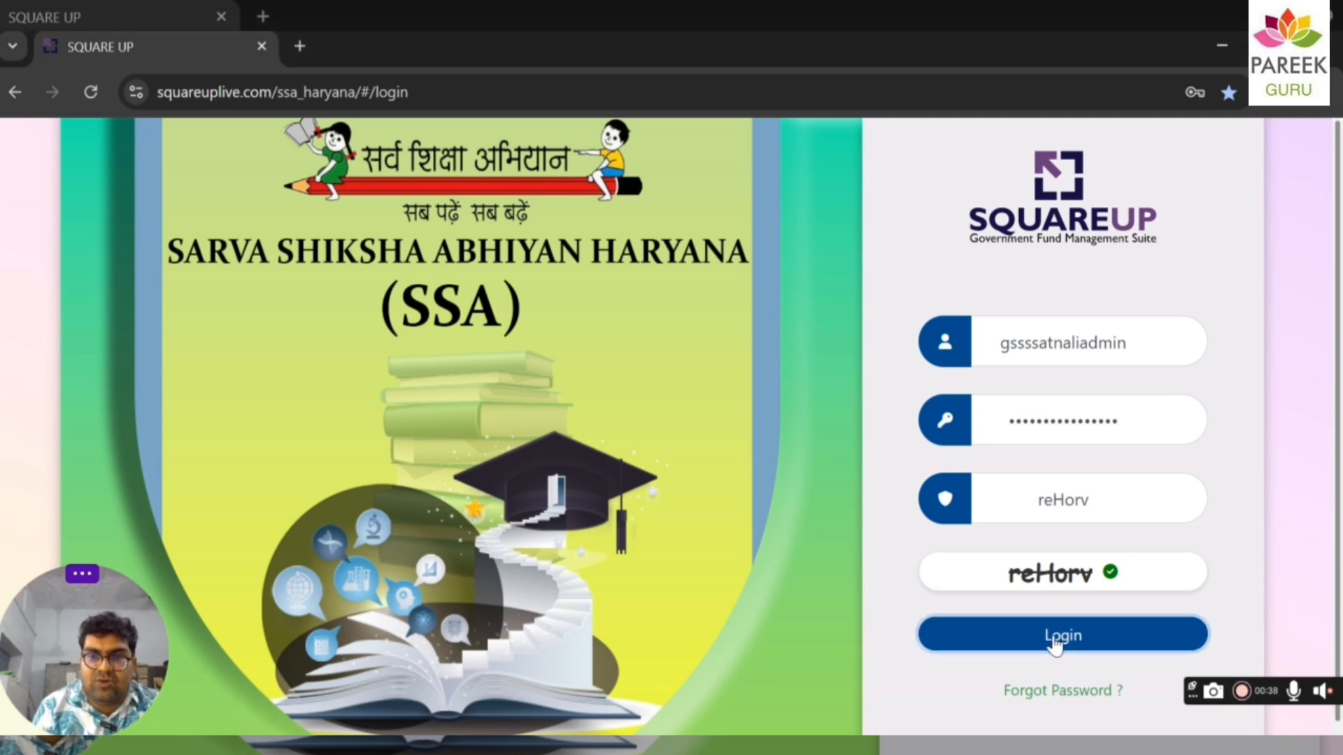
pyautogui.click(1046, 641)
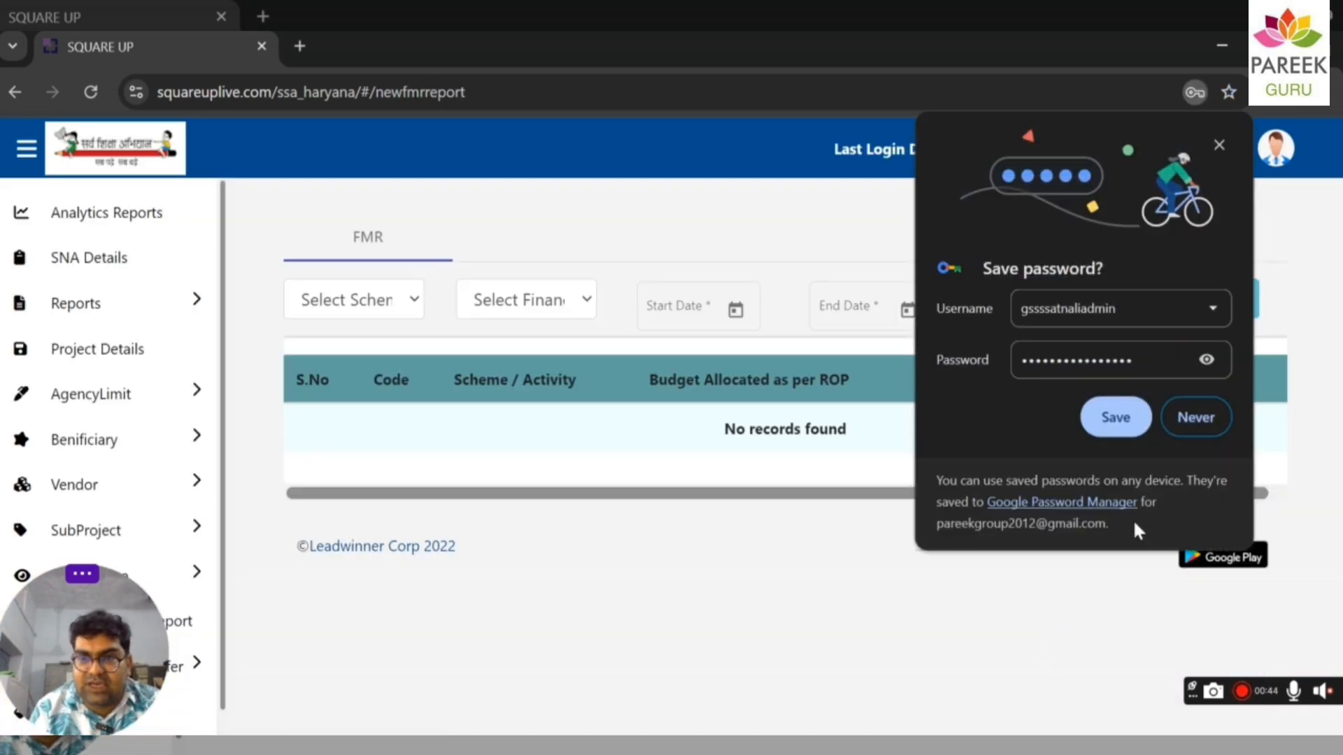
pyautogui.click(1118, 427)
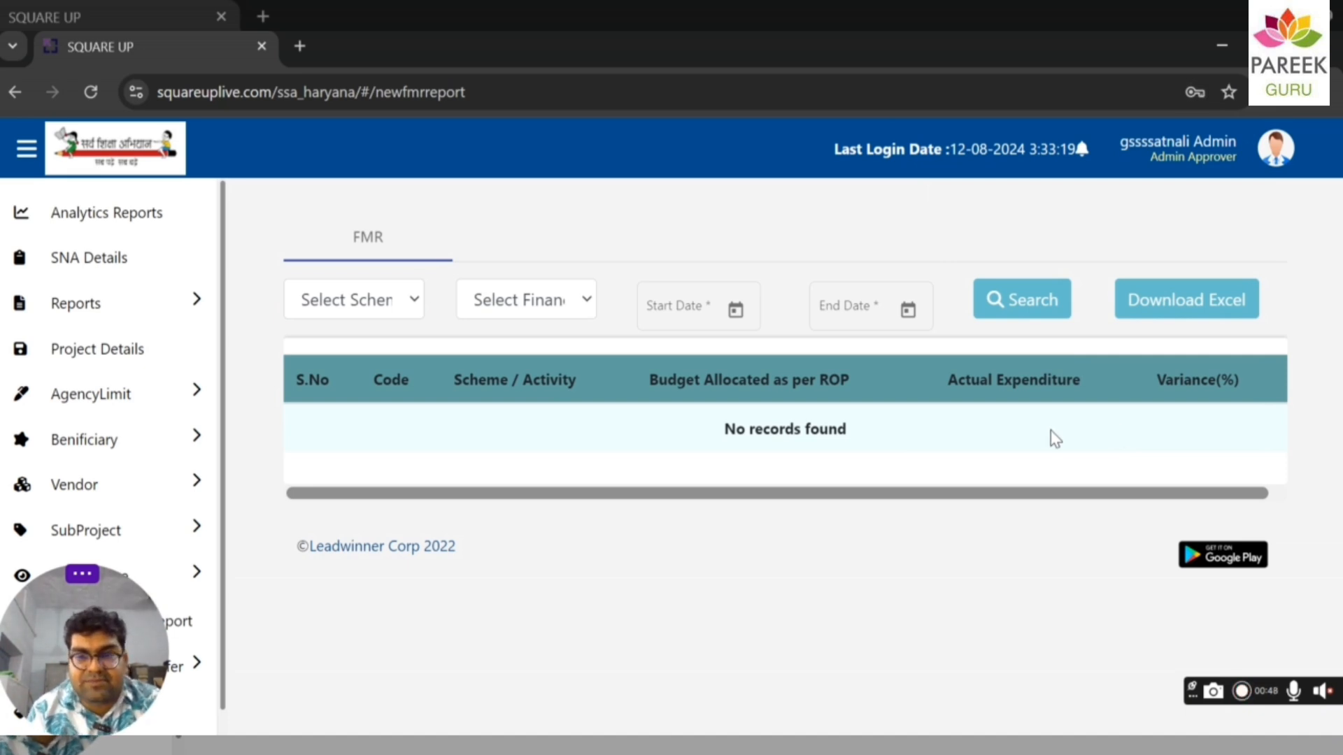
# - Choose Administration from the user avatar menu to reach the Employee list
pyautogui.click(1274, 162)
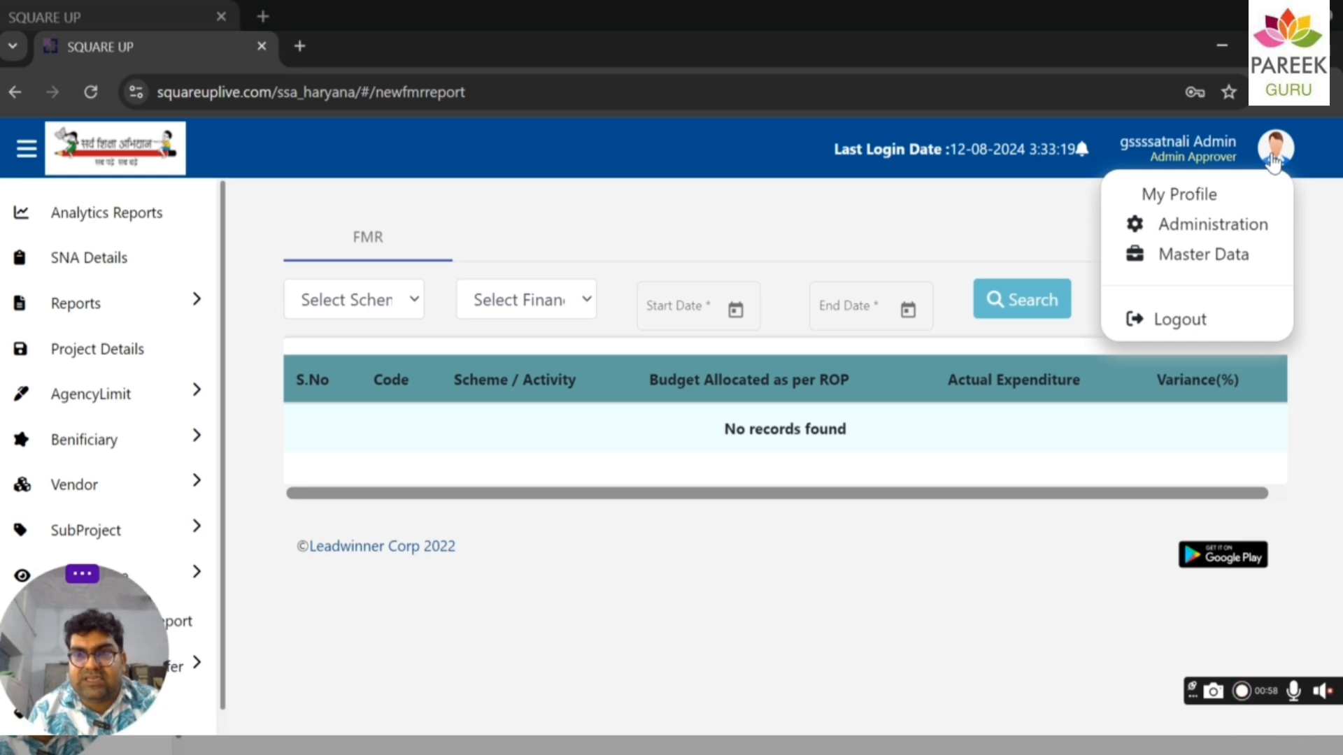
pyautogui.click(1209, 227)
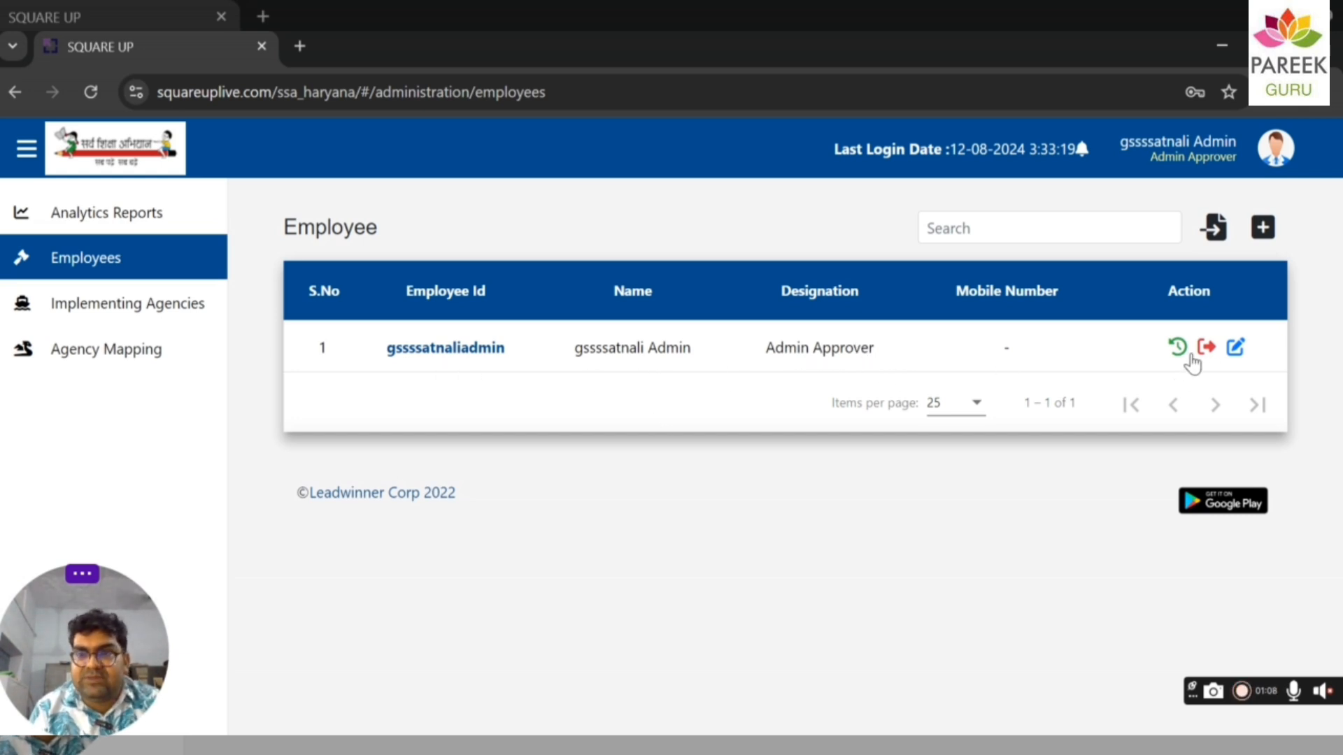
# - Open the admin employee's edit form and replace the full name with a new one
pyautogui.click(1236, 347)
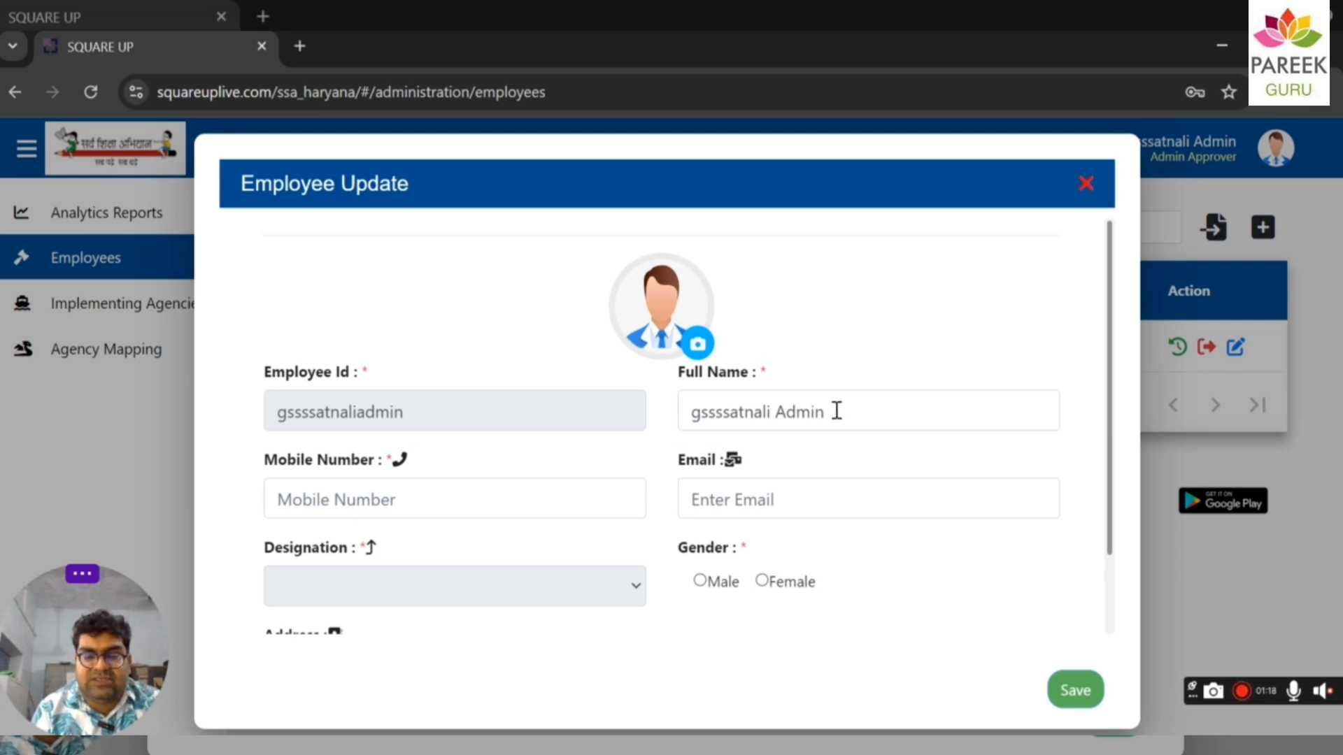
pyautogui.moveTo(836, 411); pyautogui.dragTo(677, 412)
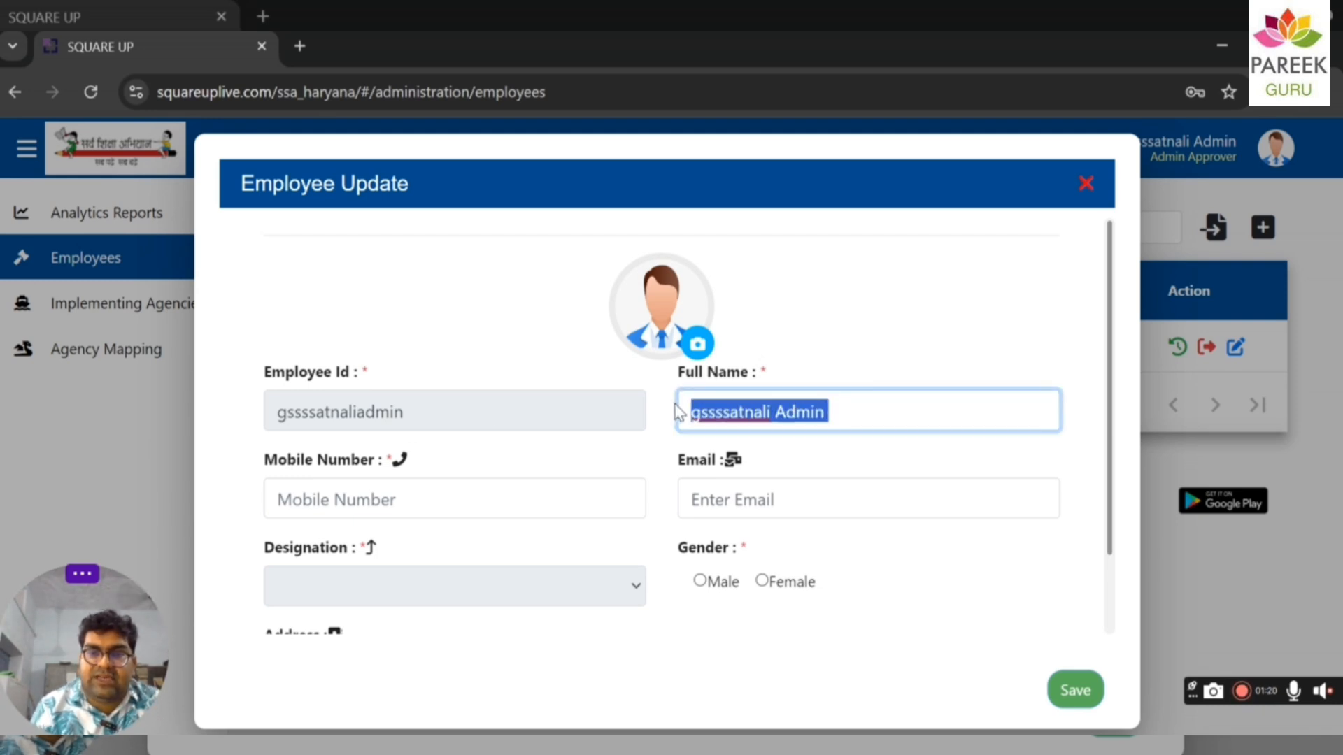
pyautogui.press('BackSpace')
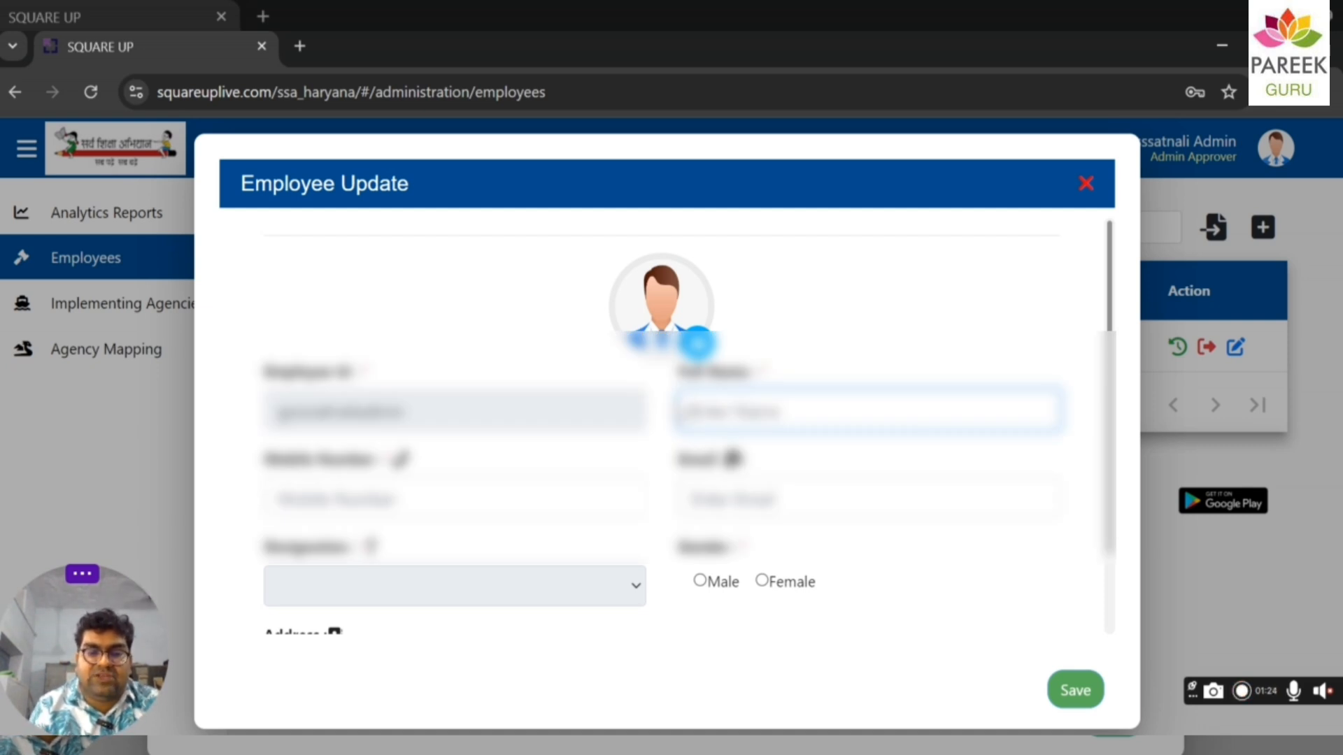
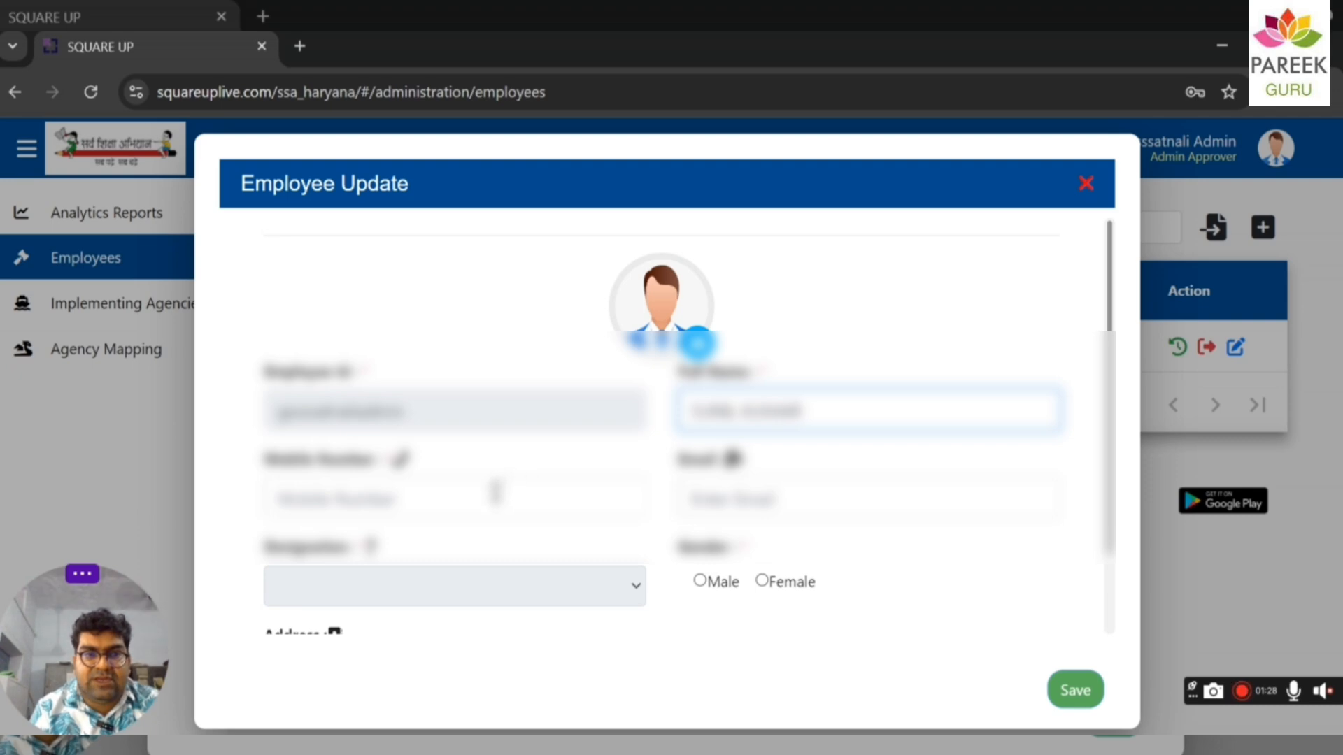
# - Enter the employee's mobile number and e-mail address
pyautogui.click(496, 492)
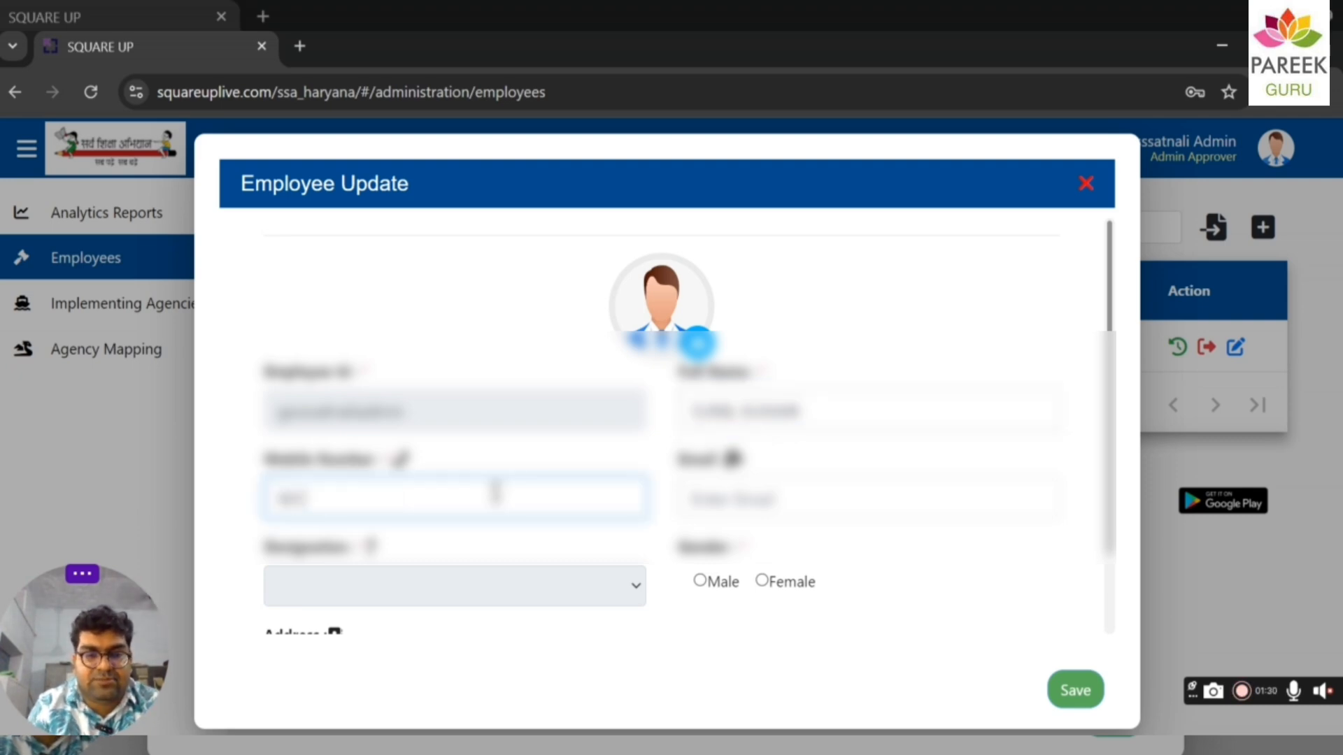
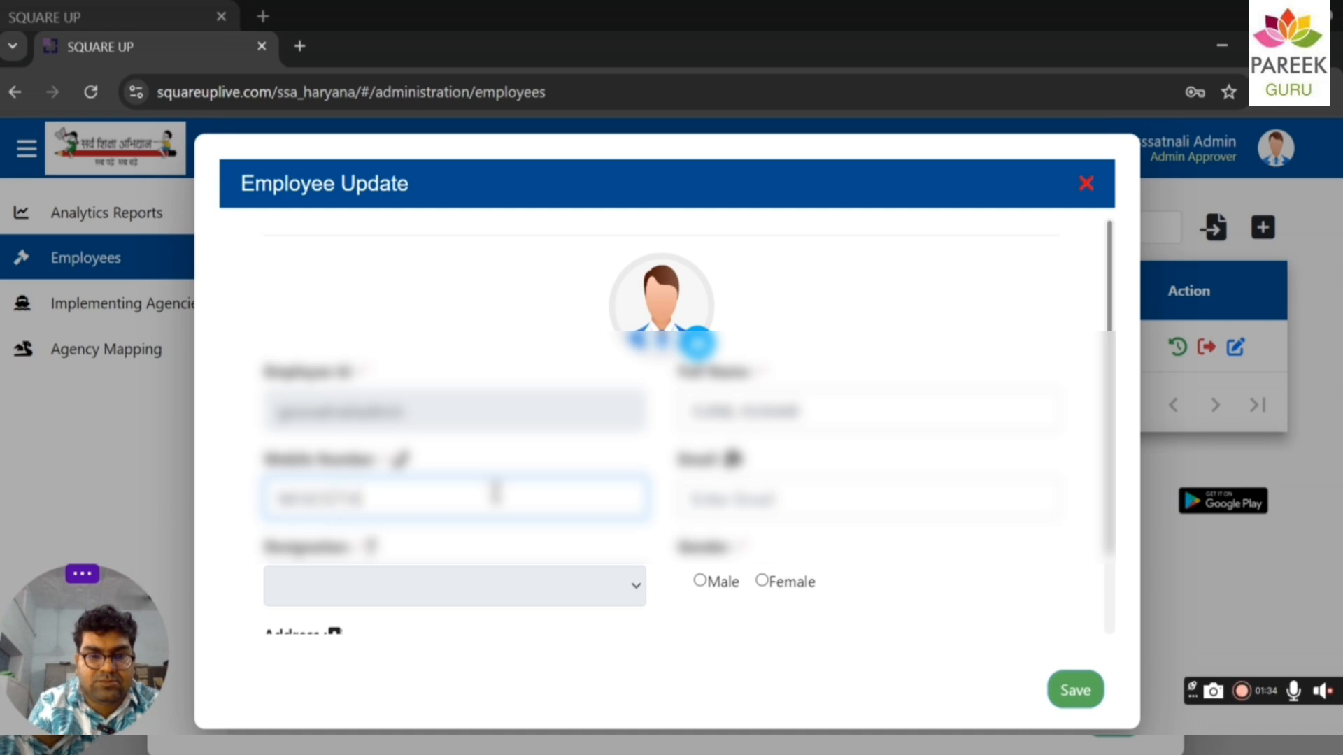
pyautogui.click(711, 497)
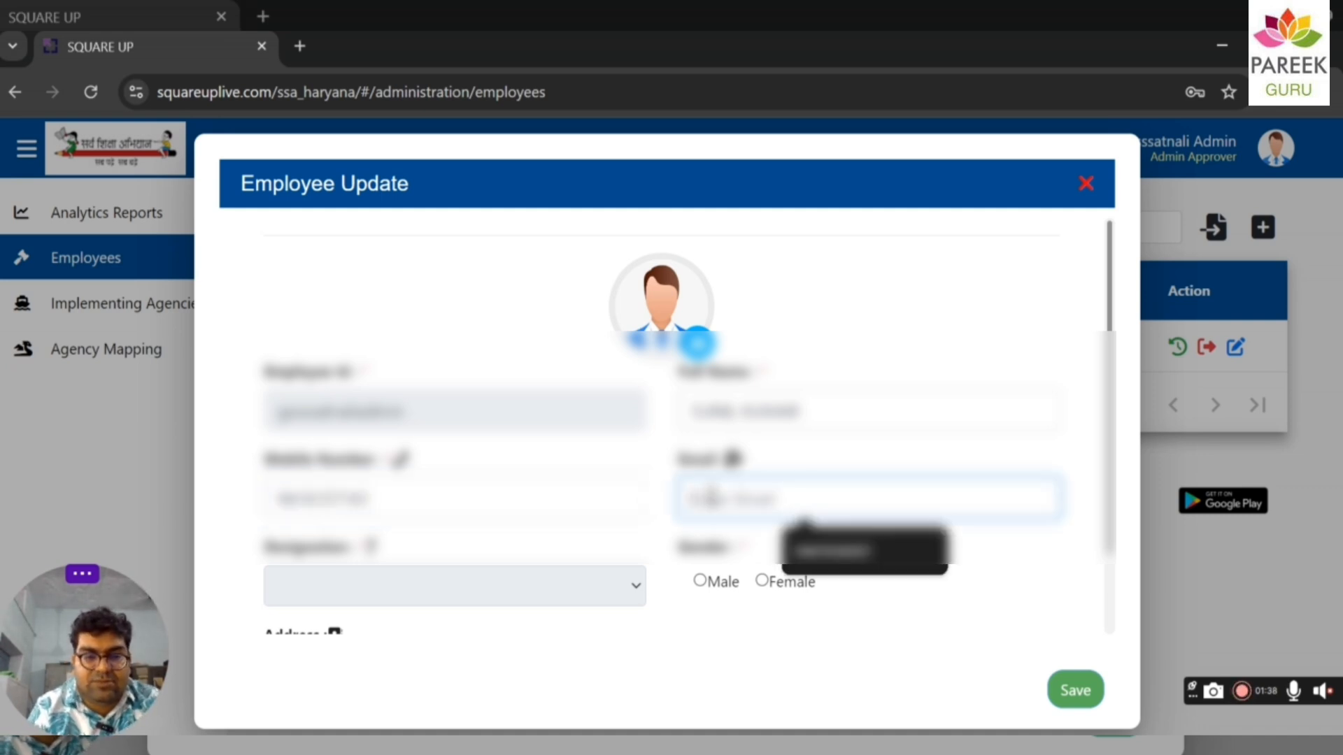
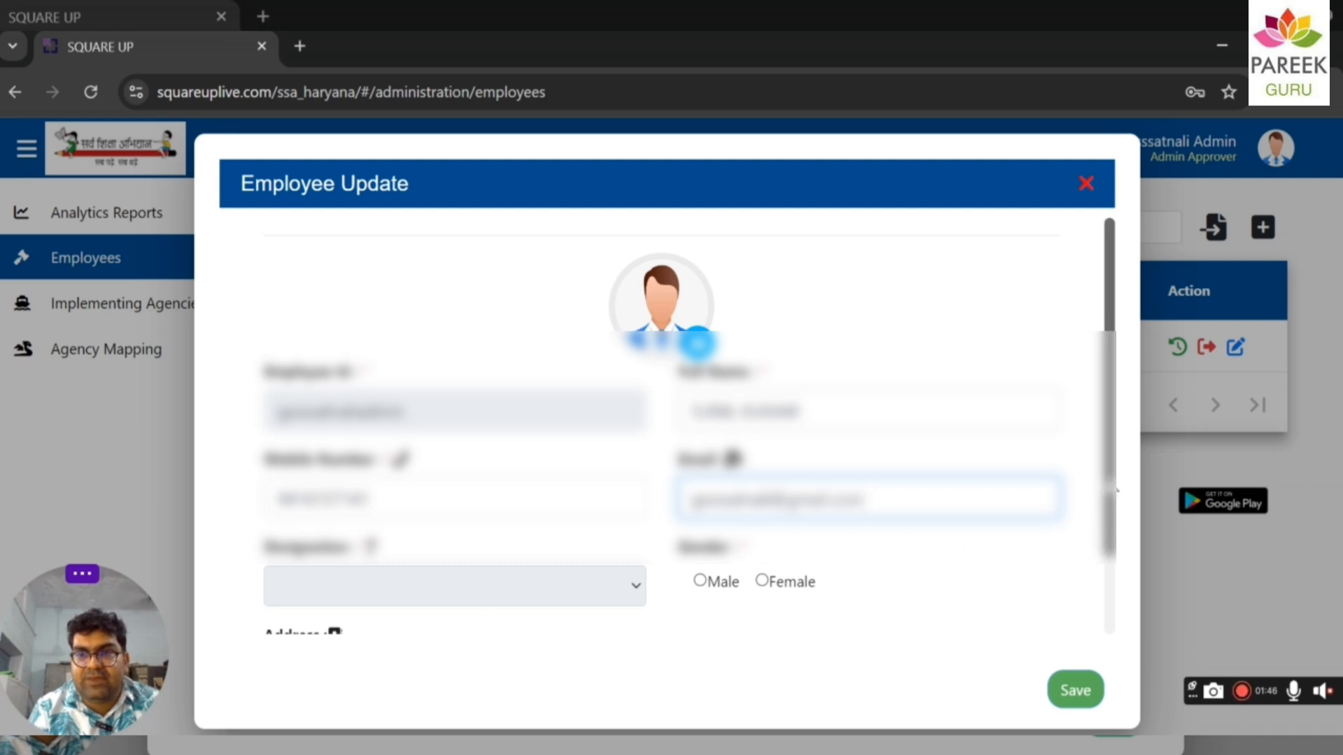
pyautogui.doubleClick(1085, 490)
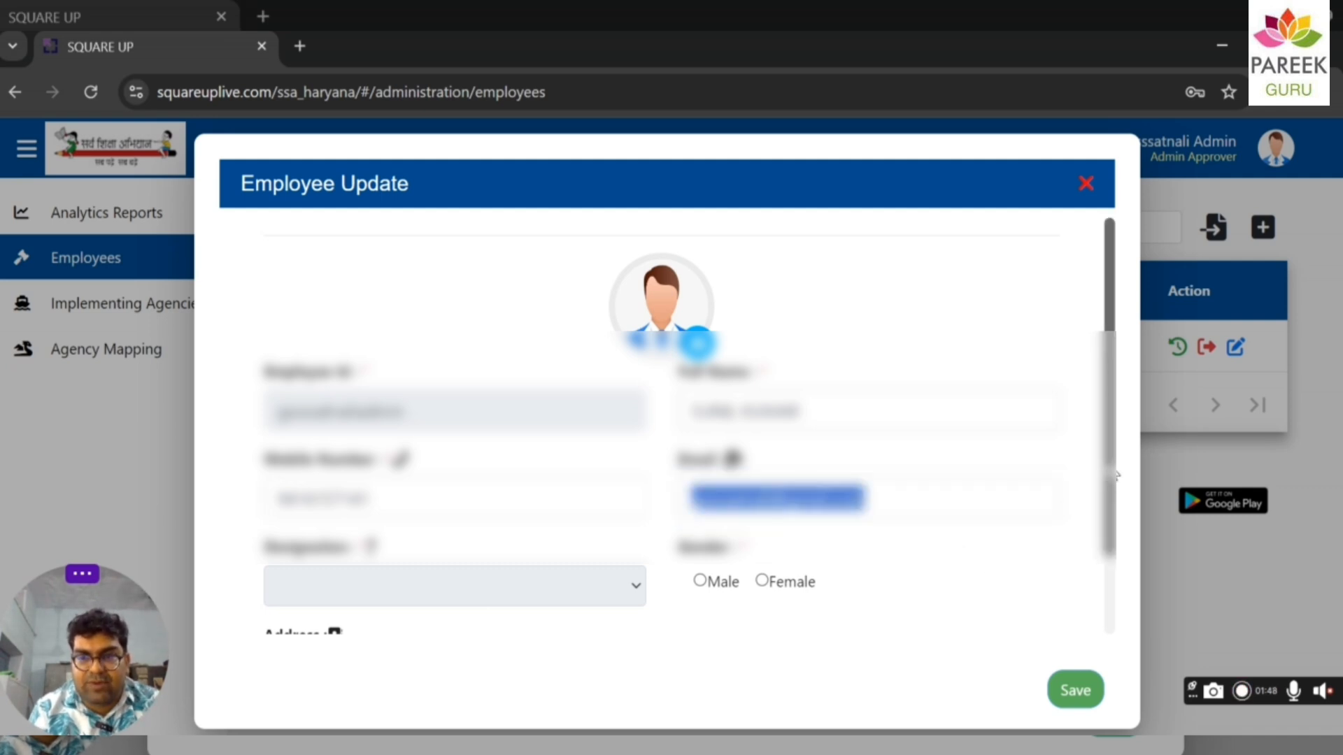
pyautogui.click(1080, 467)
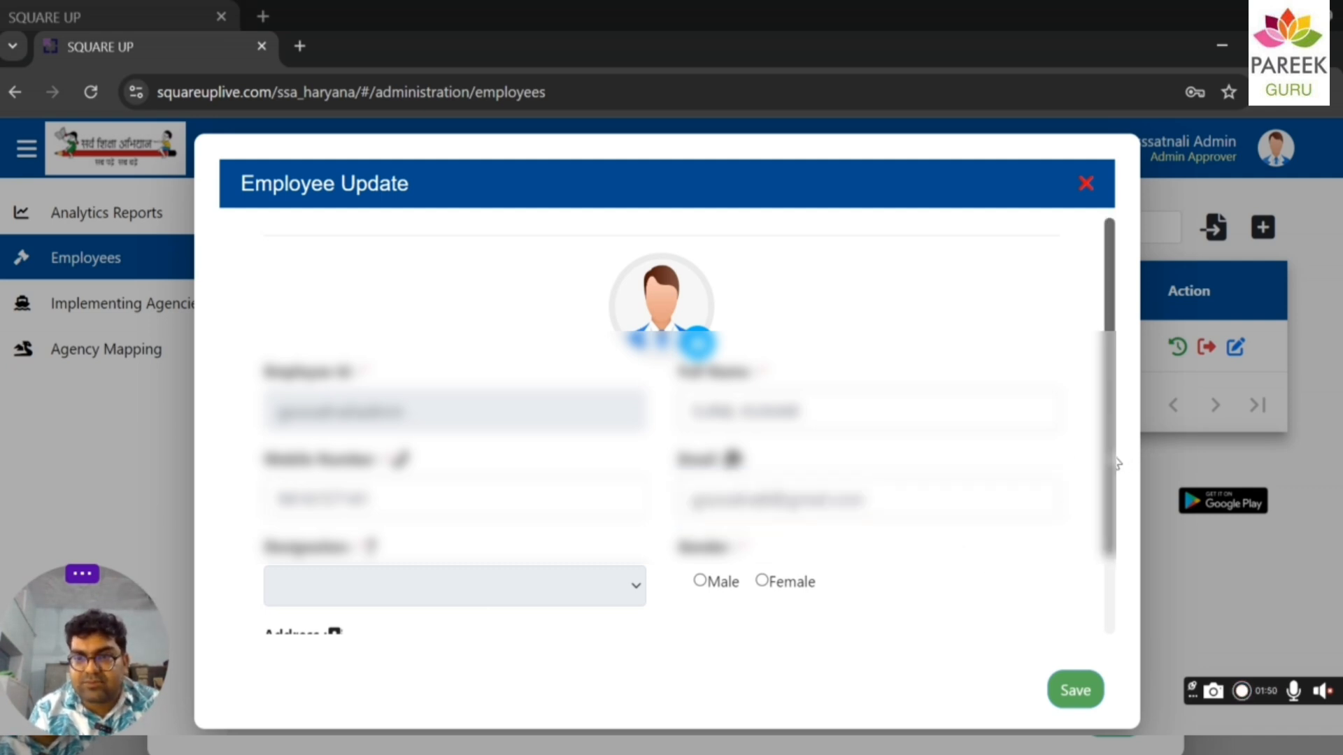
pyautogui.moveTo(1117, 464); pyautogui.dragTo(1120, 557)
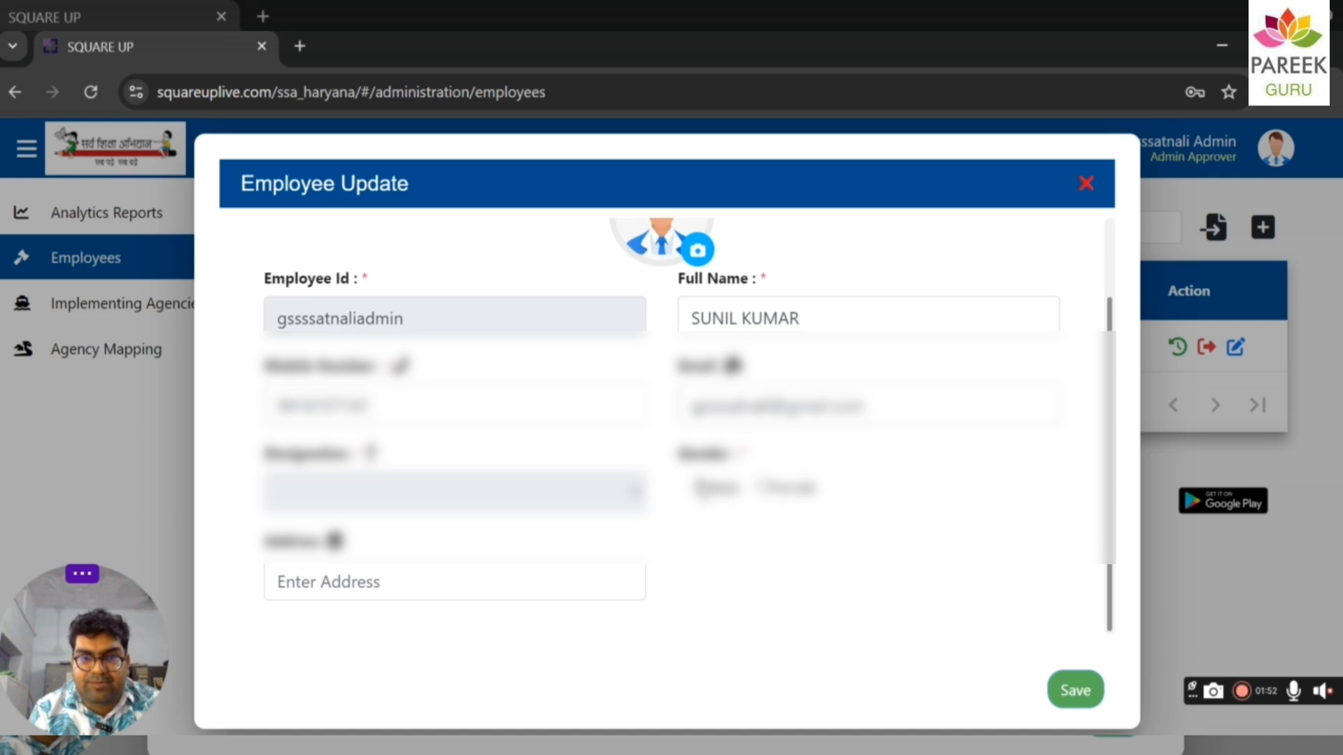
# - Set gender to Male, enter the employee's address, and save the record
pyautogui.click(700, 486)
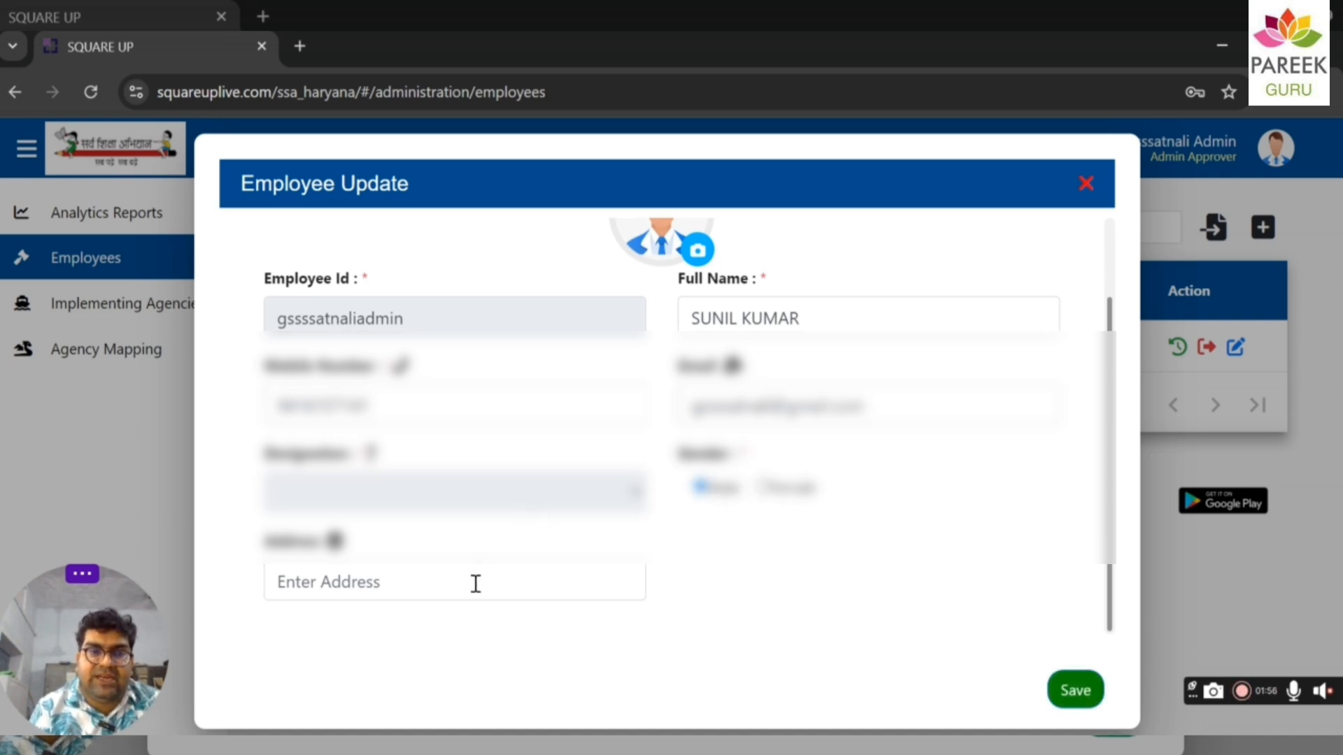
pyautogui.click(412, 591)
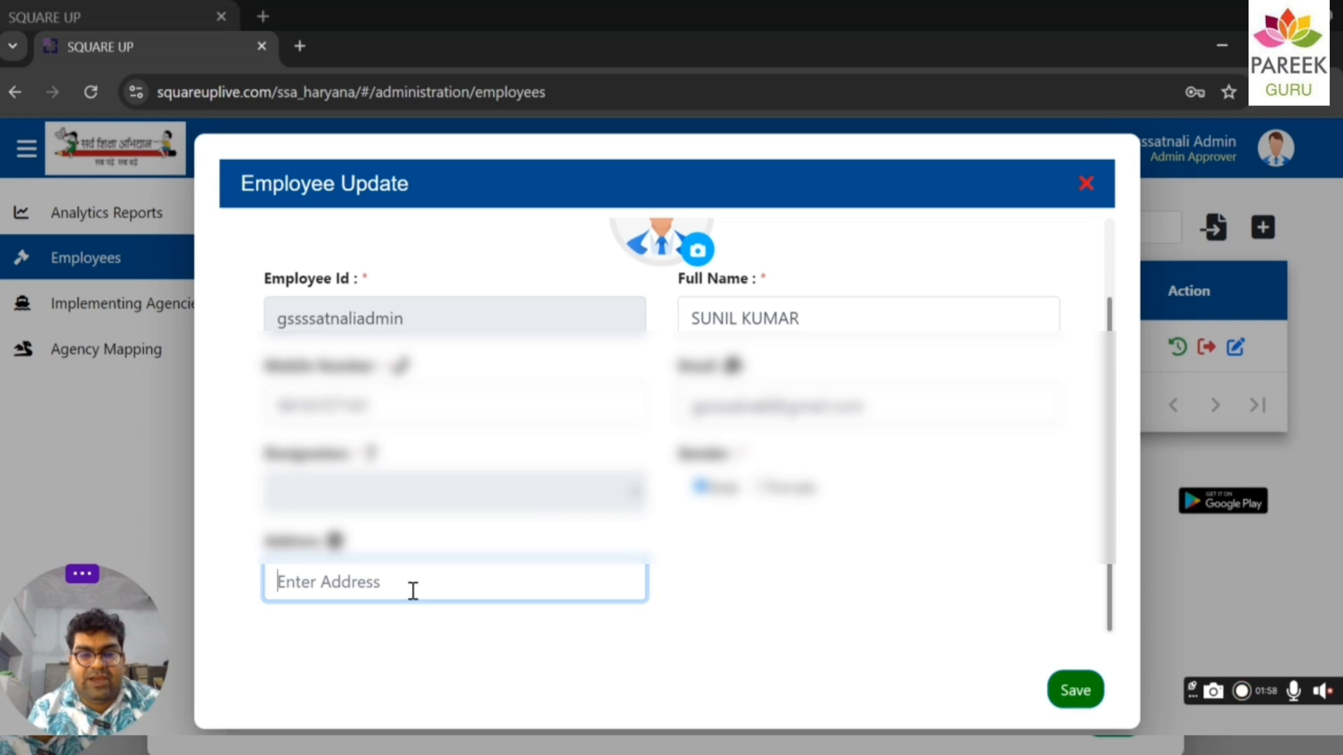
pyautogui.write('GSSS')
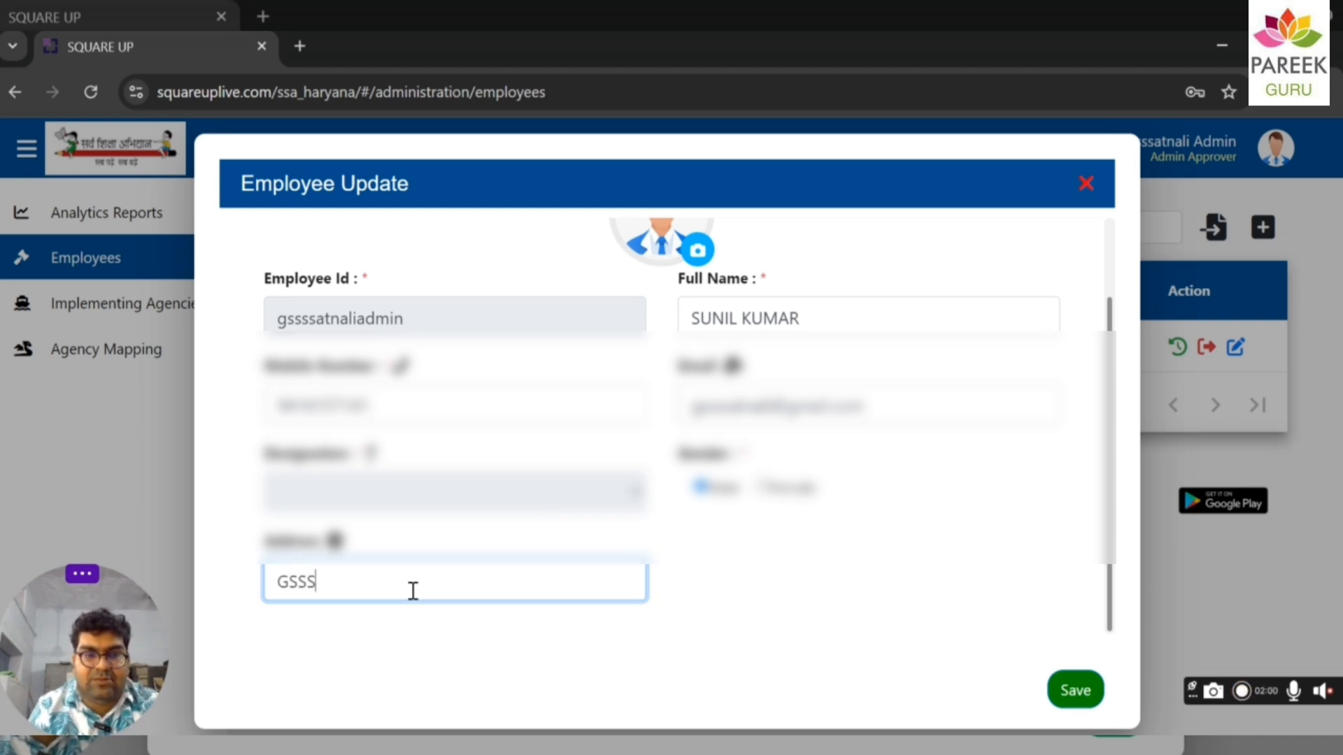
pyautogui.write(' SATNALI')
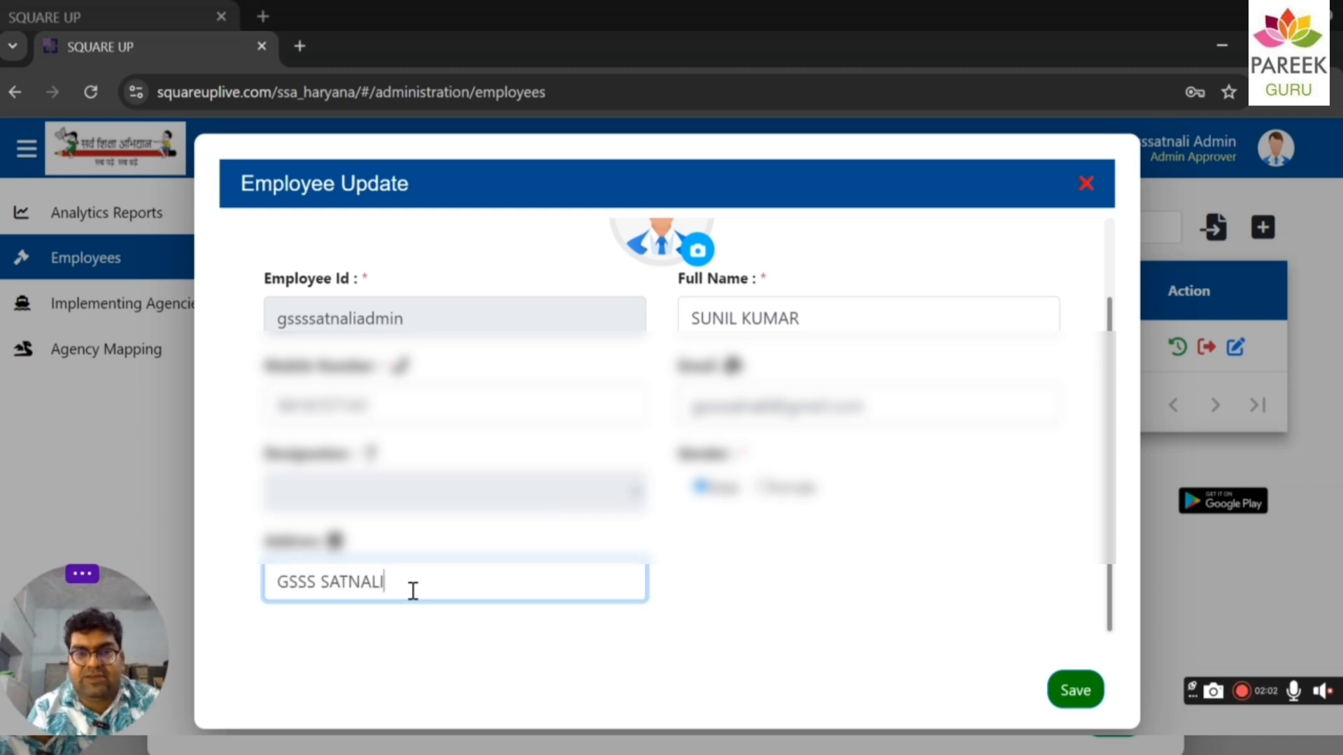
pyautogui.click(1077, 692)
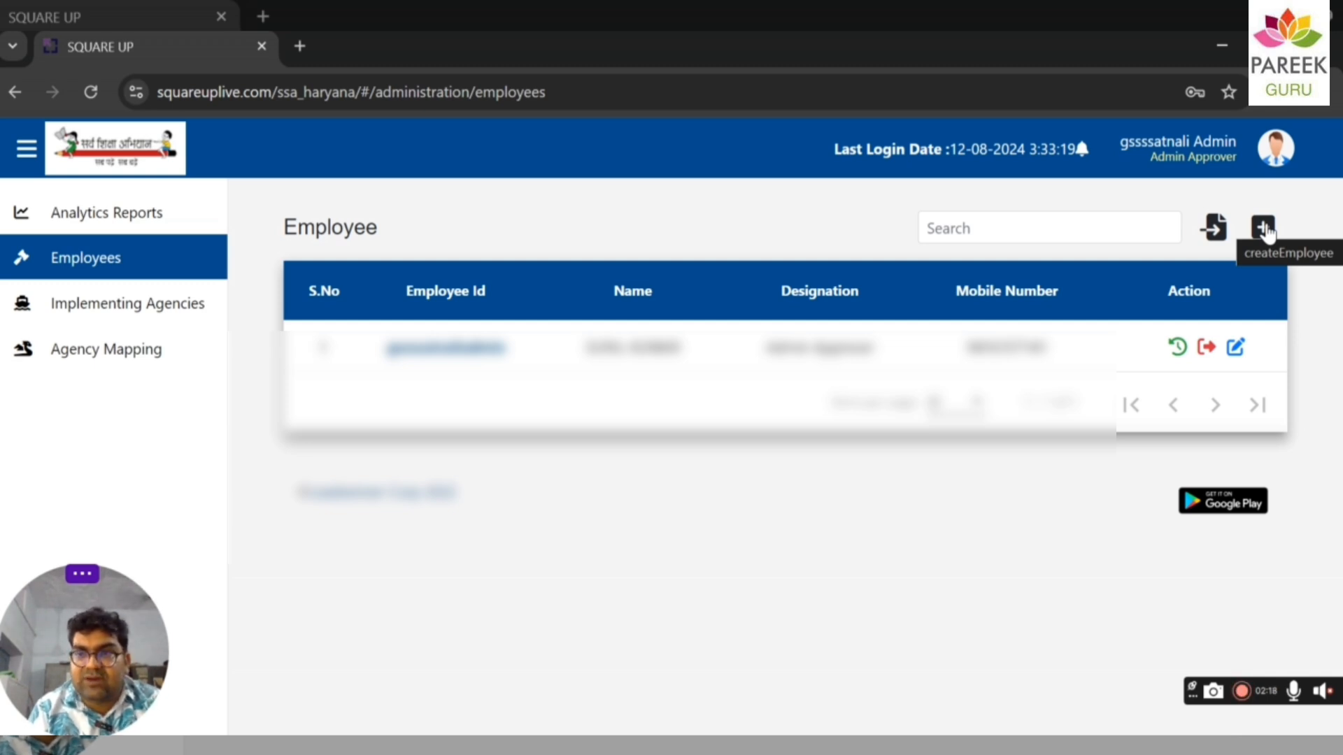
# - Start a new employee with username GSSSSATNALIM and confirm it is available
pyautogui.click(1265, 228)
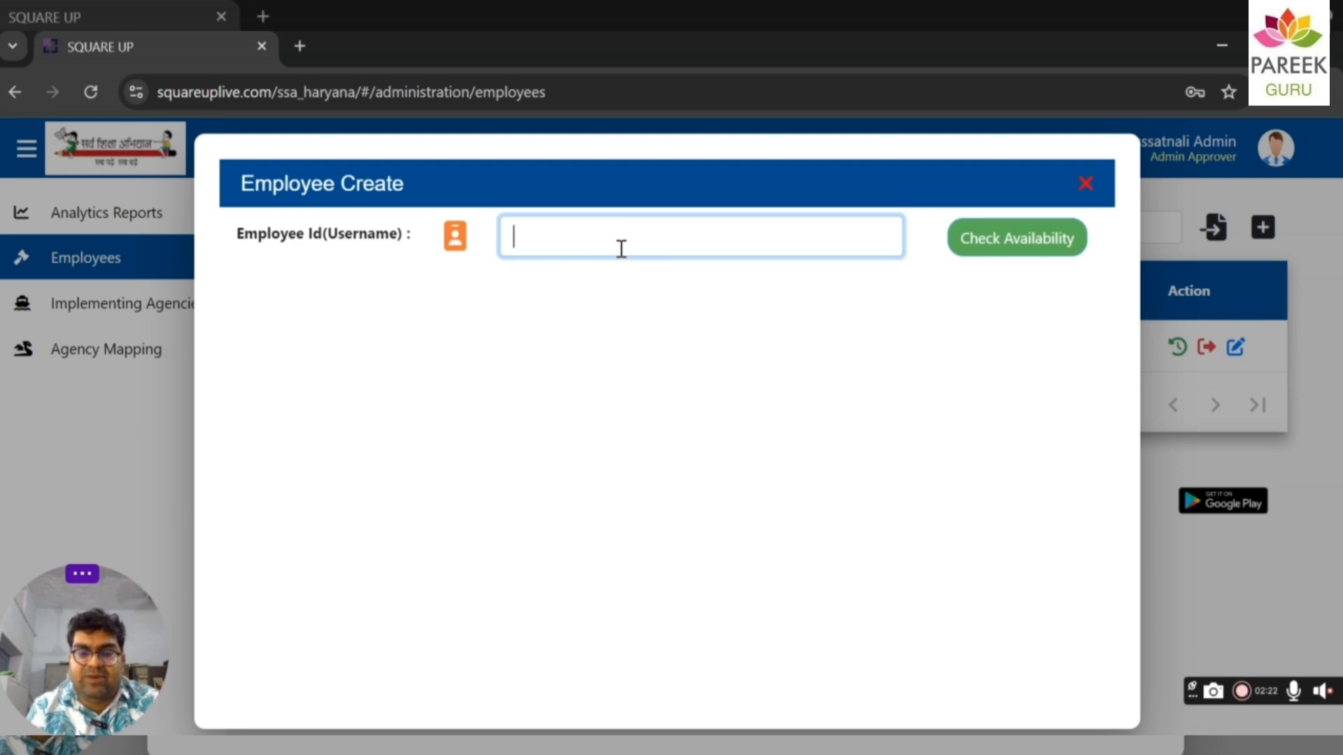
pyautogui.write('G')
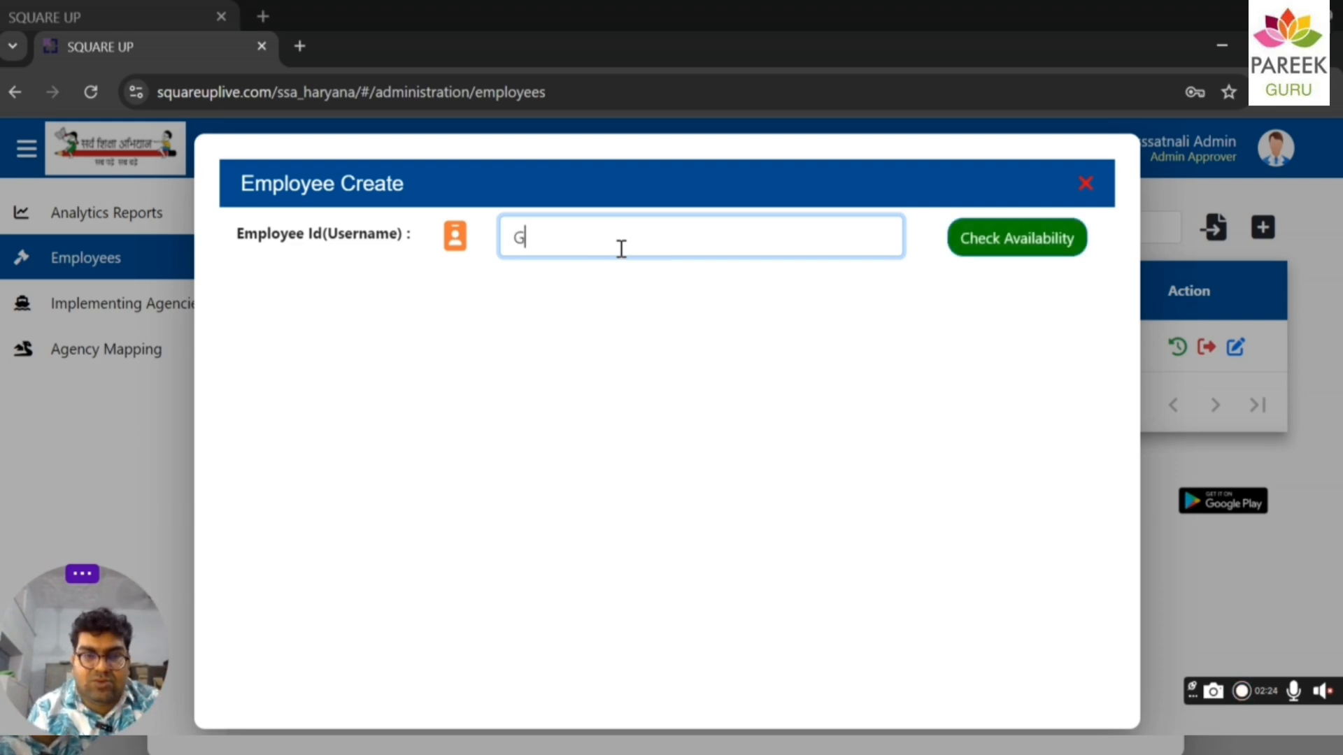
pyautogui.write('SSSSATN')
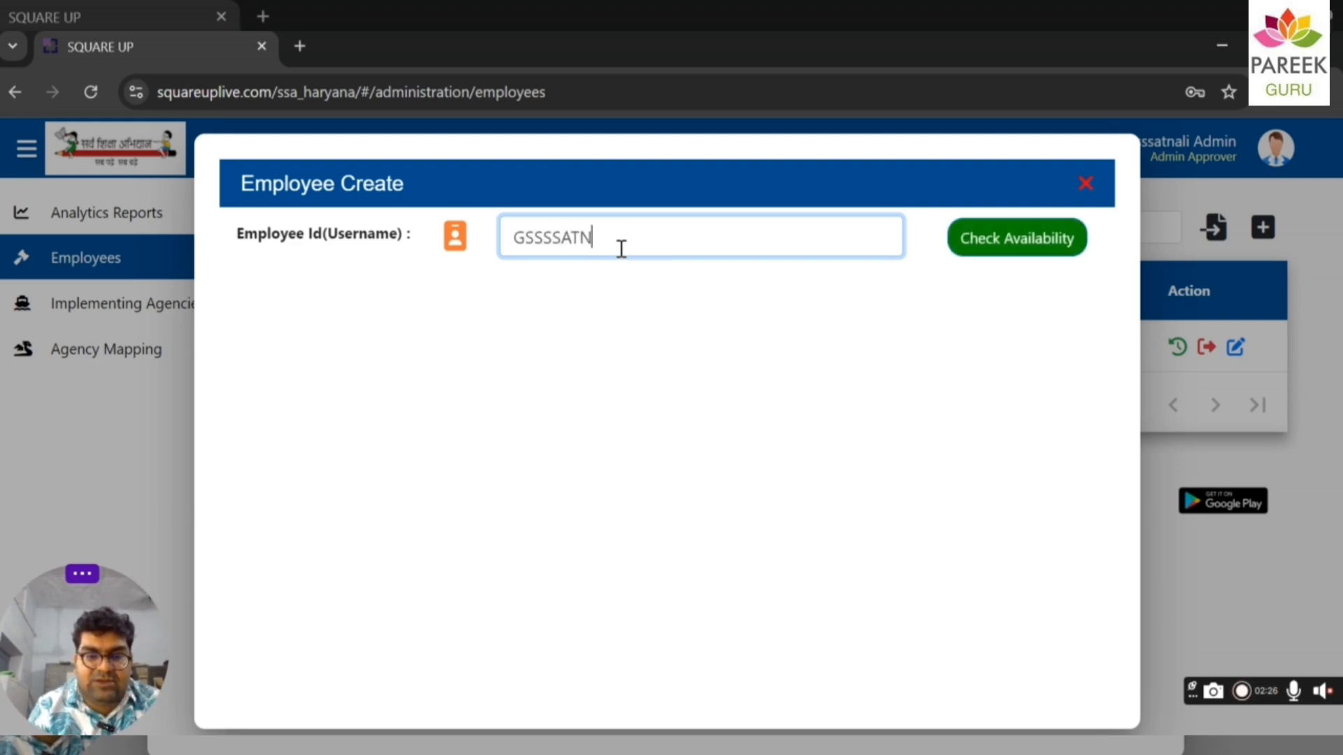
pyautogui.write('ALIM')
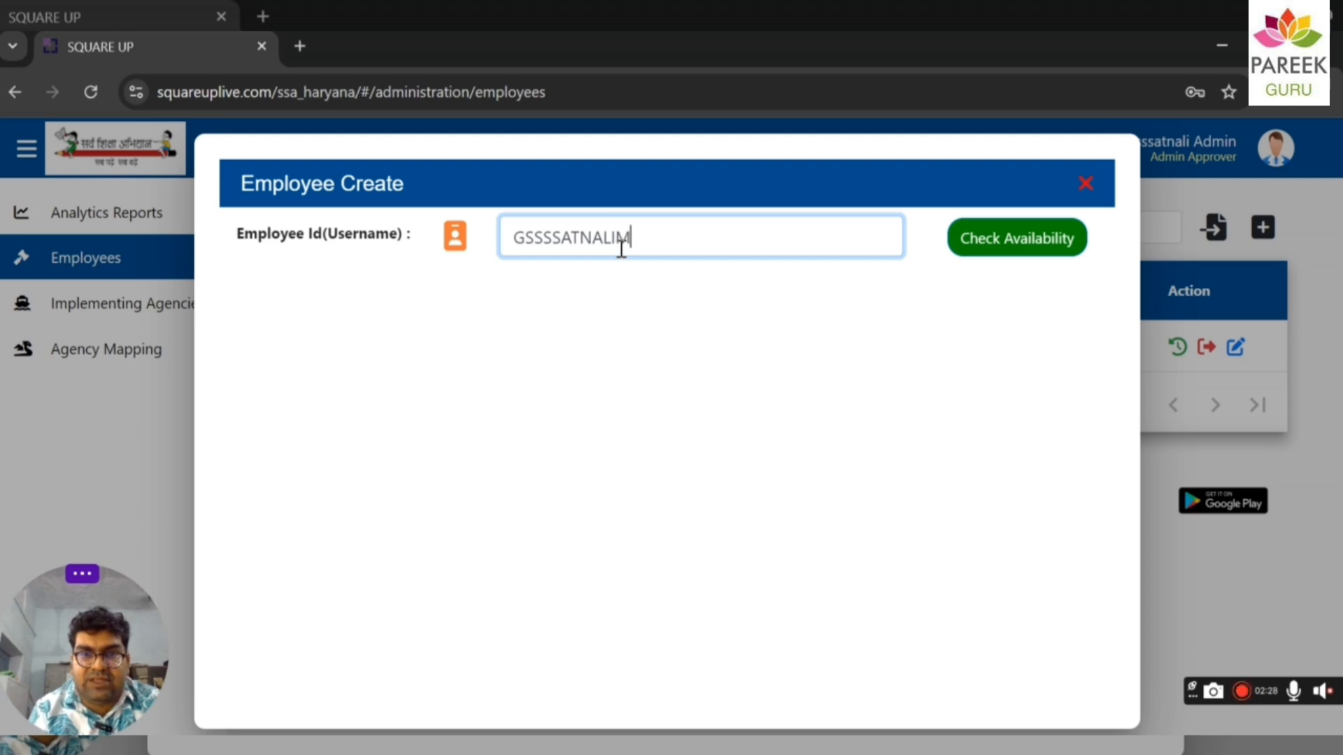
pyautogui.click(981, 260)
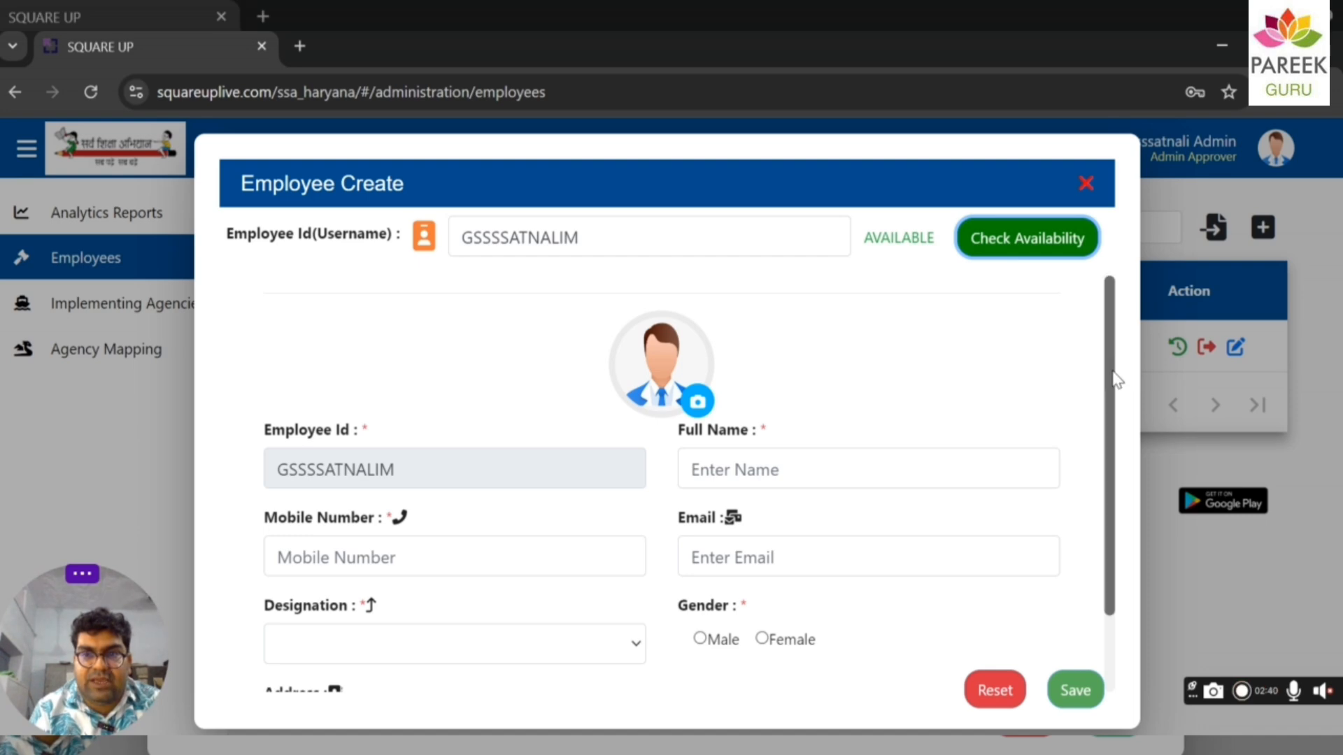
# - Enter the new employee's full name, mobile number and the suggested e-mail address
pyautogui.moveTo(1109, 374); pyautogui.dragTo(1107, 443)
pyautogui.click(873, 390)
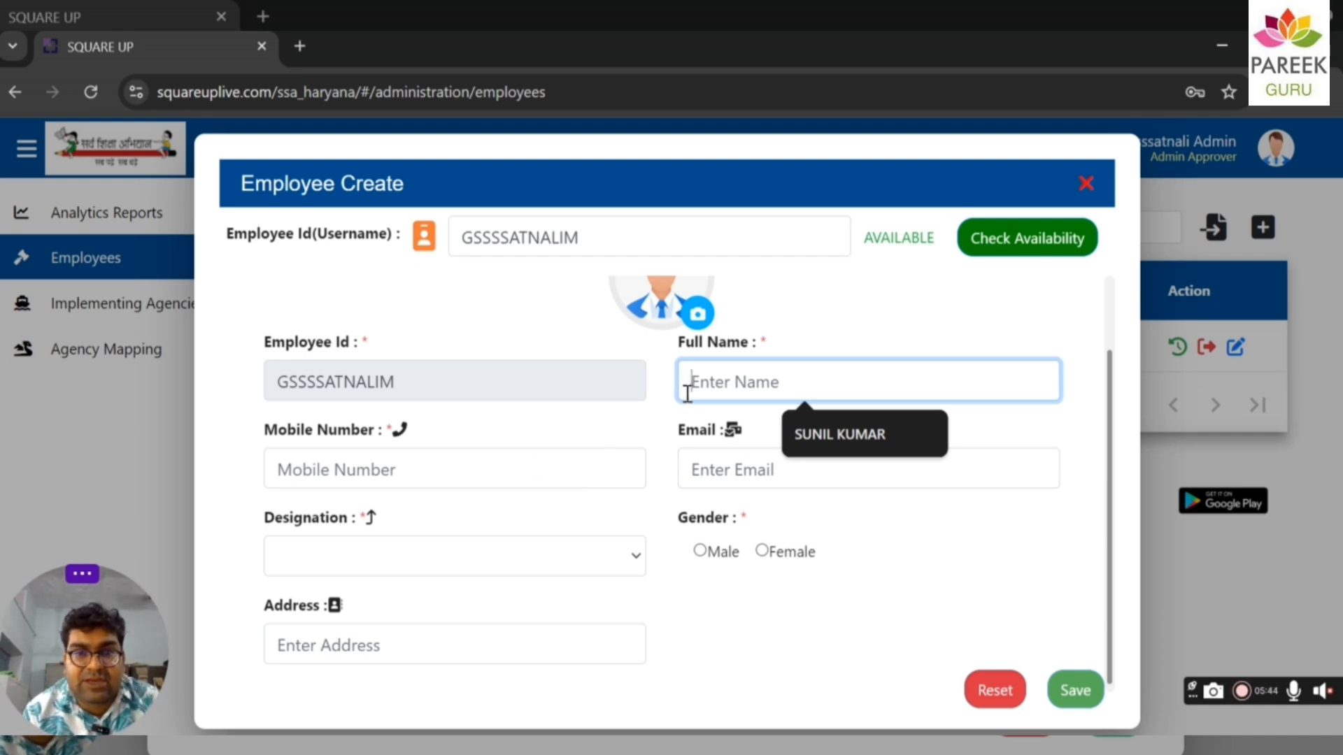
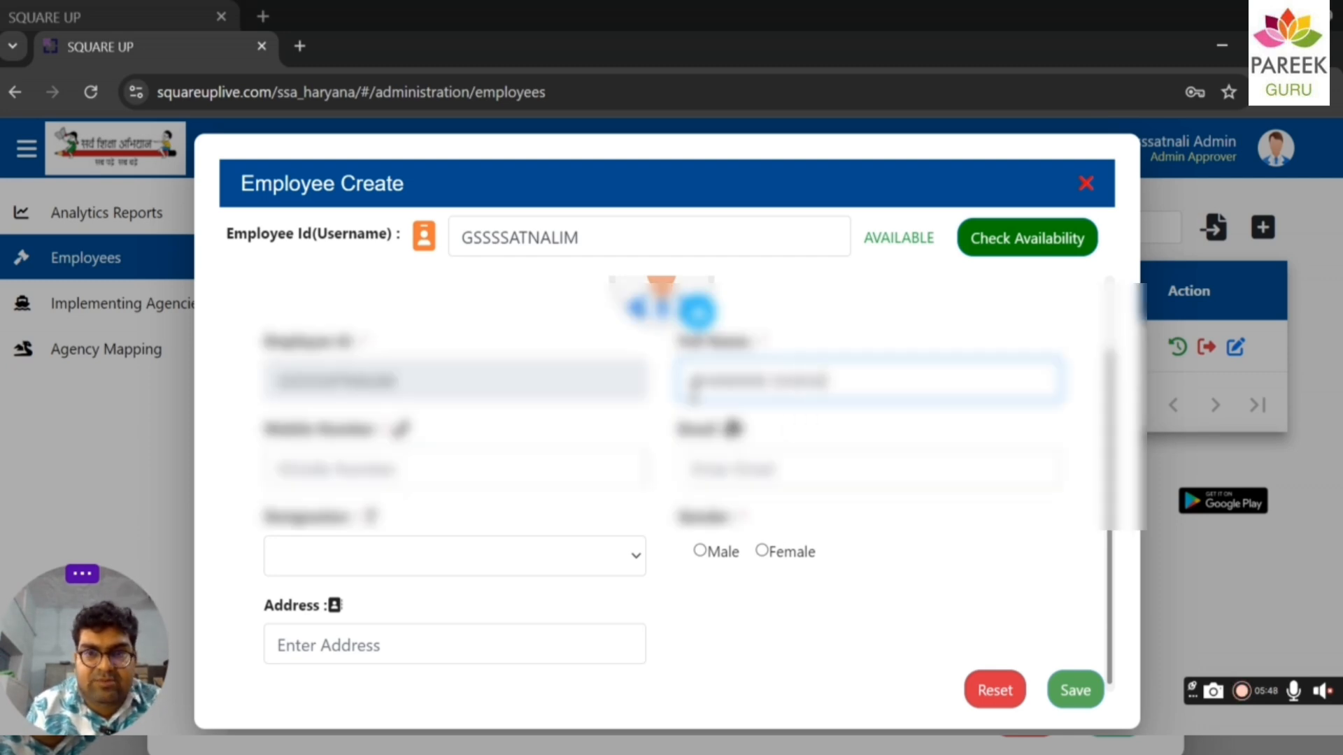
pyautogui.click(505, 463)
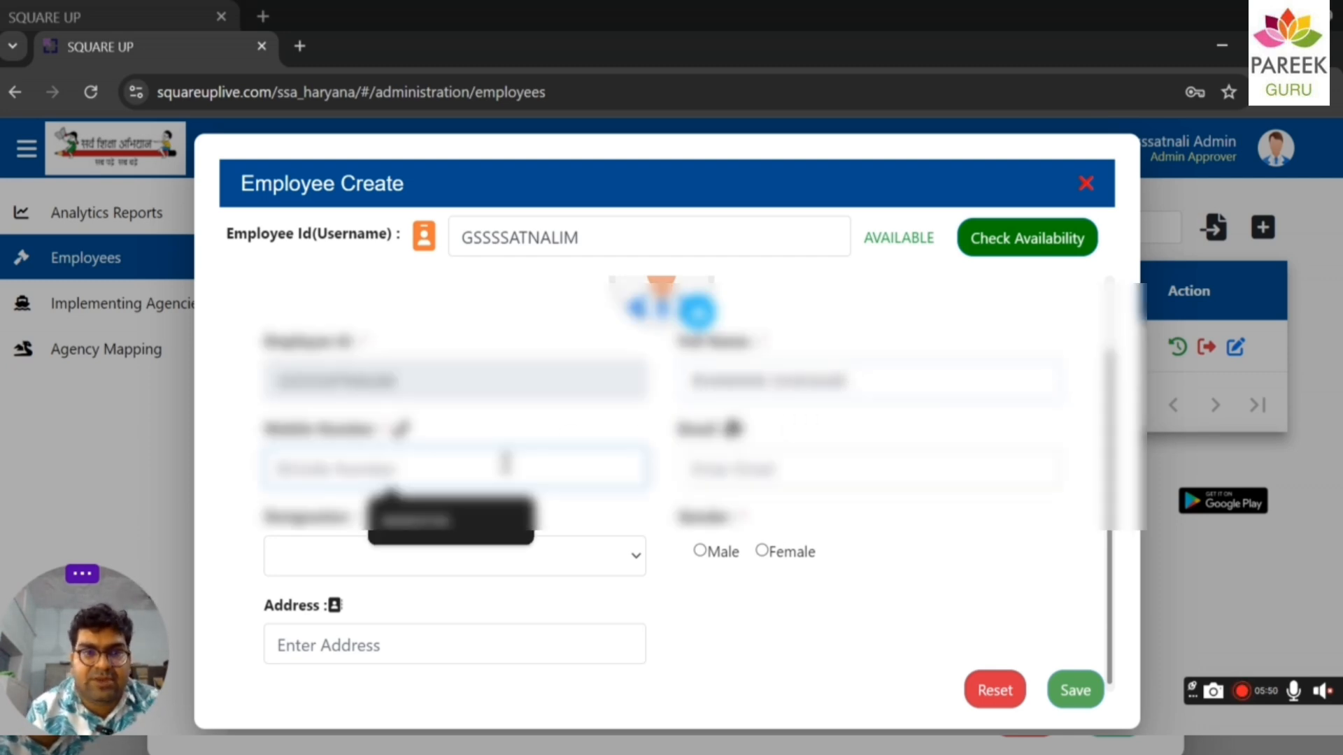
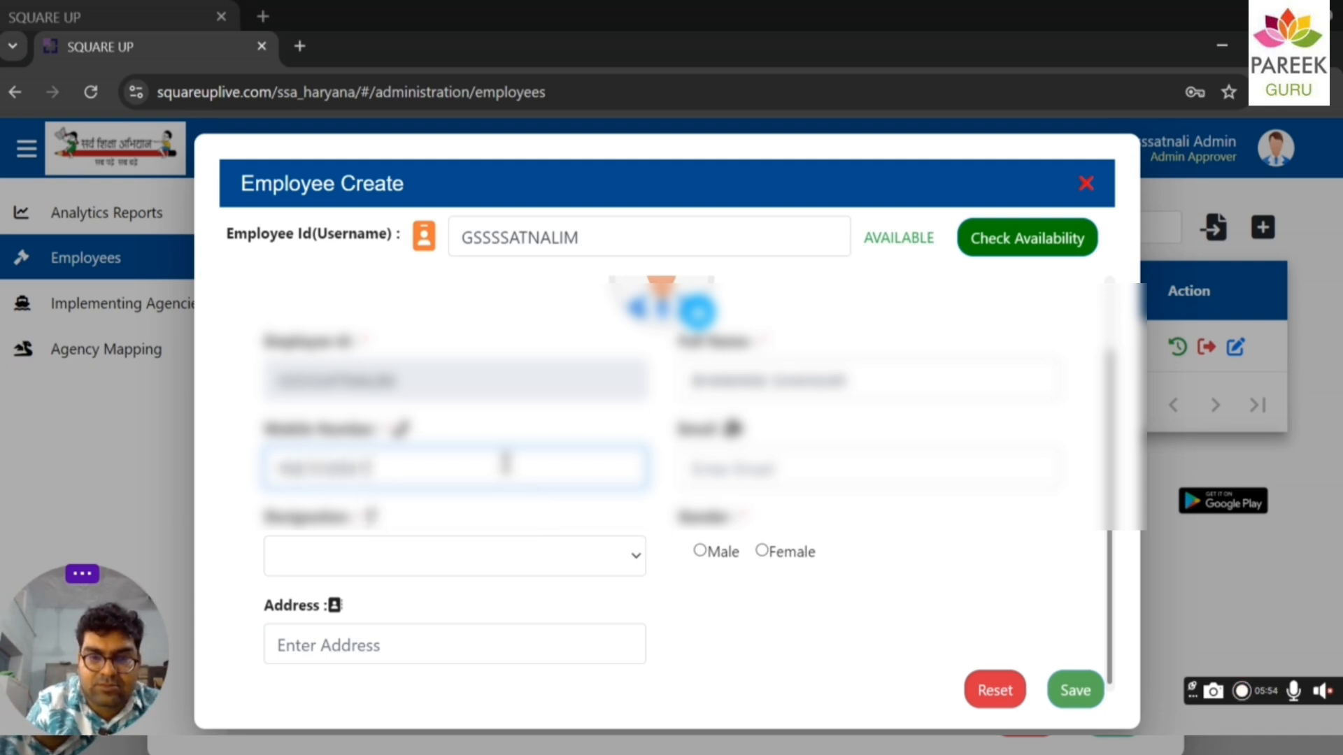
pyautogui.click(773, 460)
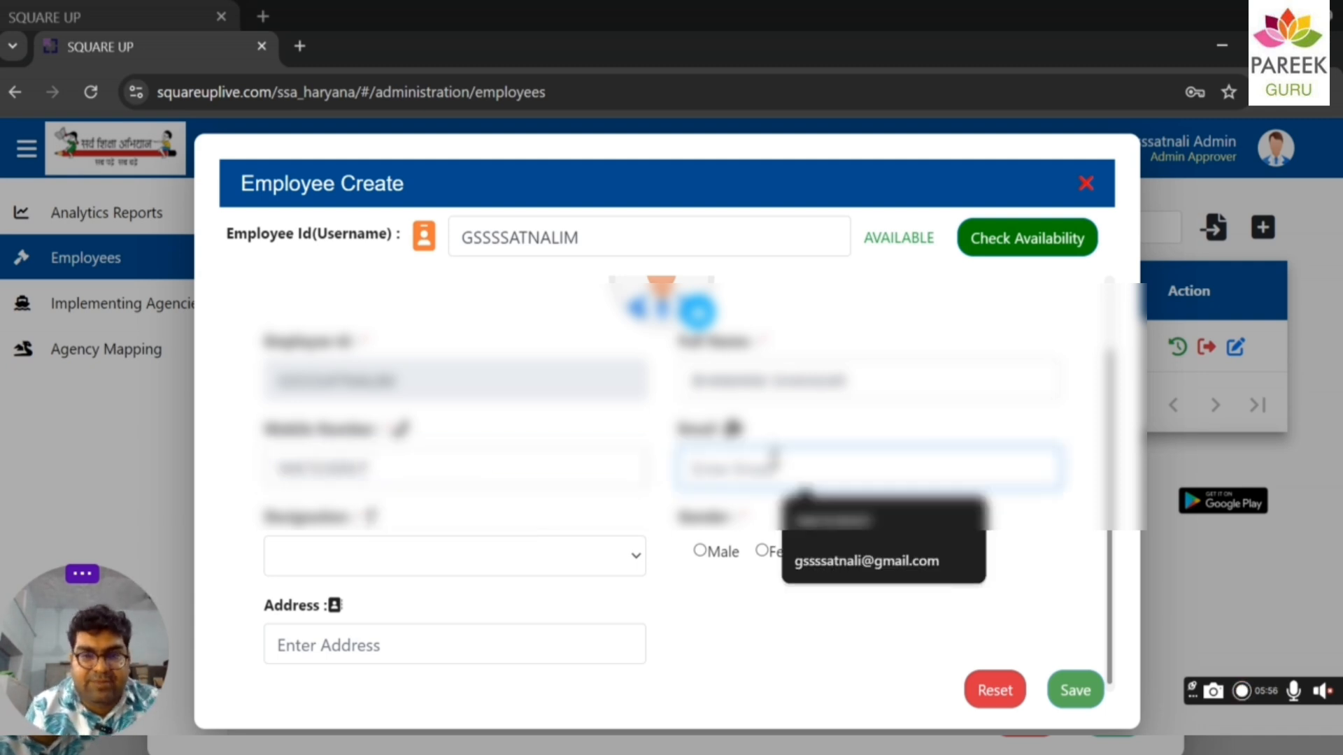
pyautogui.click(803, 557)
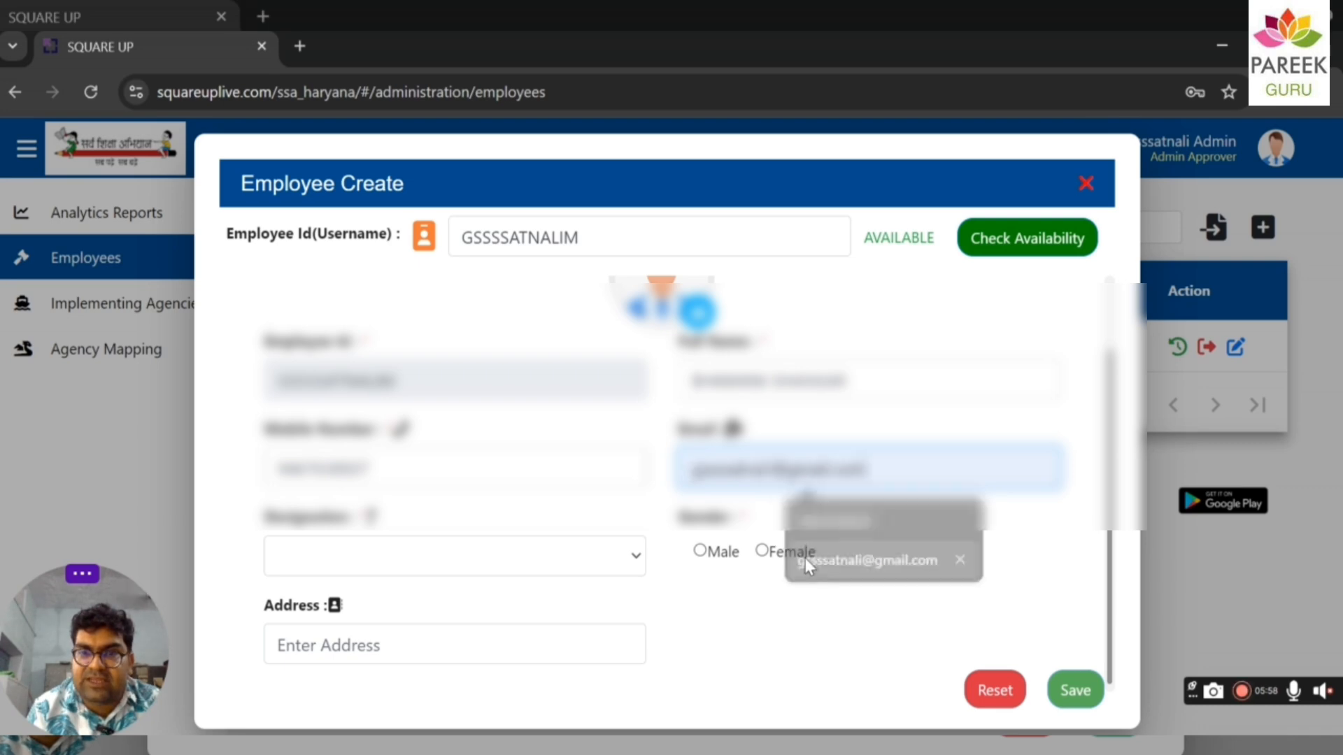
pyautogui.click(516, 562)
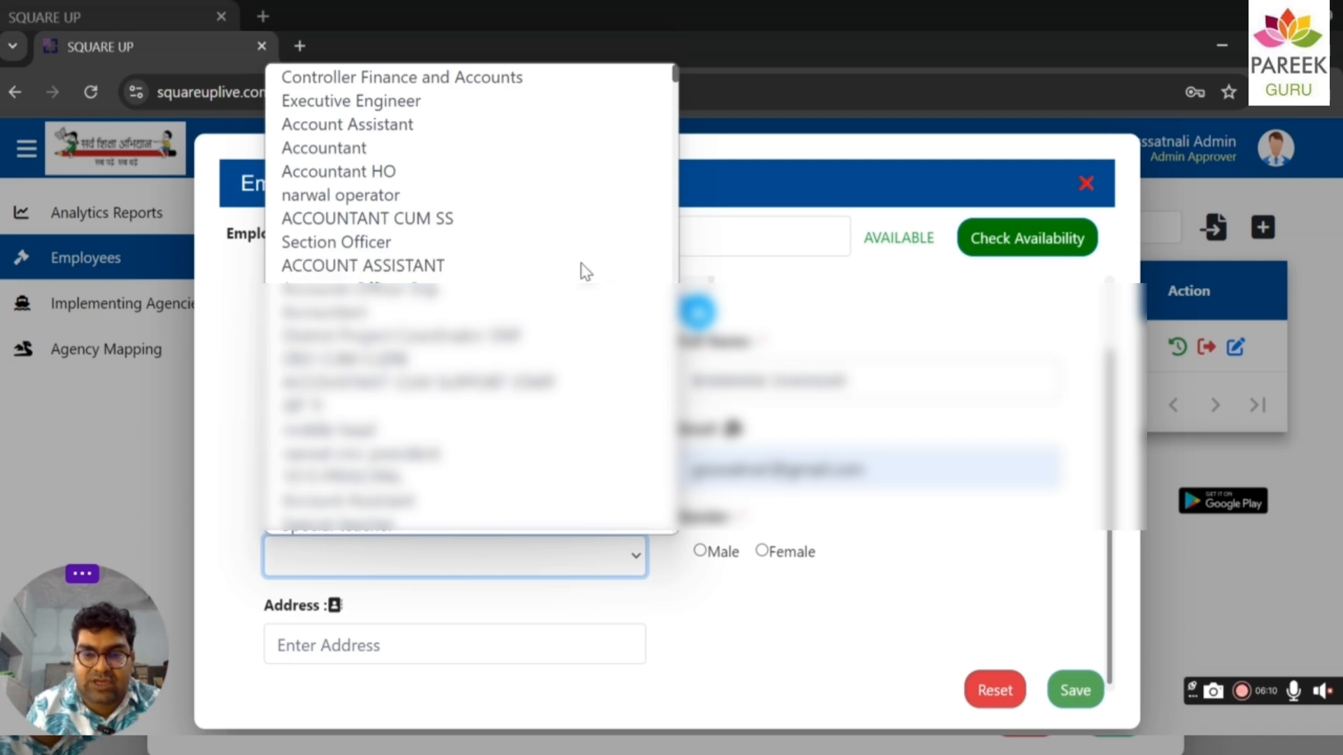
# - Set designation IOLM, gender Male and the suggested address, then save the employee
pyautogui.press('i')
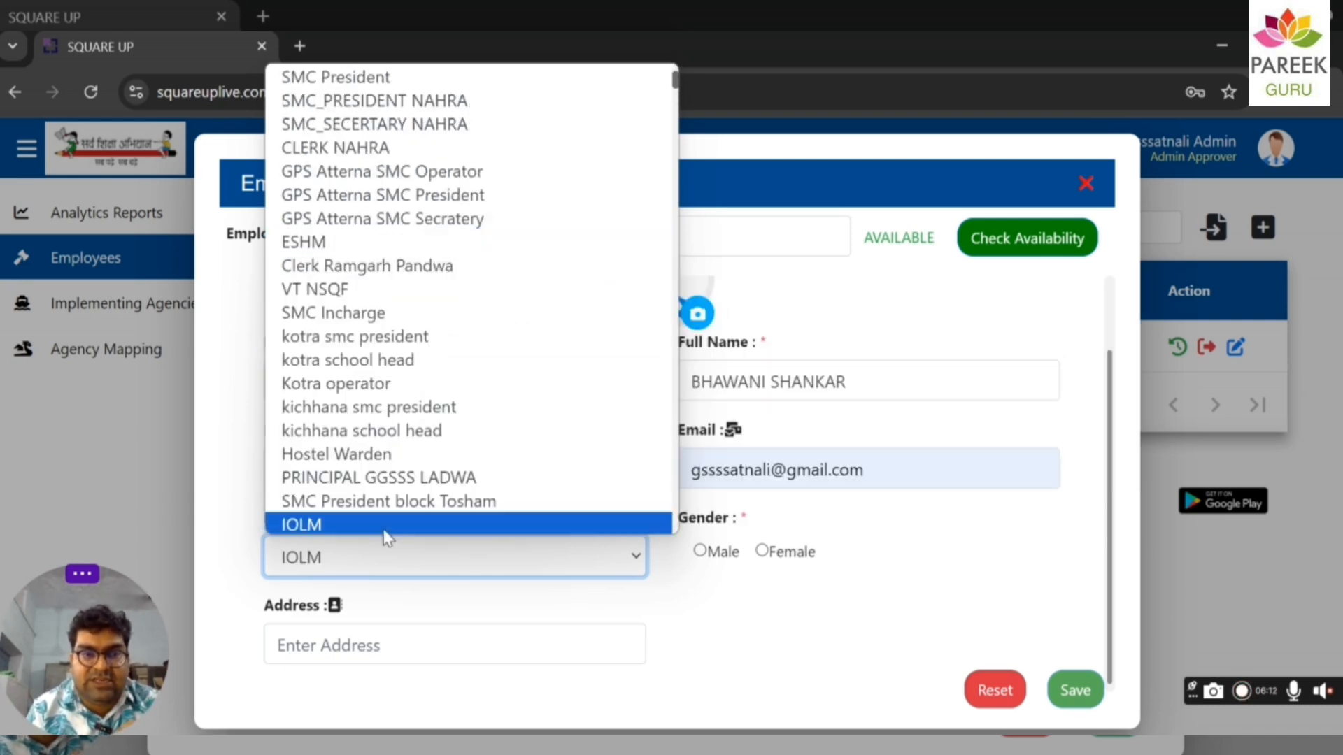
pyautogui.click(370, 533)
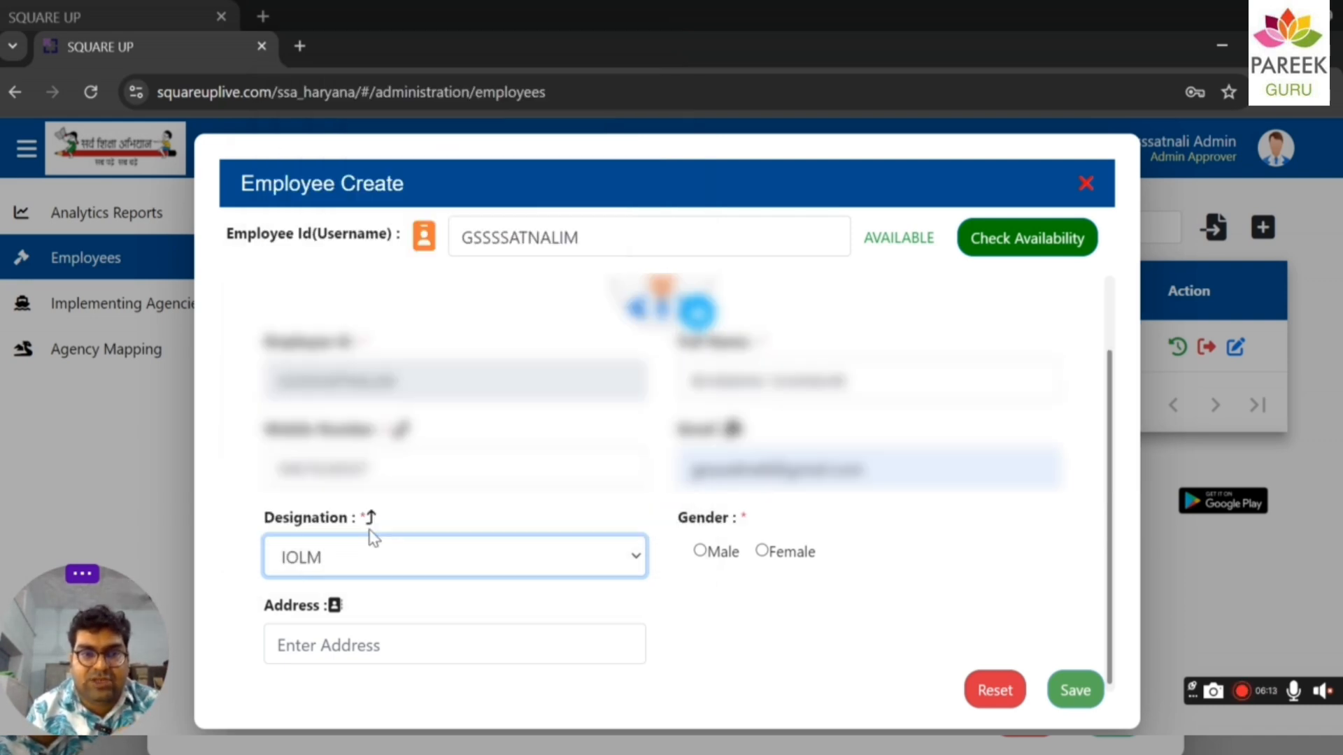
pyautogui.click(700, 552)
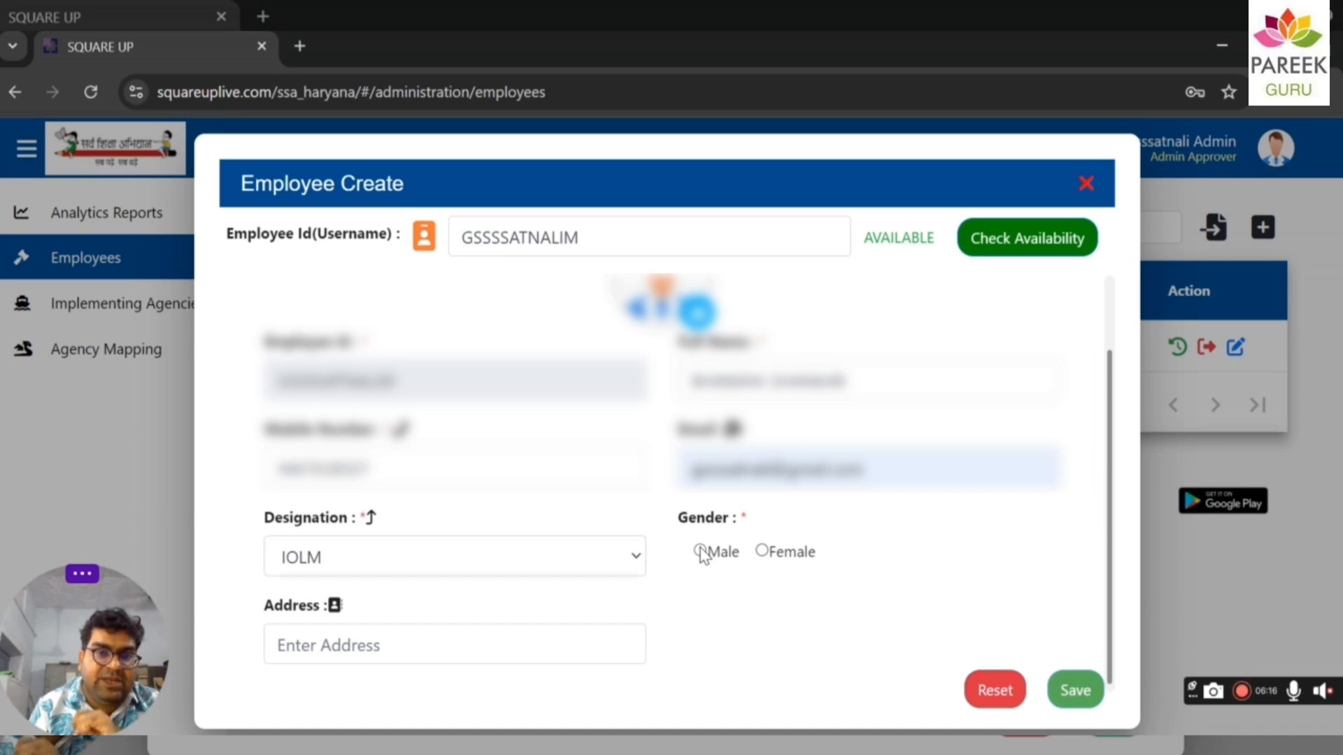
pyautogui.click(477, 648)
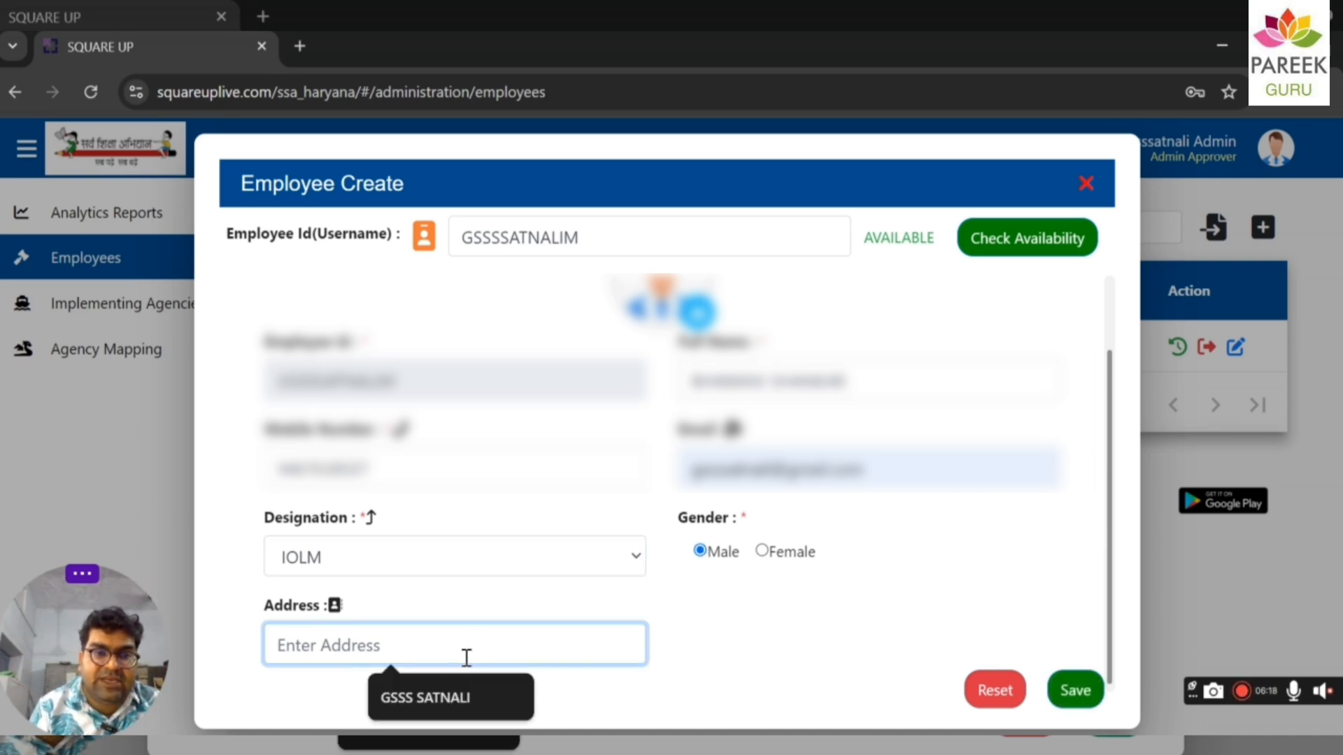
pyautogui.click(427, 690)
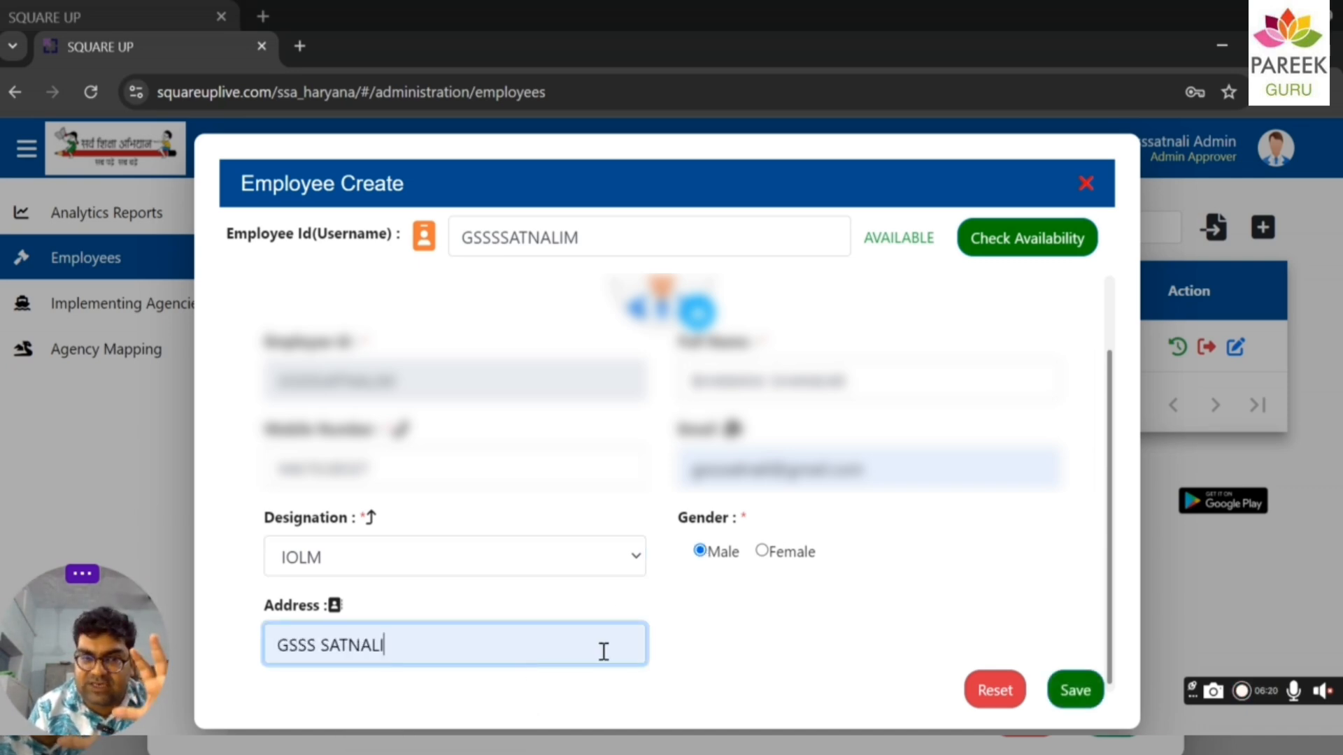
pyautogui.click(1082, 691)
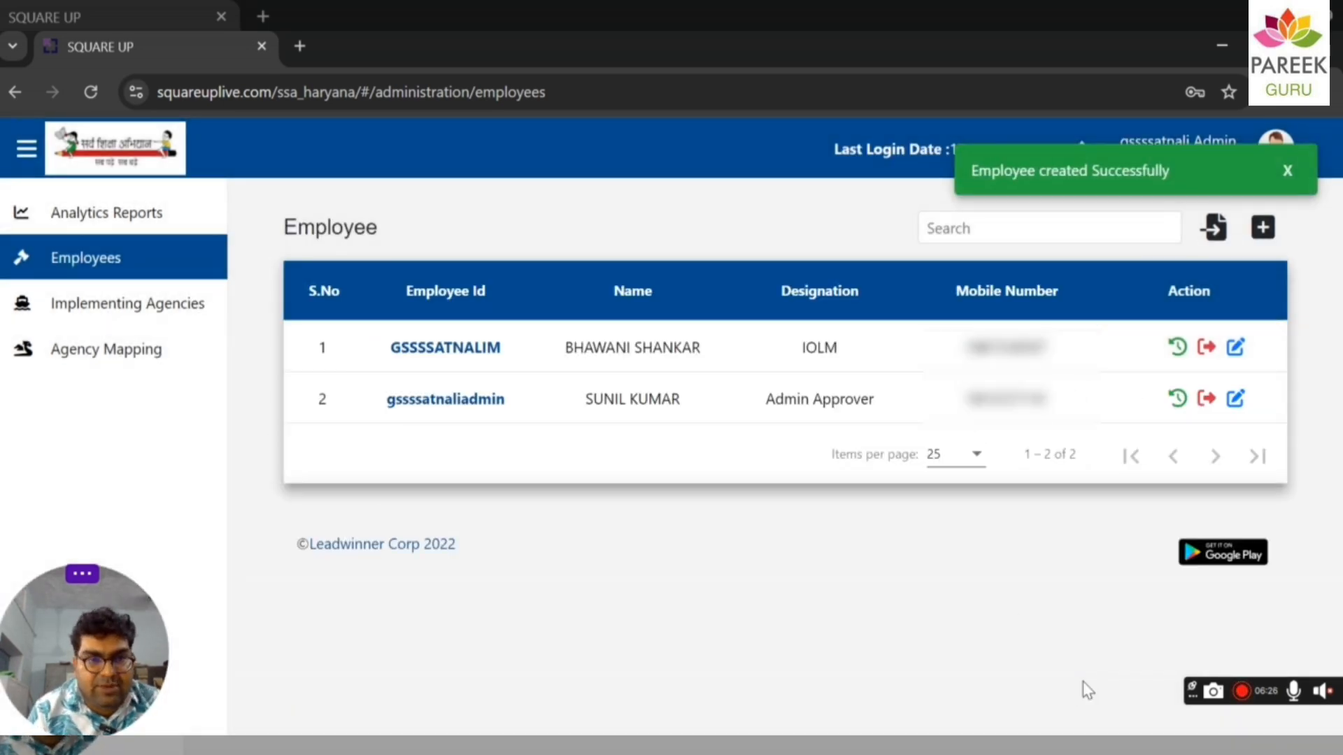
# - Open another Employee Create form with username GSSSSATNALICSMC and confirm it is available
pyautogui.click(1263, 230)
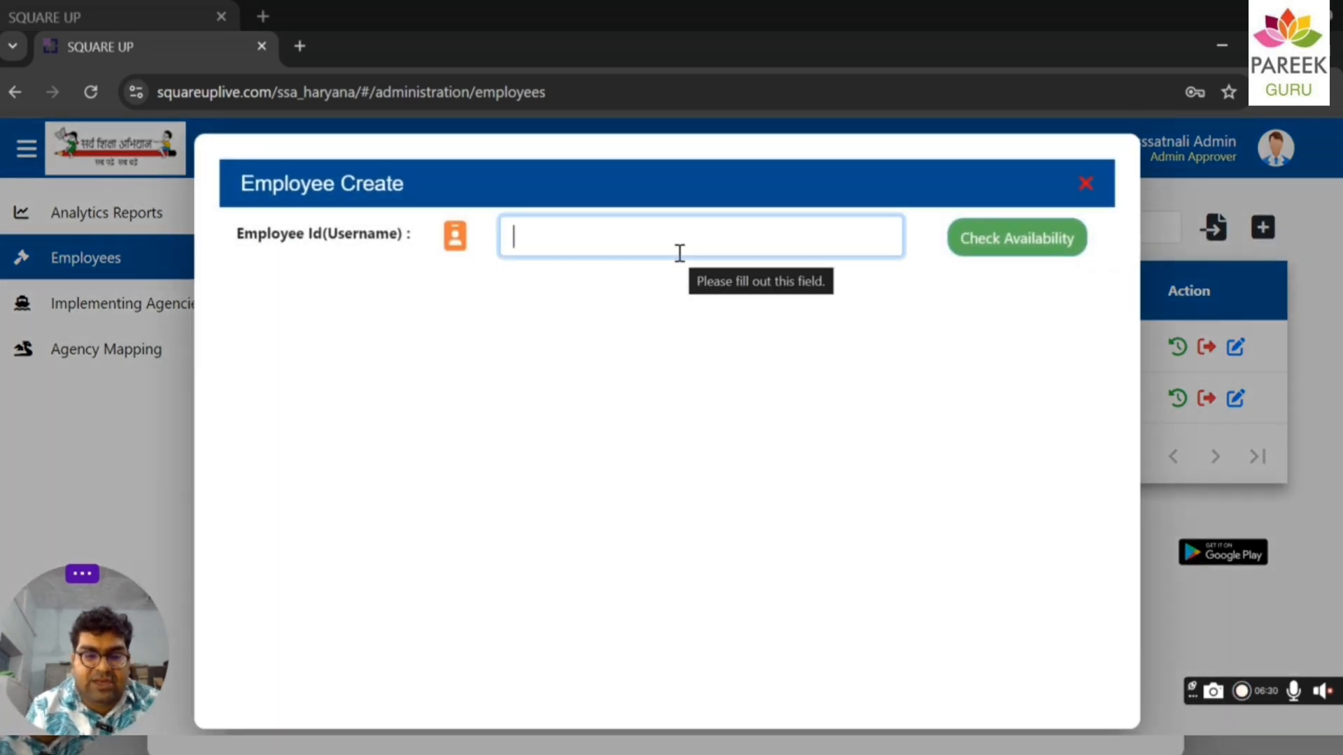
pyautogui.write('GSSSSA')
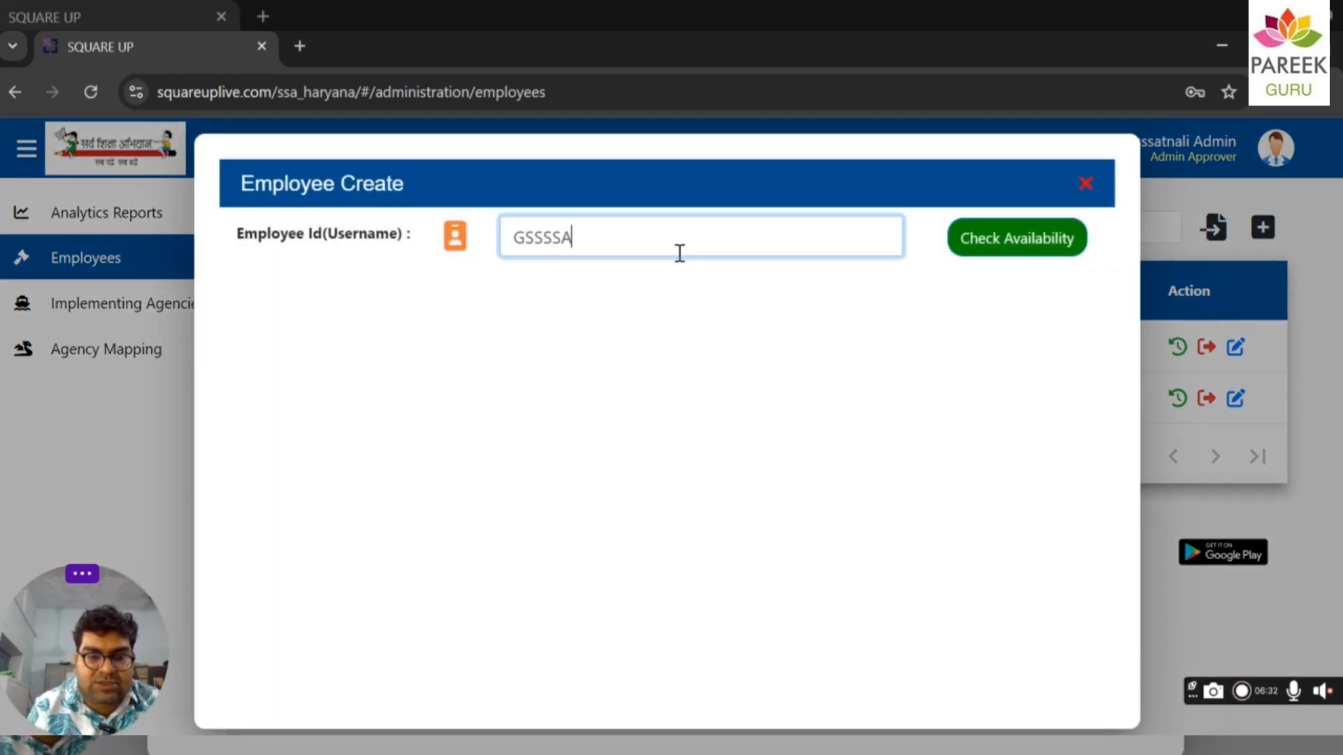
pyautogui.write('TNALIC')
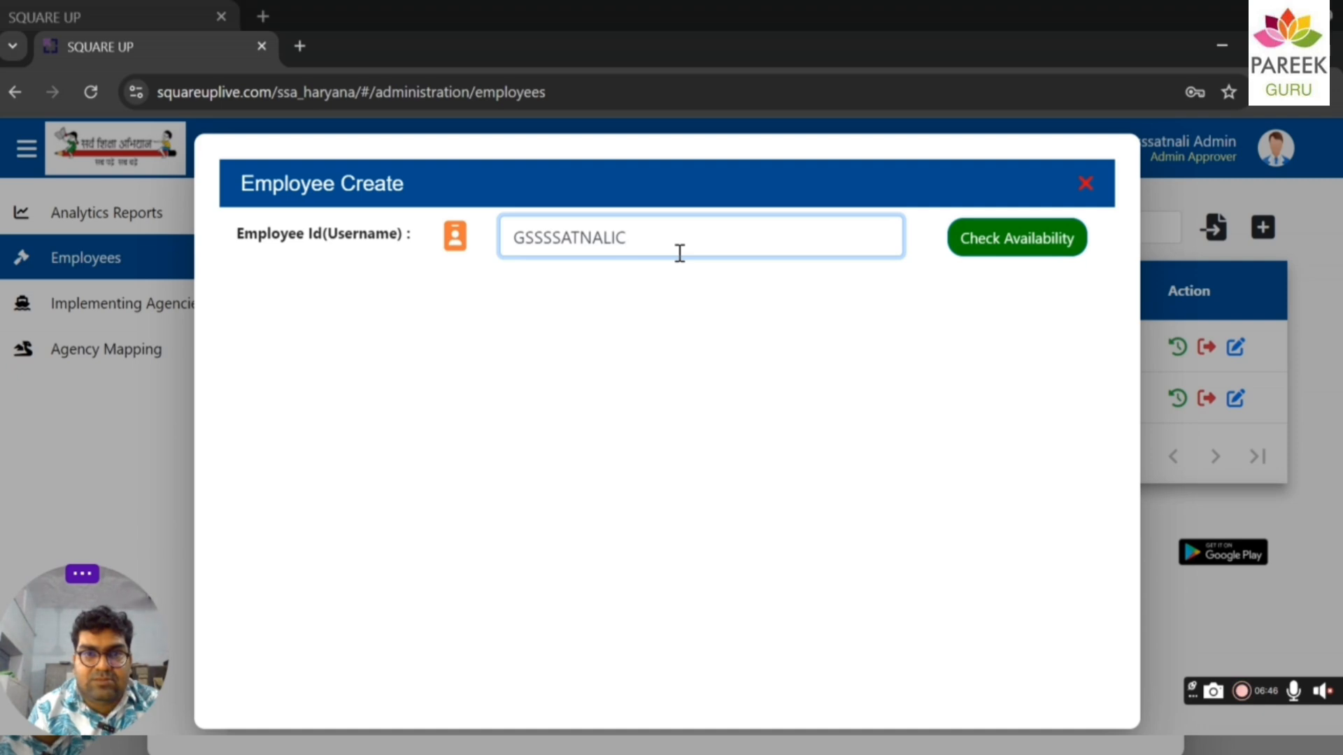
pyautogui.write('SMC')
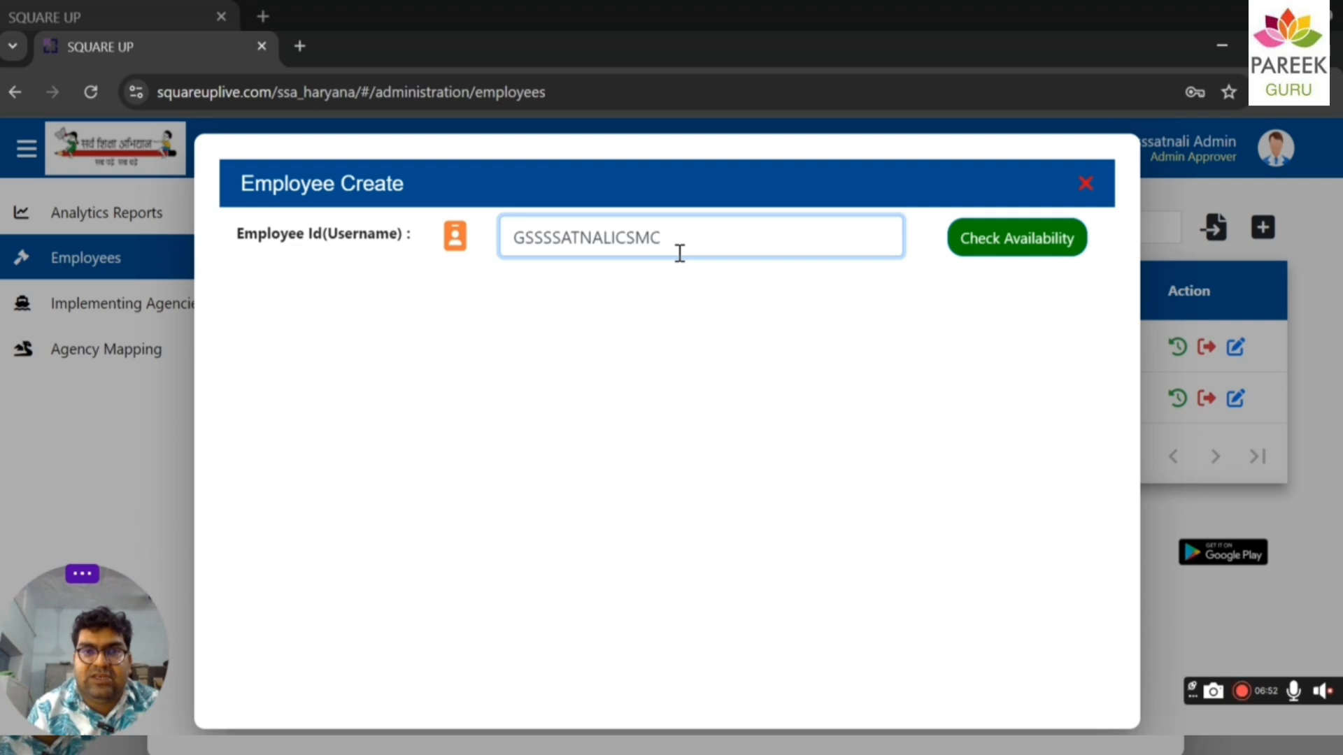
pyautogui.click(1012, 246)
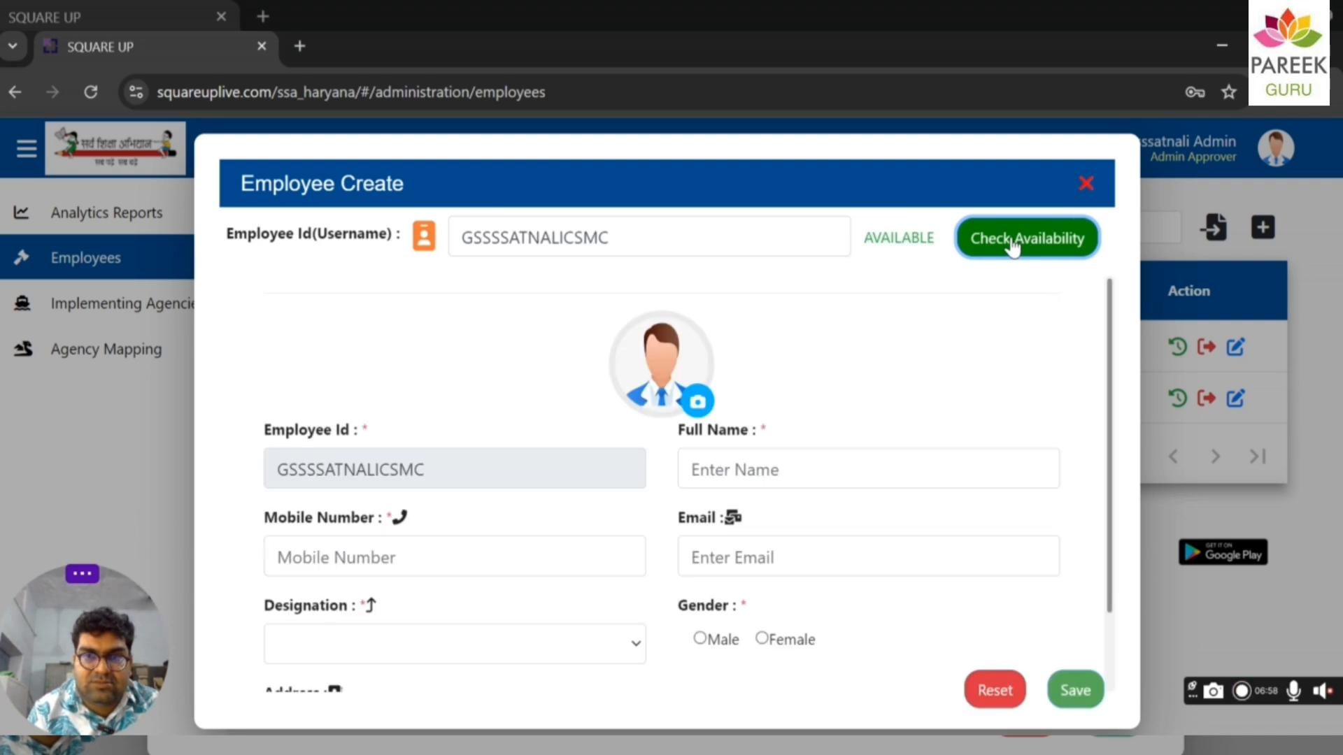
# - Fill in the second employee's full name, mobile number and suggested e-mail address
pyautogui.click(725, 480)
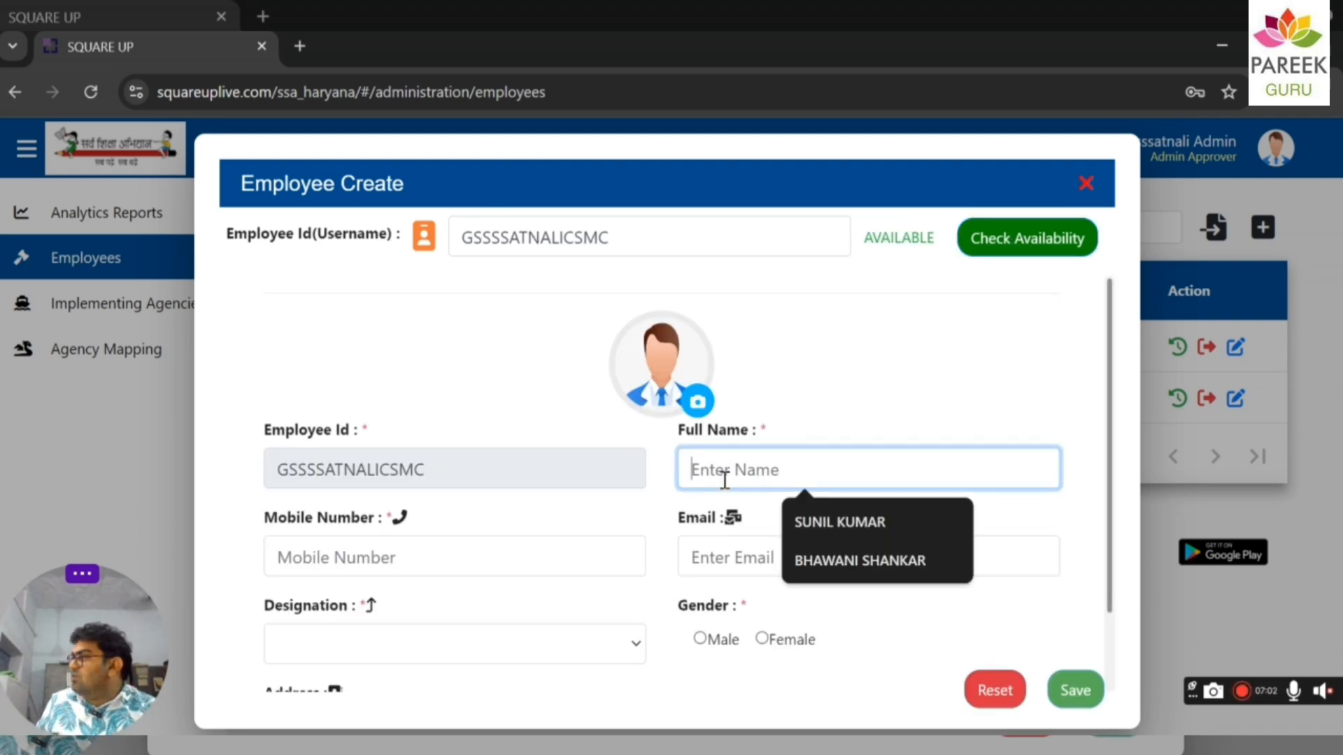
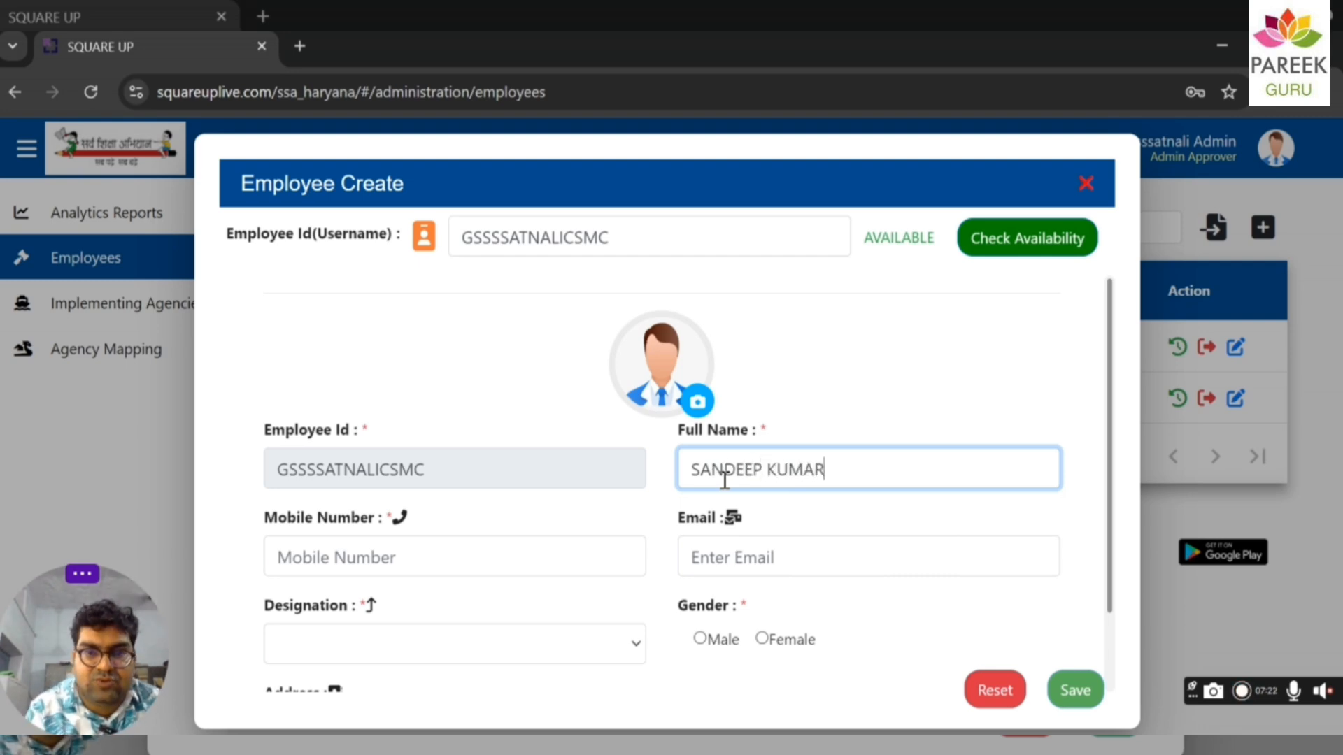
pyautogui.click(543, 552)
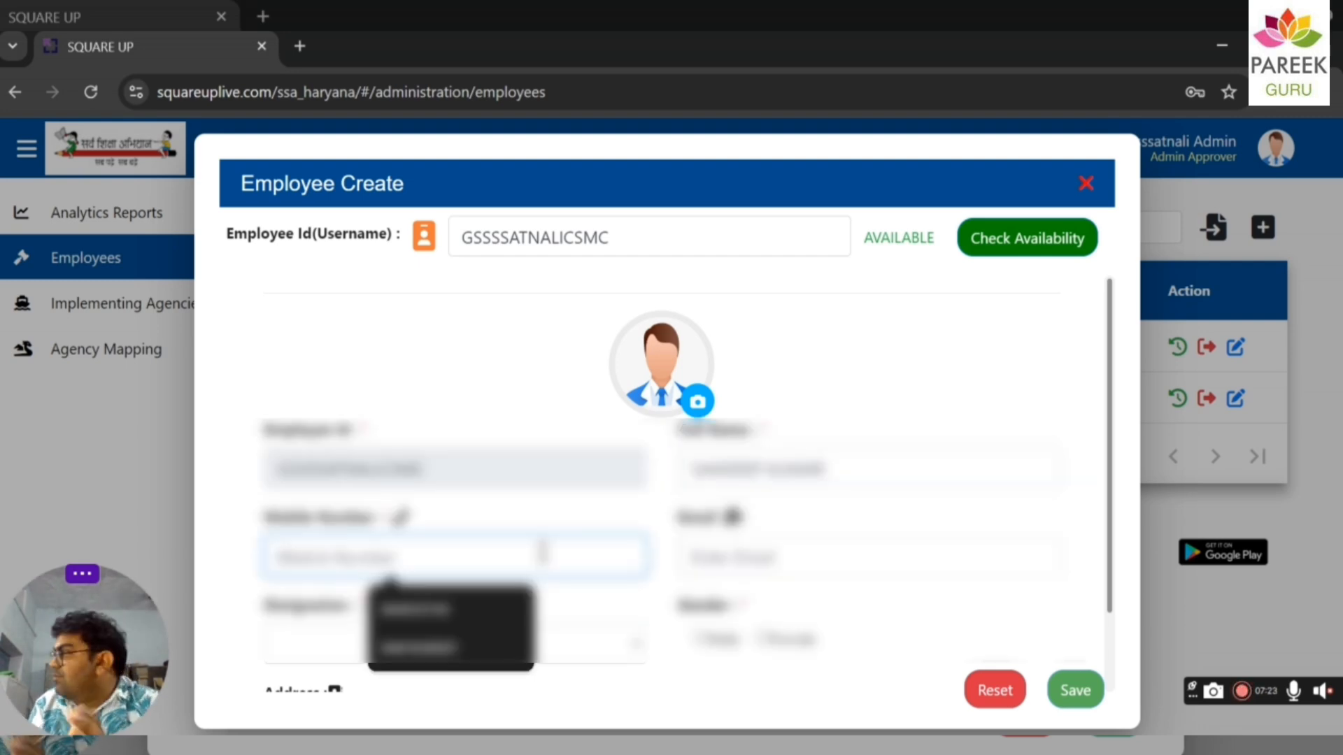
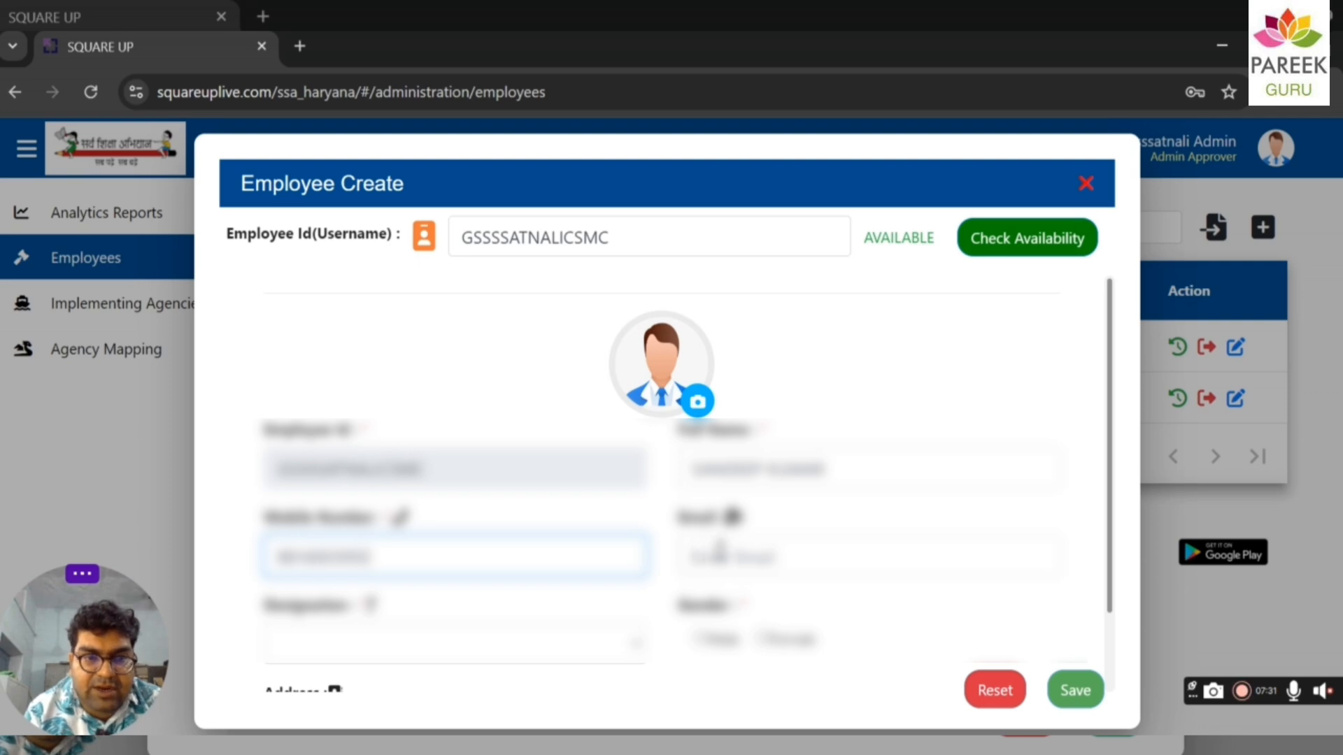
pyautogui.click(720, 550)
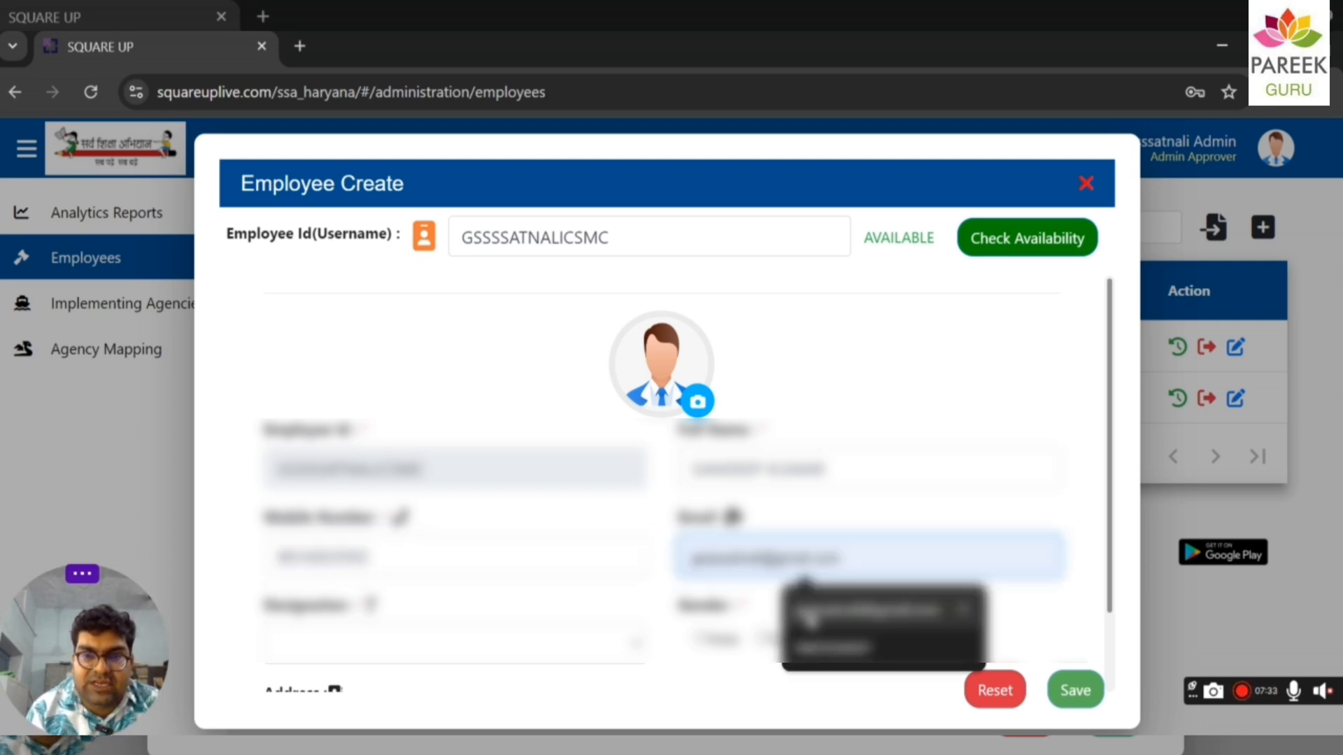
pyautogui.click(811, 613)
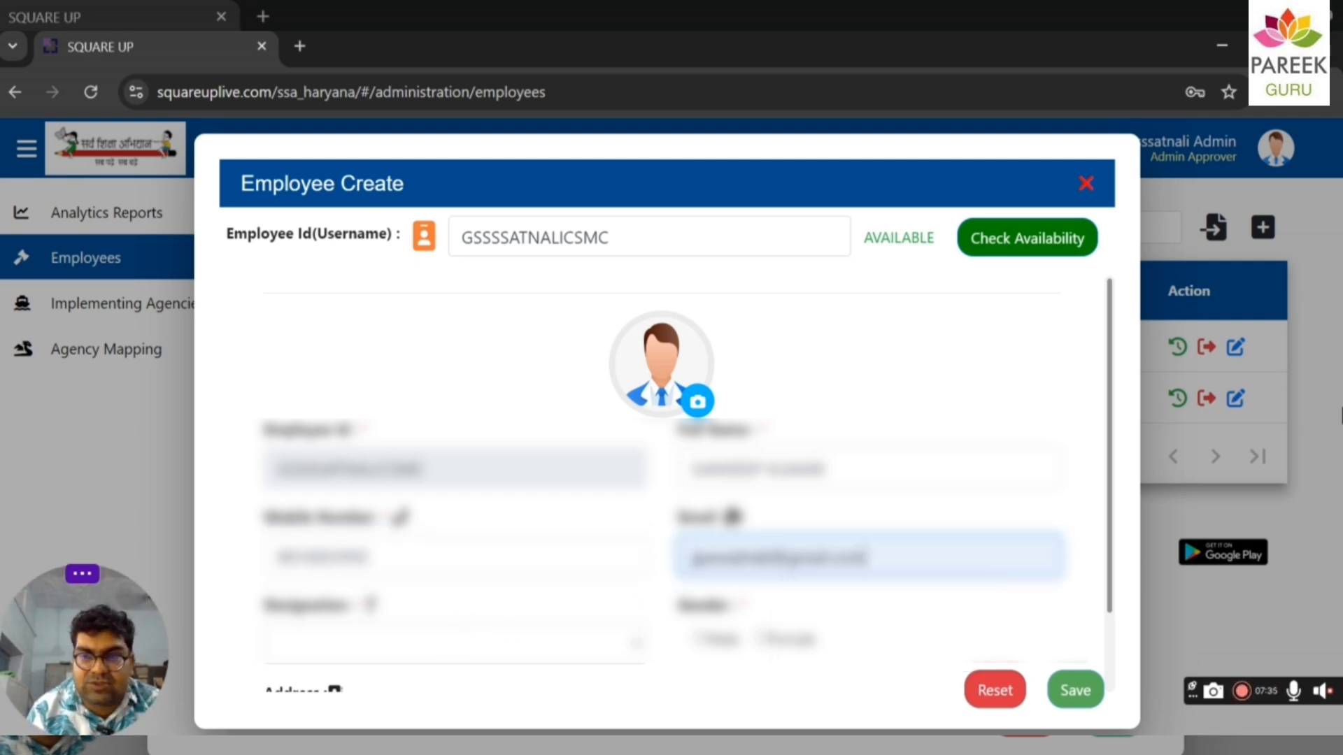
pyautogui.moveTo(1112, 357); pyautogui.dragTo(1088, 456)
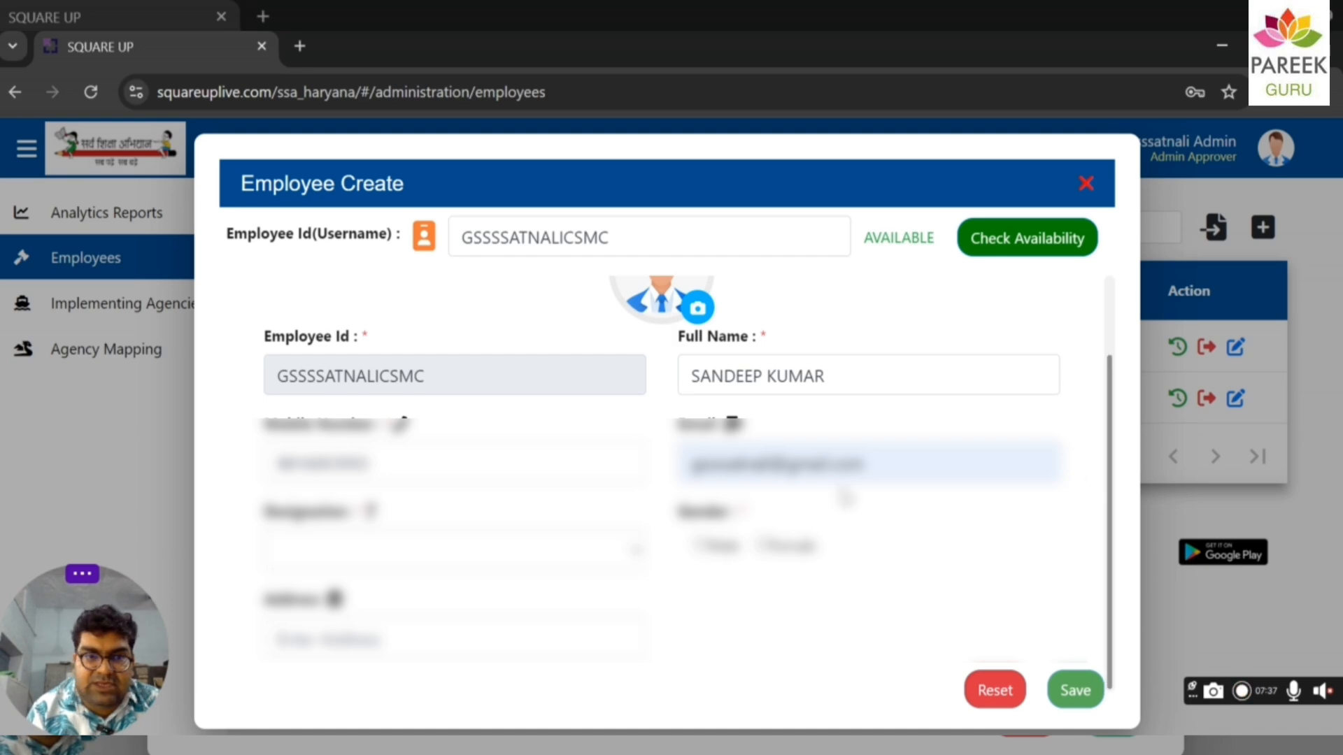
# - Choose SMC President in the Designation dropdown, stepping through the list with arrow keys
pyautogui.click(630, 555)
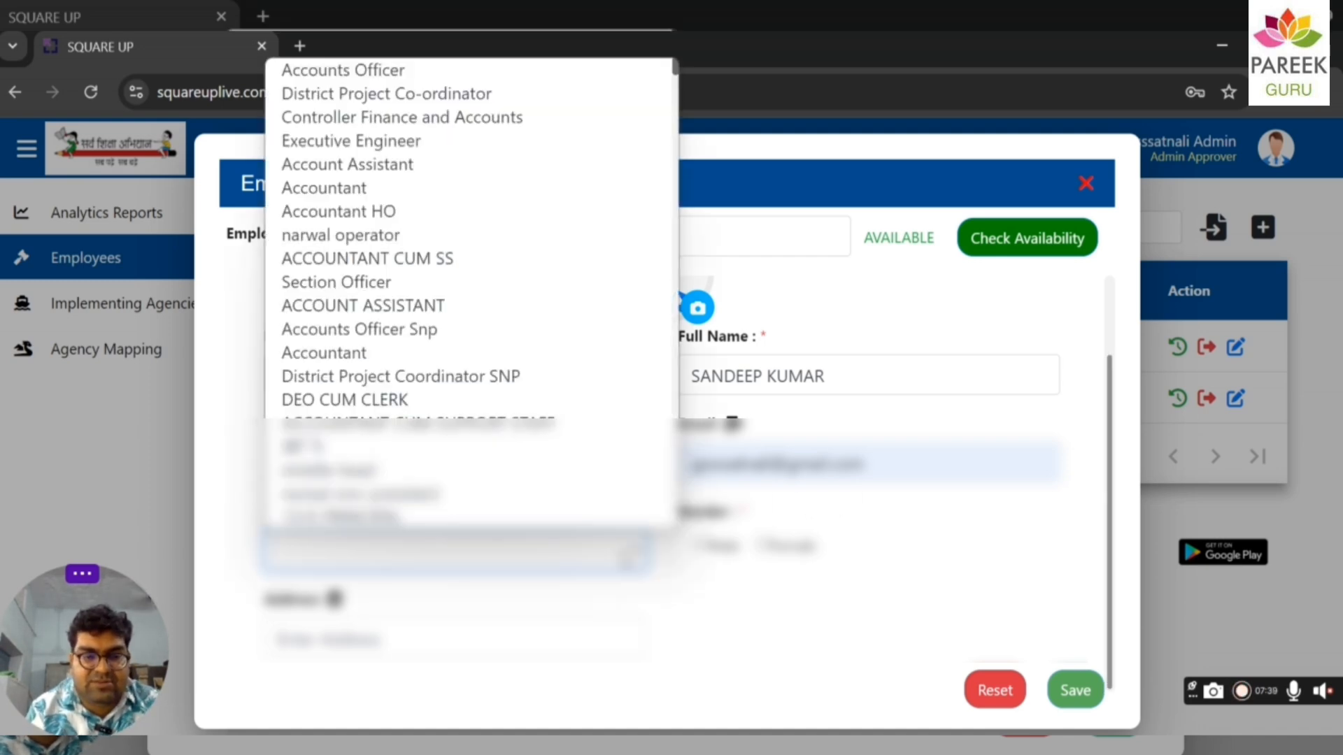
pyautogui.write('sm')
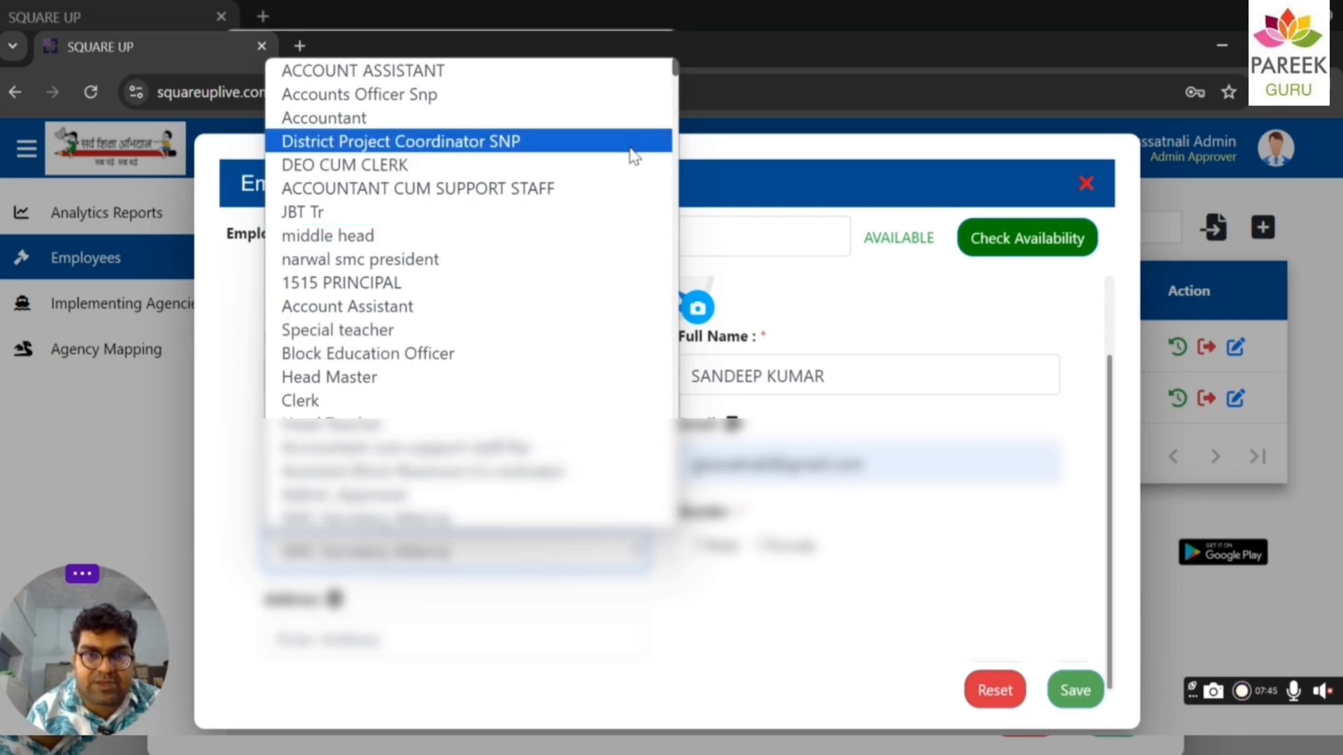
pyautogui.moveTo(676, 68); pyautogui.dragTo(677, 85)
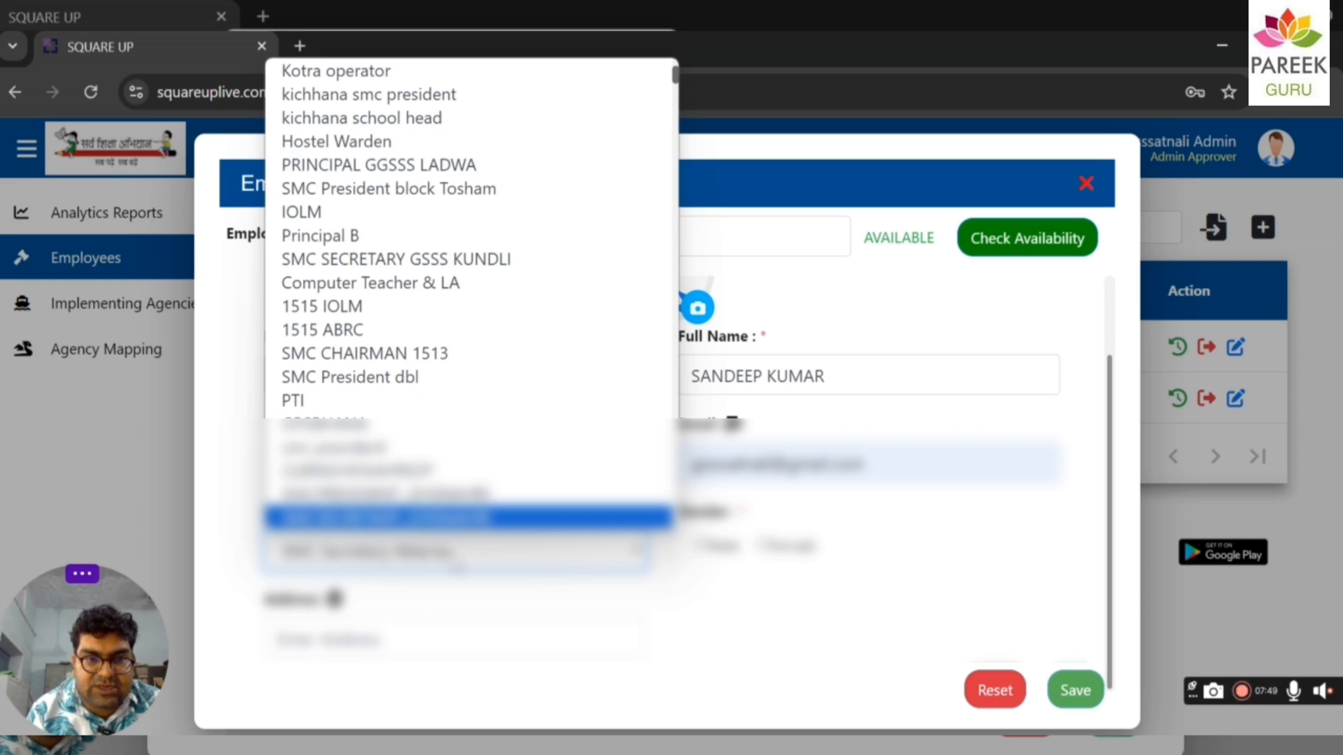
pyautogui.click(473, 563)
pyautogui.click(472, 552)
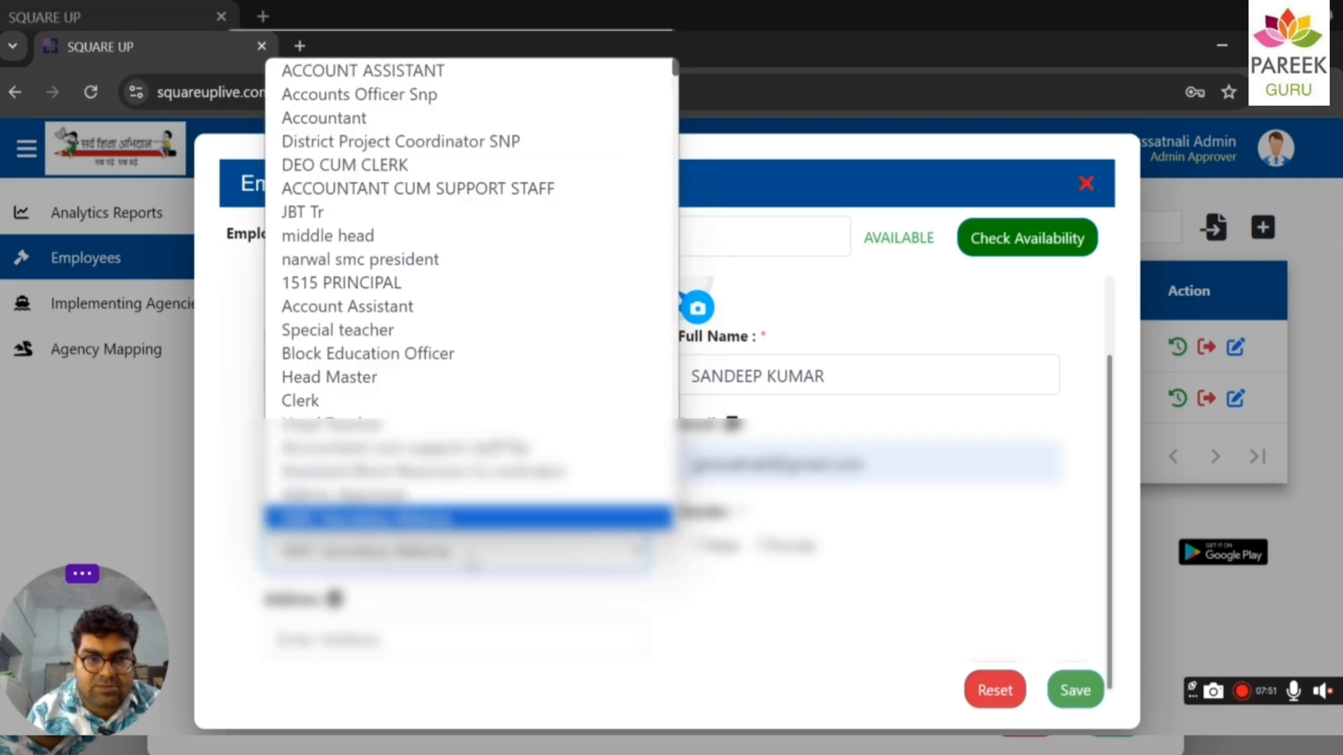
pyautogui.press('Down')
pyautogui.press('Down')
pyautogui.press('Down')
pyautogui.press('Down')
pyautogui.press('Down')
pyautogui.press('Down')
pyautogui.press('Down')
pyautogui.press('Down')
pyautogui.press('Down')
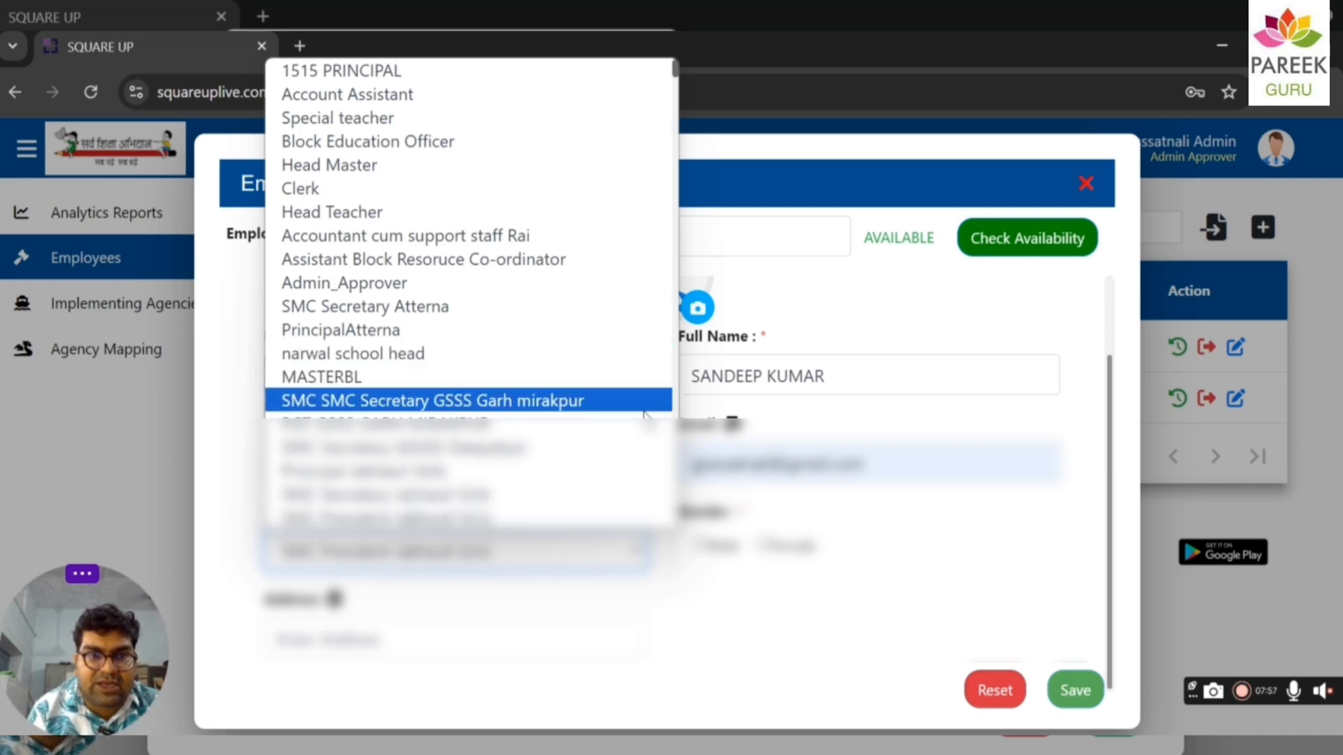
pyautogui.press('Down')
pyautogui.press('Down')
pyautogui.press('Down')
pyautogui.press('Down')
pyautogui.press('Down')
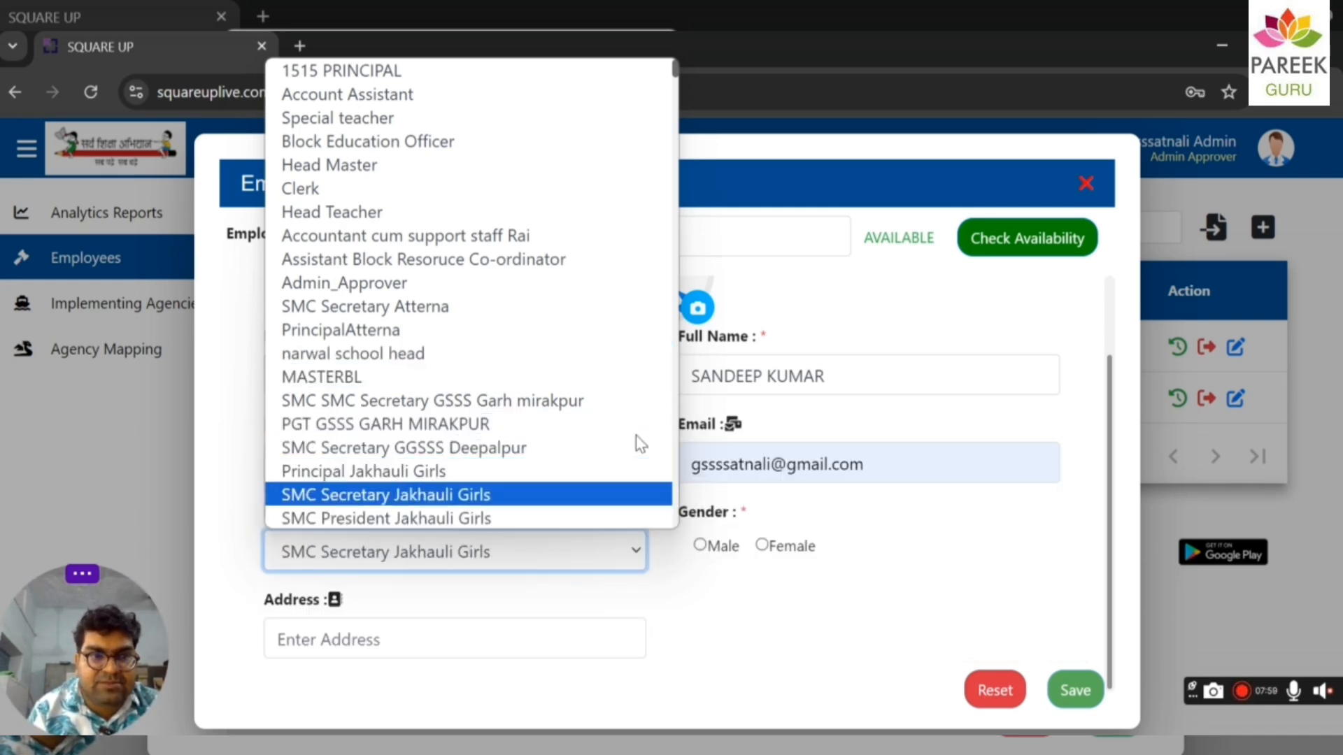
pyautogui.press('Down')
pyautogui.press('Down')
pyautogui.press('Down')
pyautogui.press('Down')
pyautogui.press('Down')
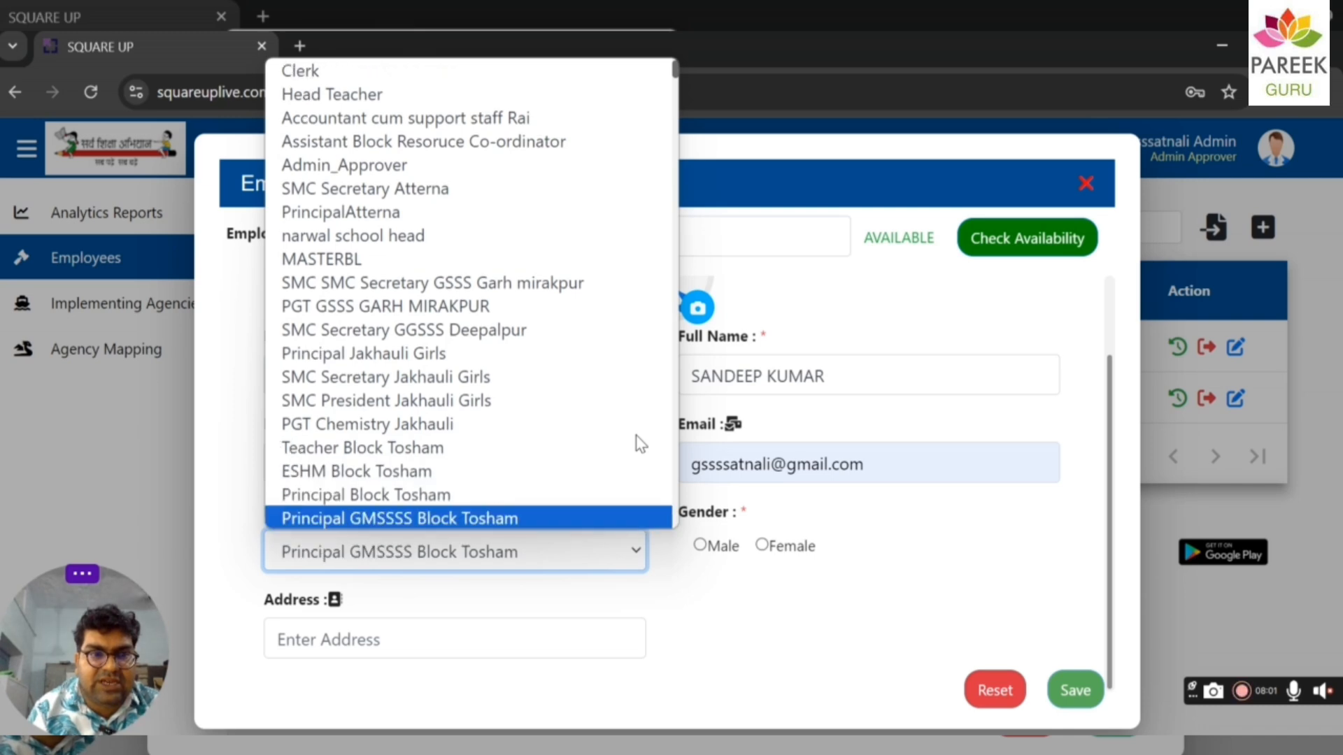
pyautogui.press('Down')
pyautogui.press('Down')
pyautogui.press('Down')
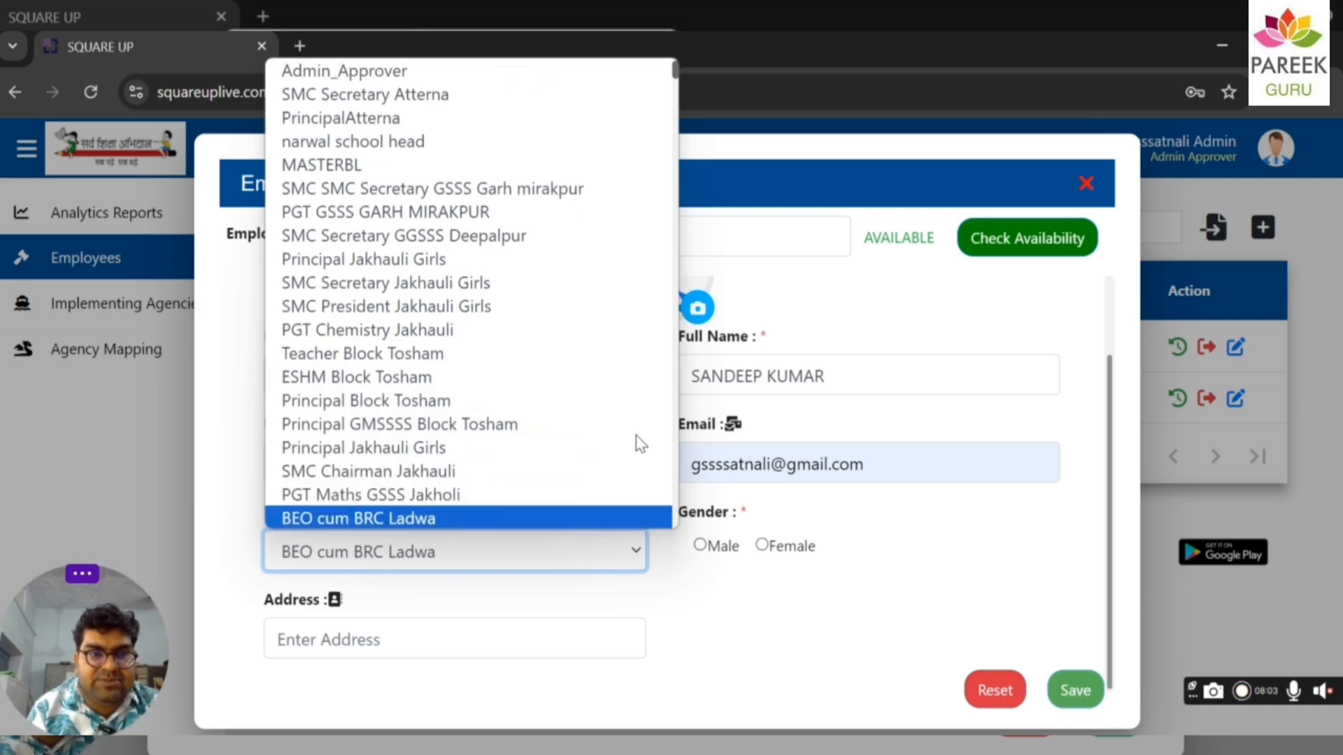
pyautogui.press('Down')
pyautogui.press('Down')
pyautogui.press('Down')
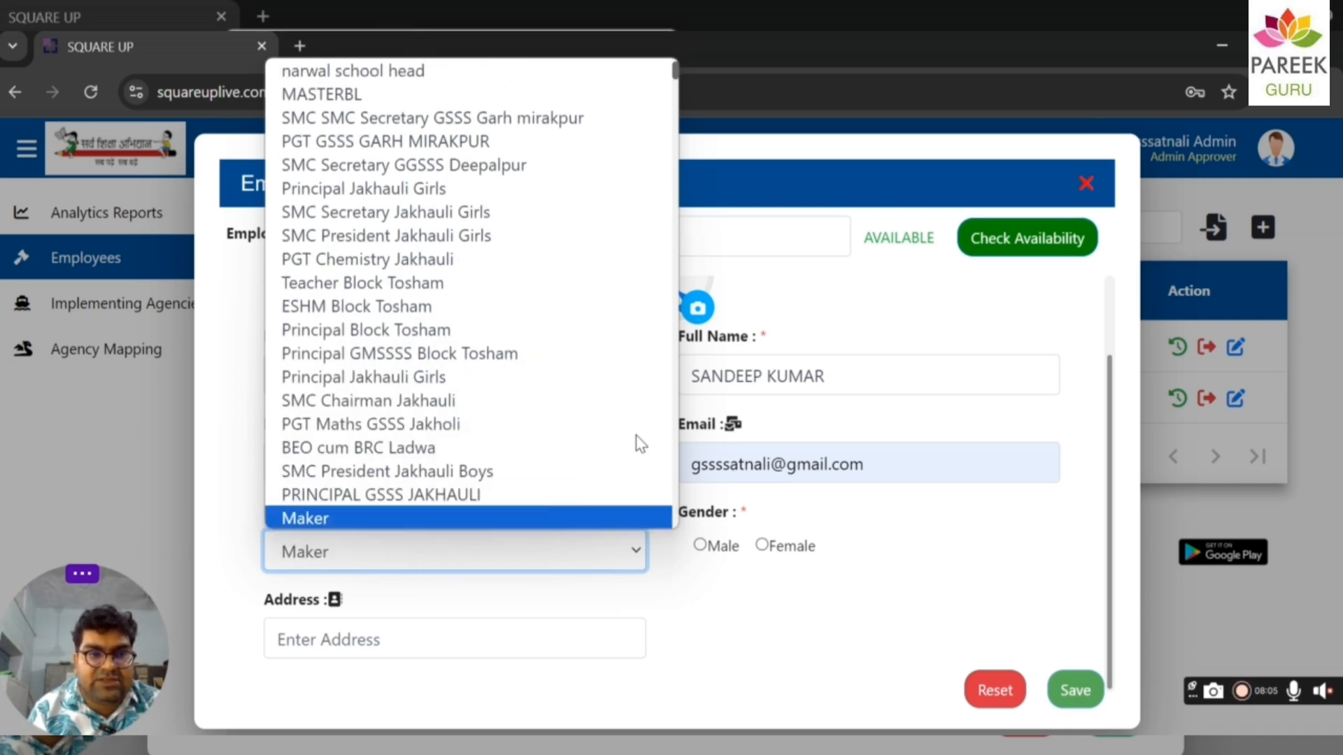
pyautogui.press('Up')
pyautogui.press('Up')
pyautogui.press('Down')
pyautogui.press('Down')
pyautogui.press('Down')
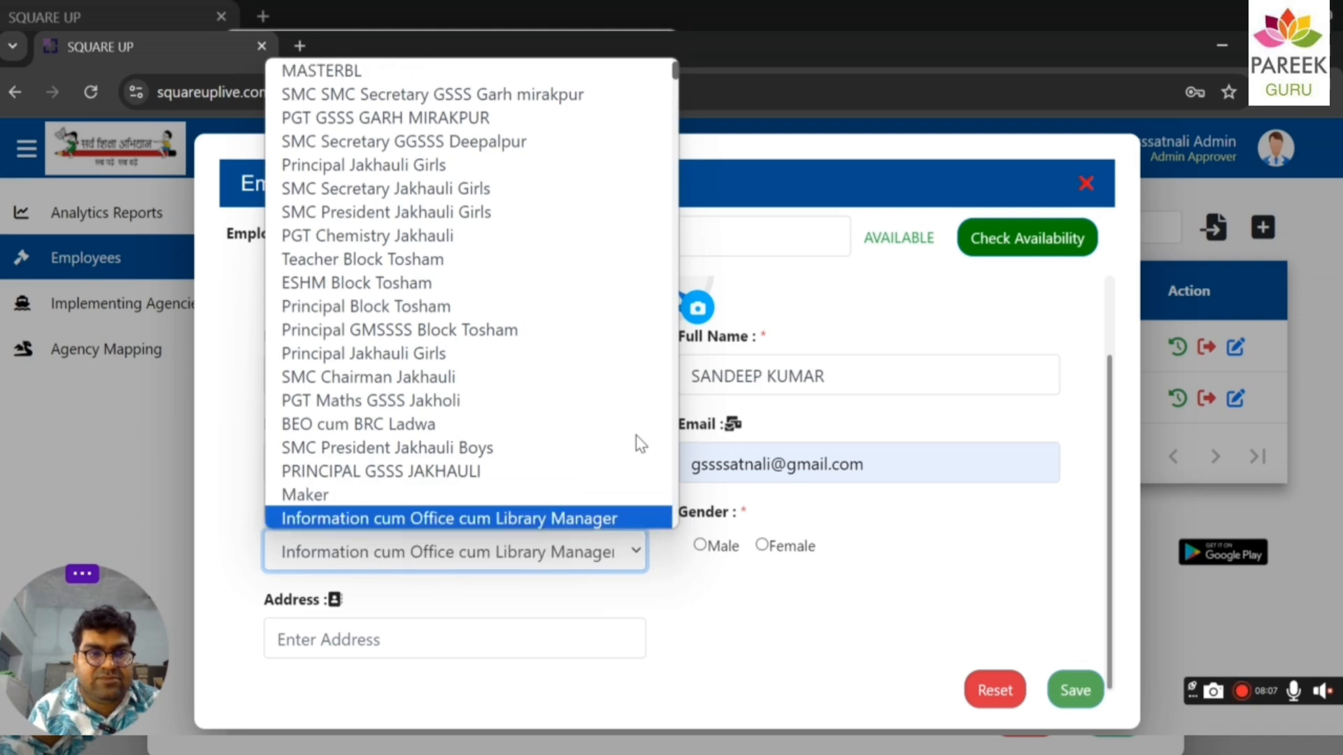
pyautogui.press('Down')
pyautogui.press('Down')
pyautogui.press('Down')
pyautogui.press('Up')
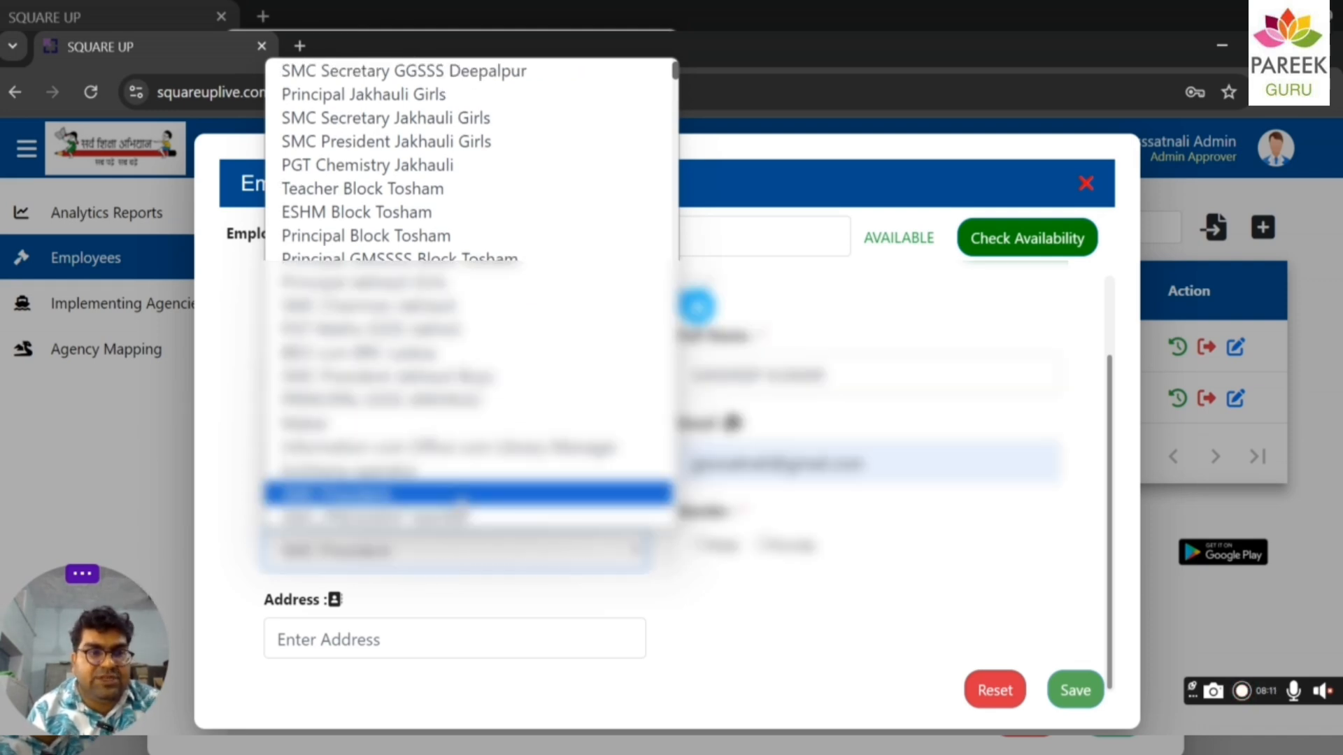
pyautogui.click(461, 498)
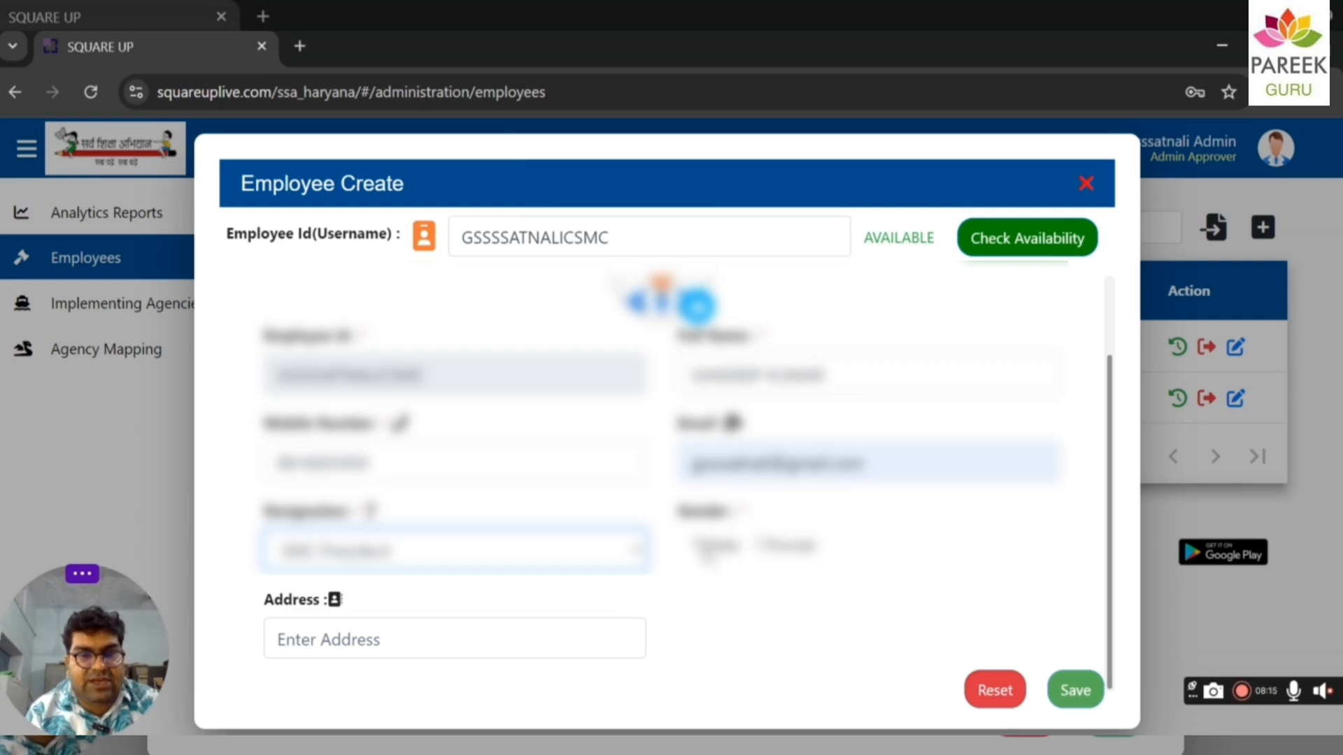
# - Set the employee's gender to Male, fill the address GSSS SATNALI, and save the record
pyautogui.click(699, 544)
pyautogui.click(455, 642)
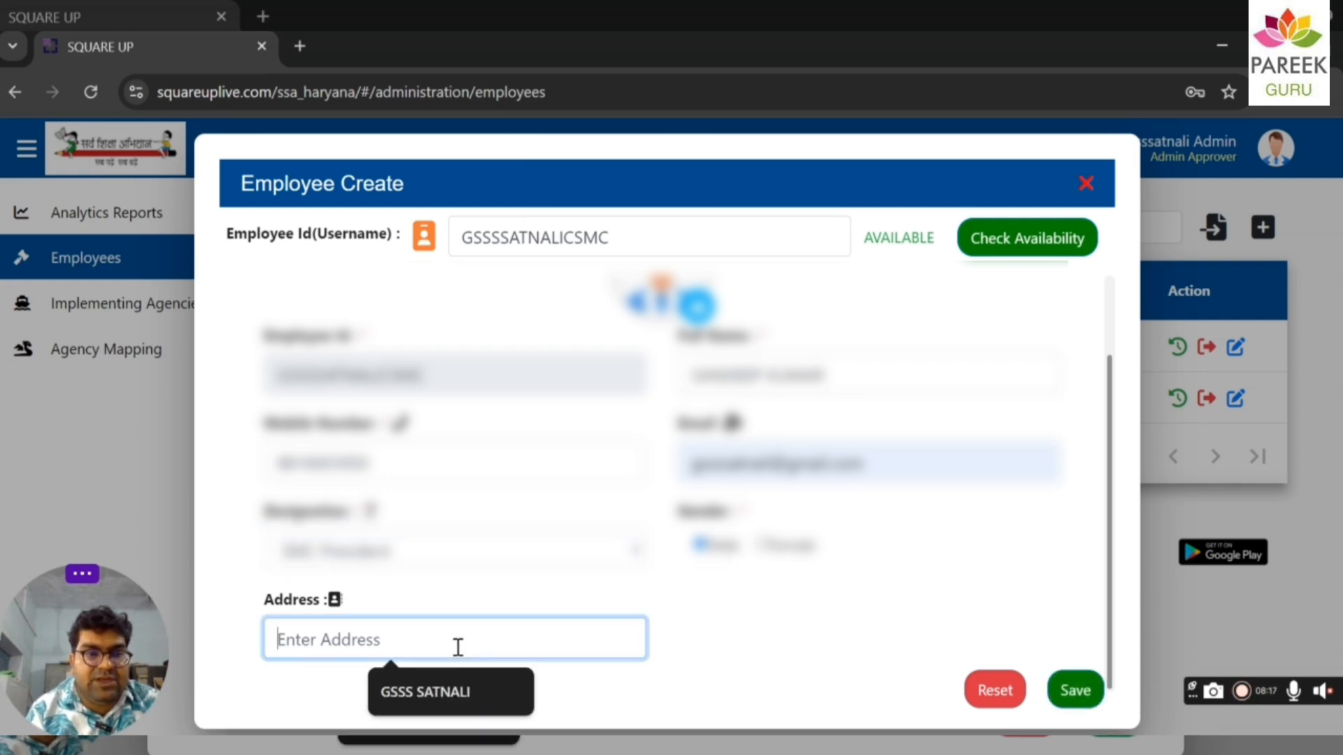
pyautogui.click(414, 689)
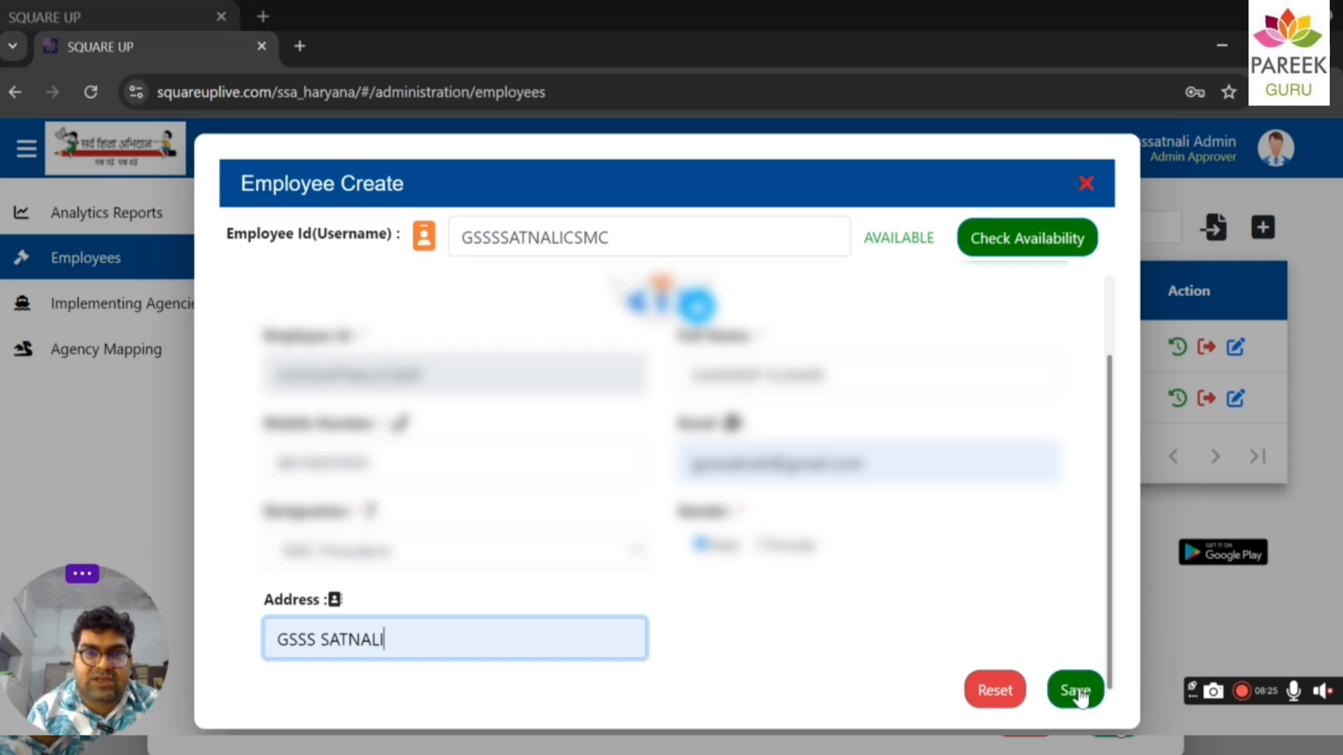
pyautogui.click(1077, 692)
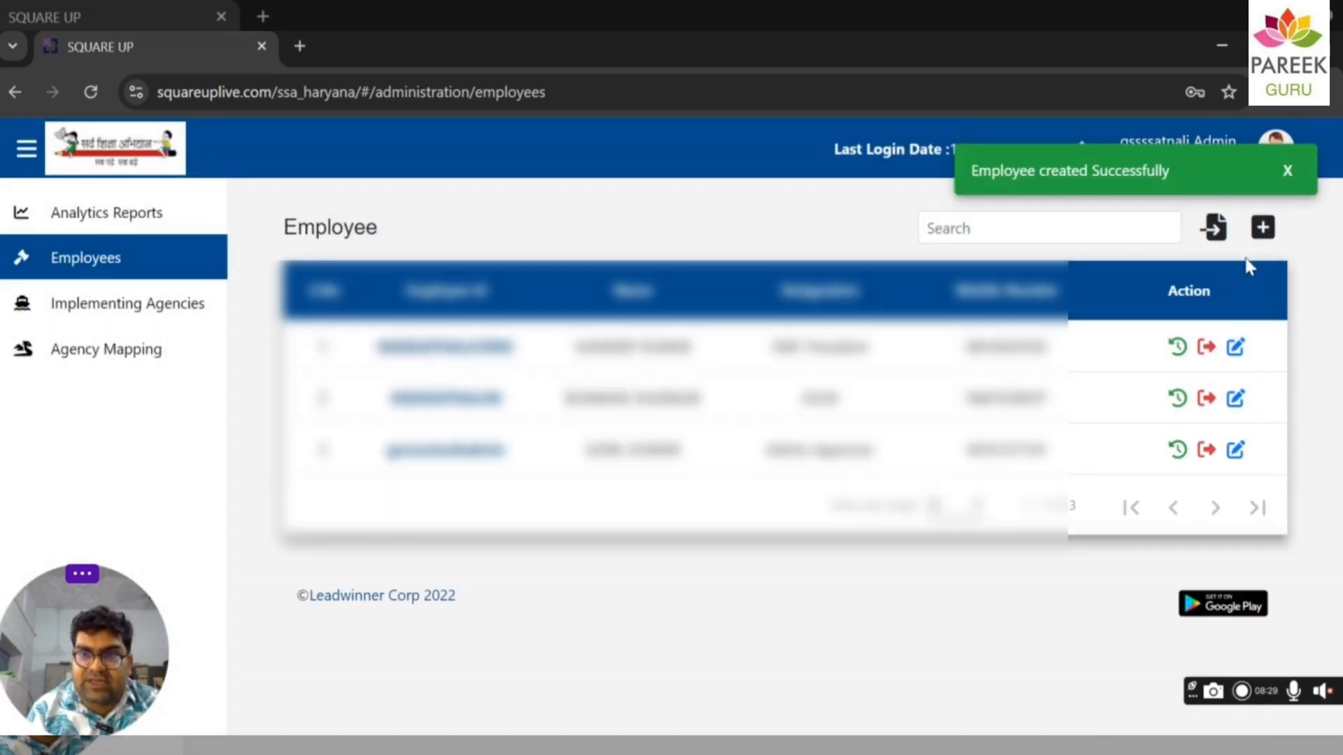
# - Start a new employee with username GSSSSATNALICABRC, check its availability, and enter the full name
pyautogui.click(1263, 231)
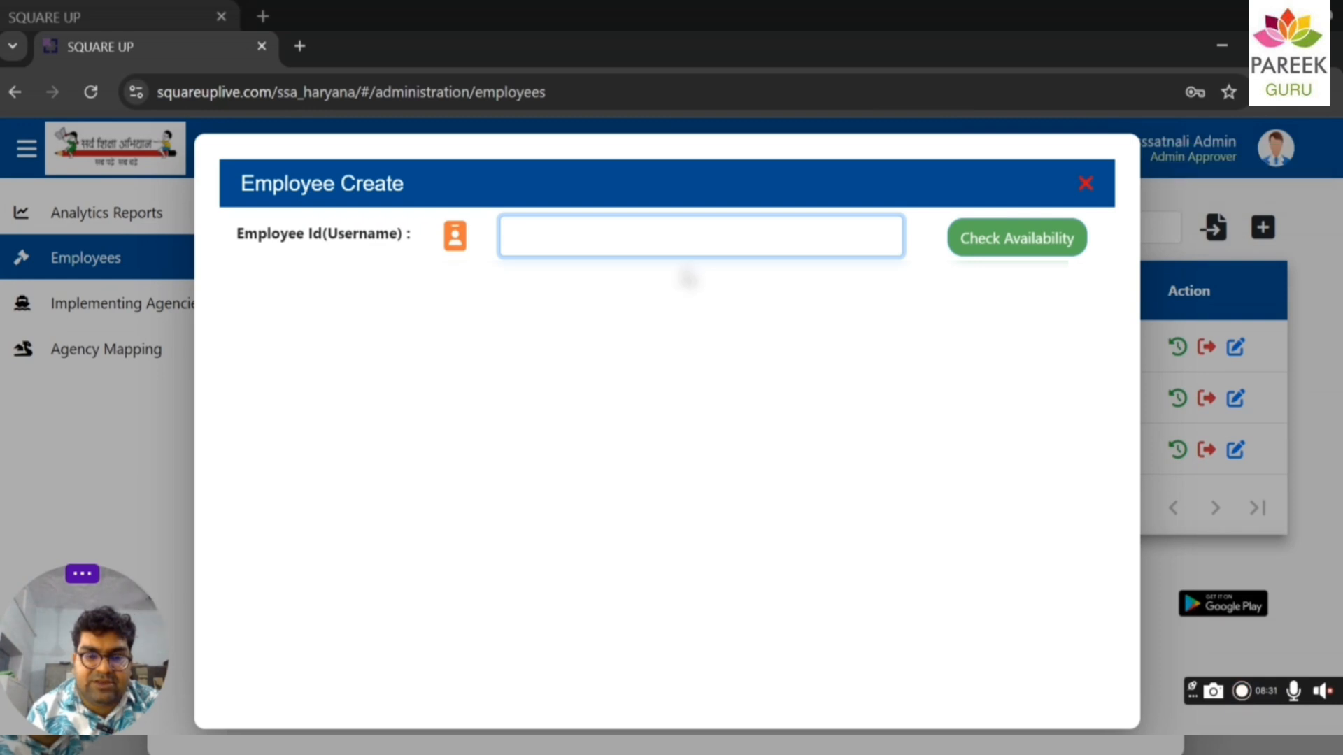
pyautogui.write('GSSSSA')
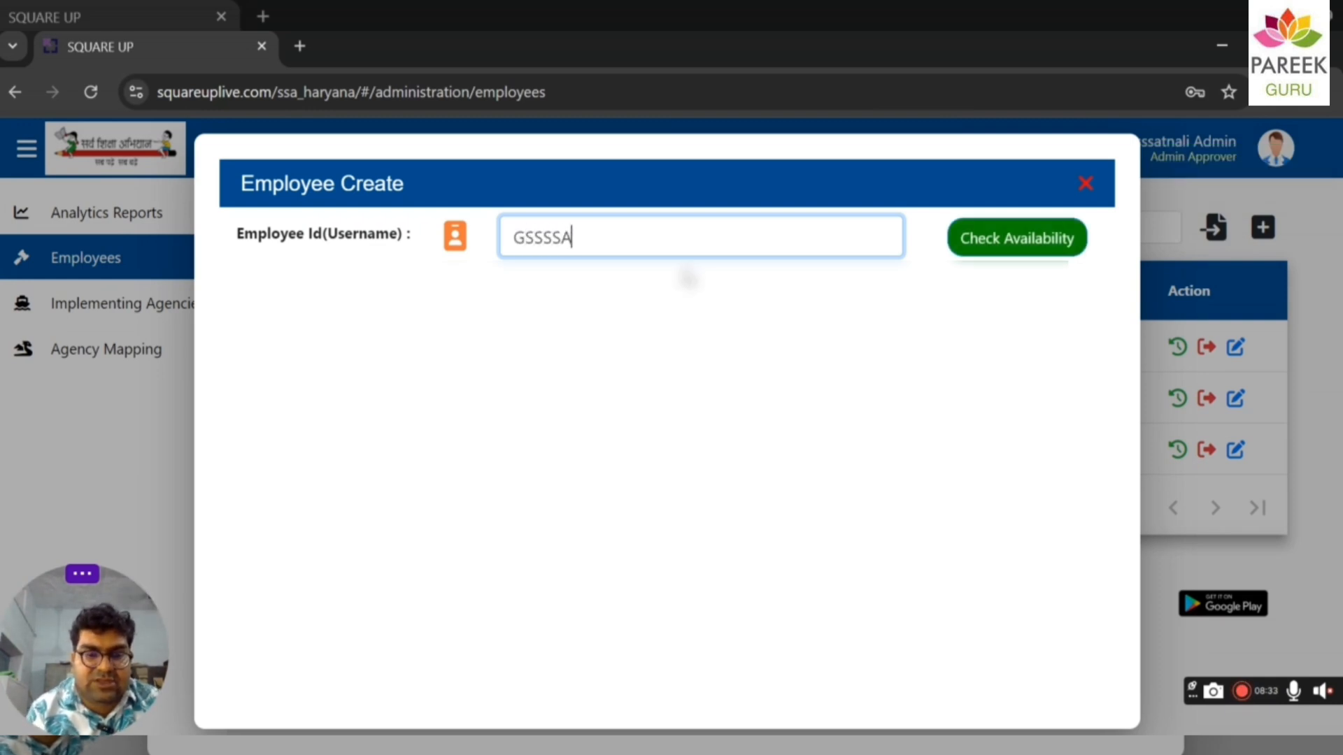
pyautogui.write('TNALI')
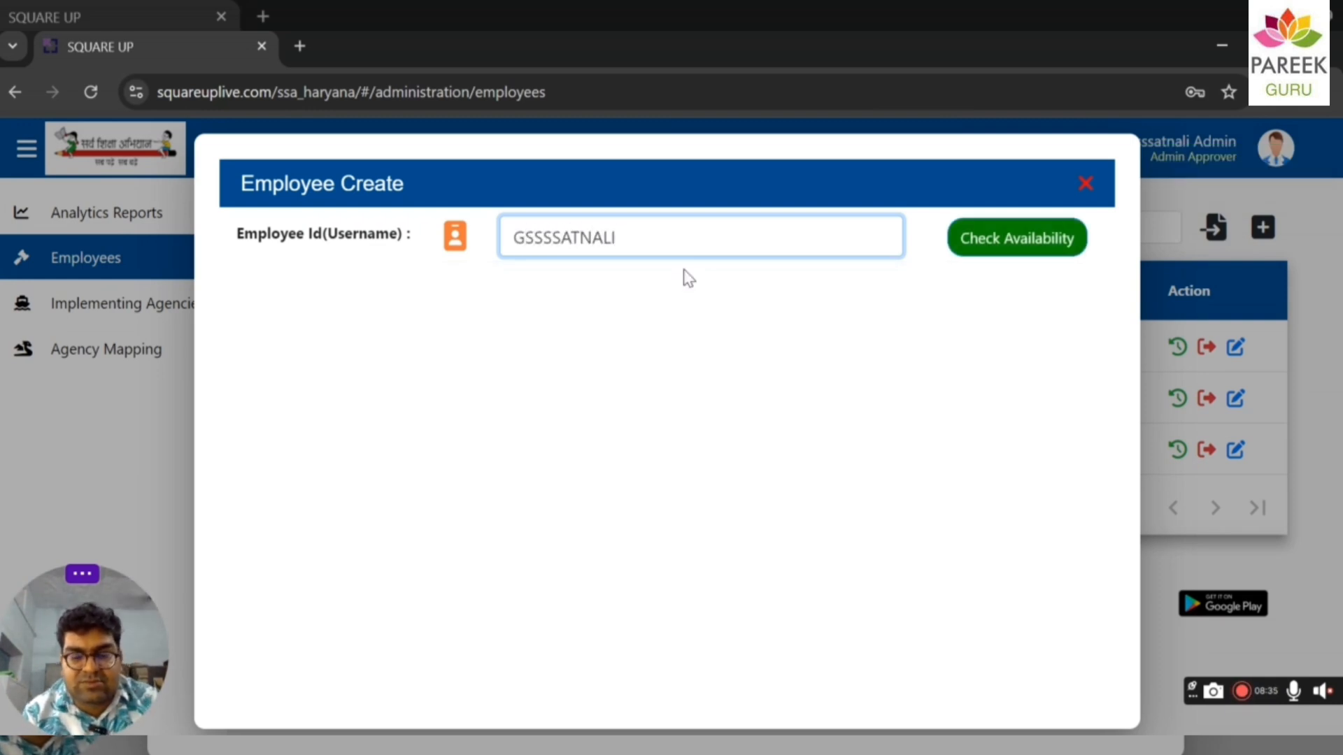
pyautogui.write('CABRC')
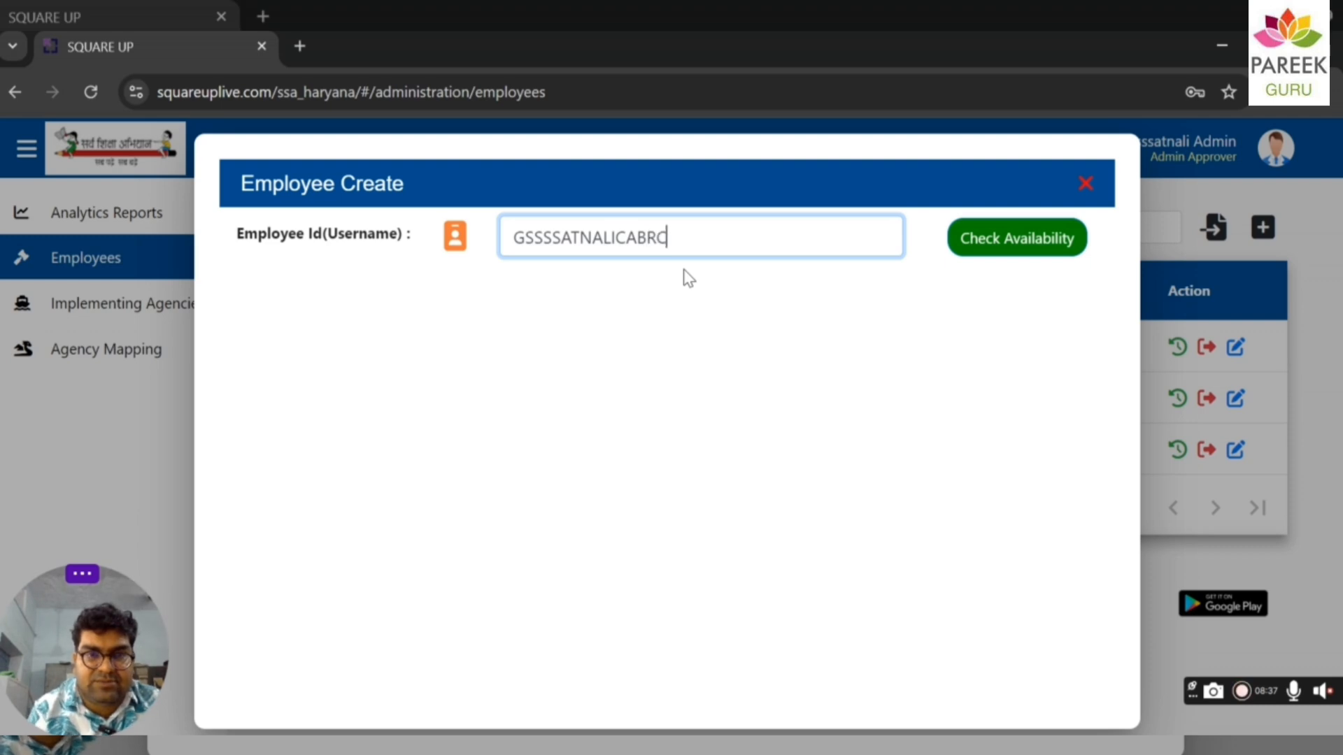
pyautogui.click(982, 232)
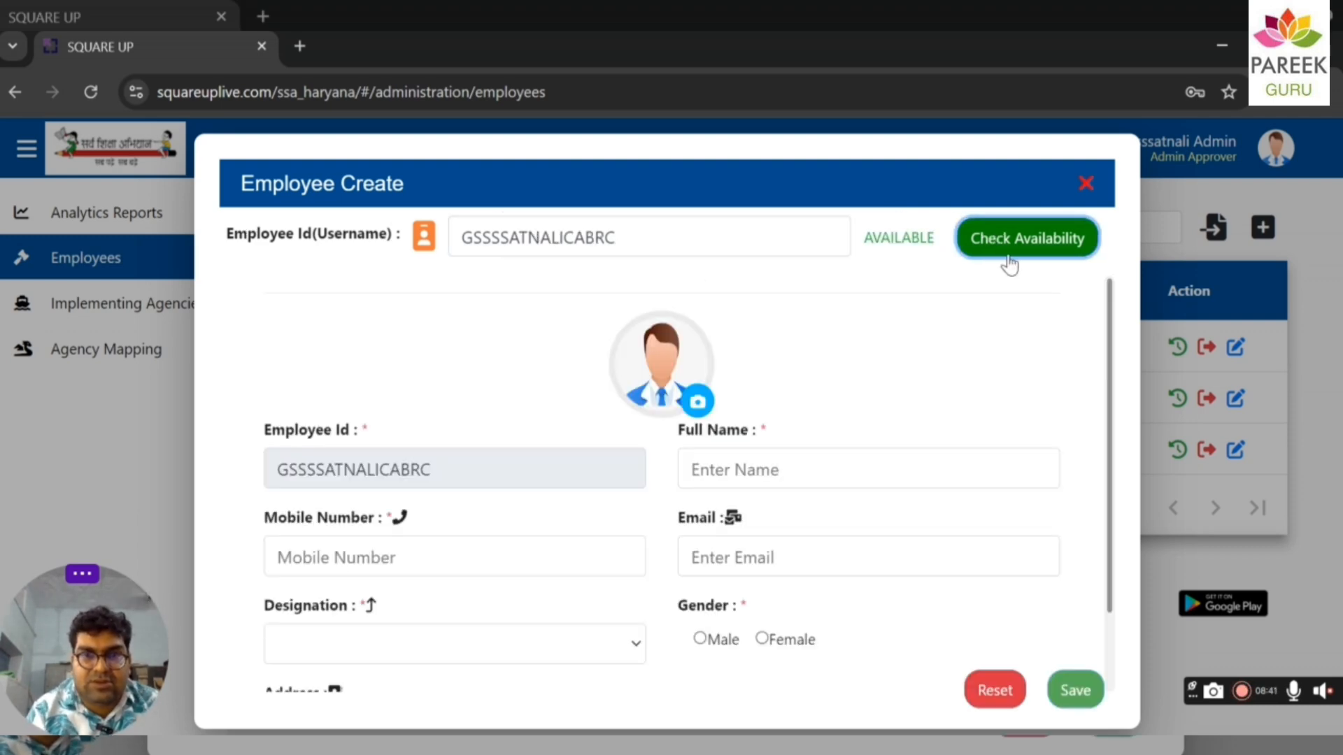
pyautogui.click(745, 460)
pyautogui.write('S')
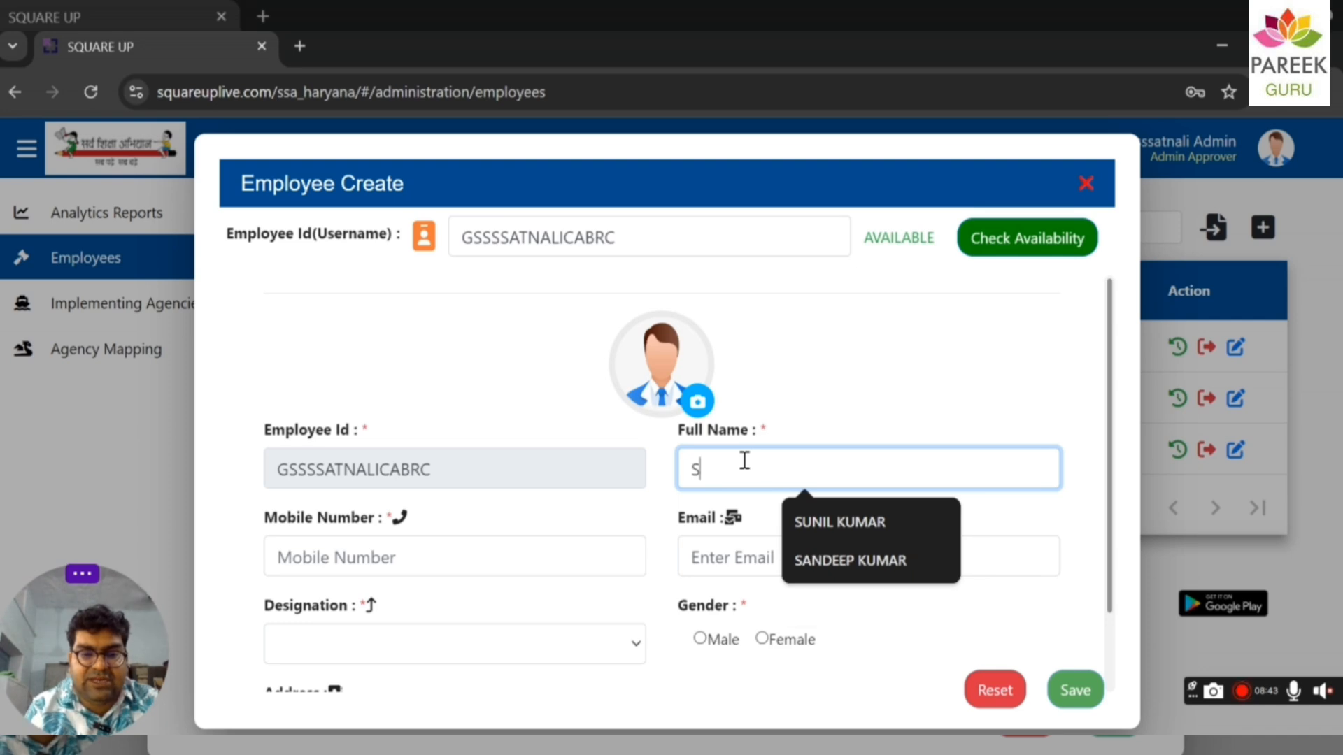
pyautogui.write('HEELA')
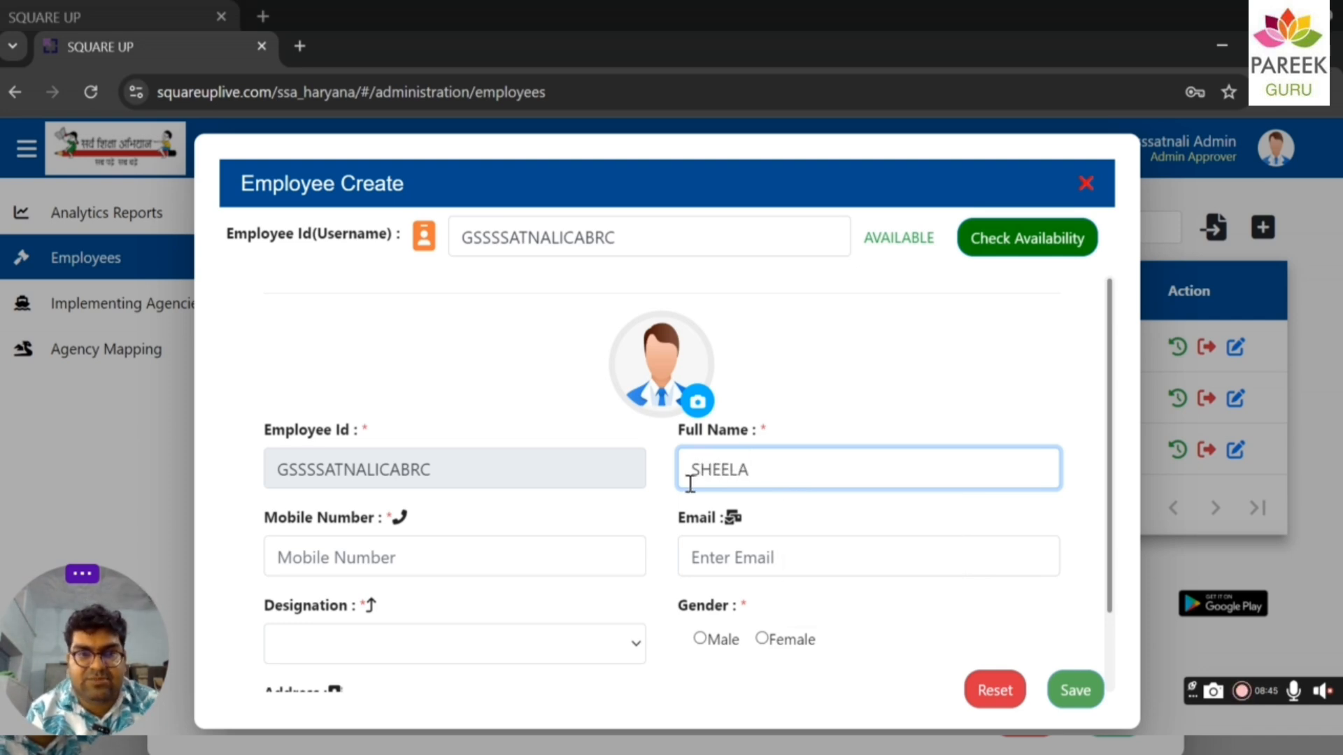
# - Enter the employee's mobile number and fill the email from the saved suggestion
pyautogui.click(566, 553)
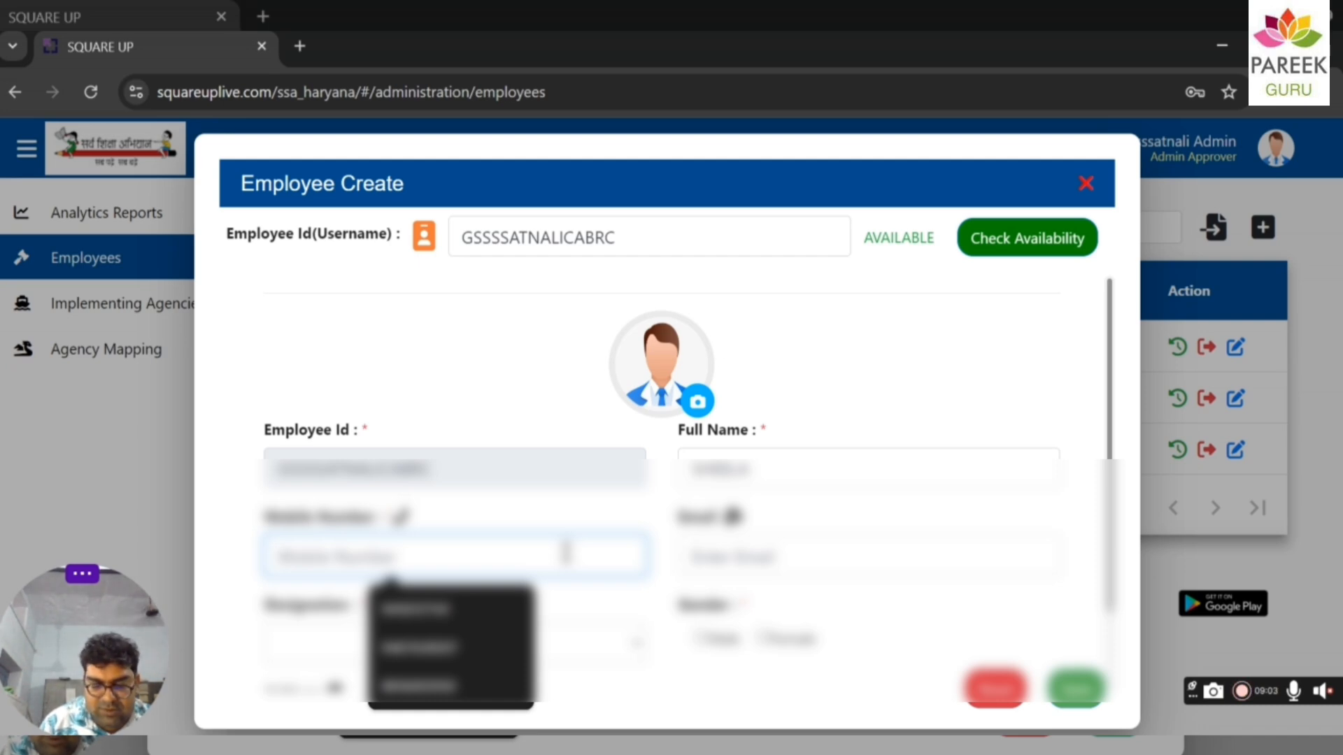
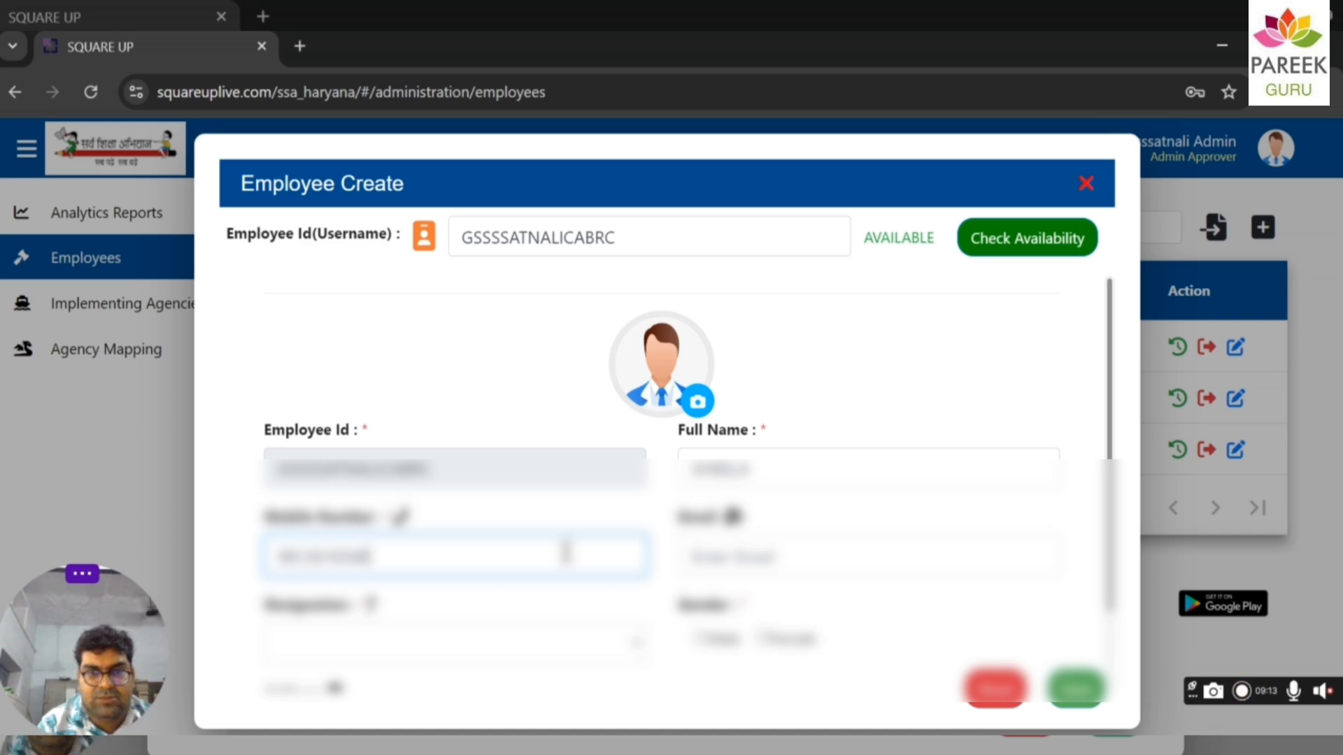
pyautogui.click(805, 559)
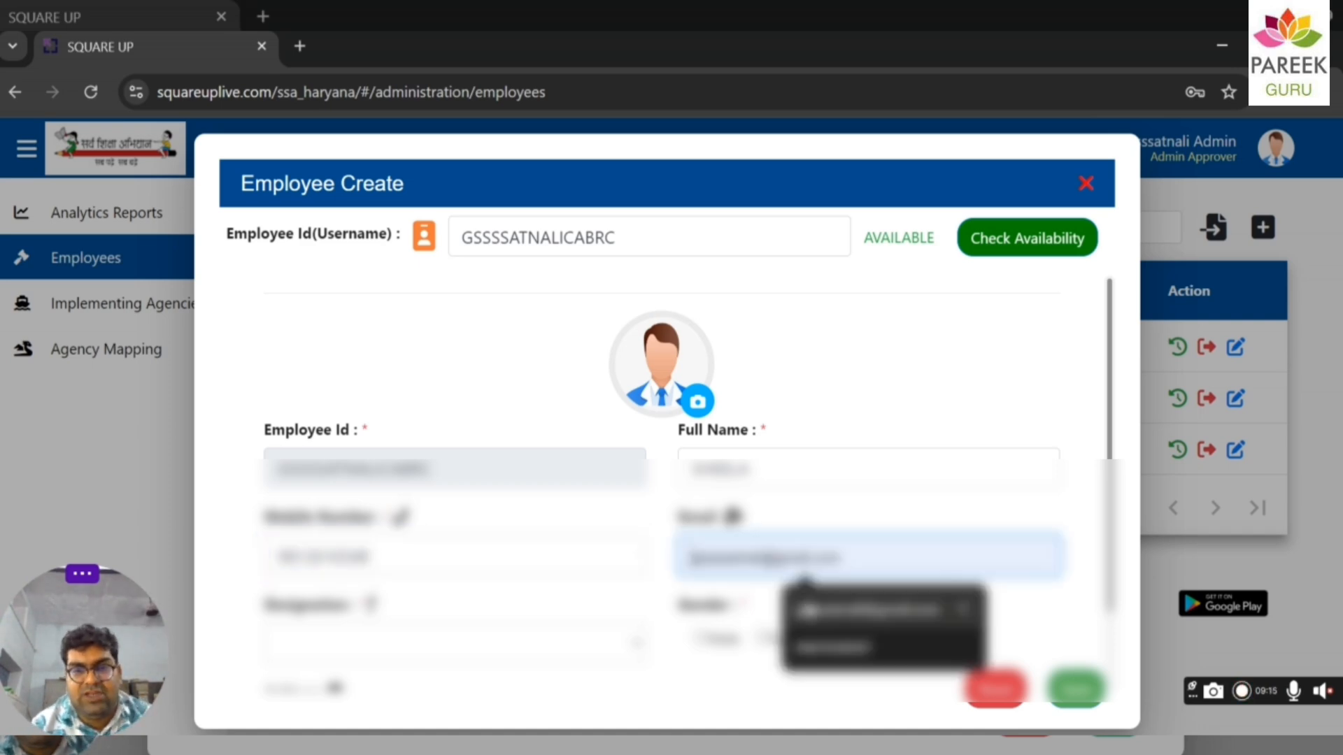
pyautogui.click(867, 610)
# - Choose ABRC as the employee's designation
pyautogui.click(428, 654)
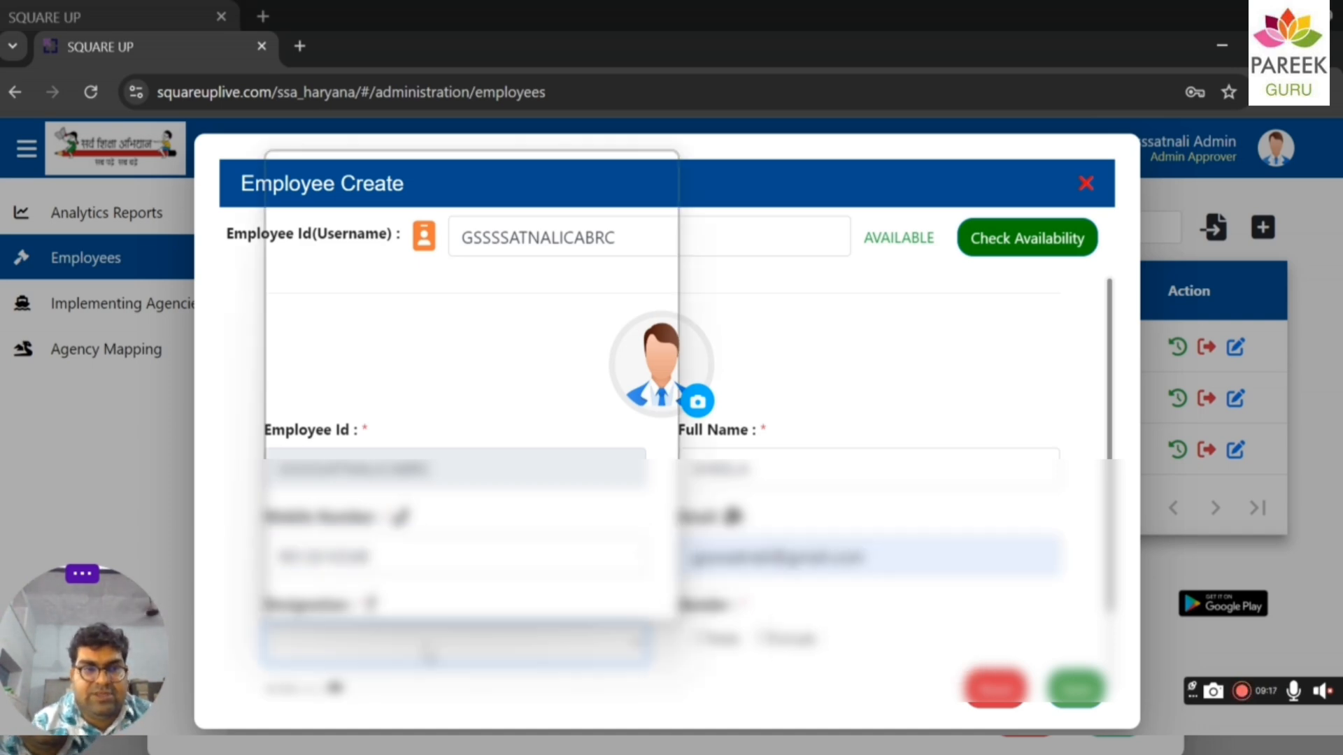
pyautogui.write('ab')
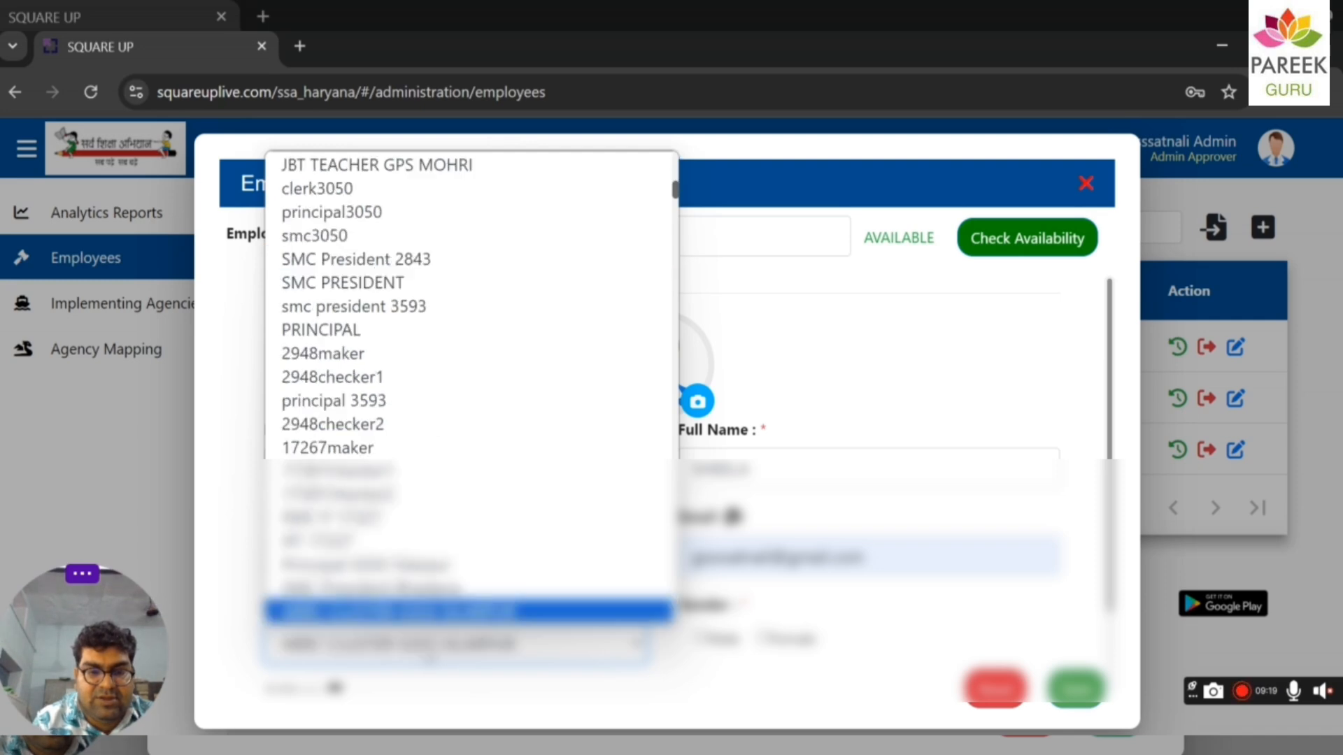
pyautogui.press('Down')
pyautogui.press('Down')
pyautogui.press('Down')
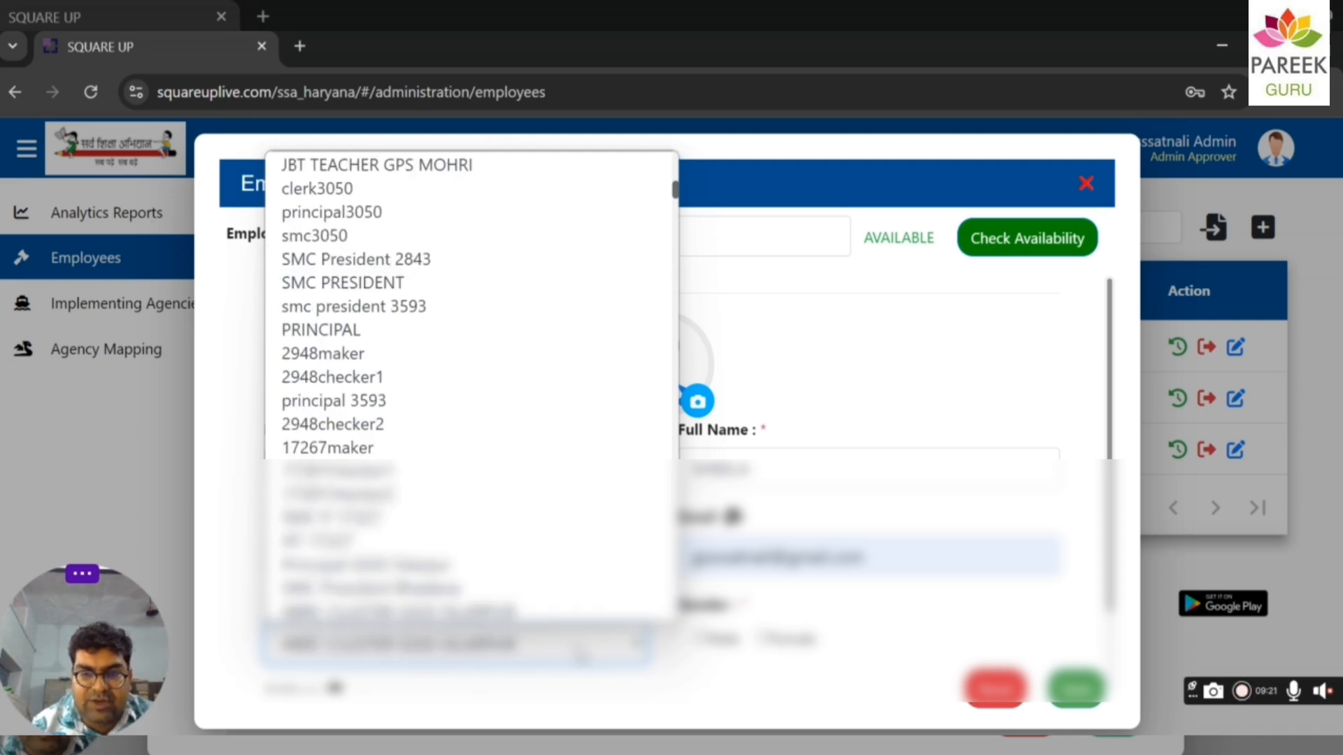
pyautogui.press('Down')
pyautogui.press('Down')
pyautogui.press('Down')
pyautogui.press('Down')
pyautogui.press('Down')
pyautogui.press('Down')
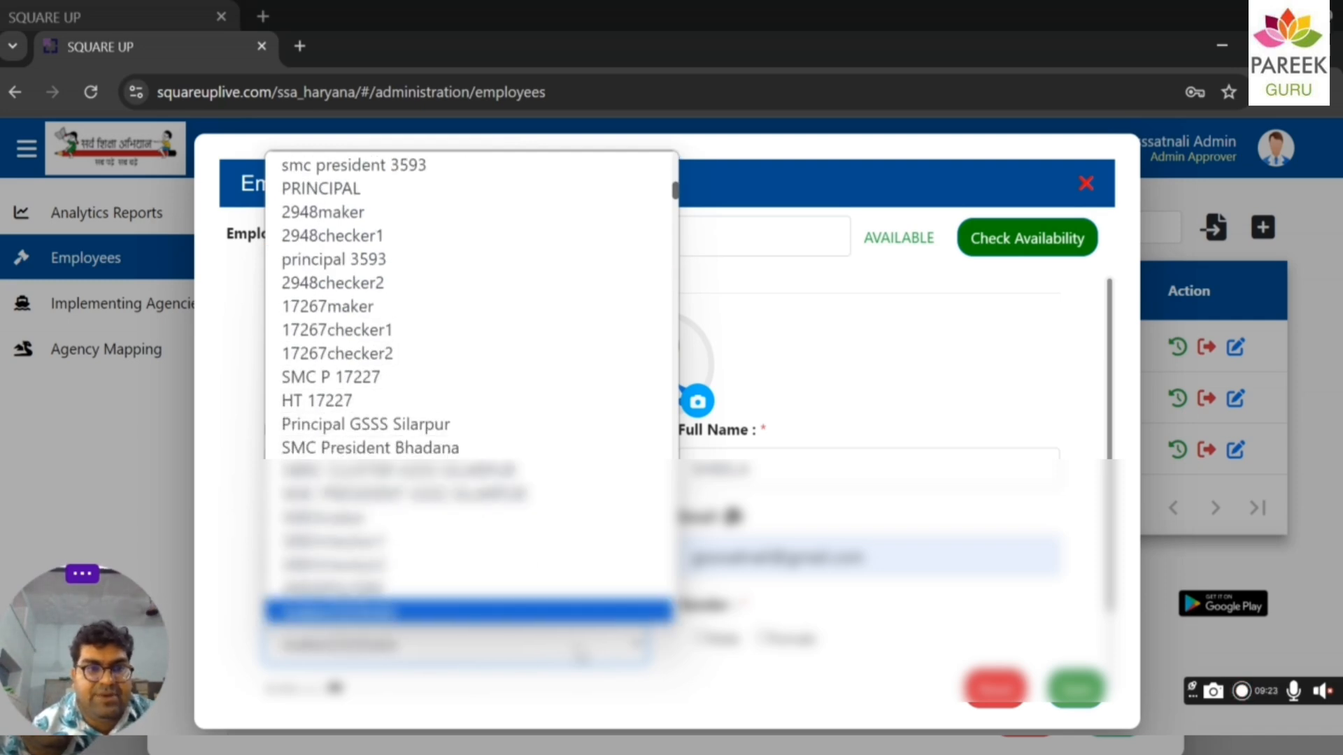
pyautogui.press('Down')
pyautogui.press('Down')
pyautogui.press('Down')
pyautogui.press('Down')
pyautogui.press('Down')
pyautogui.press('Down')
pyautogui.press('Down')
pyautogui.press('Down')
pyautogui.press('Down')
pyautogui.press('Down')
pyautogui.press('Down')
pyautogui.press('Down')
pyautogui.press('Down')
pyautogui.press('Down')
pyautogui.press('Down')
pyautogui.press('Down')
pyautogui.press('Down')
pyautogui.press('Down')
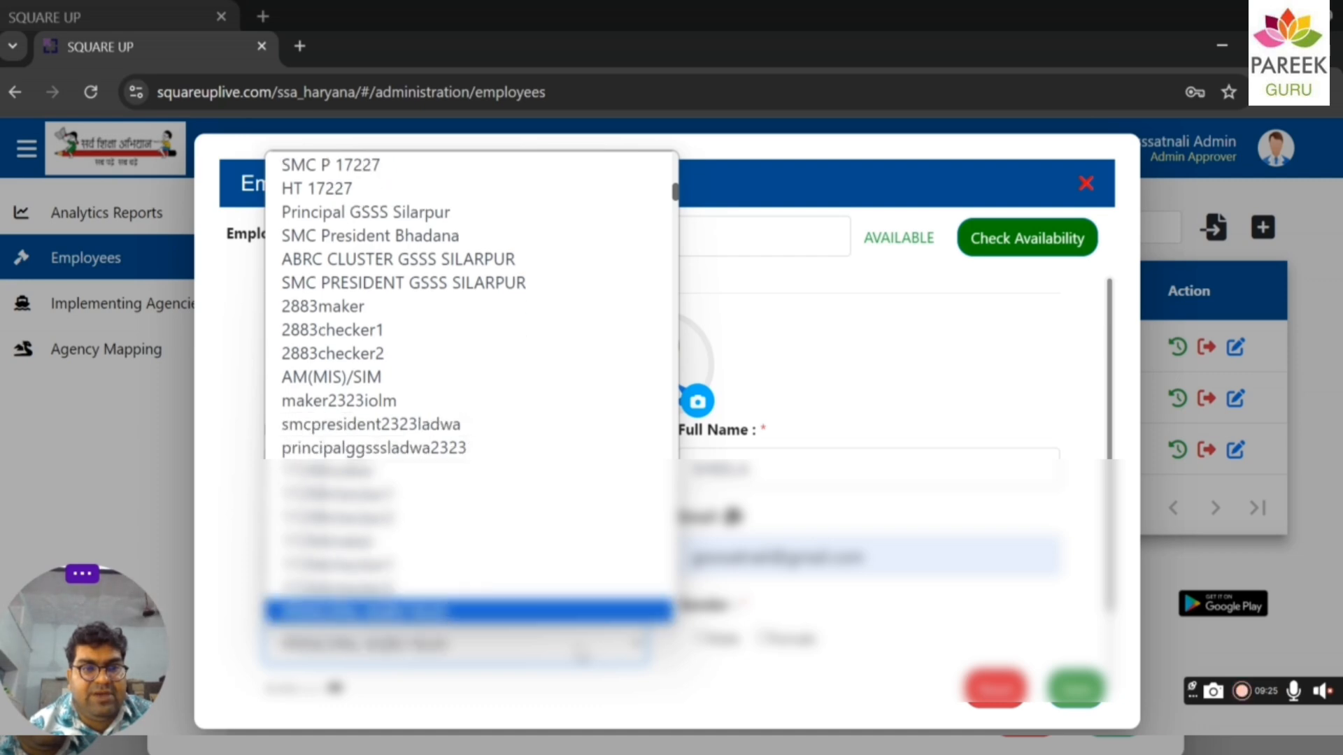
pyautogui.press('Up')
pyautogui.press('Up')
pyautogui.press('Up')
pyautogui.press('Up')
pyautogui.press('Up')
pyautogui.press('Up')
pyautogui.press('Up')
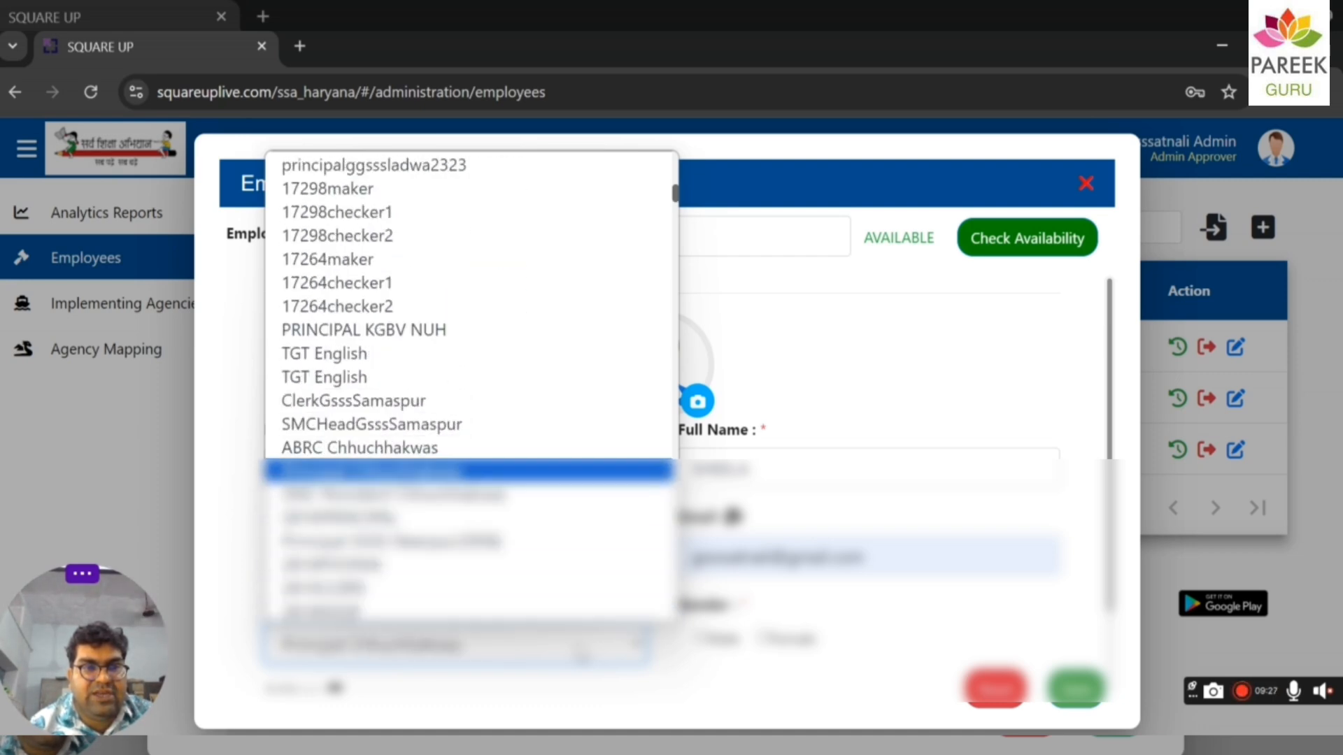
pyautogui.press('Down')
pyautogui.press('Down')
pyautogui.press('Down')
pyautogui.press('Down')
pyautogui.press('Down')
pyautogui.press('Down')
pyautogui.press('Down')
pyautogui.press('Down')
pyautogui.press('Down')
pyautogui.press('Down')
pyautogui.press('Down')
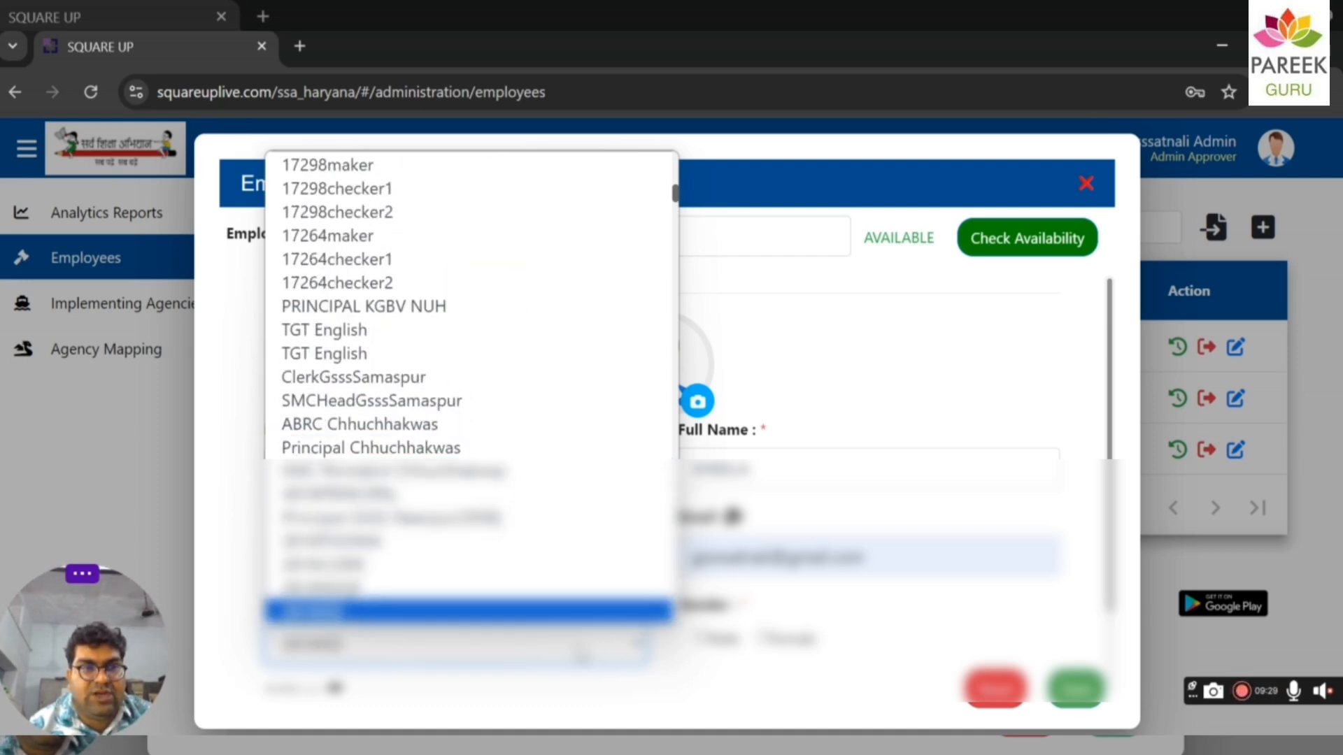
pyautogui.press('Down')
pyautogui.press('Down')
pyautogui.press('Down')
pyautogui.press('Down')
pyautogui.press('Down')
pyautogui.press('Down')
pyautogui.press('Down')
pyautogui.press('Down')
pyautogui.press('Down')
pyautogui.press('Down')
pyautogui.press('Down')
pyautogui.press('Down')
pyautogui.press('Down')
pyautogui.press('Down')
pyautogui.press('Down')
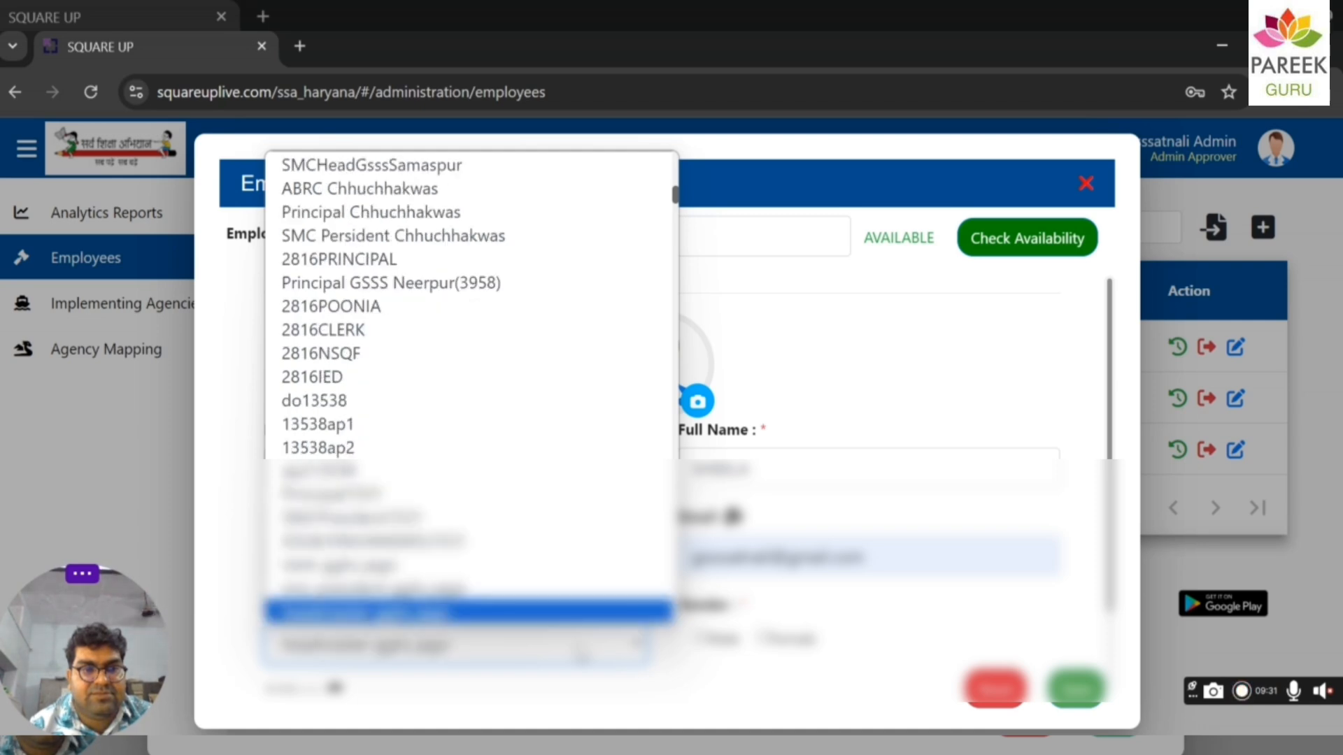
pyautogui.press('Down')
pyautogui.press('Down')
pyautogui.press('Down')
pyautogui.press('Down')
pyautogui.press('Down')
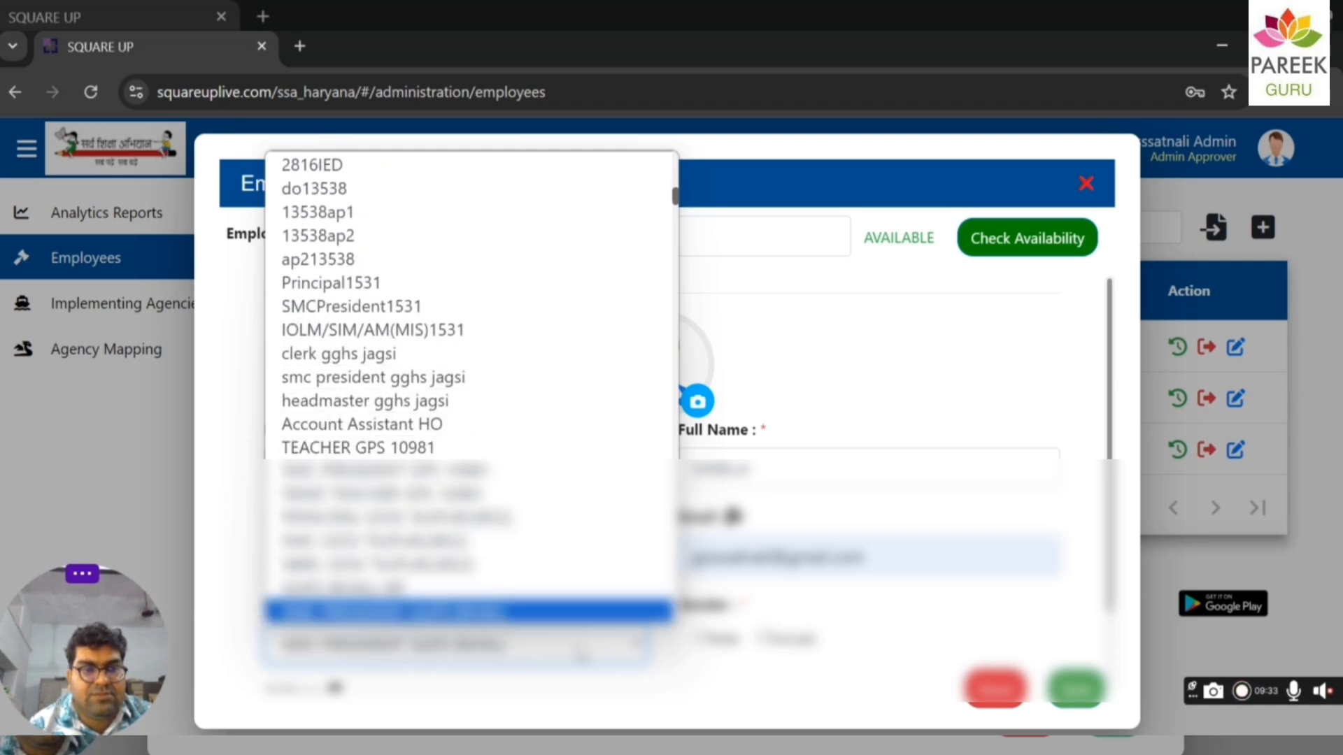
pyautogui.press('Down')
pyautogui.press('Down')
pyautogui.press('Down')
pyautogui.press('Down')
pyautogui.press('Down')
pyautogui.press('Down')
pyautogui.press('Down')
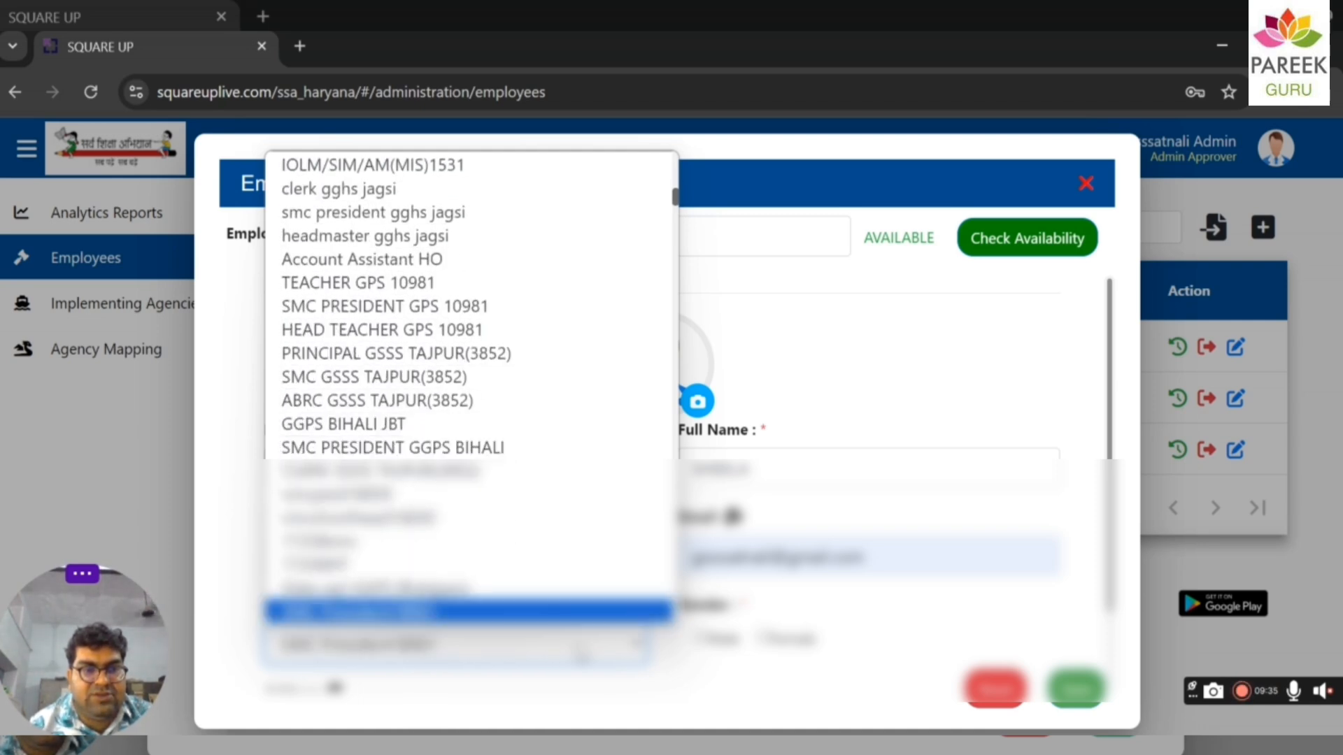
pyautogui.press('Down')
pyautogui.press('Down')
pyautogui.press('Down')
pyautogui.press('Down')
pyautogui.press('Down')
pyautogui.press('Down')
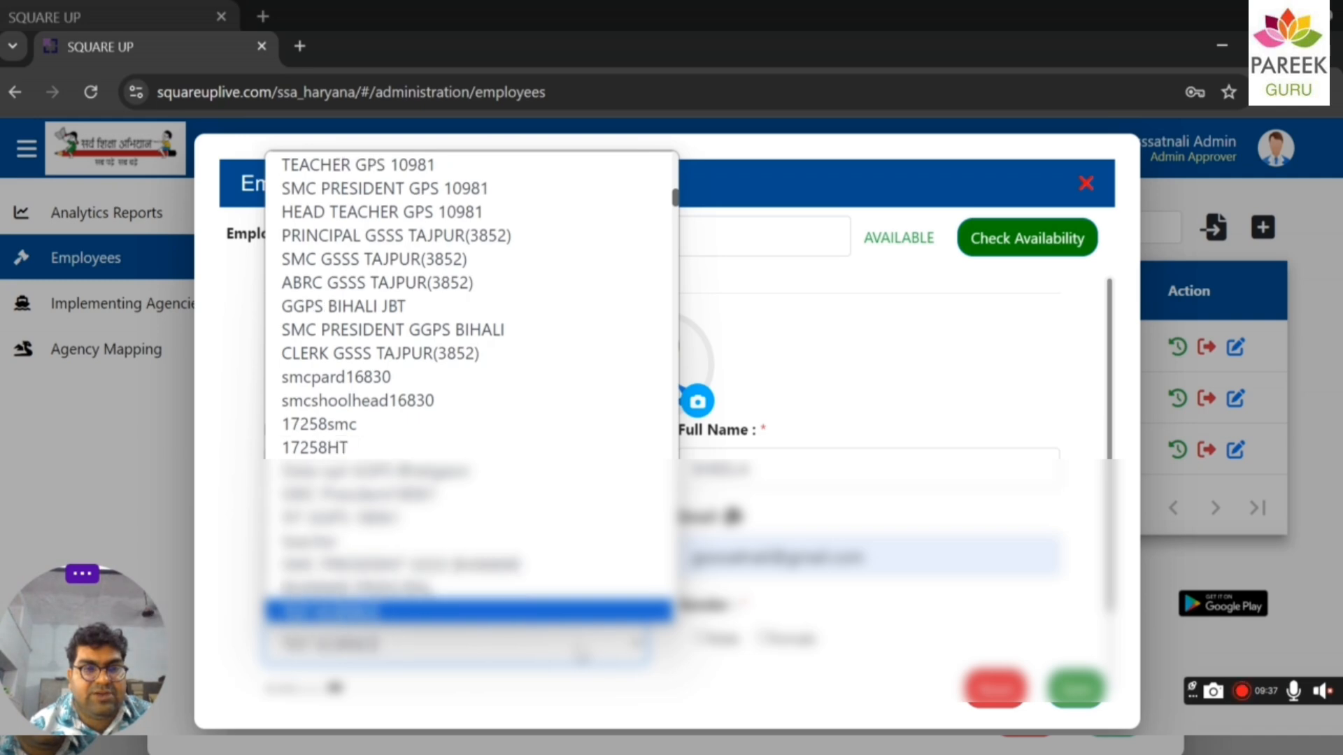
pyautogui.press('Down')
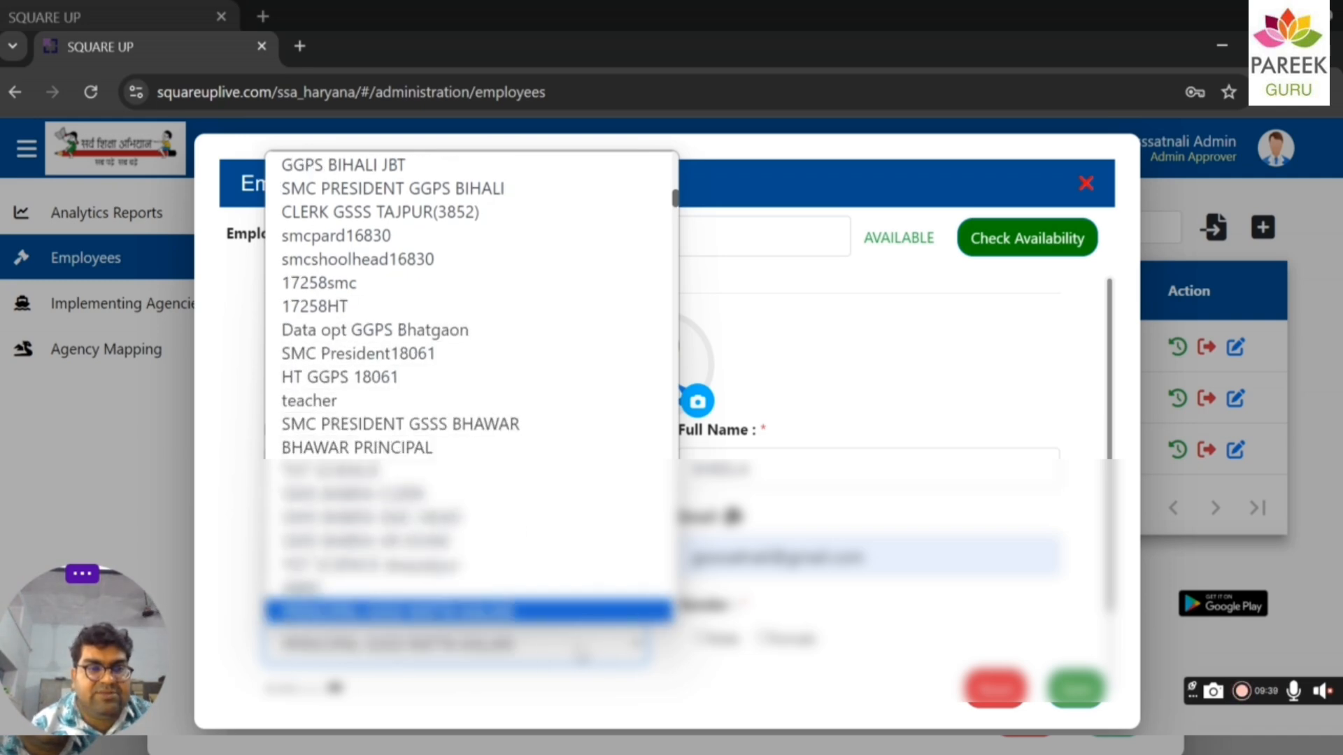
pyautogui.press('Up')
pyautogui.press('Down')
pyautogui.press('Down')
pyautogui.press('Down')
pyautogui.press('Up')
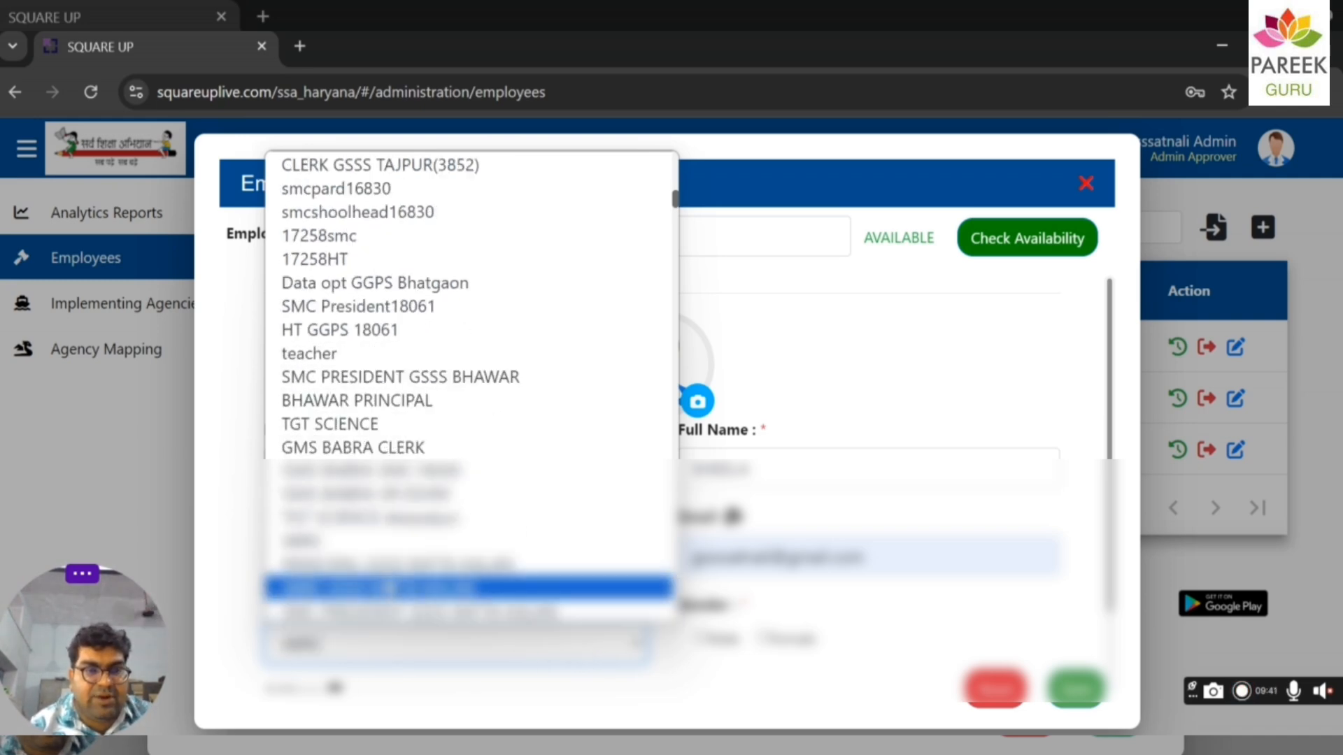
pyautogui.press('Up')
pyautogui.press('Up')
pyautogui.press('Return')
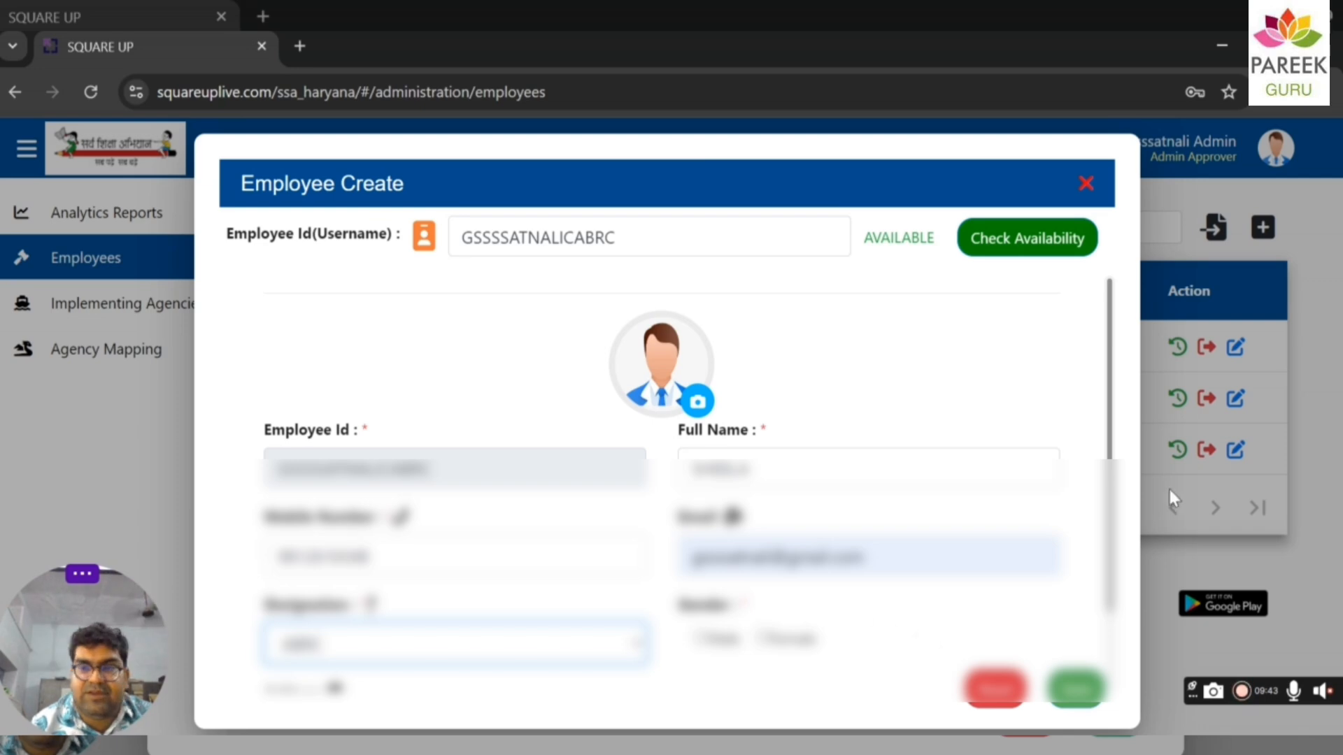
# - Mark the employee as Male, fill the address from the saved suggestion, and save
pyautogui.scroll(-1, 1127, 450)
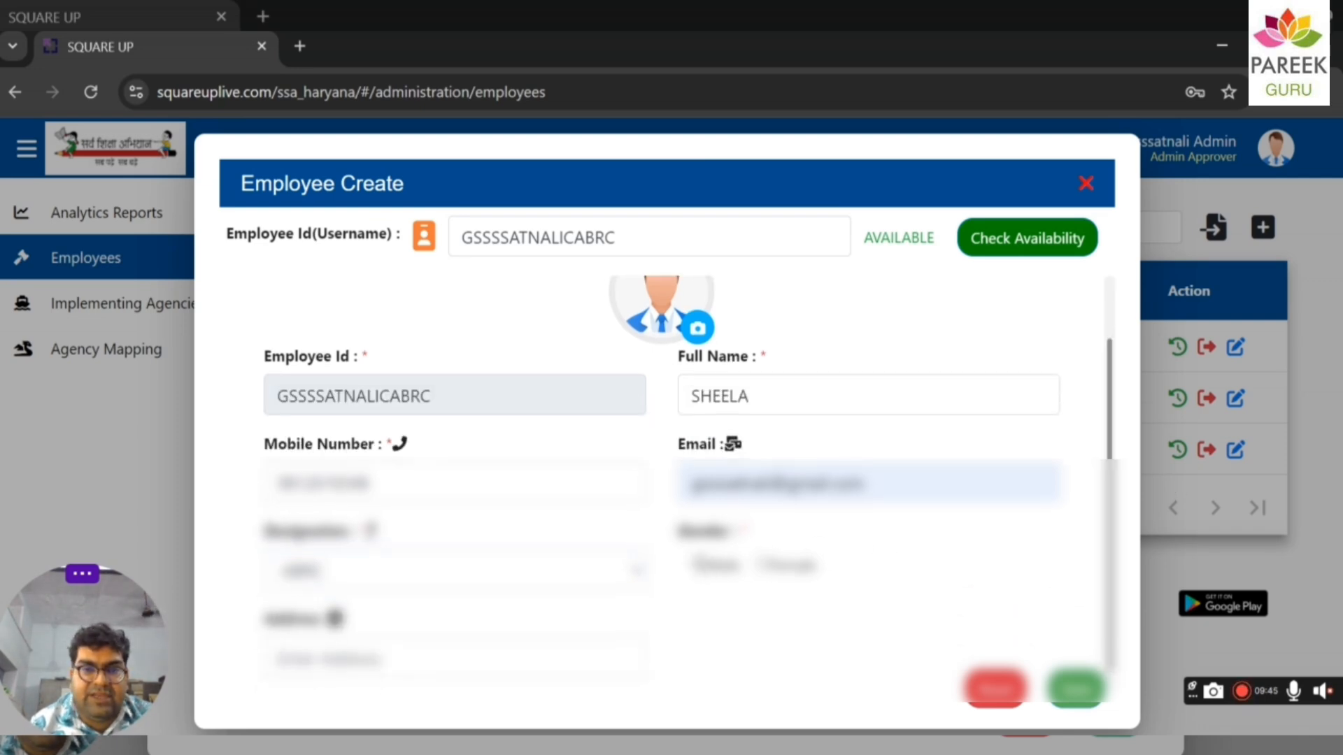
pyautogui.click(701, 564)
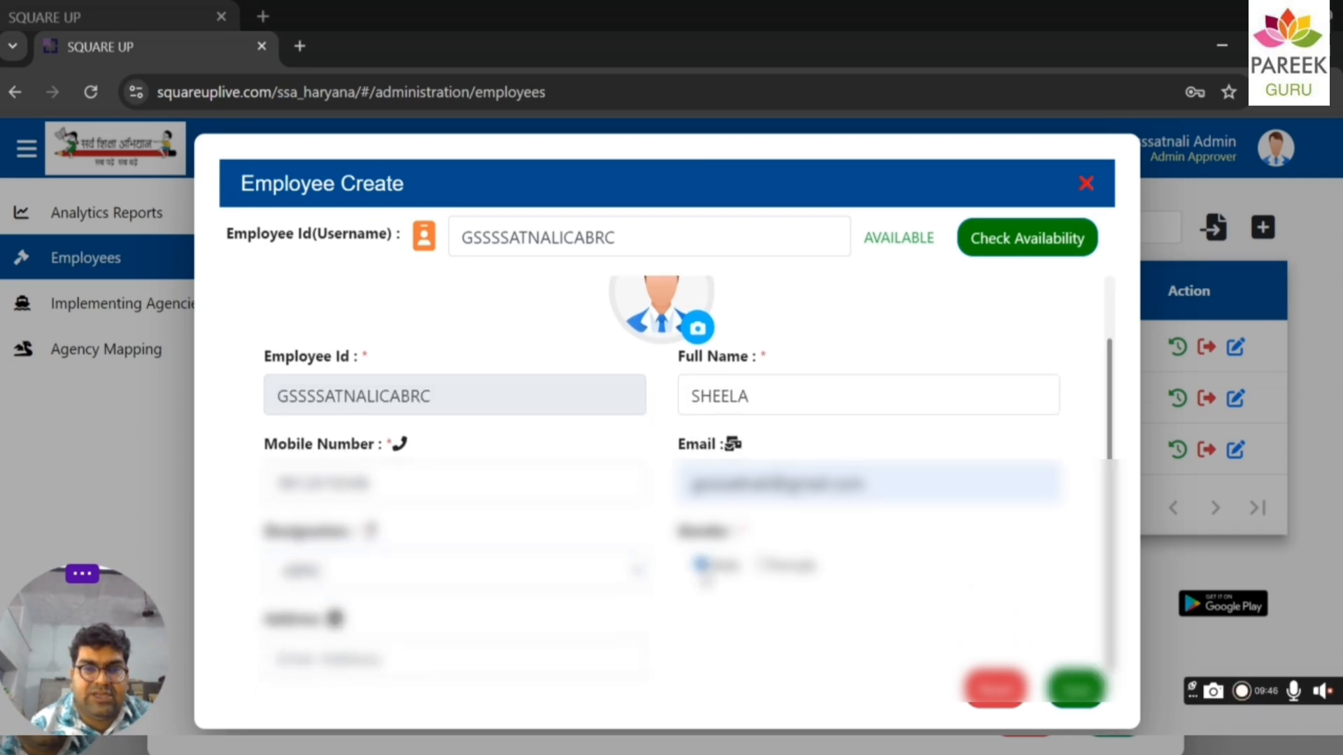
pyautogui.click(497, 654)
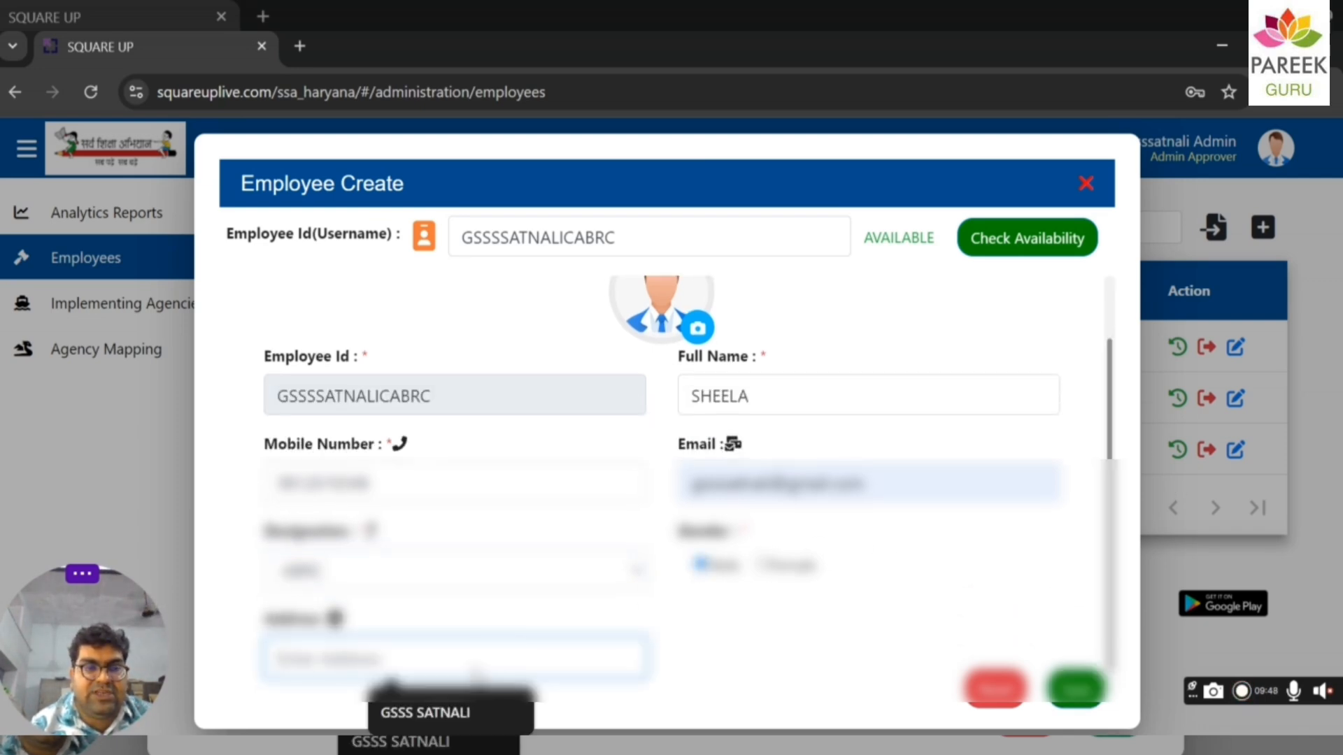
pyautogui.click(409, 716)
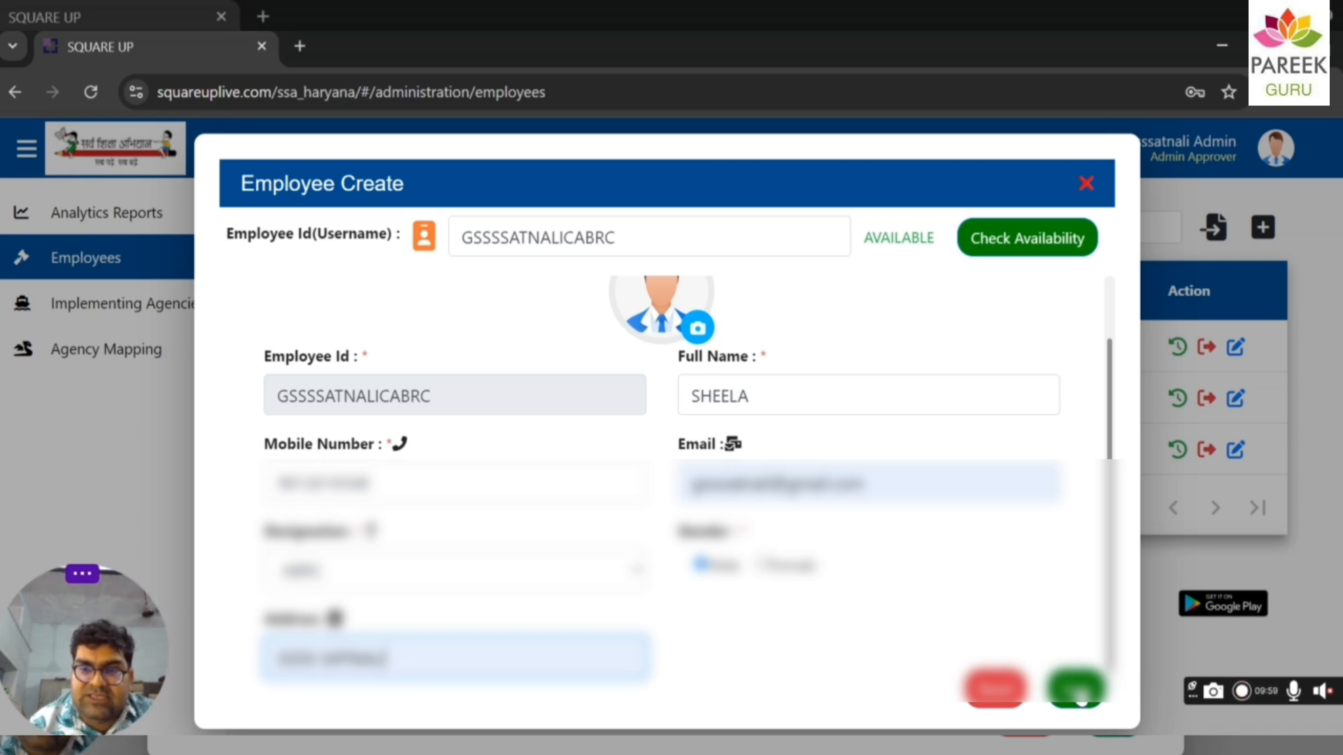
pyautogui.click(1081, 693)
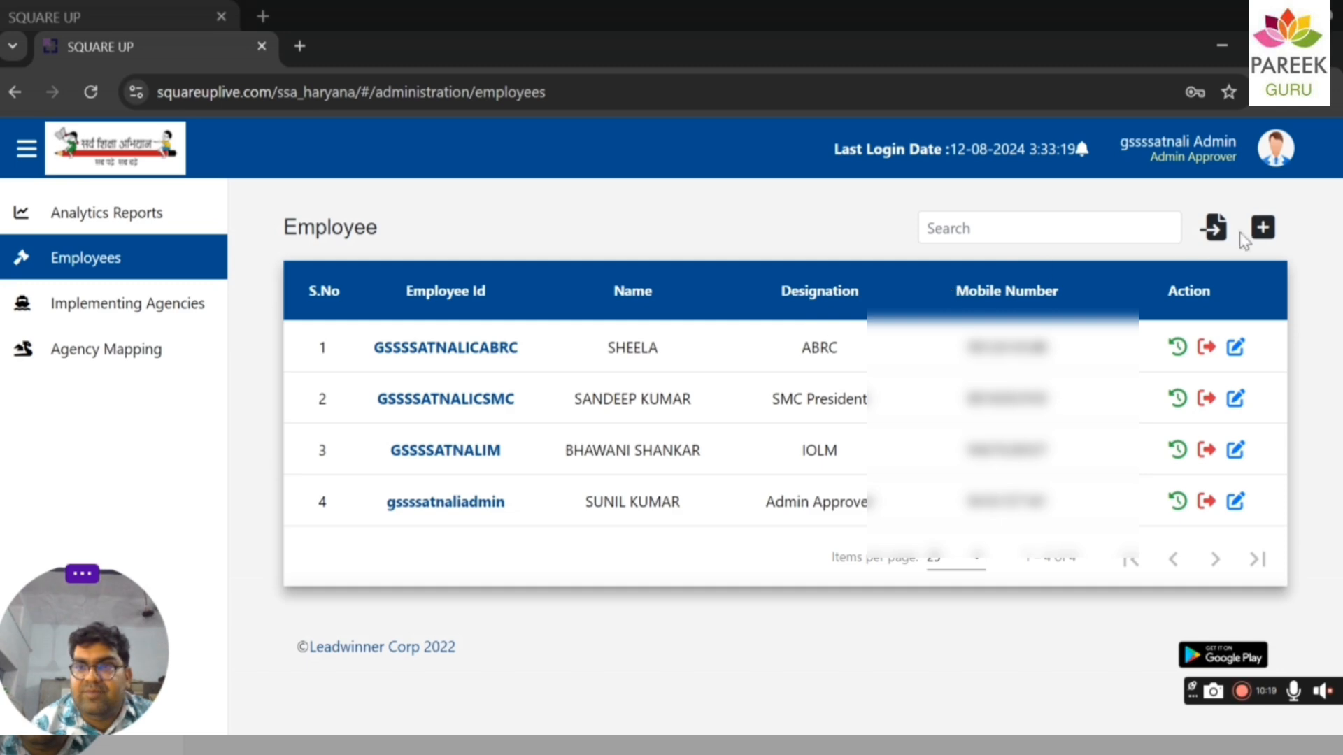
# - Start another employee with username GSSSSATNALICHEAD and confirm it is available
pyautogui.click(1265, 229)
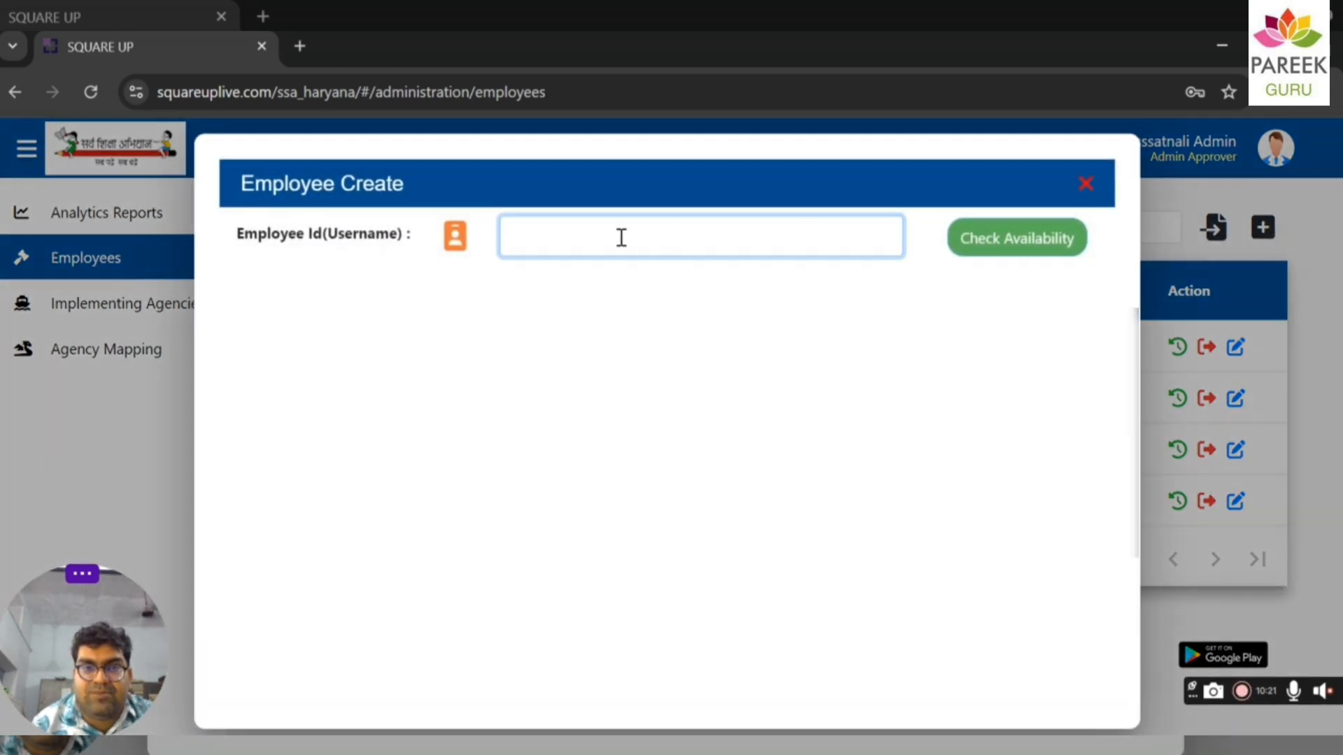
pyautogui.write('GS')
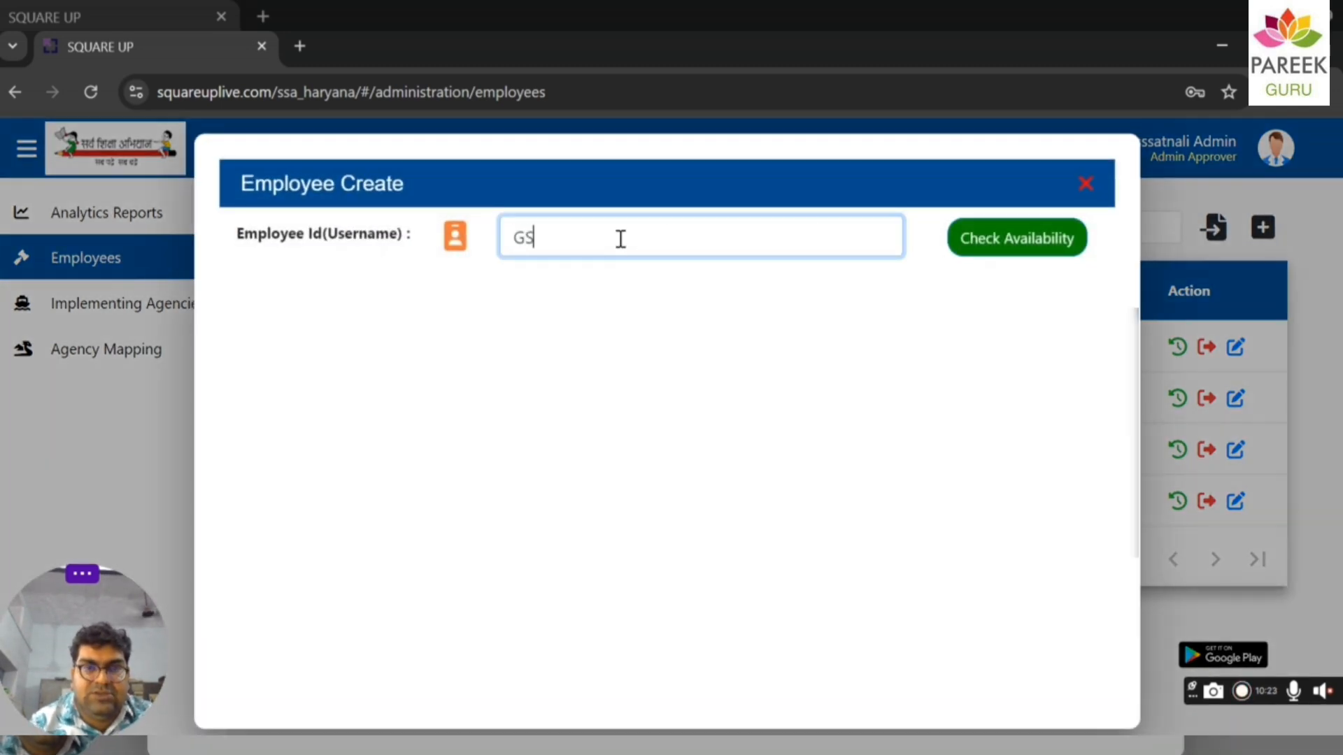
pyautogui.write('SSSATN')
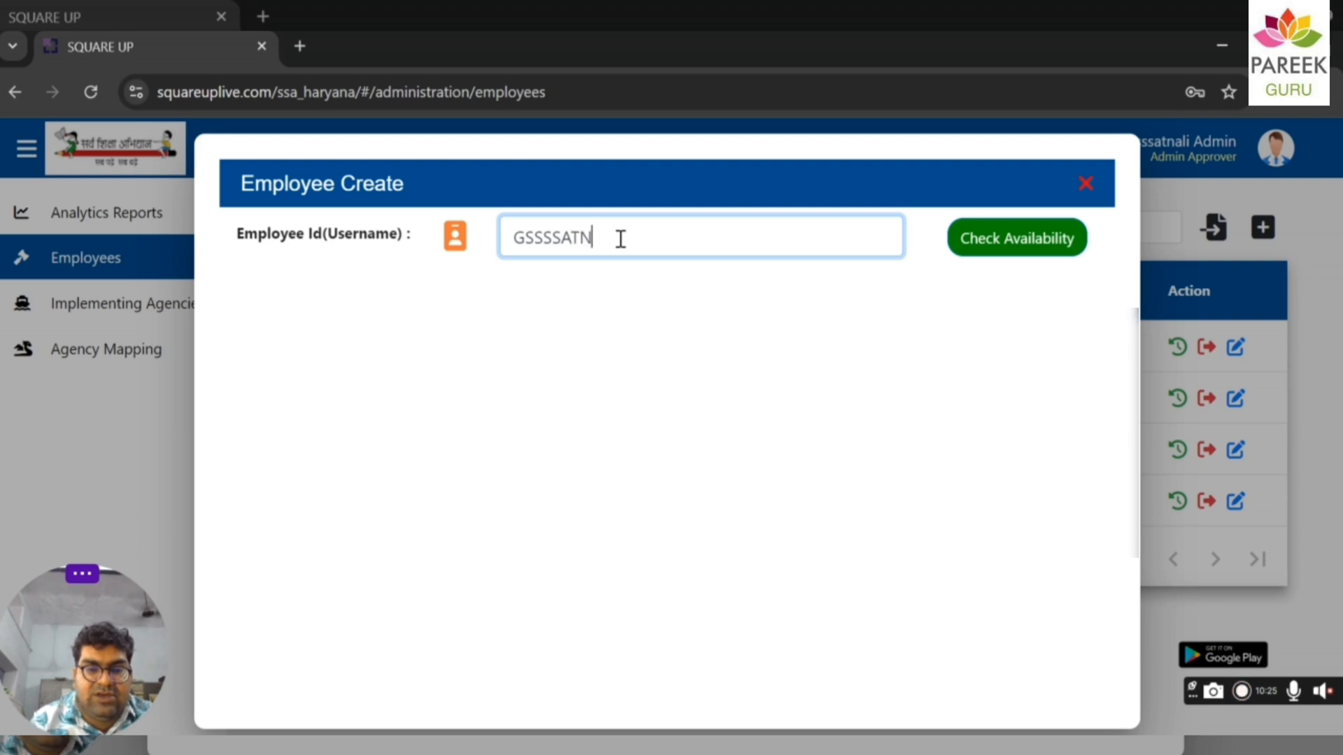
pyautogui.write('ALIC')
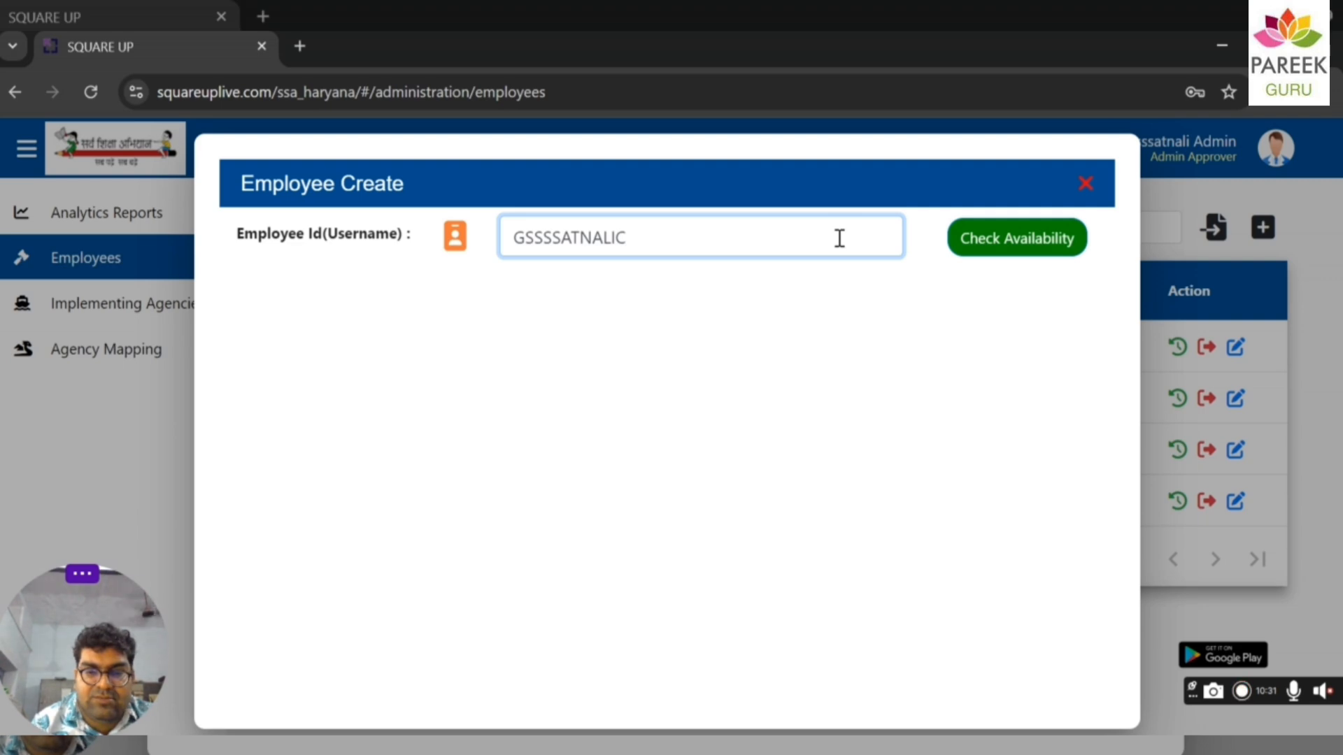
pyautogui.write('PR')
pyautogui.press('BackSpace')
pyautogui.press('BackSpace')
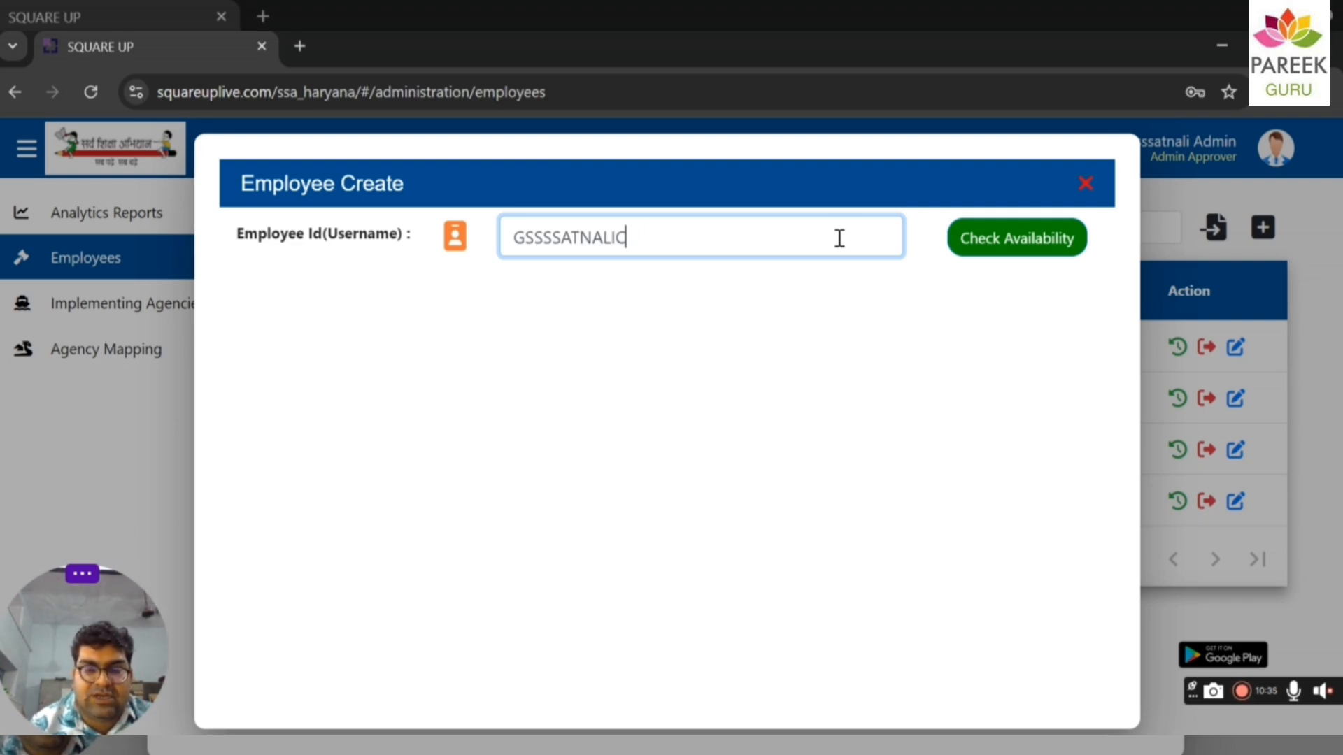
pyautogui.write('HEAD')
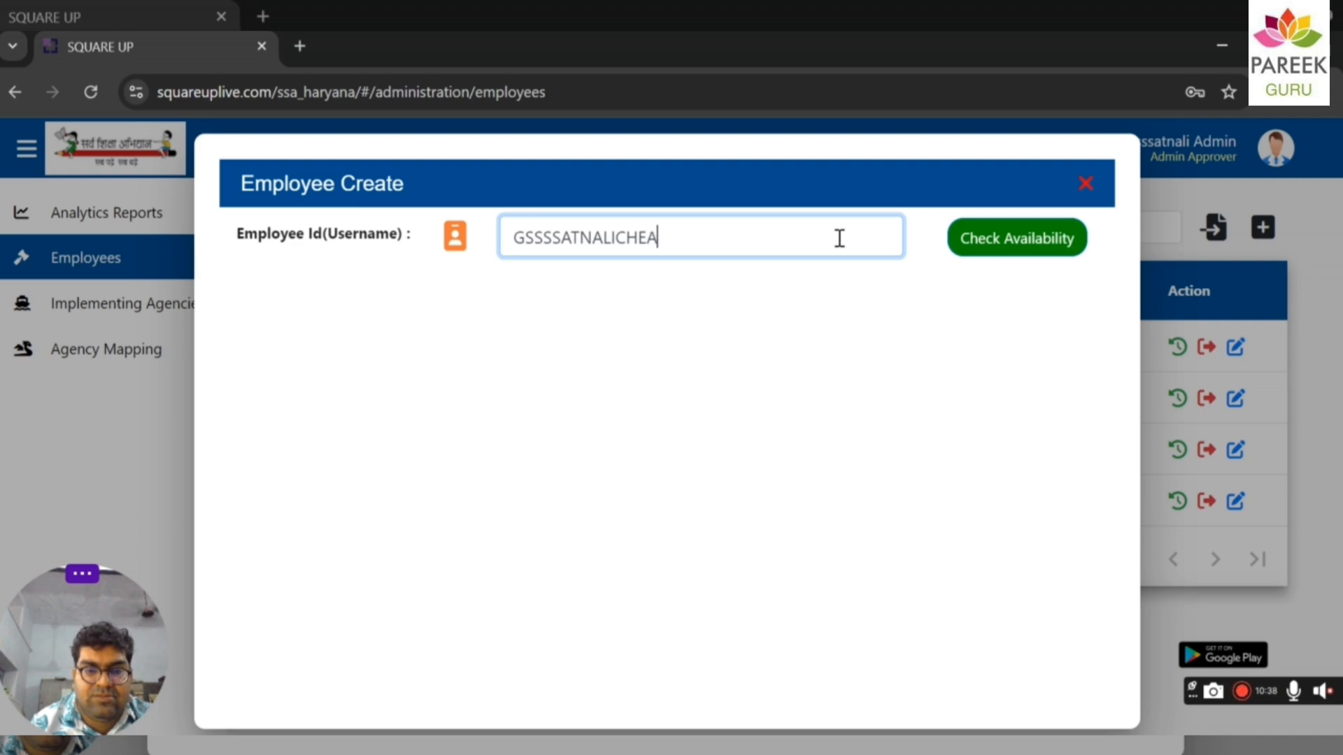
pyautogui.click(1032, 245)
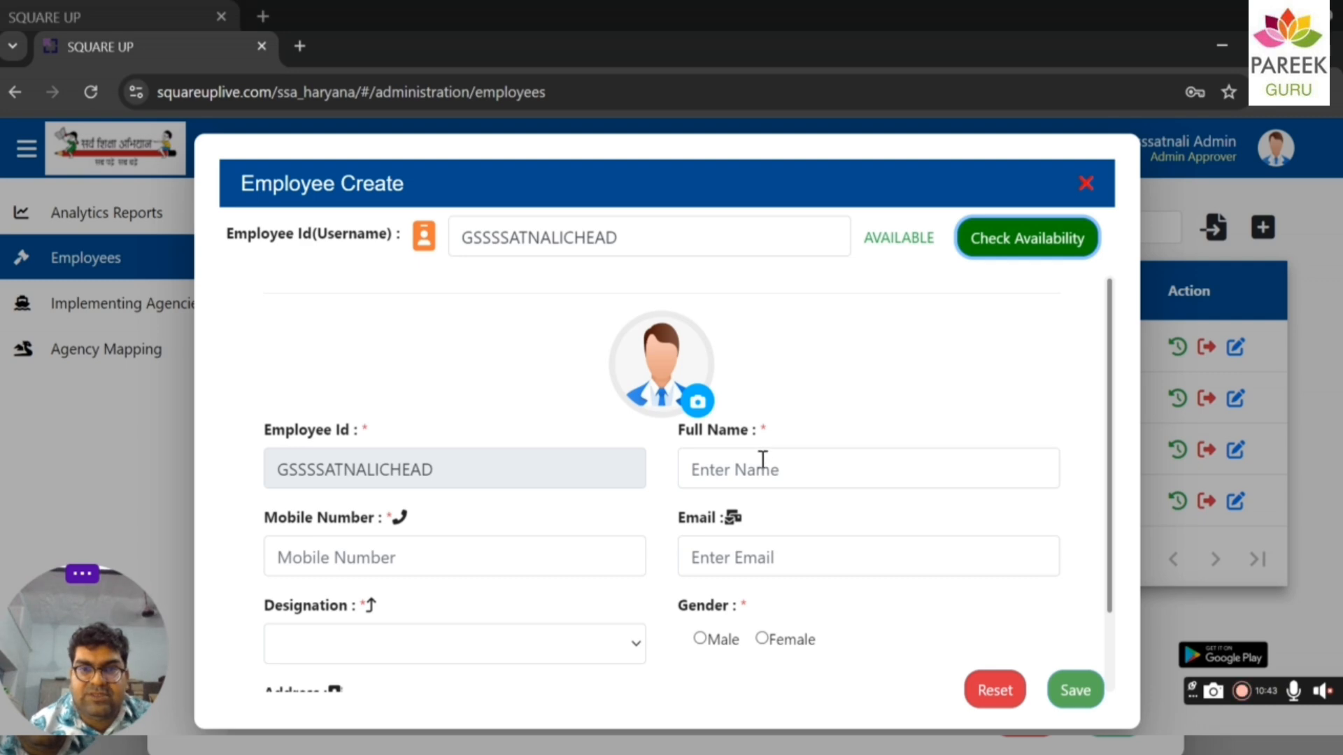
# - Fill the full name, mobile number and email from the browser's saved suggestions
pyautogui.click(763, 460)
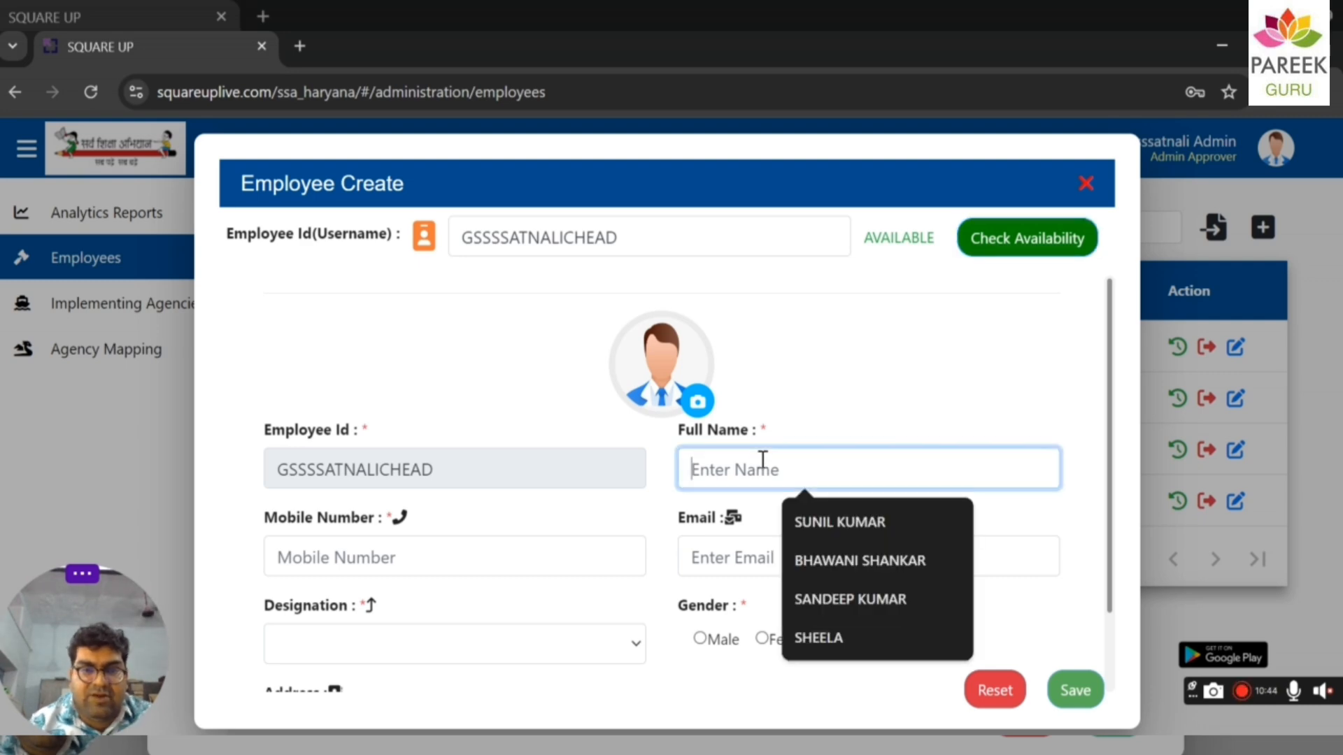
pyautogui.click(810, 525)
pyautogui.click(452, 552)
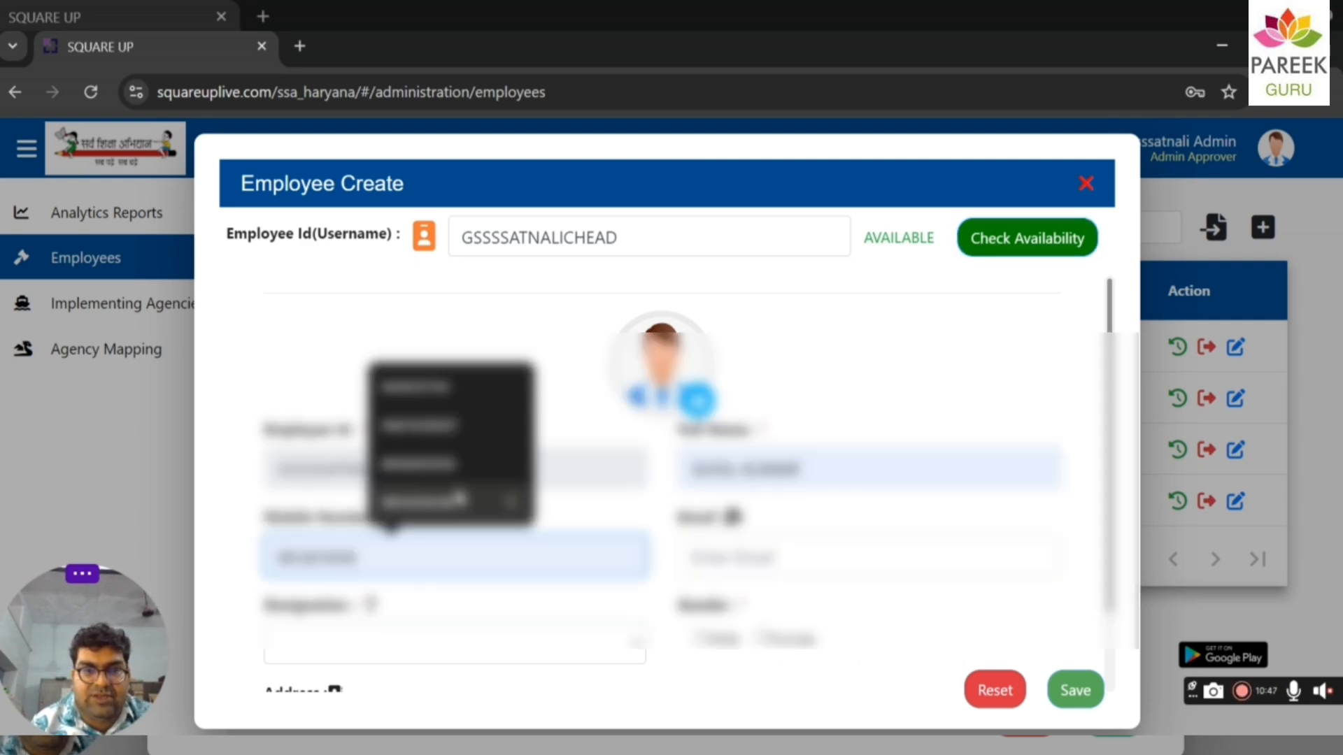
pyautogui.click(438, 390)
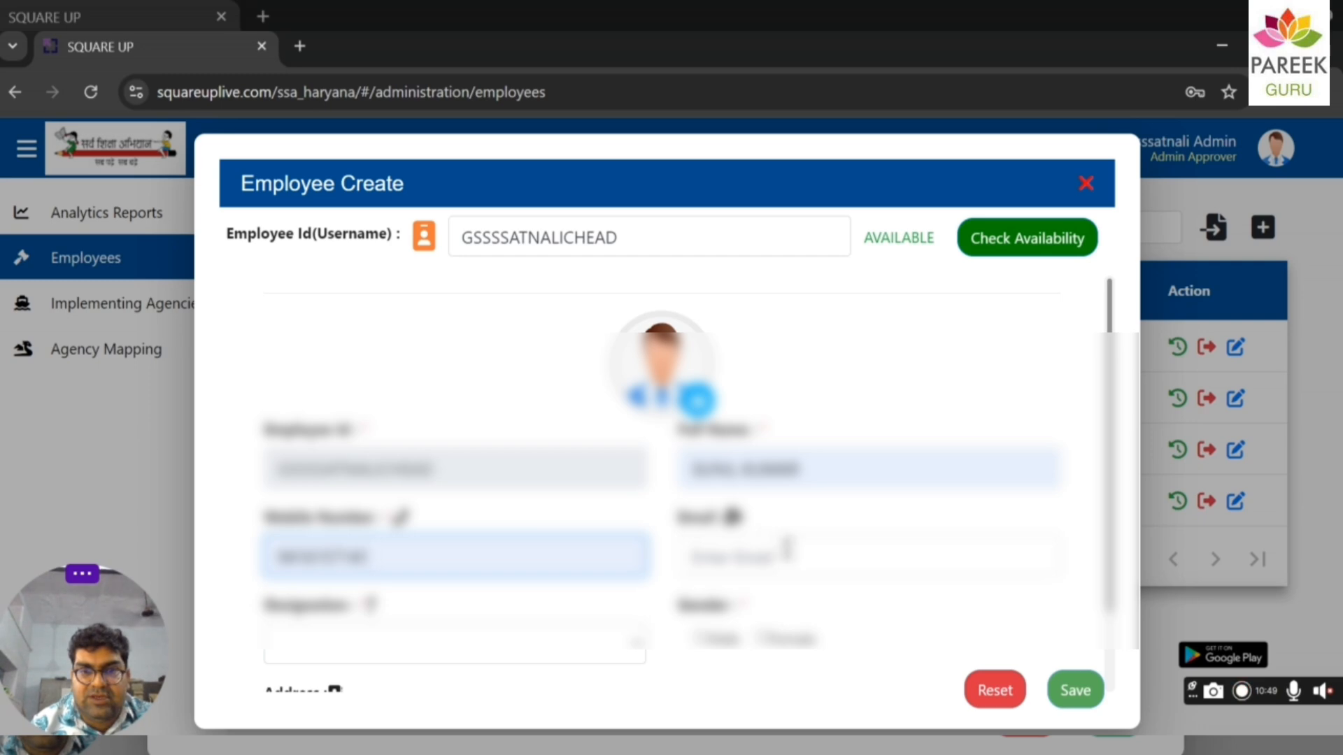
pyautogui.click(785, 552)
pyautogui.click(839, 612)
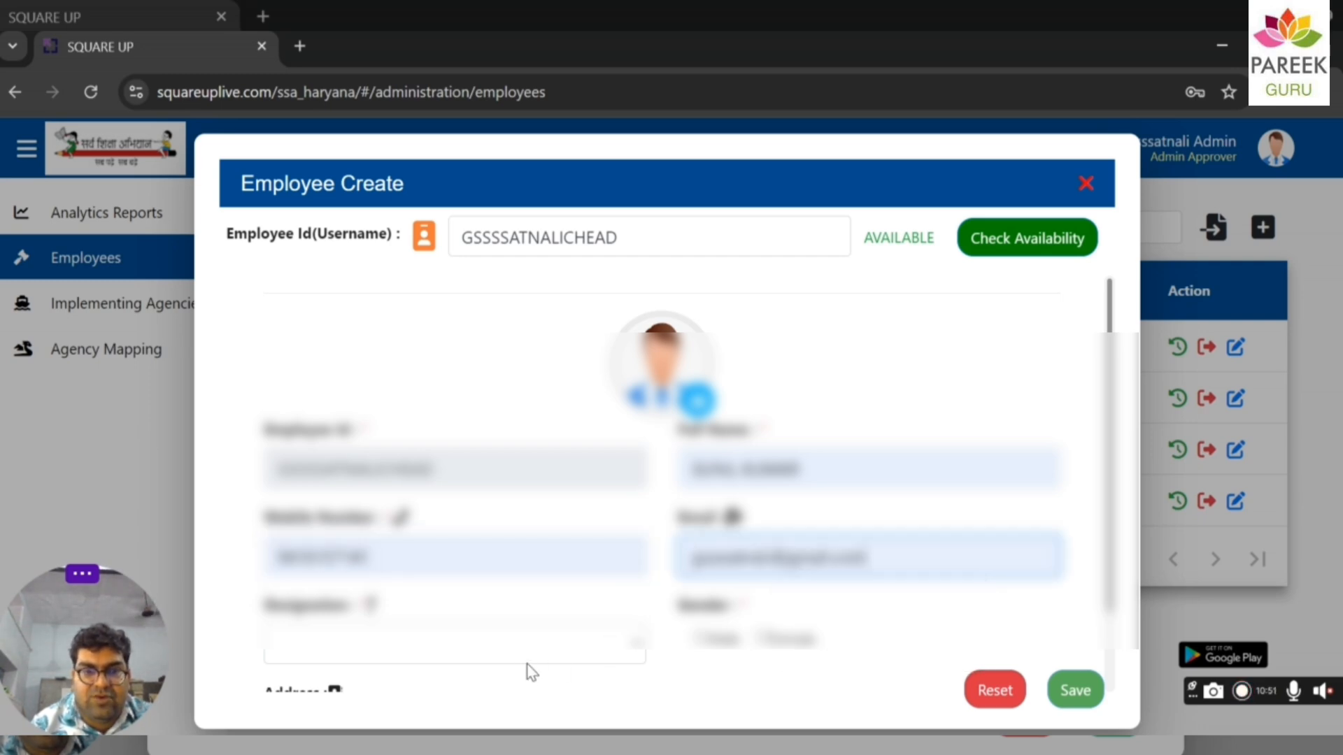
pyautogui.click(522, 654)
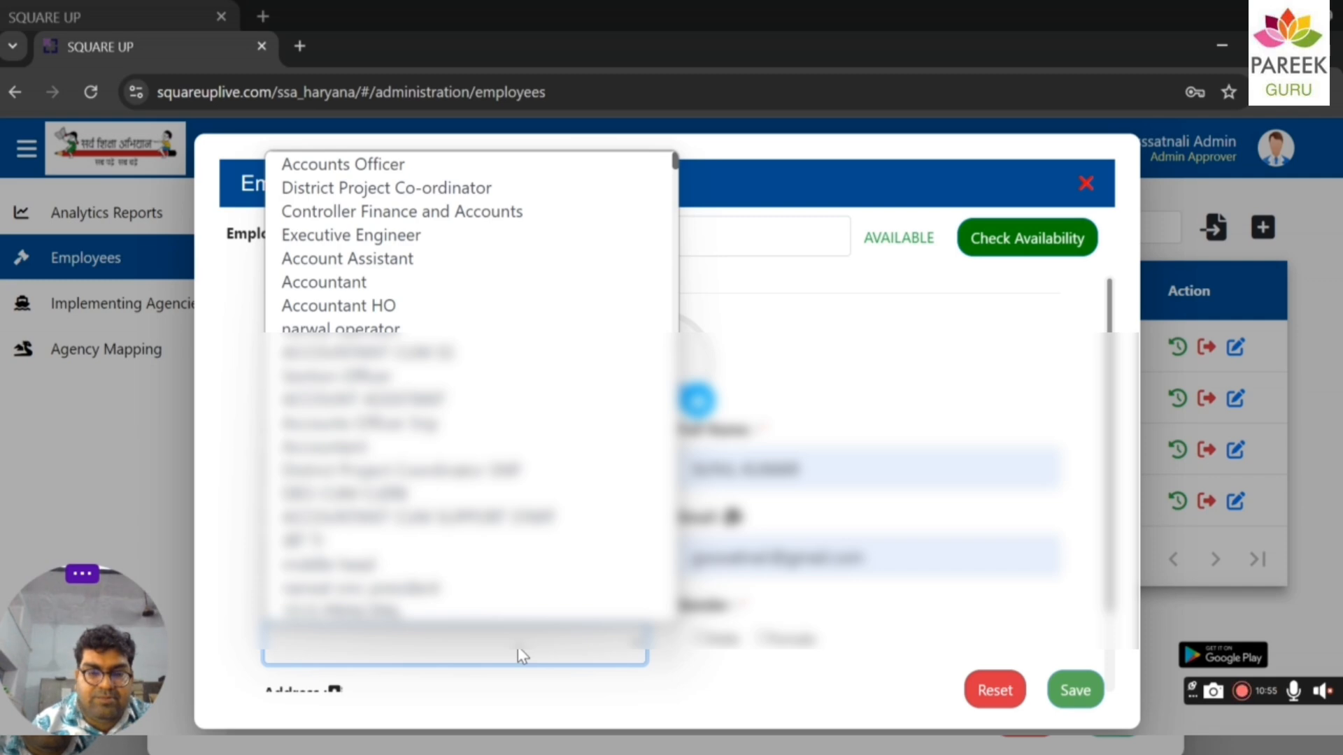
# - Choose Principal as the employee's designation
pyautogui.press('p')
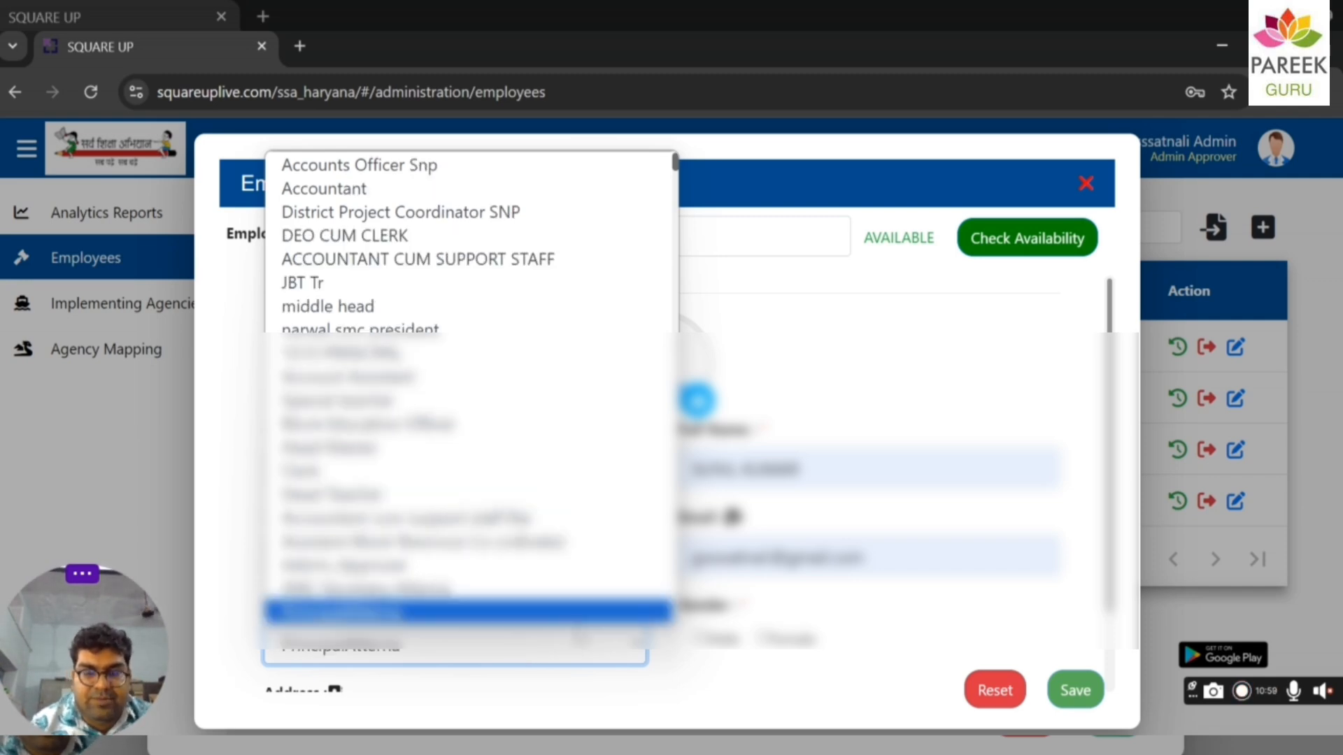
pyautogui.press('Down')
pyautogui.press('Down')
pyautogui.press('Down')
pyautogui.press('Down')
pyautogui.press('Down')
pyautogui.press('Down')
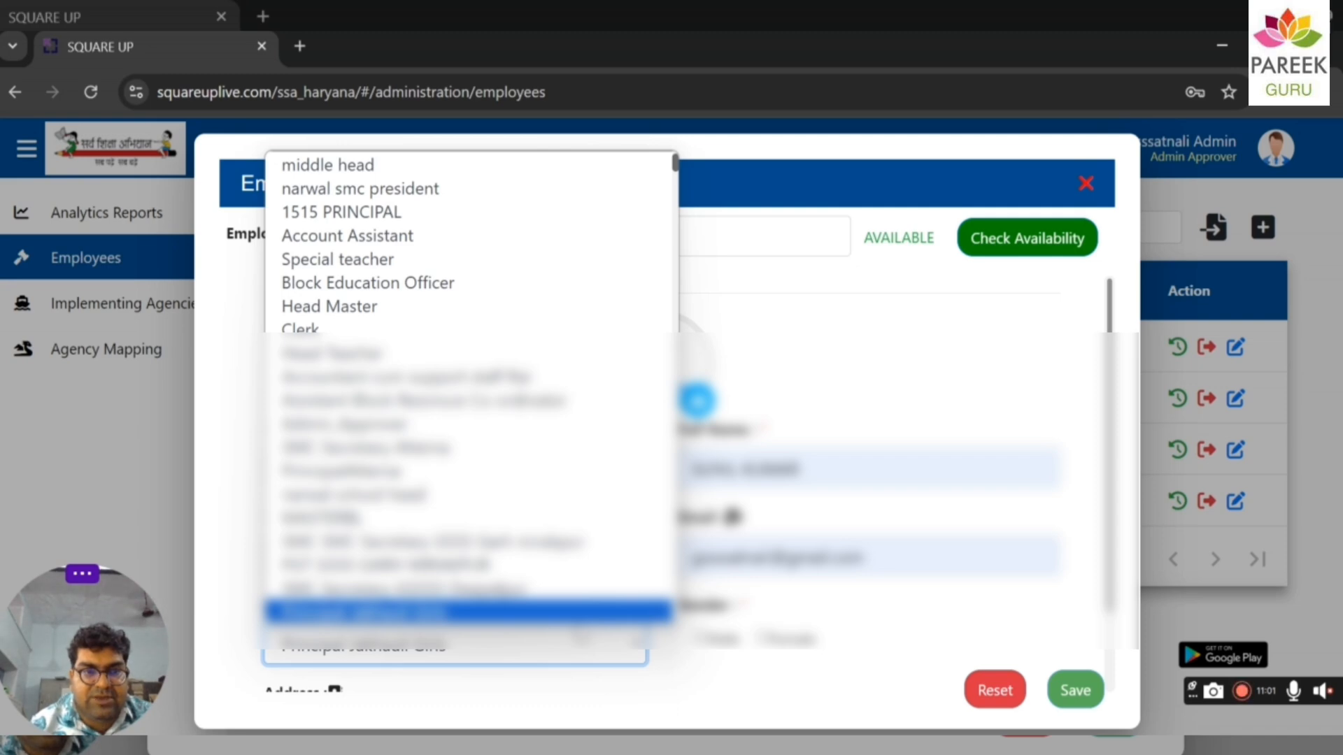
pyautogui.press('Down')
pyautogui.press('Down')
pyautogui.press('Down')
pyautogui.press('Down')
pyautogui.press('Down')
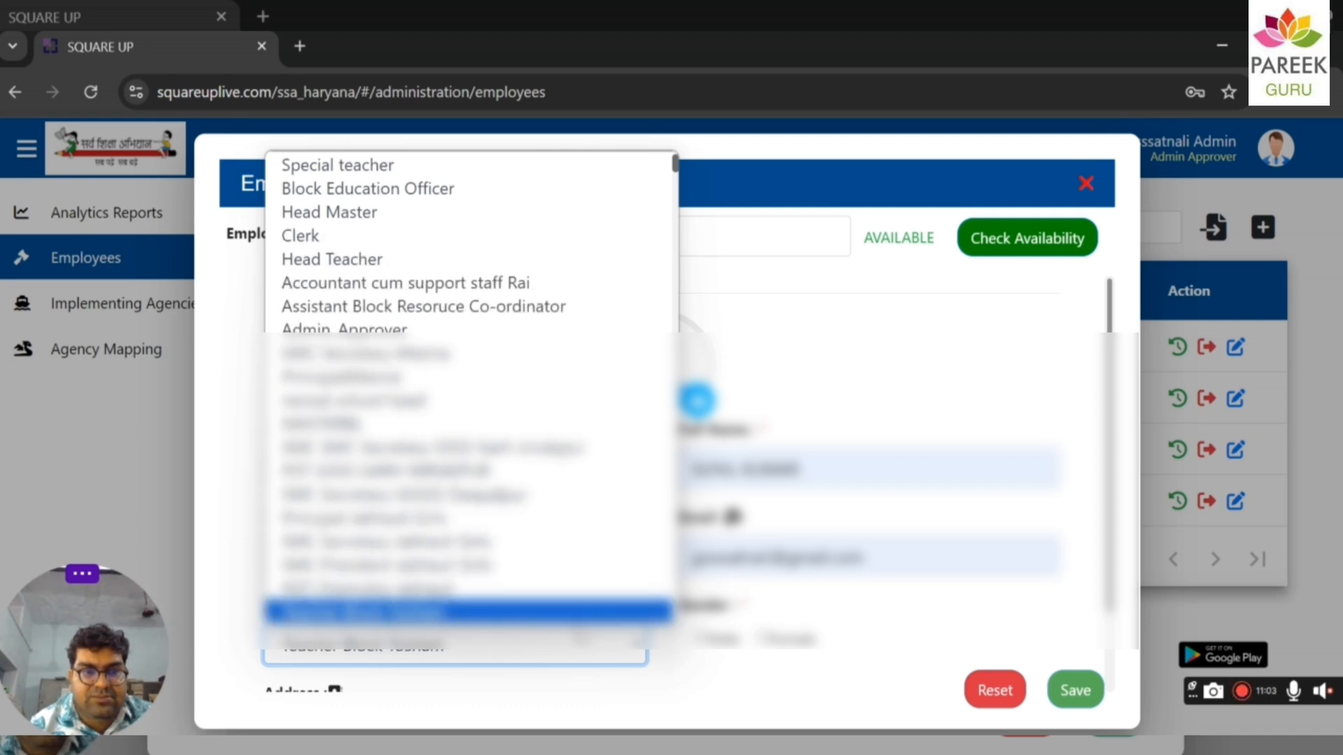
pyautogui.press('Down')
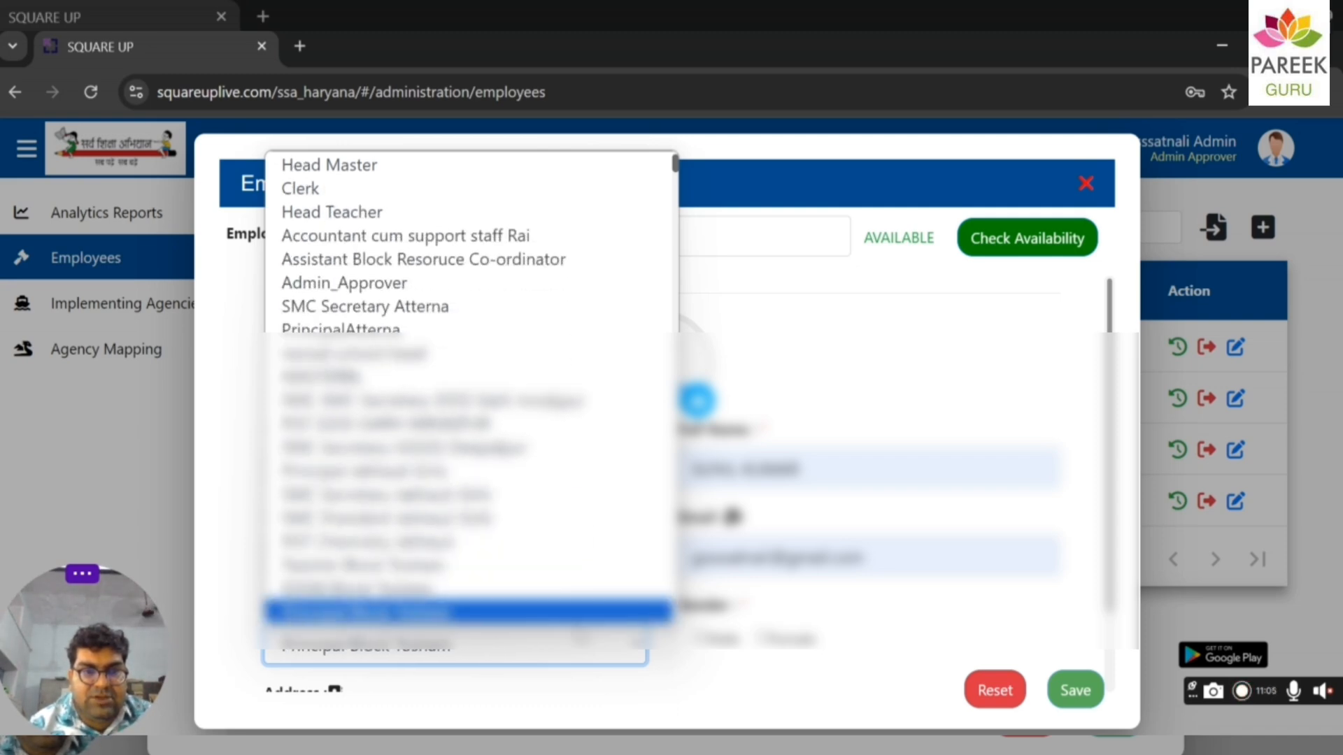
pyautogui.press('Down')
pyautogui.press('Down')
pyautogui.press('Down')
pyautogui.press('Down')
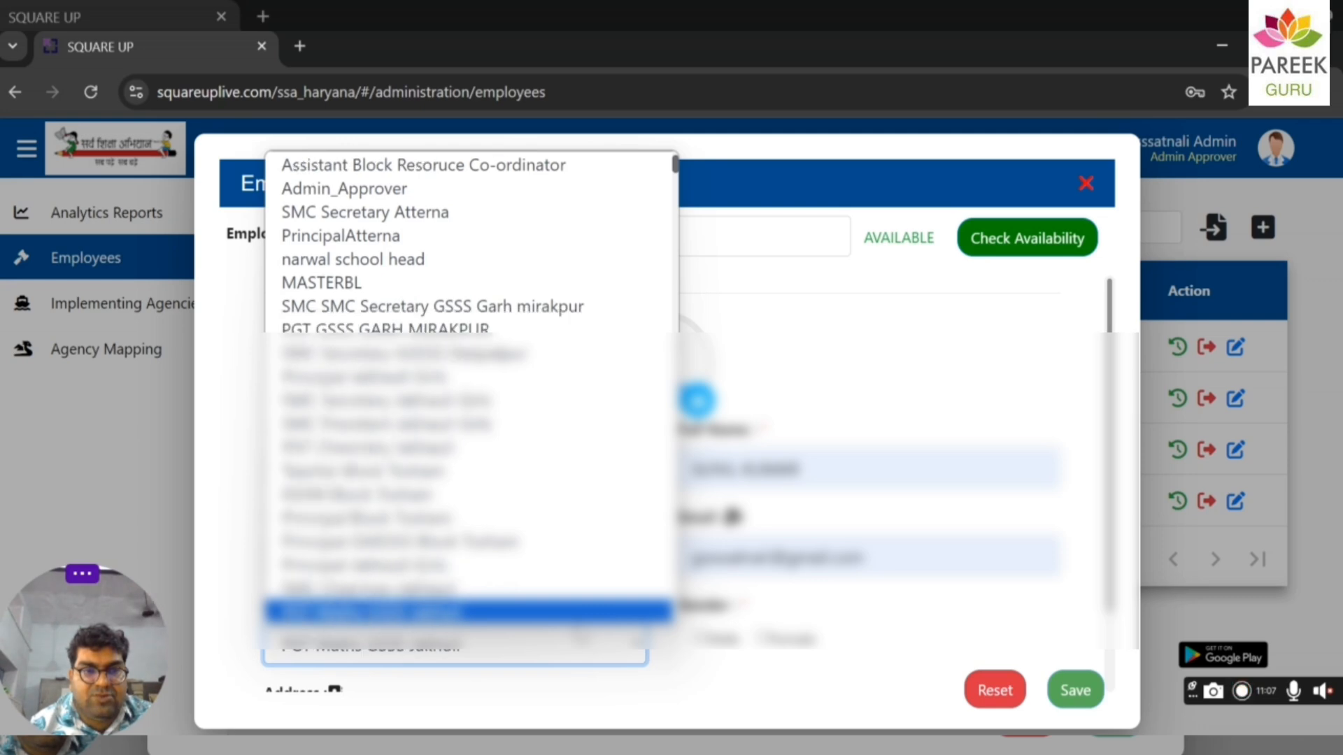
pyautogui.press('Down')
pyautogui.press('Down')
pyautogui.press('Down')
pyautogui.press('Down')
pyautogui.press('Down')
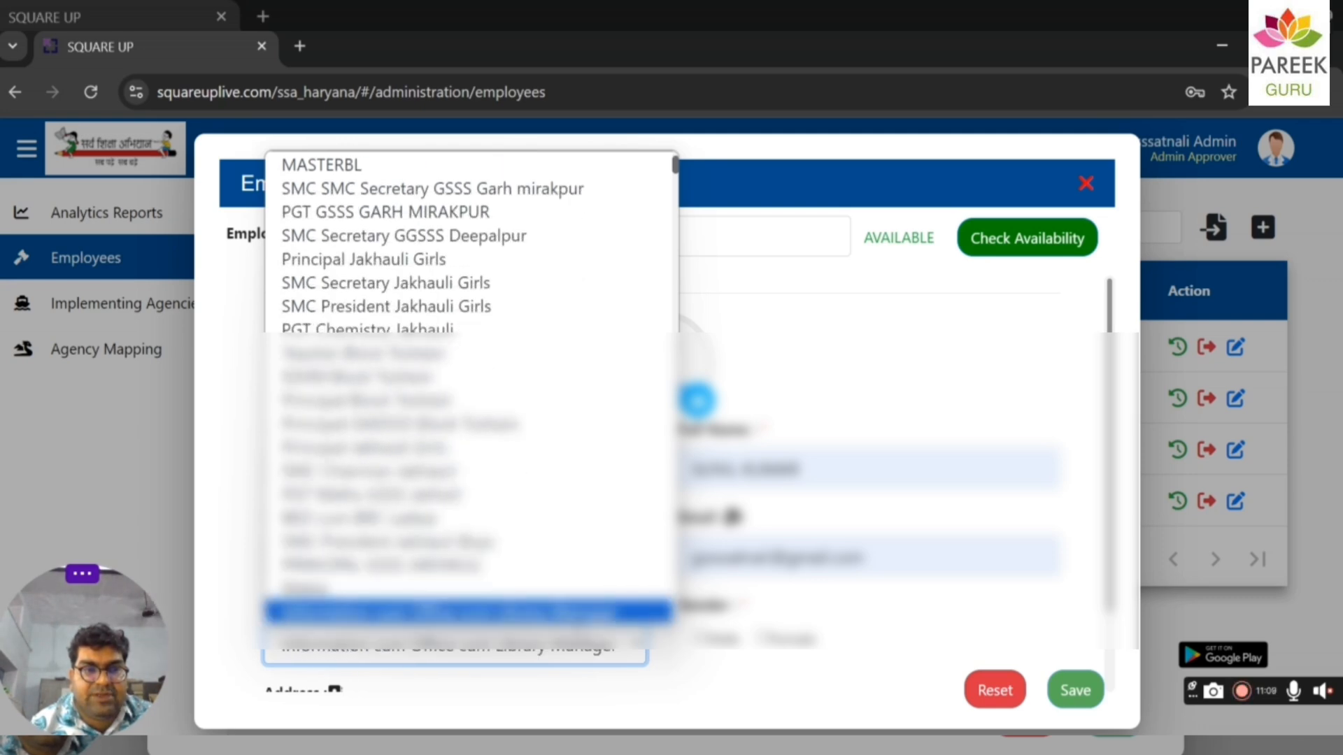
pyautogui.press('Down')
pyautogui.press('Down')
pyautogui.press('Down')
pyautogui.press('Down')
pyautogui.press('Down')
pyautogui.press('Down')
pyautogui.press('Down')
pyautogui.press('Down')
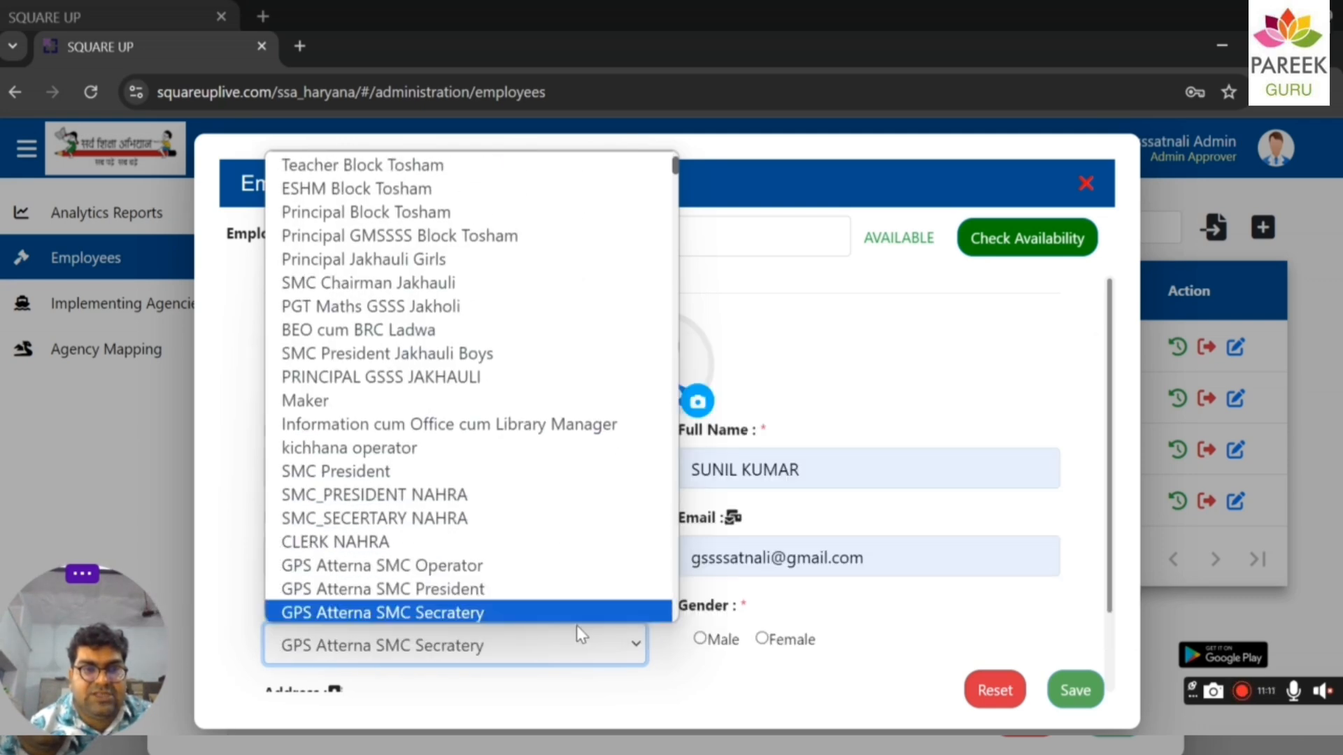
pyautogui.press('Down')
pyautogui.press('Down')
pyautogui.press('Down')
pyautogui.press('Down')
pyautogui.press('Down')
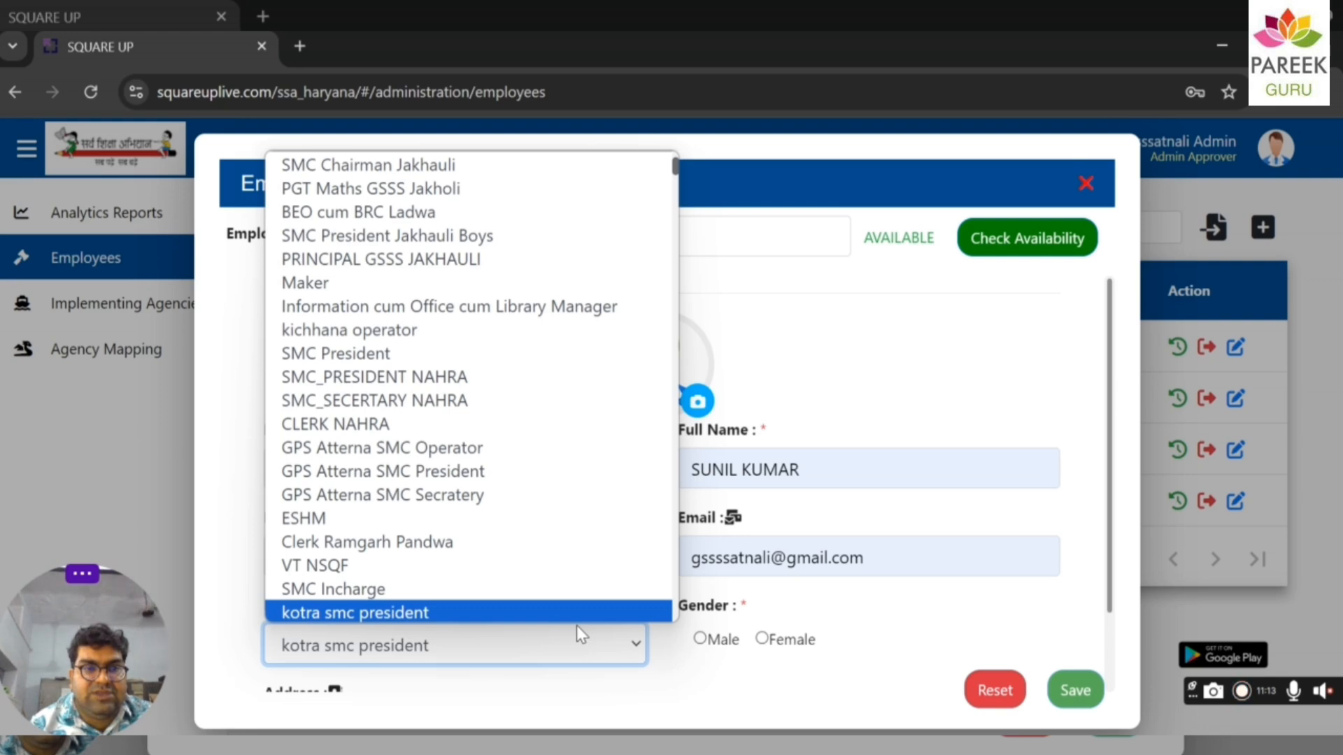
pyautogui.press('Down')
pyautogui.press('Down')
pyautogui.press('Down')
pyautogui.press('Down')
pyautogui.press('Down')
pyautogui.press('Down')
pyautogui.press('Down')
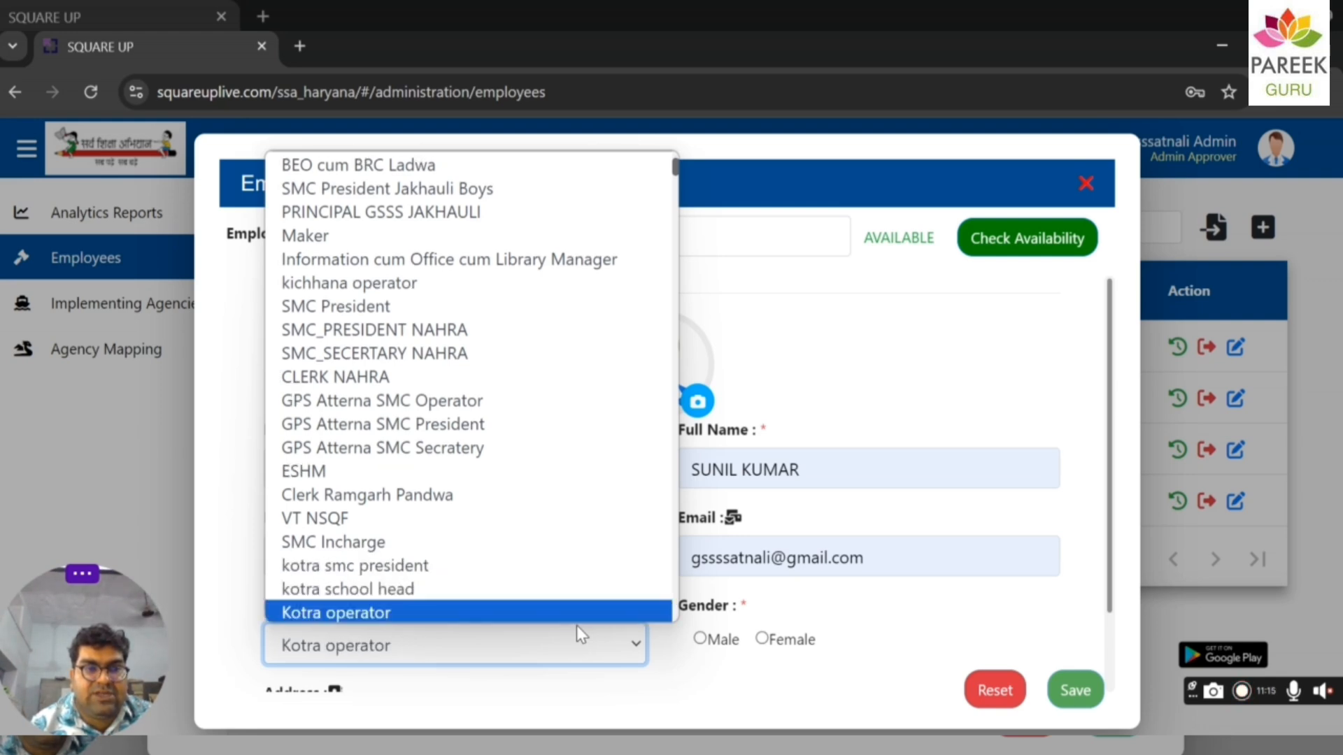
pyautogui.press('Down')
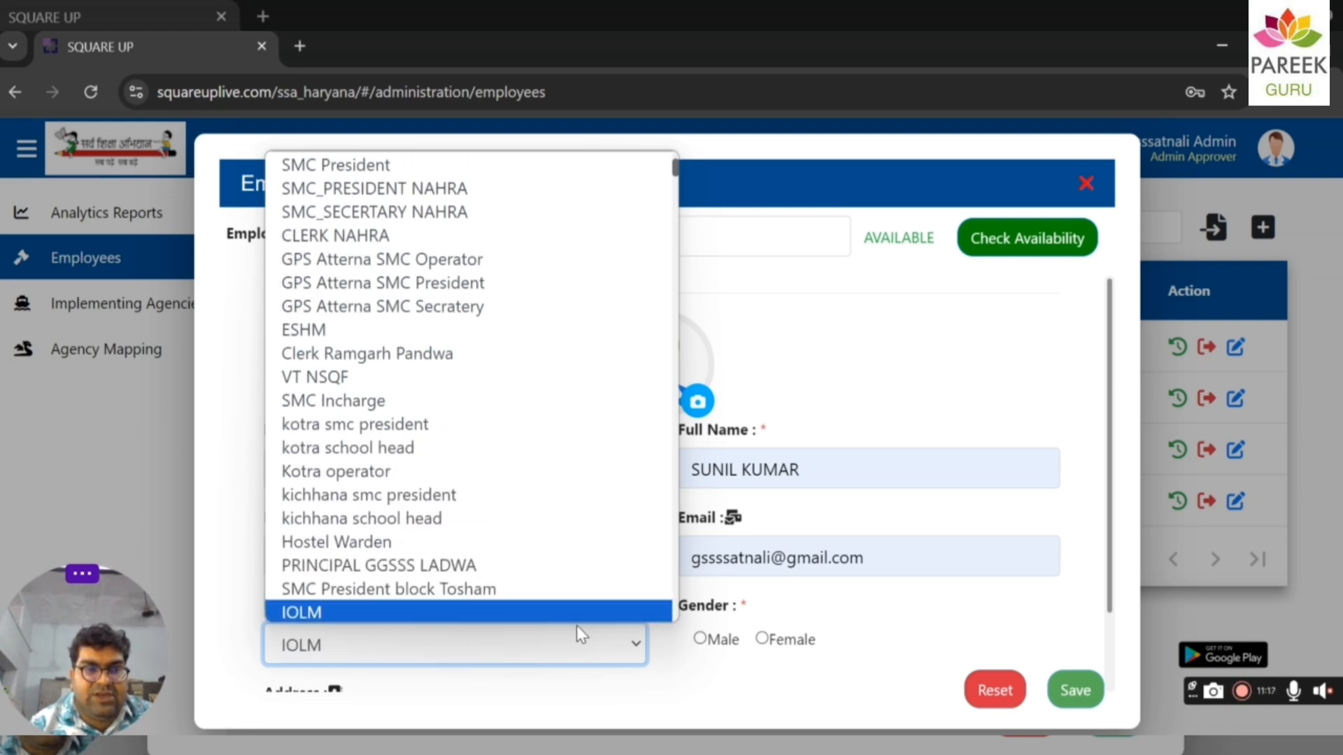
pyautogui.press('Down')
pyautogui.press('Down')
pyautogui.press('Down')
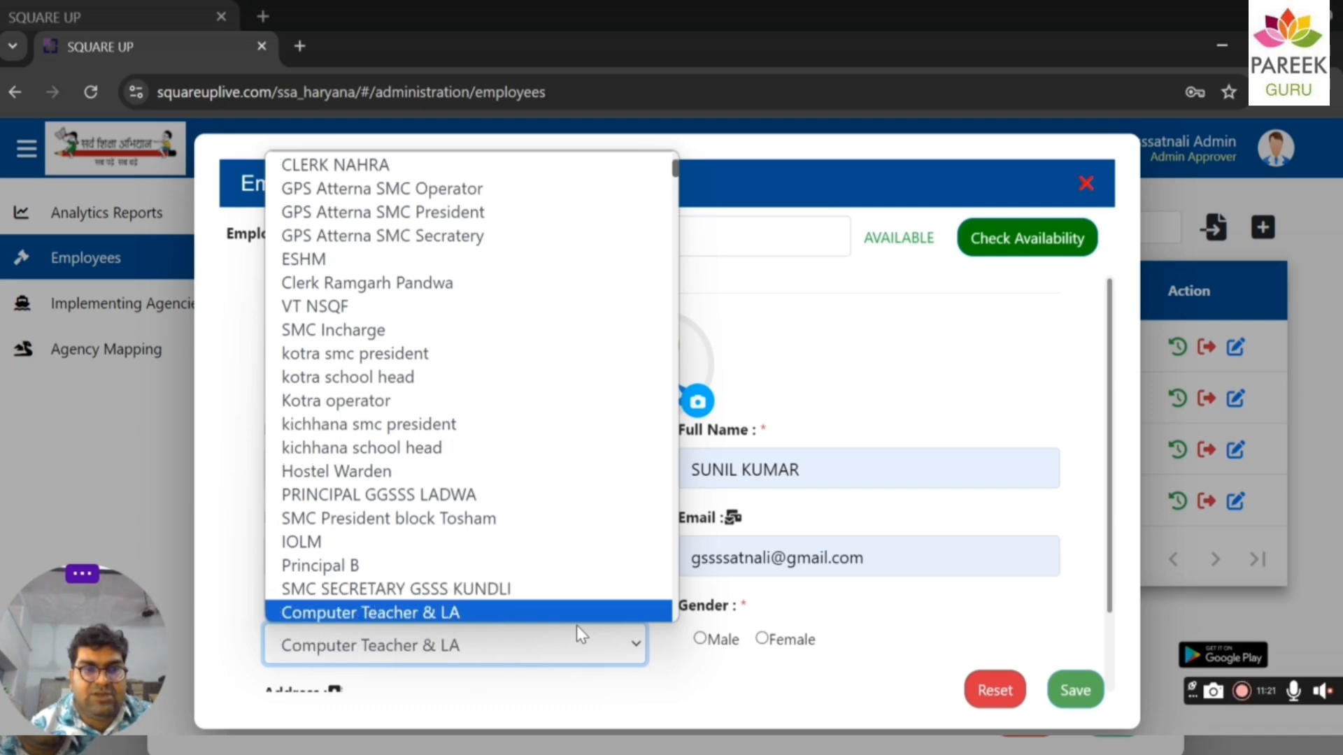
pyautogui.press('Down')
pyautogui.press('Down')
pyautogui.press('Down')
pyautogui.press('Down')
pyautogui.press('Down')
pyautogui.press('Down')
pyautogui.press('Down')
pyautogui.press('Down')
pyautogui.press('Down')
pyautogui.press('Down')
pyautogui.press('Down')
pyautogui.press('Down')
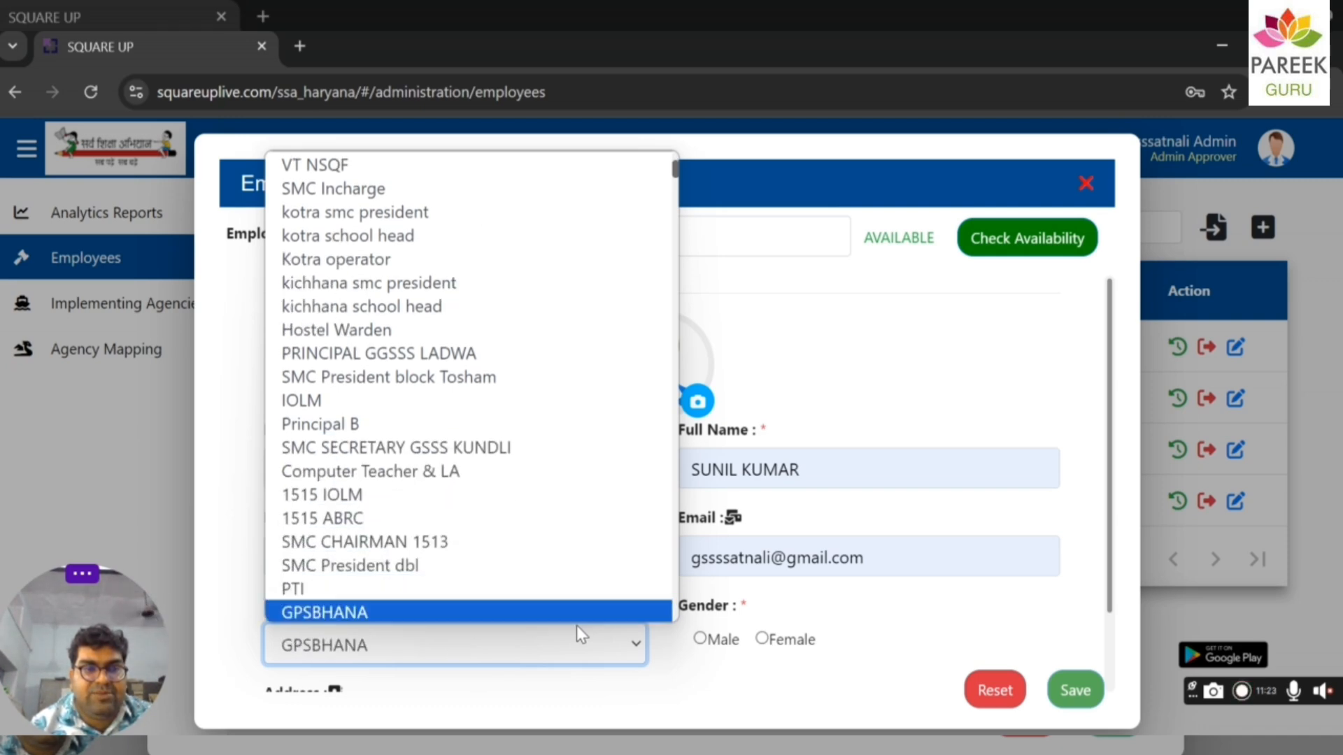
pyautogui.press('Down')
pyautogui.press('Down')
pyautogui.press('Down')
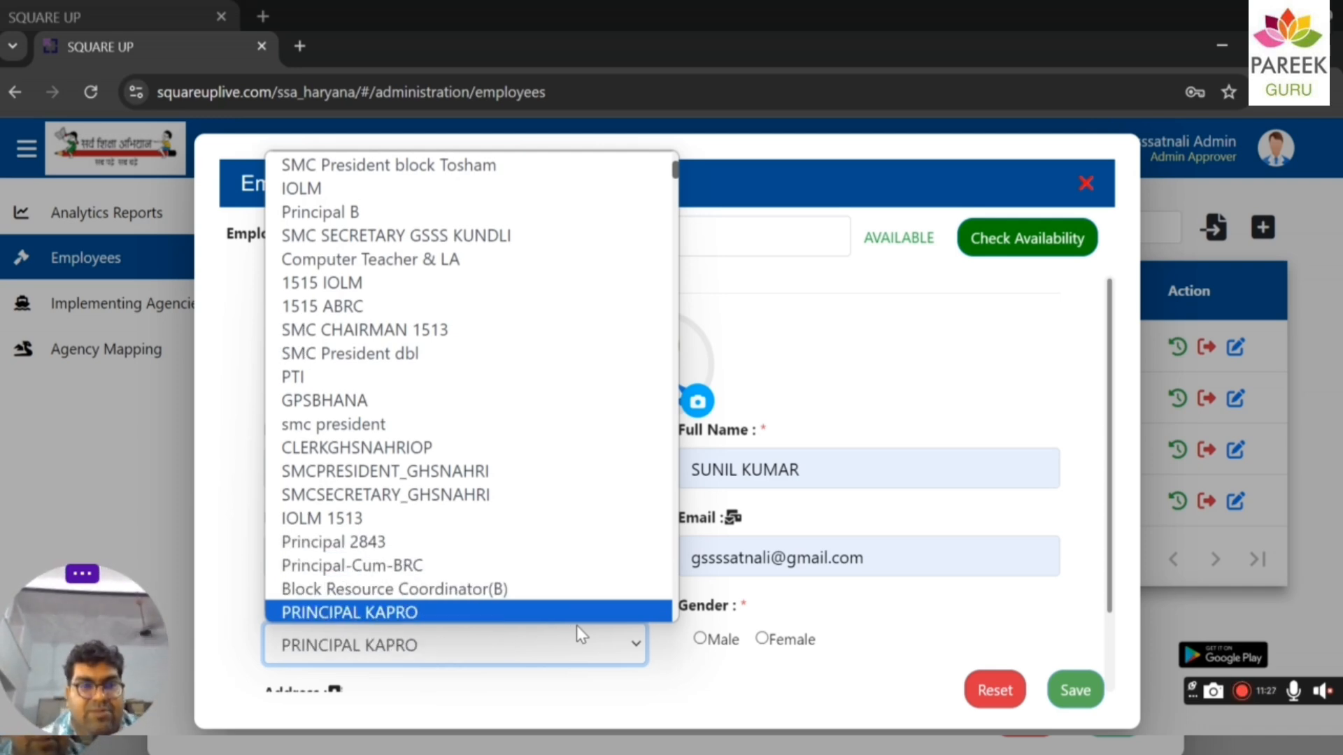
pyautogui.press('Down')
pyautogui.press('Down')
pyautogui.press('Down')
pyautogui.press('Down')
pyautogui.press('Down')
pyautogui.press('Down')
pyautogui.press('Down')
pyautogui.press('Down')
pyautogui.press('Down')
pyautogui.press('Down')
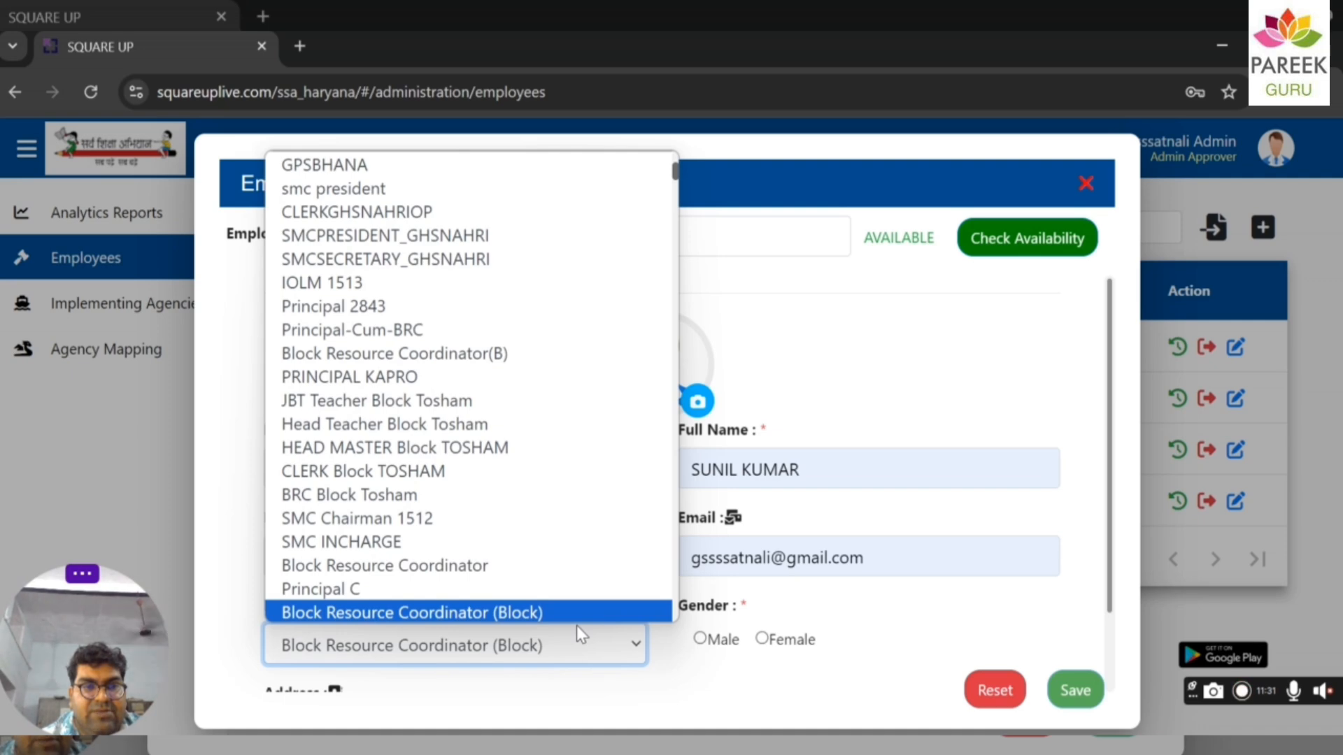
pyautogui.press('Down')
pyautogui.press('Down')
pyautogui.press('Down')
pyautogui.press('Down')
pyautogui.press('Down')
pyautogui.press('Down')
pyautogui.press('Down')
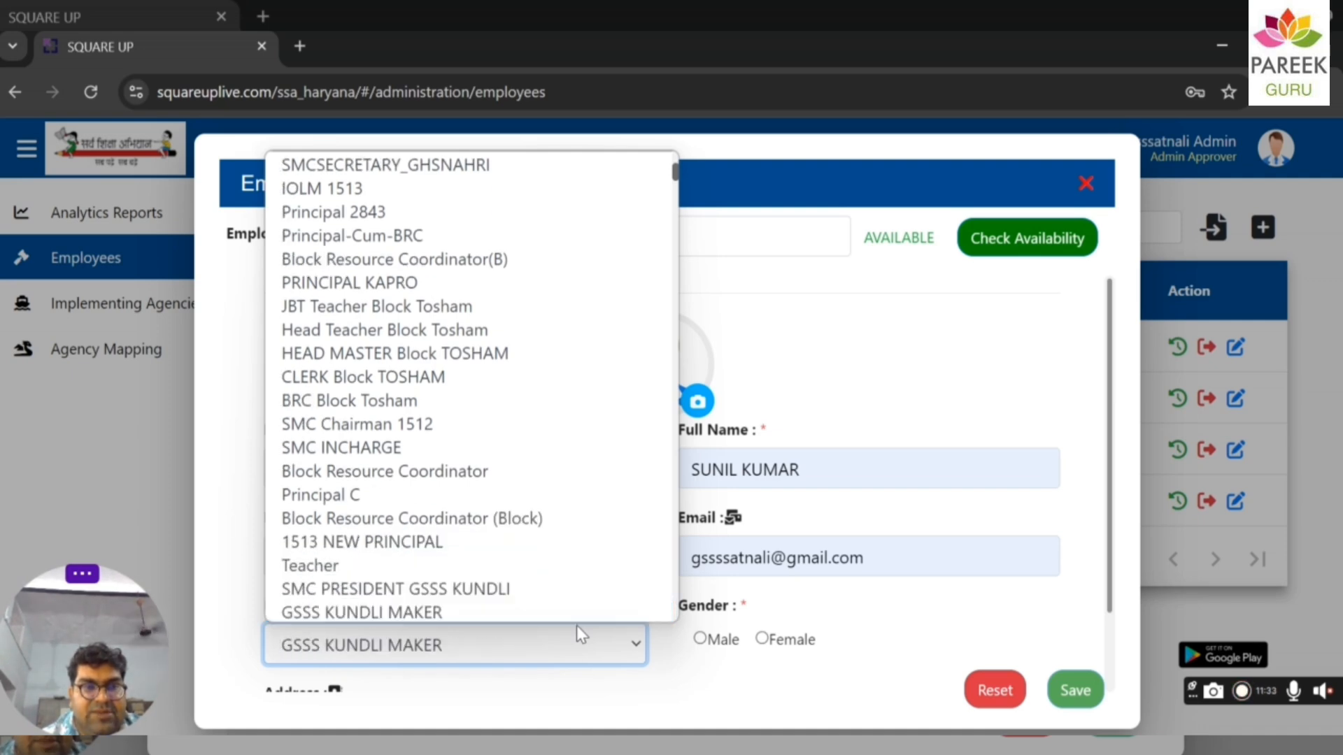
pyautogui.press('Up')
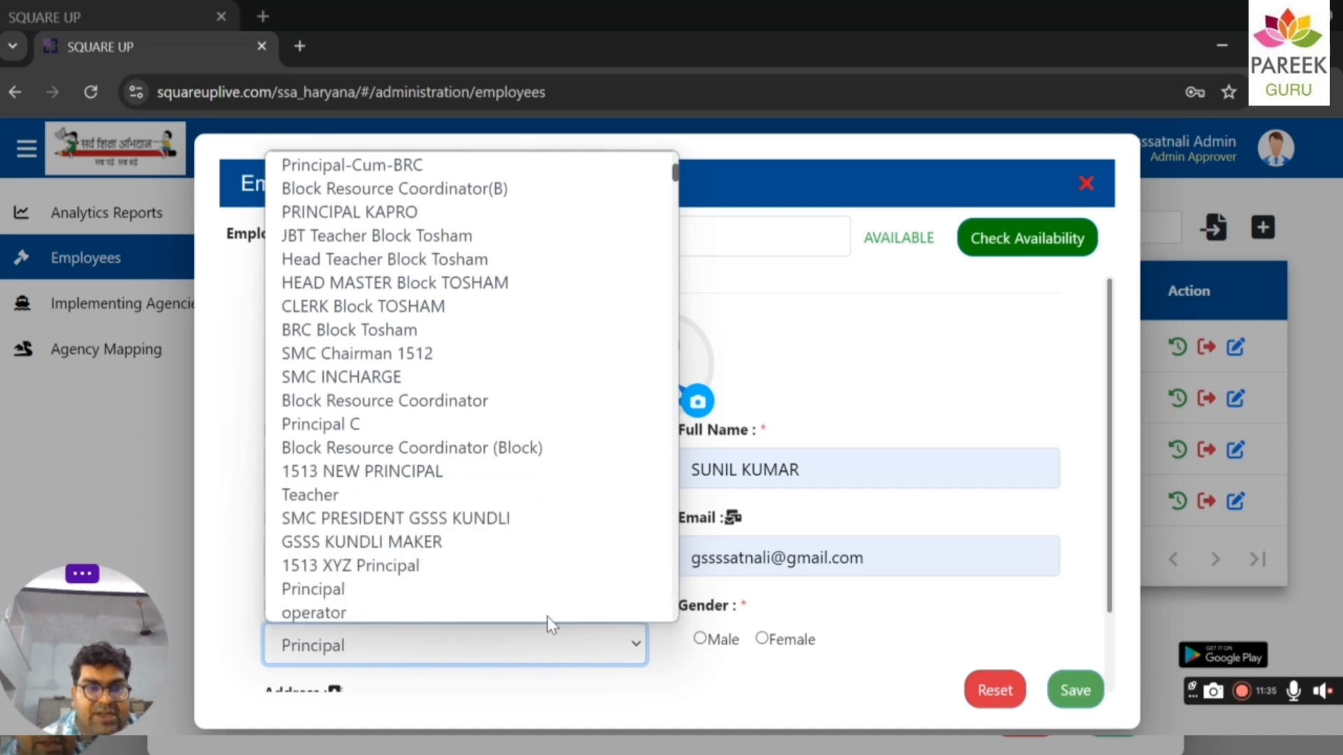
pyautogui.scroll(-1, 547, 614)
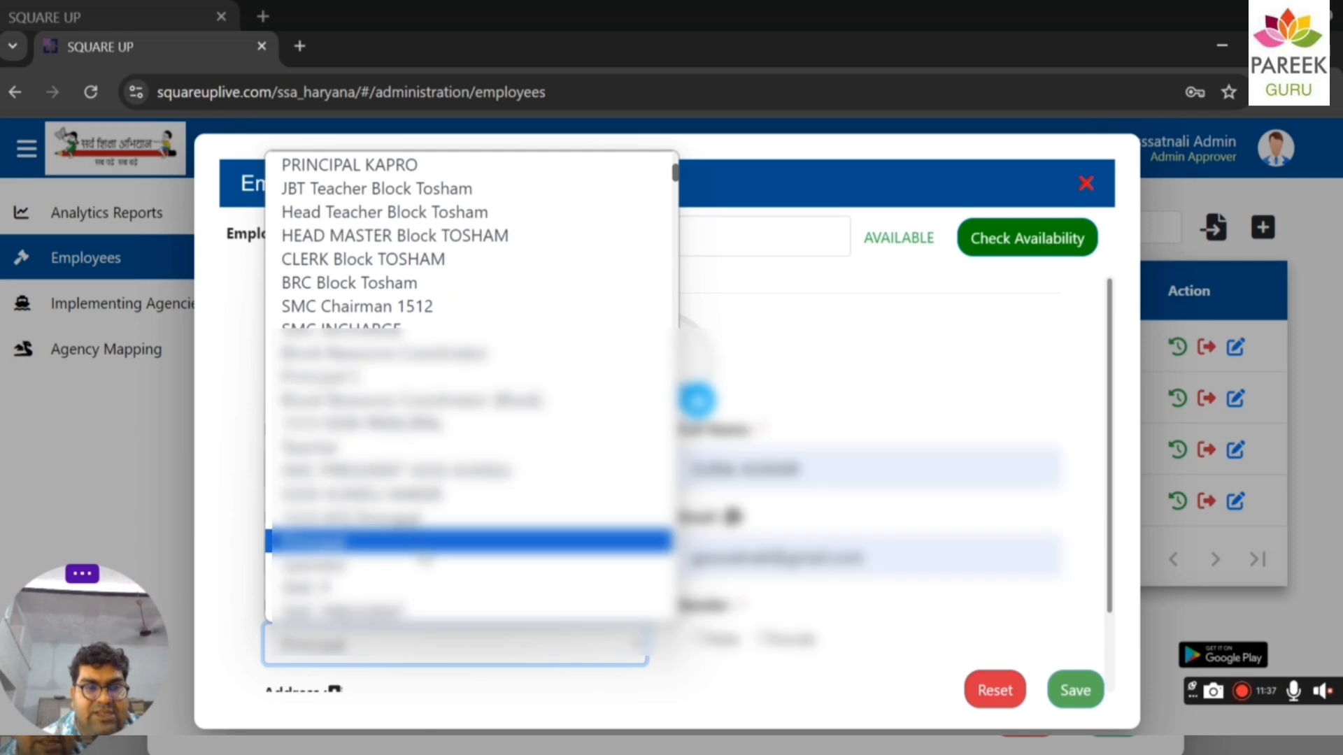
pyautogui.click(424, 544)
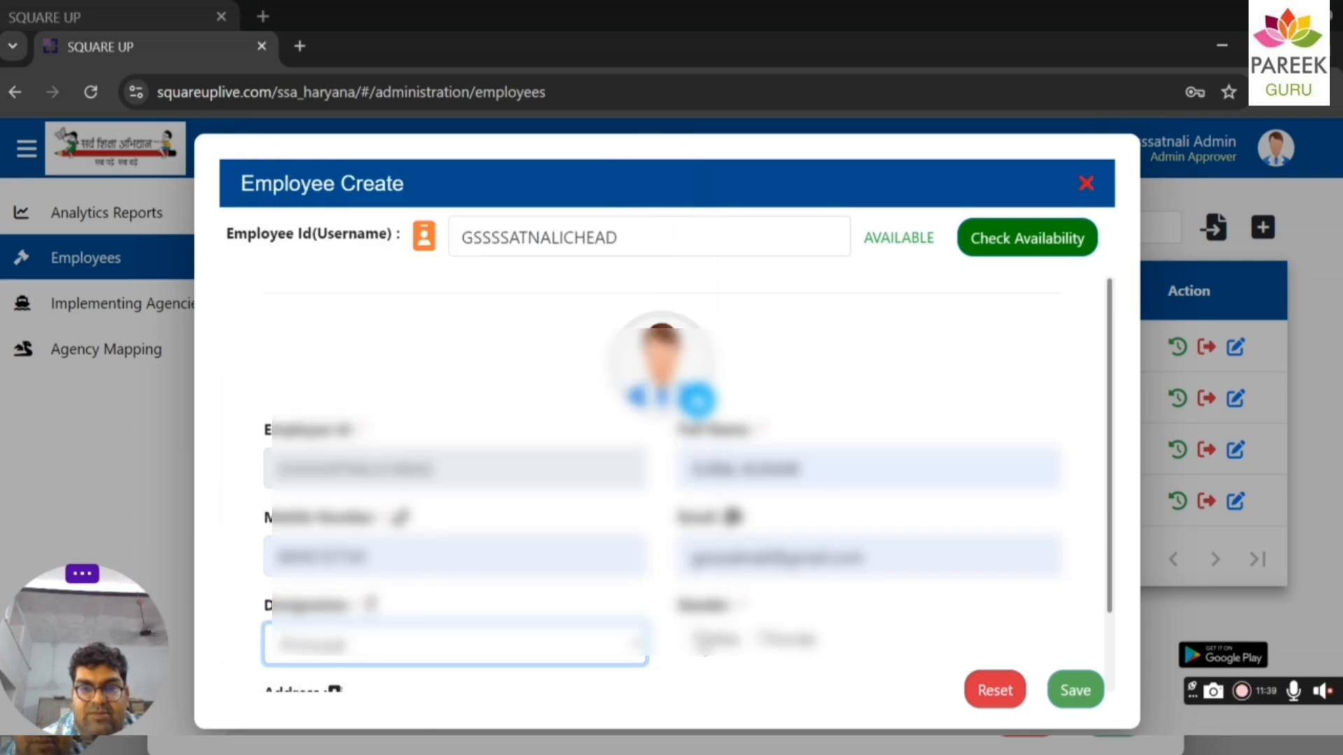
# - Fill the address from the suggested entry and save the new employee
pyautogui.moveTo(1115, 494); pyautogui.dragTo(1113, 585)
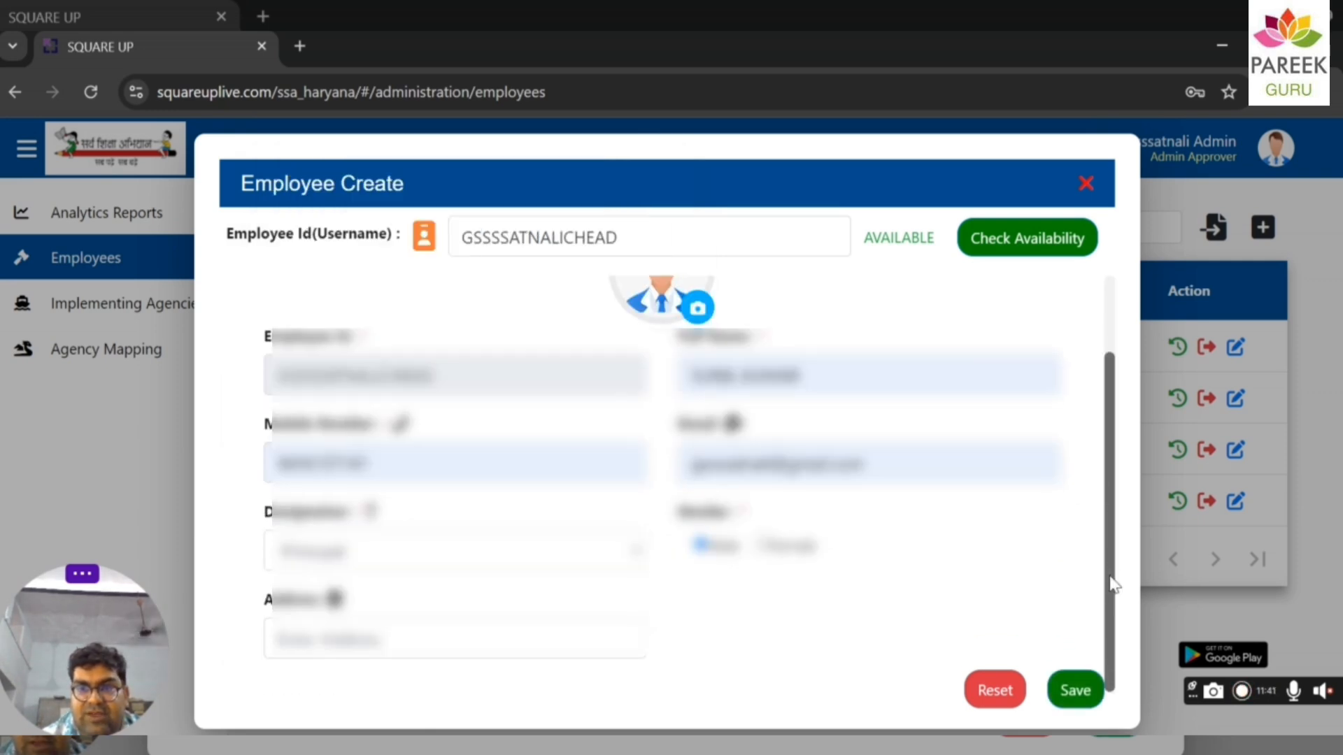
pyautogui.click(550, 638)
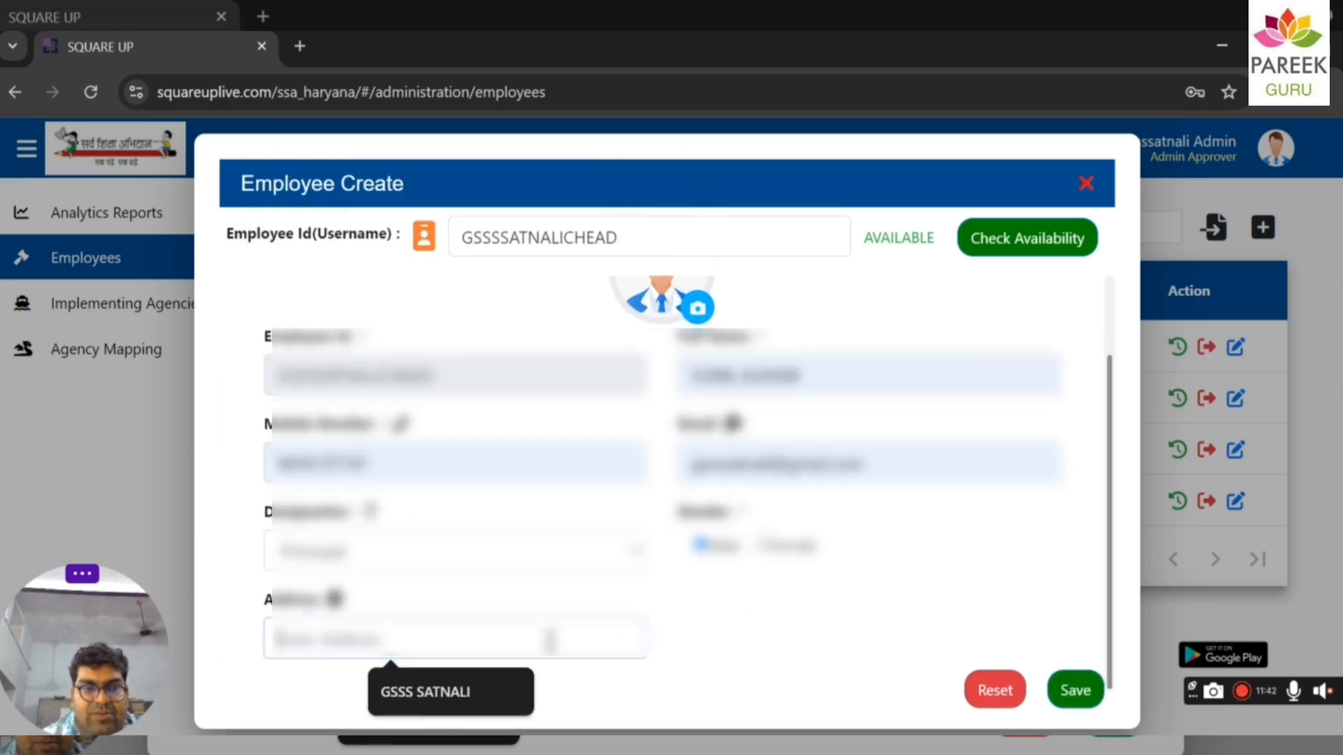
pyautogui.click(451, 693)
pyautogui.click(1064, 689)
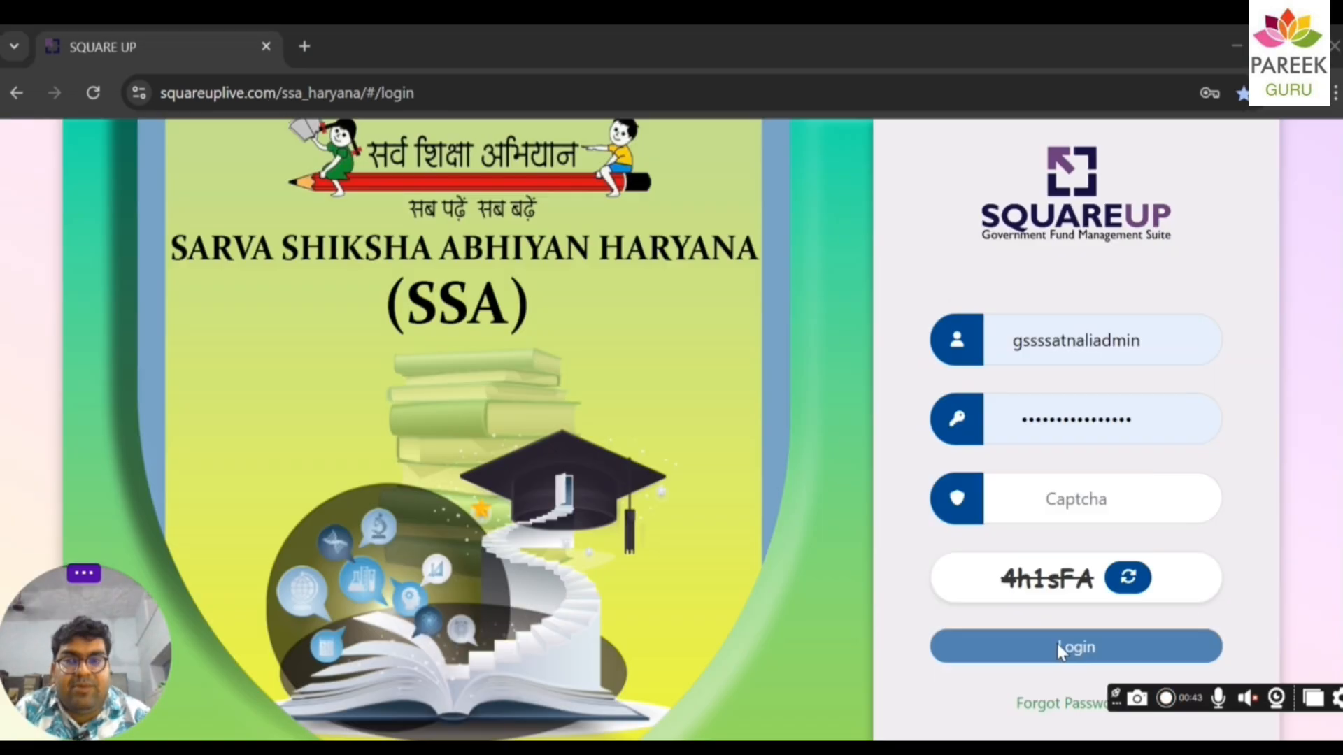
# - Start a password reset, verify the employee ID, request an OTP, and verify the received code
pyautogui.click(1061, 708)
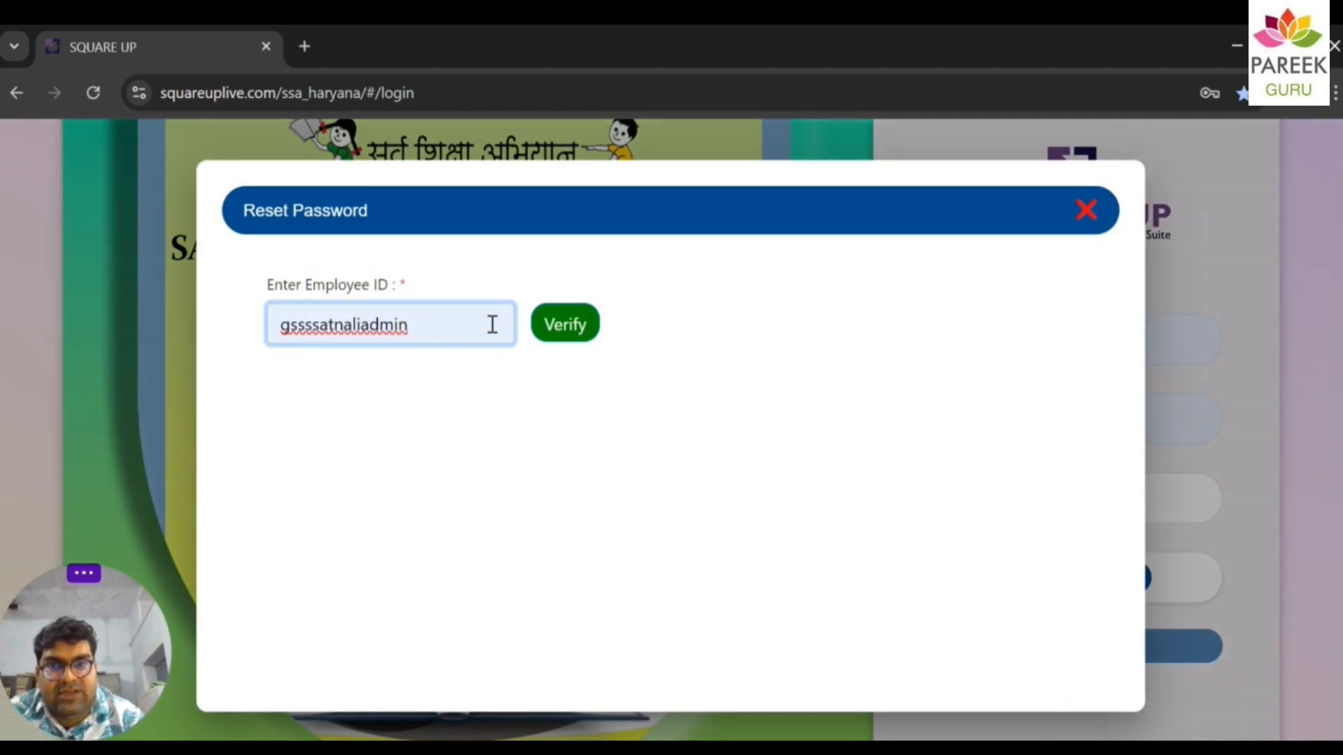
pyautogui.click(564, 328)
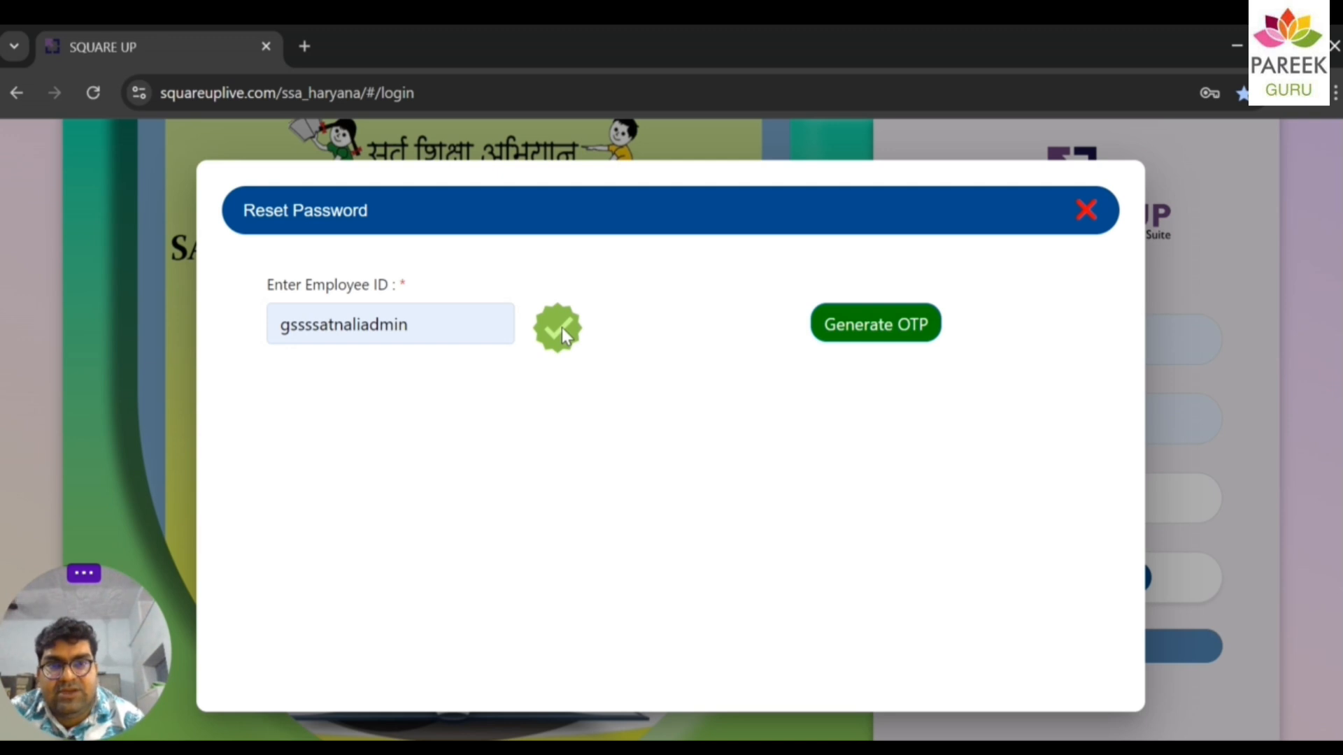
pyautogui.click(836, 327)
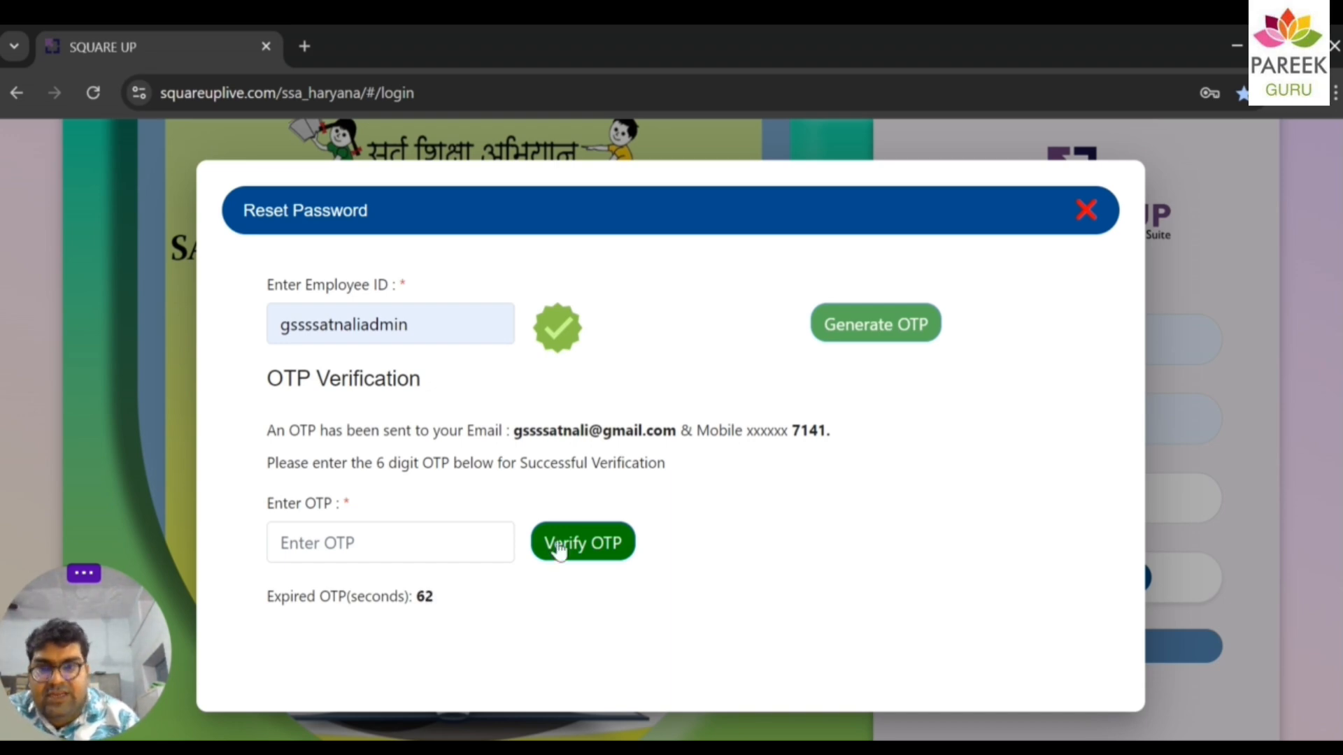
pyautogui.click(434, 548)
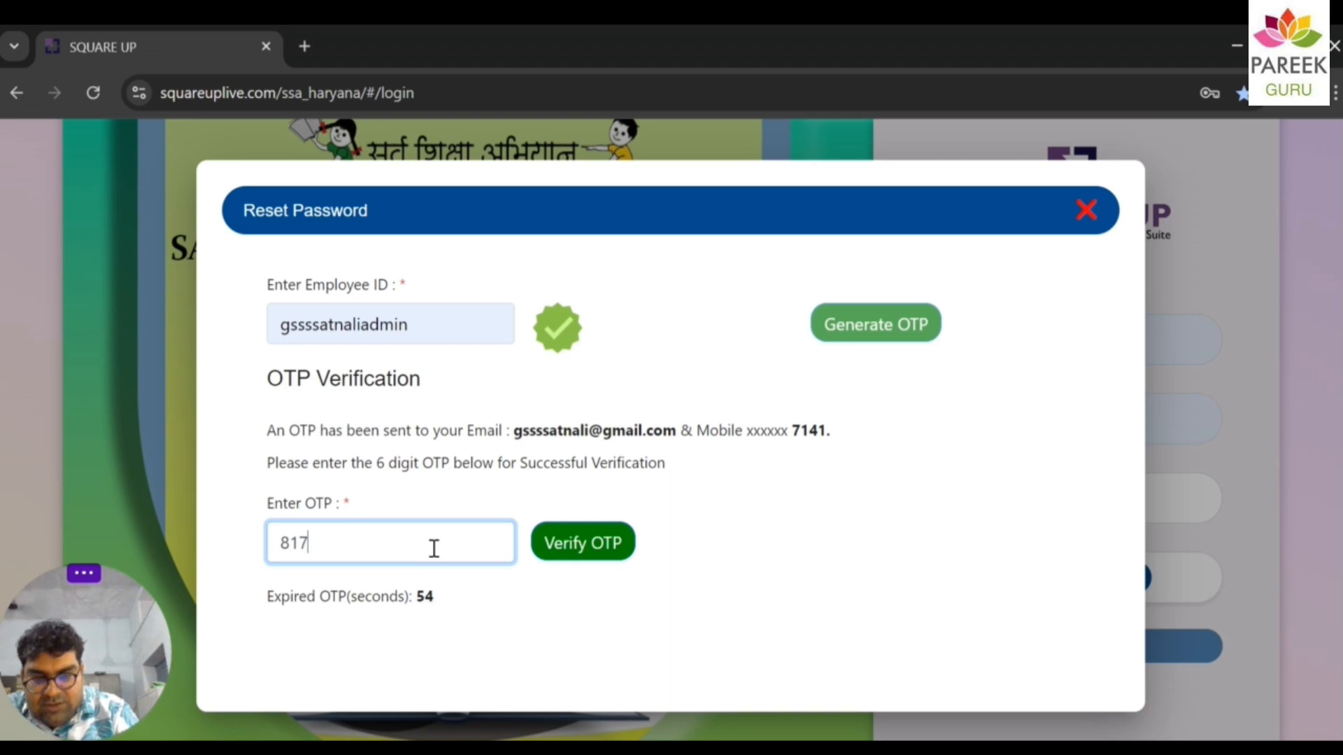
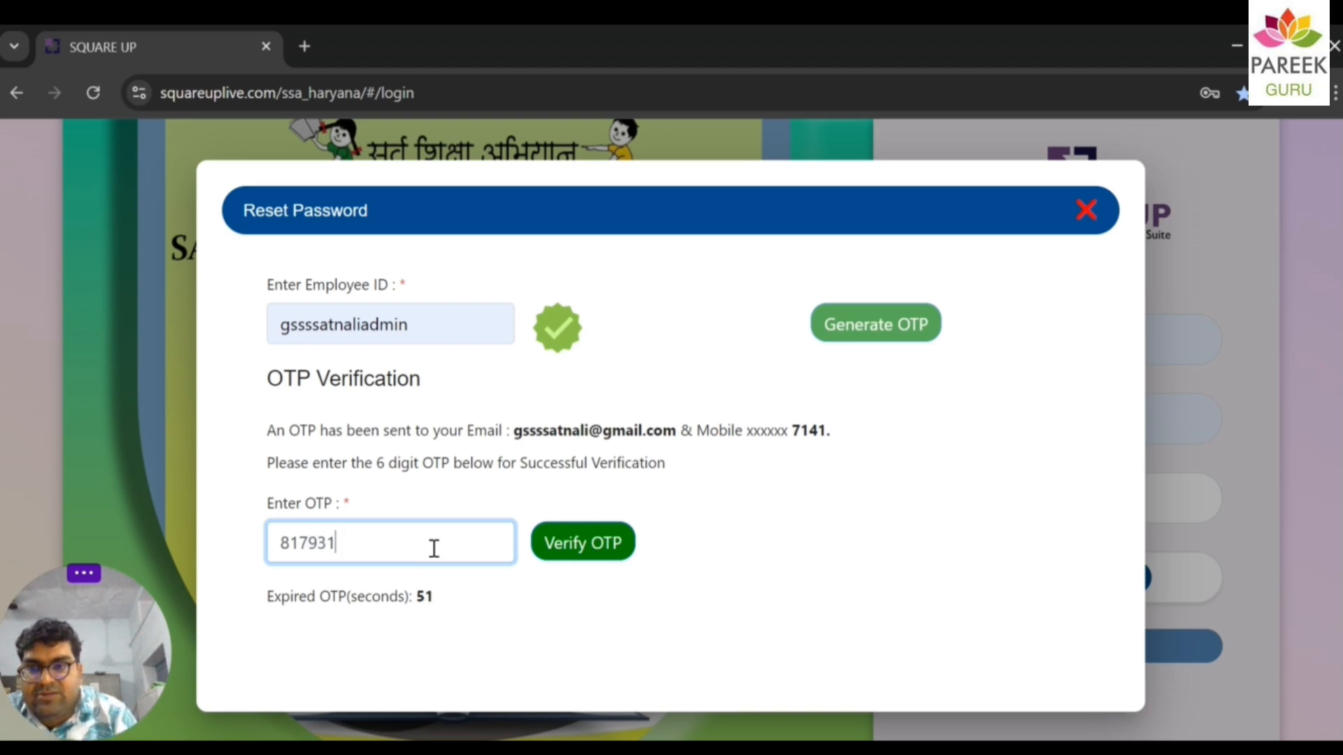
pyautogui.click(550, 546)
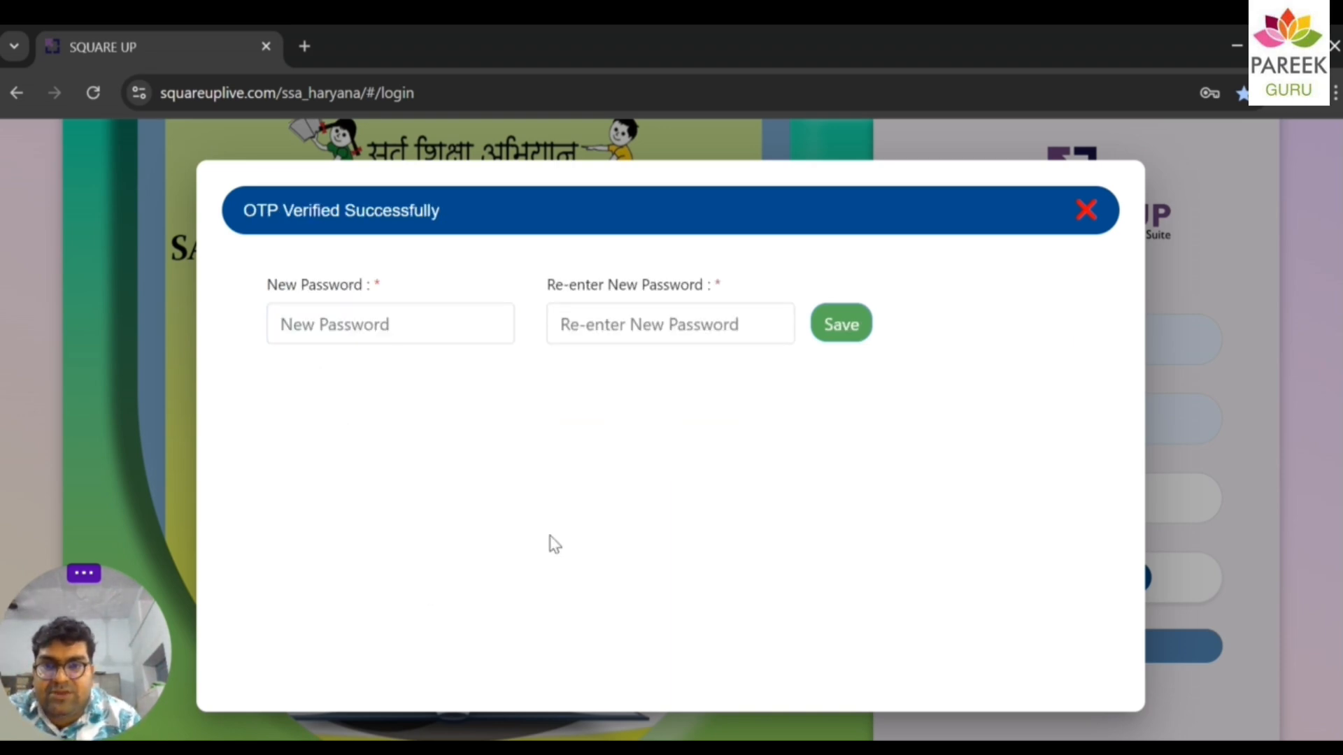
# - Enter the new password and re-enter it in the confirmation field
pyautogui.click(397, 338)
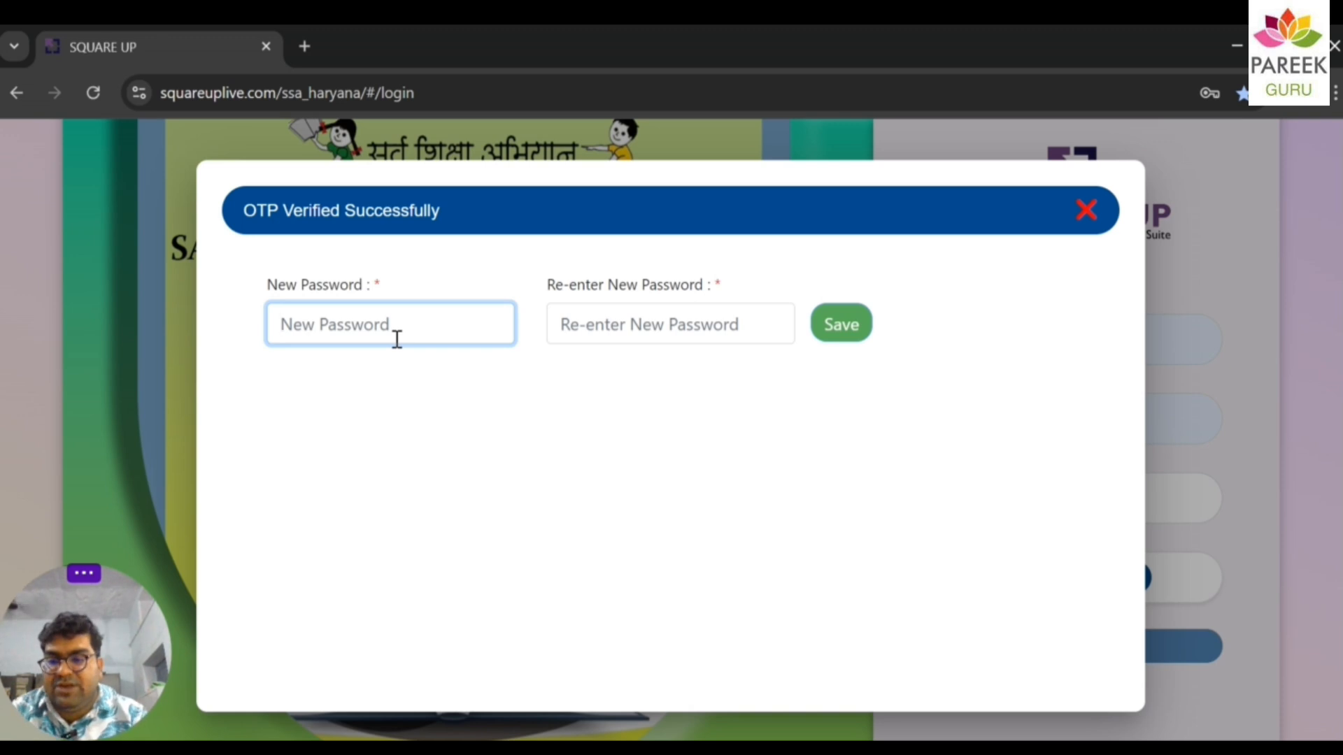
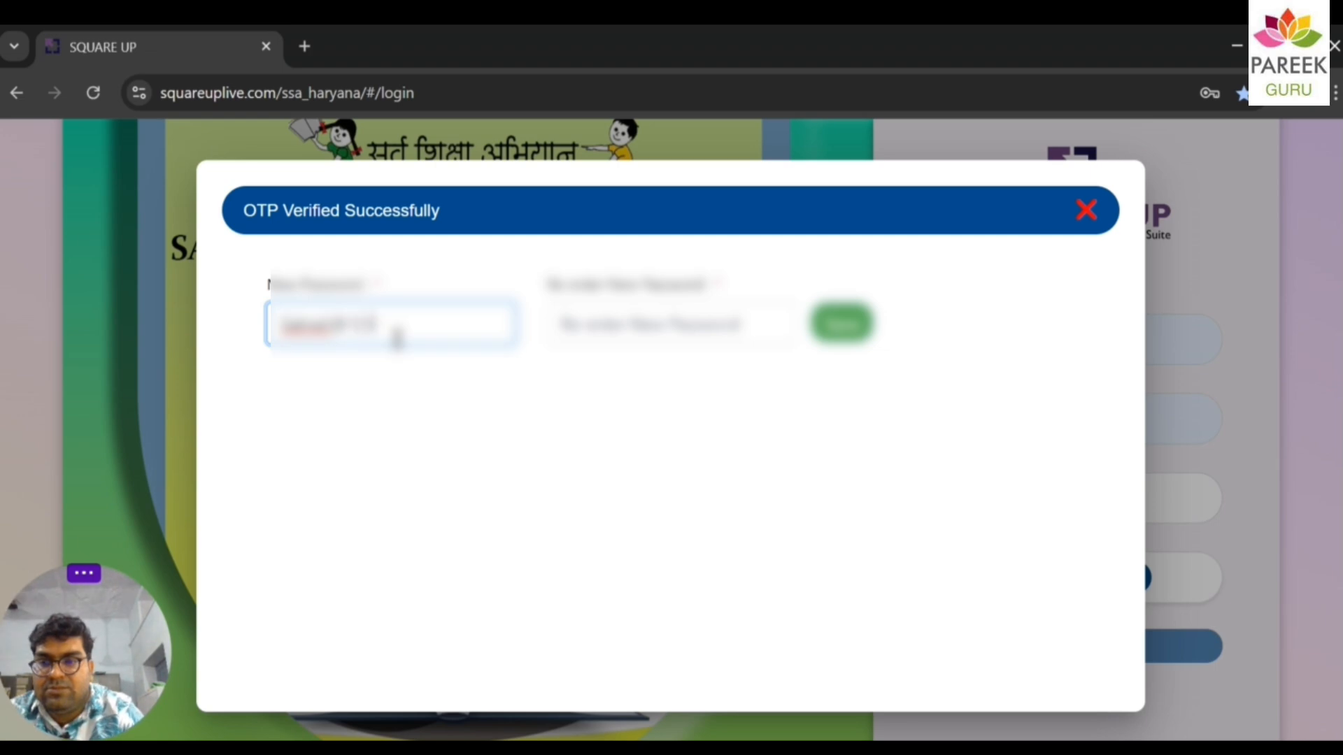
pyautogui.press('Tab')
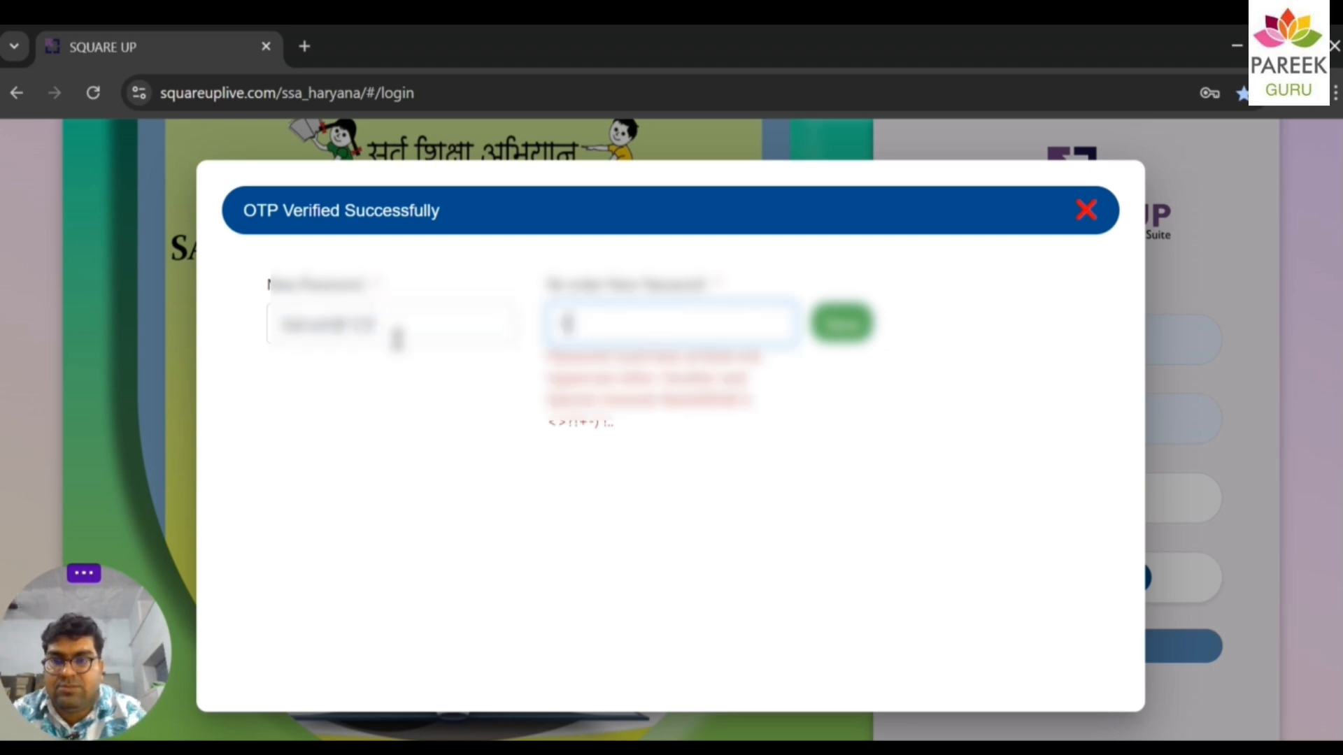
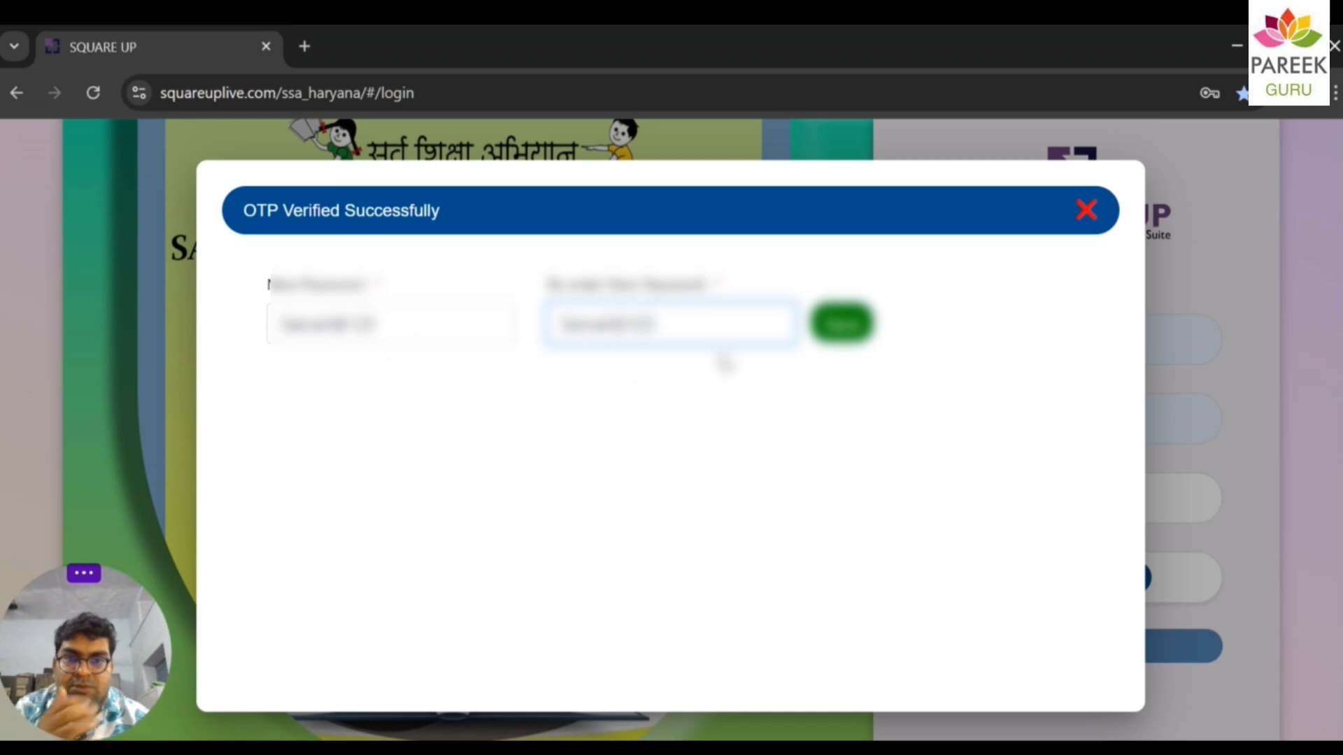
# - Save the new password and replace the old one in the login form
pyautogui.click(842, 326)
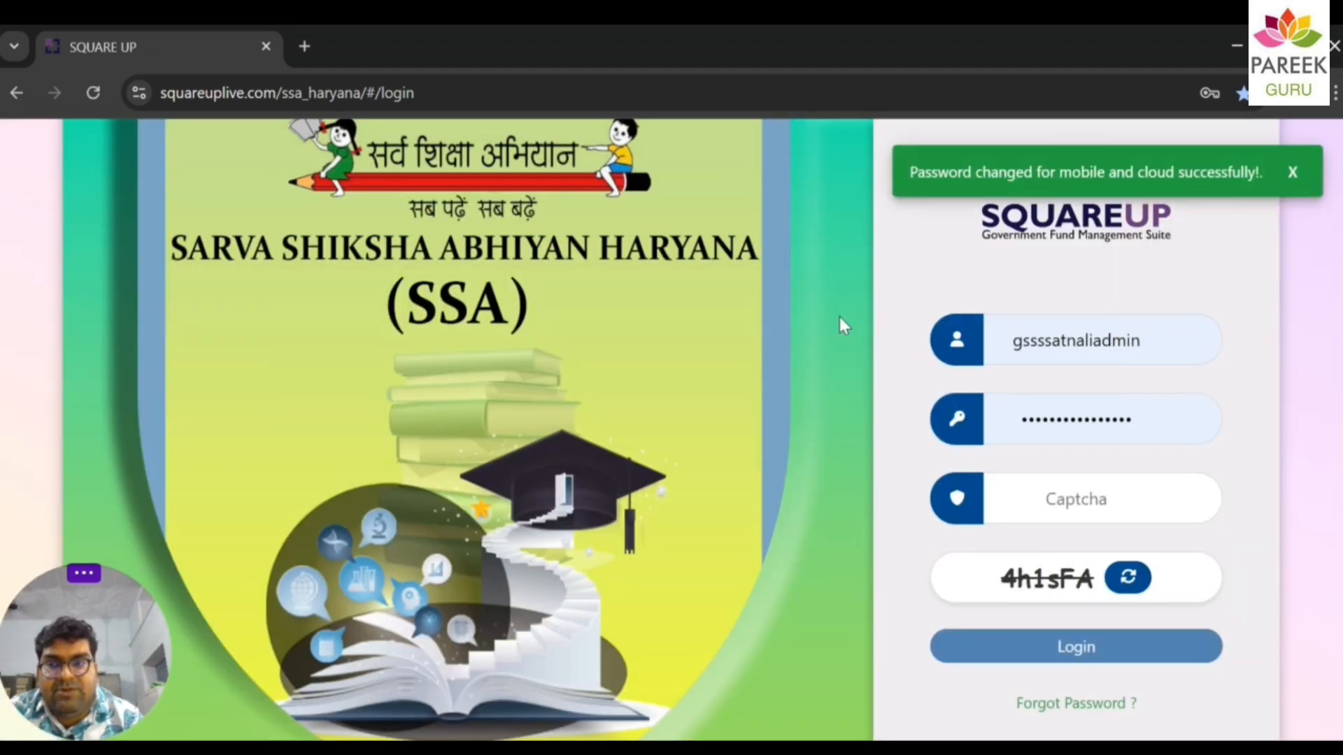
pyautogui.doubleClick(1173, 422)
pyautogui.press('BackSpace')
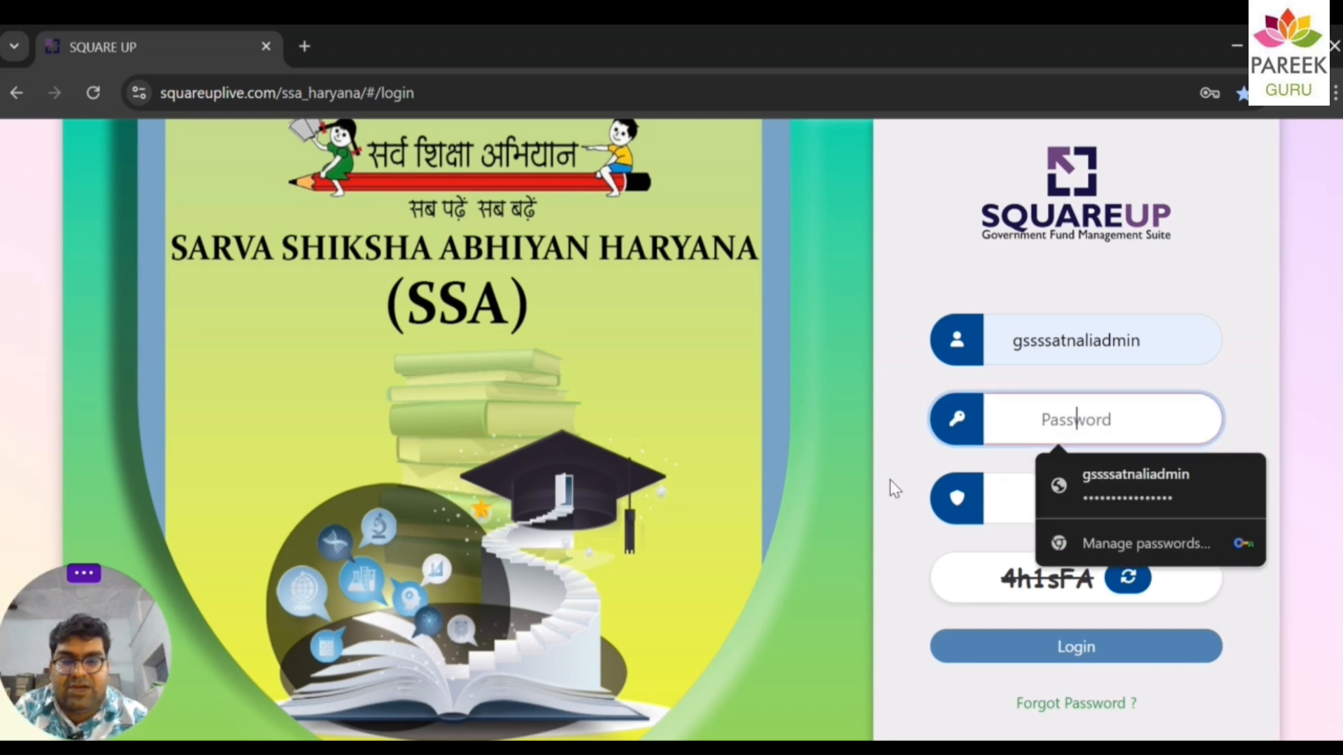
pyautogui.write('•••')
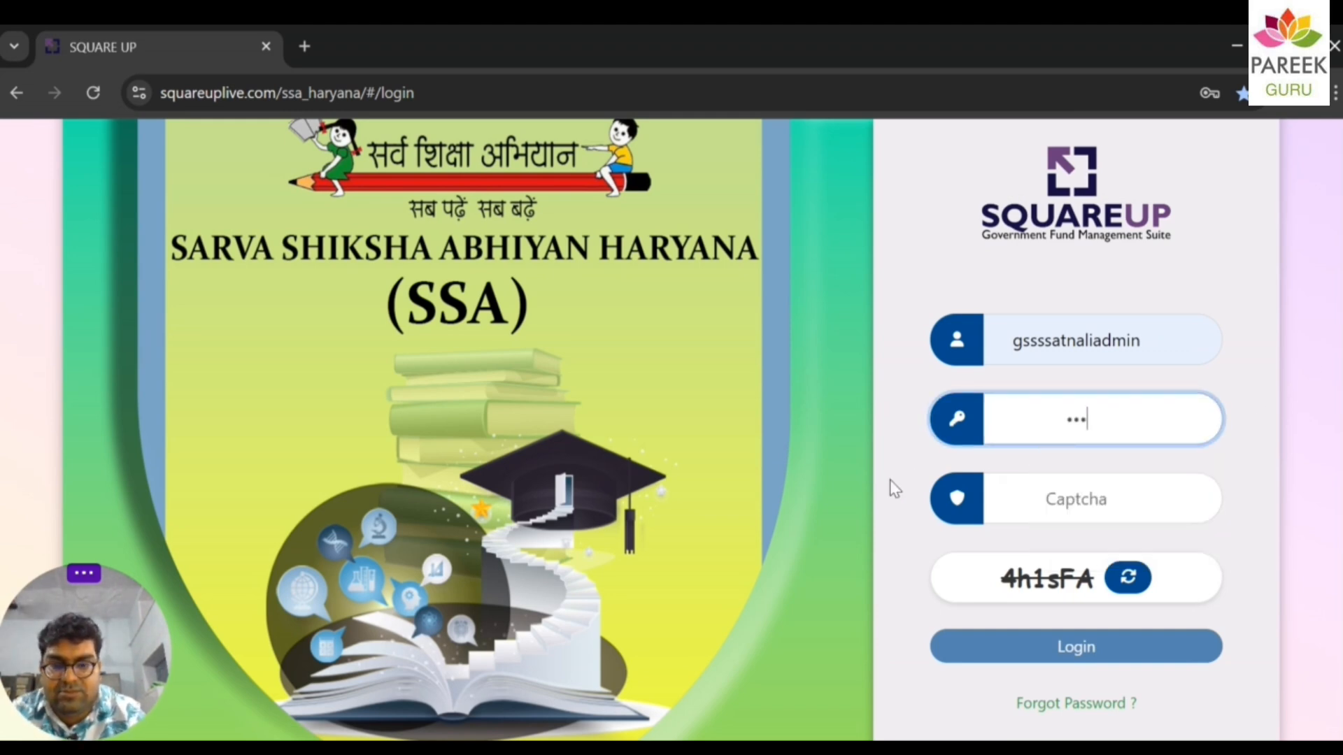
pyautogui.write('•••••••')
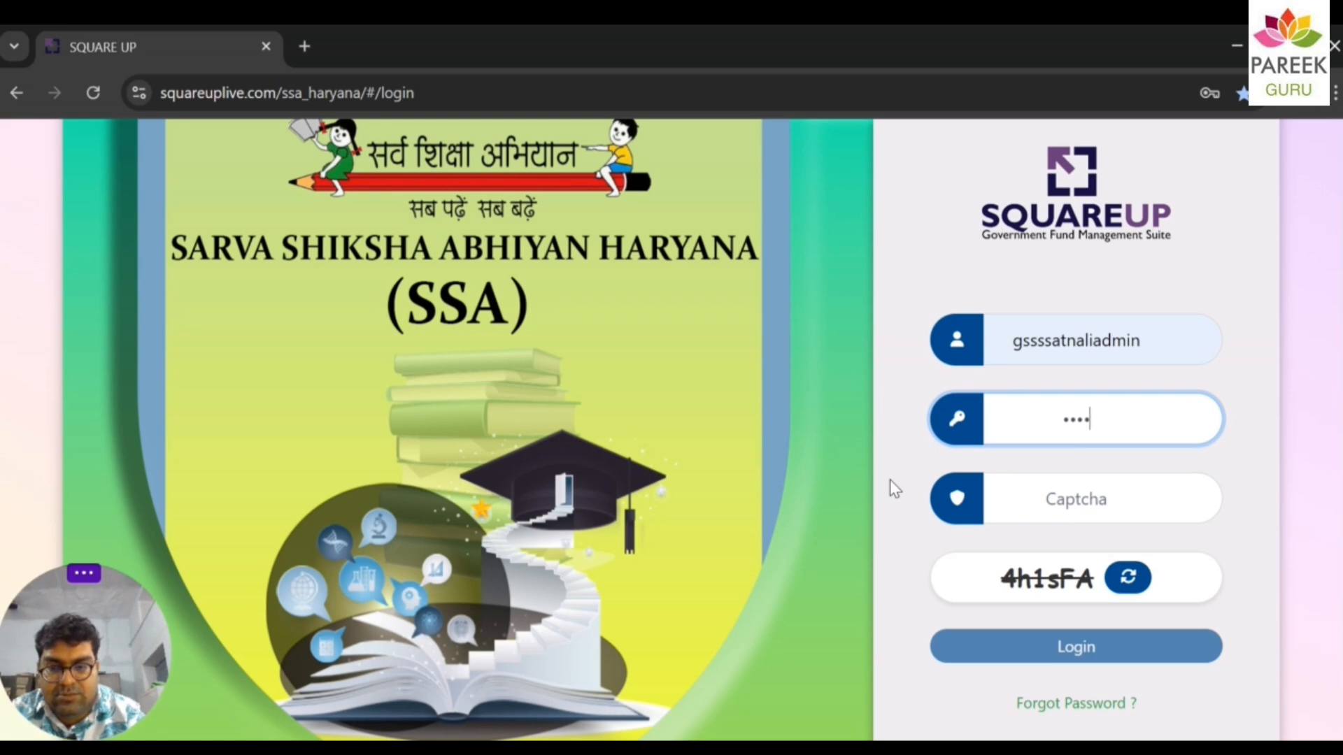
pyautogui.write('••')
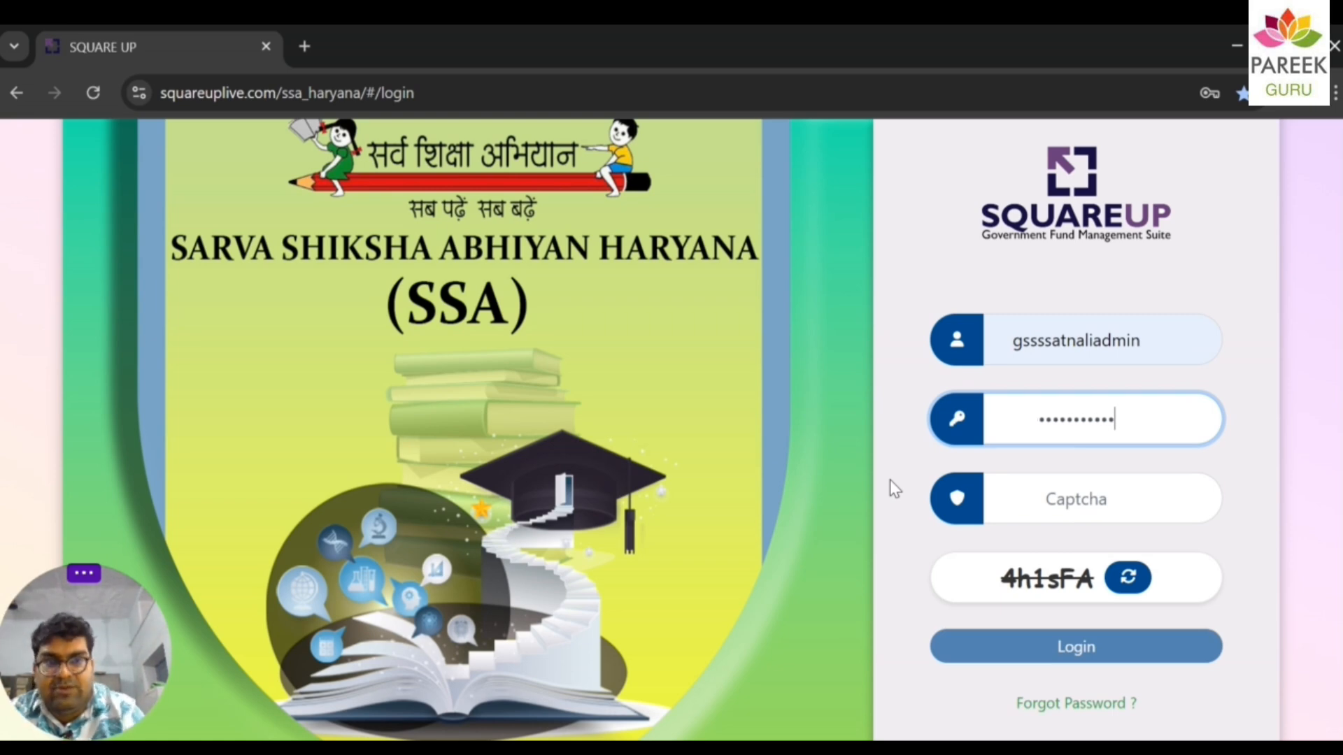
# - Enter the captcha and log in with the new password
pyautogui.click(1080, 498)
pyautogui.write('4')
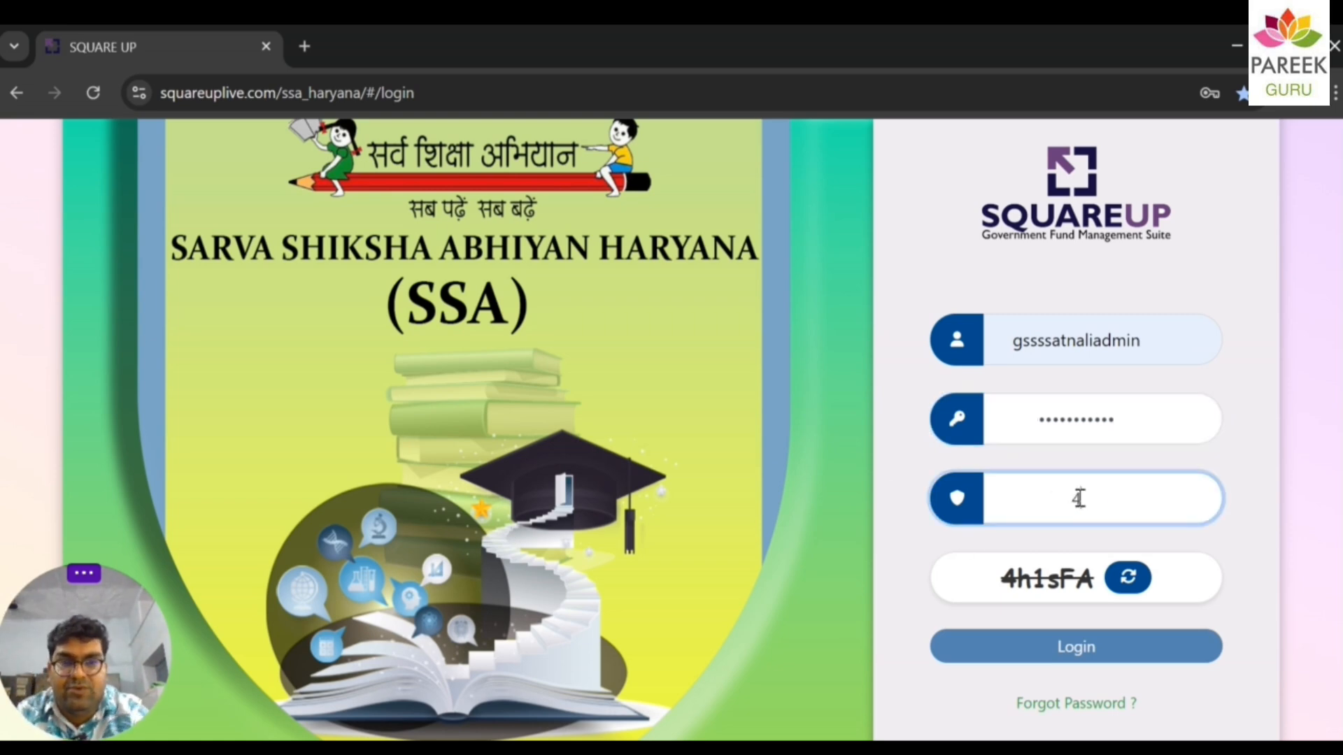
pyautogui.write('h1')
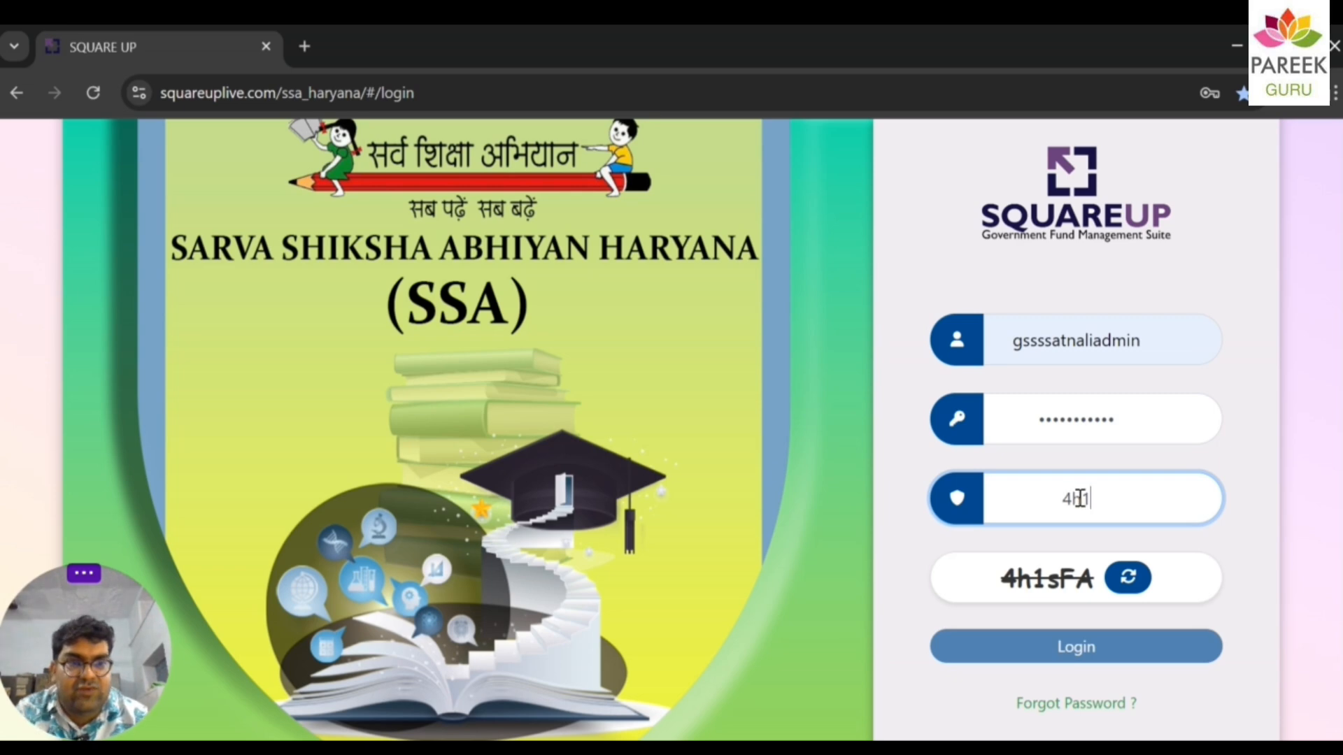
pyautogui.write('sF')
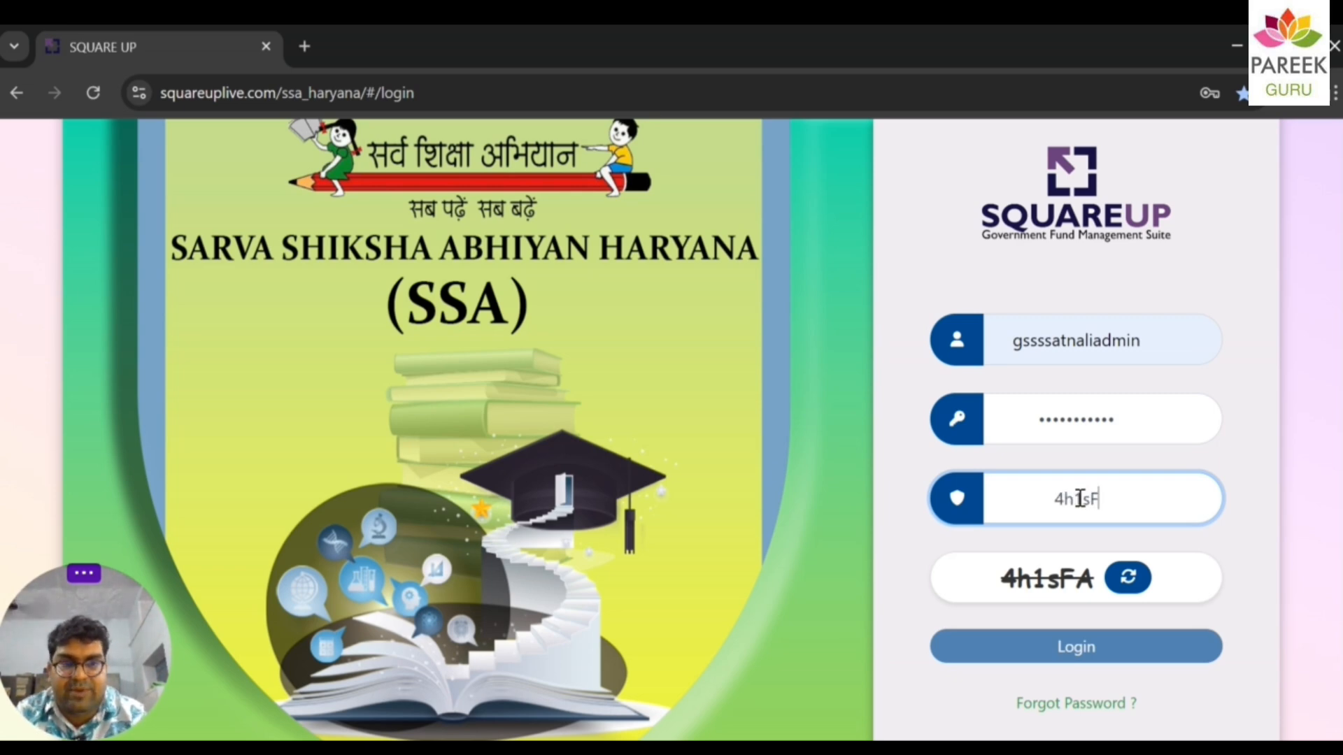
pyautogui.write('A')
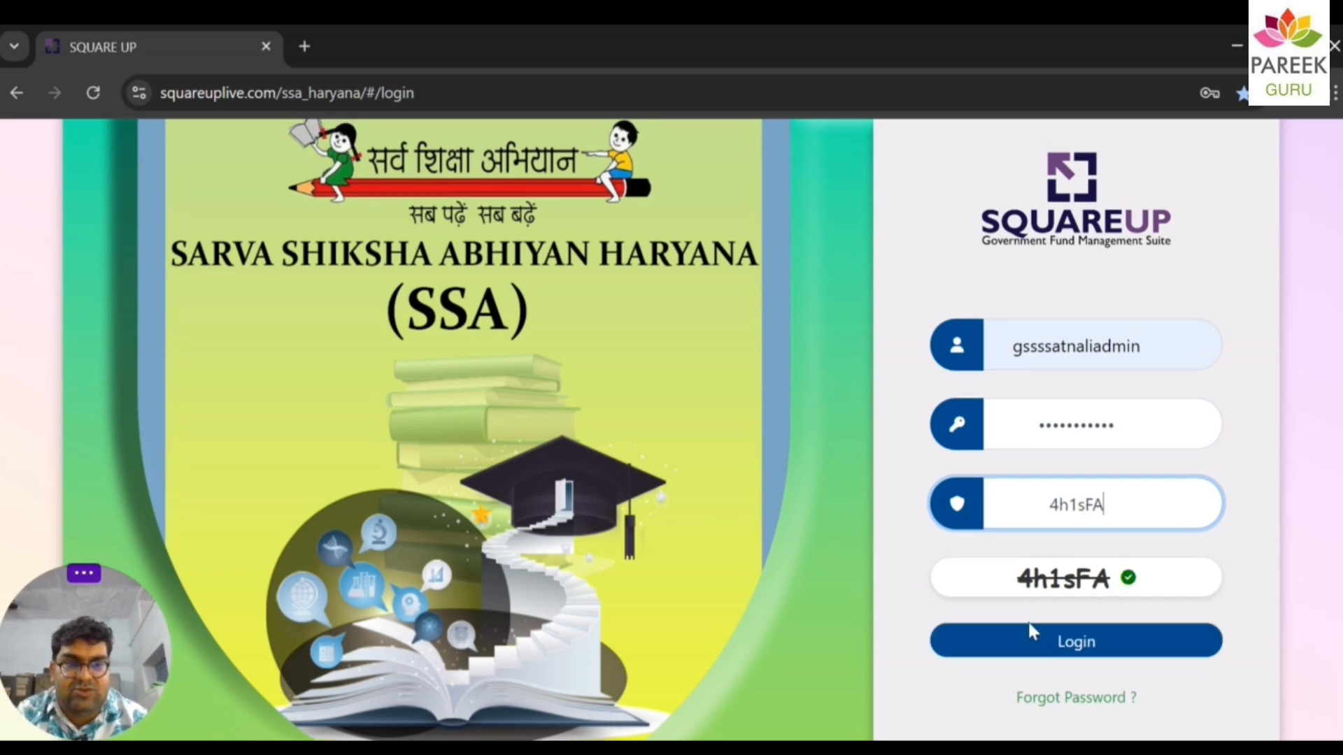
pyautogui.click(1021, 642)
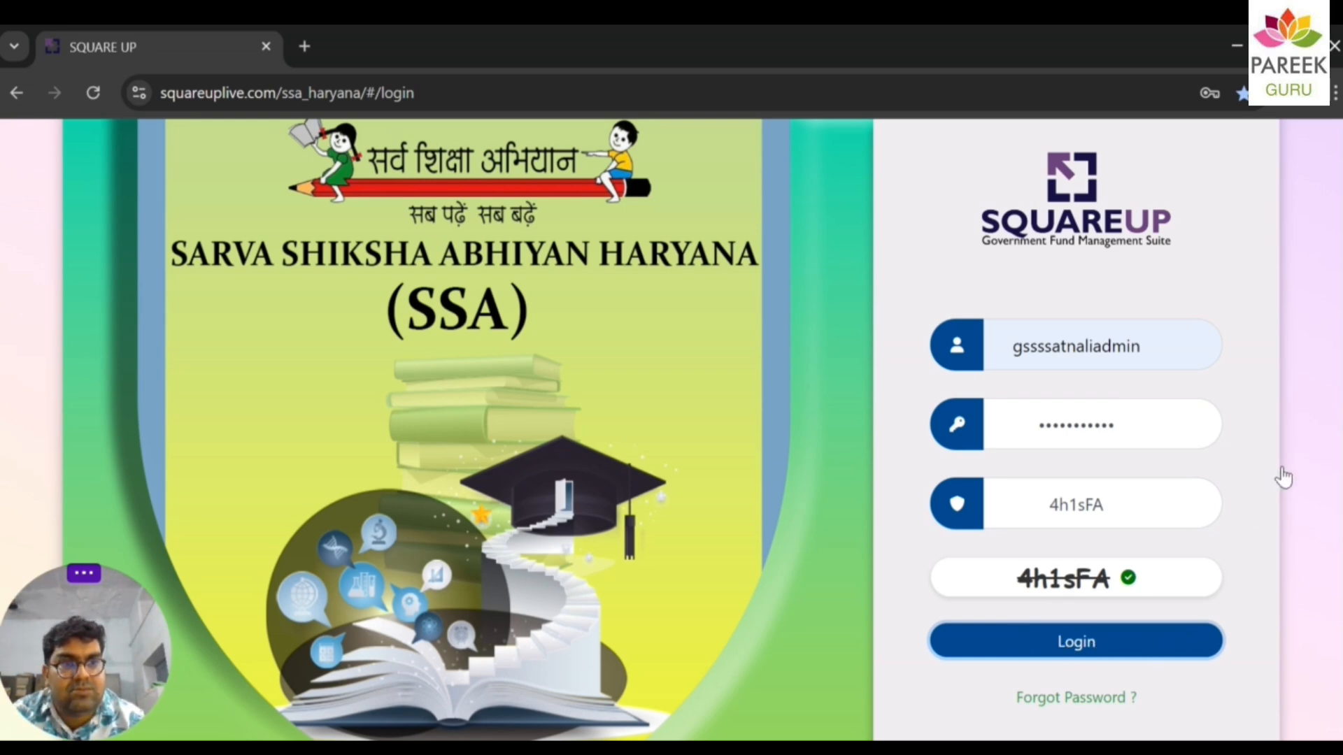
pyautogui.click(1167, 649)
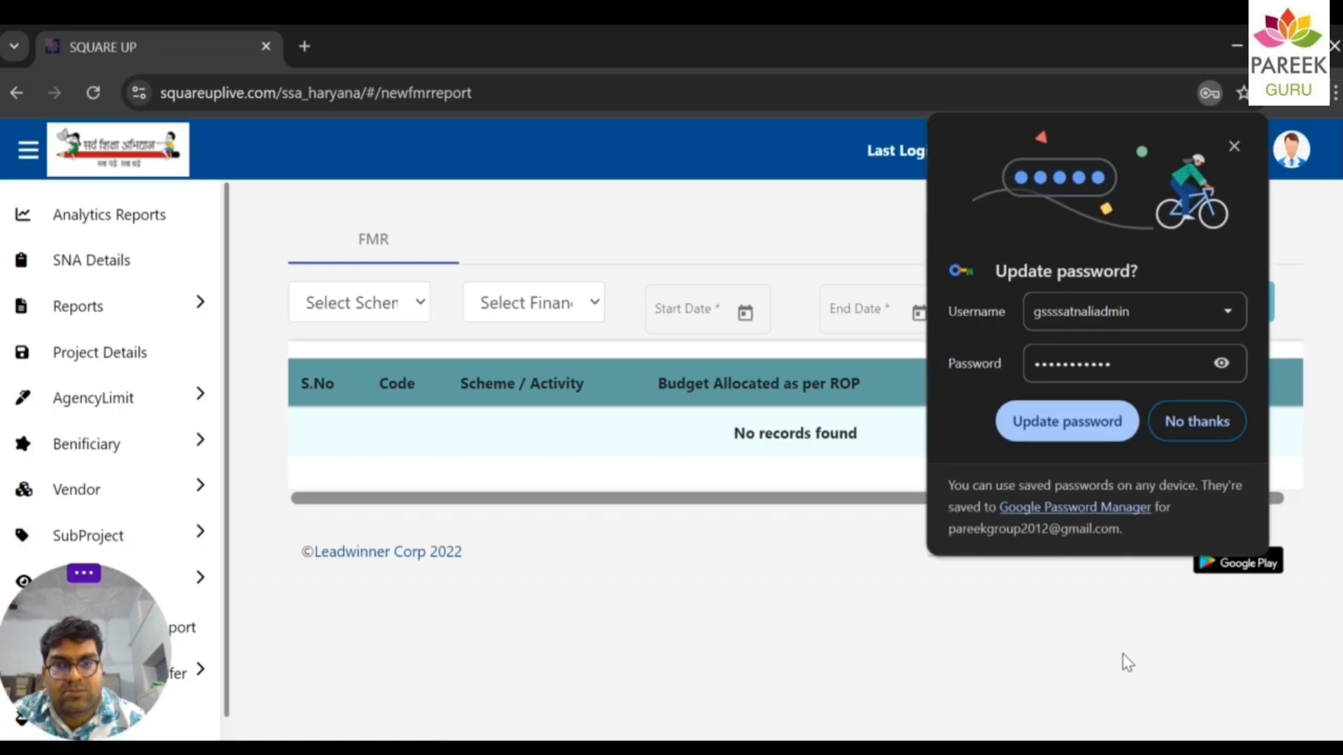
# - Update Chrome's stored password, view the Administration employee list, then return to AgencyLimit
pyautogui.click(1095, 444)
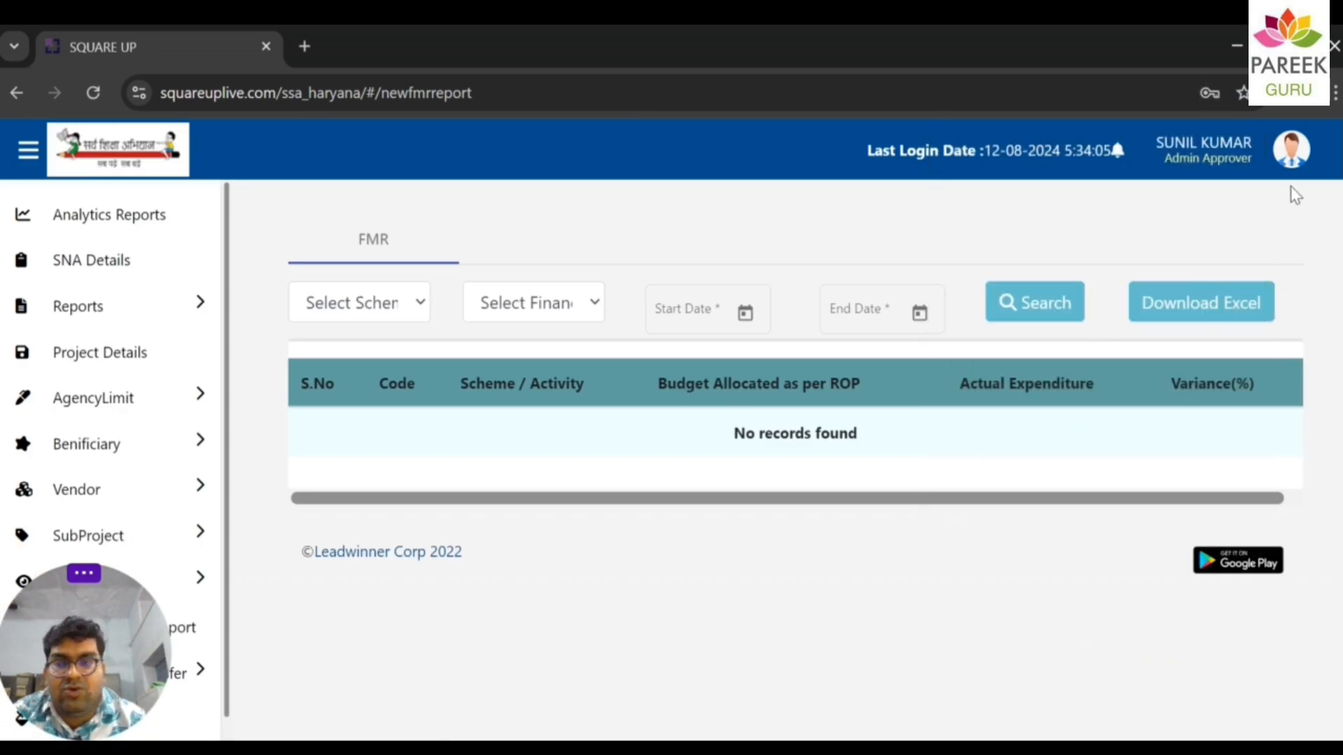
pyautogui.click(1291, 168)
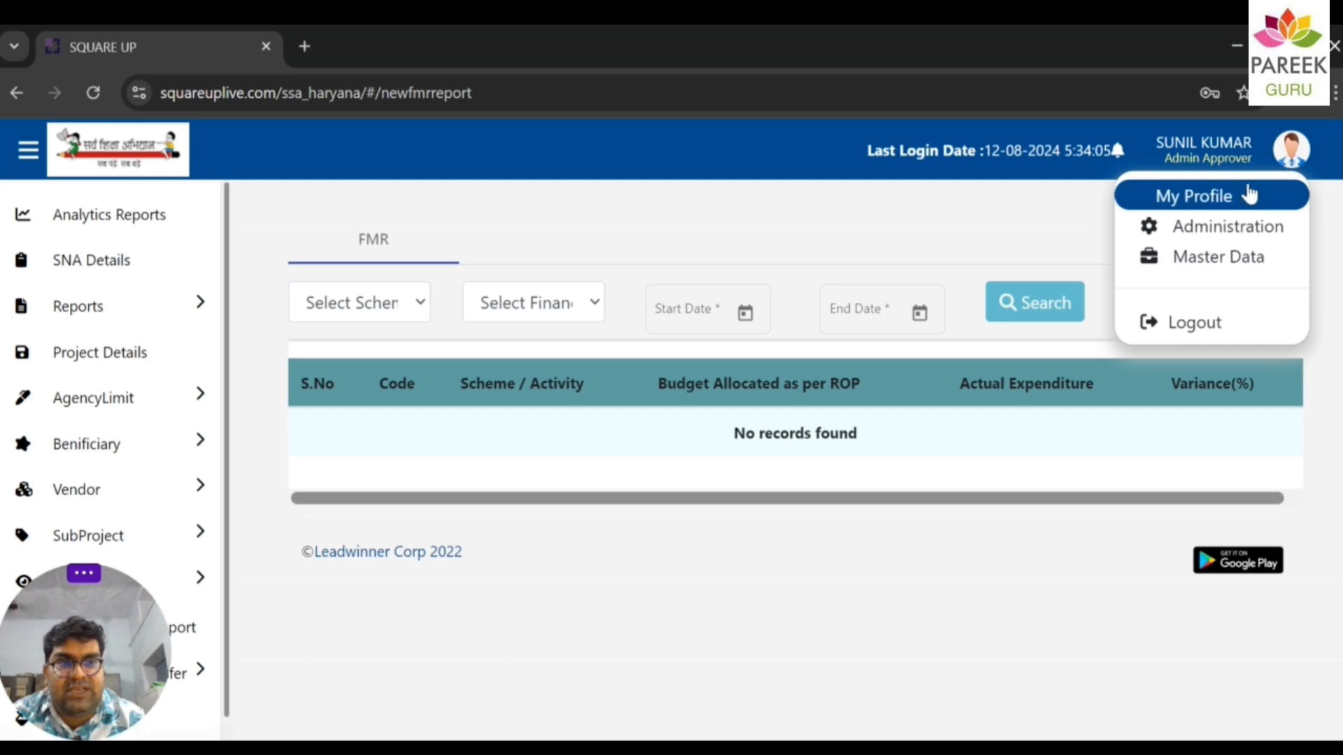
pyautogui.click(1187, 224)
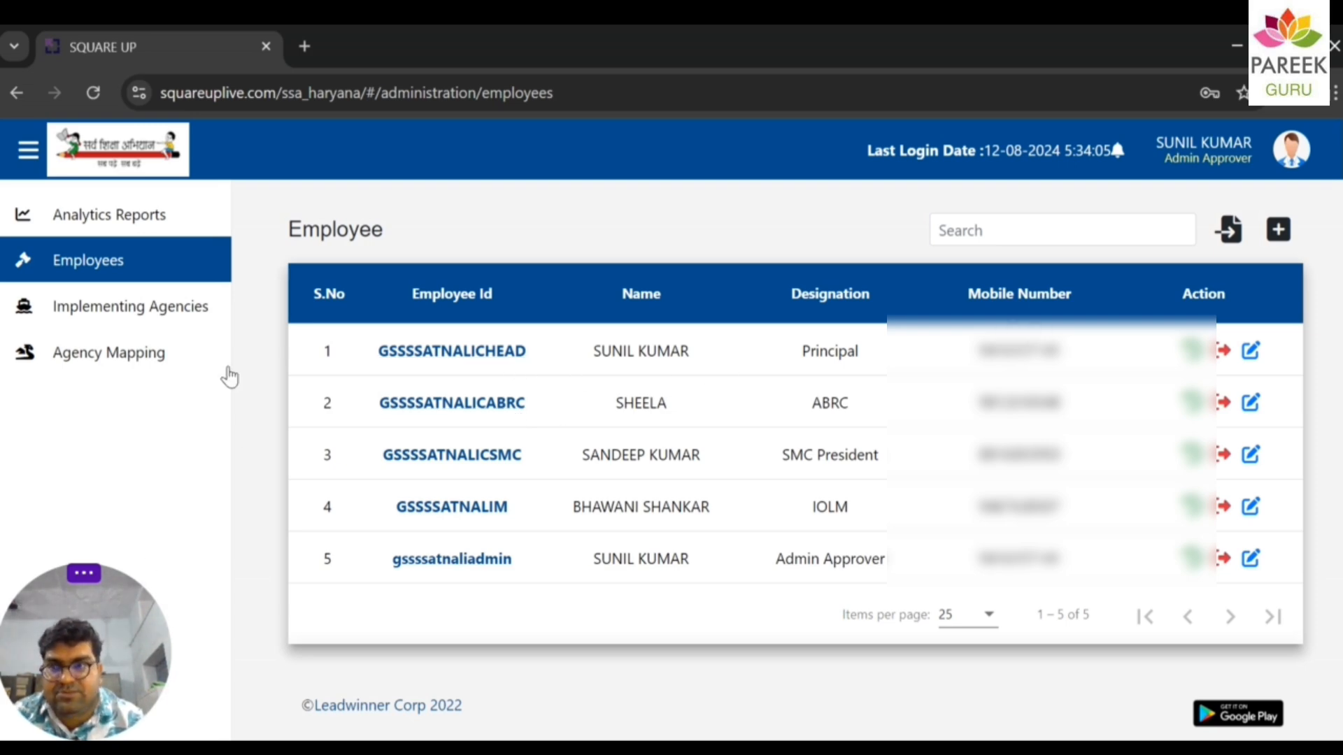
pyautogui.click(1282, 156)
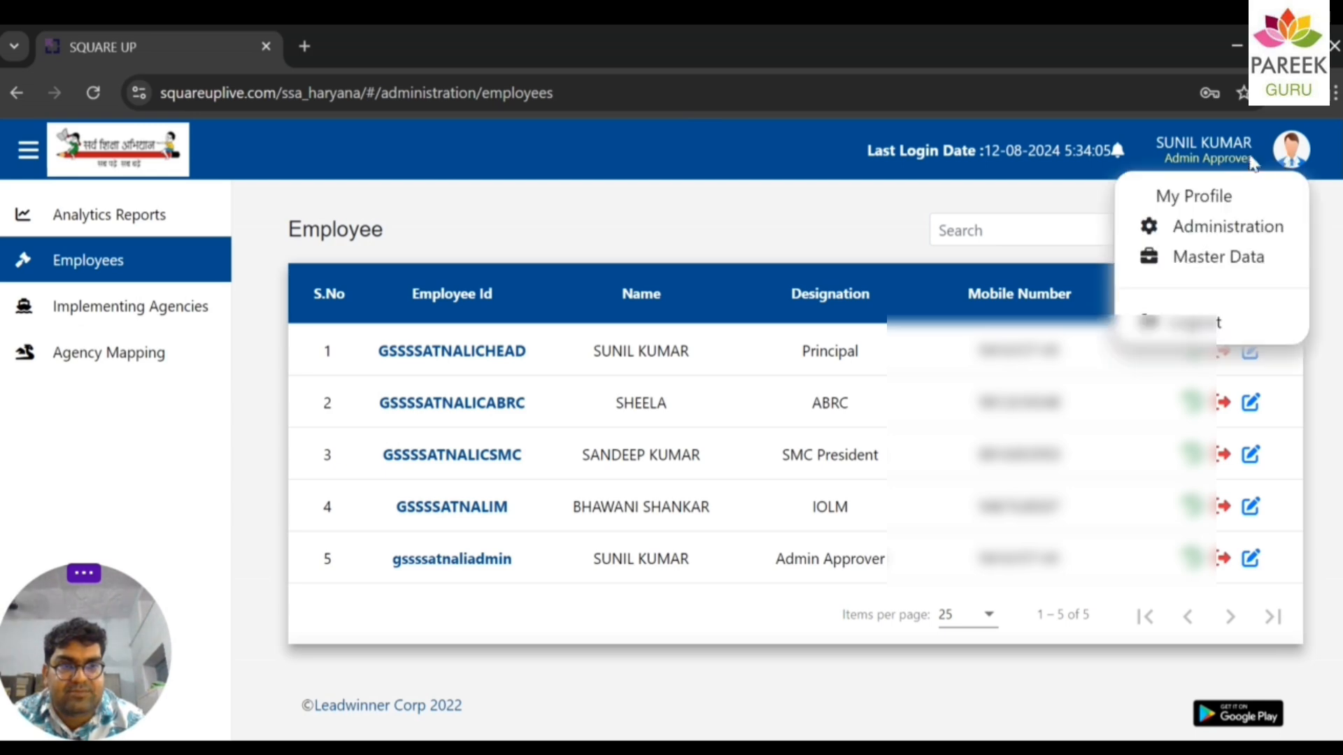
pyautogui.click(1199, 224)
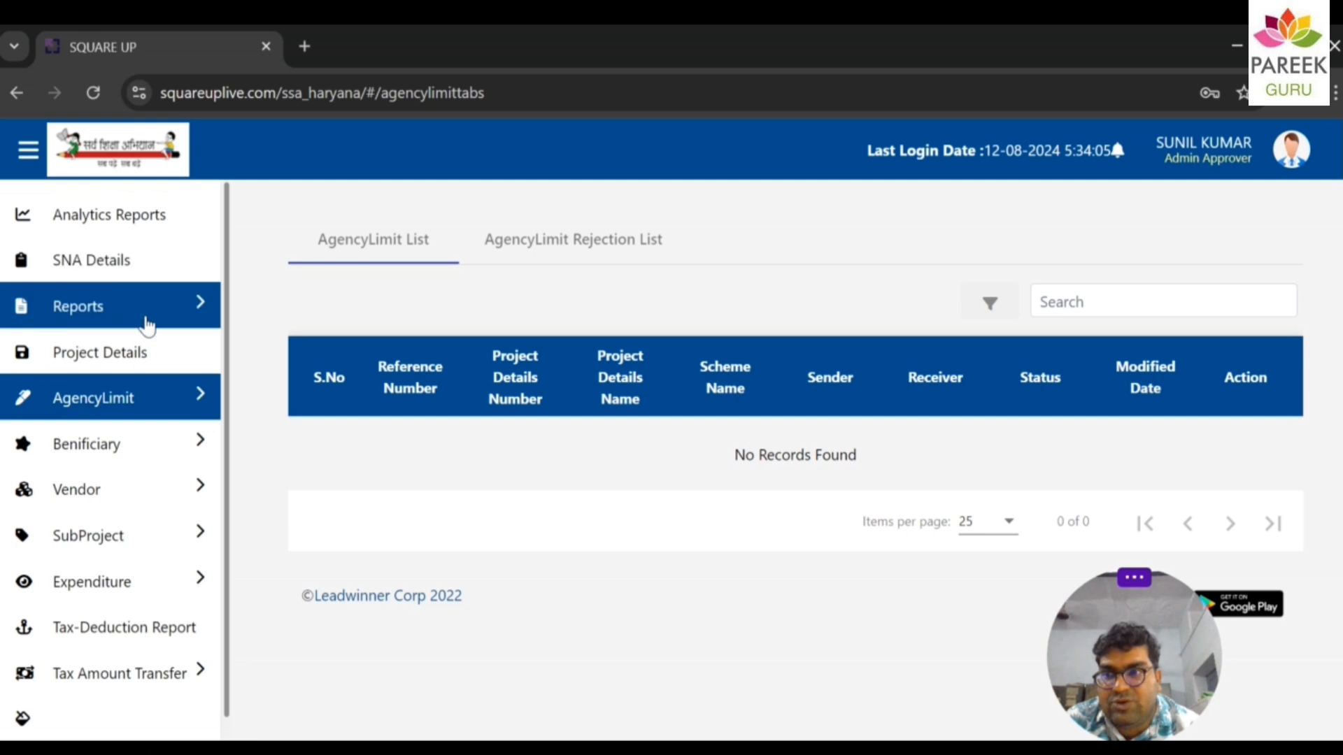
# - Open AgencyLimit View from the sidebar and set it to 75 items per page
pyautogui.click(98, 404)
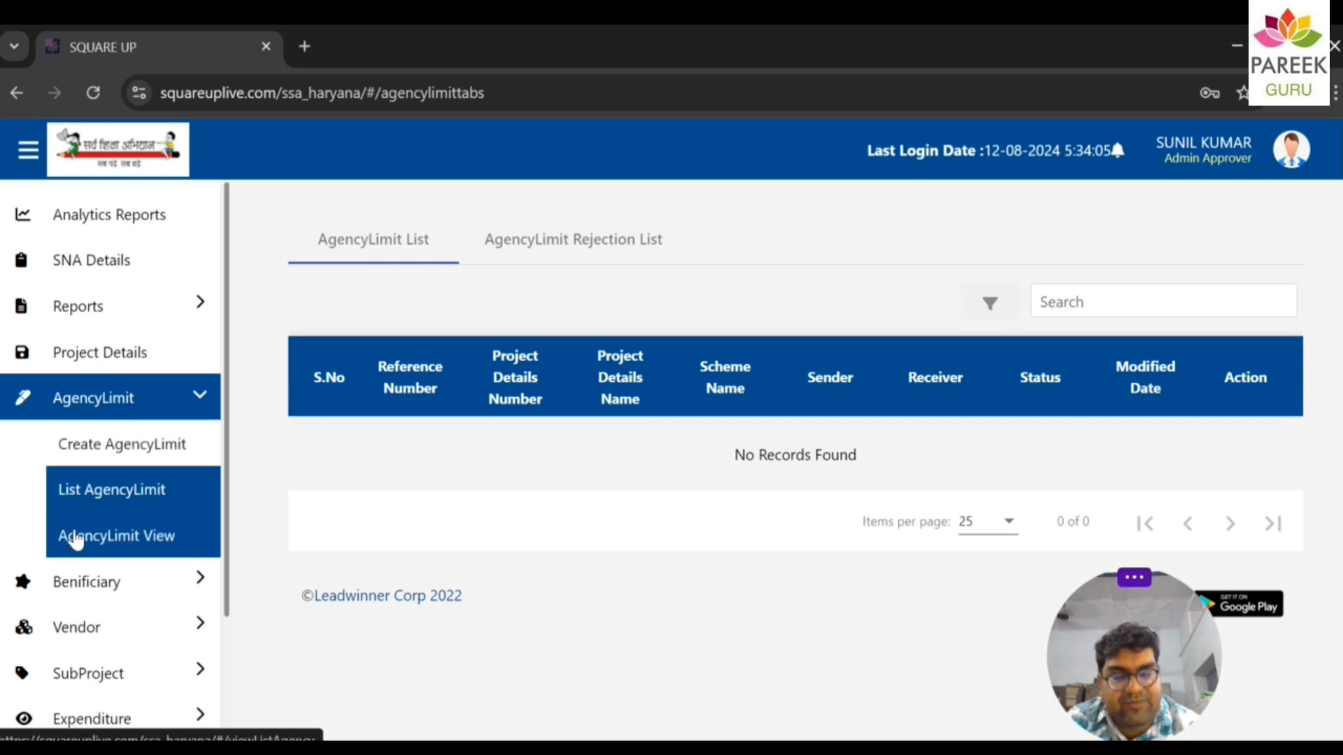
pyautogui.click(125, 547)
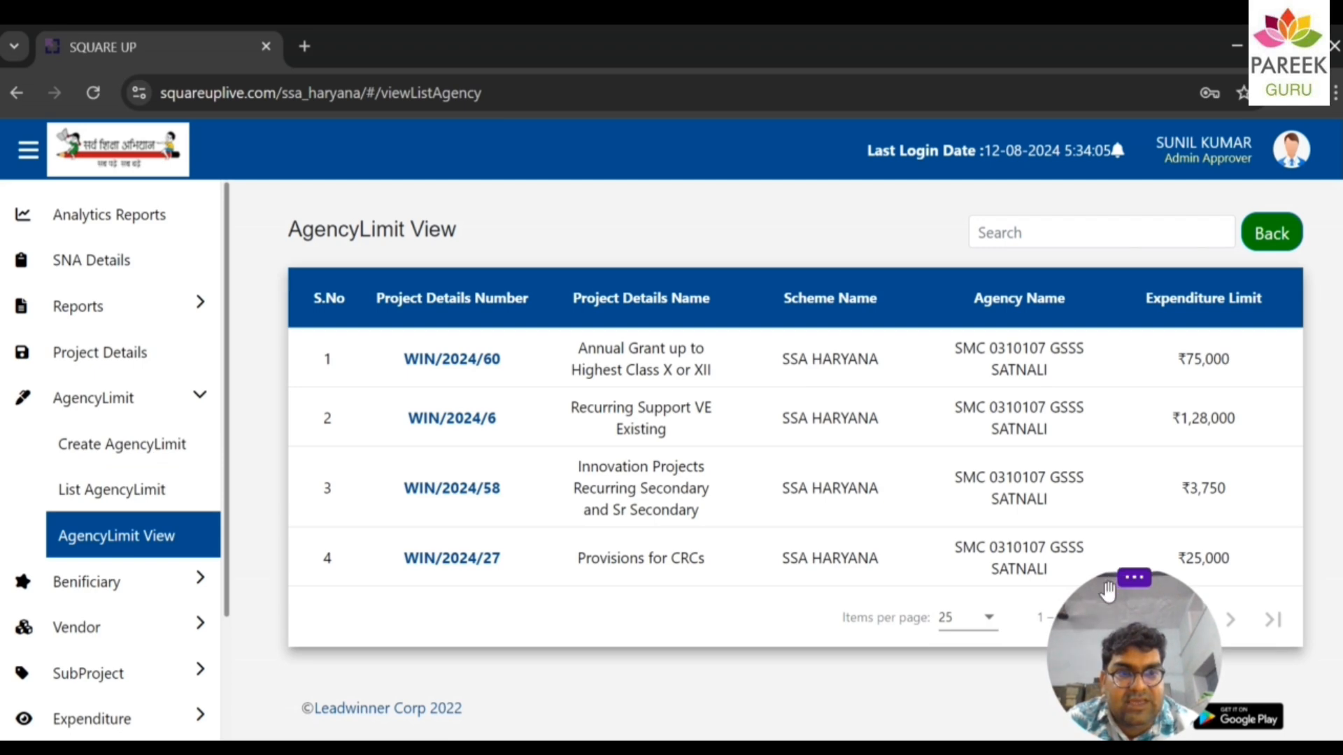
pyautogui.moveTo(1108, 591); pyautogui.dragTo(94, 591)
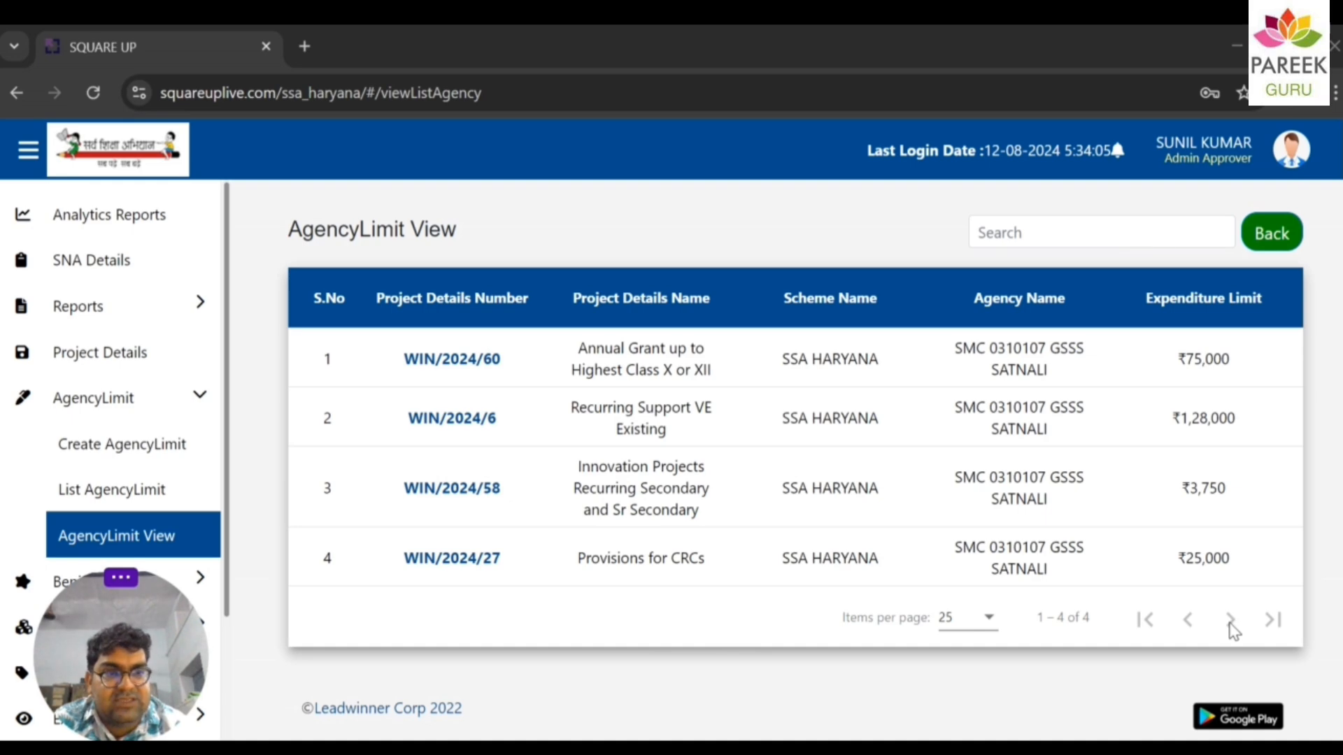
pyautogui.click(989, 623)
pyautogui.click(956, 542)
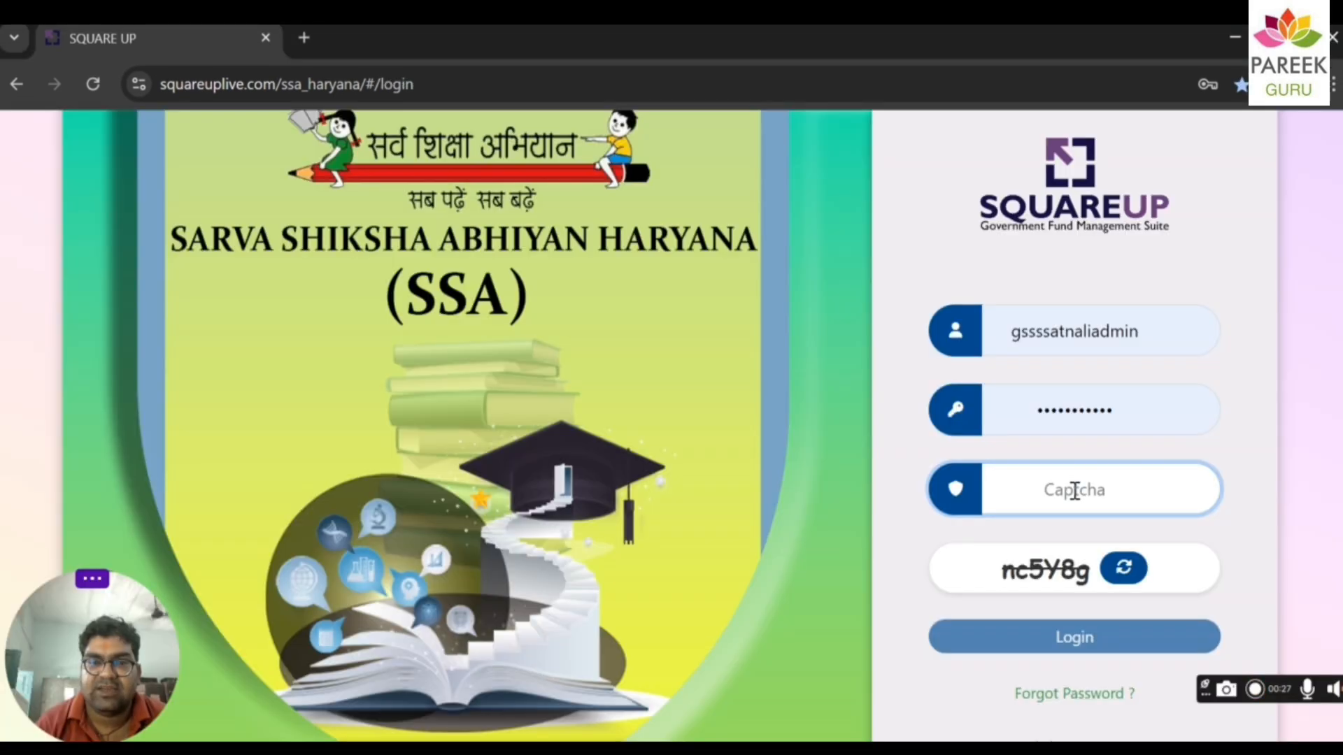
# - Enter the captcha shown in the image and log in to the FMR report page
pyautogui.write('Nc')
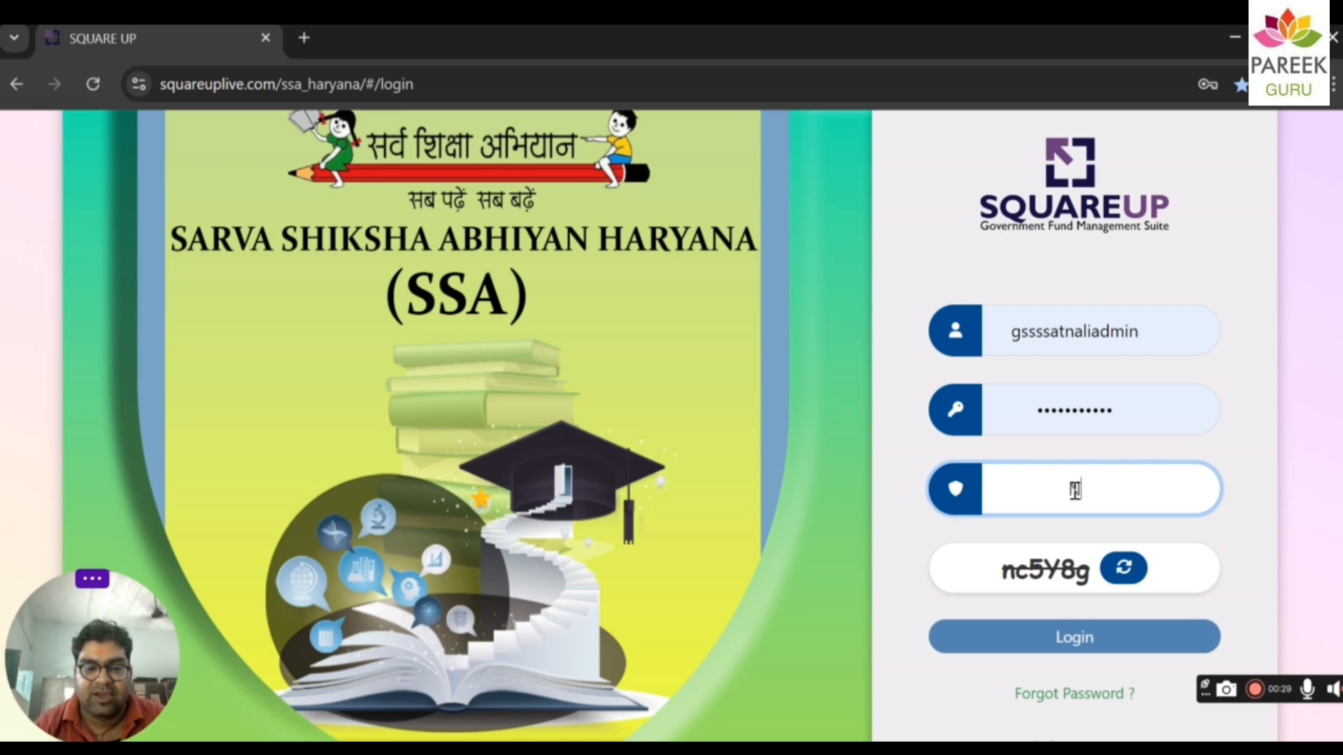
pyautogui.press('BackSpace')
pyautogui.press('BackSpace')
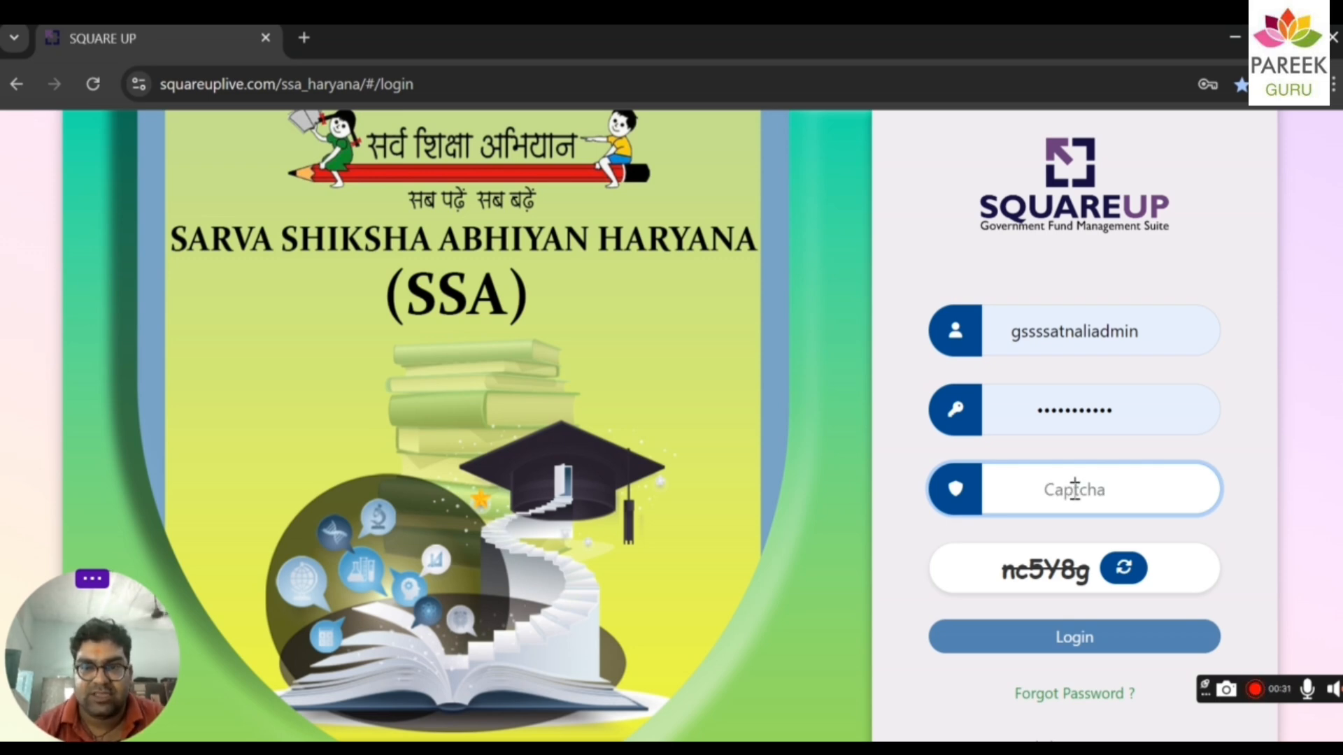
pyautogui.write('nc')
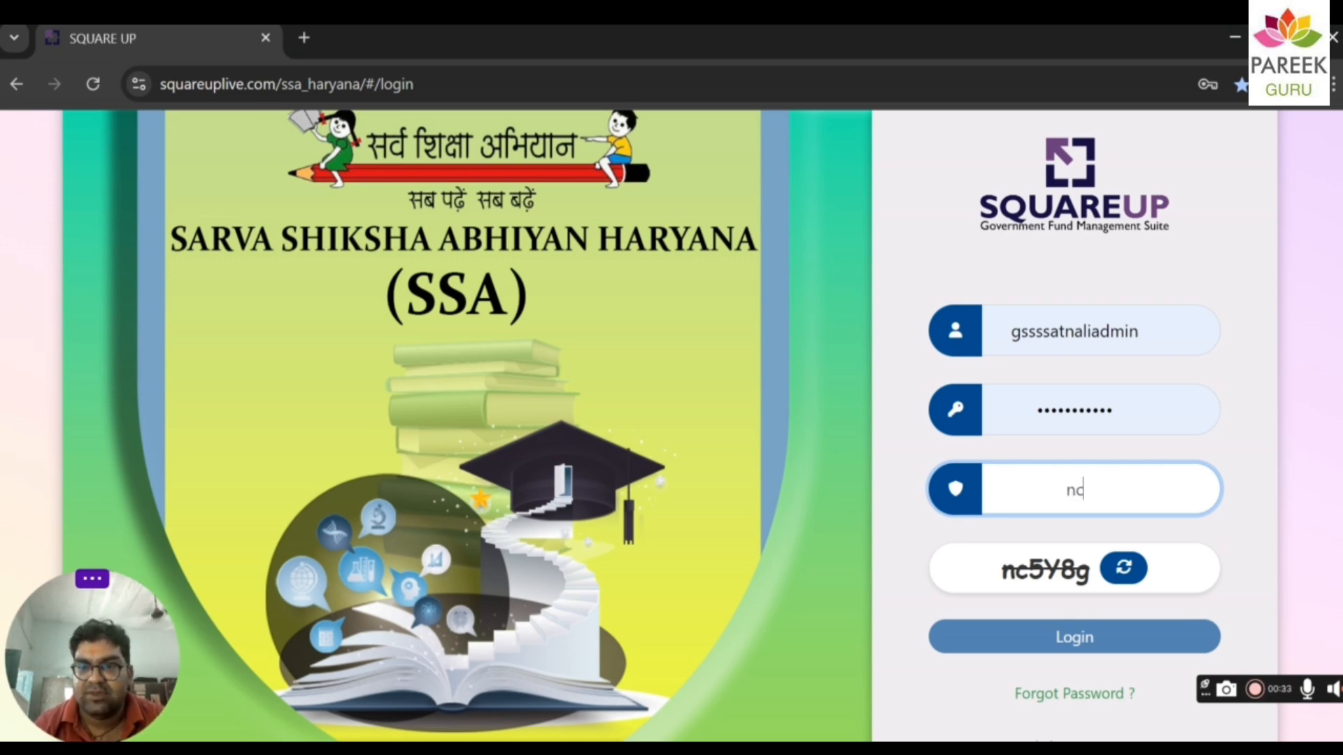
pyautogui.write('5Y')
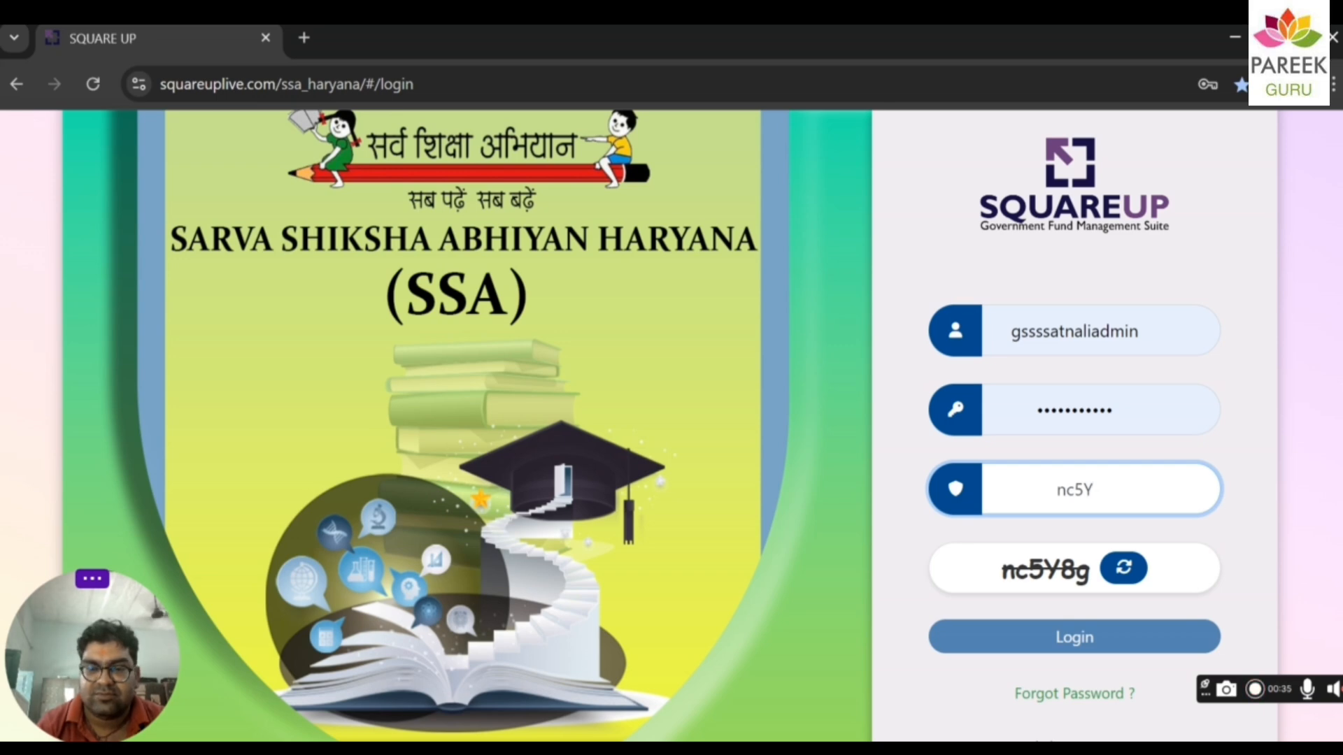
pyautogui.write('8g')
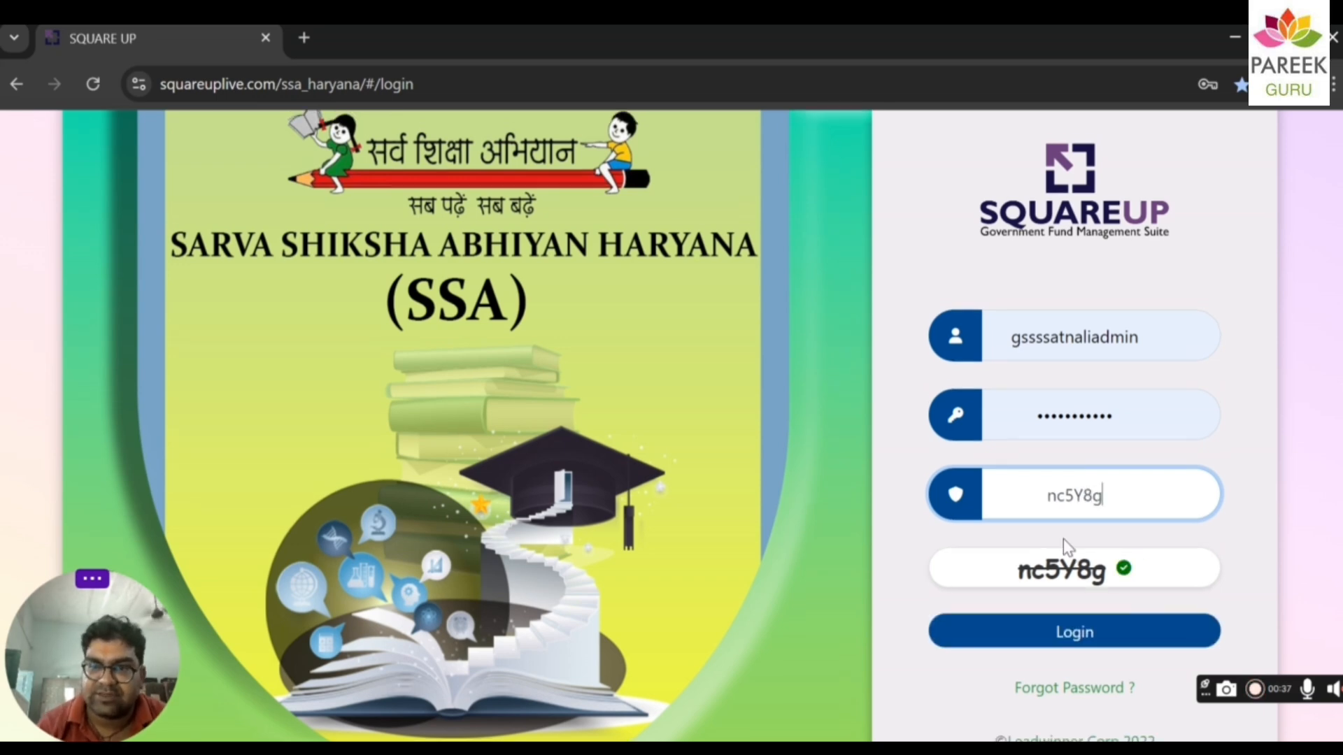
pyautogui.click(1081, 634)
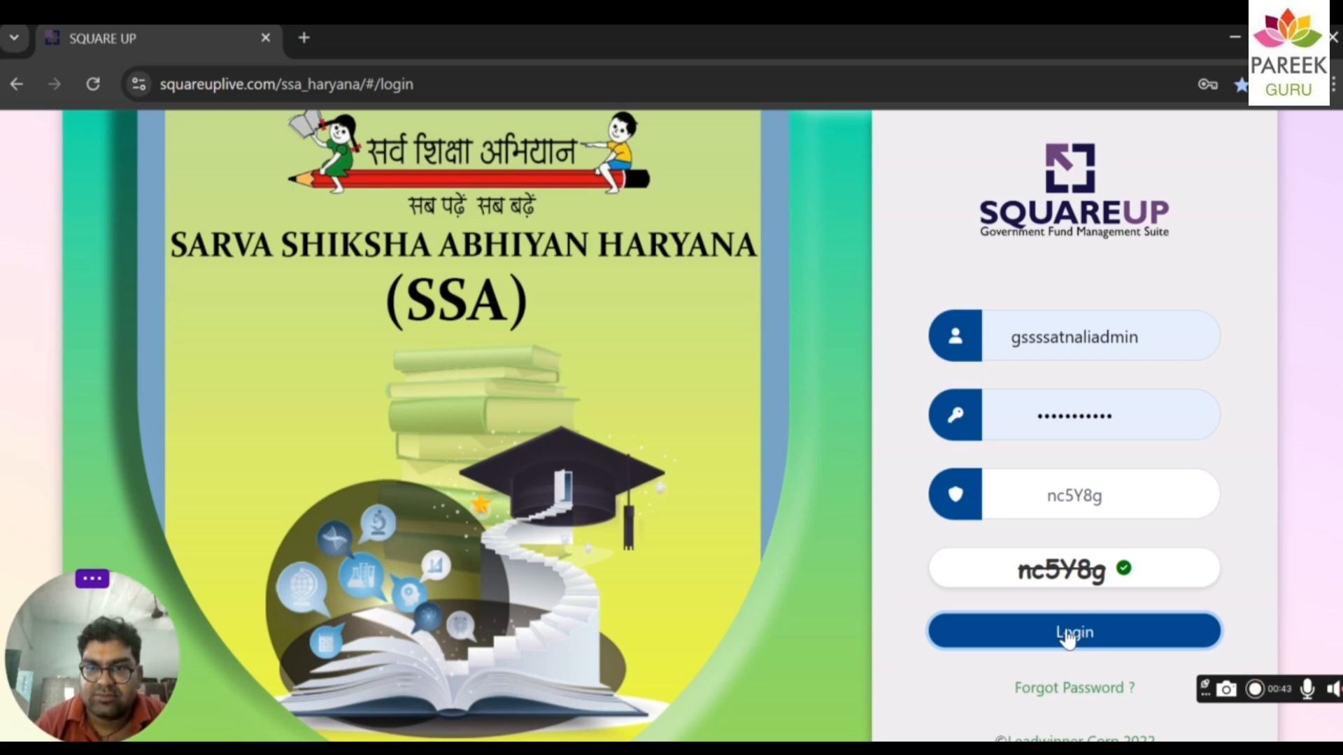
pyautogui.click(1068, 638)
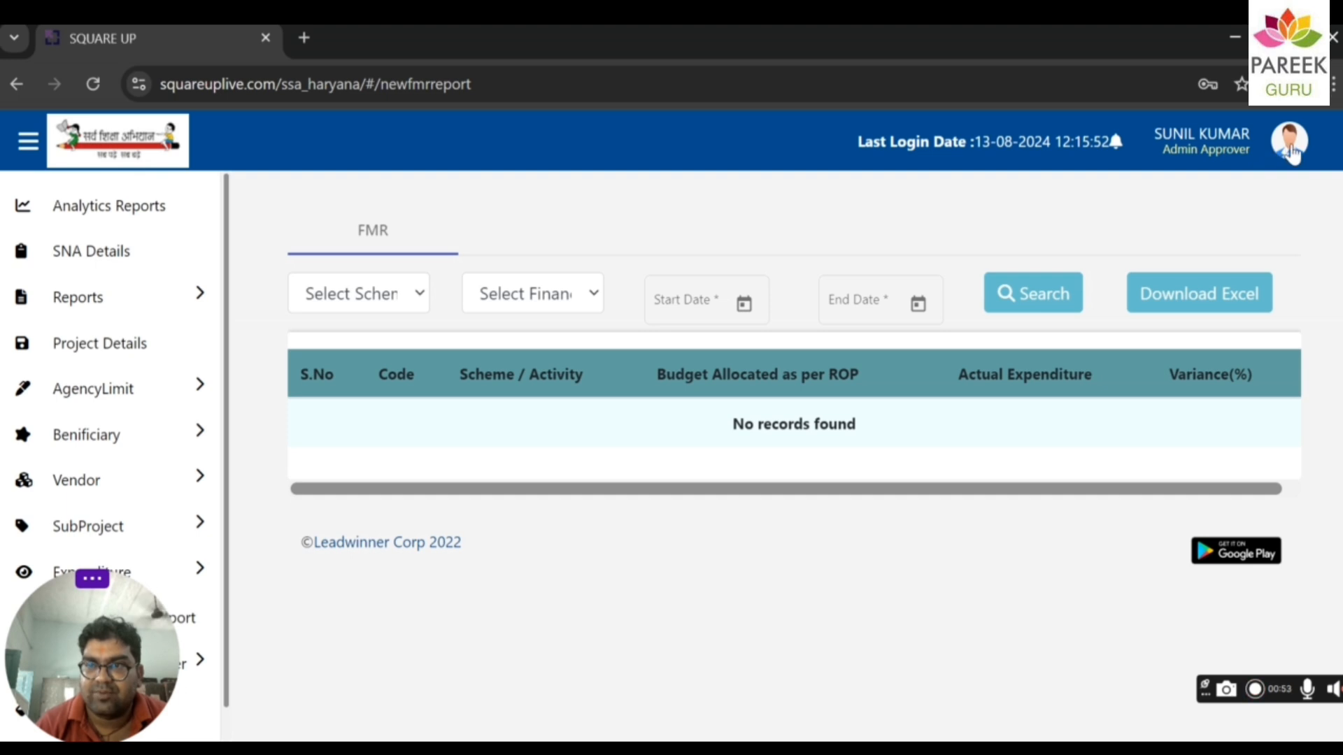
# - Go to Master Data, open the Setup approval list, and edit the Beneficiary approval flow
pyautogui.click(1291, 152)
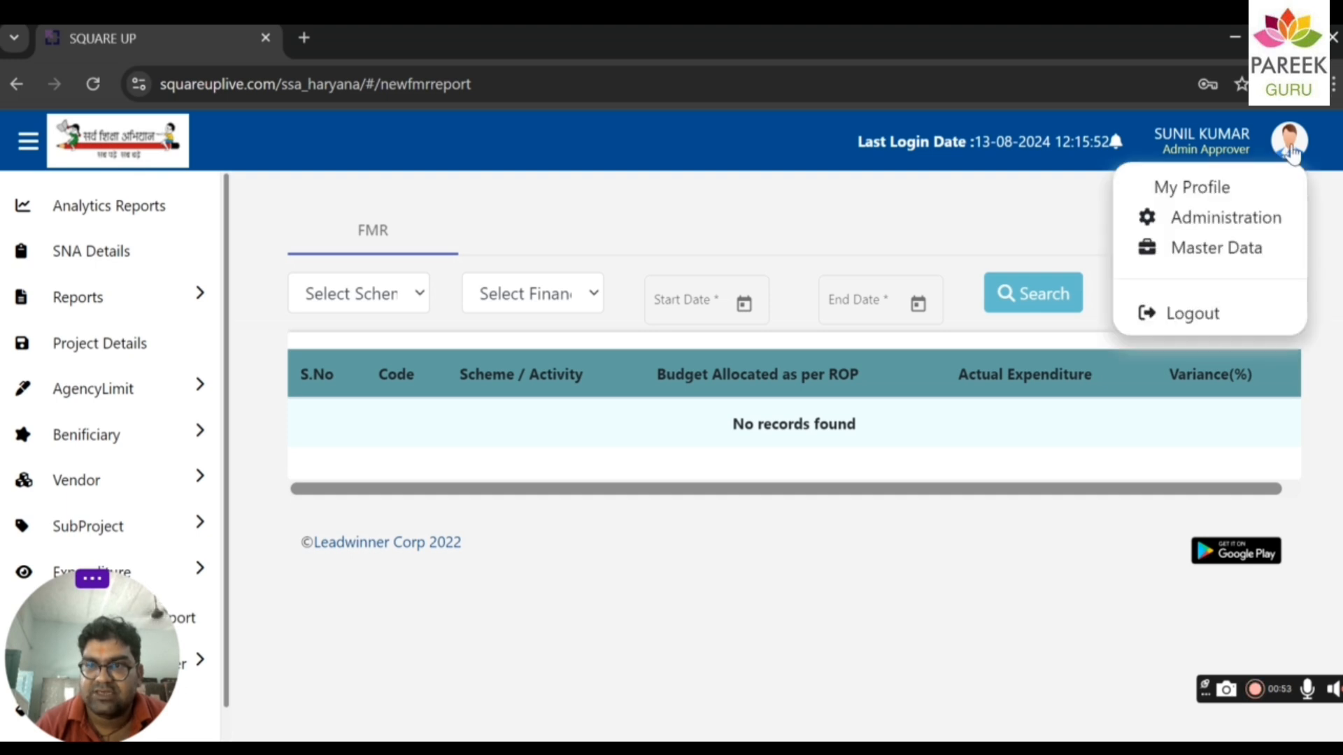
pyautogui.click(1208, 257)
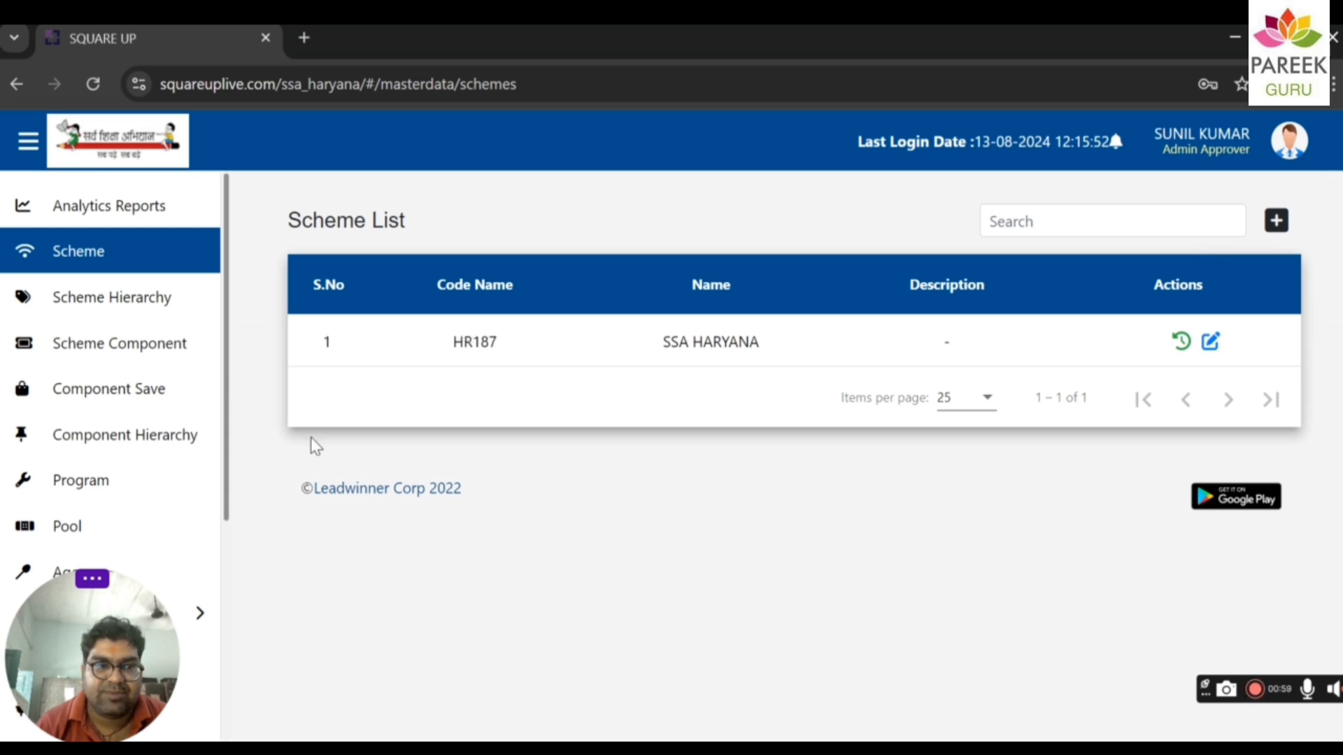
pyautogui.moveTo(93, 577); pyautogui.dragTo(1226, 596)
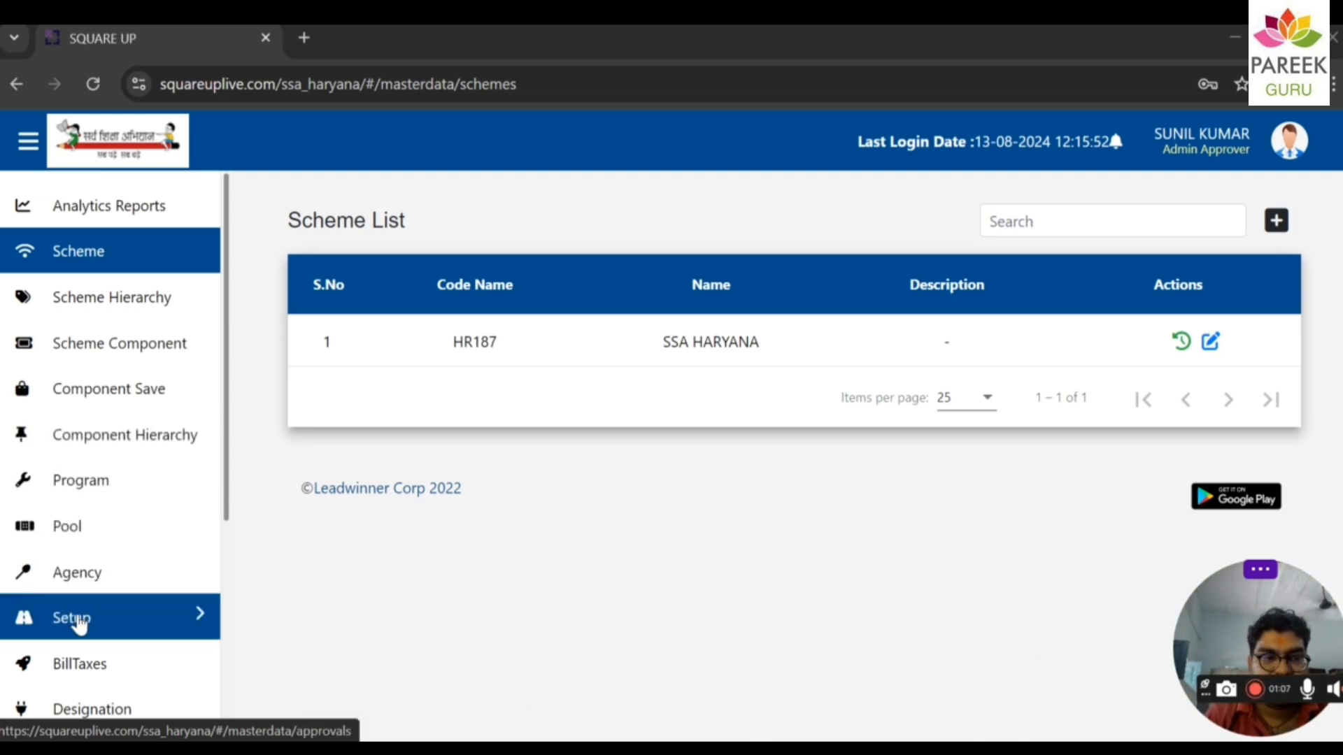
pyautogui.click(63, 628)
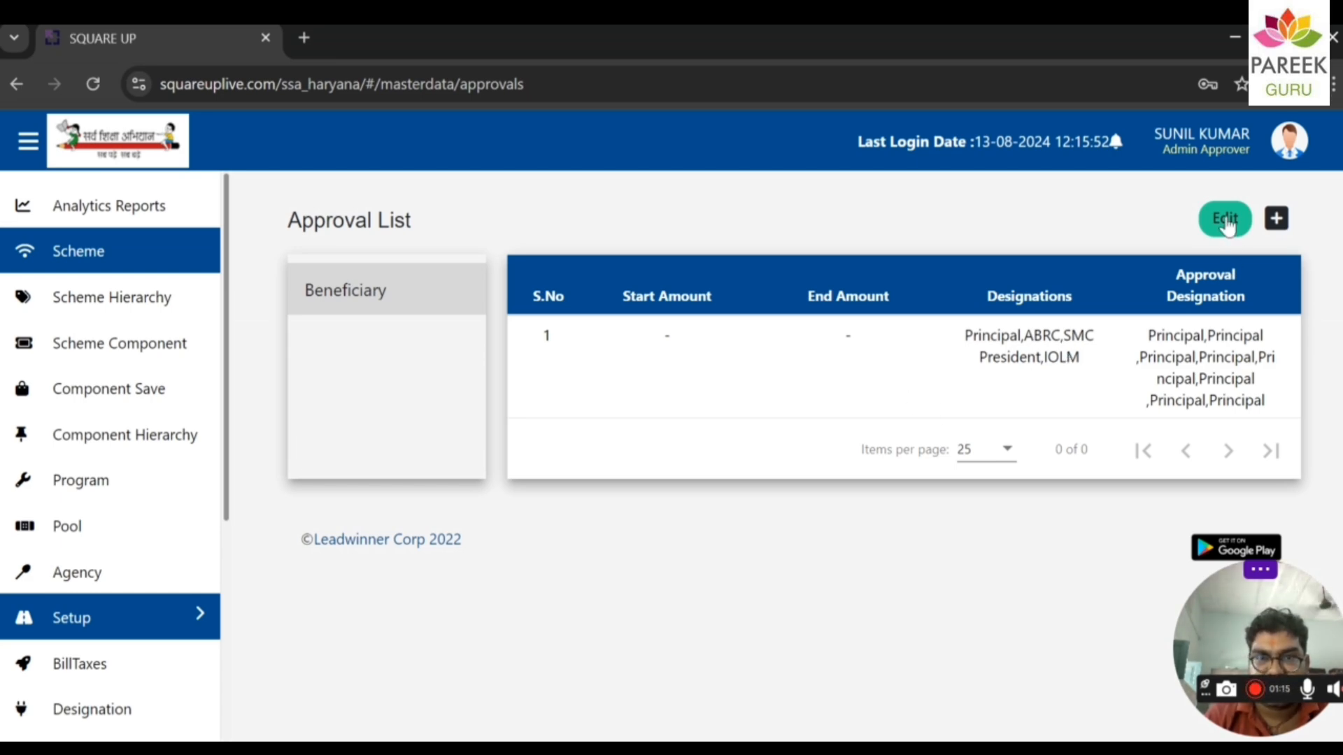
pyautogui.click(1226, 222)
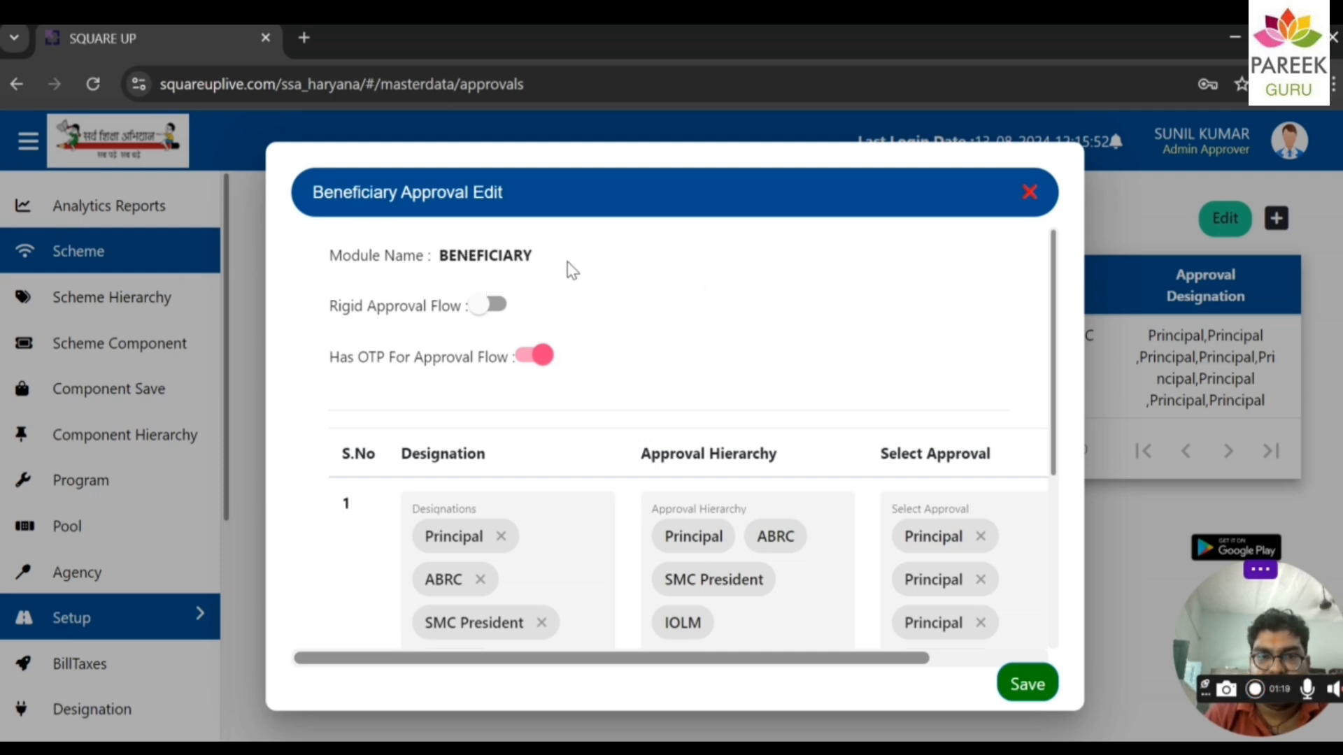
# - Inspect the Beneficiary approval flow in its Edit dialog, then close it without saving
pyautogui.scroll(-2, 1053, 442)
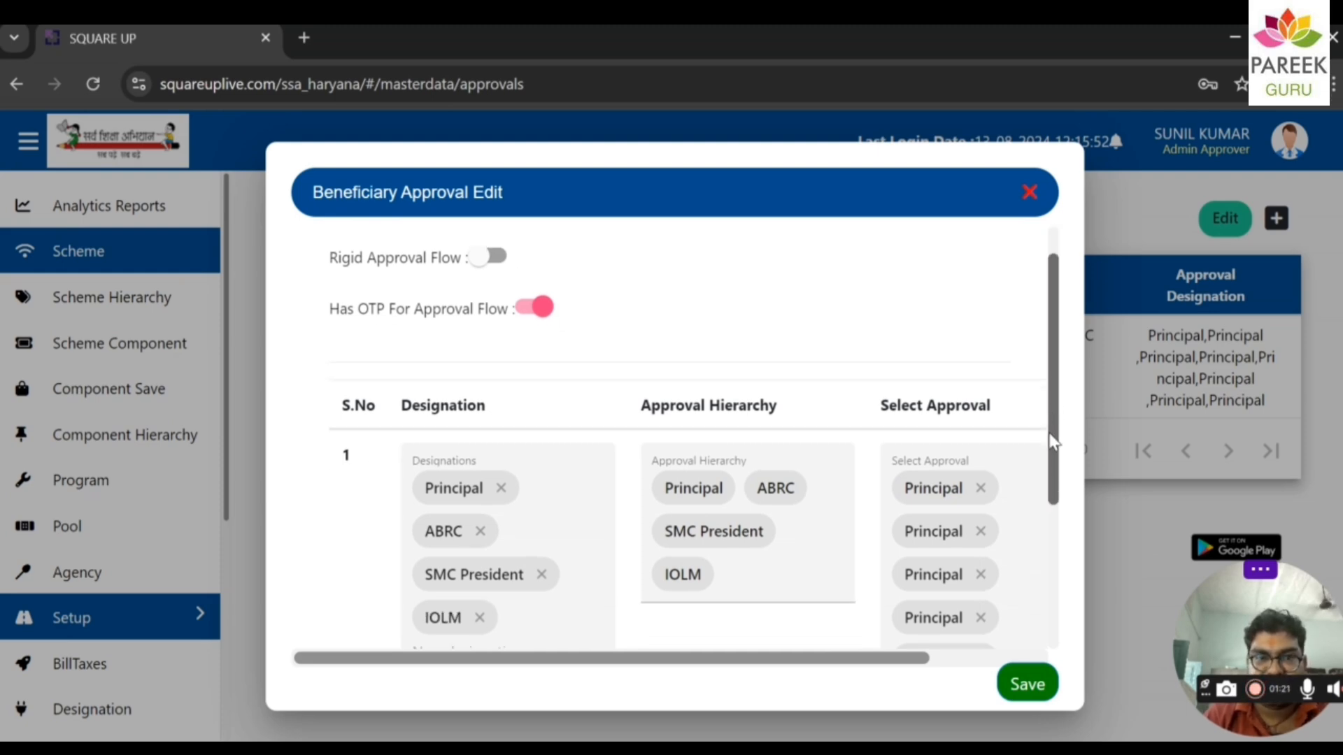
pyautogui.scroll(-2, 1053, 442)
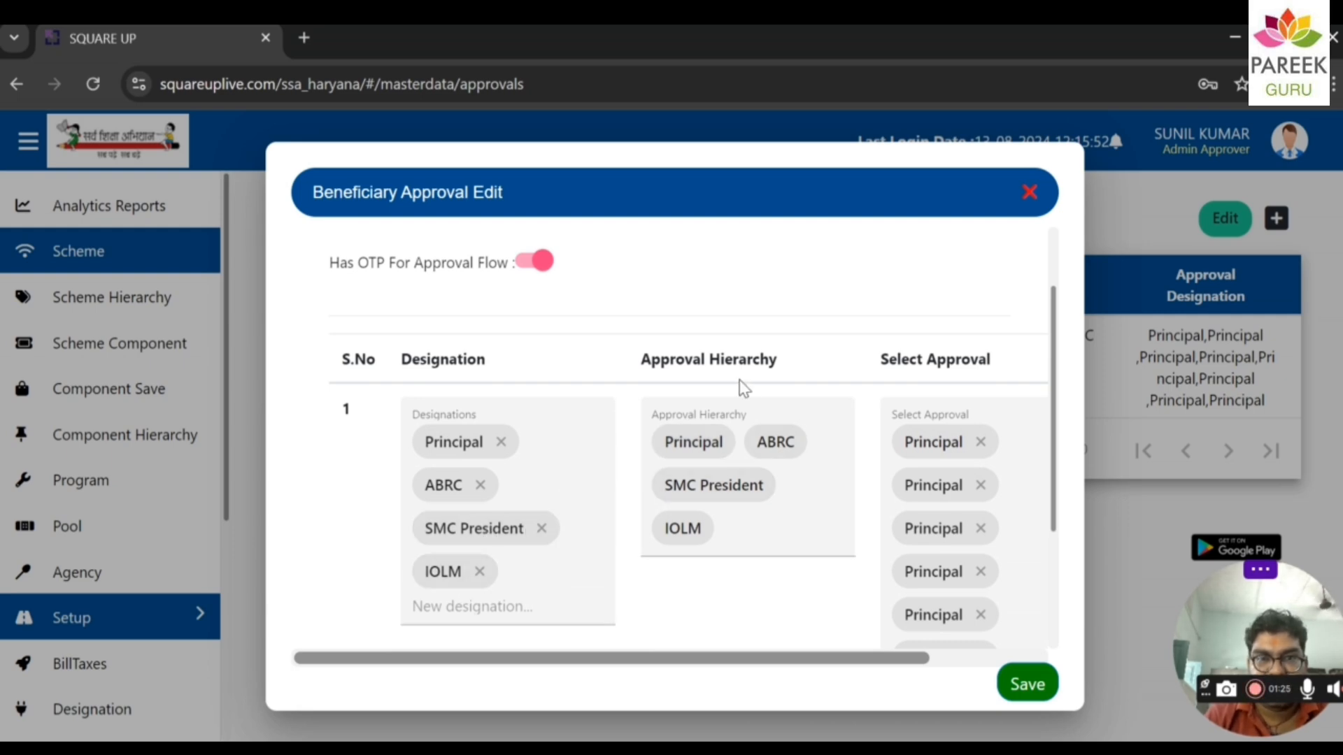
pyautogui.click(772, 448)
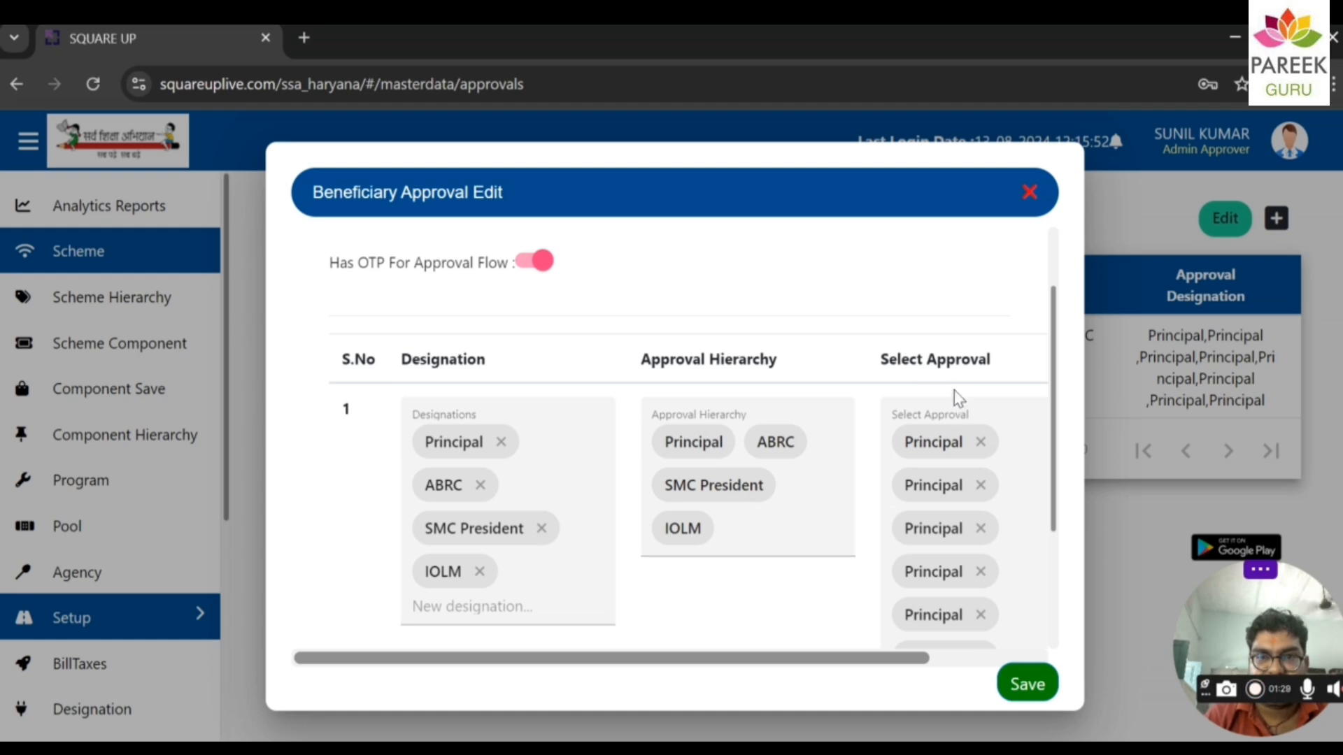
pyautogui.moveTo(808, 660); pyautogui.dragTo(938, 657)
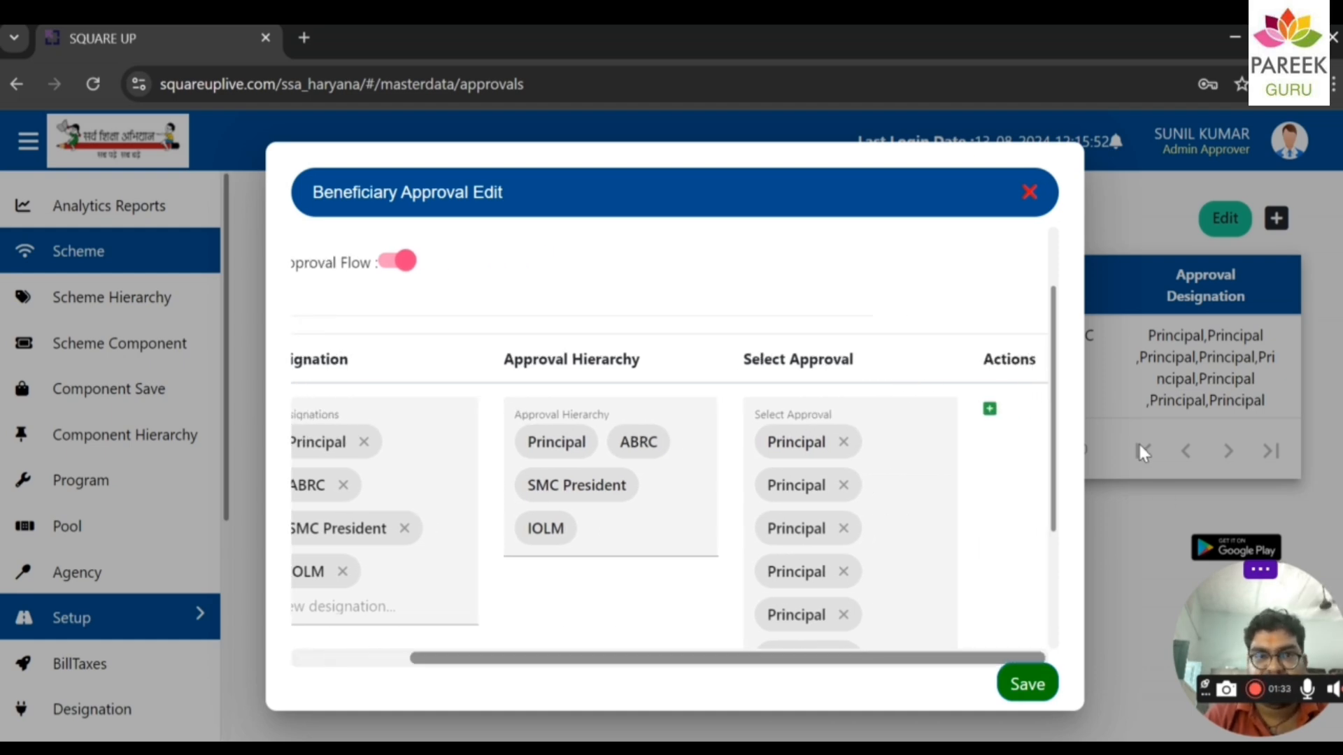
pyautogui.moveTo(775, 661); pyautogui.dragTo(540, 676)
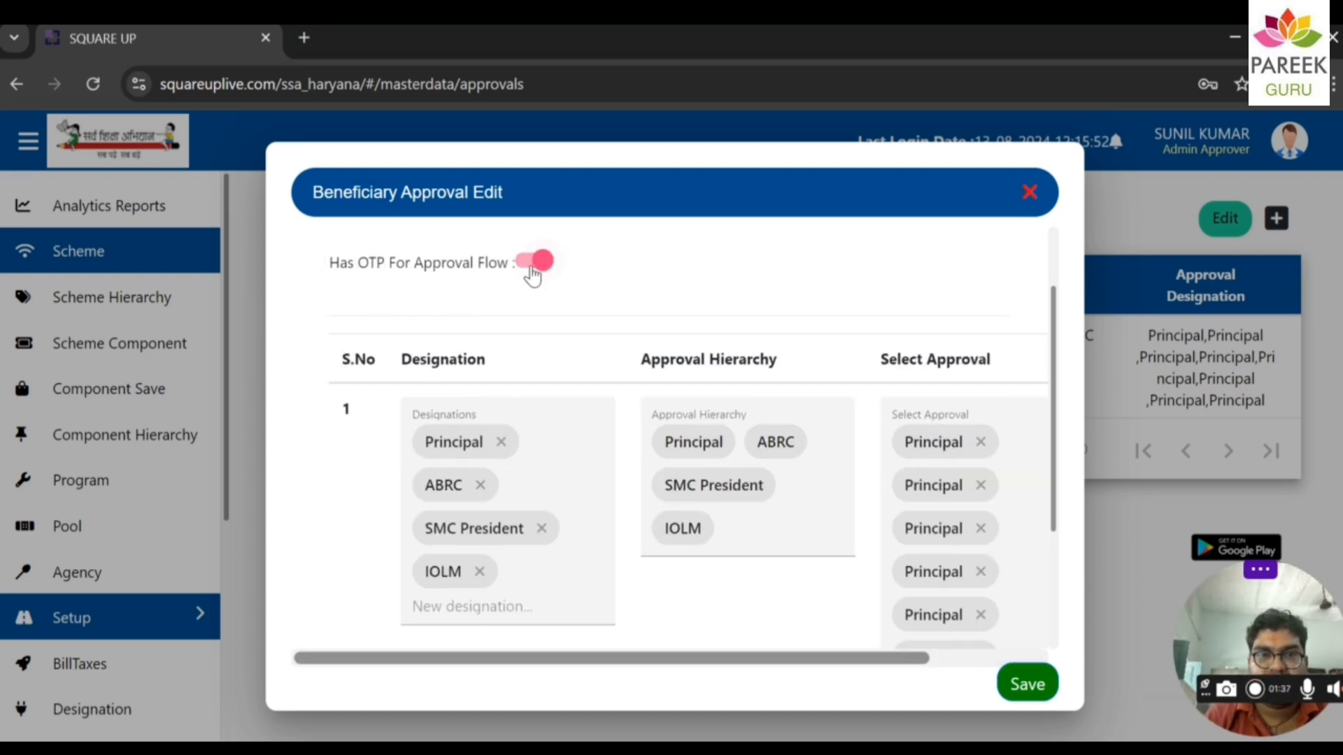
pyautogui.click(1029, 192)
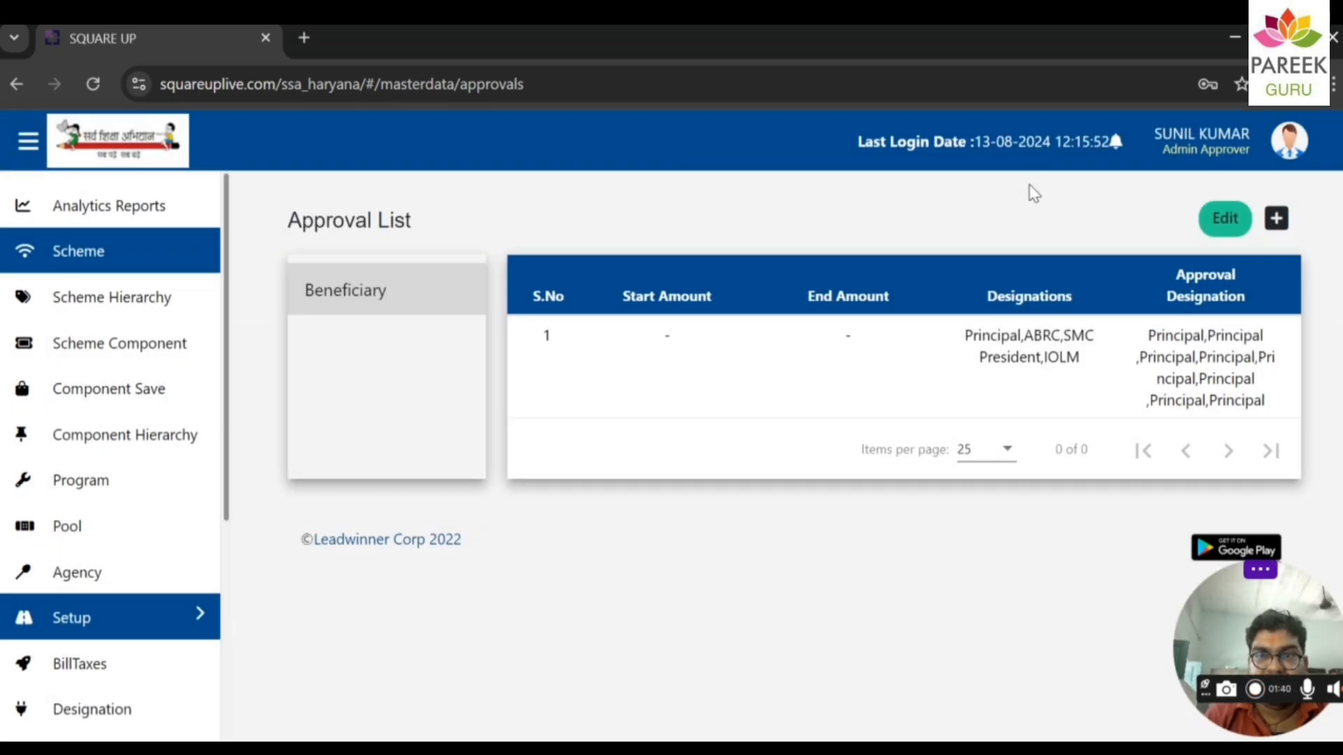
# - Start a new approval flow for the VENDOR module with OTP required
pyautogui.click(1276, 220)
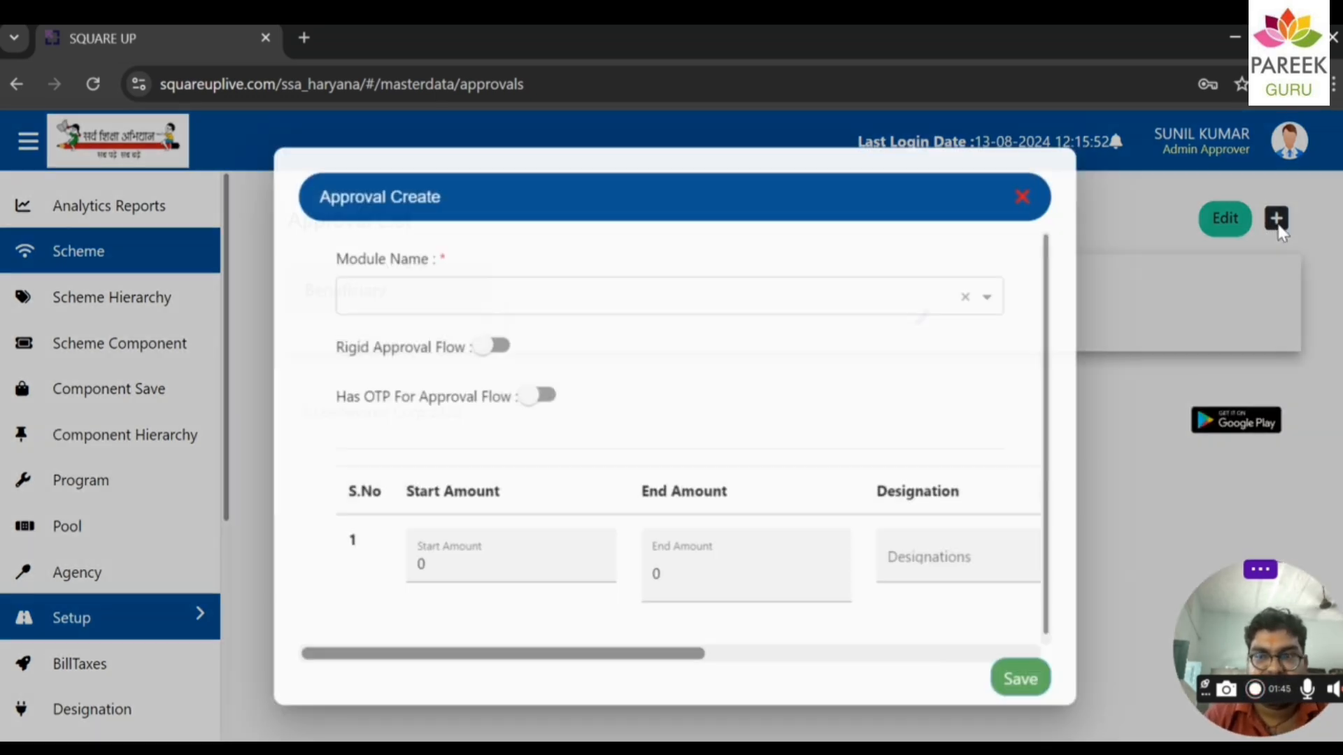
pyautogui.click(578, 303)
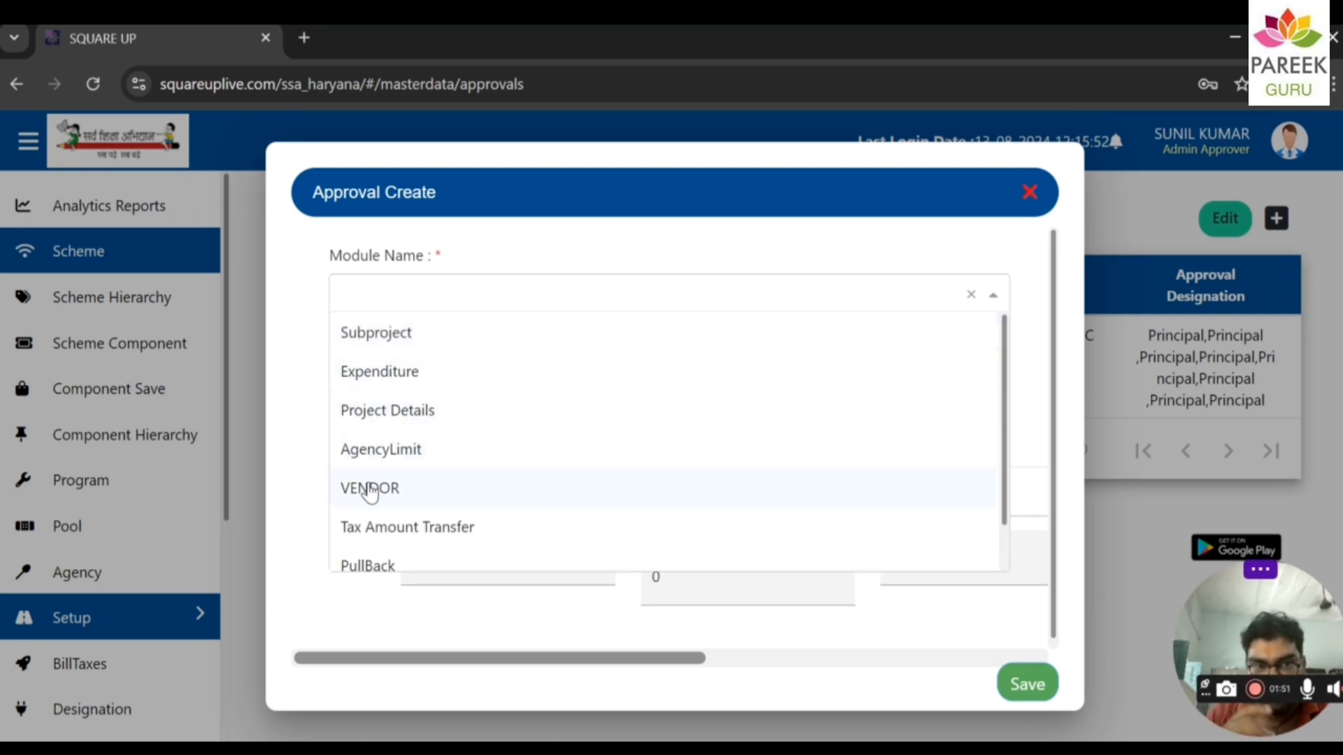
pyautogui.click(370, 488)
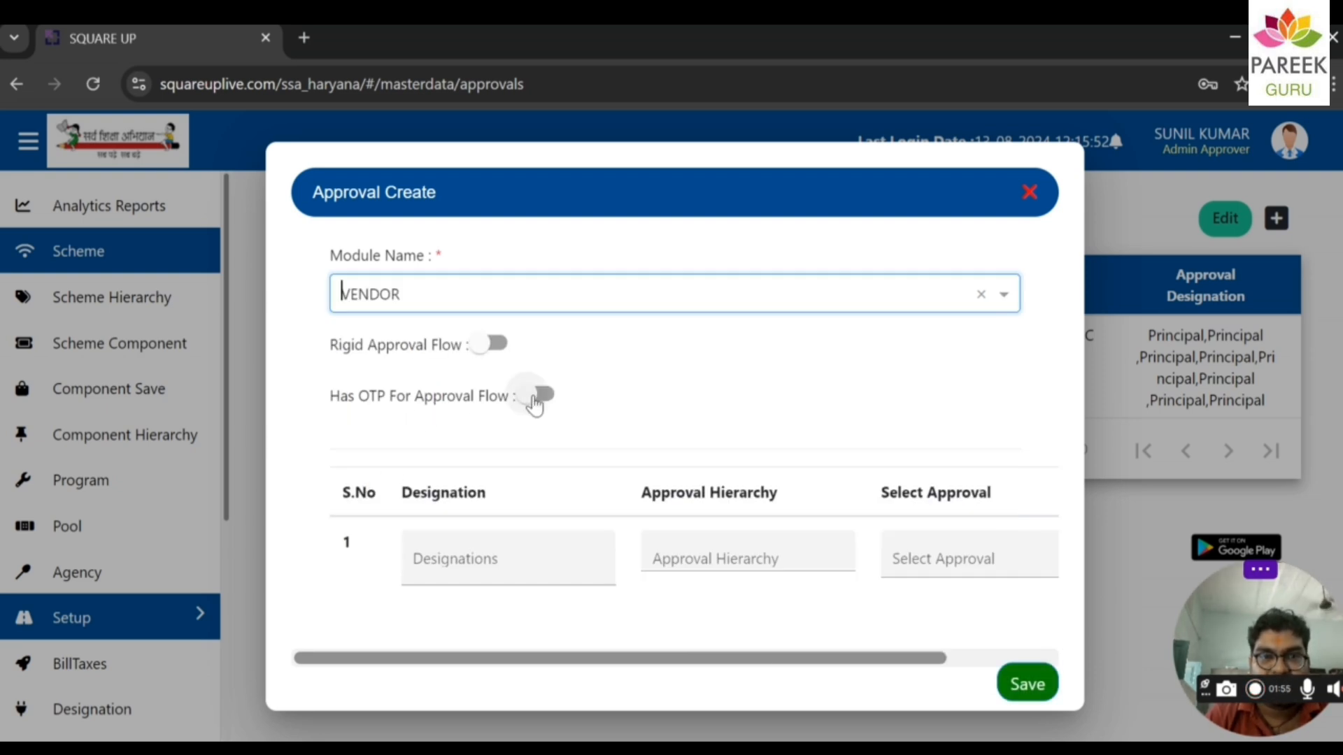
pyautogui.click(543, 399)
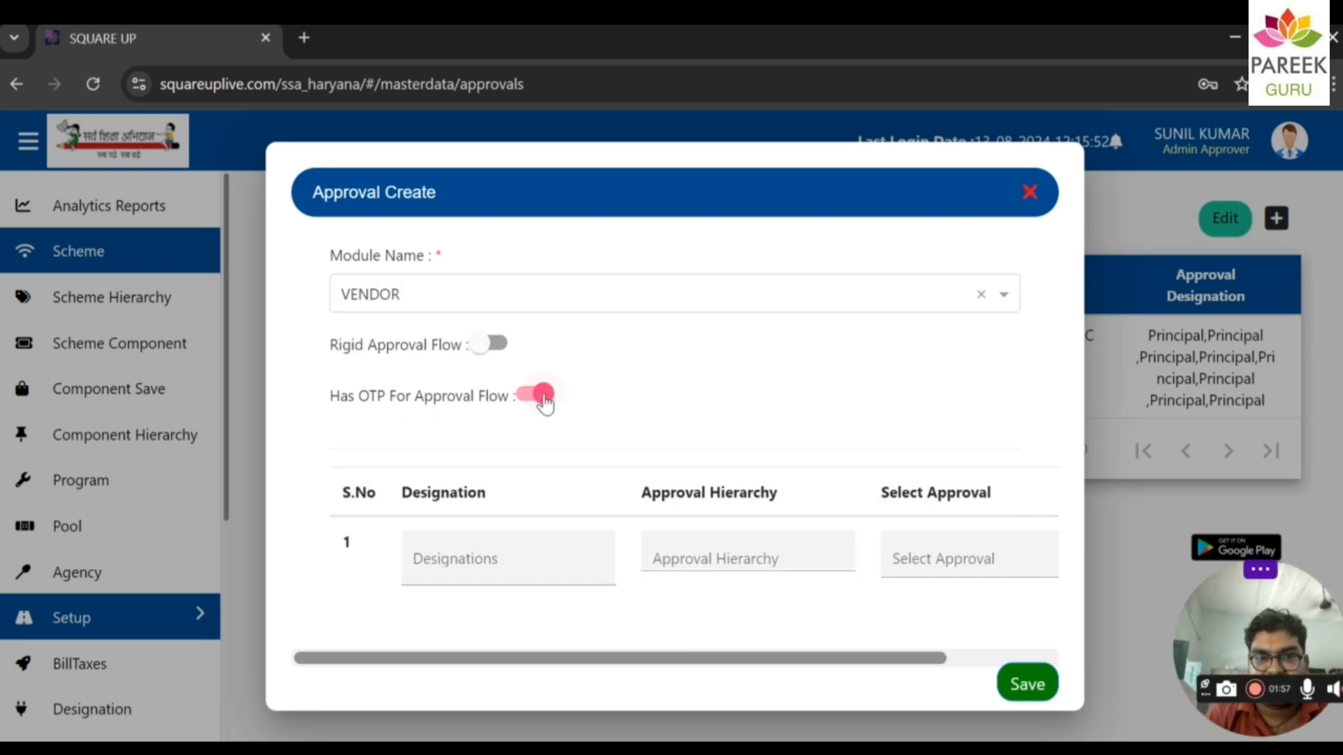
# - Add PRINCIPAL and ABRC as designations, clearing the leftover search text
pyautogui.click(478, 558)
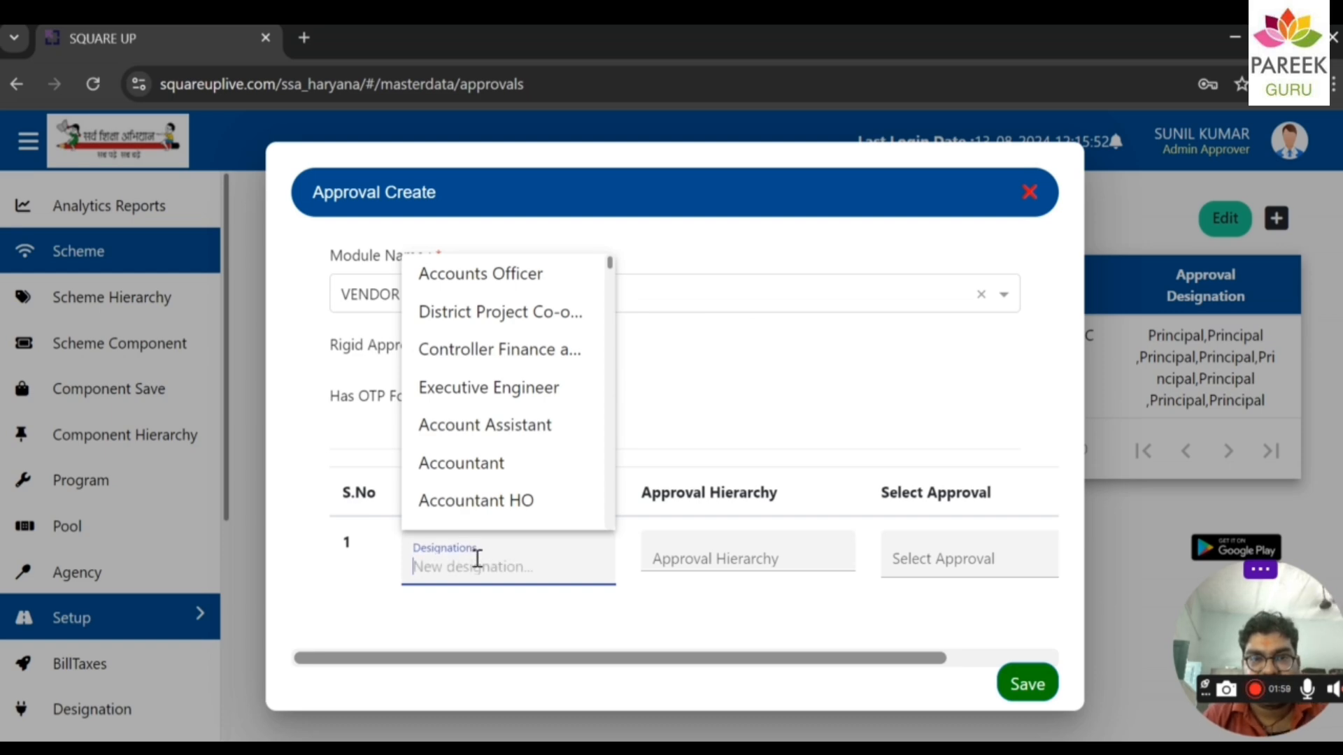
pyautogui.write('principal')
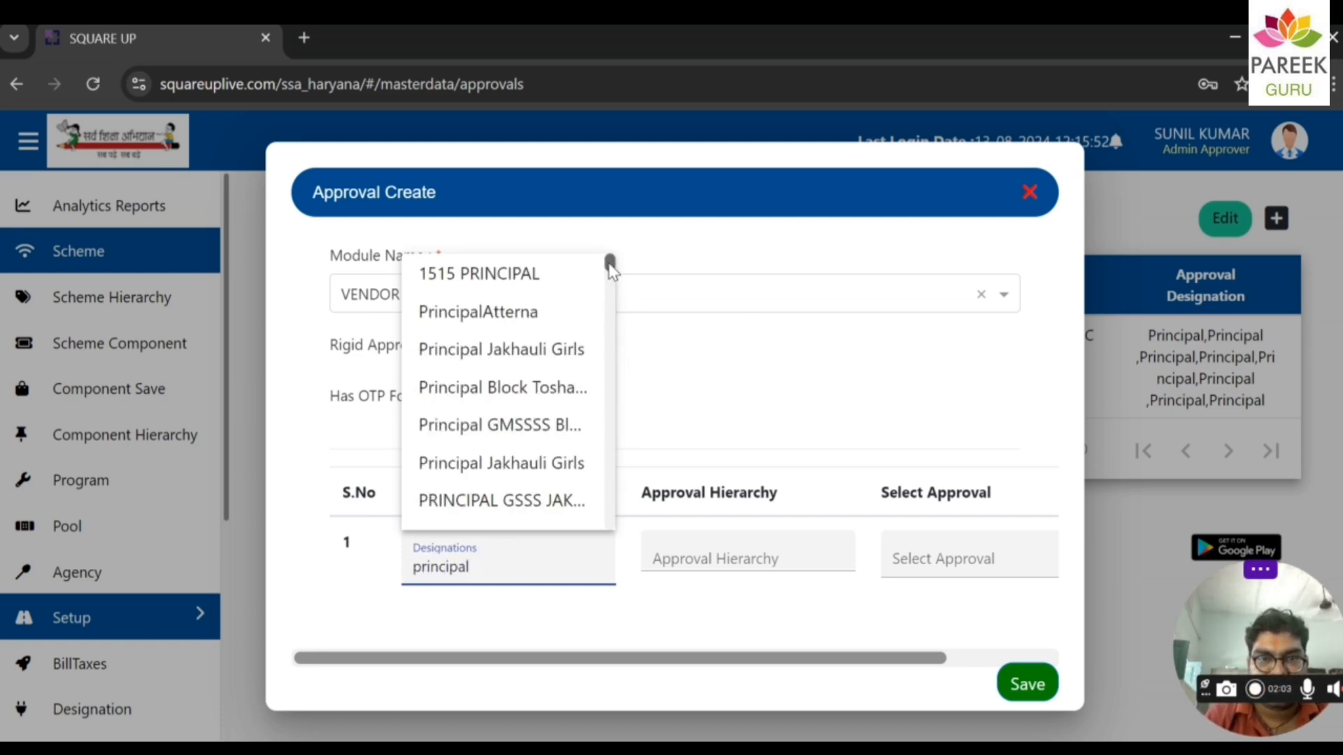
pyautogui.moveTo(610, 269); pyautogui.dragTo(611, 301)
pyautogui.click(501, 310)
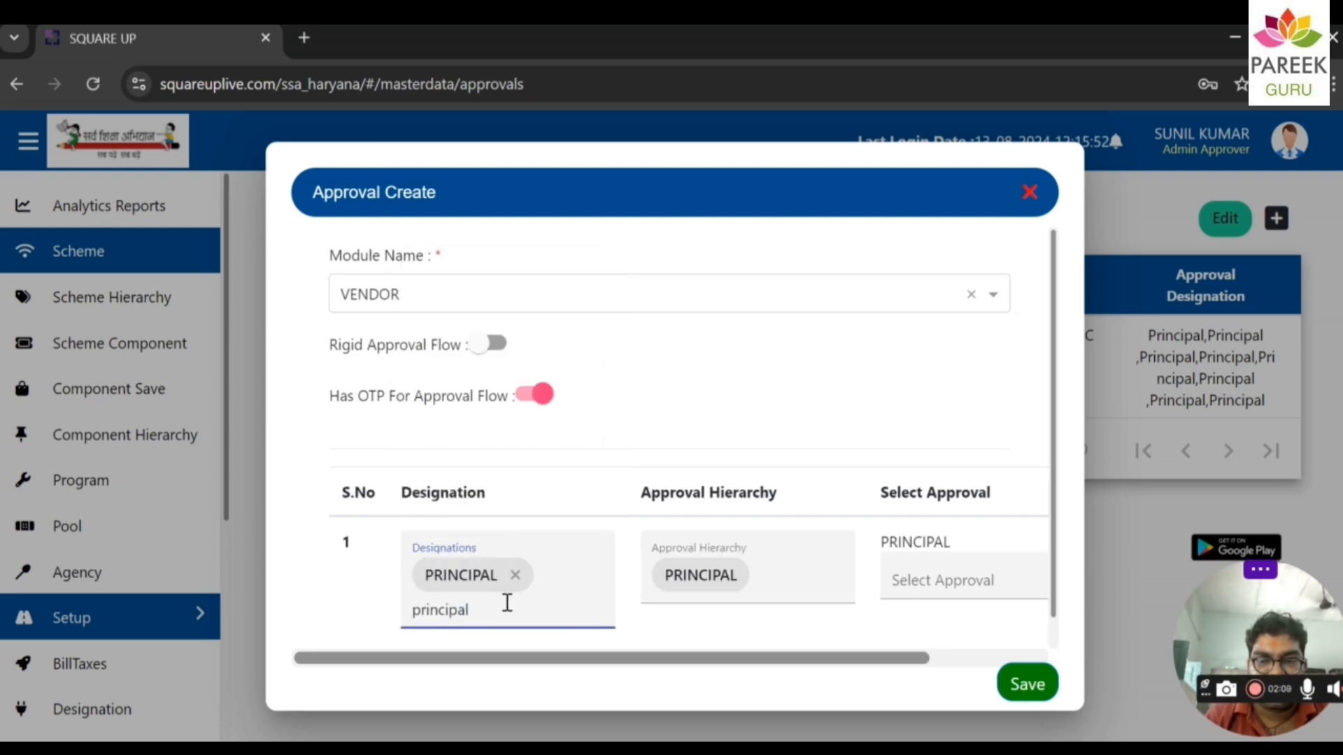
pyautogui.press('BackSpace')
pyautogui.press('BackSpace')
pyautogui.press('BackSpace')
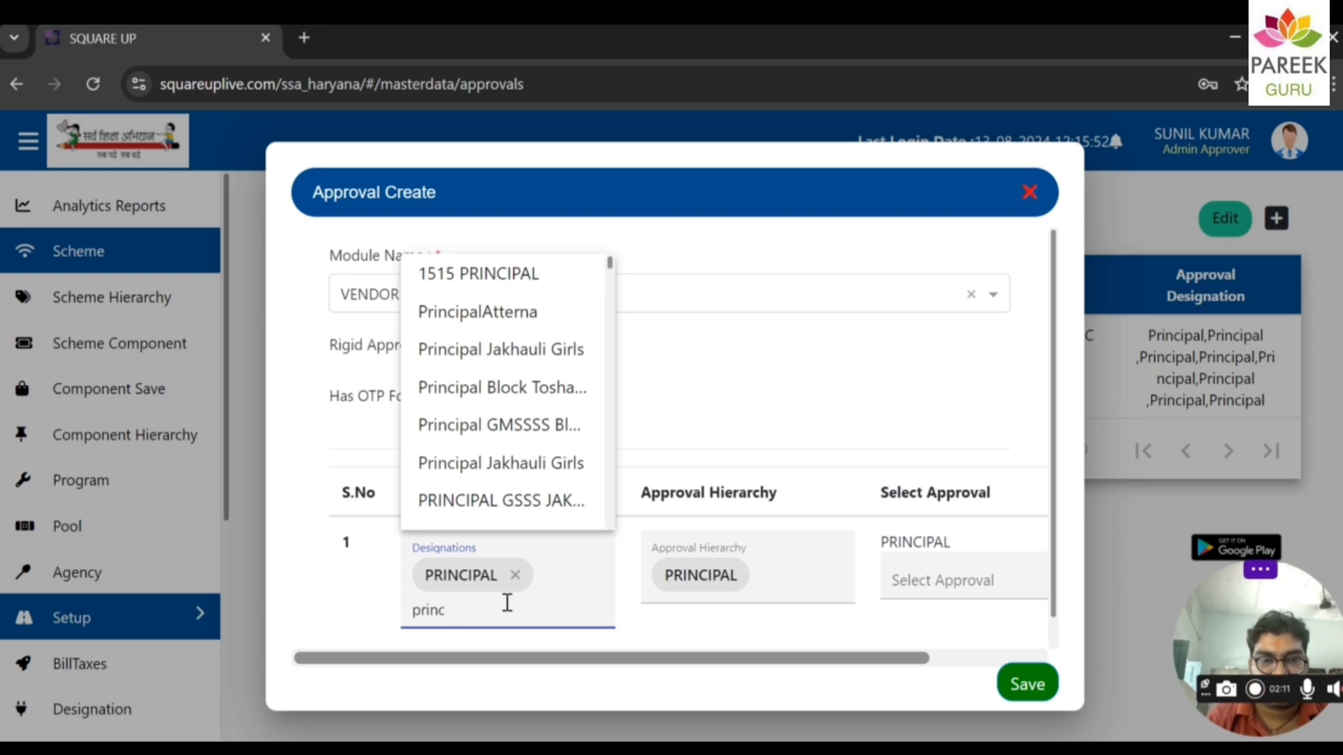
pyautogui.press('BackSpace')
pyautogui.press('BackSpace')
pyautogui.press('BackSpace')
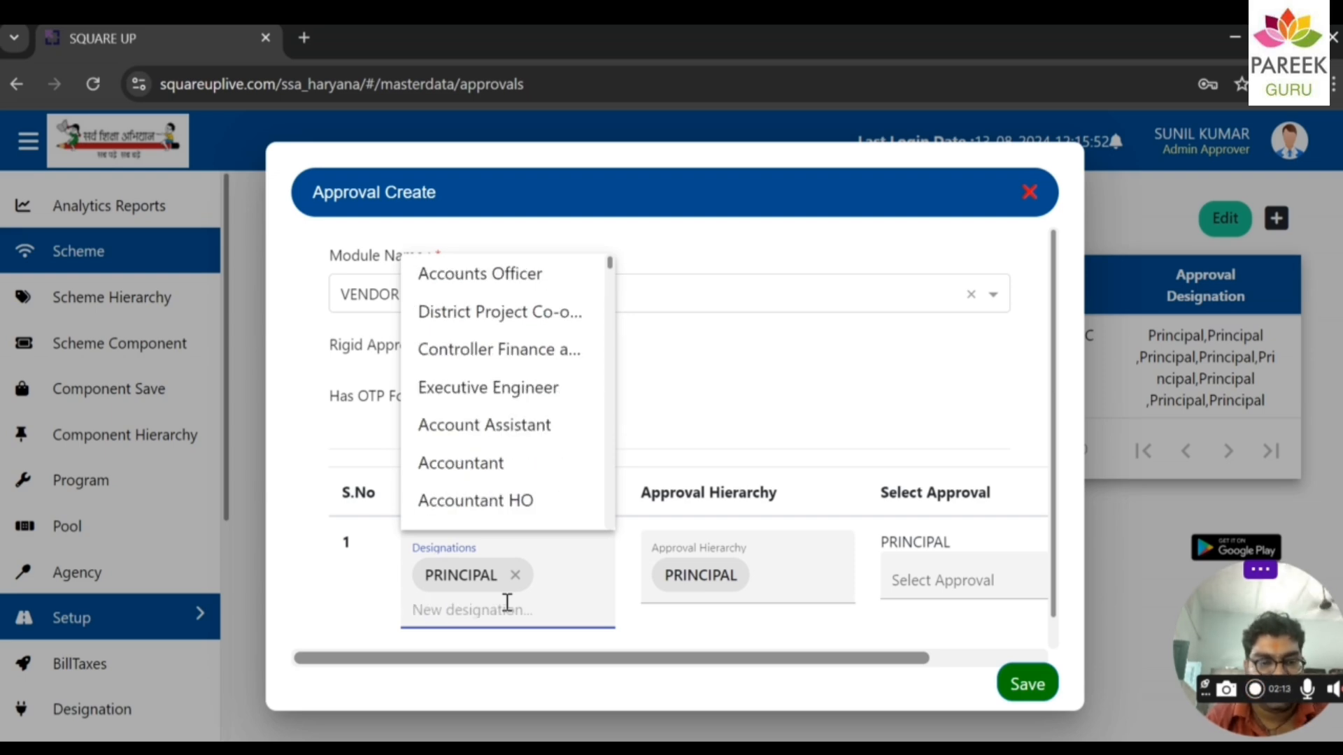
pyautogui.write('abrc')
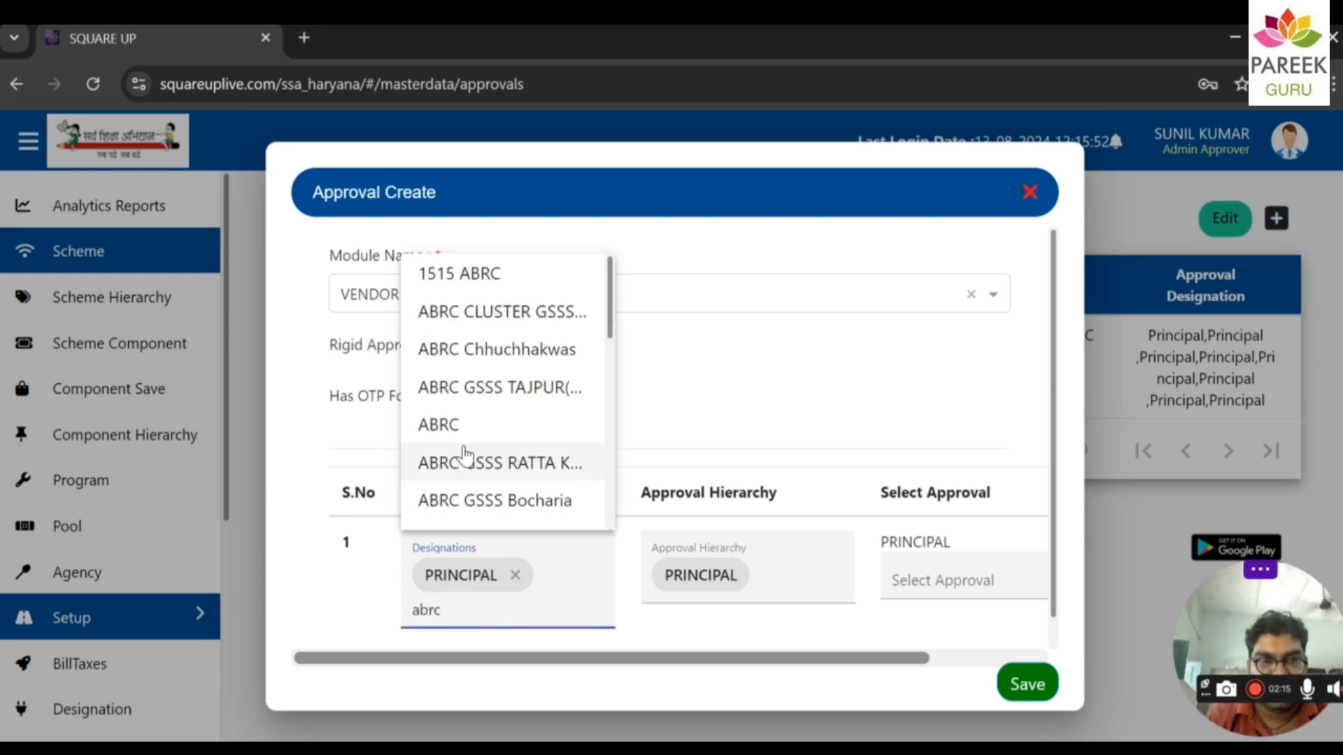
pyautogui.click(446, 425)
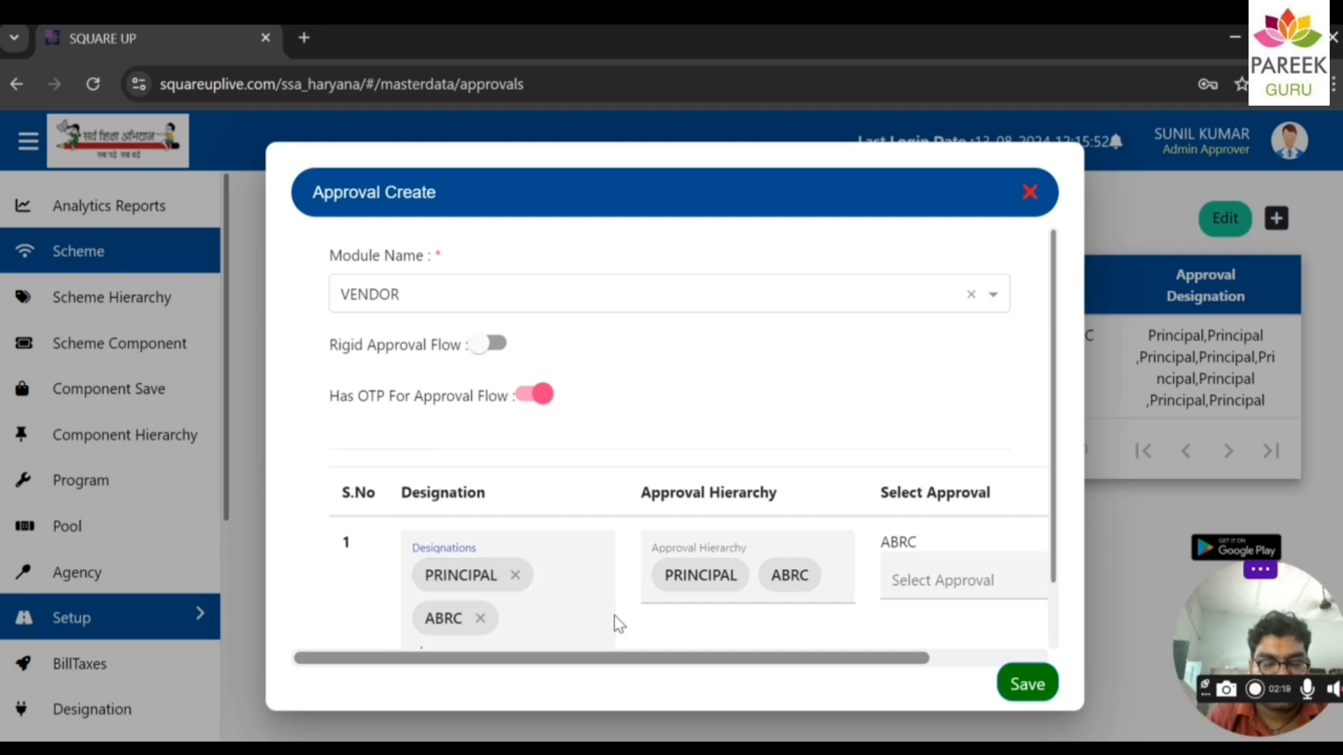
pyautogui.write('abrcsmc')
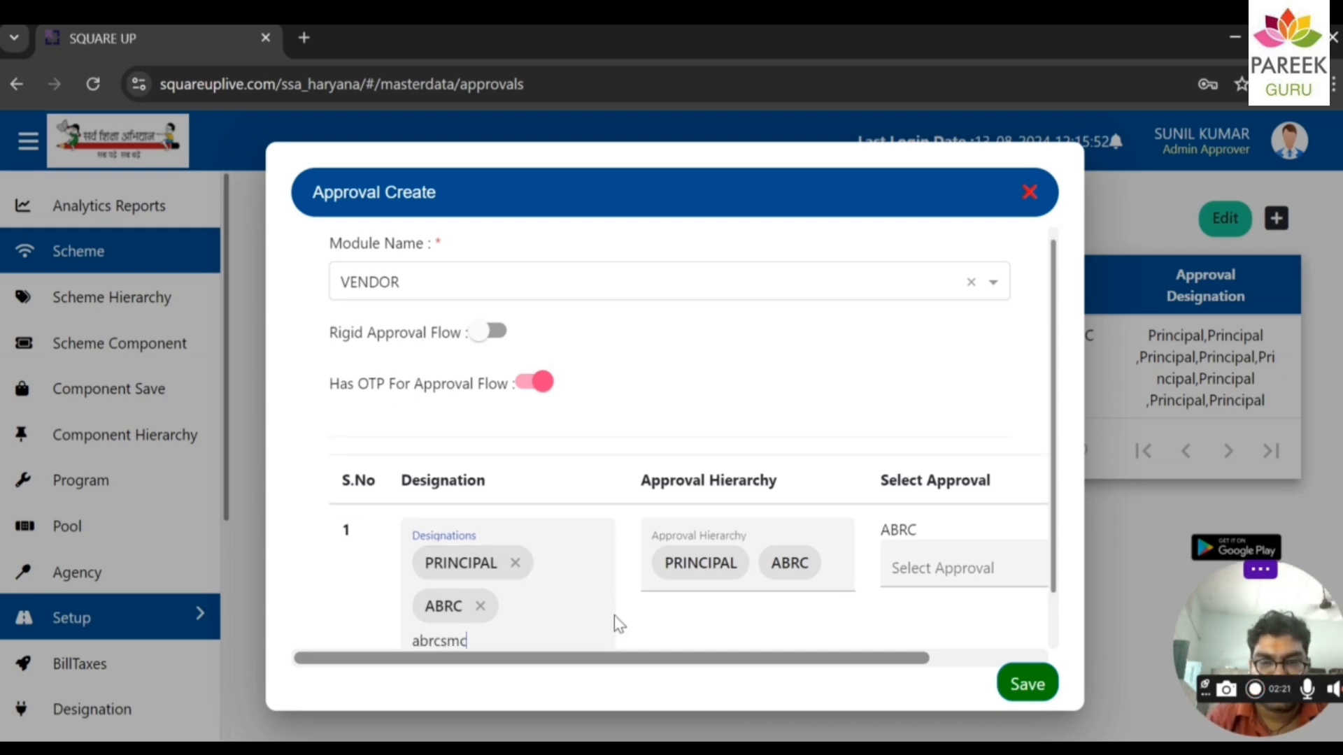
pyautogui.press('BackSpace')
pyautogui.press('BackSpace')
pyautogui.press('BackSpace')
pyautogui.press('BackSpace')
pyautogui.press('BackSpace')
pyautogui.press('BackSpace')
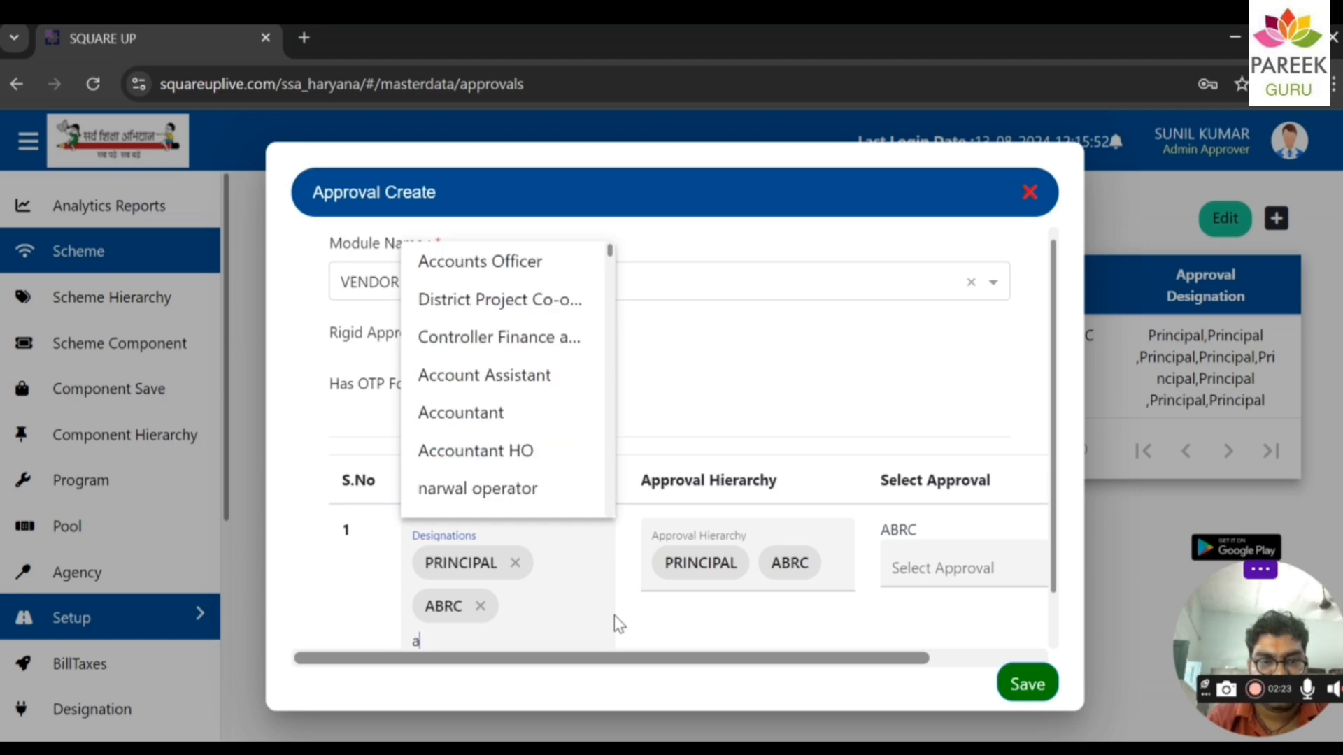
pyautogui.press('BackSpace')
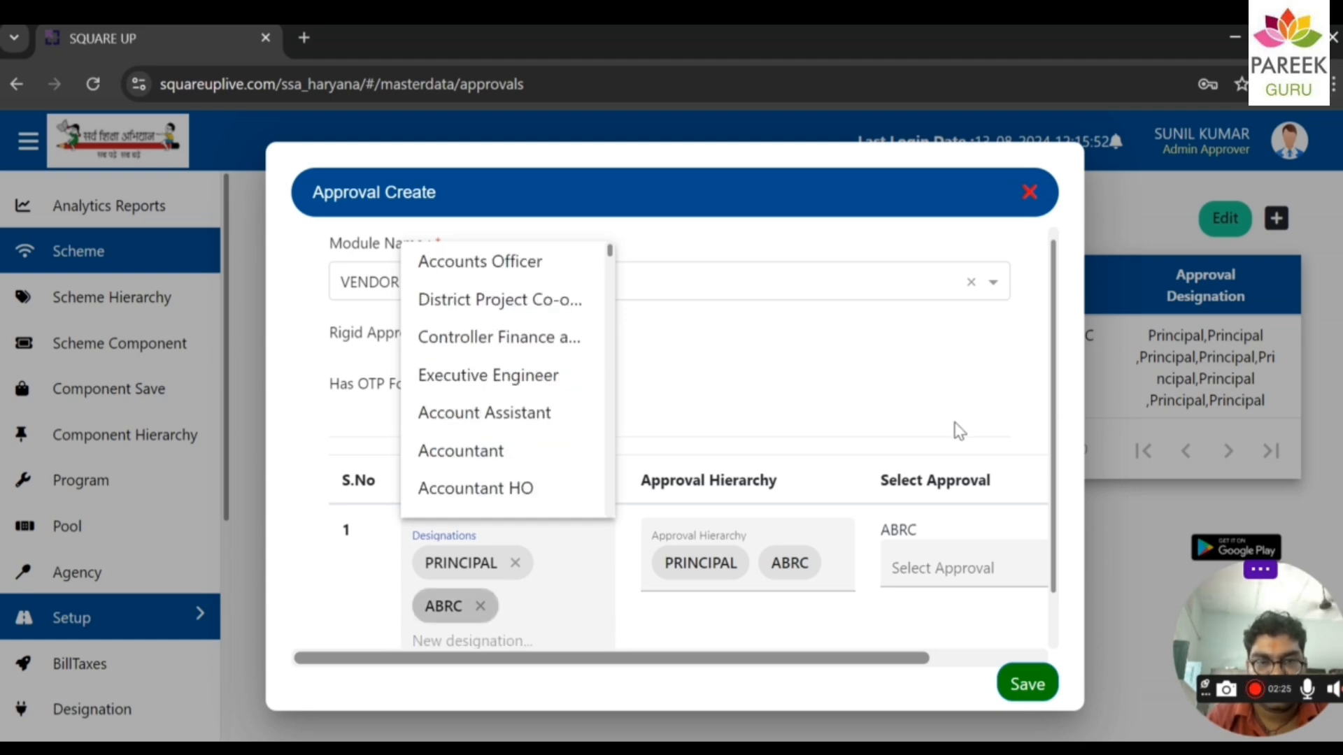
pyautogui.scroll(-1, 1054, 522)
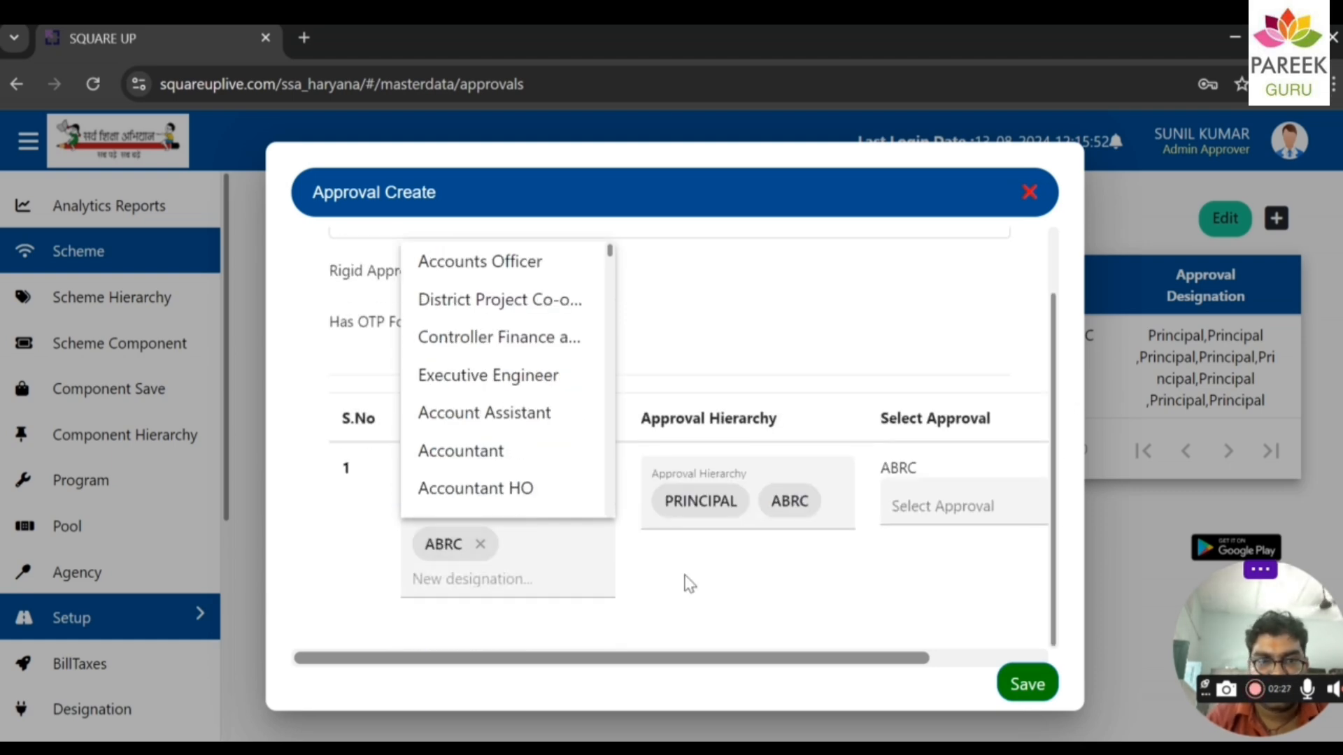
# - Add SMC President and IOLM to the VENDOR flow's designations
pyautogui.click(550, 578)
pyautogui.write('sm')
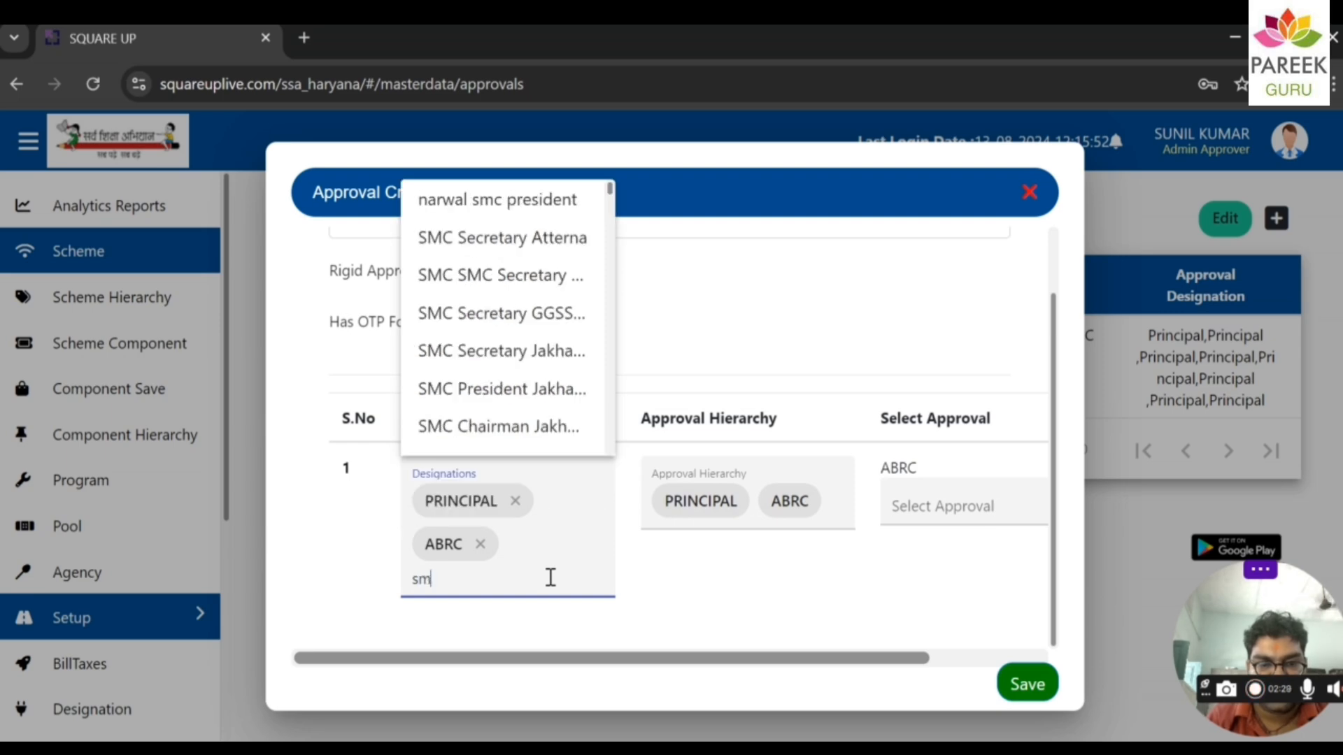
pyautogui.write('c president')
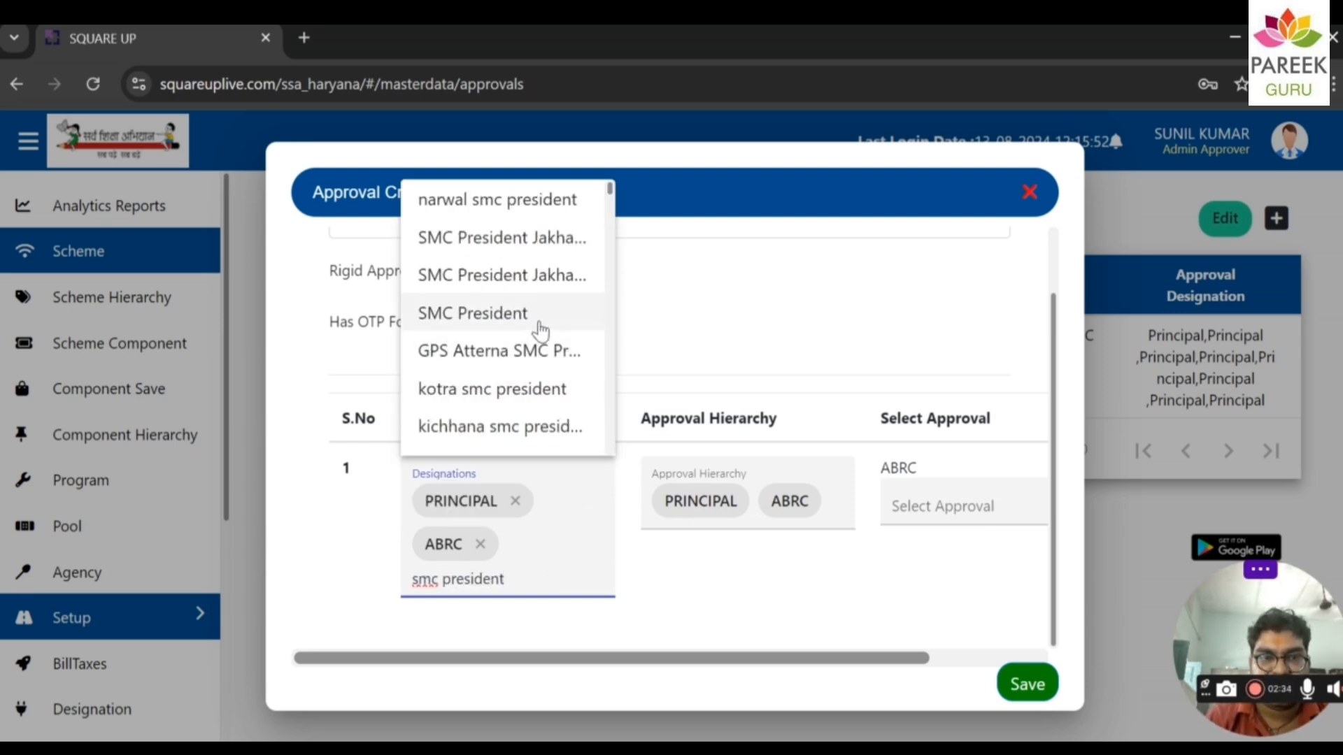
pyautogui.click(540, 329)
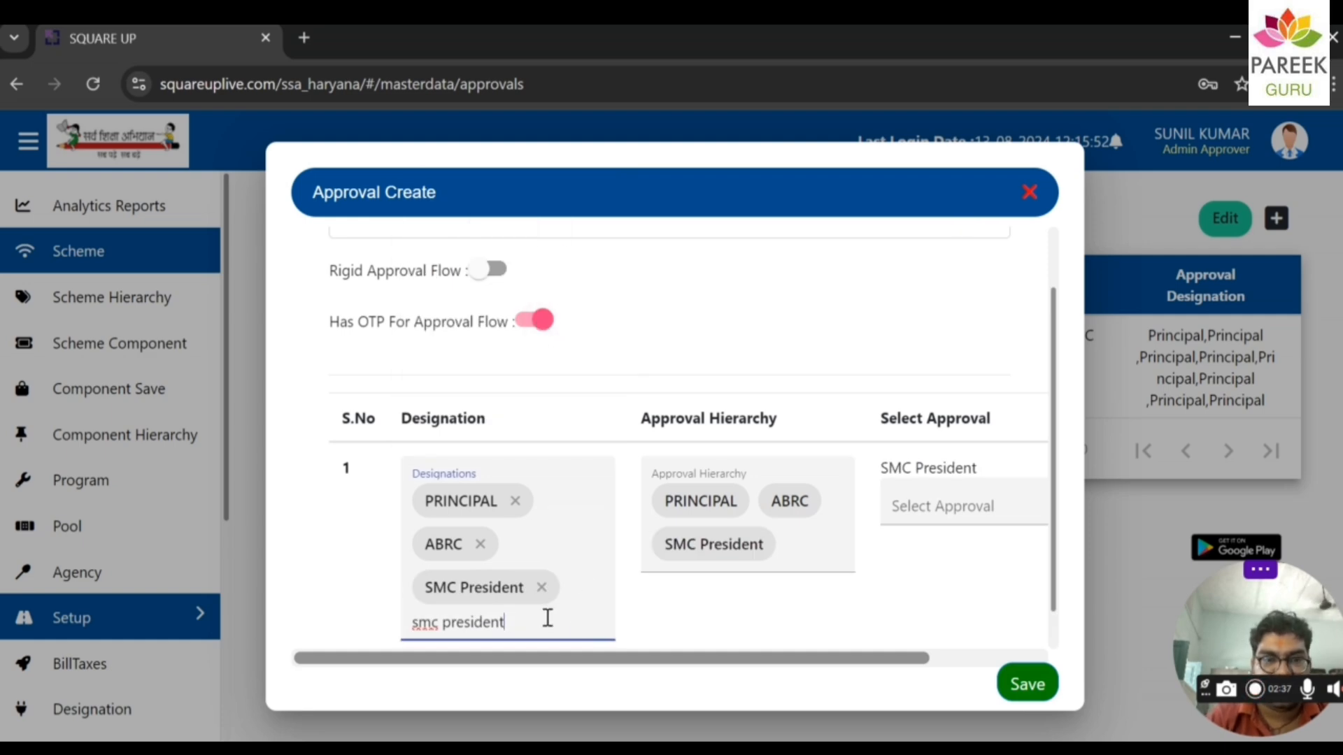
pyautogui.press('BackSpace')
pyautogui.press('BackSpace')
pyautogui.press('BackSpace')
pyautogui.press('BackSpace')
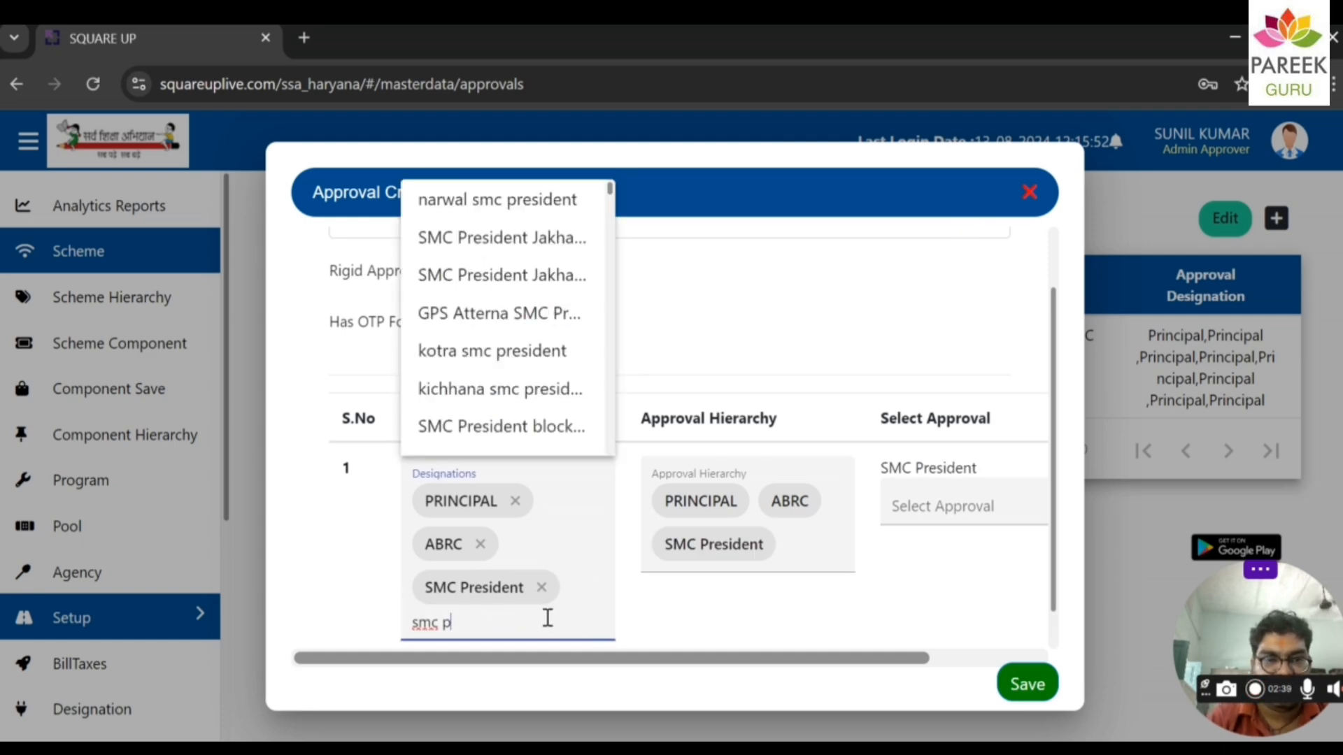
pyautogui.press('BackSpace')
pyautogui.press('BackSpace')
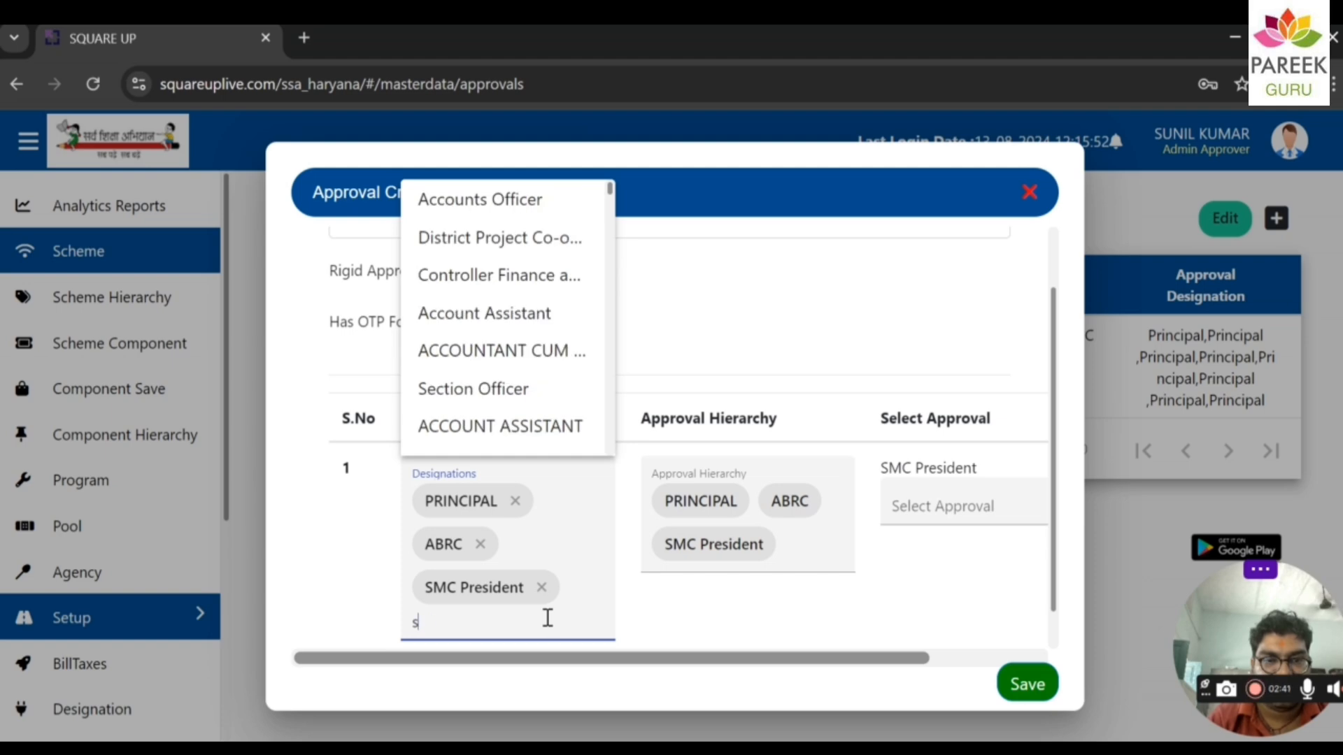
pyautogui.press('BackSpace')
pyautogui.write('iolm')
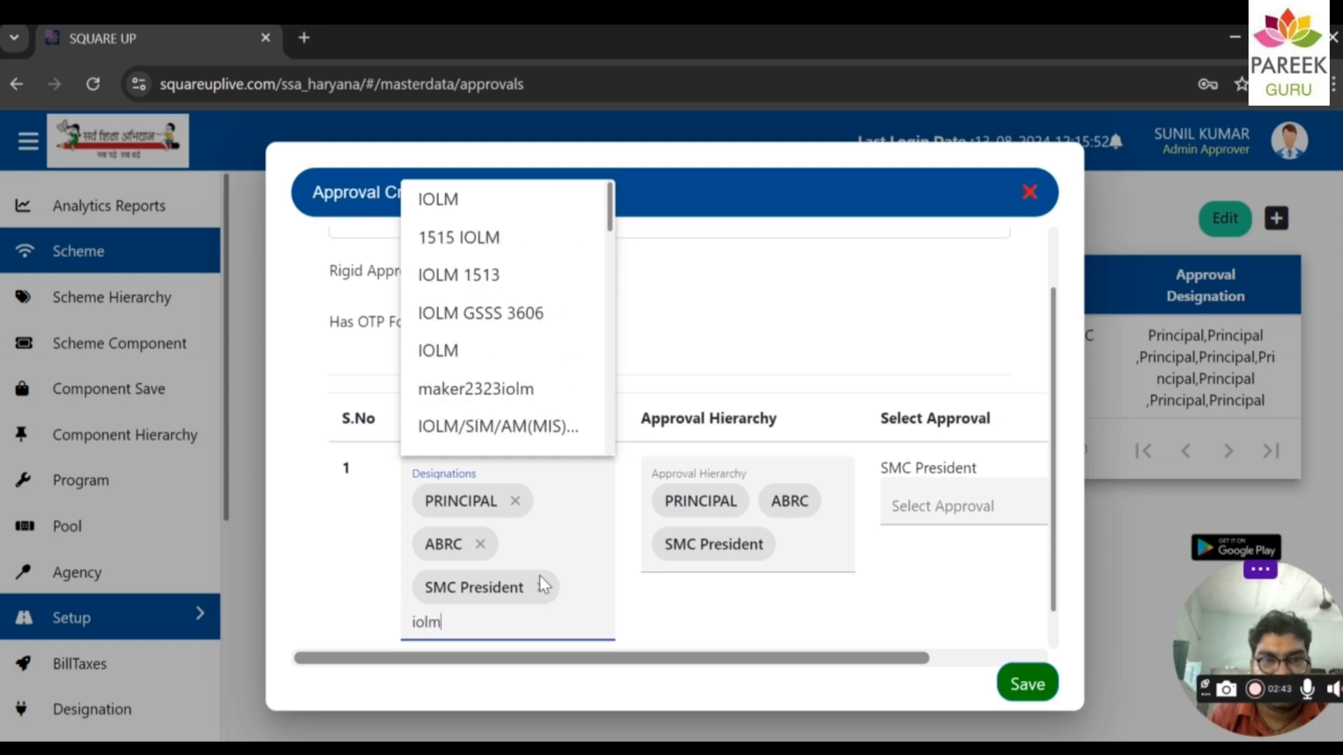
pyautogui.click(465, 351)
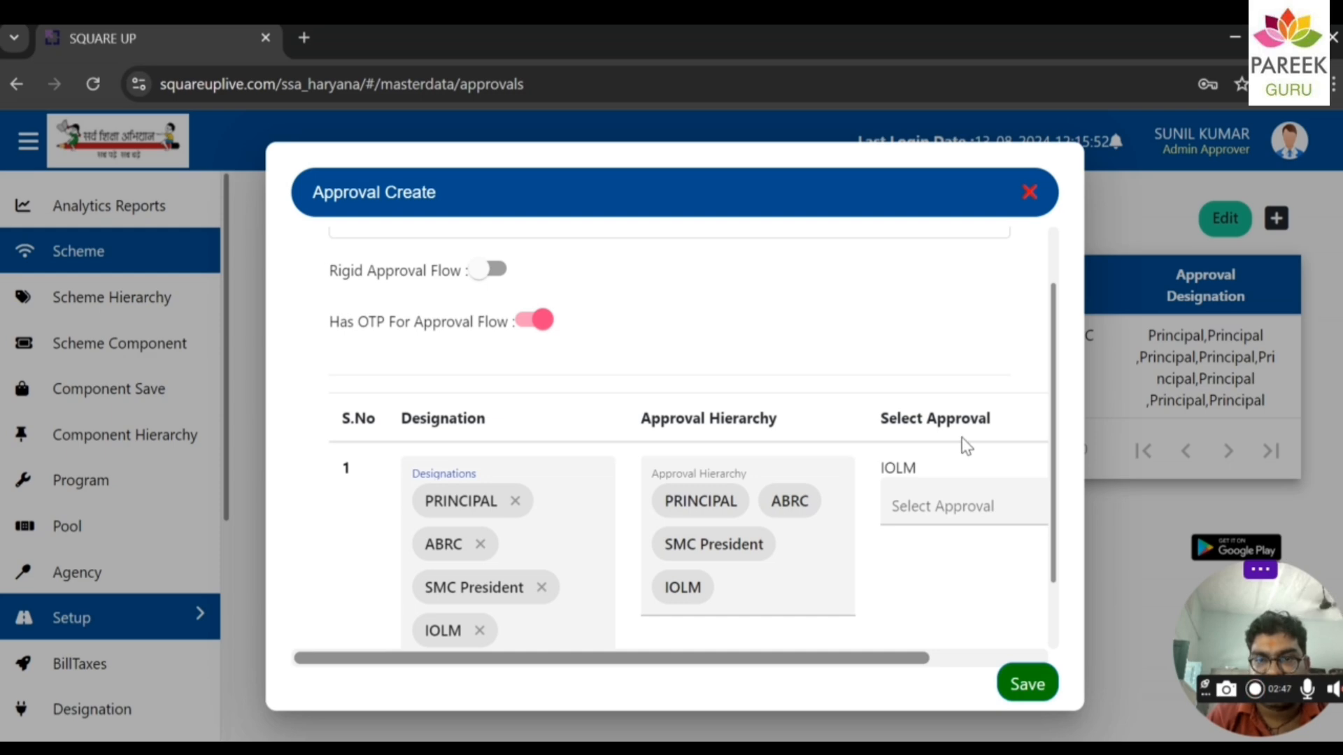
# - Choose PRINCIPAL as the approver and save the VENDOR approval flow
pyautogui.click(930, 517)
pyautogui.click(930, 514)
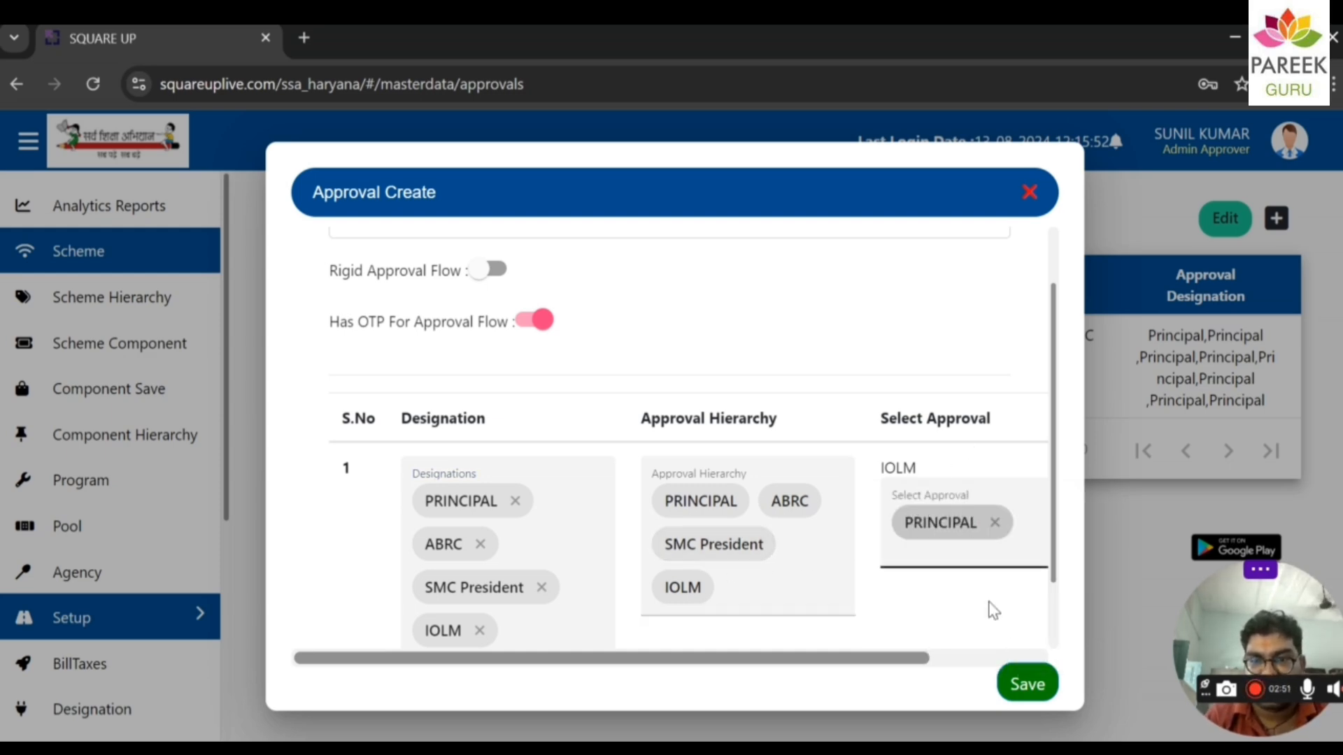
pyautogui.click(1017, 683)
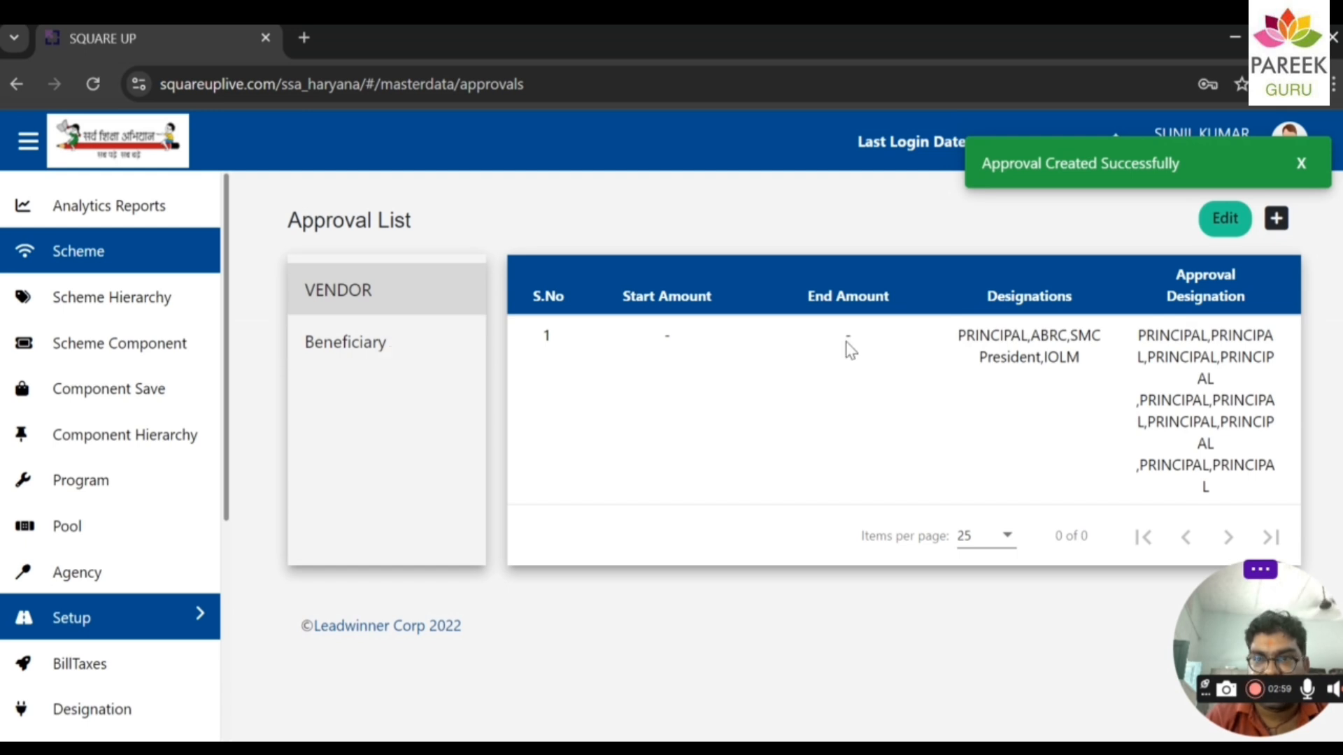
# - Check the Beneficiary and VENDOR flows, then create an Expenditure approval flow with OTP required
pyautogui.click(335, 356)
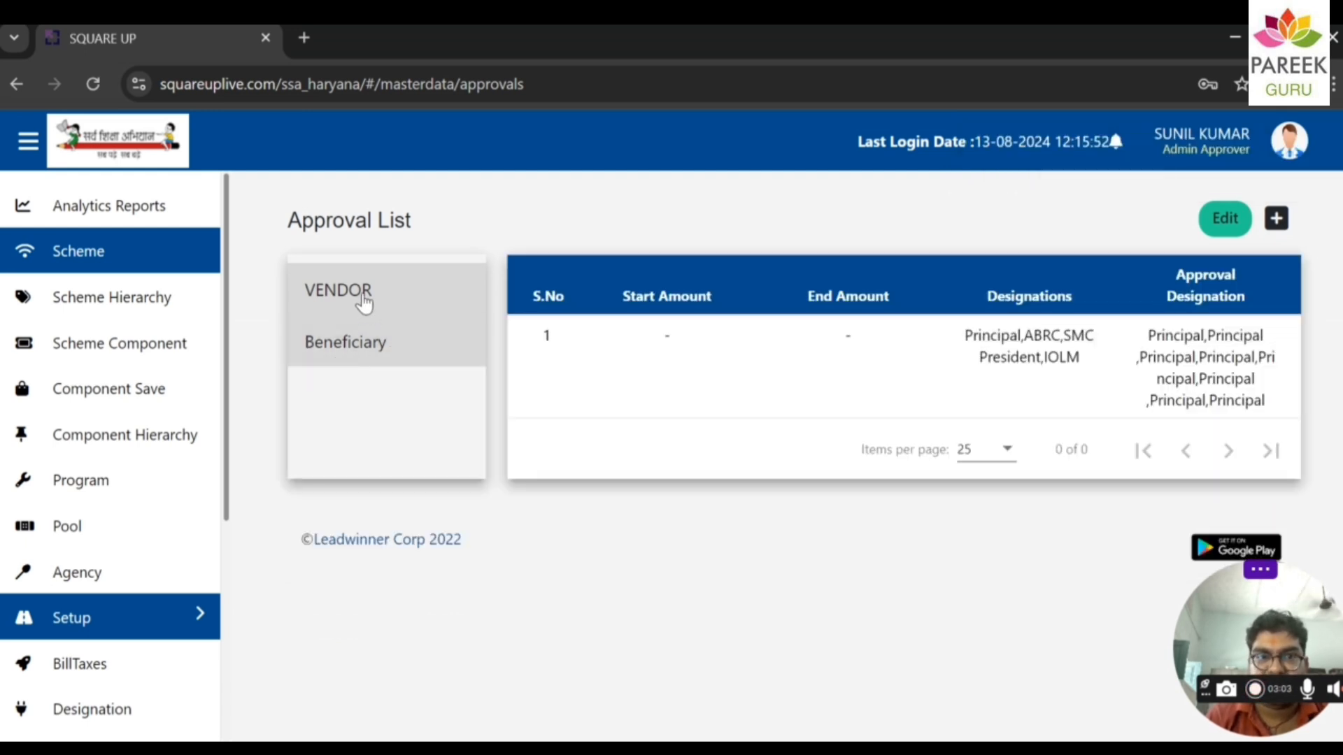
pyautogui.click(362, 299)
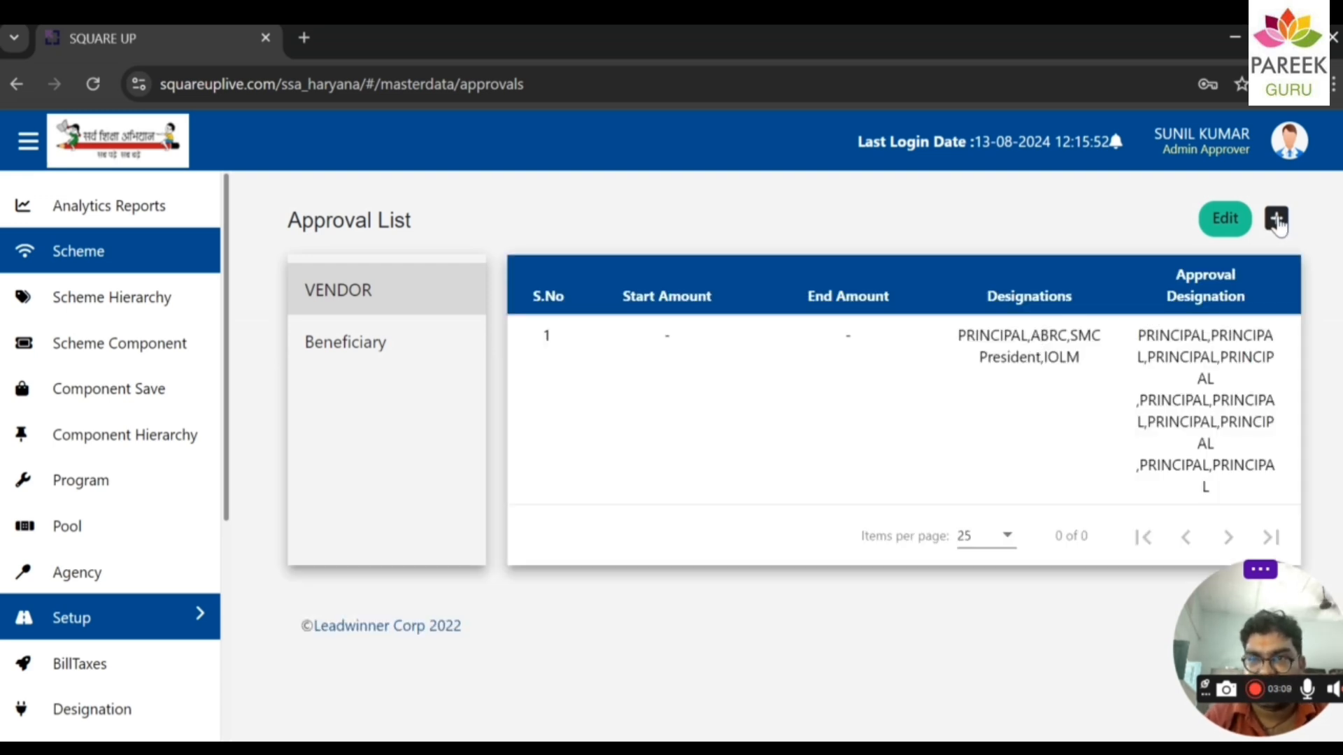
pyautogui.click(1277, 219)
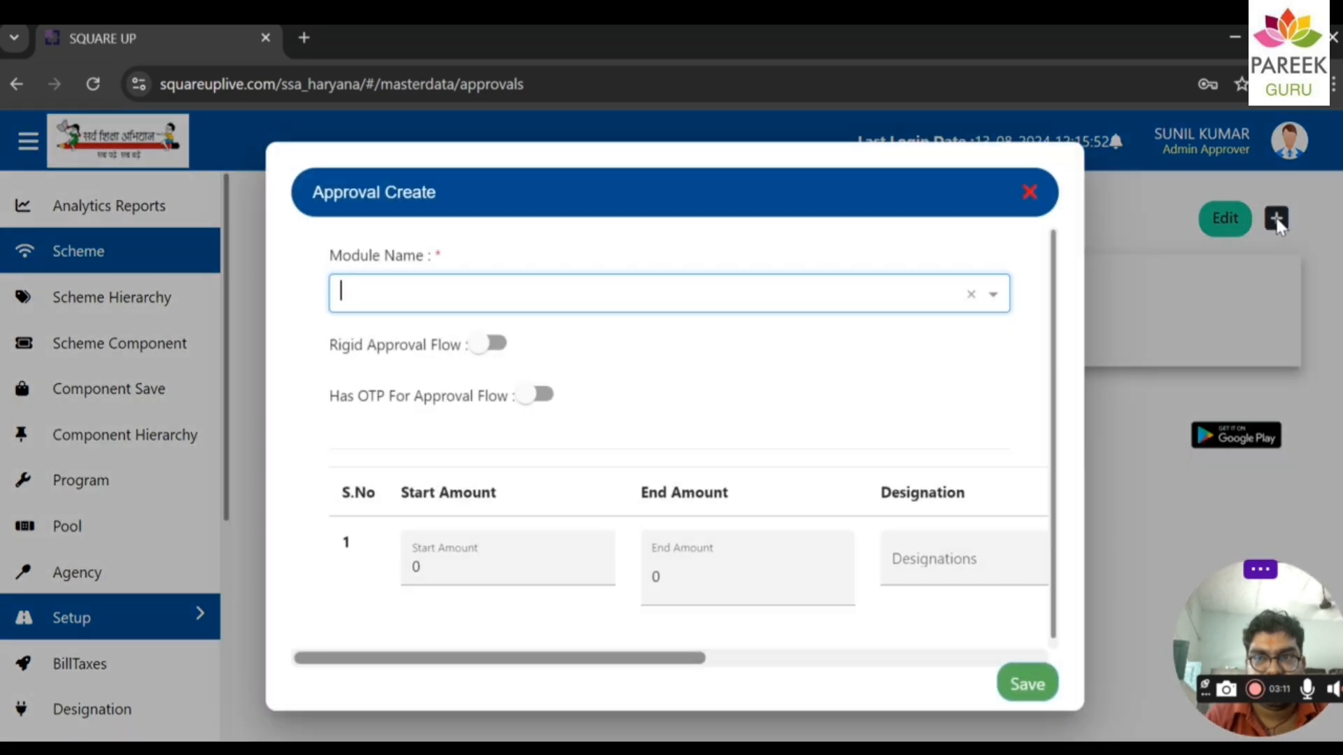
pyautogui.click(780, 296)
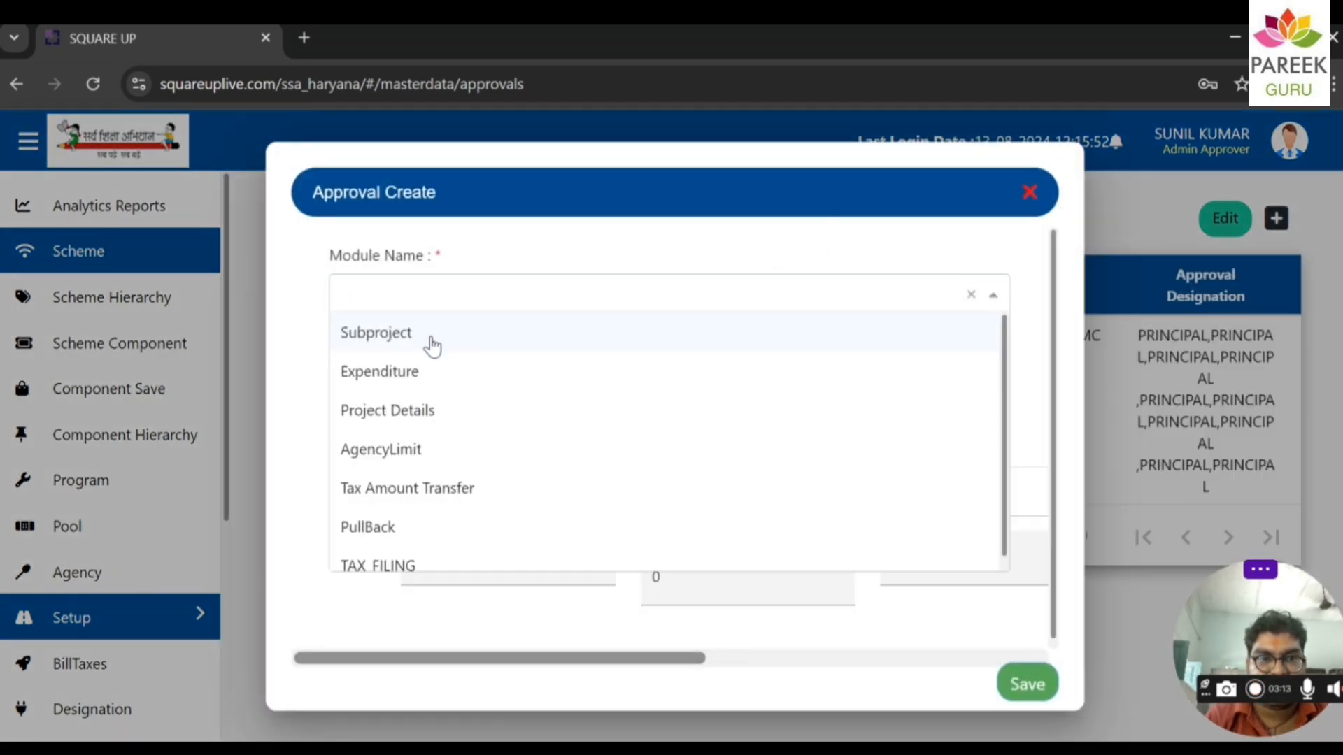
pyautogui.click(400, 374)
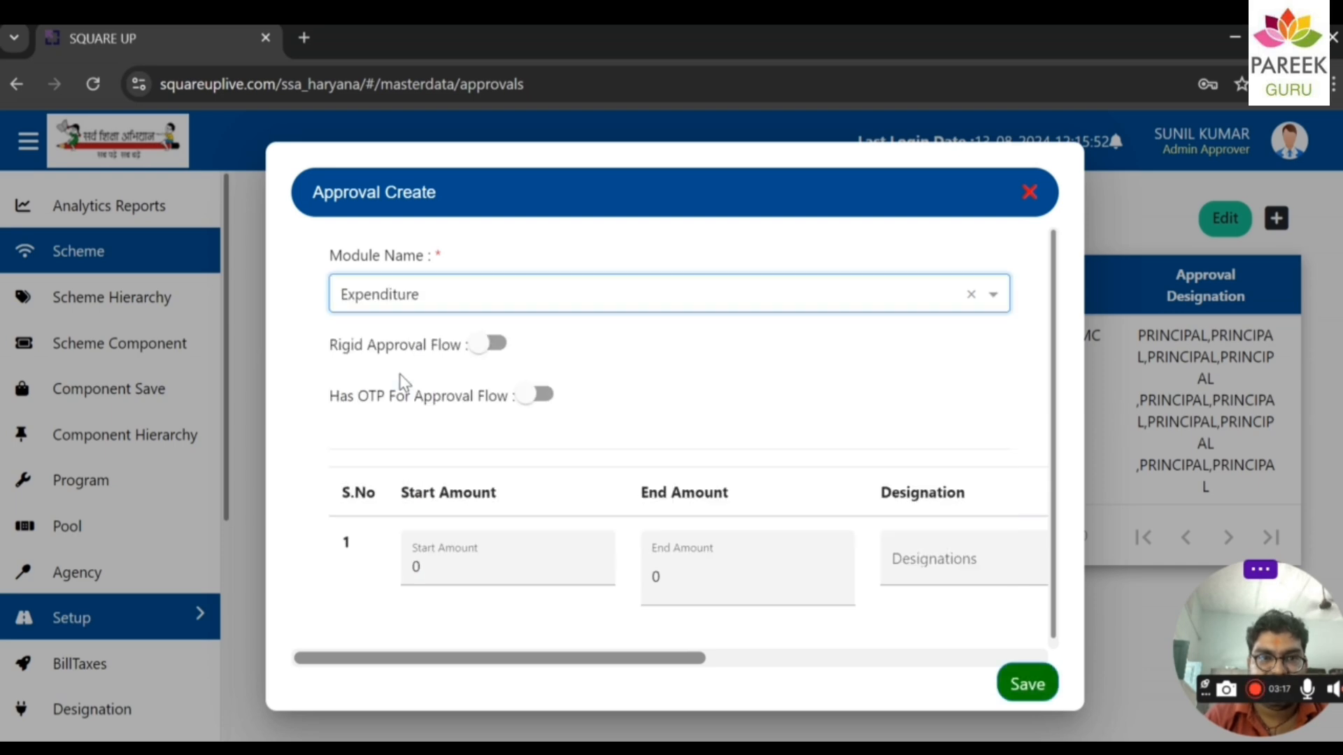
pyautogui.click(546, 397)
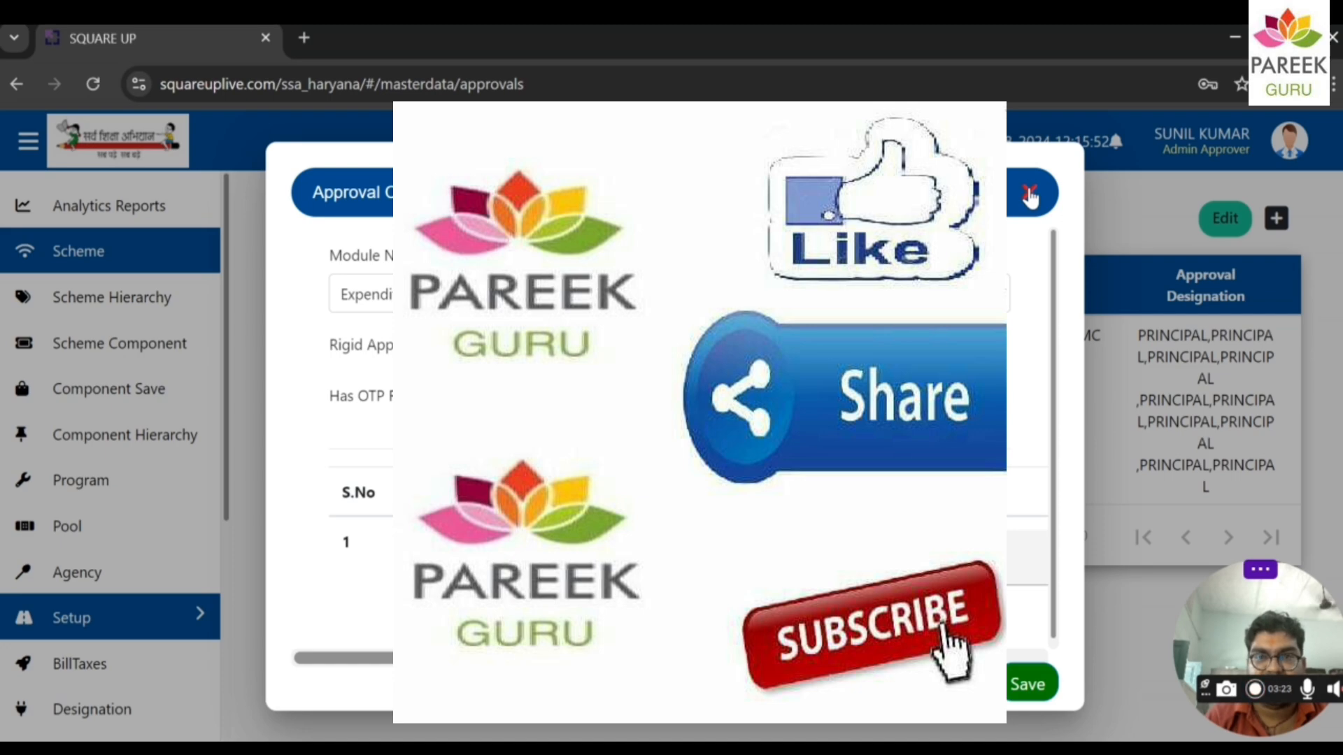
# - Close the unfinished Expenditure Approval Create form without saving
pyautogui.click(1030, 197)
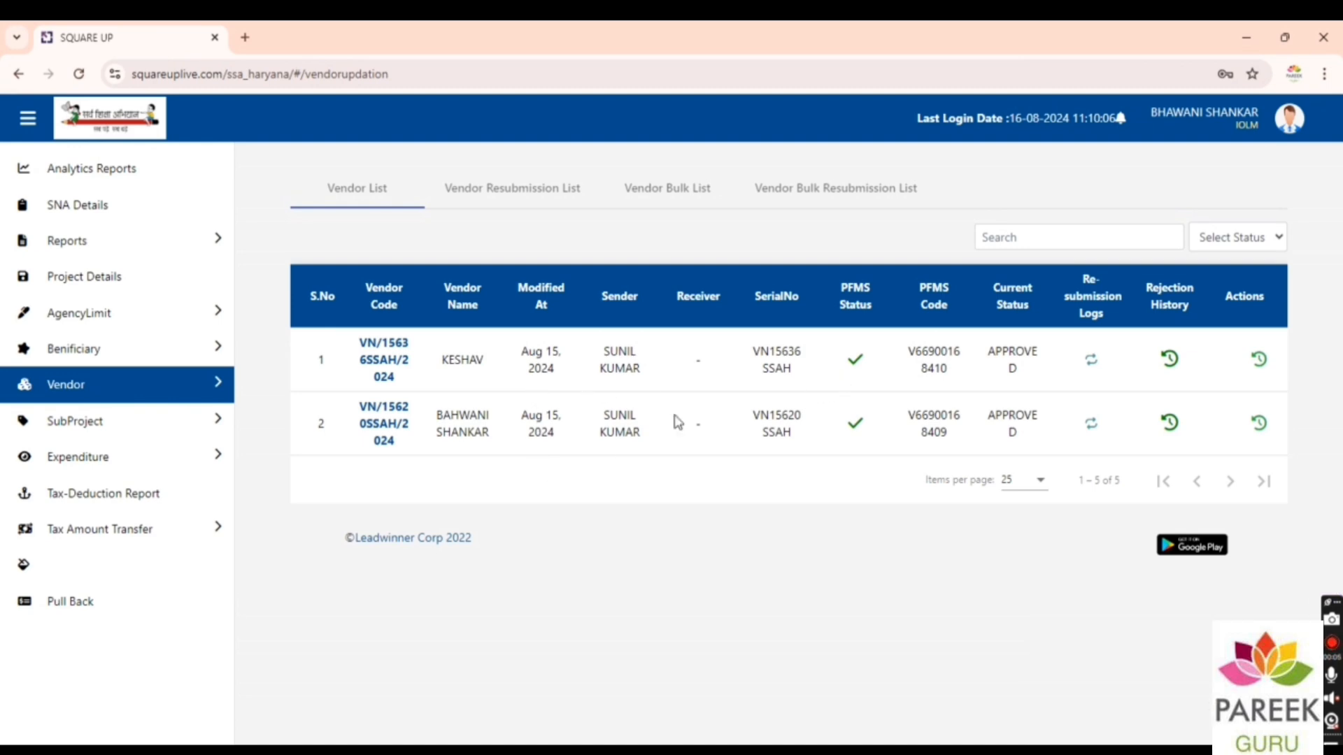
# - Create a Single vendor under SSA HARYANA (HR187), type Commercial, payment type Others
pyautogui.click(82, 391)
pyautogui.click(66, 425)
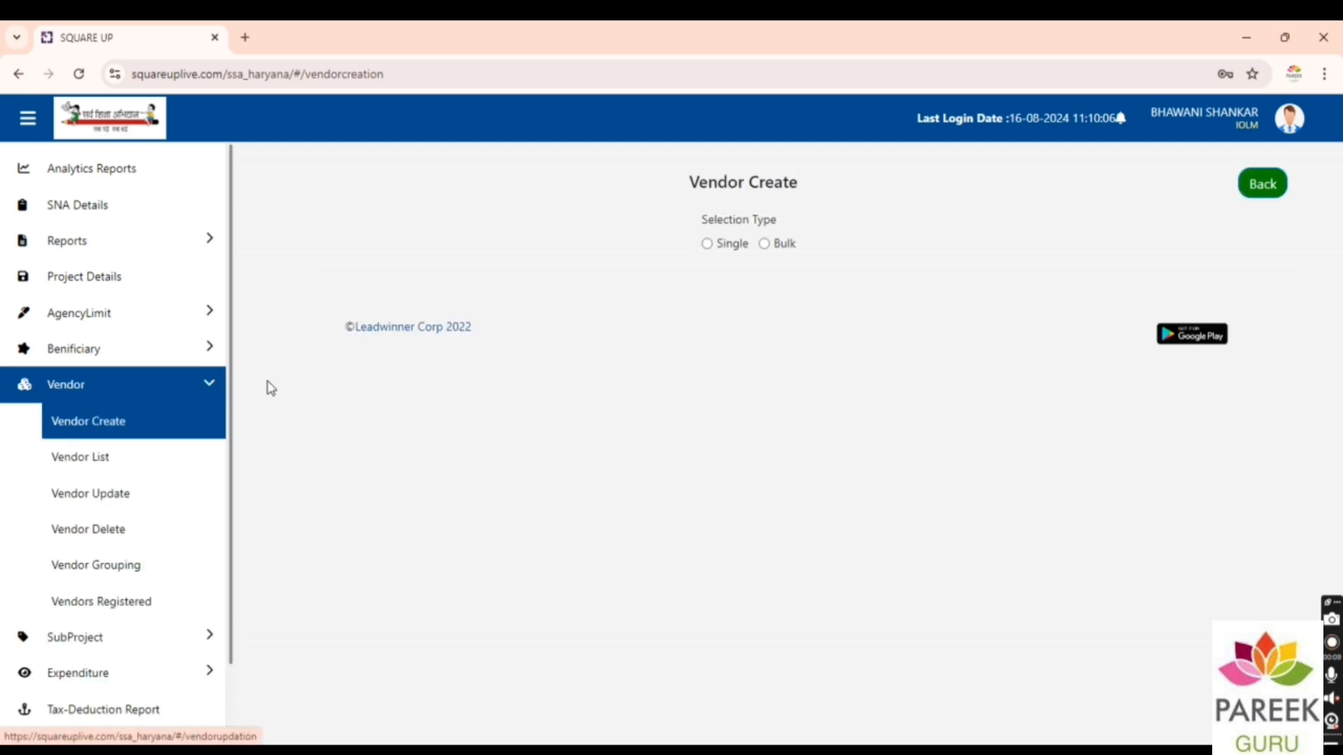
pyautogui.click(707, 245)
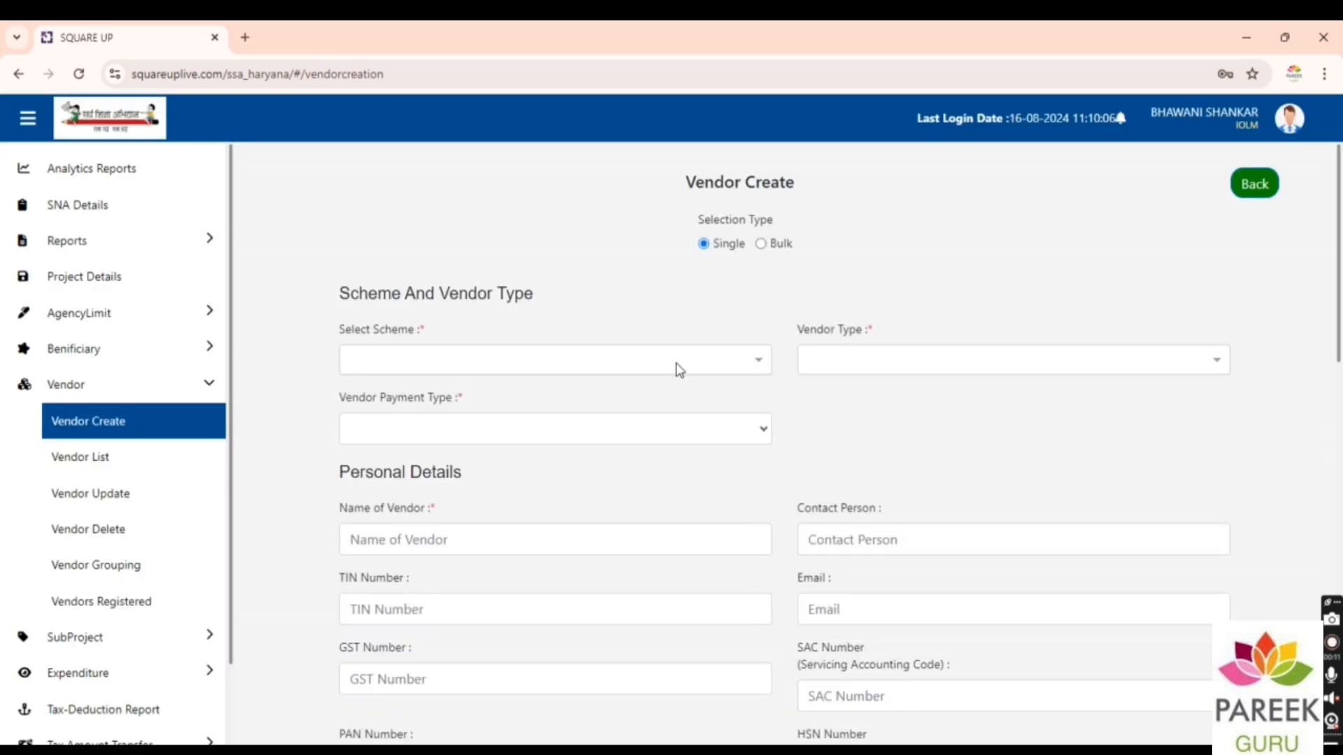
pyautogui.click(632, 374)
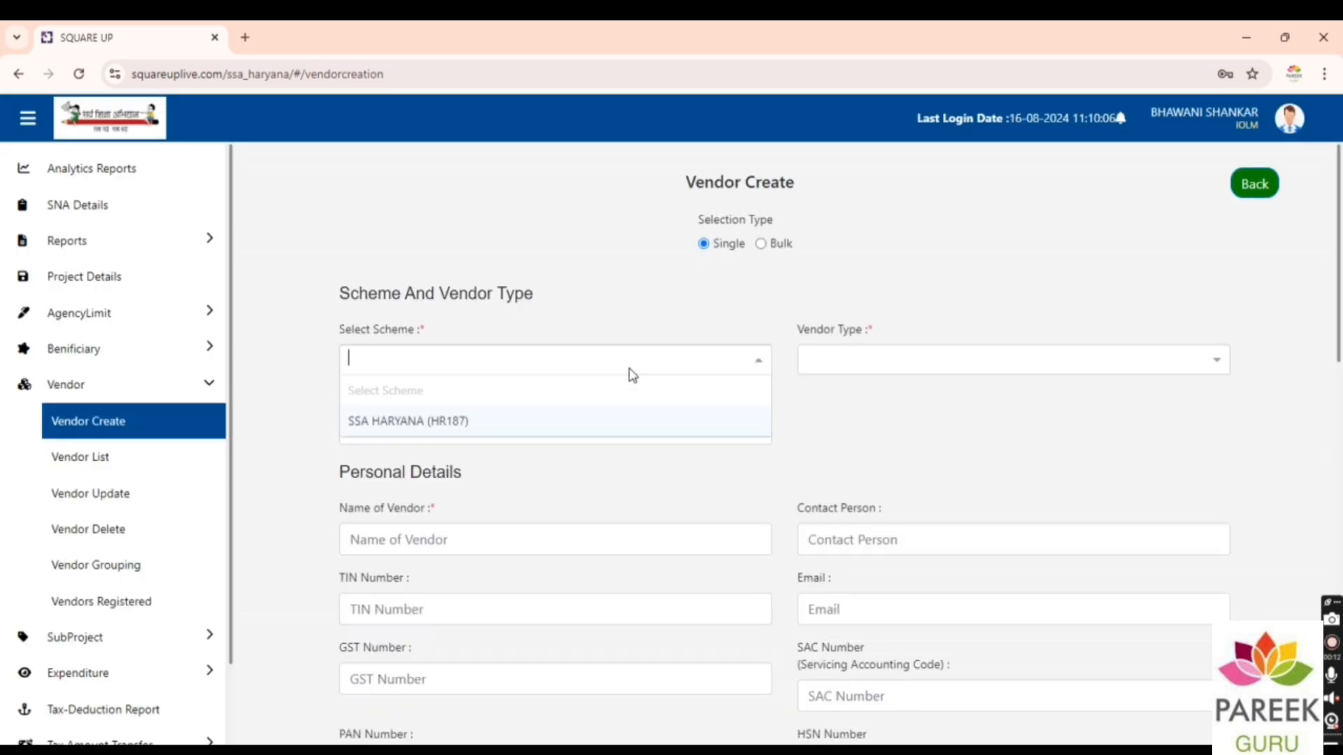
pyautogui.click(565, 419)
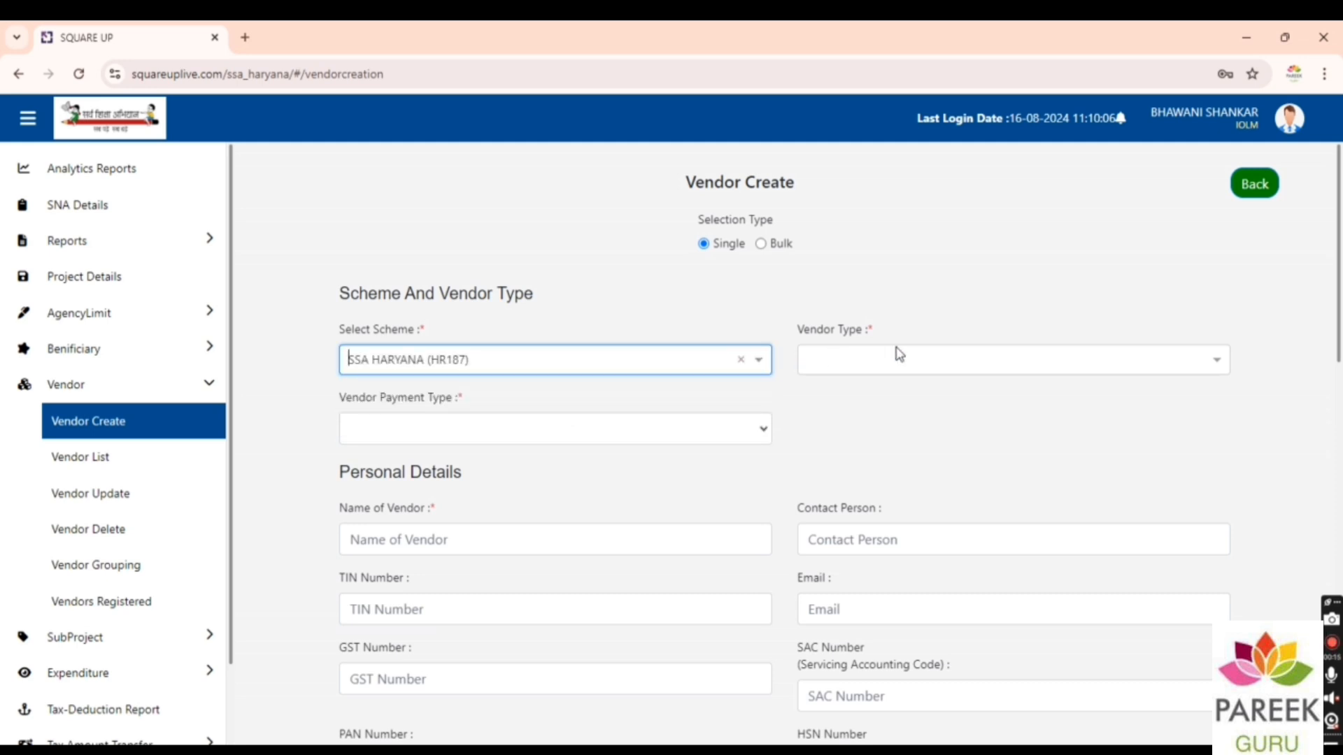
pyautogui.click(893, 363)
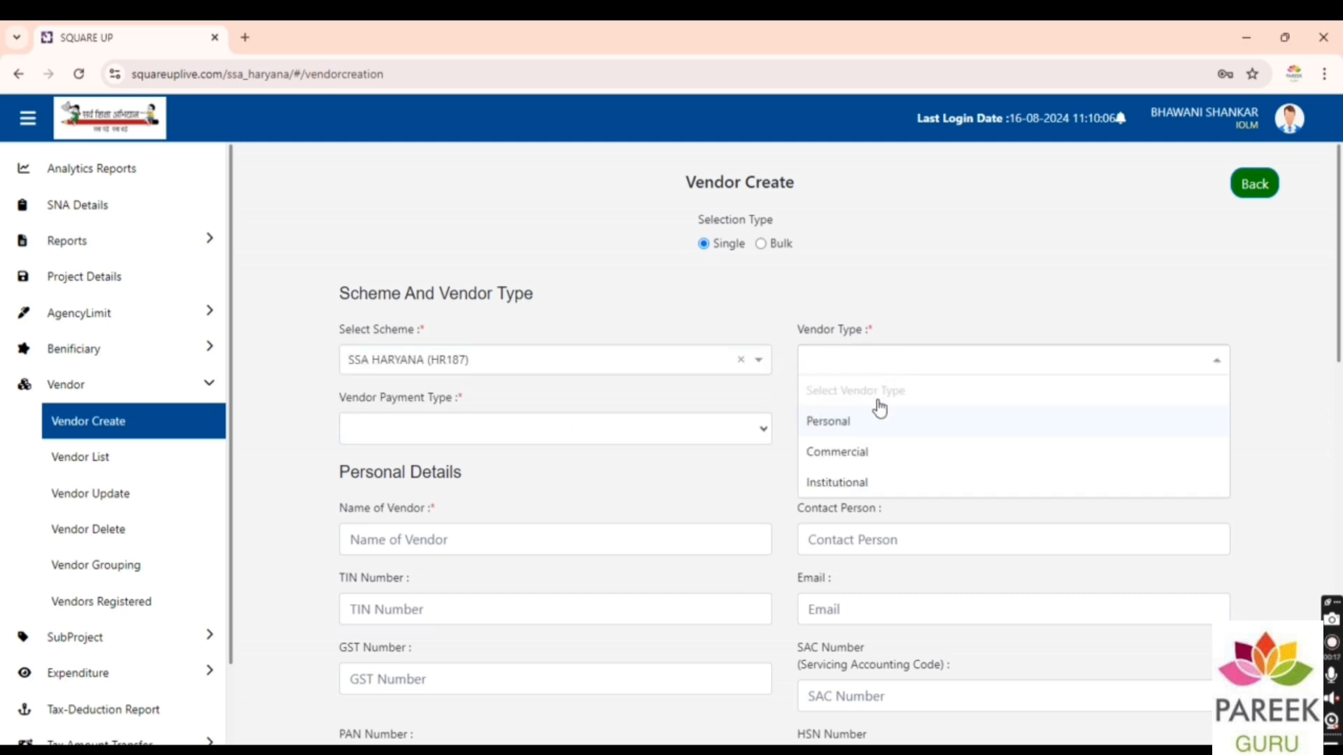
pyautogui.click(868, 456)
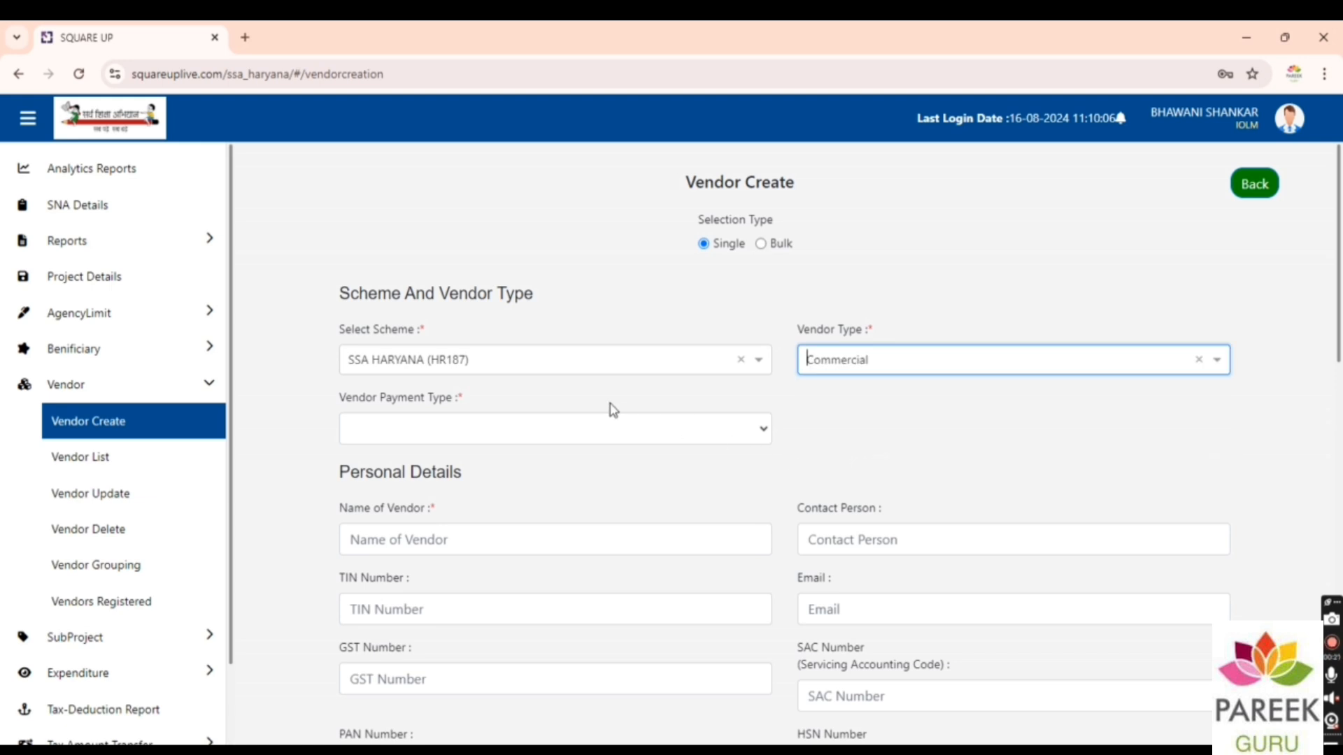
pyautogui.click(744, 440)
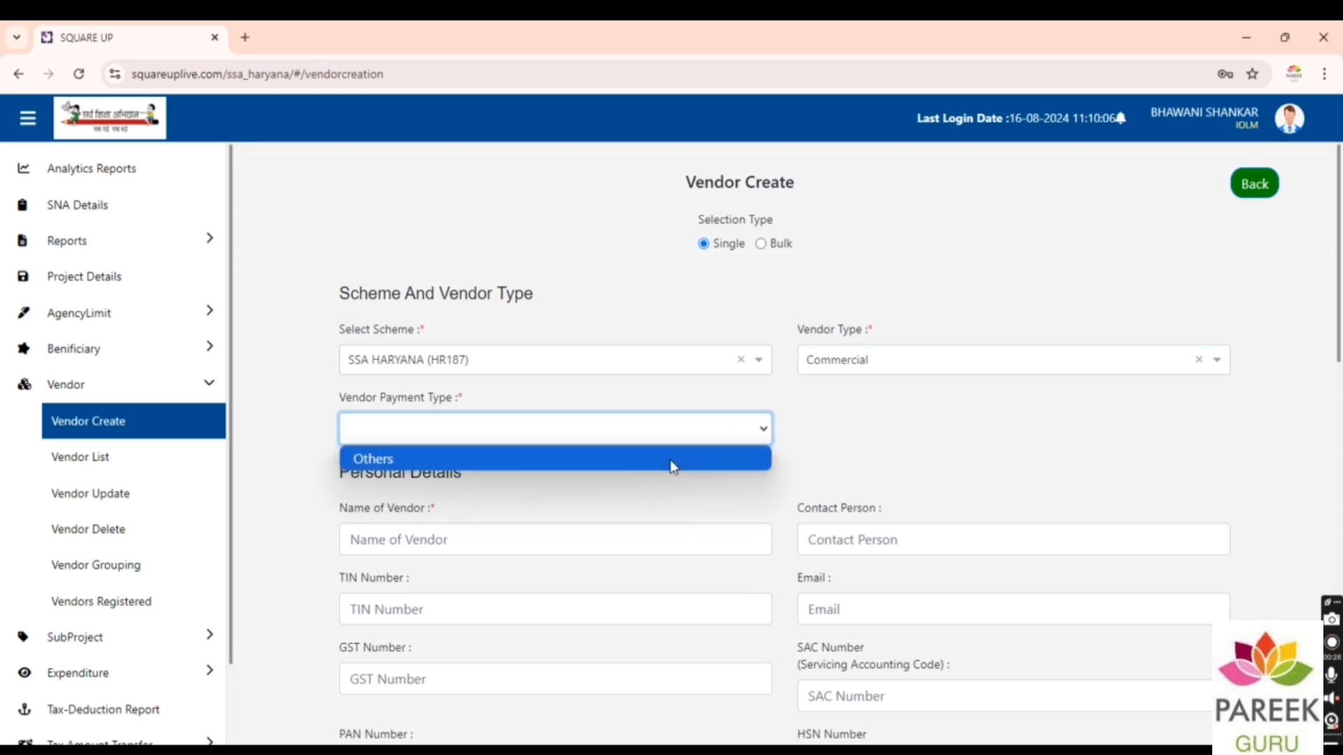
pyautogui.click(673, 462)
pyautogui.click(573, 545)
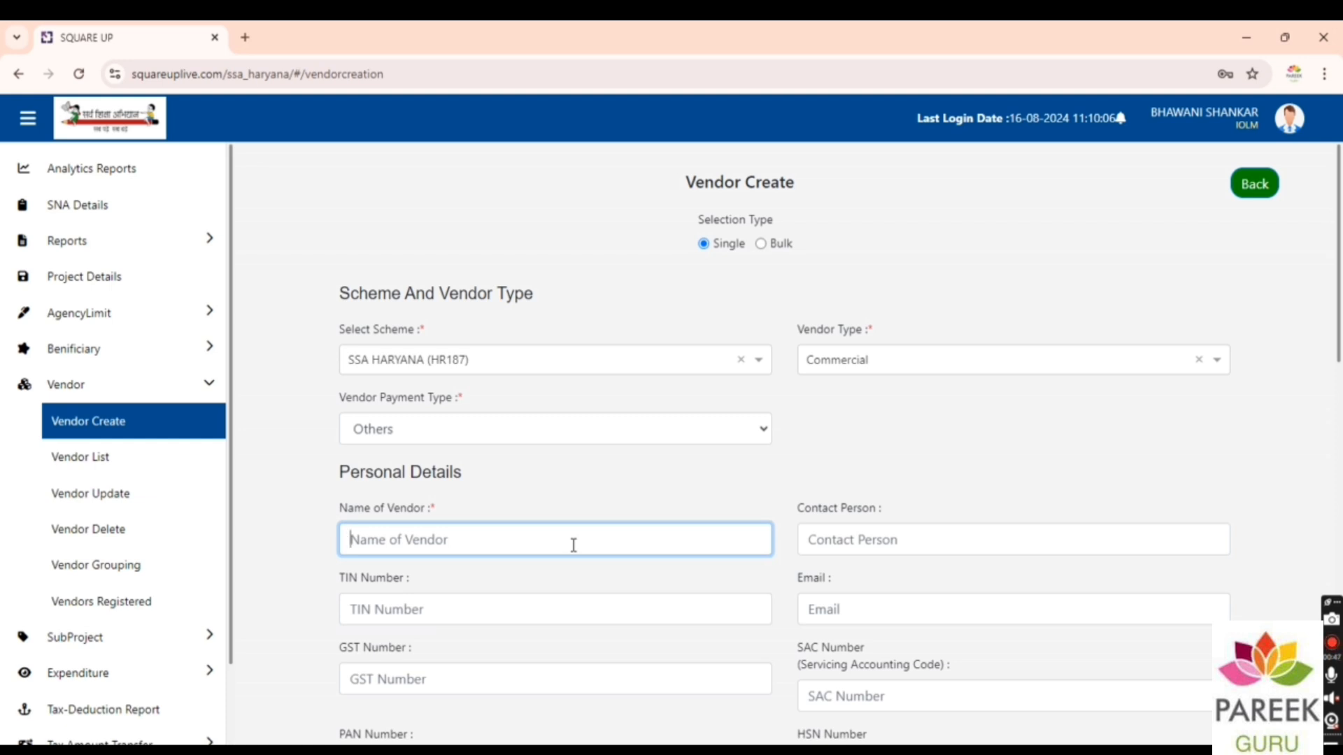
# - Enter vendor name 'PRADEEP MACHINERY STORE SATNAH' and the contact person's name
pyautogui.write('P')
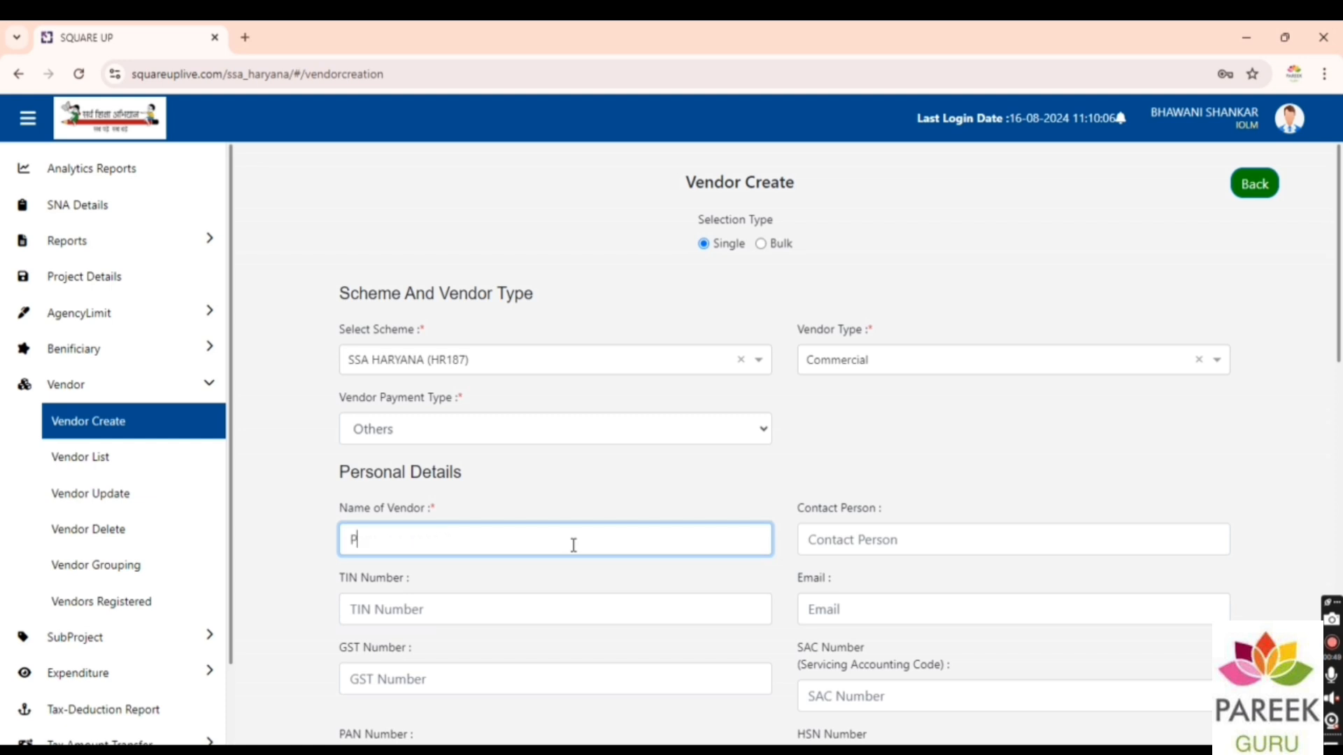
pyautogui.write('RA')
pyautogui.press('BackSpace')
pyautogui.write('RADEEP MACHIN')
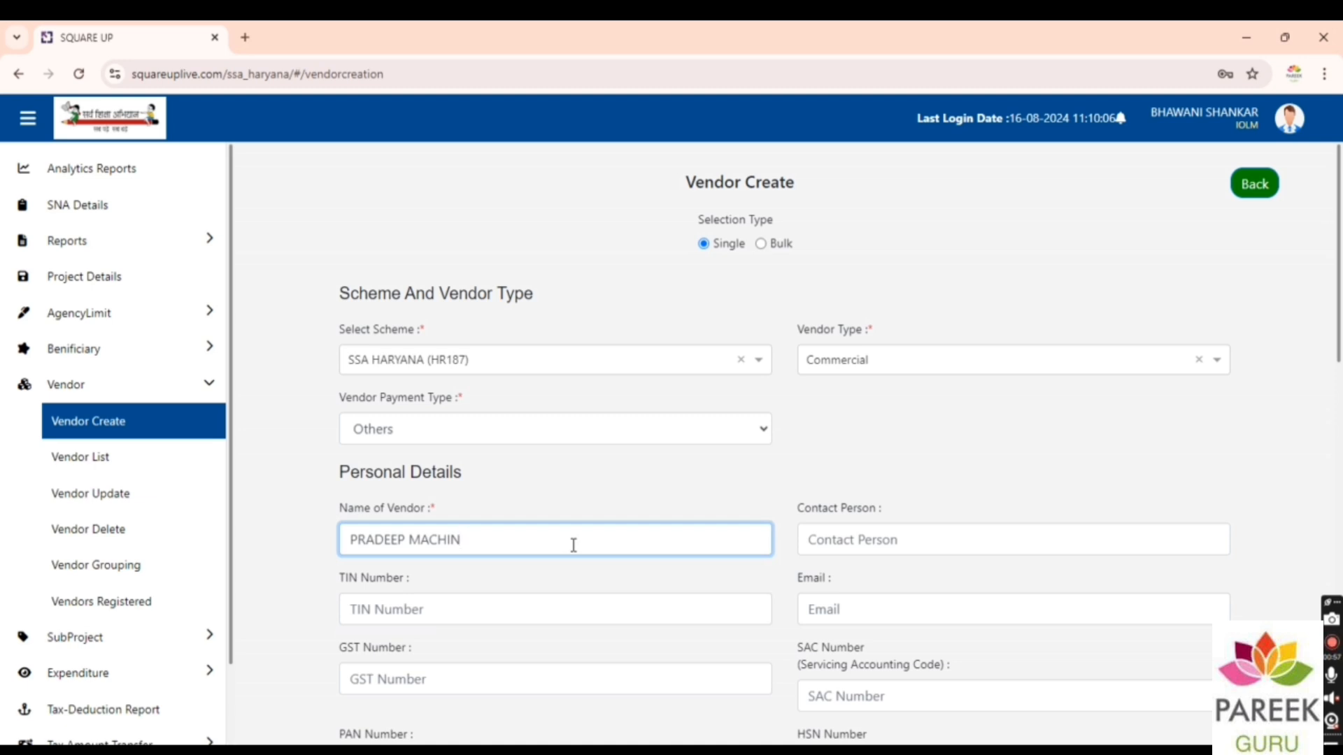
pyautogui.write('ERY STORE SATNAH')
pyautogui.press('Tab')
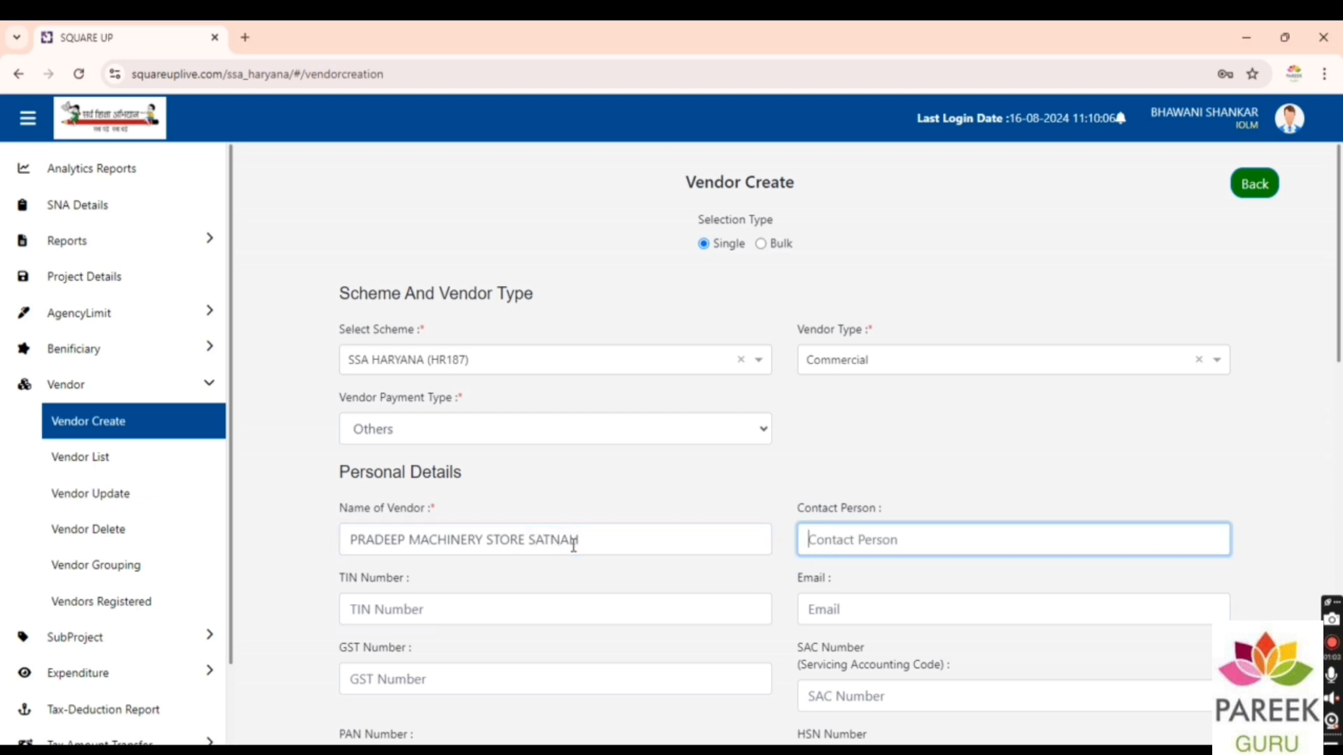
# - Enter the TIN number and copy the same number into the GST Number field
pyautogui.press('Tab')
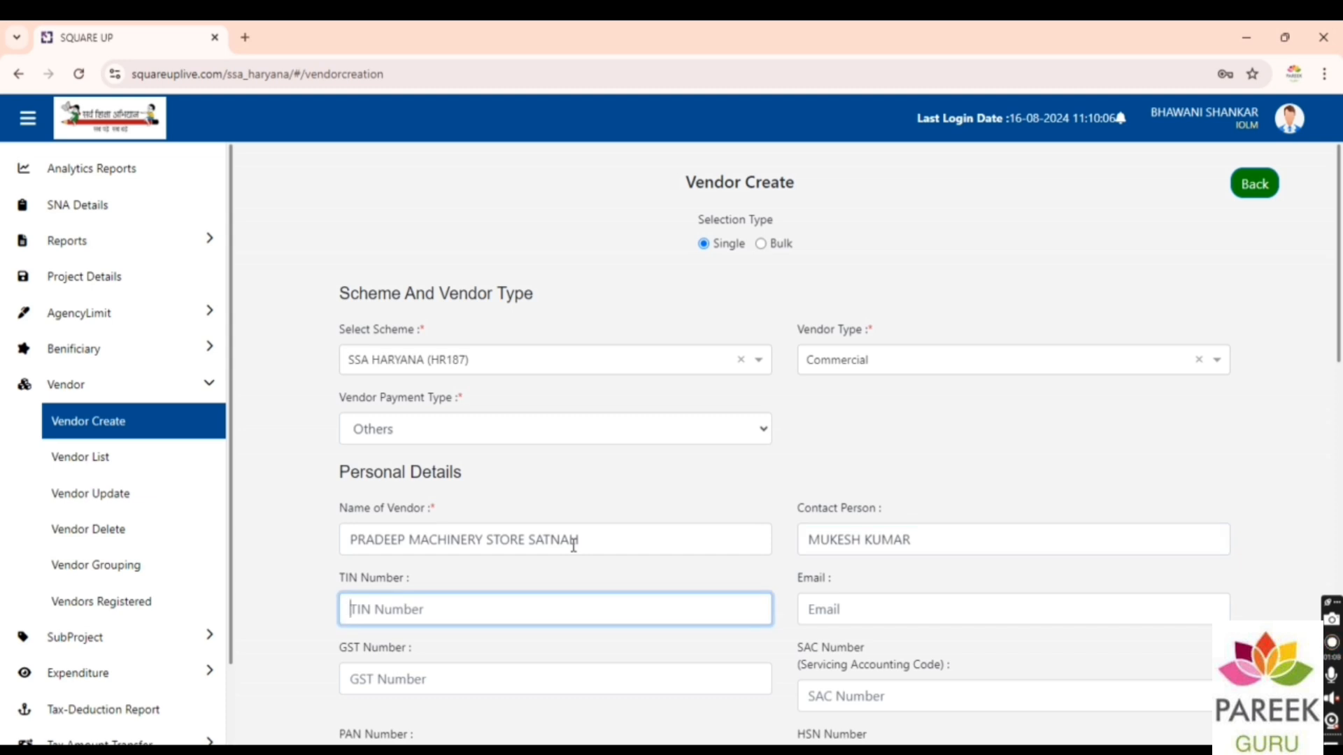
pyautogui.write('000')
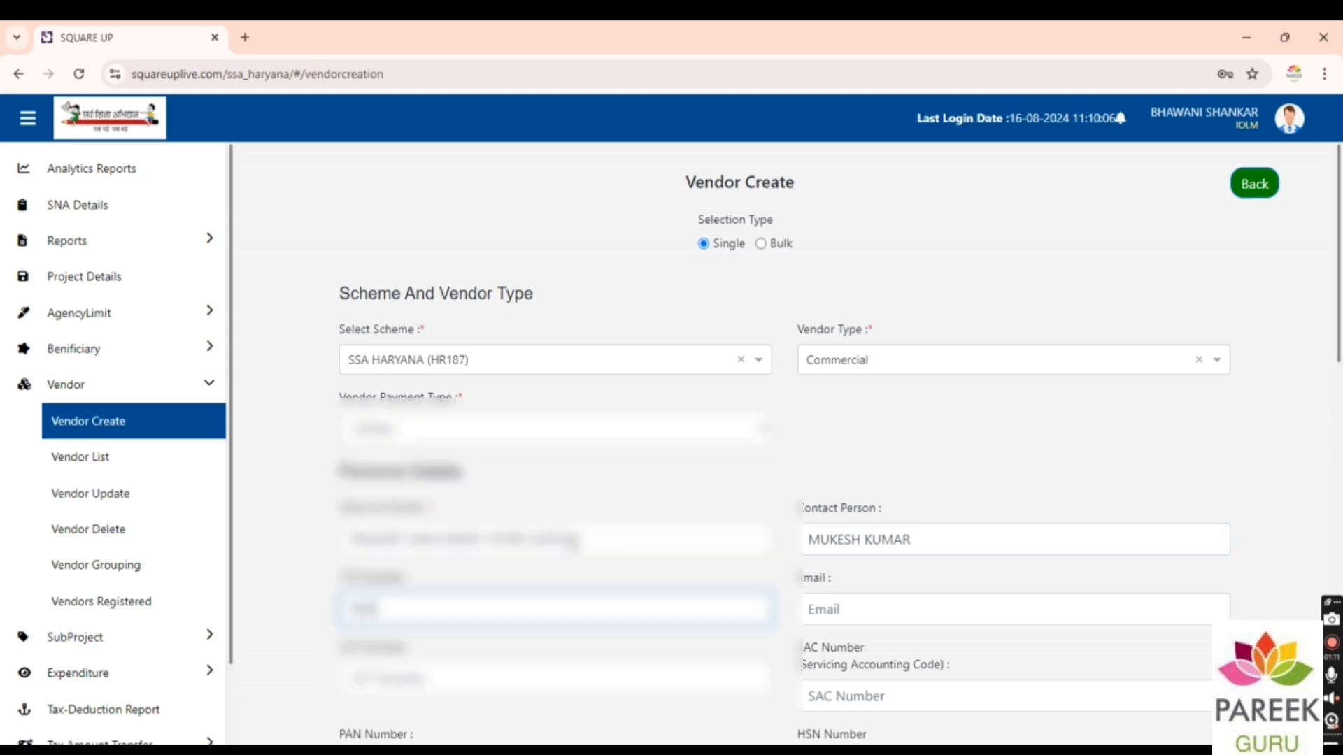
pyautogui.write('000000')
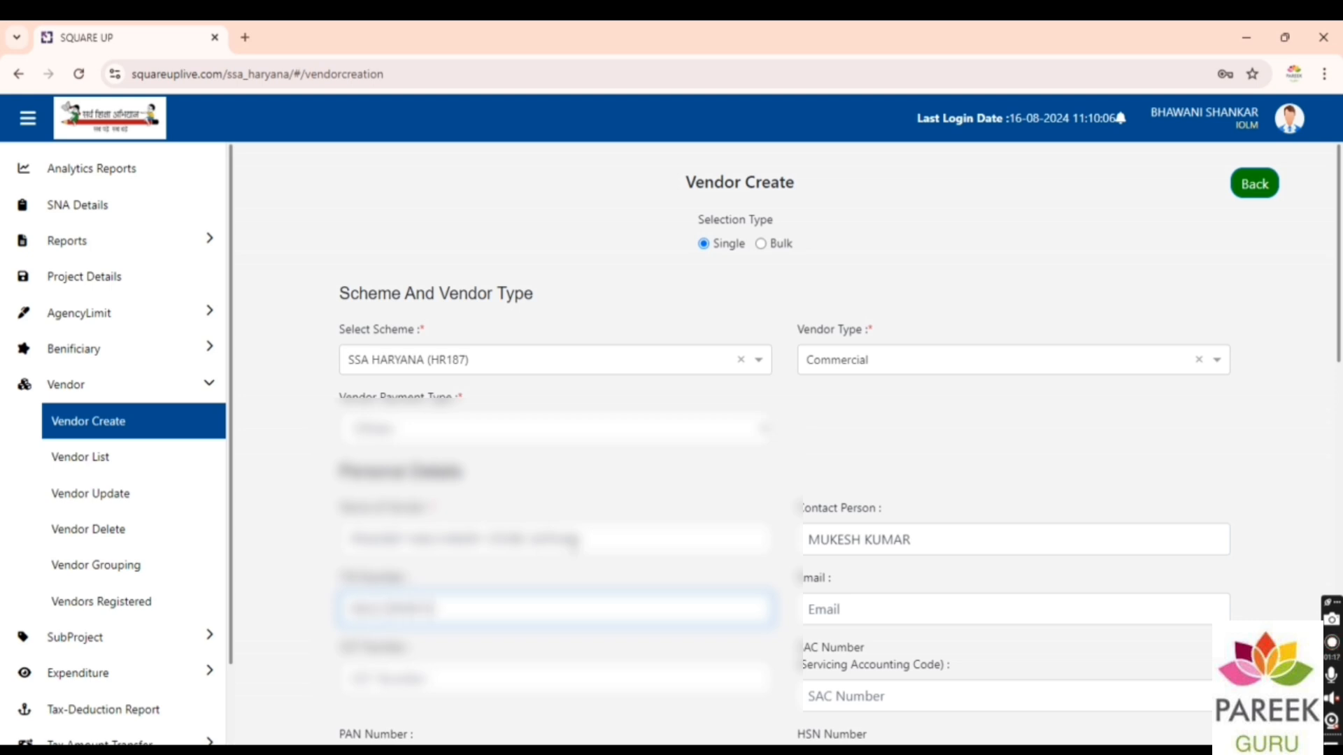
pyautogui.write('0')
pyautogui.scroll(-1, 572, 541)
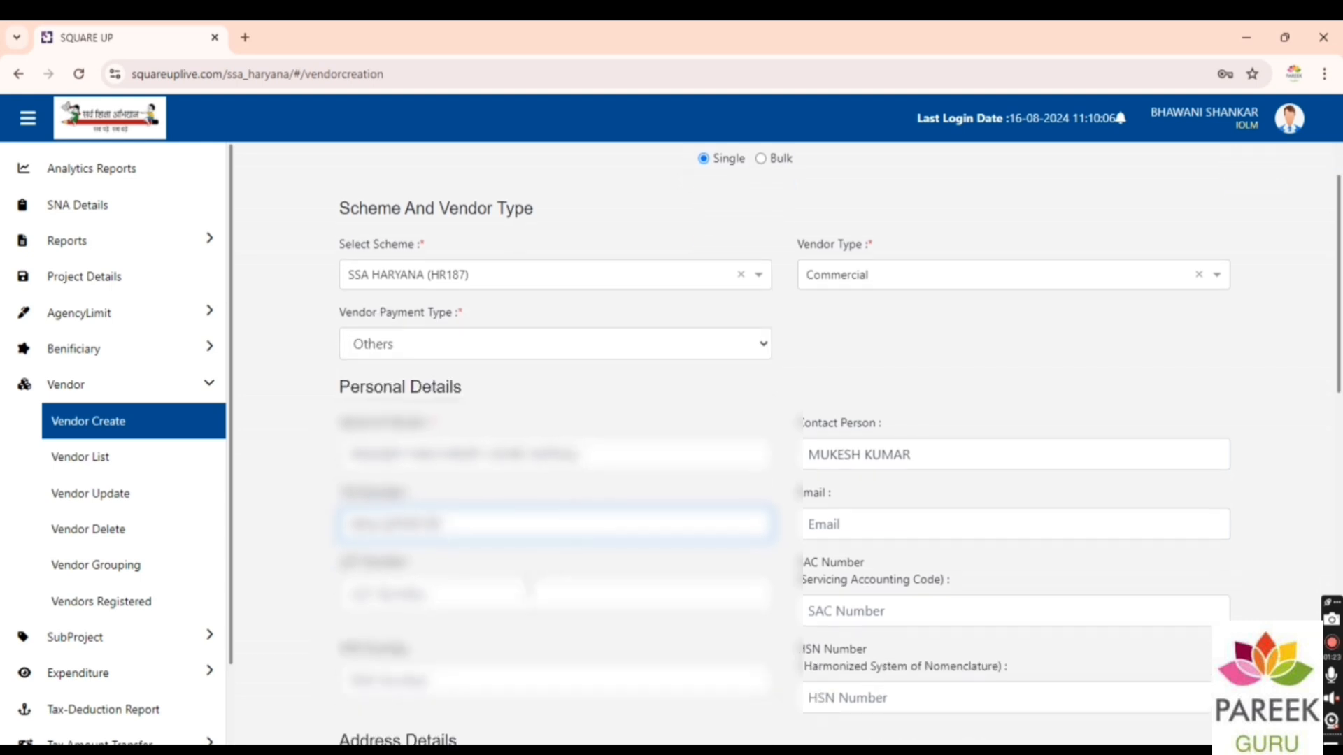
pyautogui.scroll(-1, 530, 581)
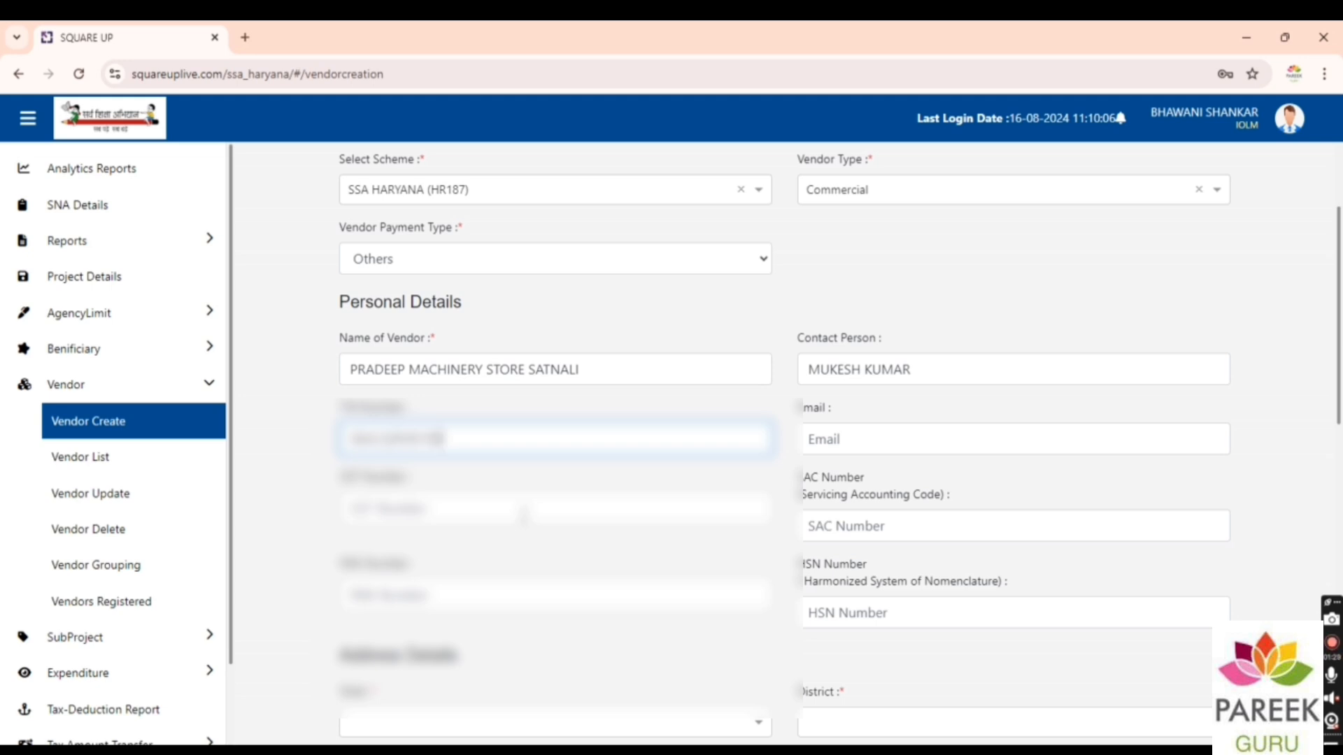
pyautogui.moveTo(481, 441); pyautogui.dragTo(353, 438)
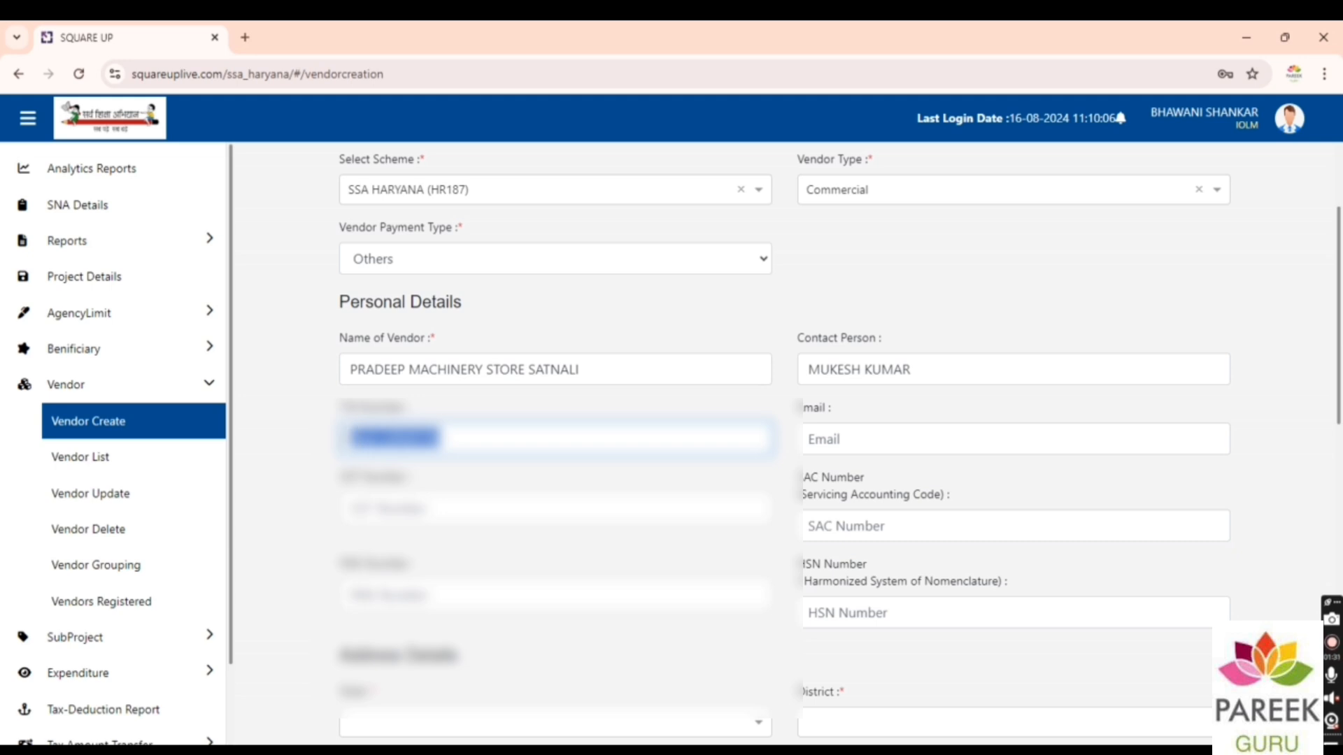
pyautogui.click(428, 506)
pyautogui.hotkey('ctrl', 'v')
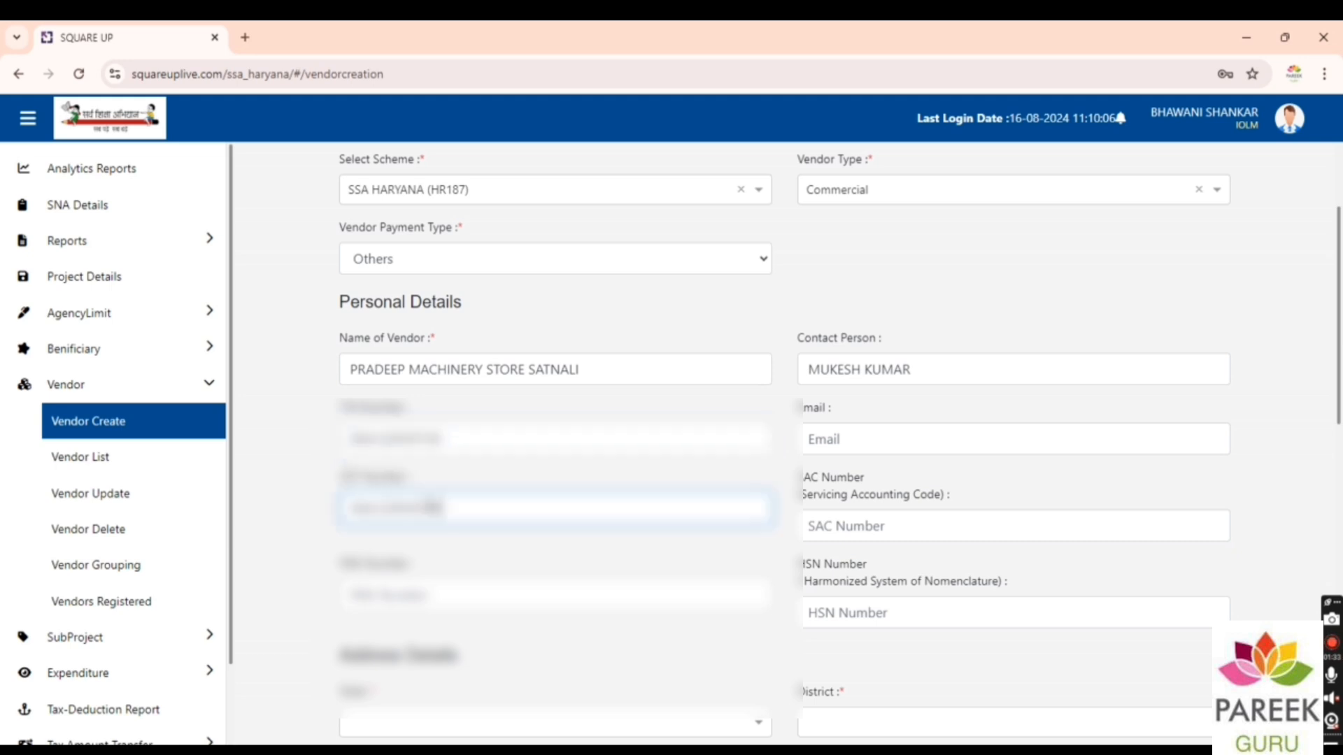
pyautogui.scroll(-1, 546, 525)
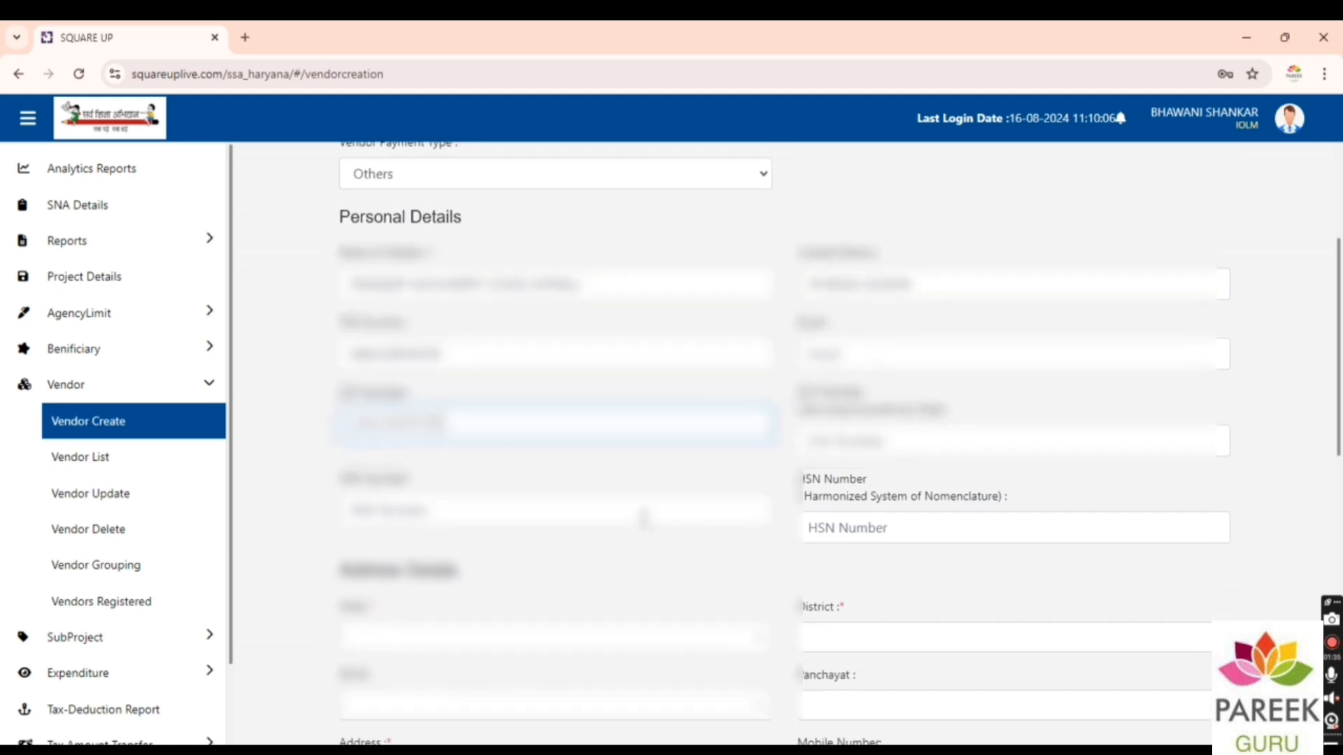
# - Set the vendor's state to HARYANA and district to MAHENDRAGARH
pyautogui.scroll(-1, 805, 532)
pyautogui.click(692, 556)
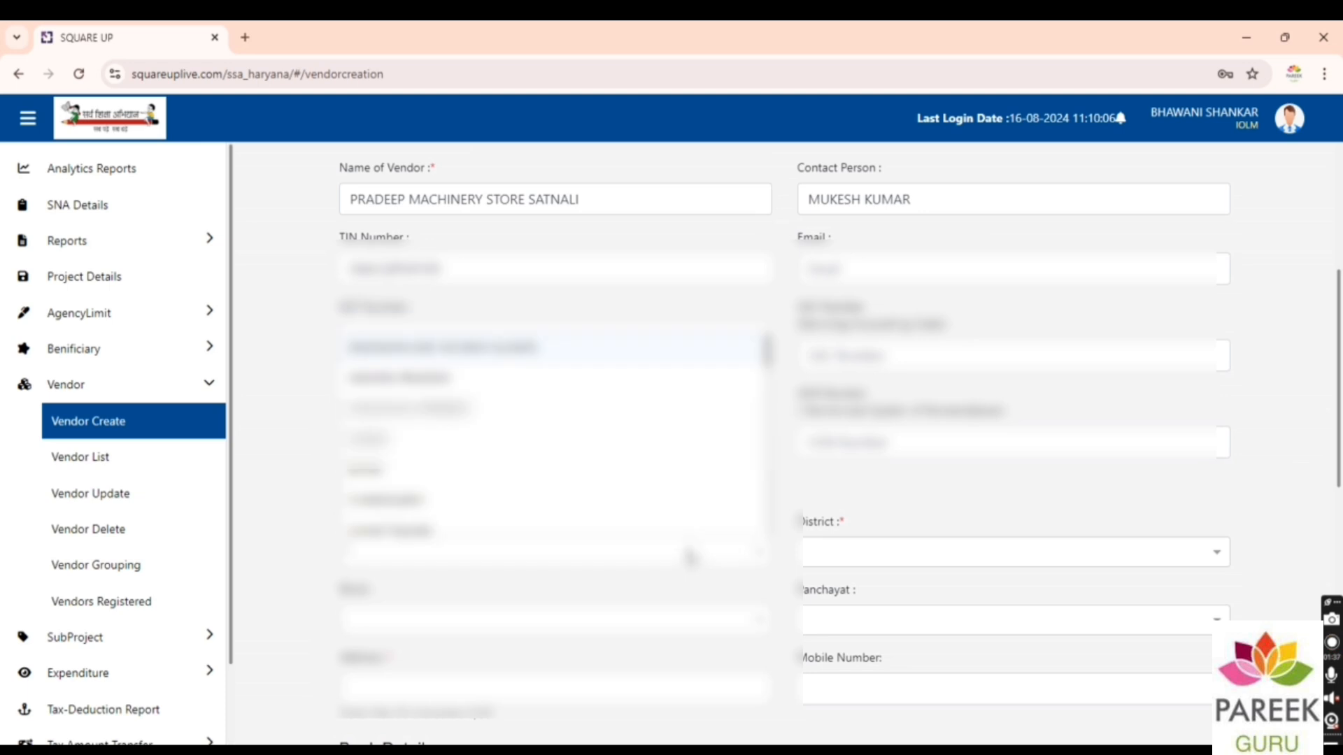
pyautogui.write('HAR')
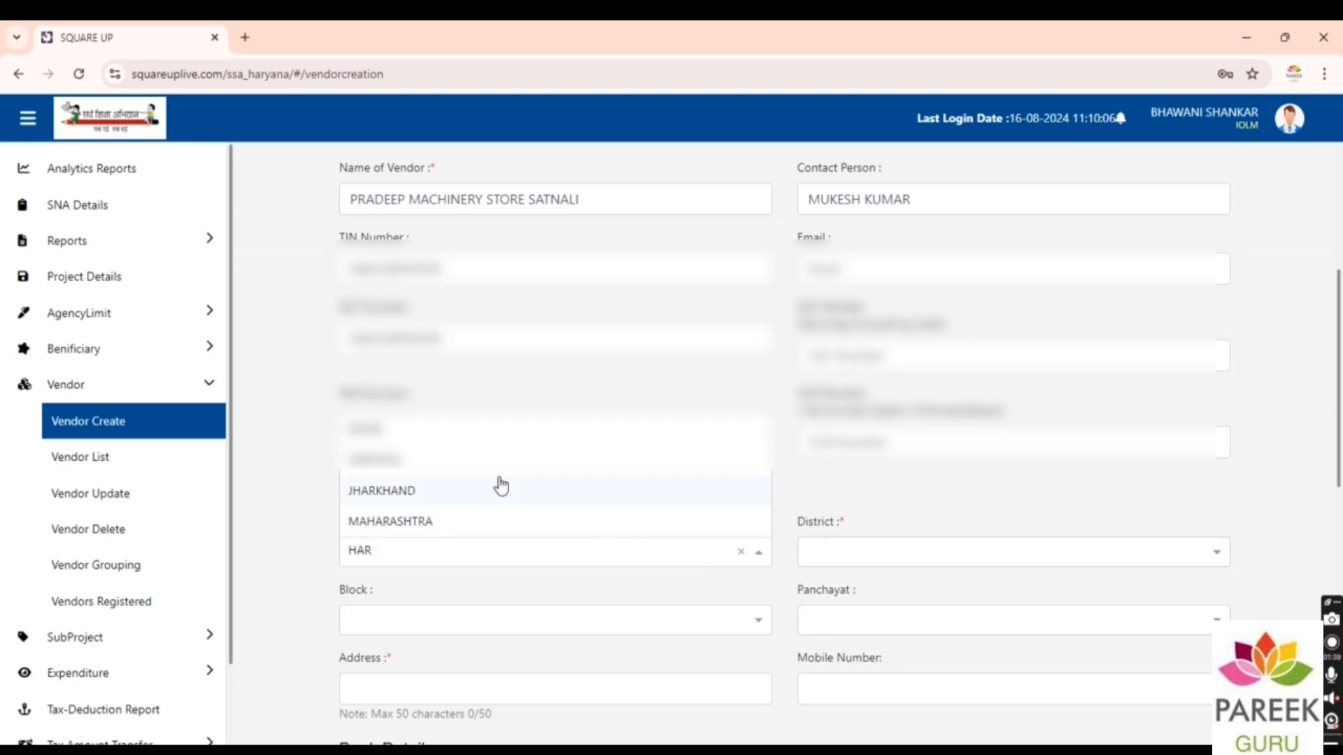
pyautogui.click(458, 467)
pyautogui.click(937, 560)
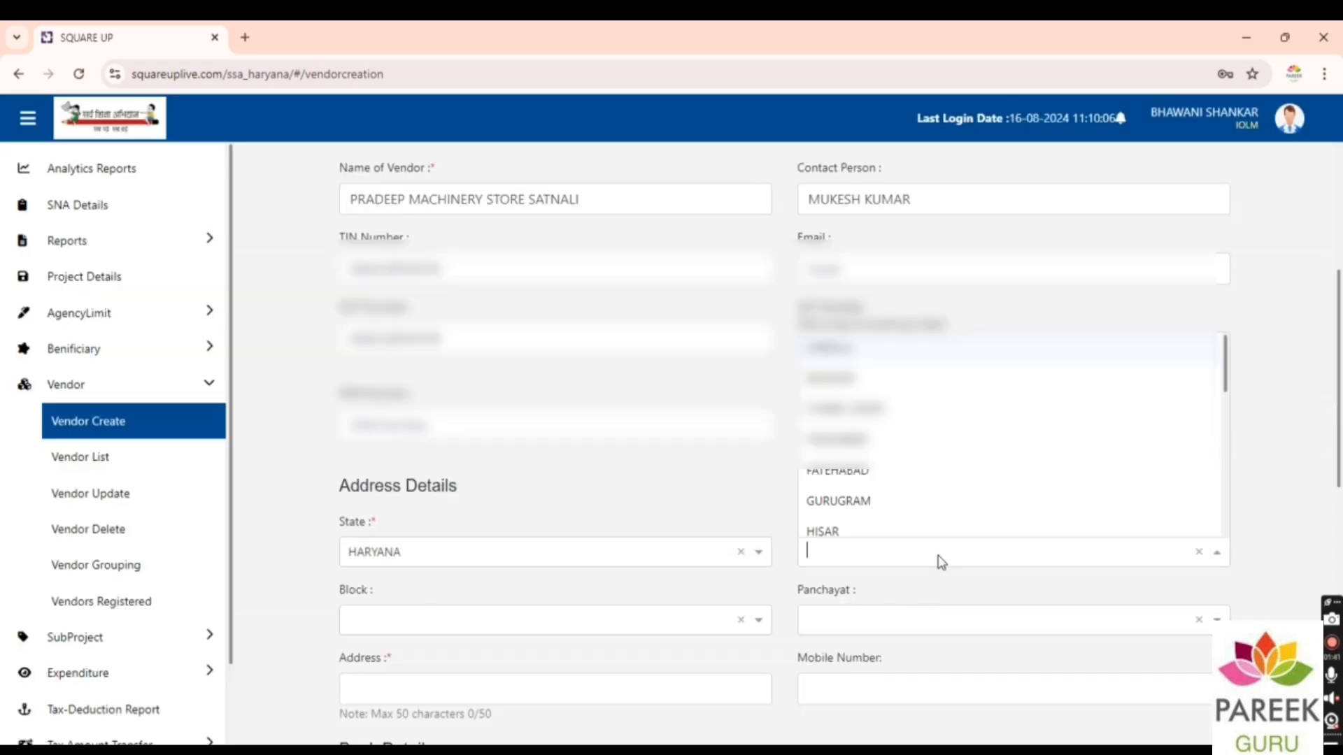
pyautogui.write('MAHE')
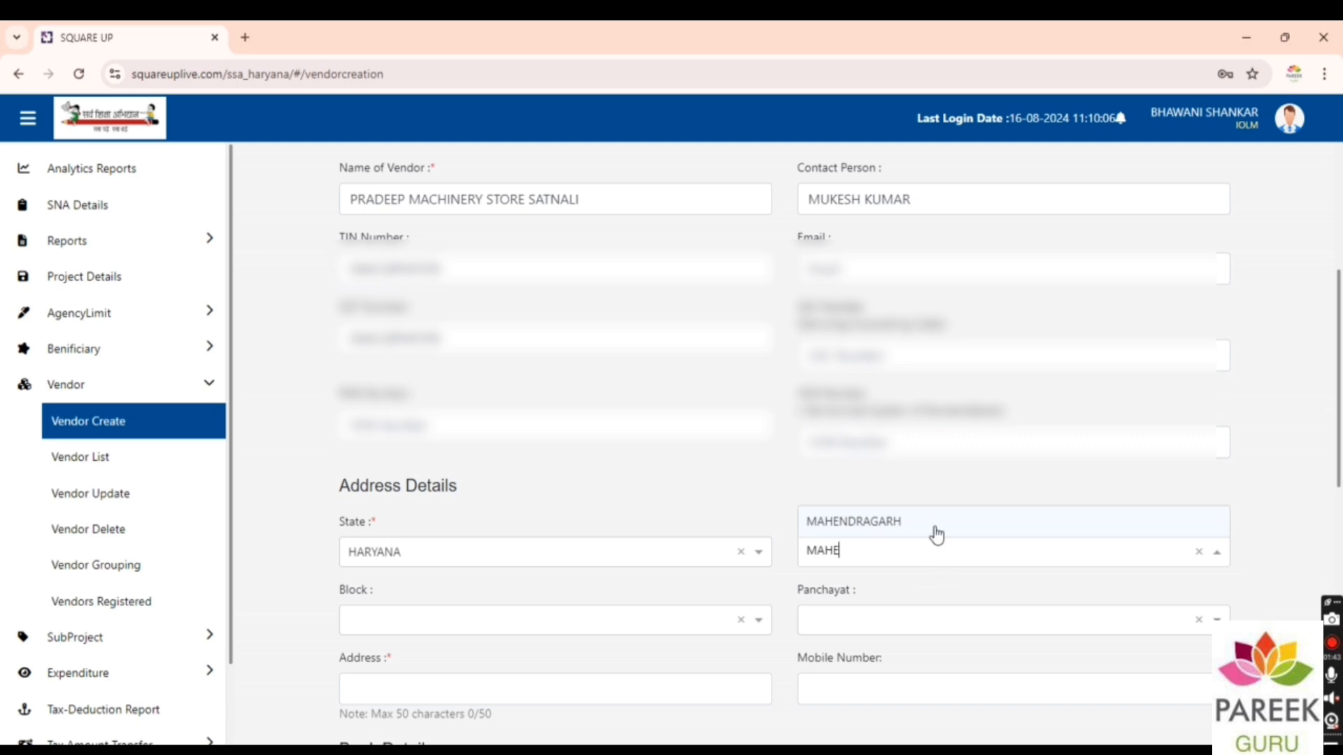
pyautogui.click(934, 523)
# - Set both block and panchayat to SATNALI
pyautogui.scroll(-1, 769, 588)
pyautogui.click(716, 538)
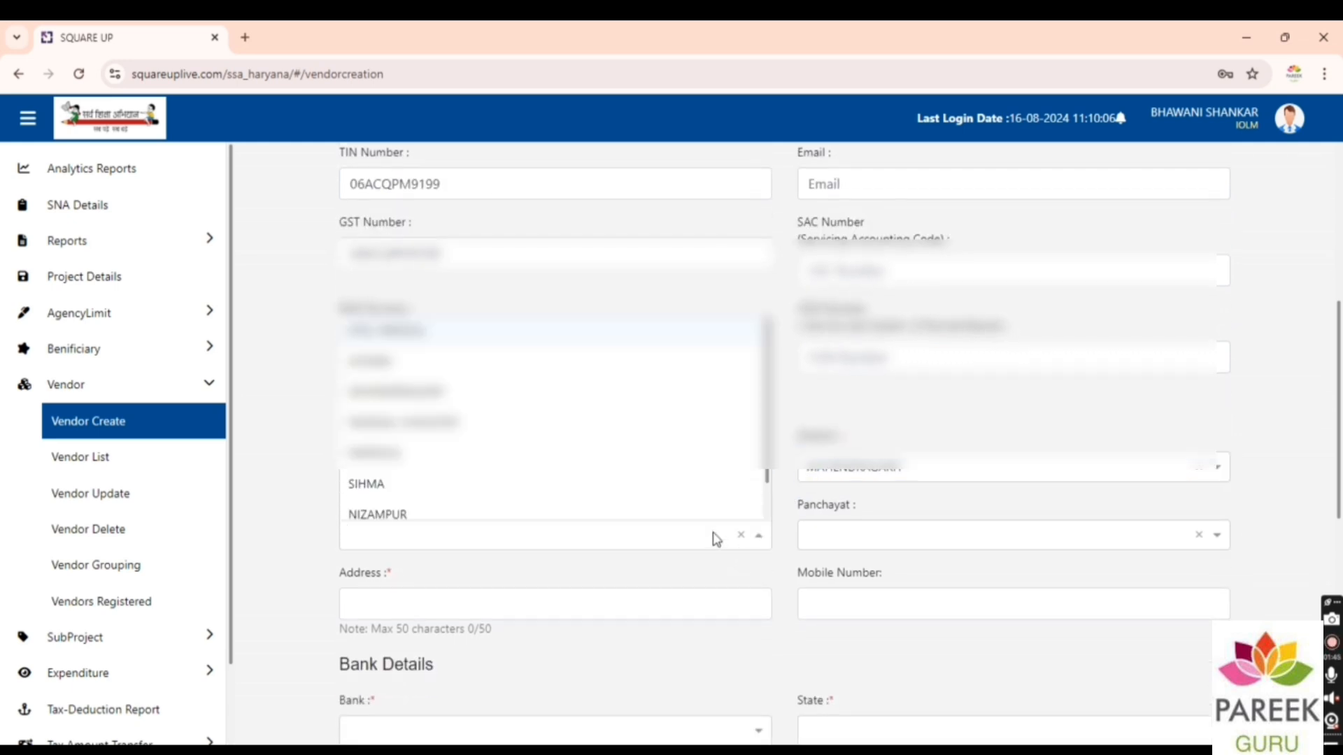
pyautogui.write('SATNA')
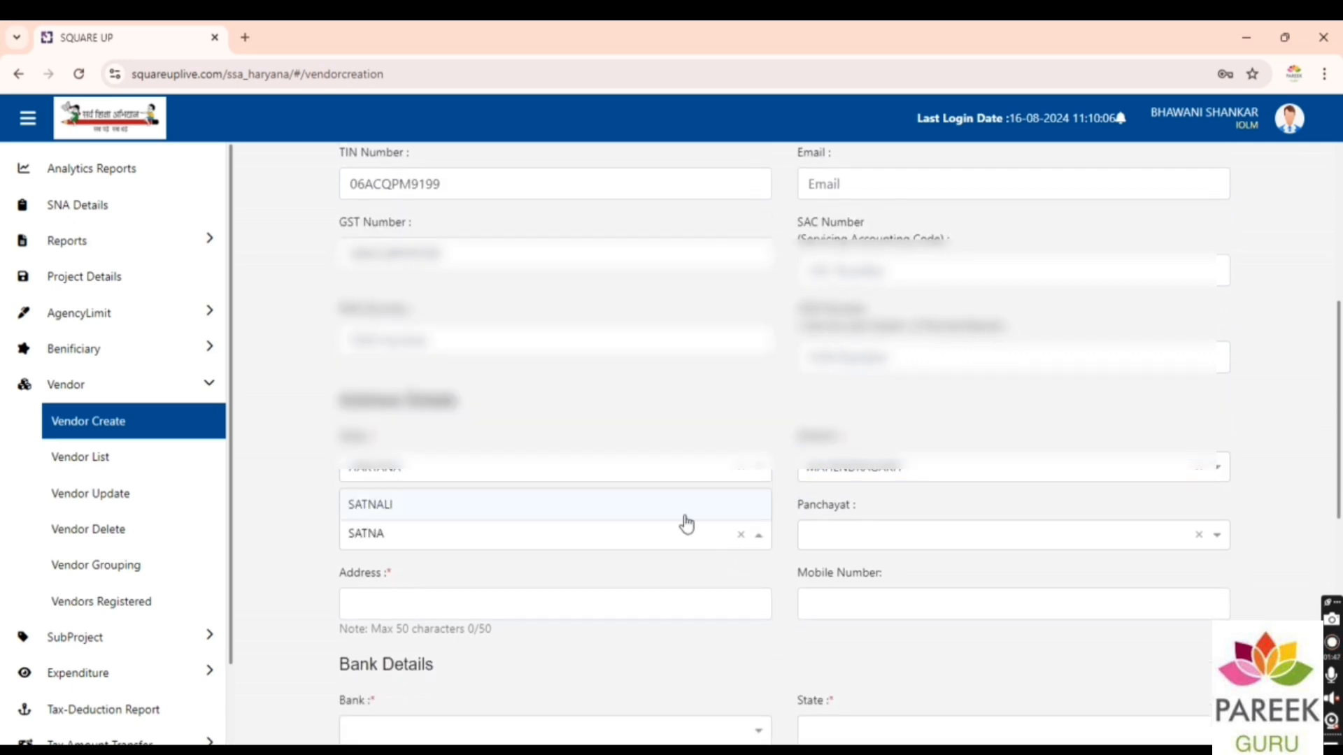
pyautogui.click(669, 507)
pyautogui.click(911, 545)
pyautogui.write('SATNA')
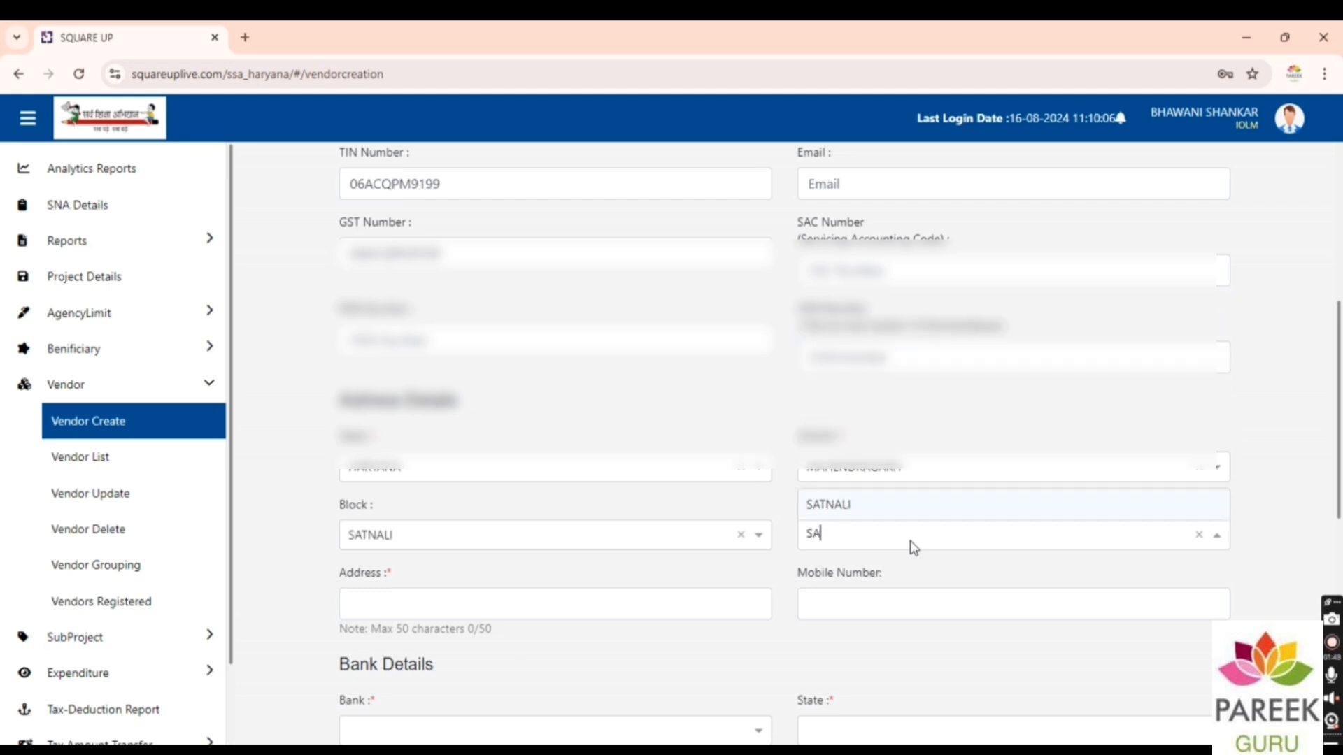
pyautogui.click(875, 505)
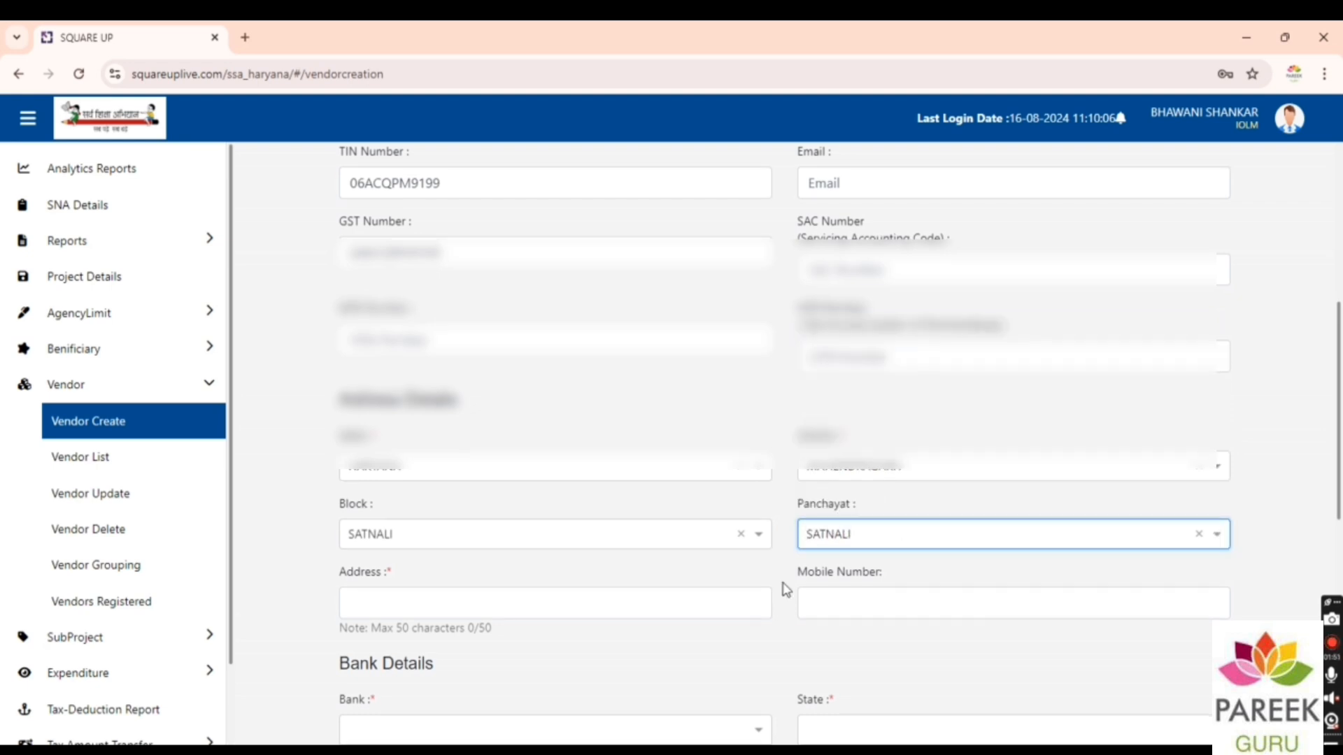
# - Enter address 'VPO SATNALI' and the vendor's mobile number
pyautogui.scroll(-1, 722, 518)
pyautogui.click(725, 519)
pyautogui.write('VPO SATNALI')
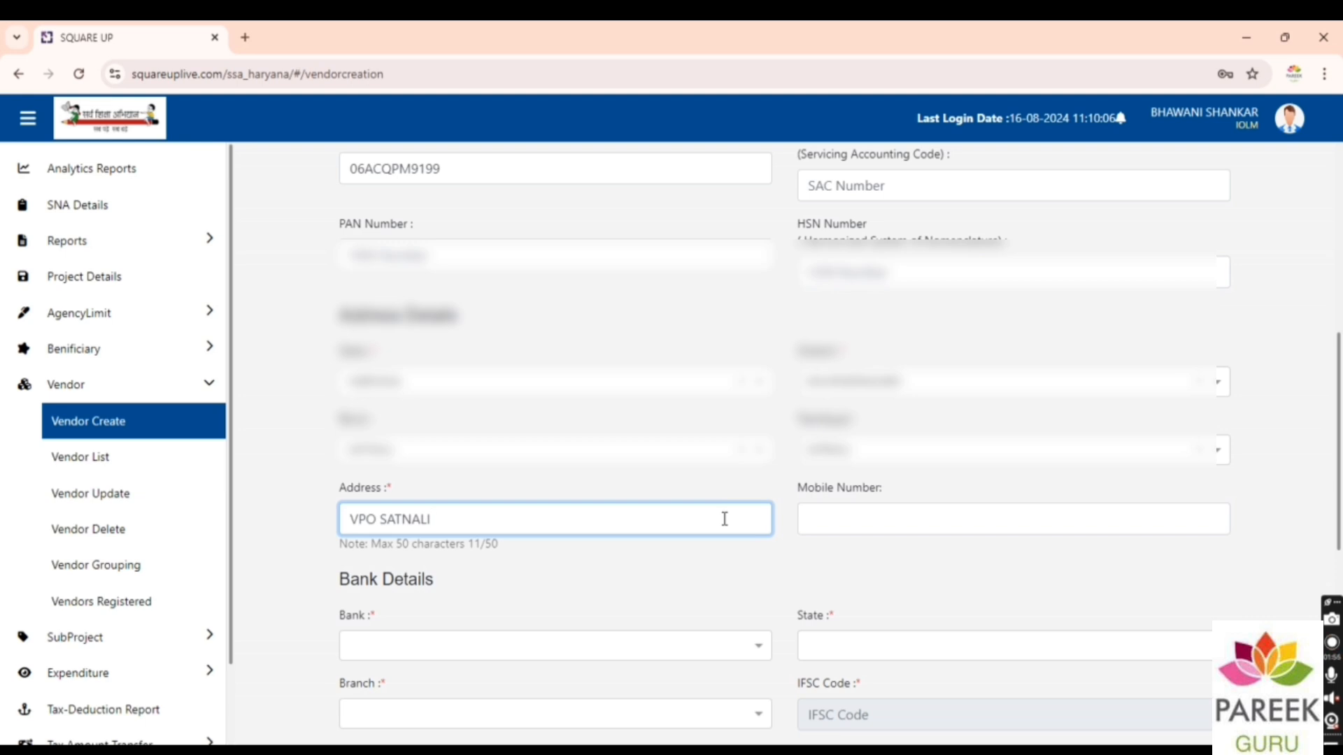
pyautogui.click(877, 528)
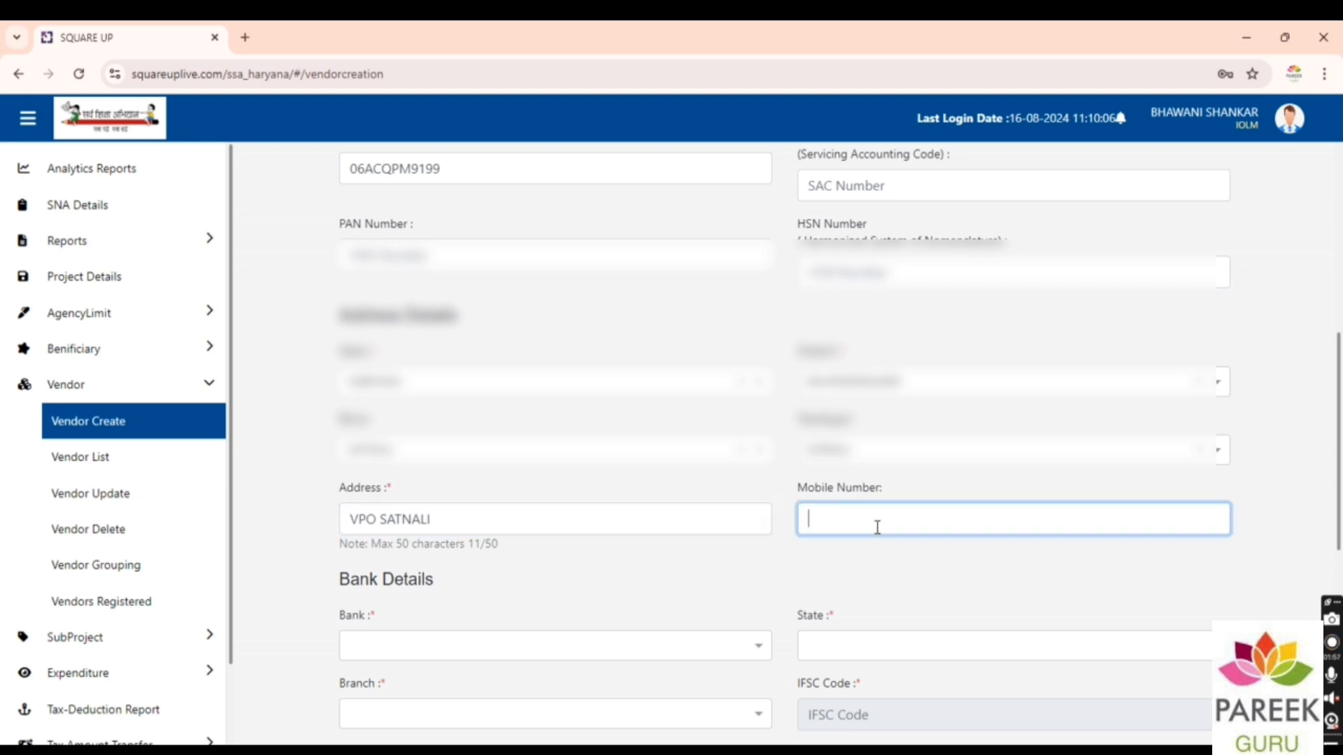
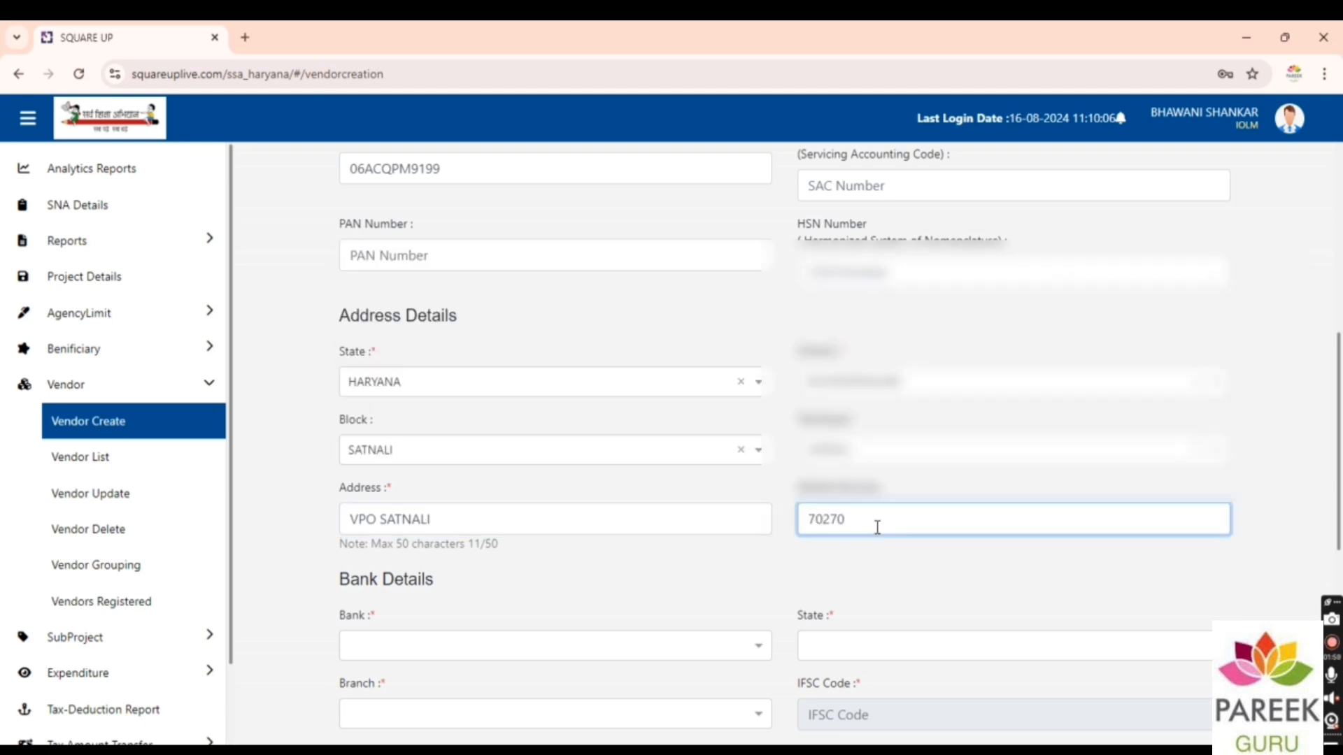
pyautogui.scroll(-2, 796, 536)
# - Select Sarva Haryana Gramin Bank as the vendor's bank
pyautogui.click(696, 550)
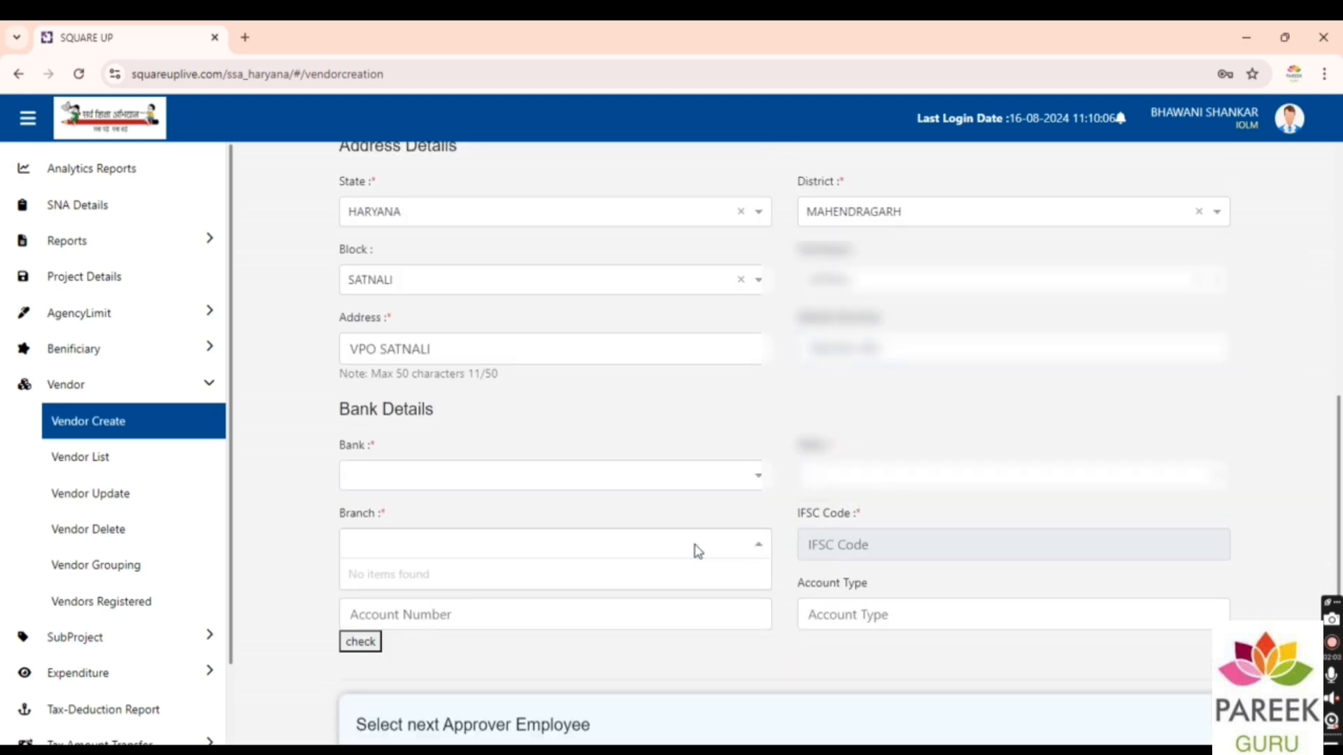
pyautogui.write('SARV HARYANA')
pyautogui.click(689, 477)
pyautogui.write('SARV HAR')
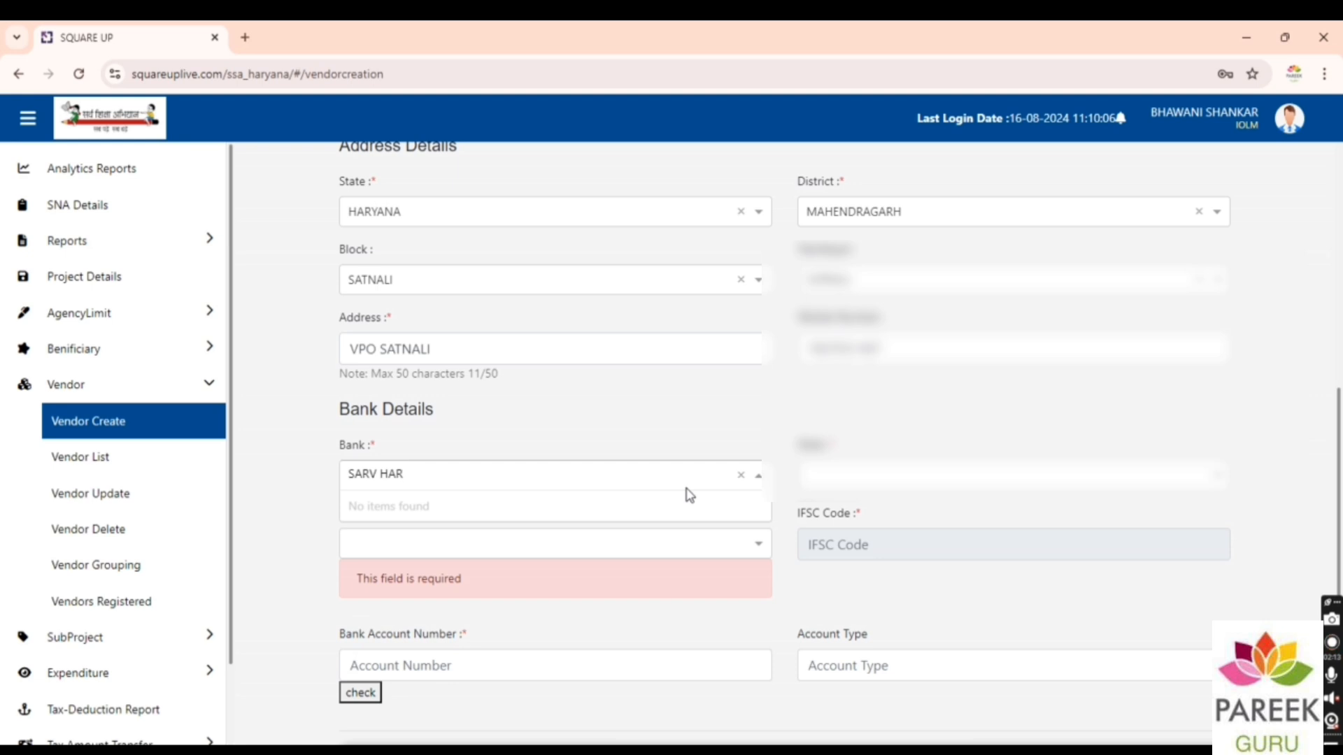
pyautogui.press('BackSpace')
pyautogui.press('BackSpace')
pyautogui.press('BackSpace')
pyautogui.press('BackSpace')
pyautogui.press('BackSpace')
pyautogui.press('BackSpace')
pyautogui.press('BackSpace')
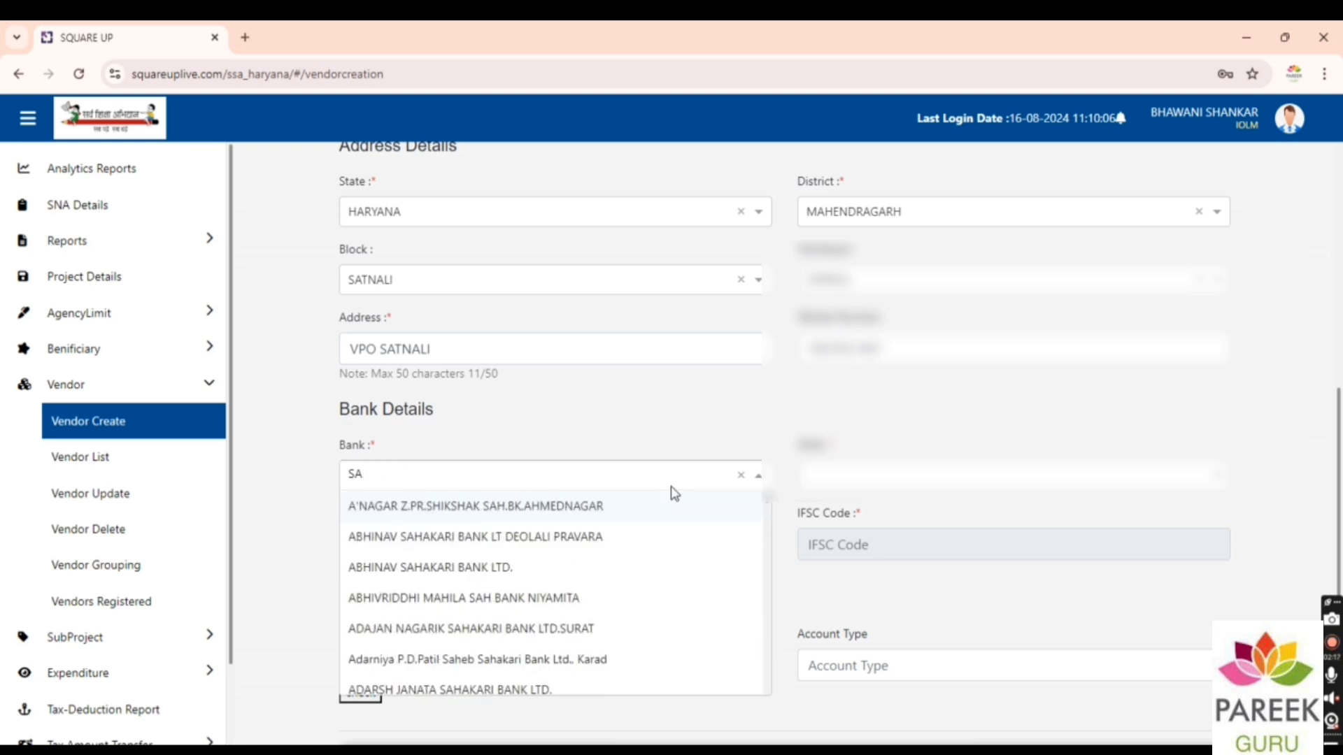
pyautogui.write('GRAMIN')
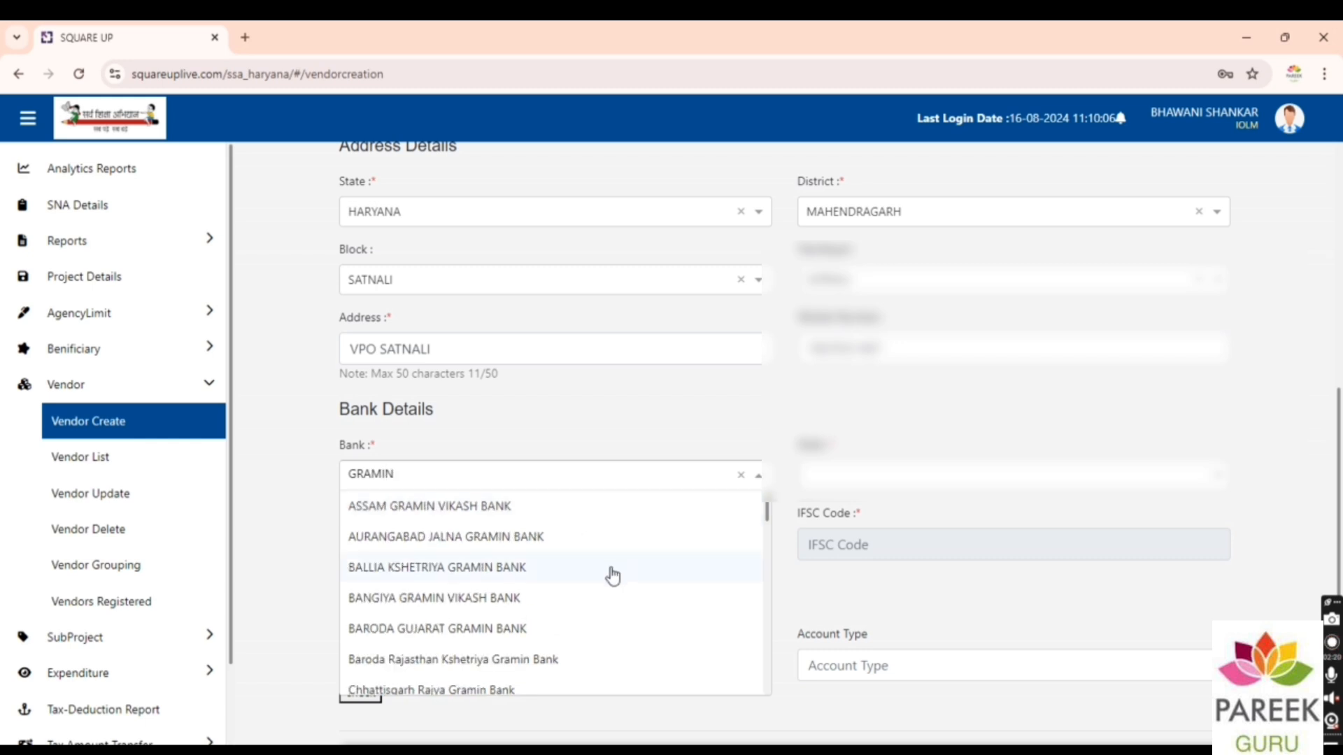
pyautogui.scroll(-1, 578, 595)
pyautogui.scroll(-3, 577, 595)
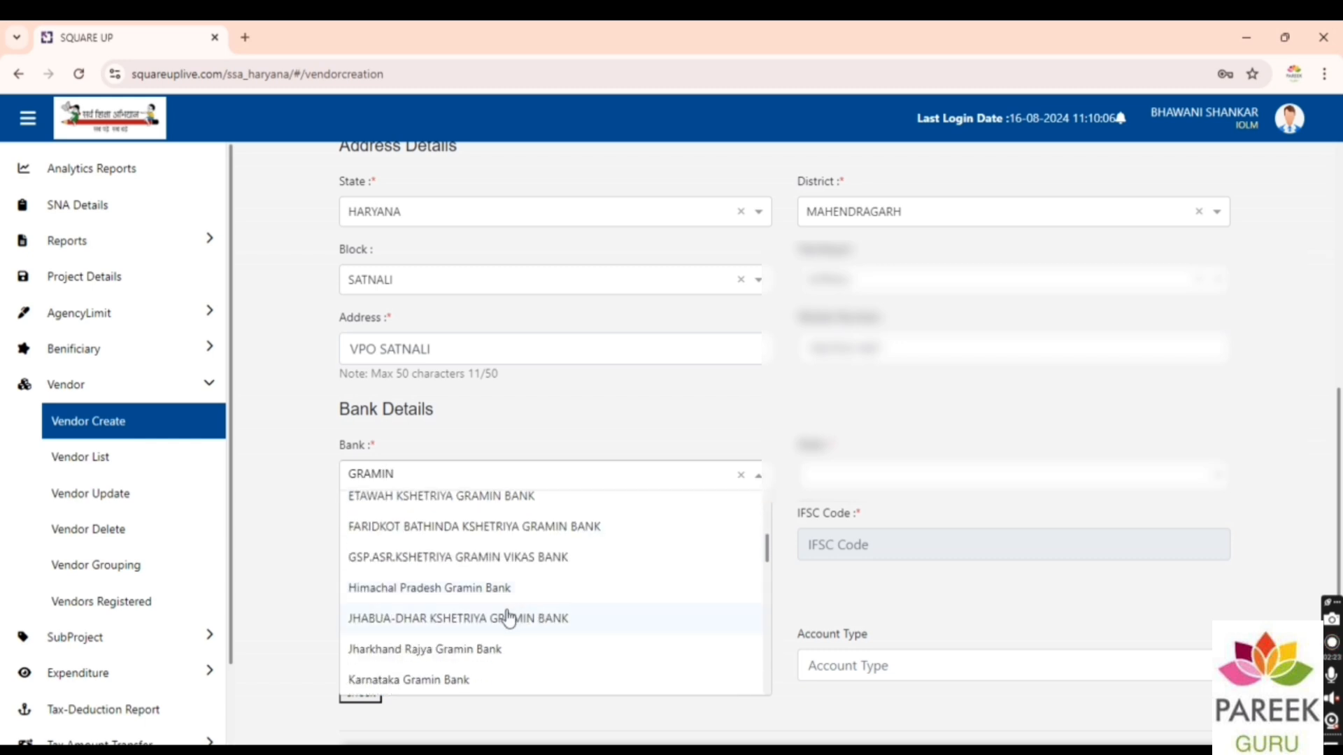
pyautogui.scroll(-5, 509, 618)
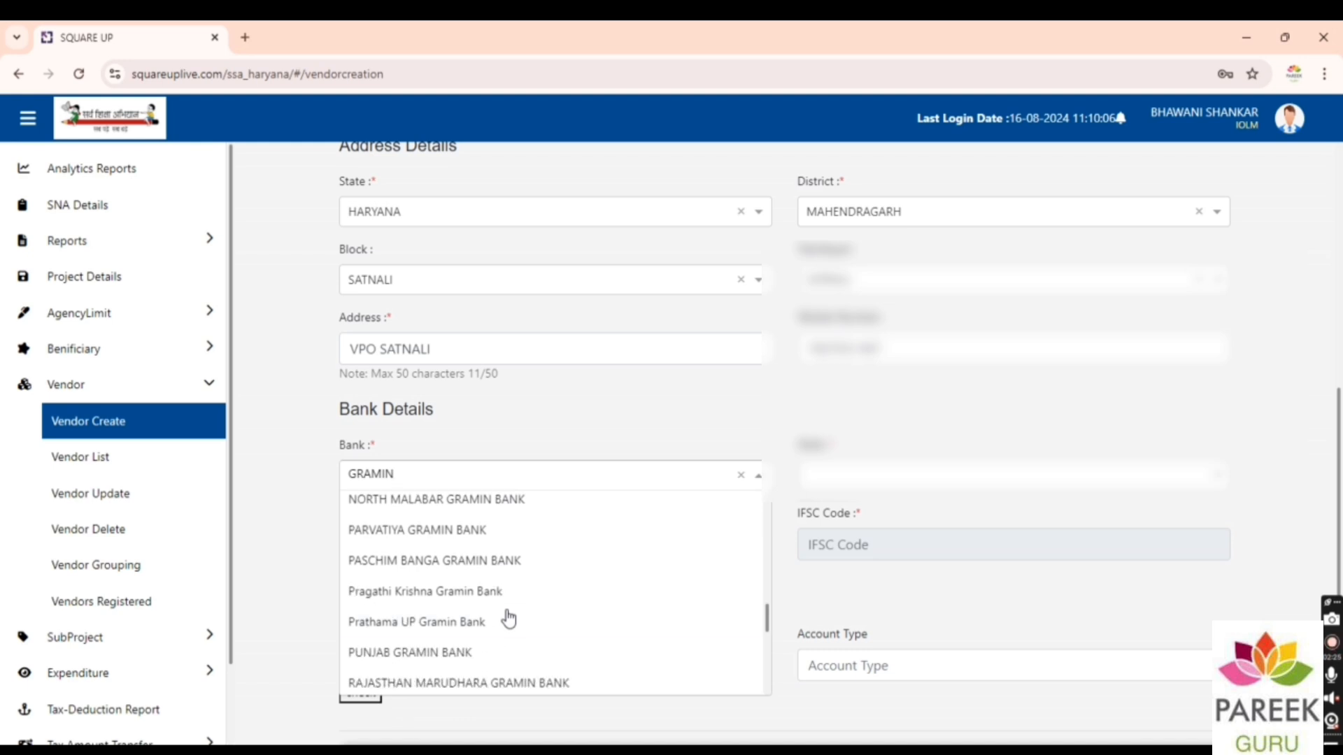
pyautogui.scroll(-3, 508, 618)
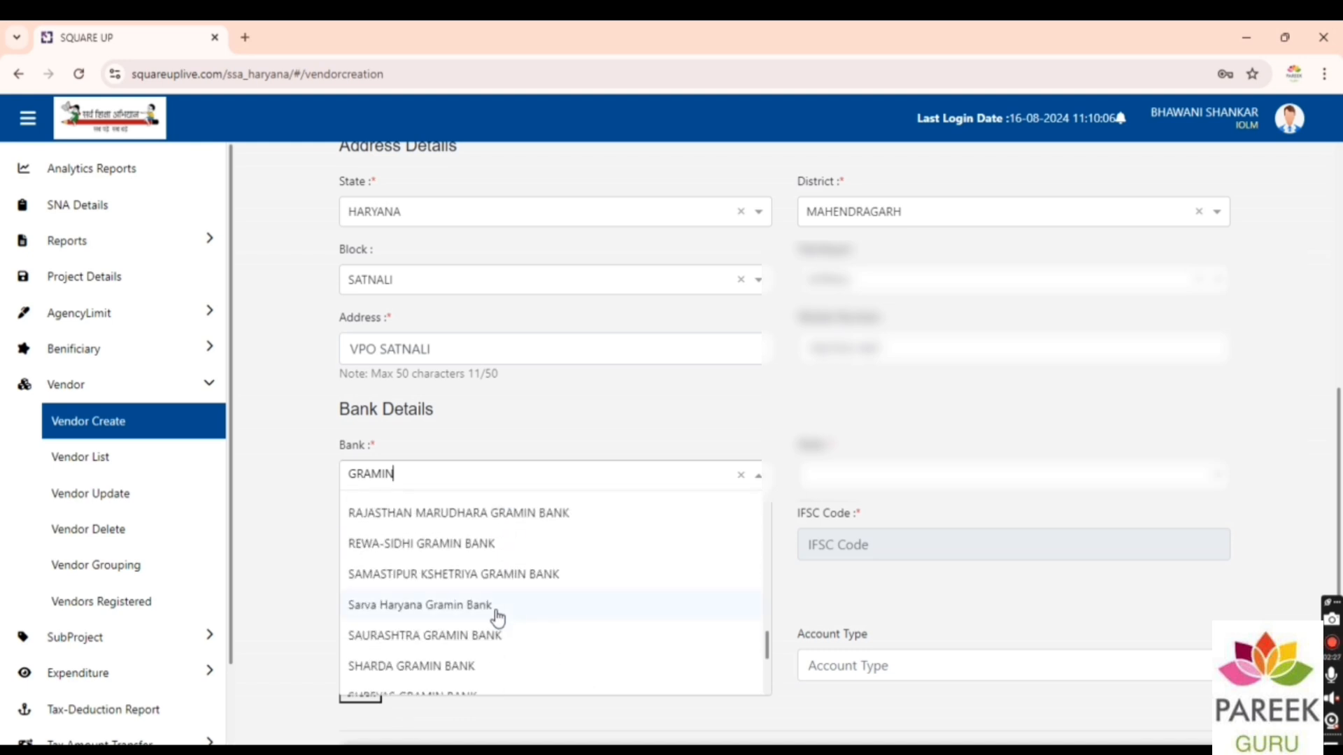
pyautogui.click(507, 619)
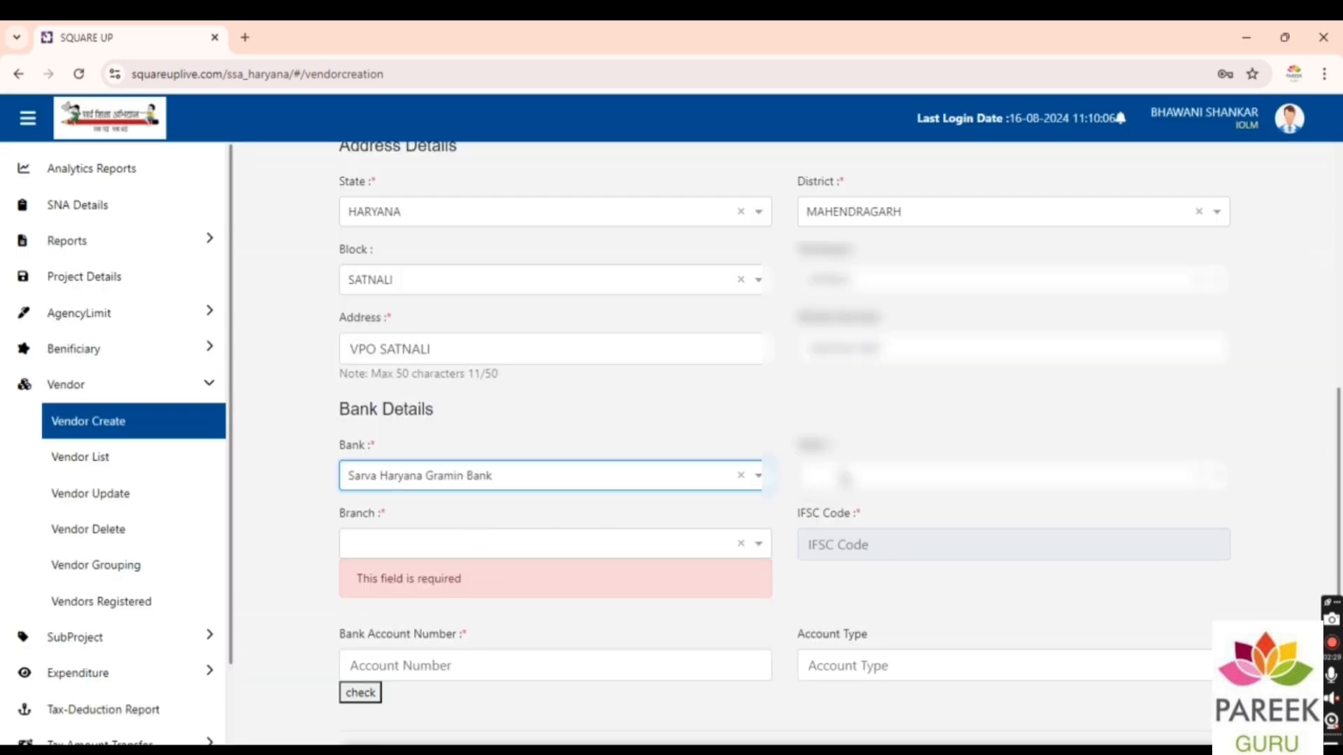
# - Fill the blurred bank field and choose the SATNALI- branch, filling its IFSC code
pyautogui.click(837, 474)
pyautogui.click(848, 536)
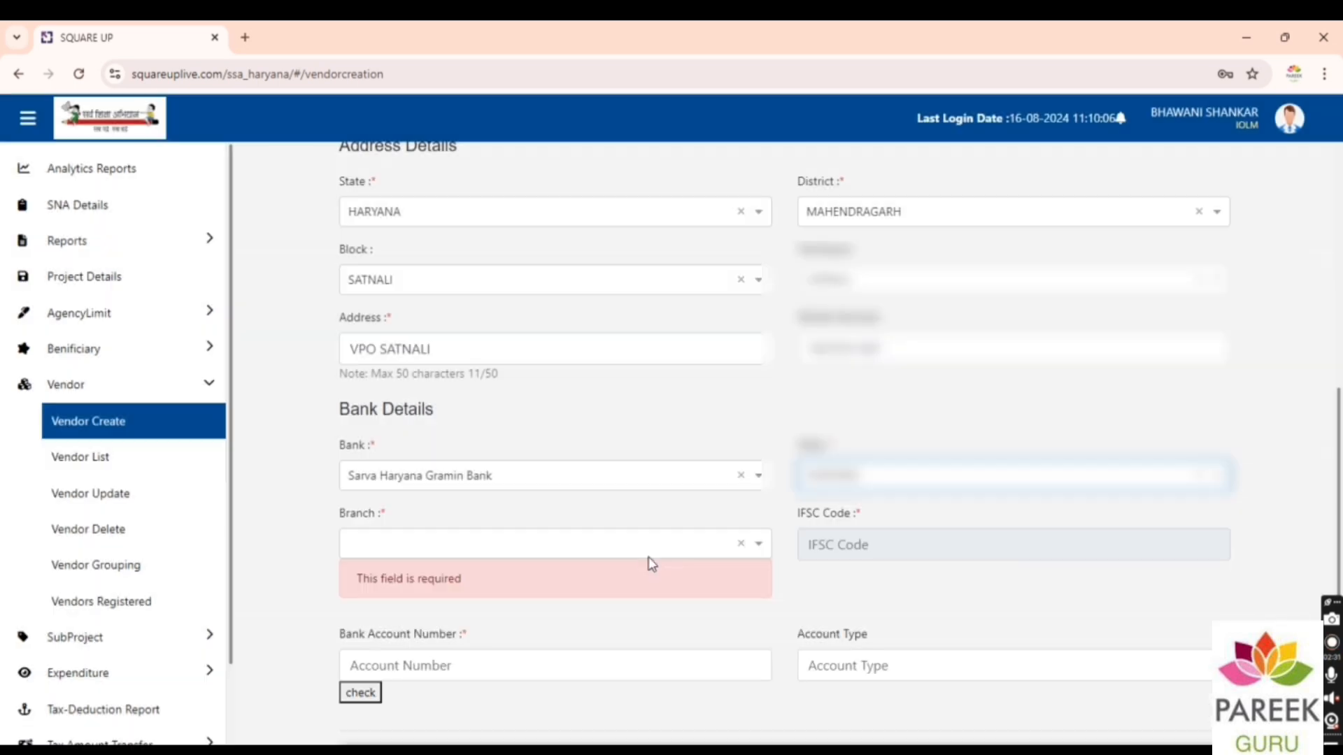
pyautogui.click(629, 545)
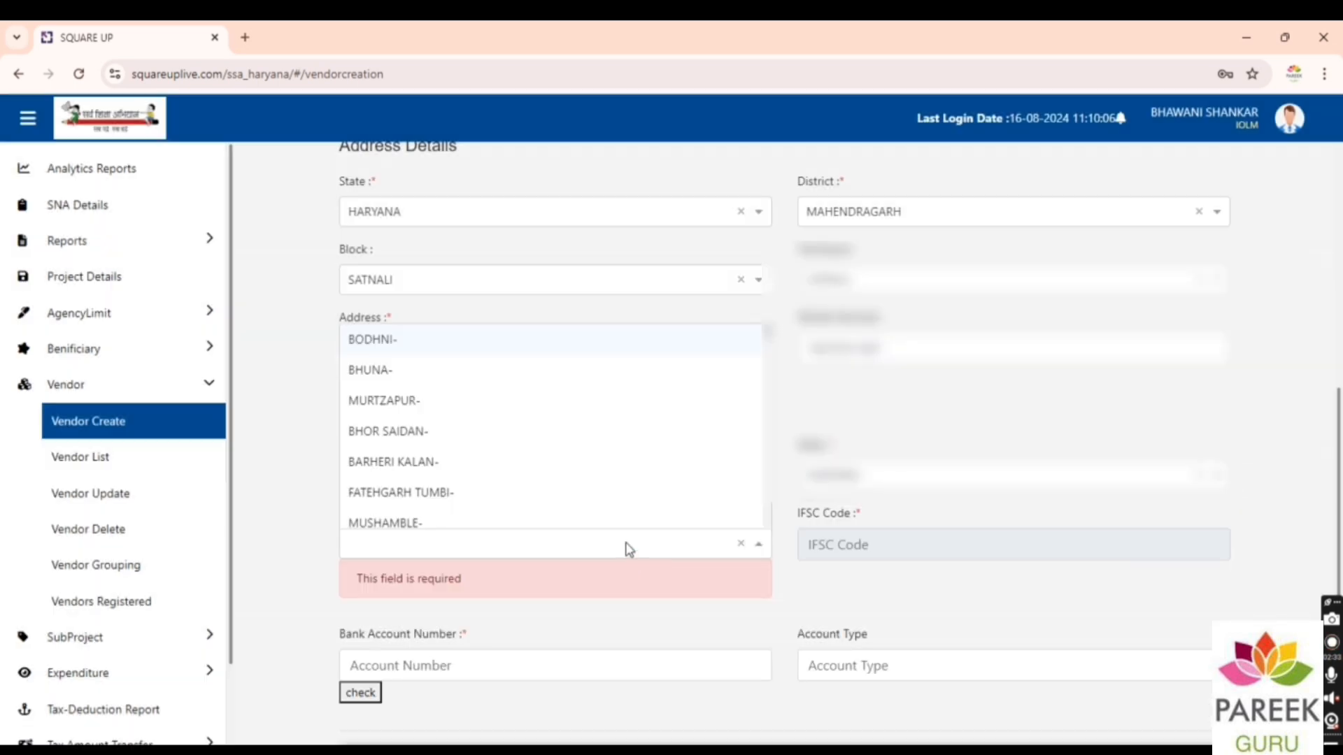
pyautogui.write('SATNA')
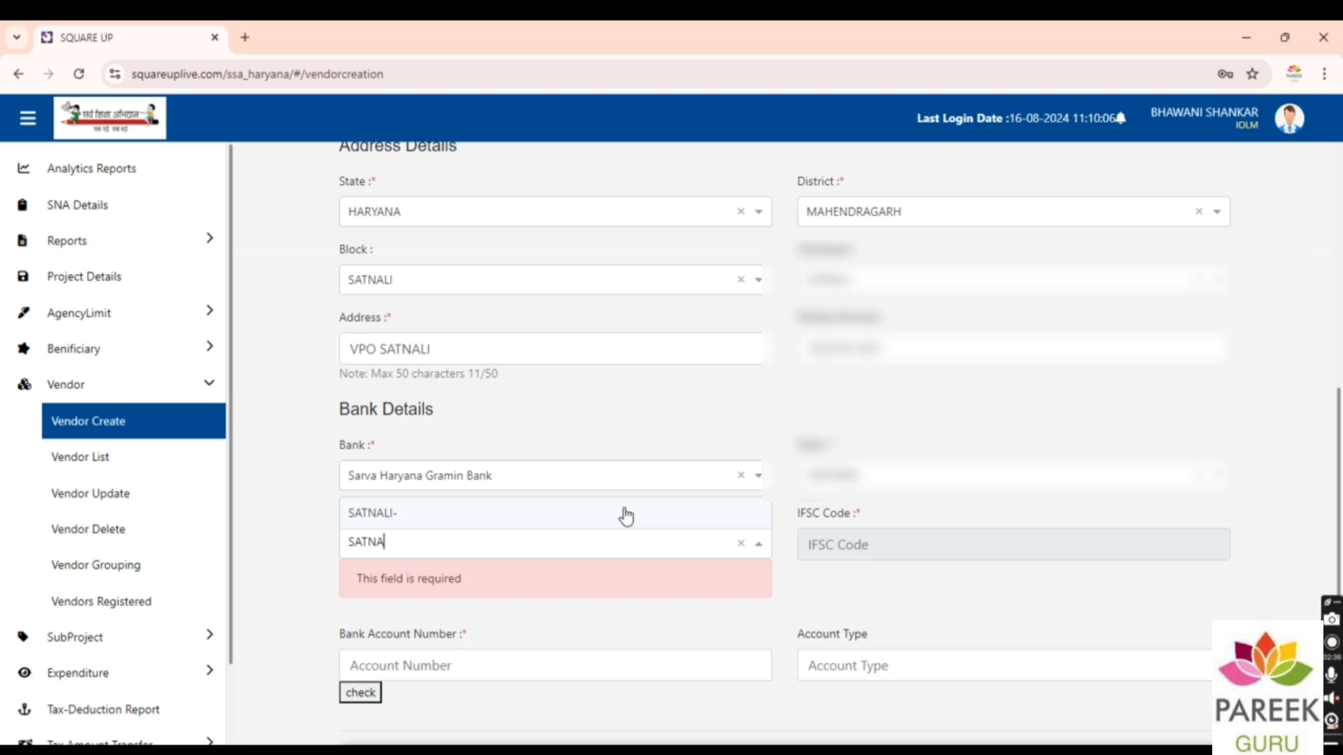
pyautogui.click(623, 516)
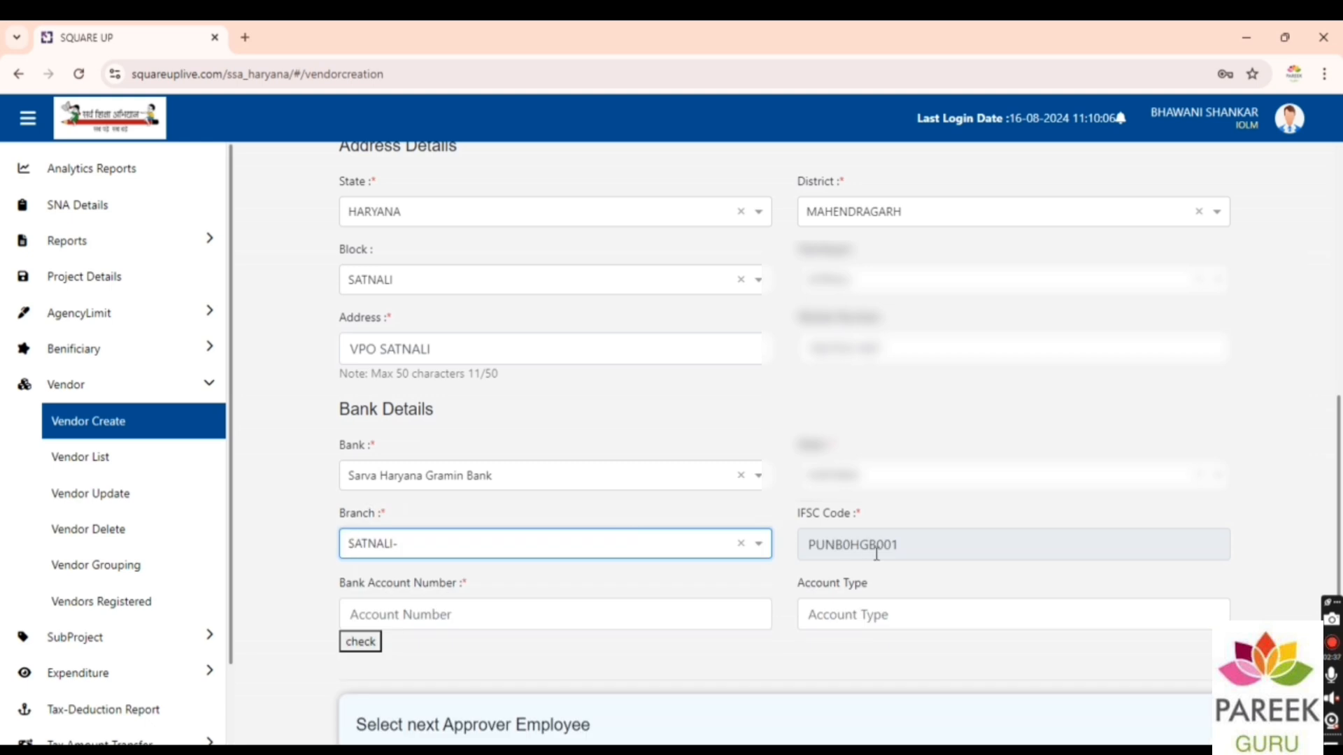
# - Enter the bank account number, confirm it's available, and start entering the account type
pyautogui.click(536, 613)
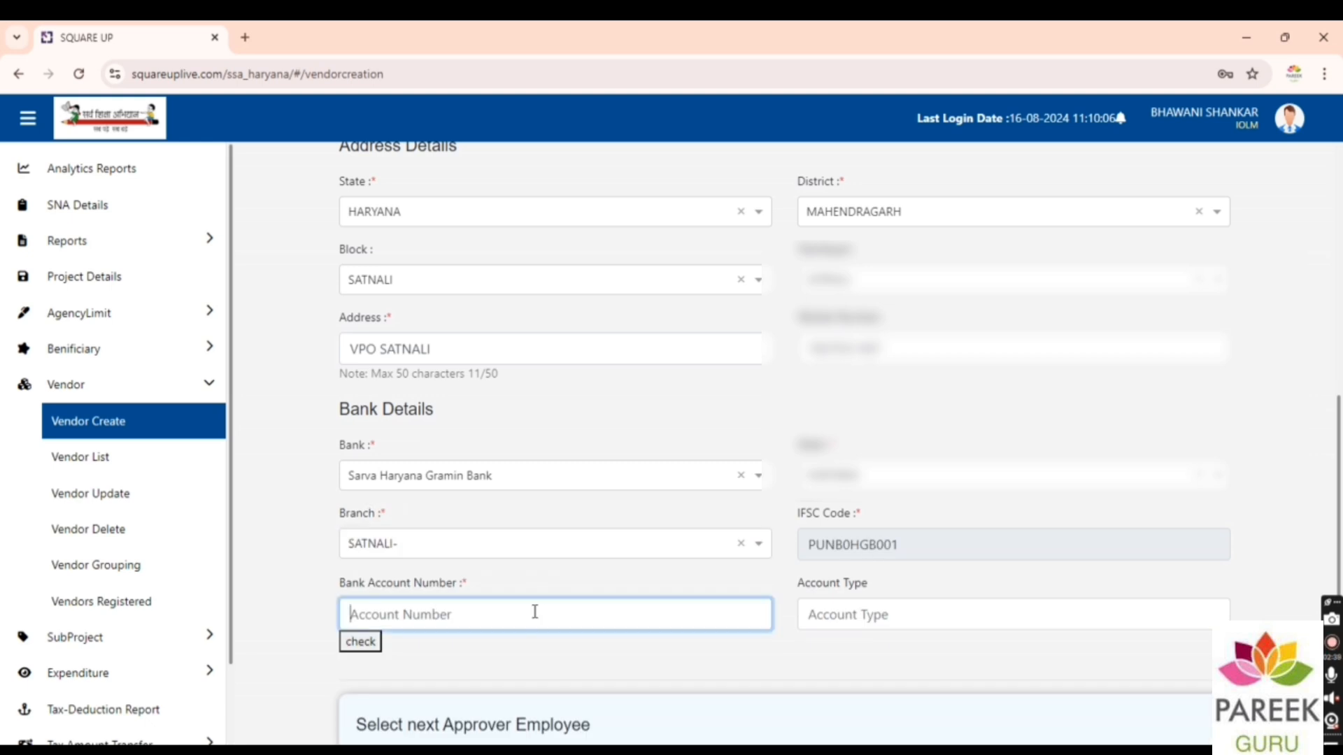
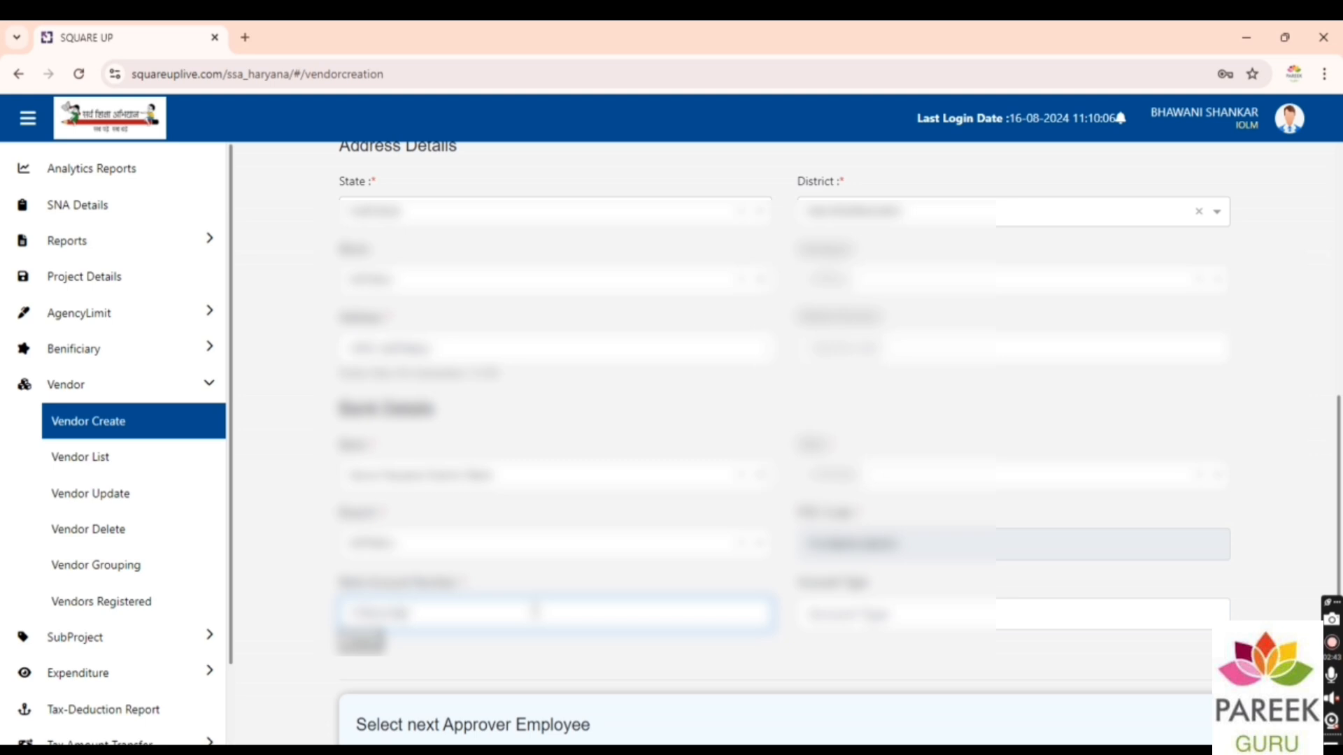
pyautogui.scroll(-1, 458, 607)
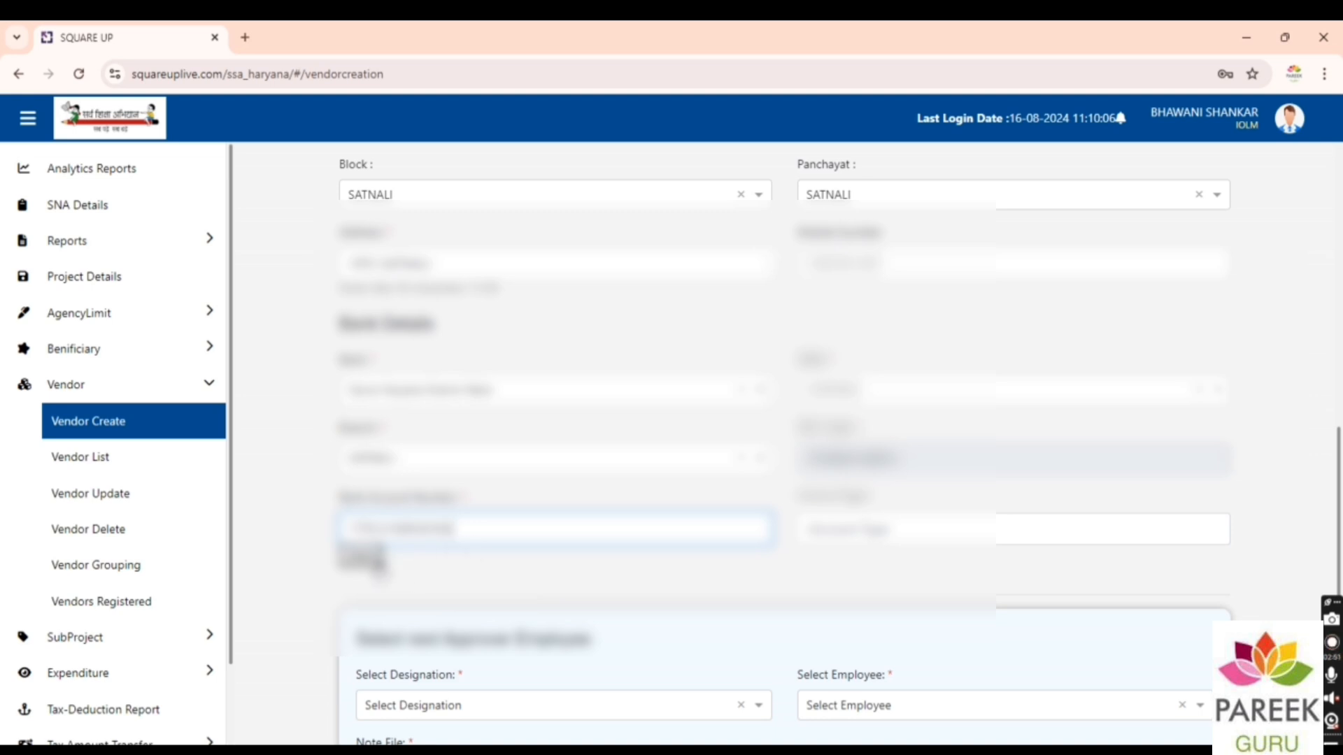
pyautogui.click(373, 564)
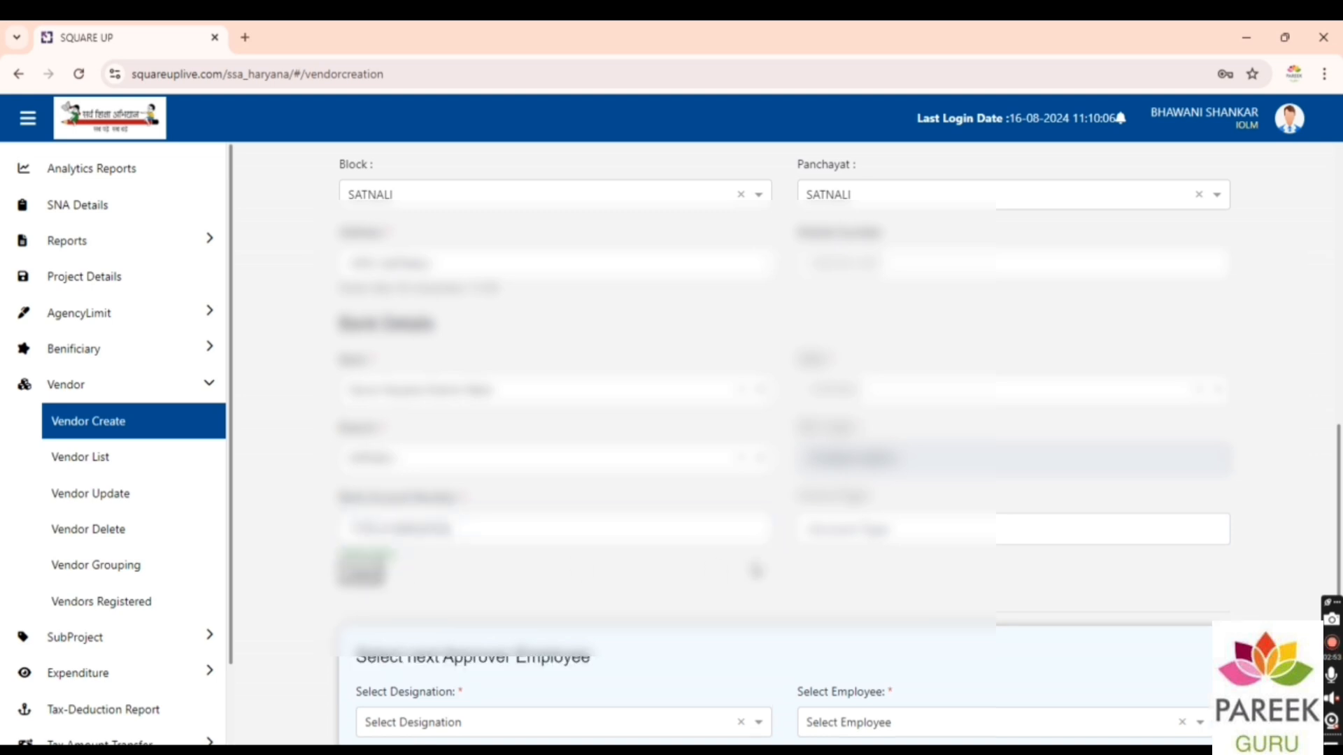
pyautogui.click(826, 535)
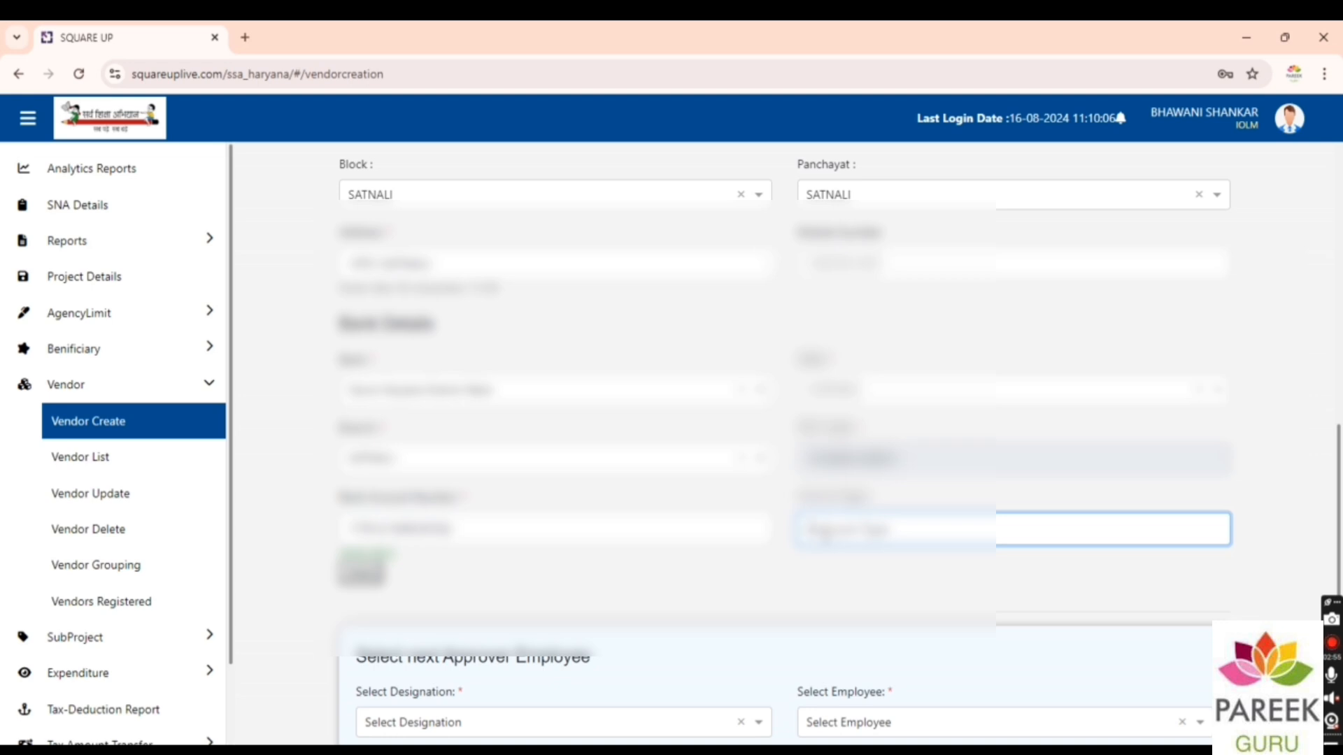
pyautogui.write('SARRENT')
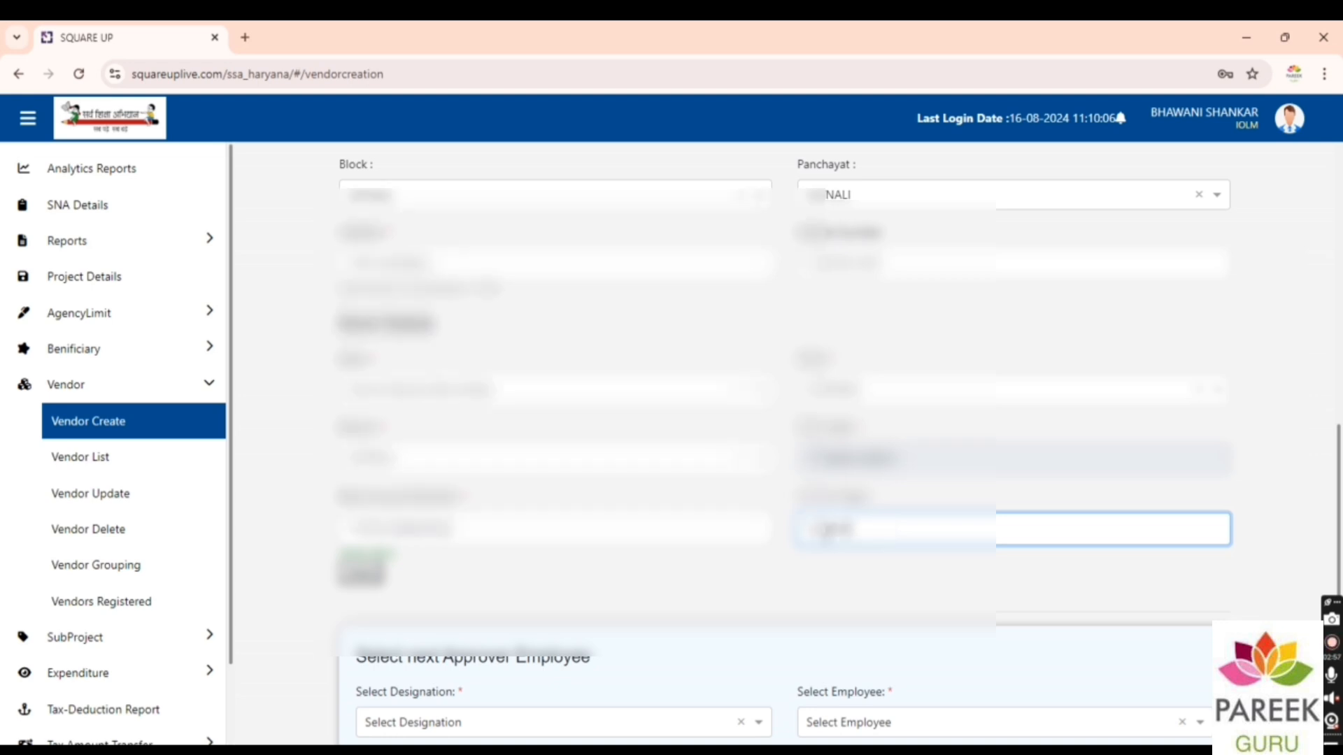
# - Save the vendor, forwarding it to the Principal with the note 'APPROVE'
pyautogui.scroll(-4, 735, 510)
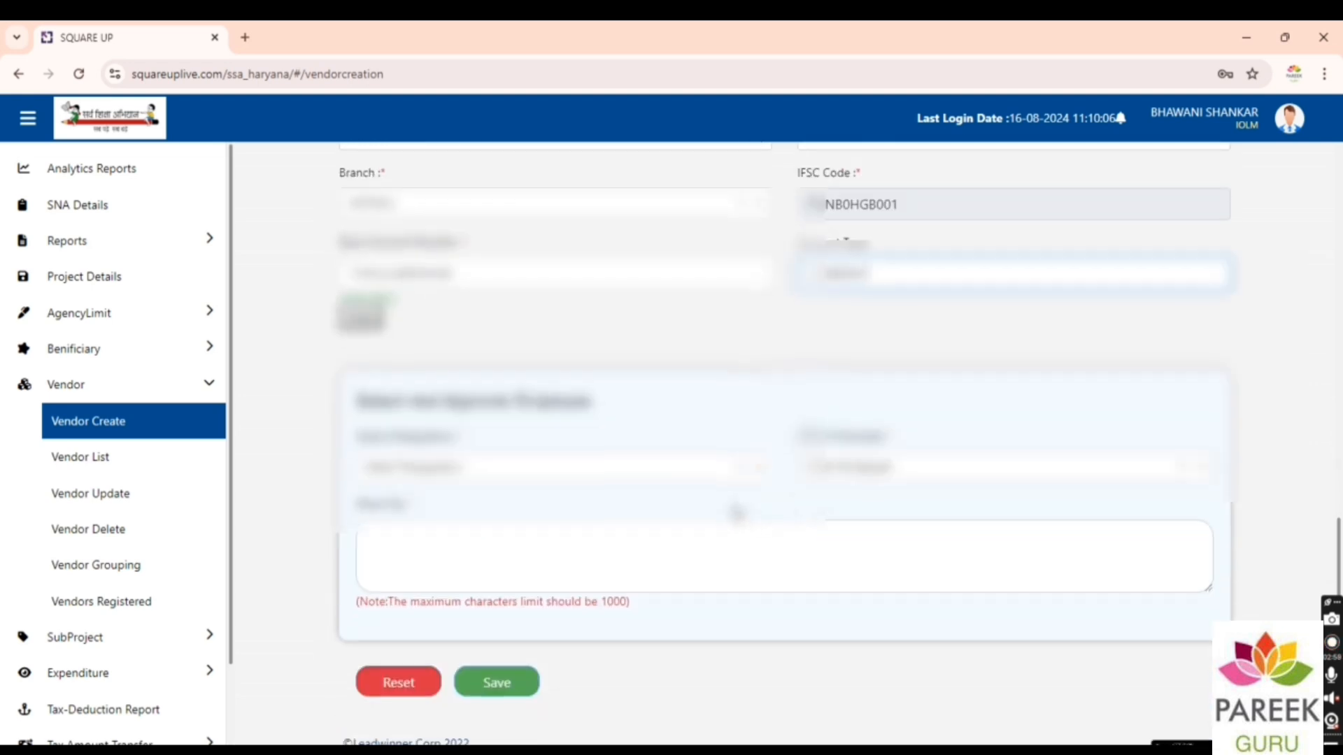
pyautogui.click(711, 477)
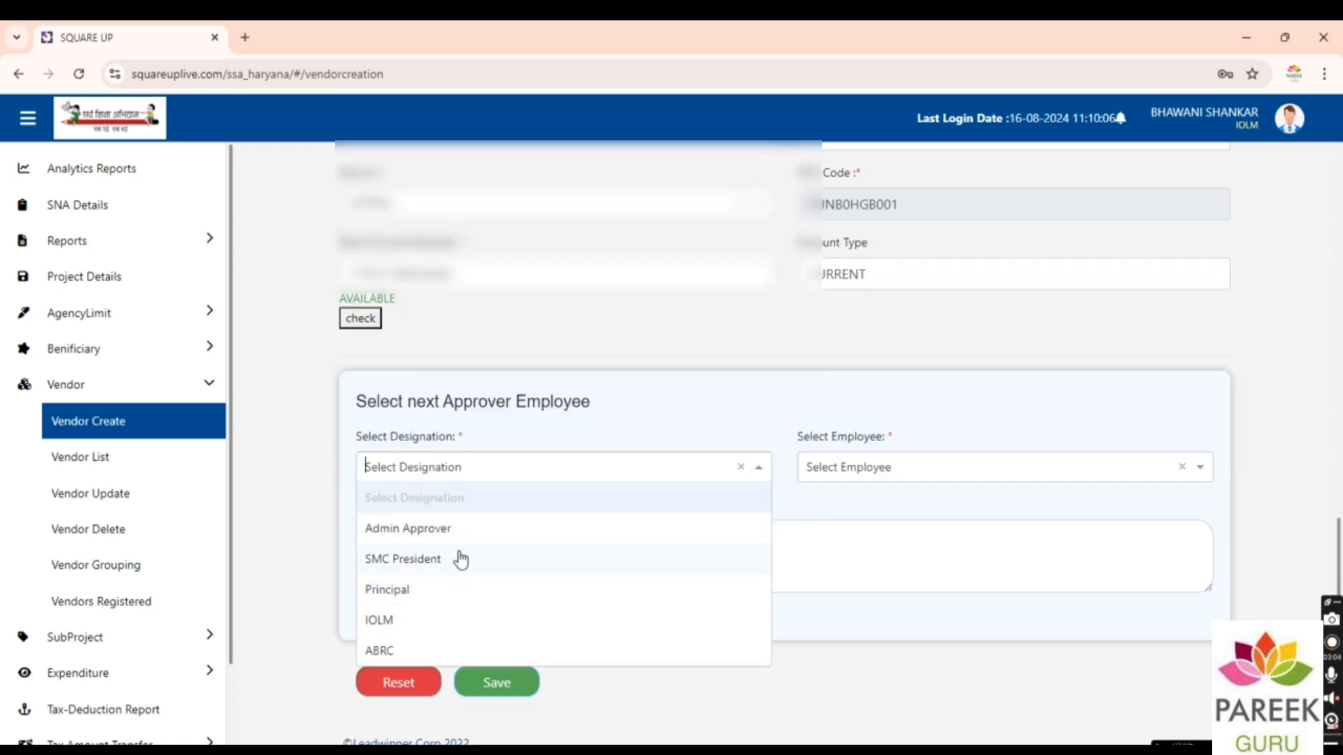
pyautogui.click(445, 590)
pyautogui.click(870, 475)
pyautogui.click(883, 535)
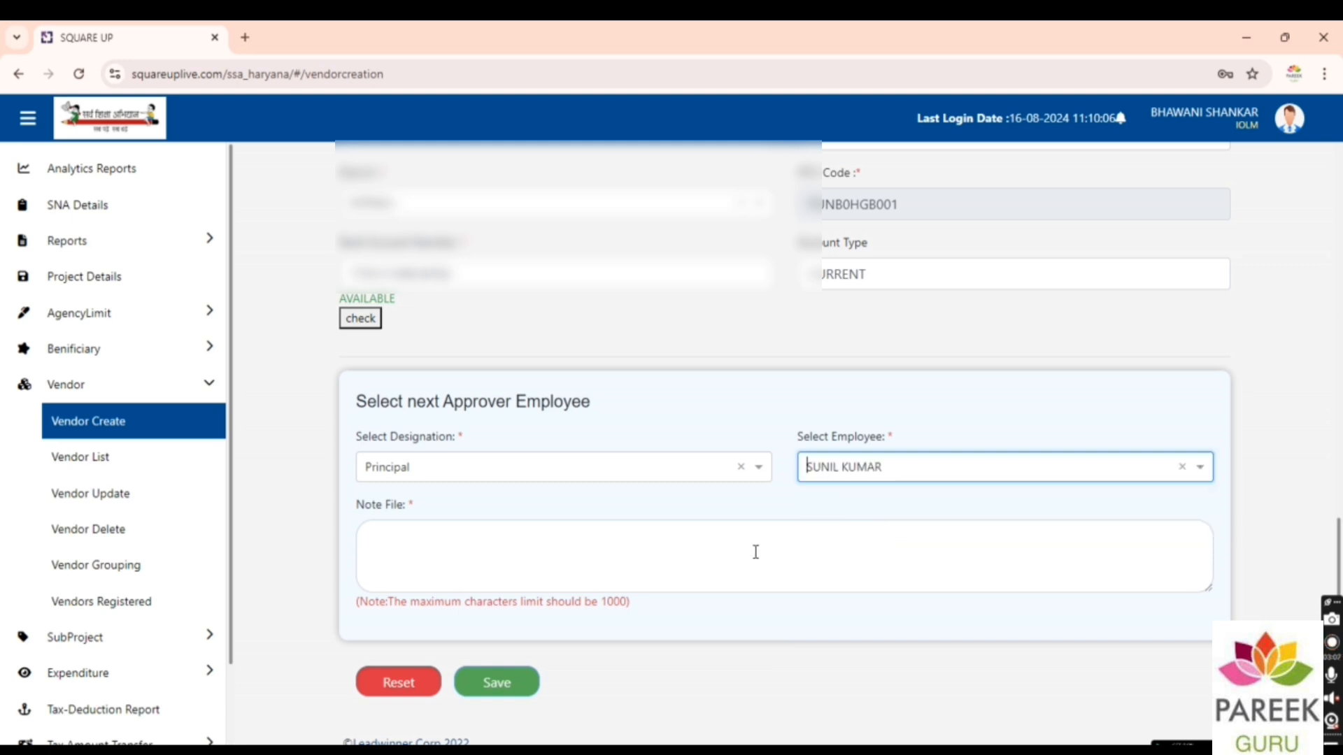
pyautogui.click(729, 555)
pyautogui.write('APPROVE')
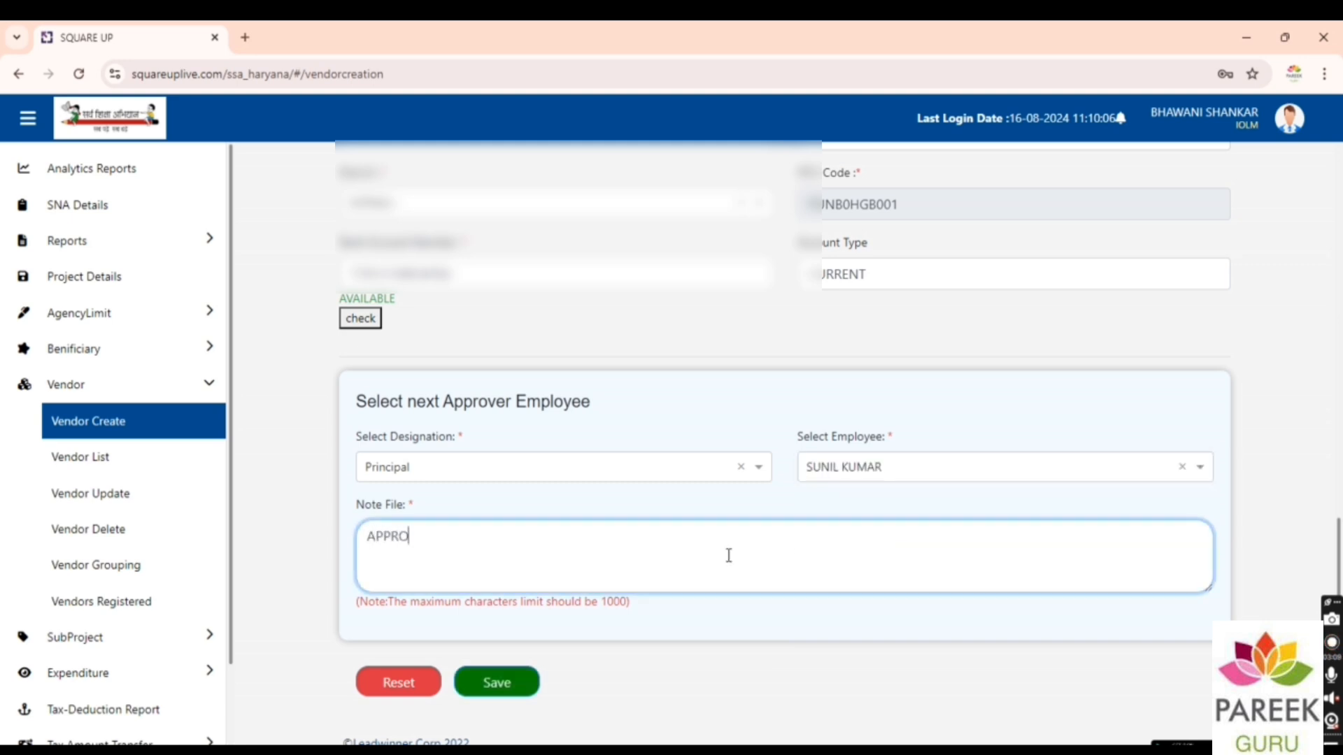
pyautogui.click(496, 689)
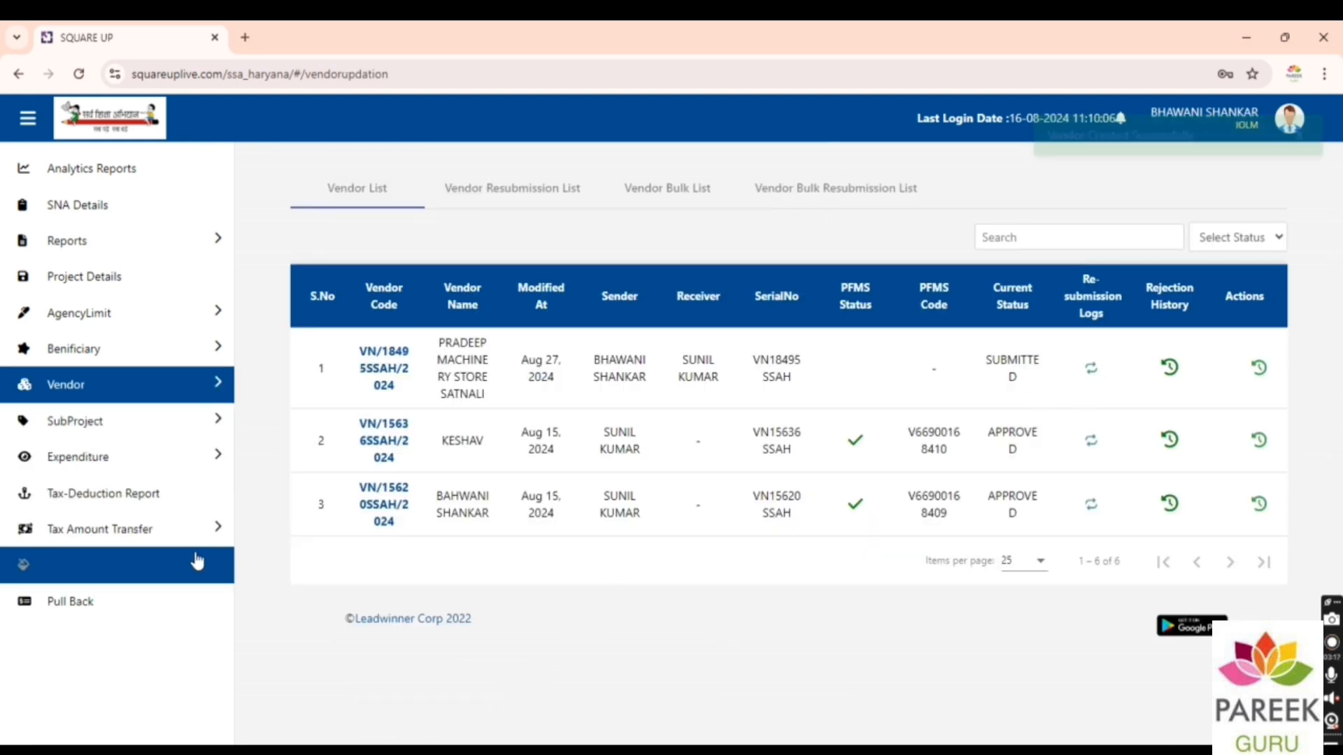
# - Start a new Single vendor on the Vendor Create page
pyautogui.click(83, 387)
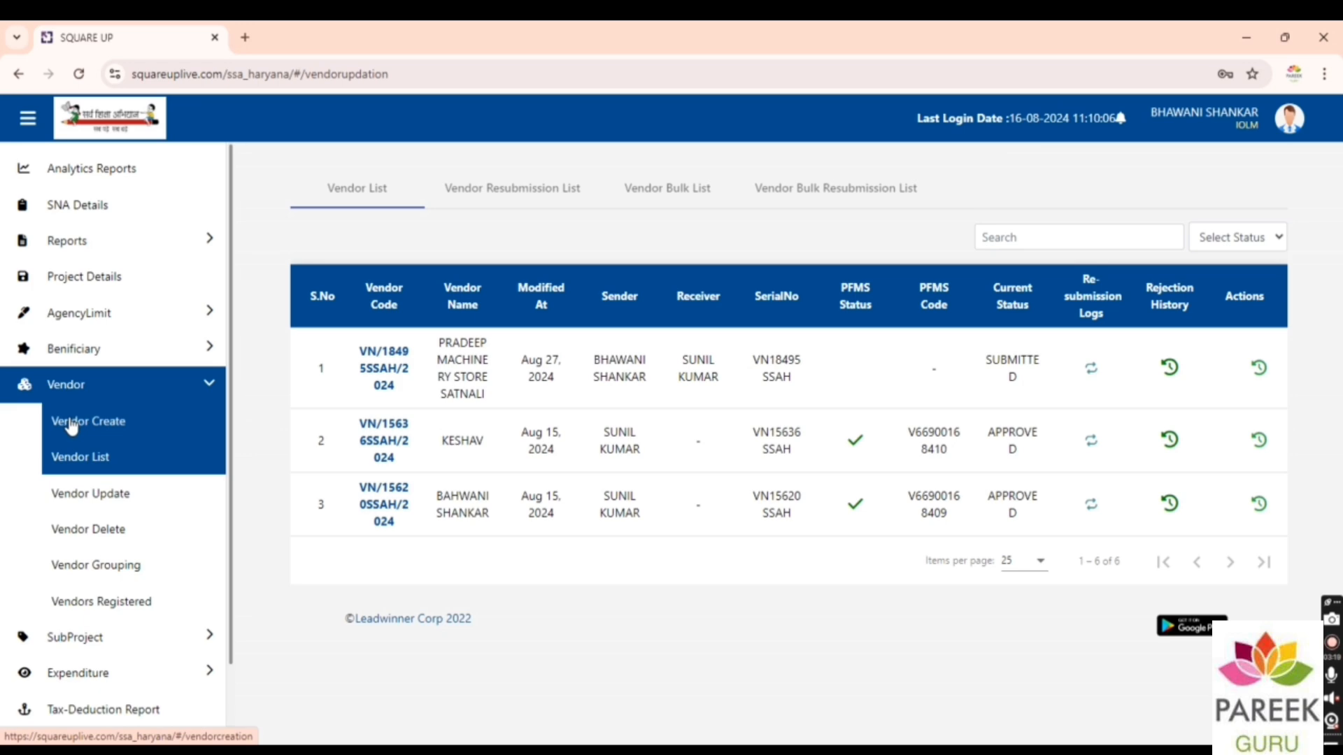
pyautogui.click(70, 422)
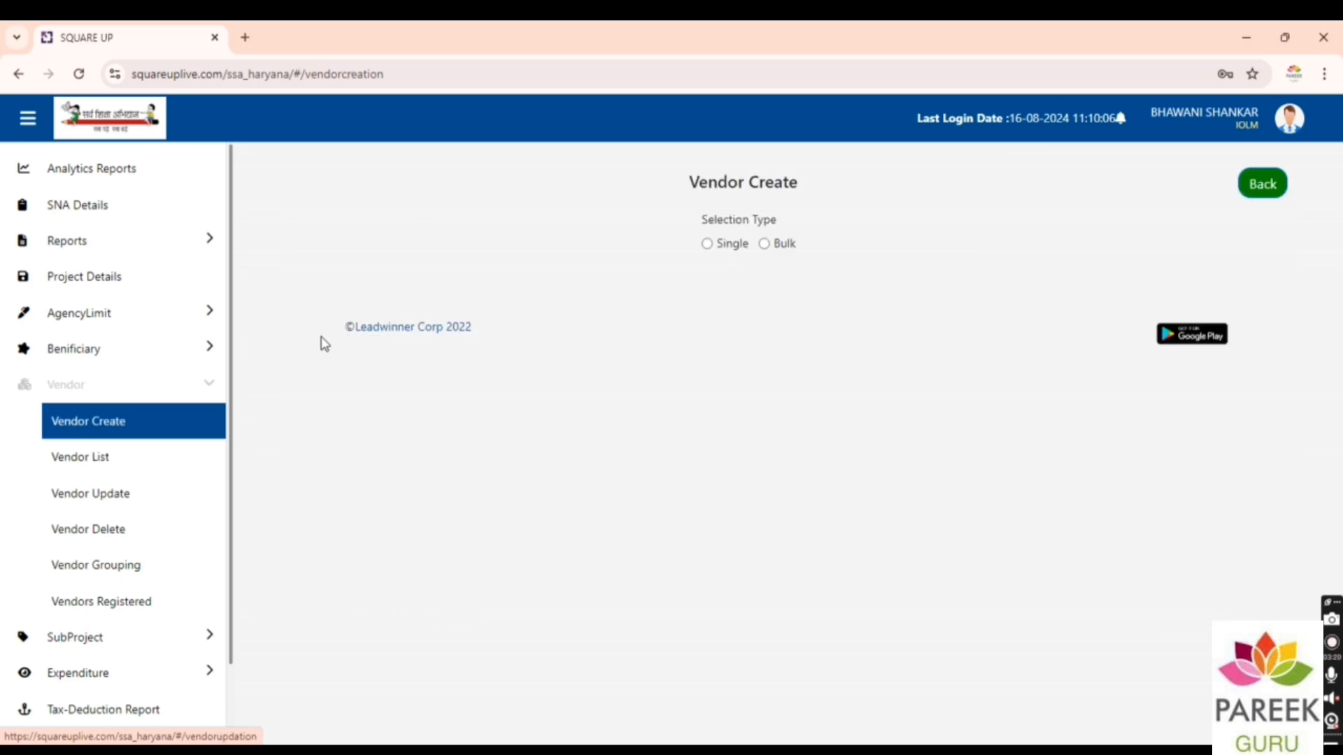
pyautogui.click(703, 244)
pyautogui.click(533, 363)
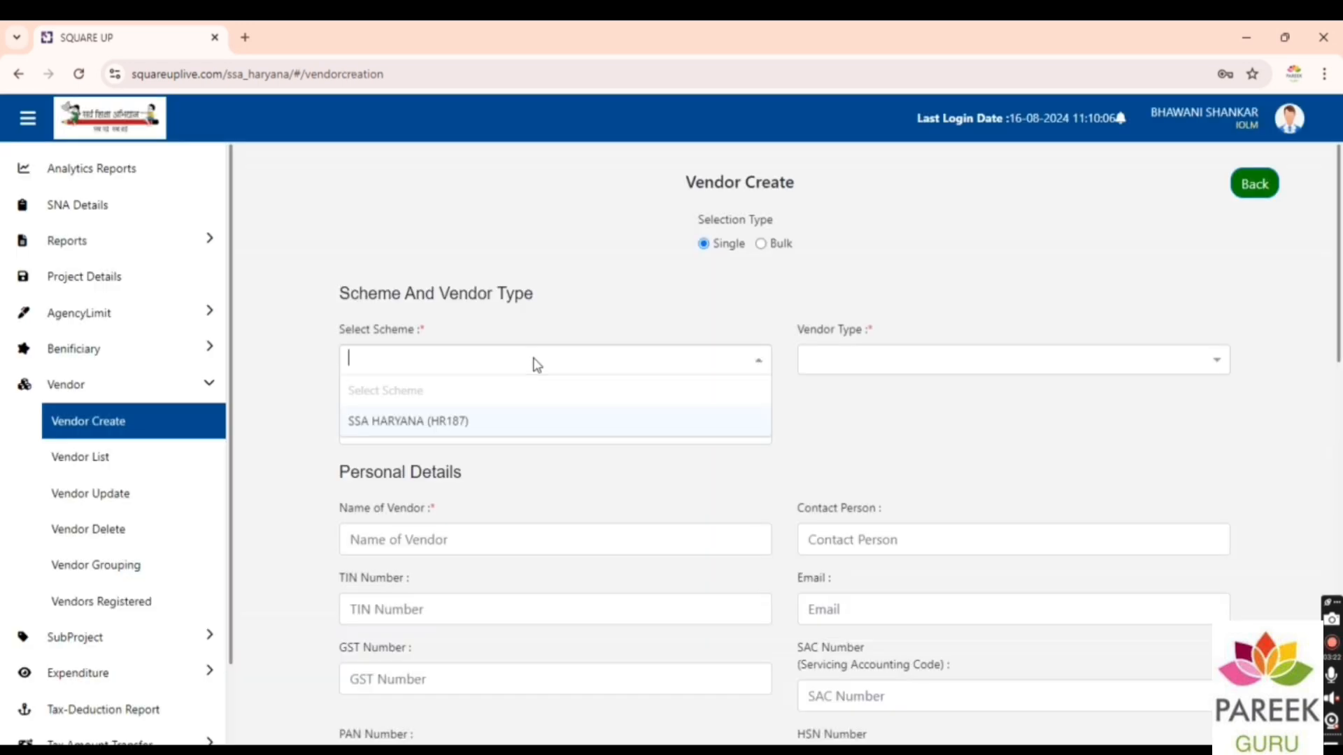
# - Choose scheme SSA HARYANA (HR187), vendor type Commercial, payment type Others, then log out
pyautogui.click(494, 422)
pyautogui.click(887, 371)
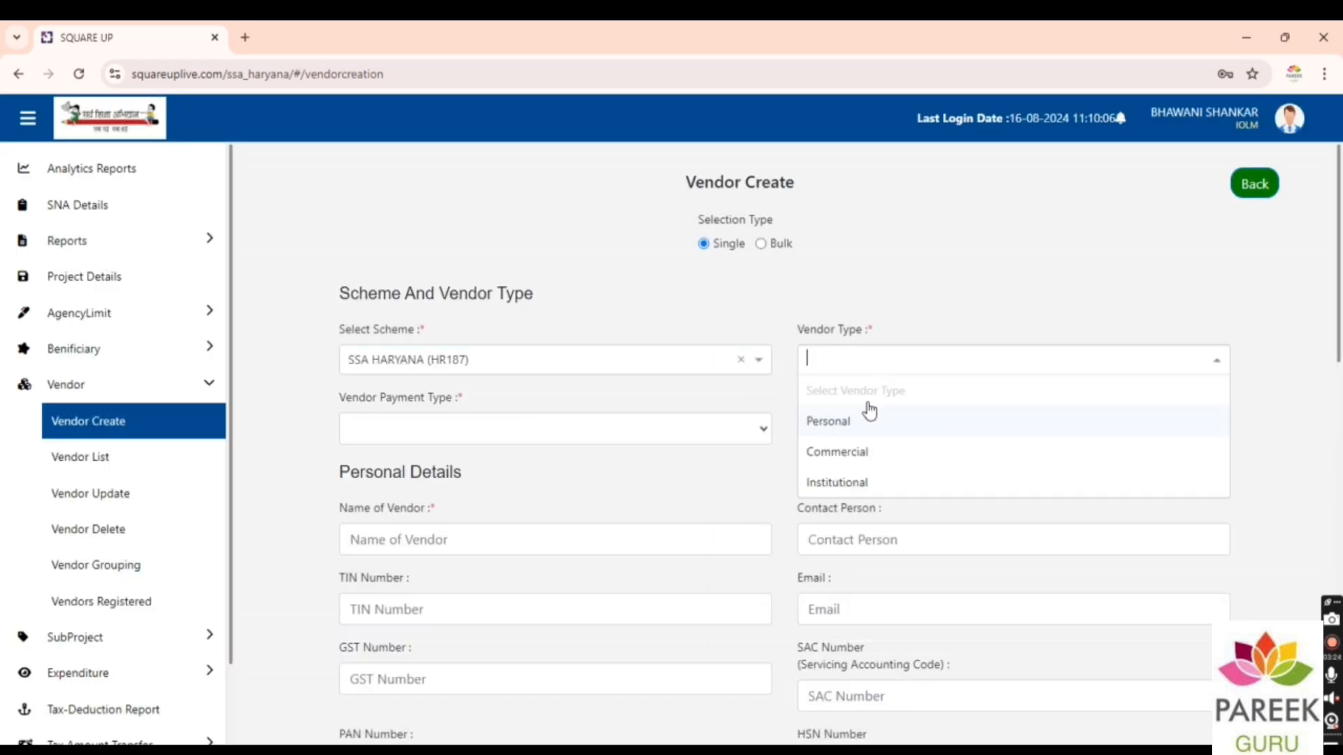
pyautogui.click(855, 453)
pyautogui.click(590, 432)
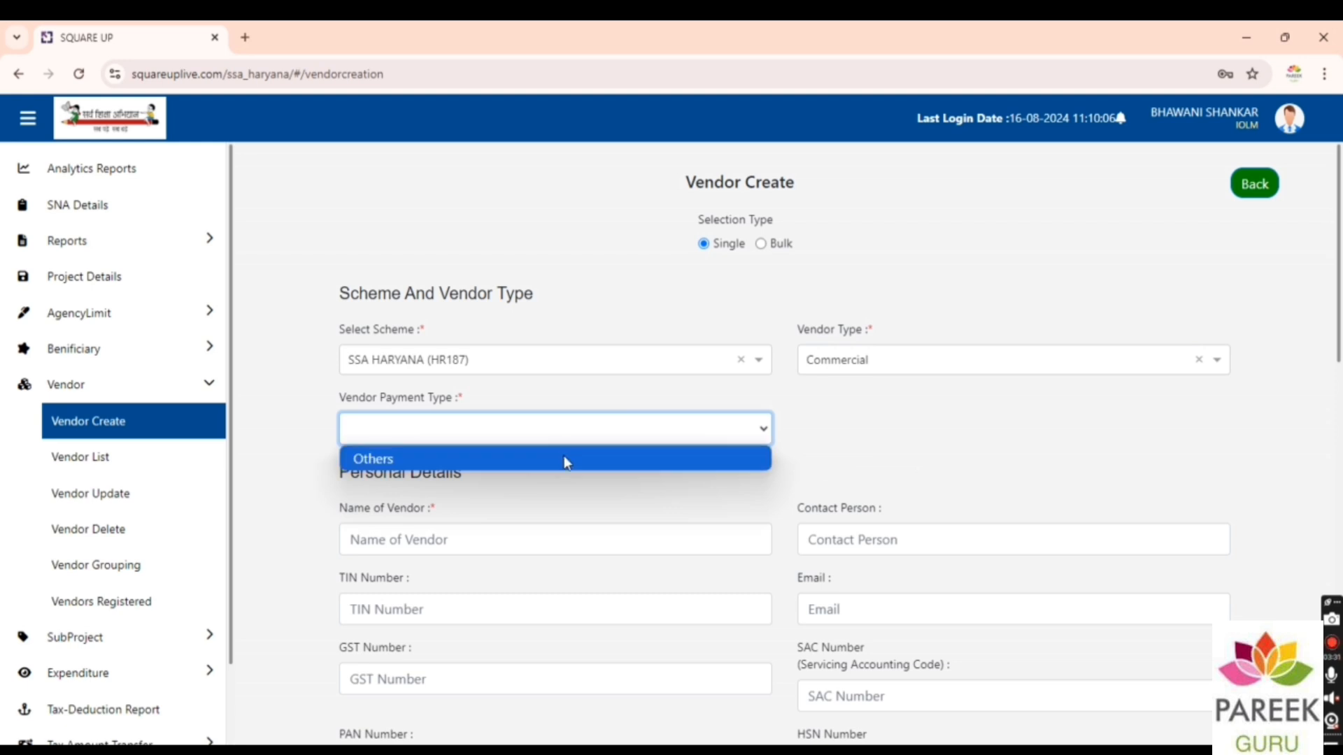
pyautogui.click(434, 458)
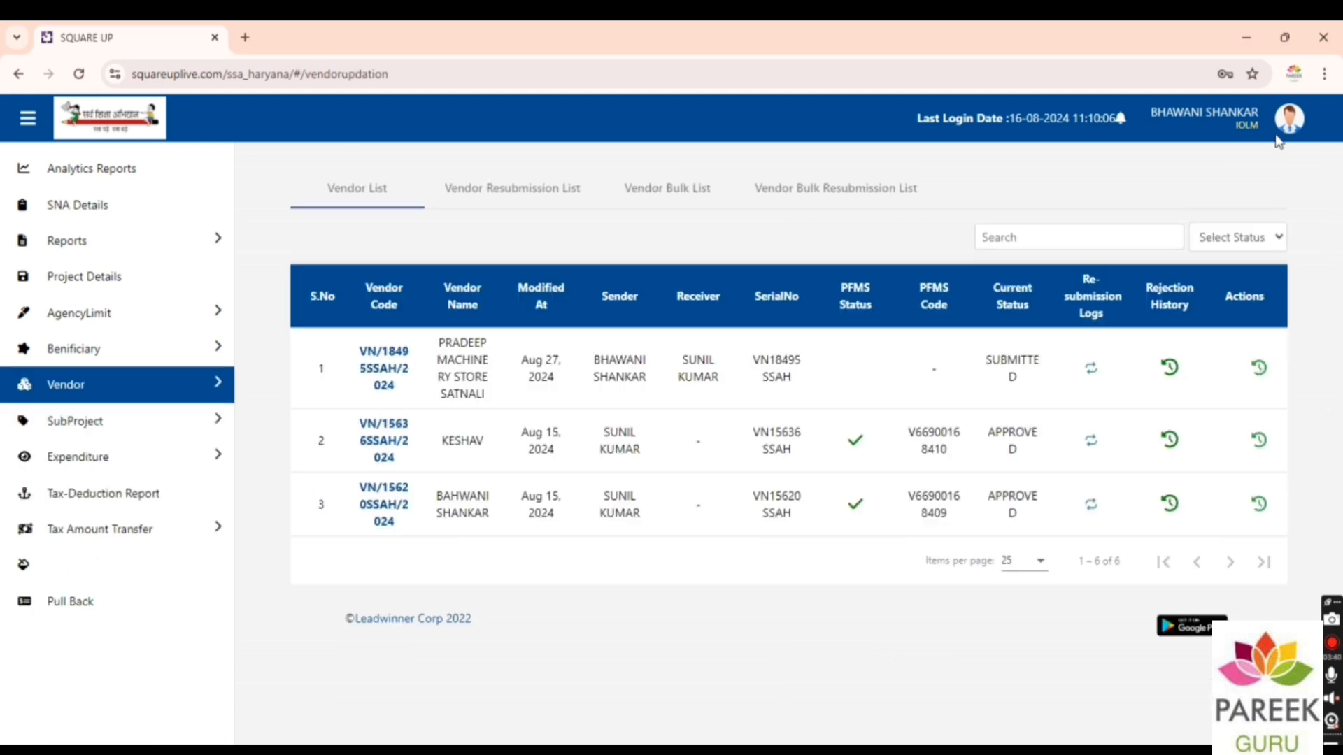
pyautogui.click(1287, 126)
pyautogui.click(1255, 206)
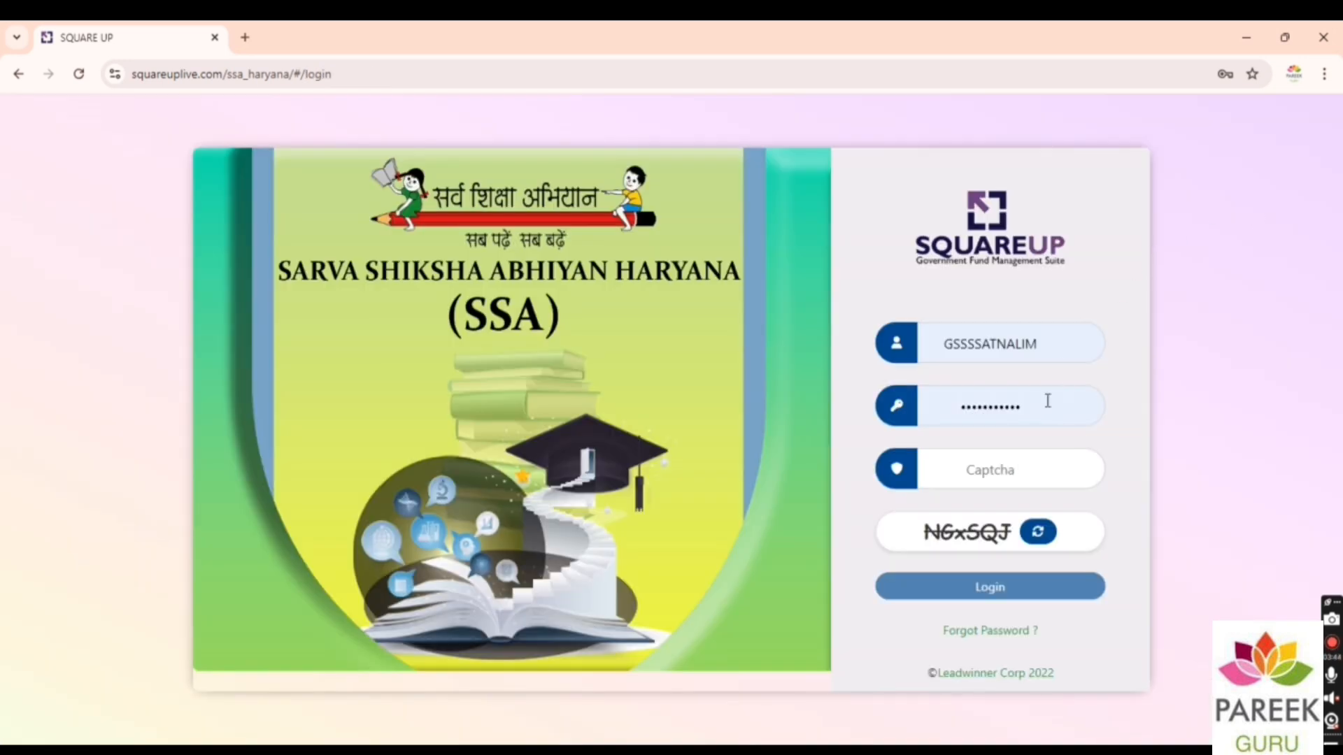
# - Log in as the school head (Principal) using the saved credentials and the captcha
pyautogui.click(1067, 337)
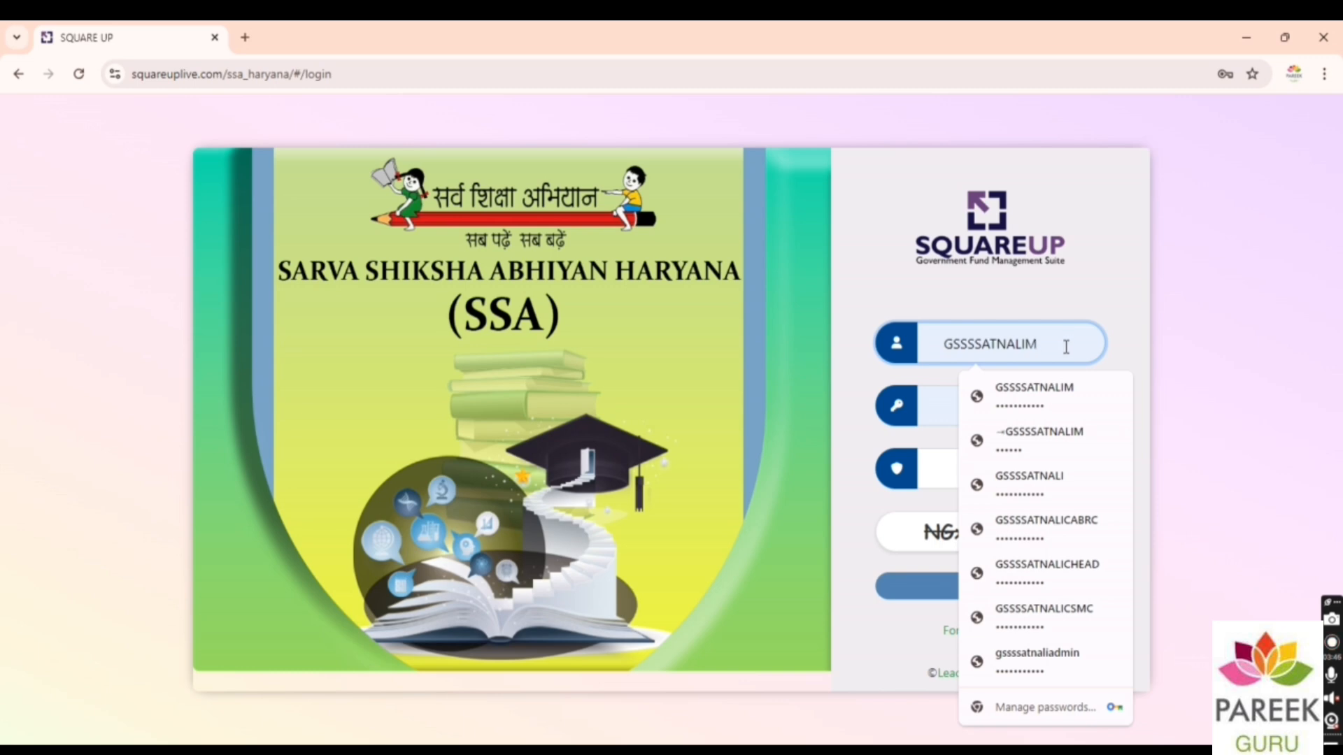
pyautogui.click(1072, 574)
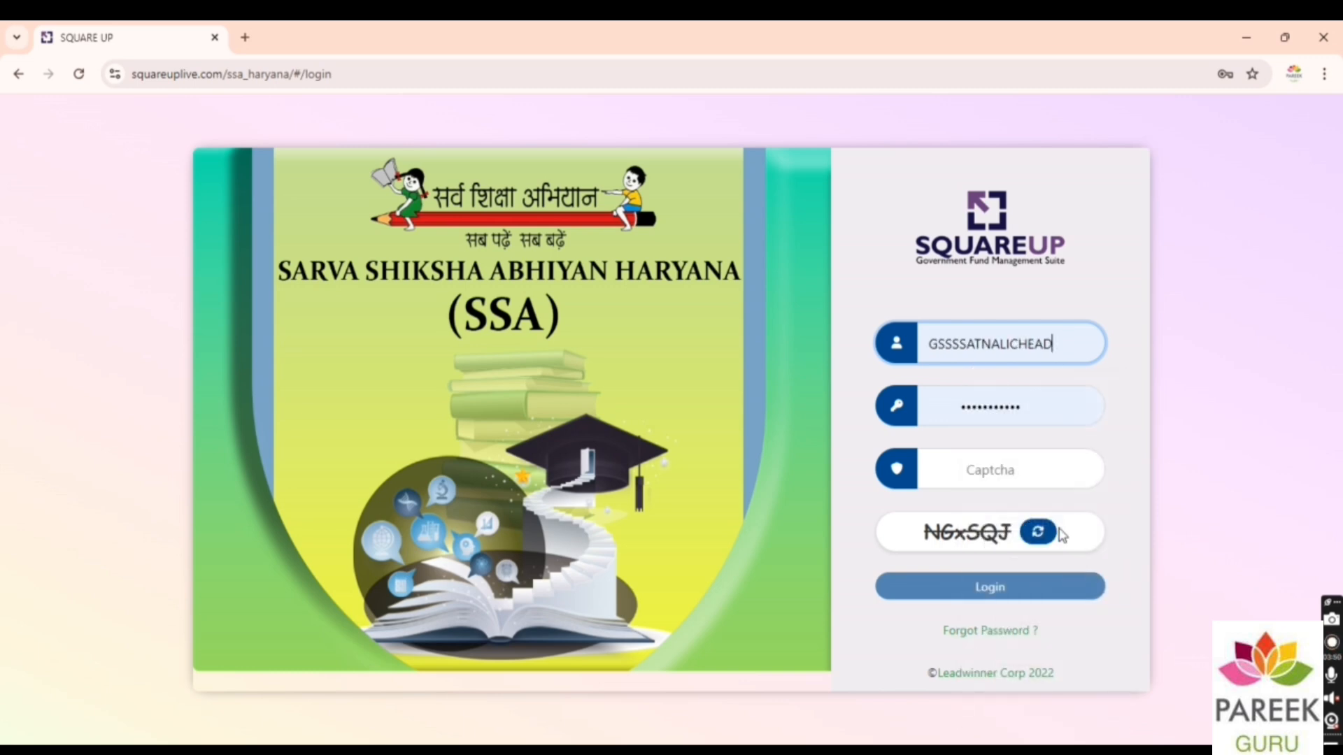
pyautogui.click(1053, 469)
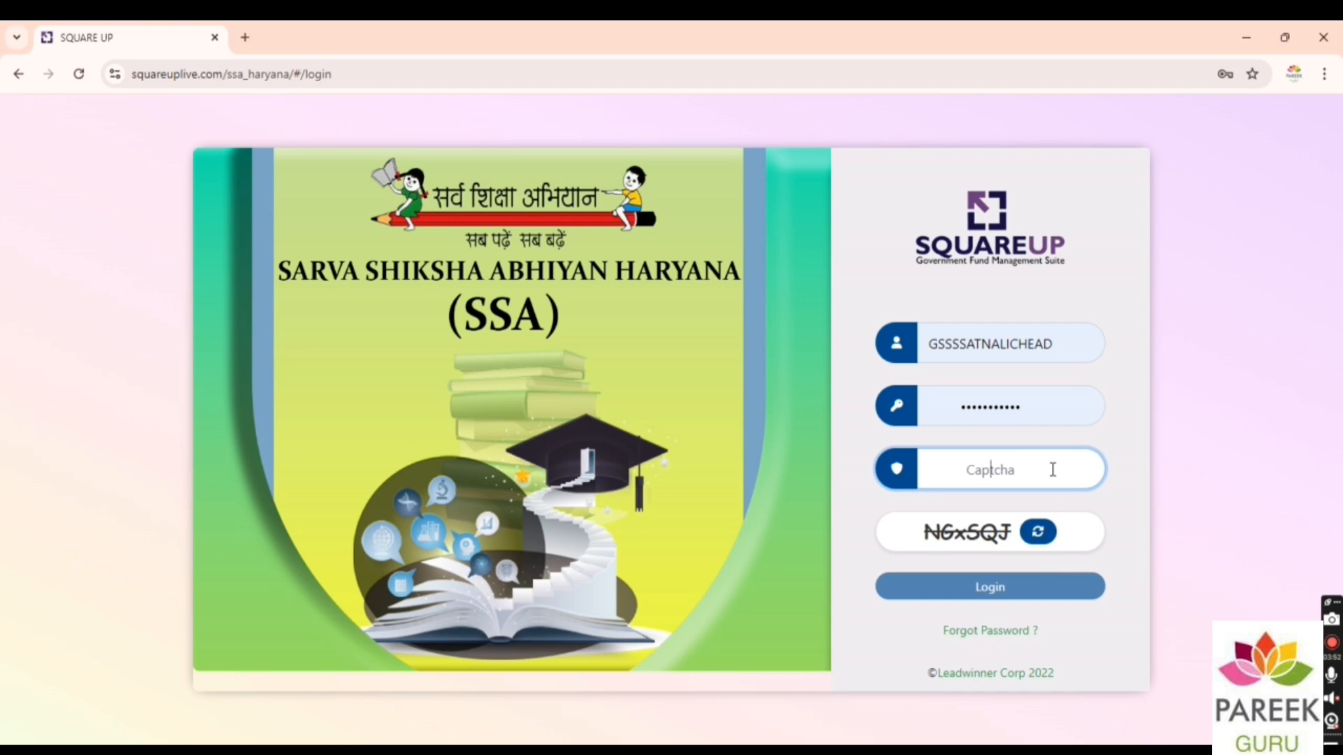
pyautogui.write('NGxSQJ')
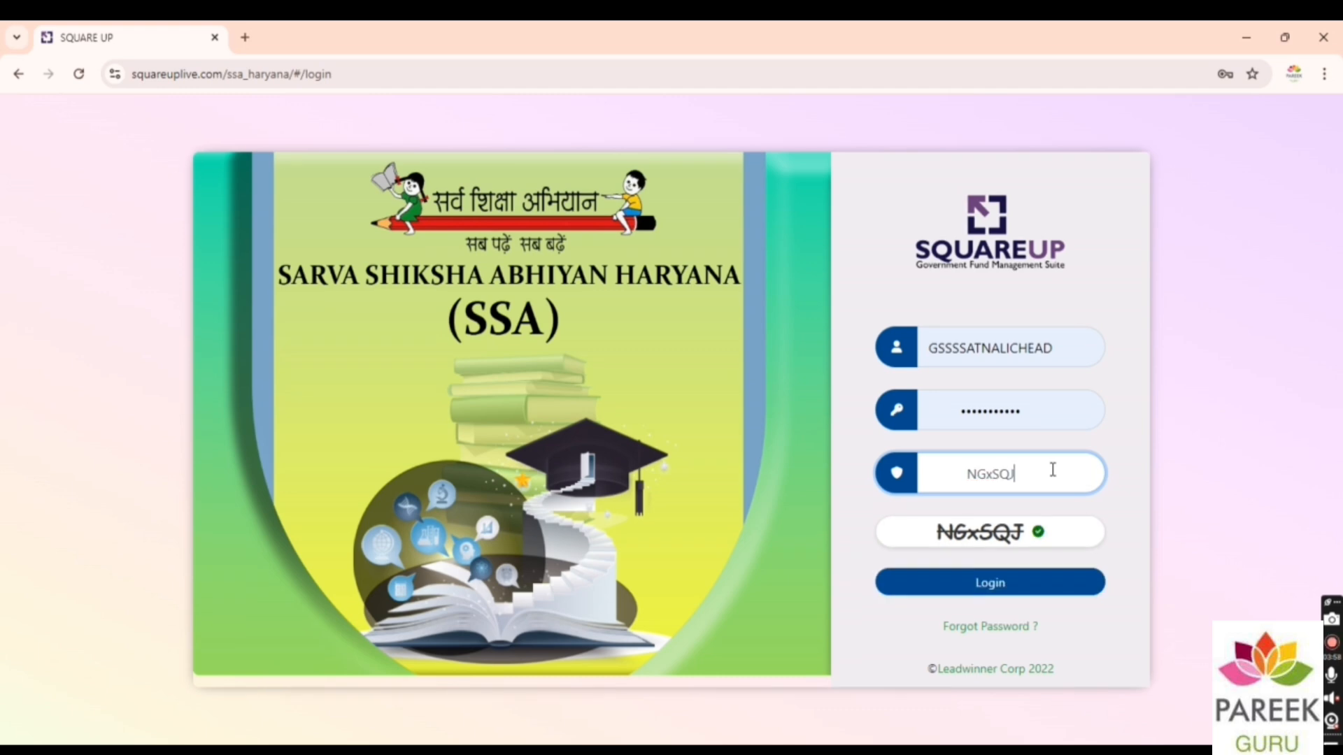
pyautogui.click(1013, 590)
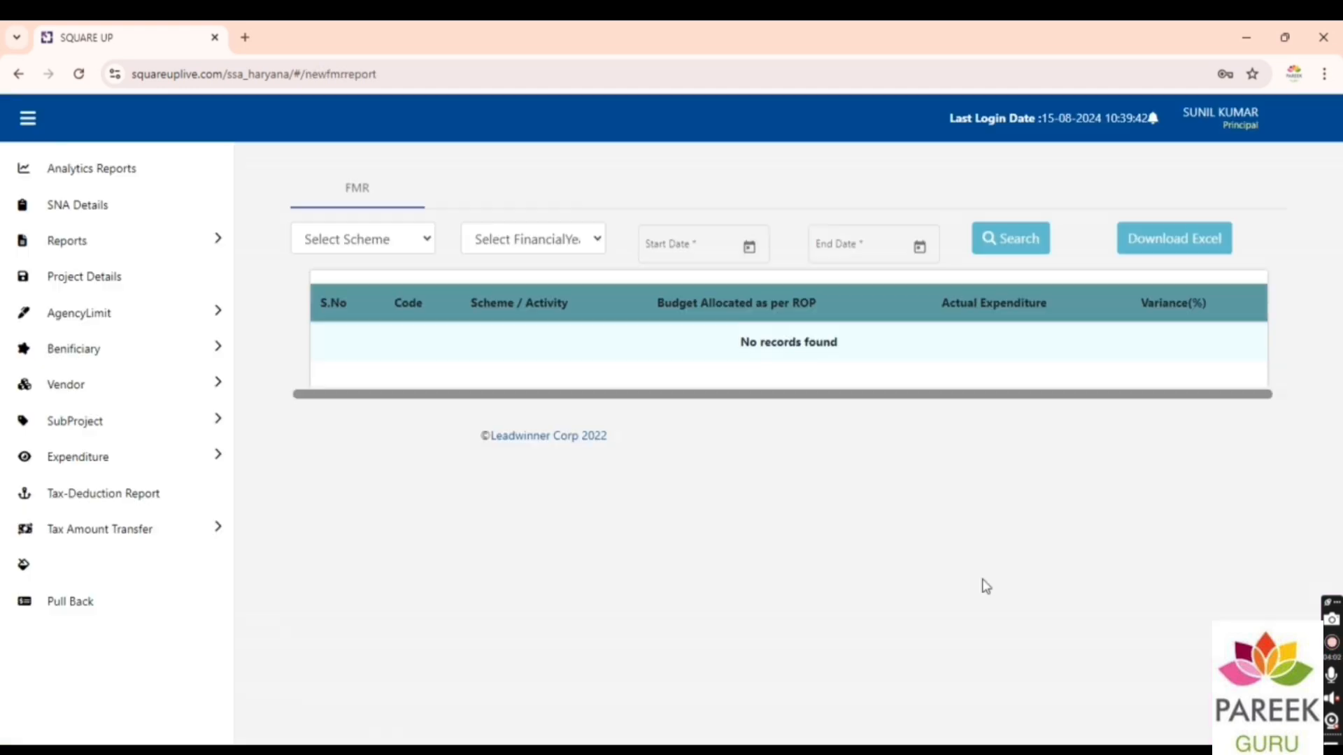
# - Open the newly submitted vendor from the vendor list and choose Approve as the transaction type
pyautogui.click(75, 388)
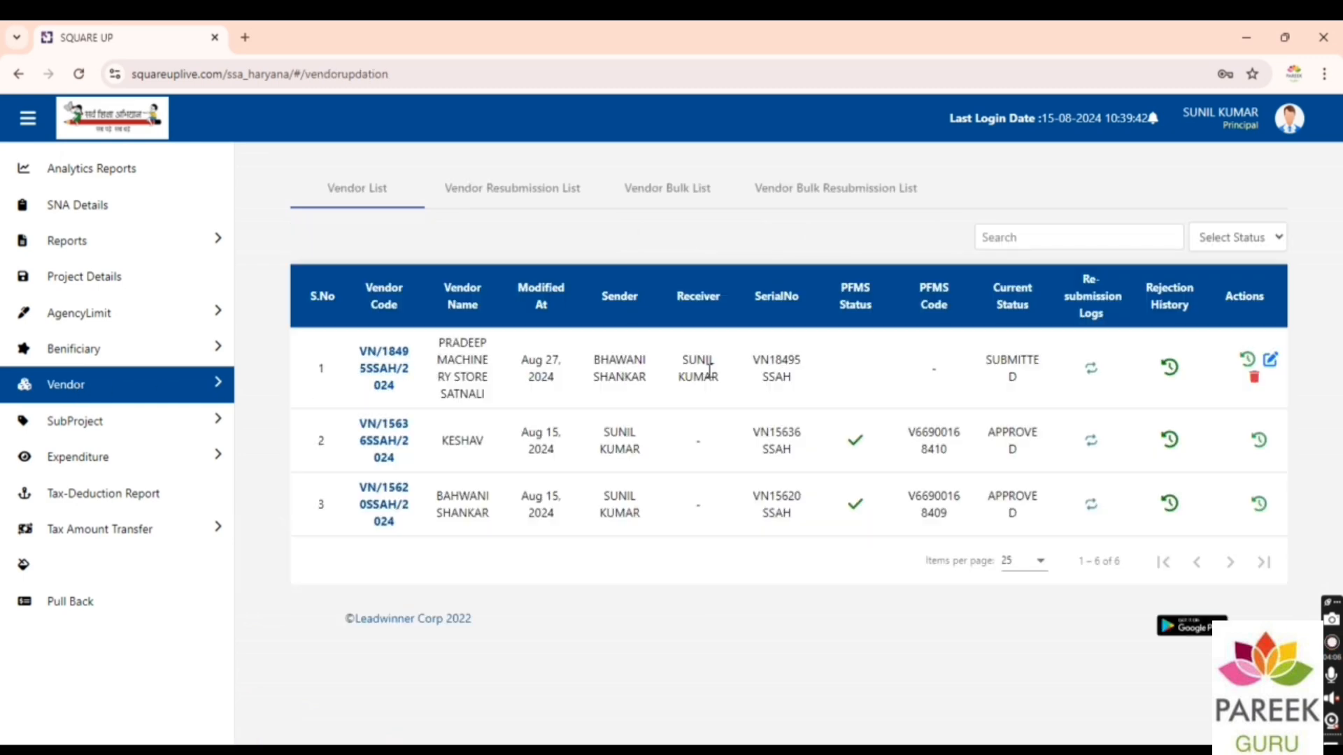
pyautogui.click(391, 374)
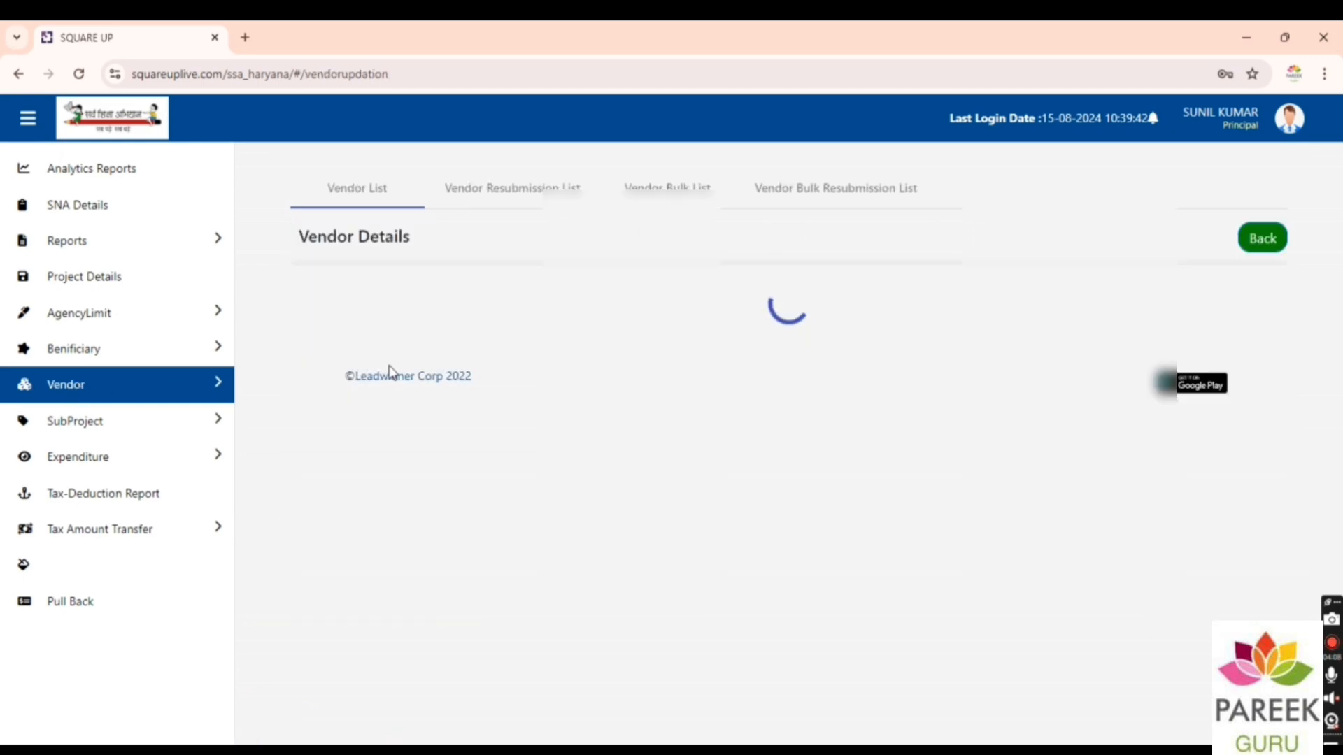
pyautogui.scroll(-7, 517, 460)
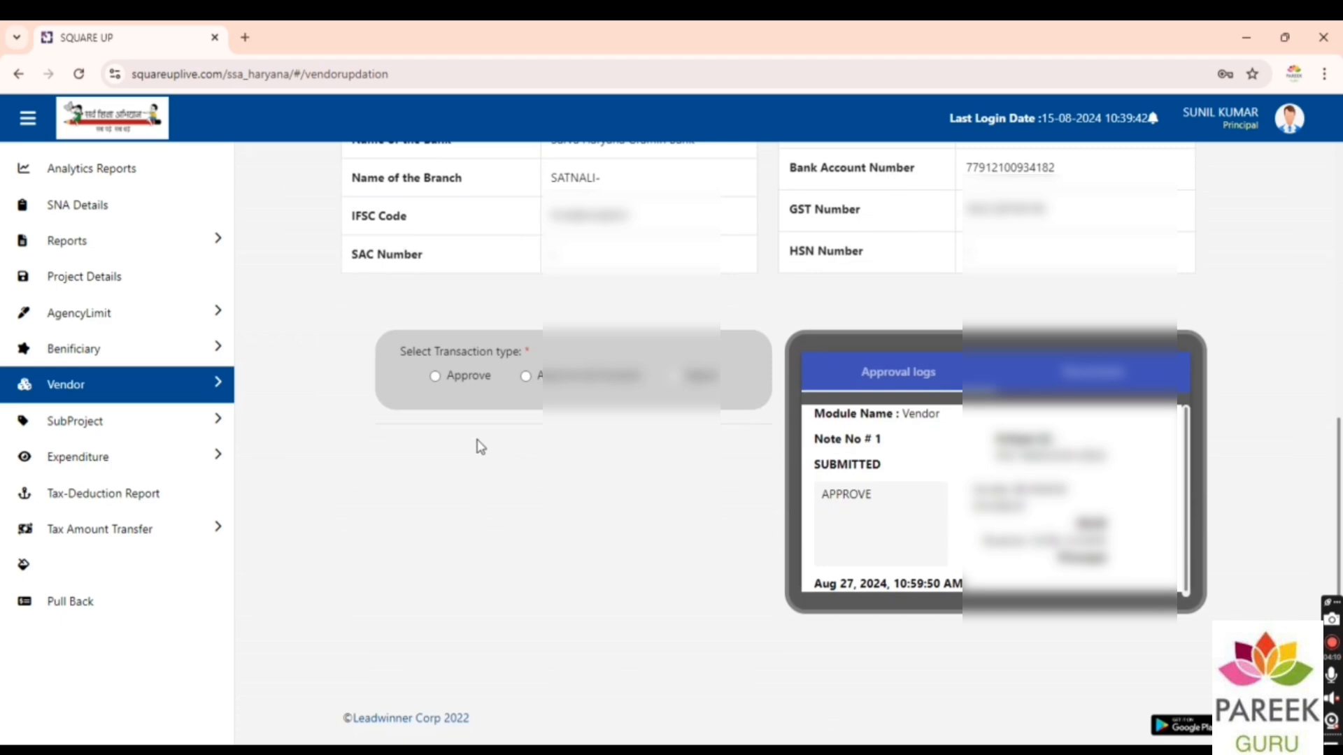
pyautogui.scroll(7, 479, 446)
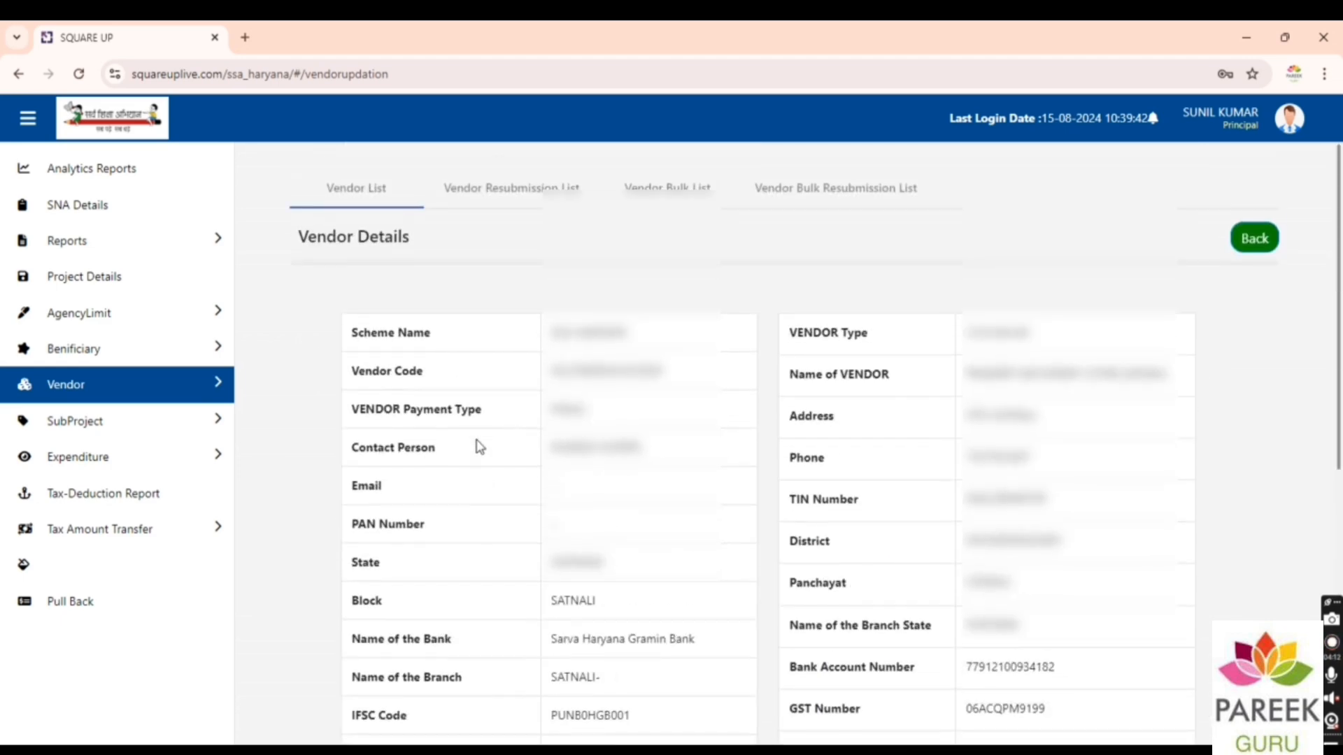
pyautogui.scroll(-6, 480, 446)
pyautogui.click(435, 451)
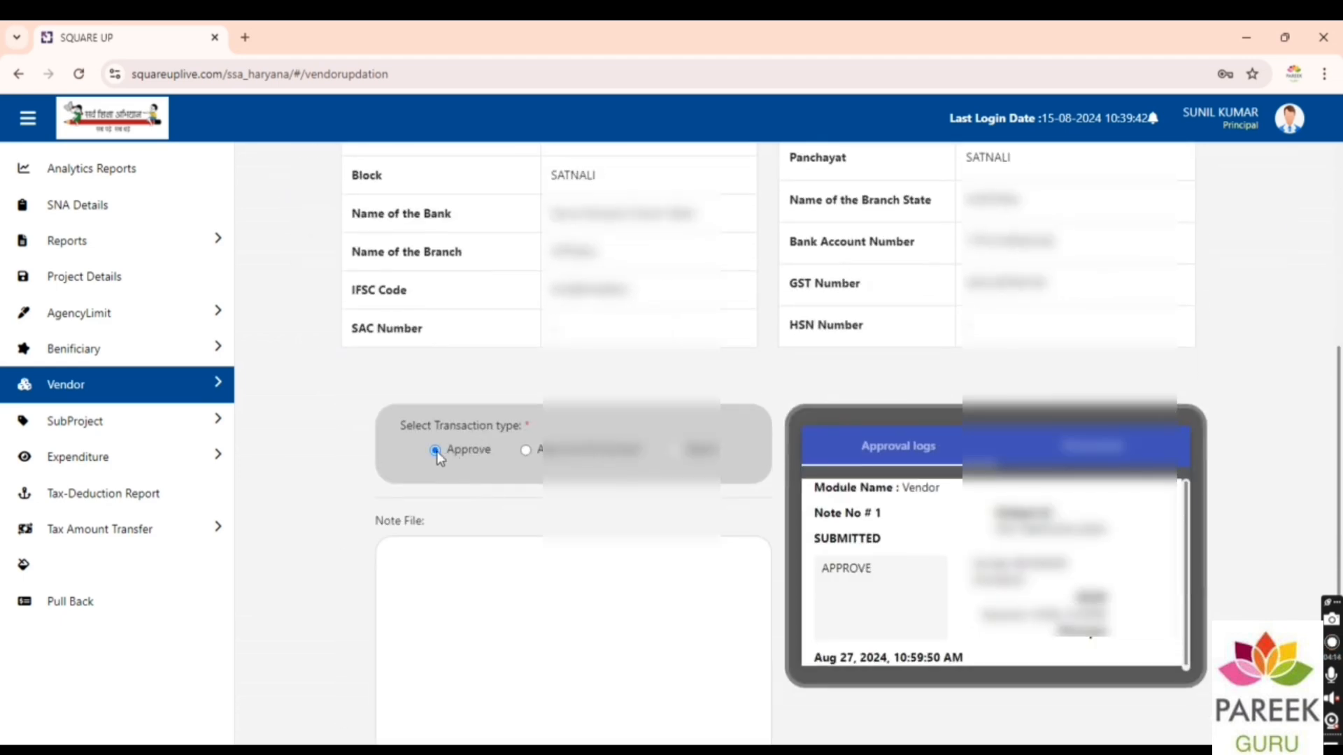
pyautogui.scroll(-3, 490, 462)
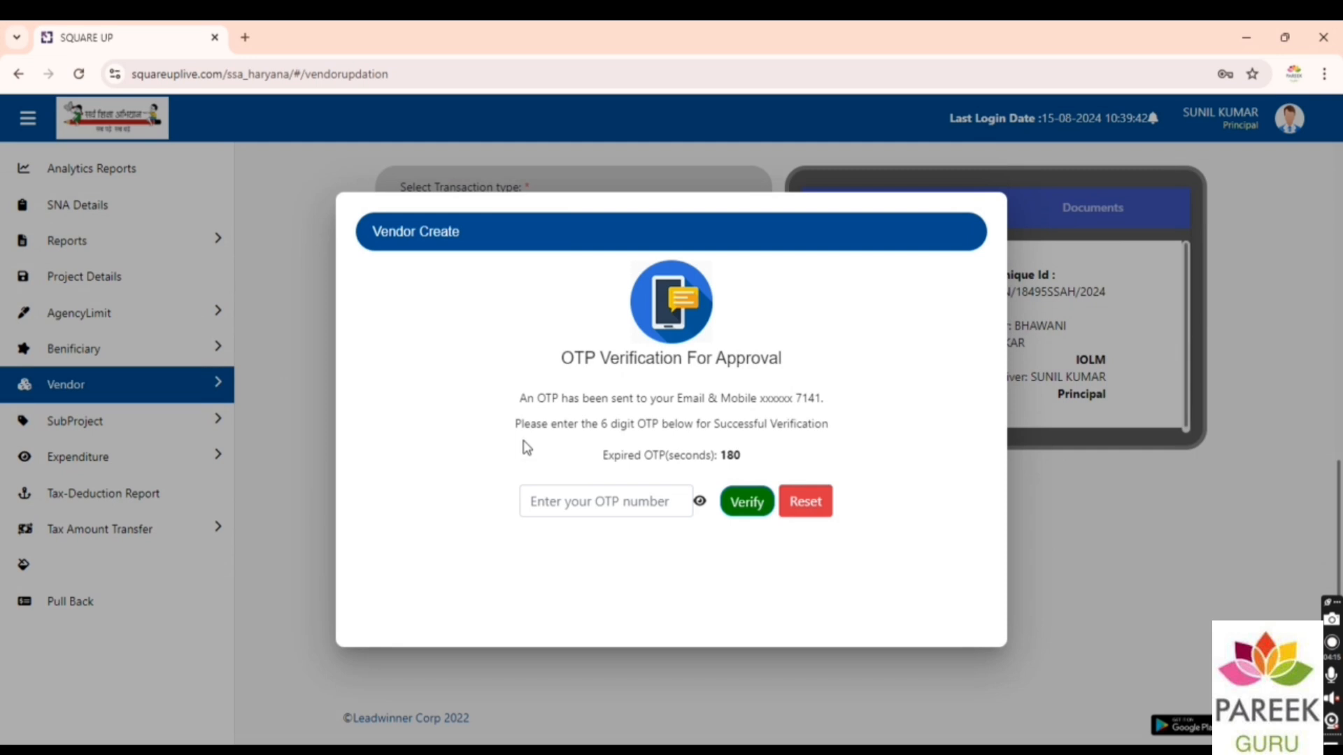
# - Enter the 6-digit one-time code and verify it
pyautogui.click(566, 493)
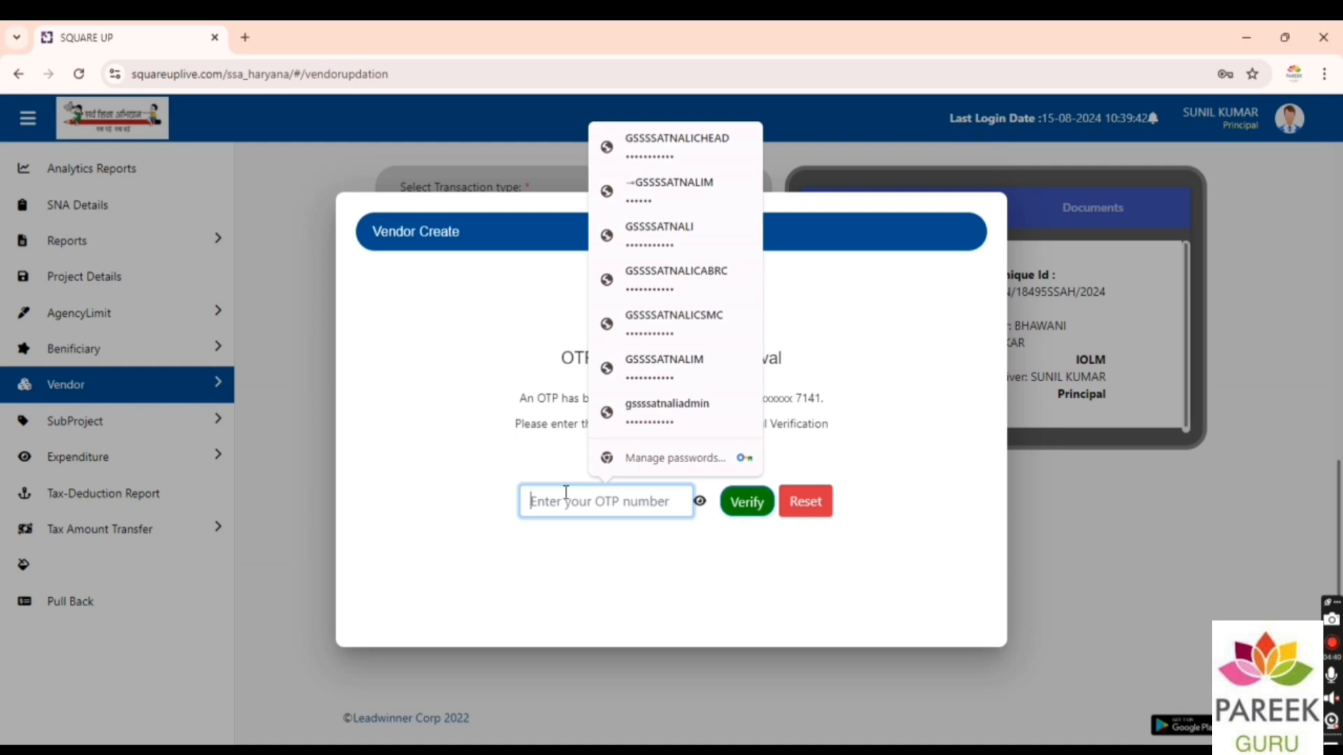
pyautogui.write('•••')
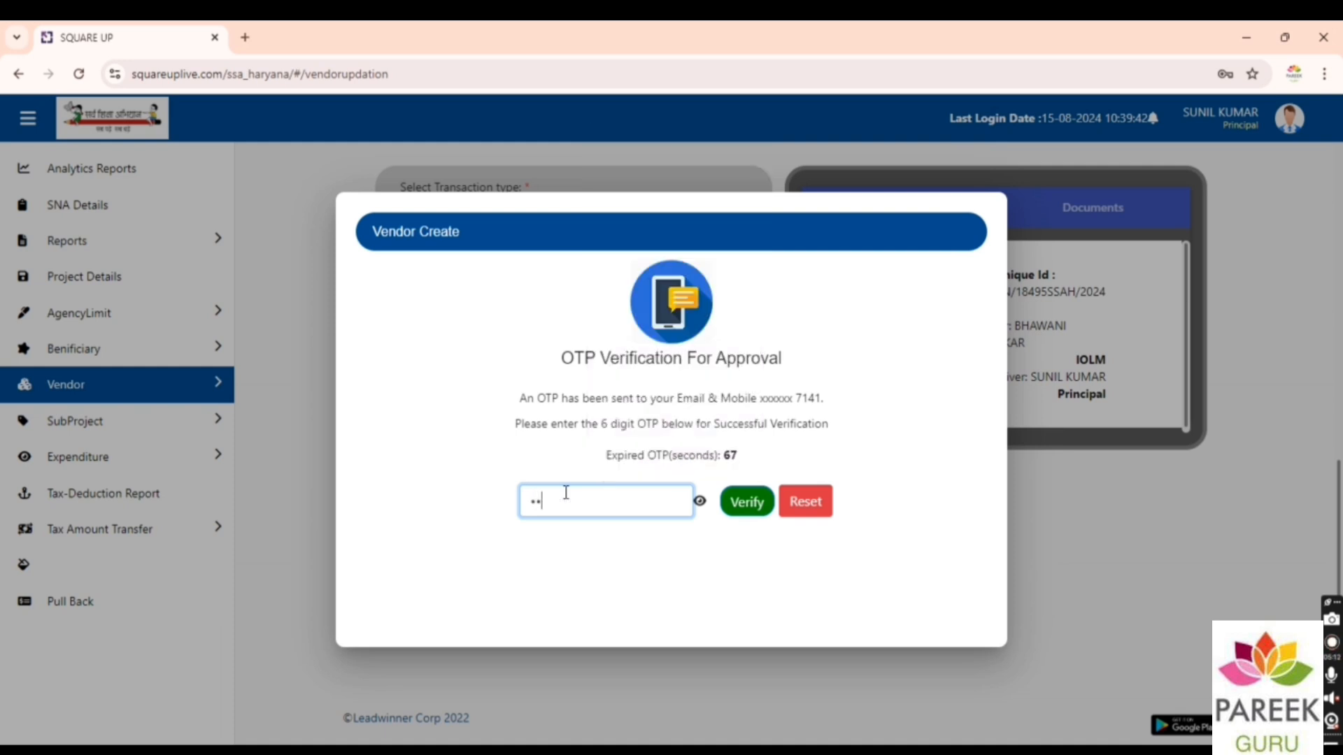
pyautogui.write('•••')
pyautogui.click(743, 516)
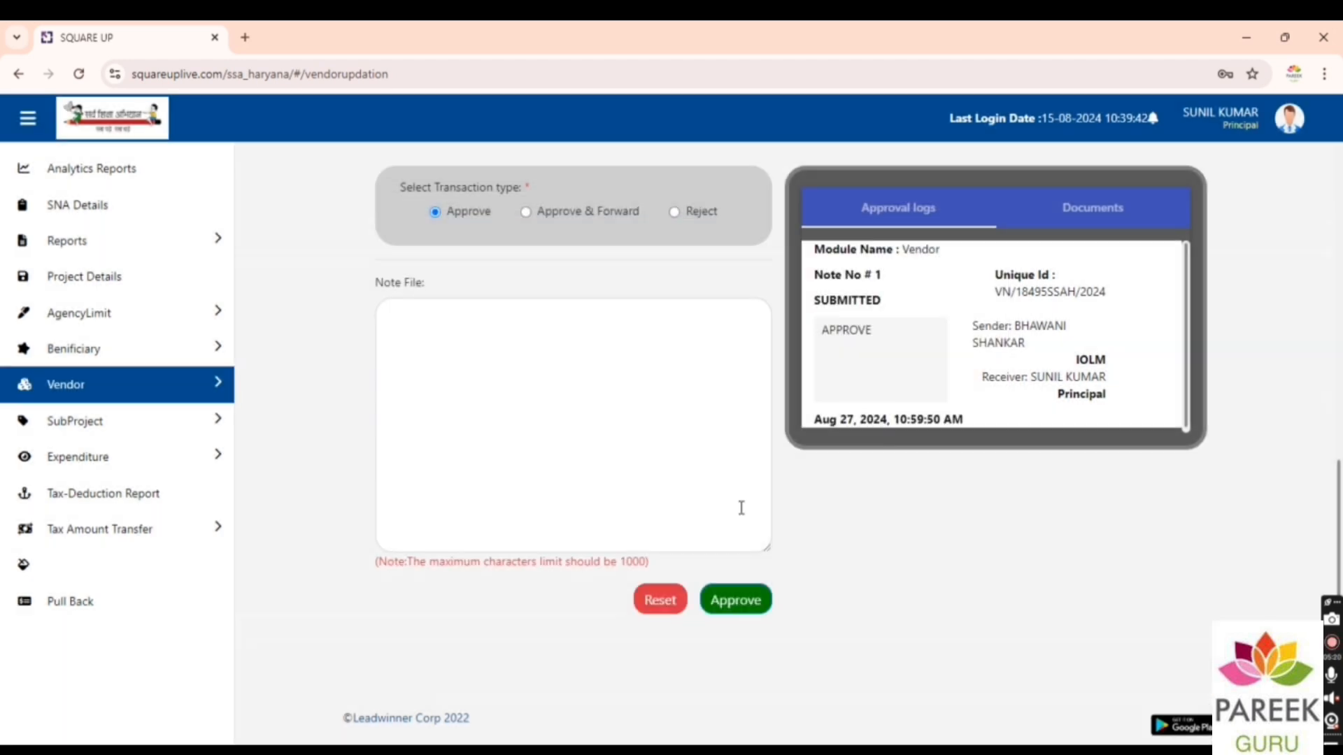
# - Approve the vendor with the note 'APPROVE', then log out of the Principal account
pyautogui.click(705, 420)
pyautogui.write('A')
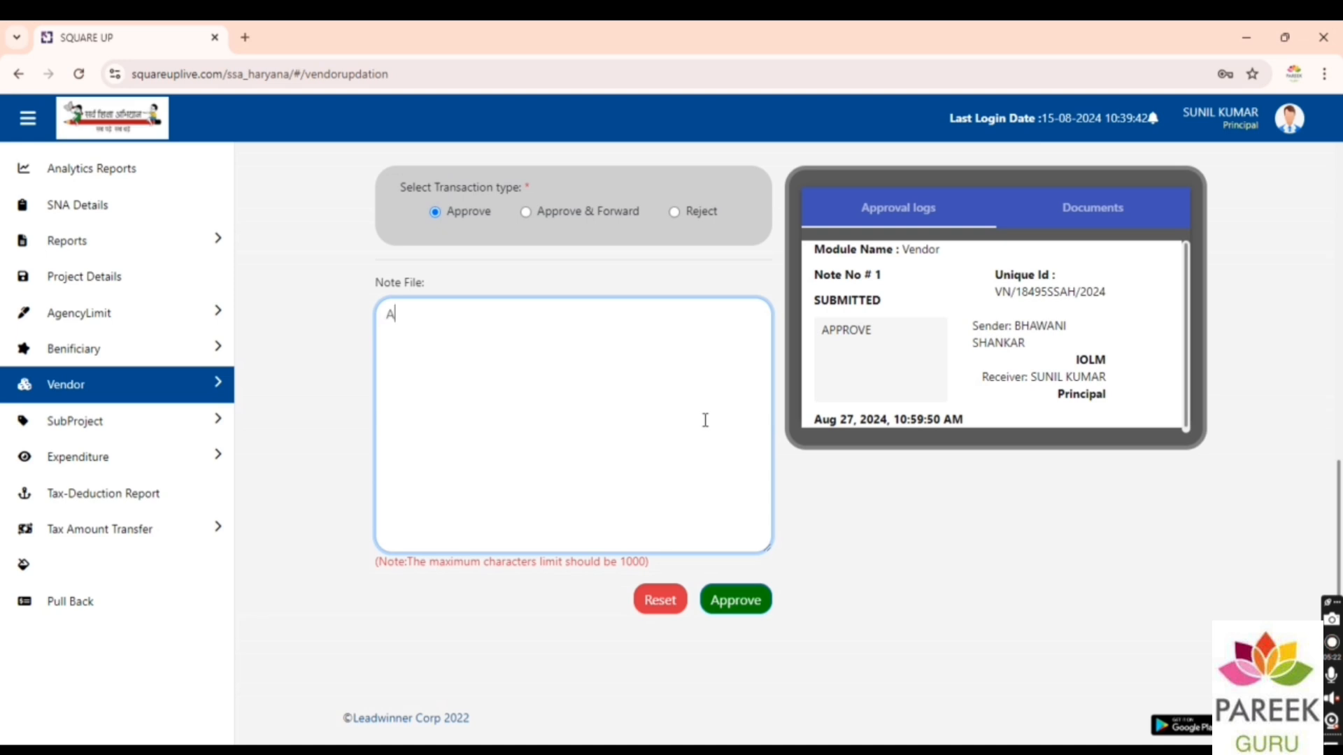
pyautogui.write('PPROVE')
pyautogui.click(755, 600)
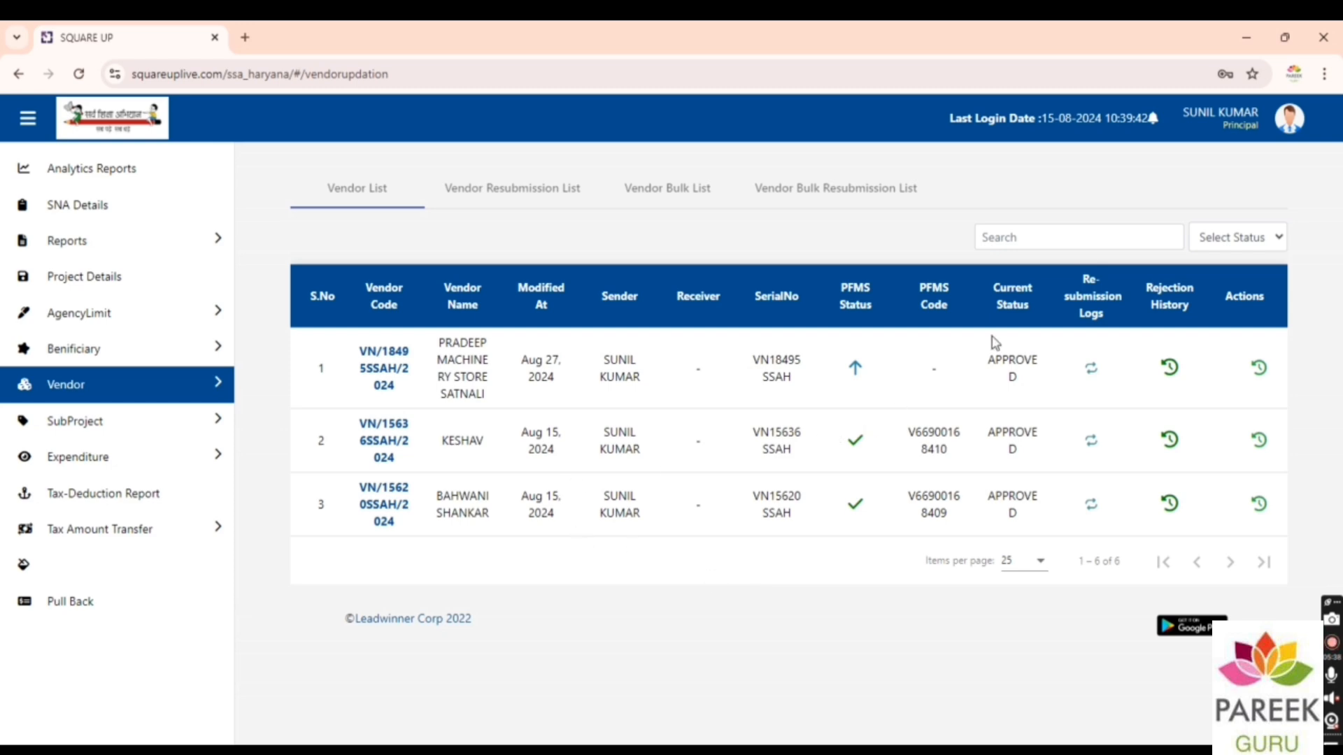
pyautogui.click(1287, 122)
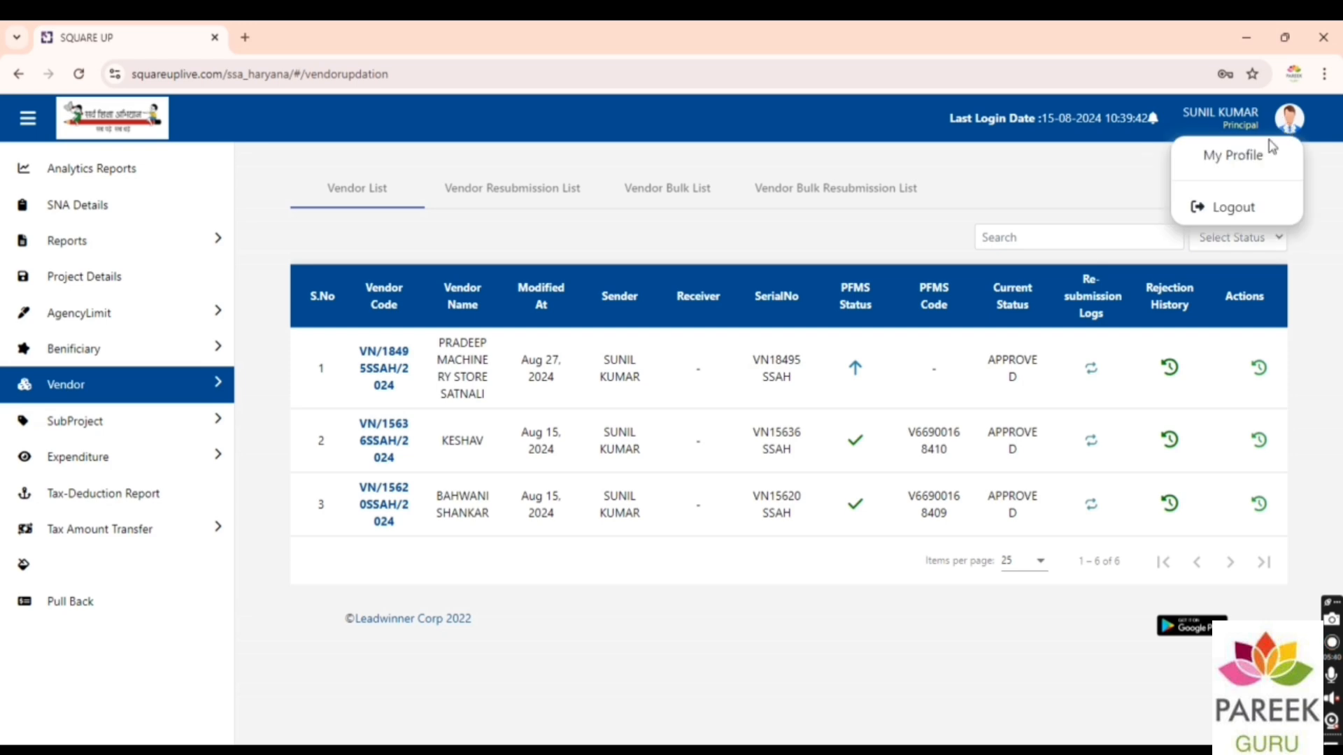
pyautogui.click(1223, 216)
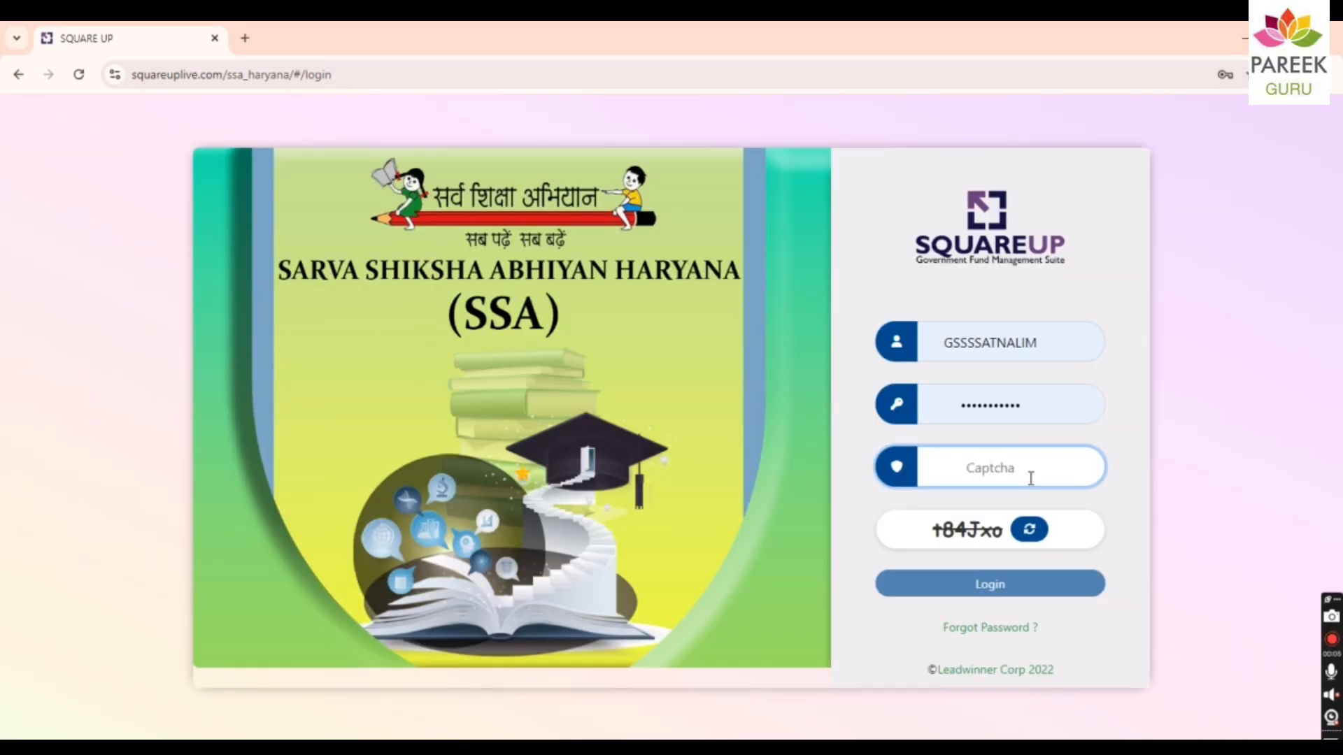
# - Enter the captcha and sign in with the prefilled IOLM credentials
pyautogui.write('t84Jxo')
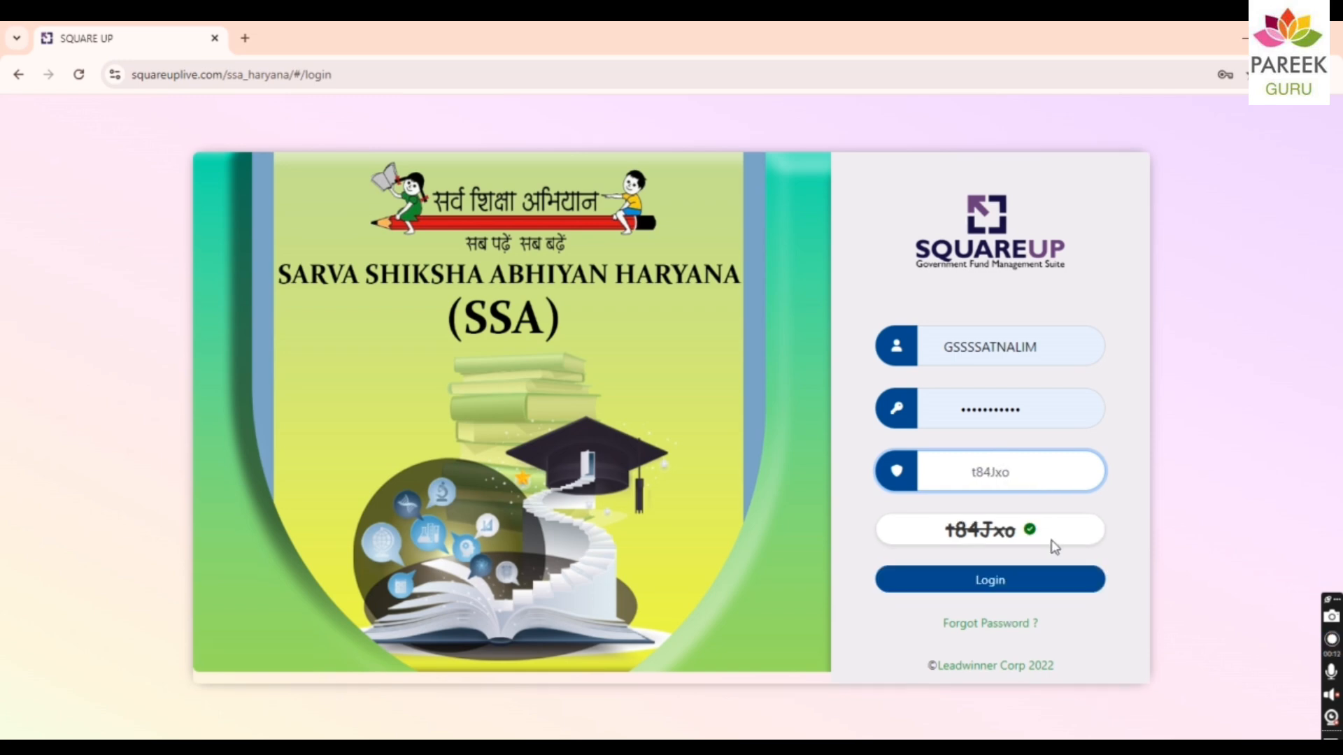
pyautogui.click(1036, 575)
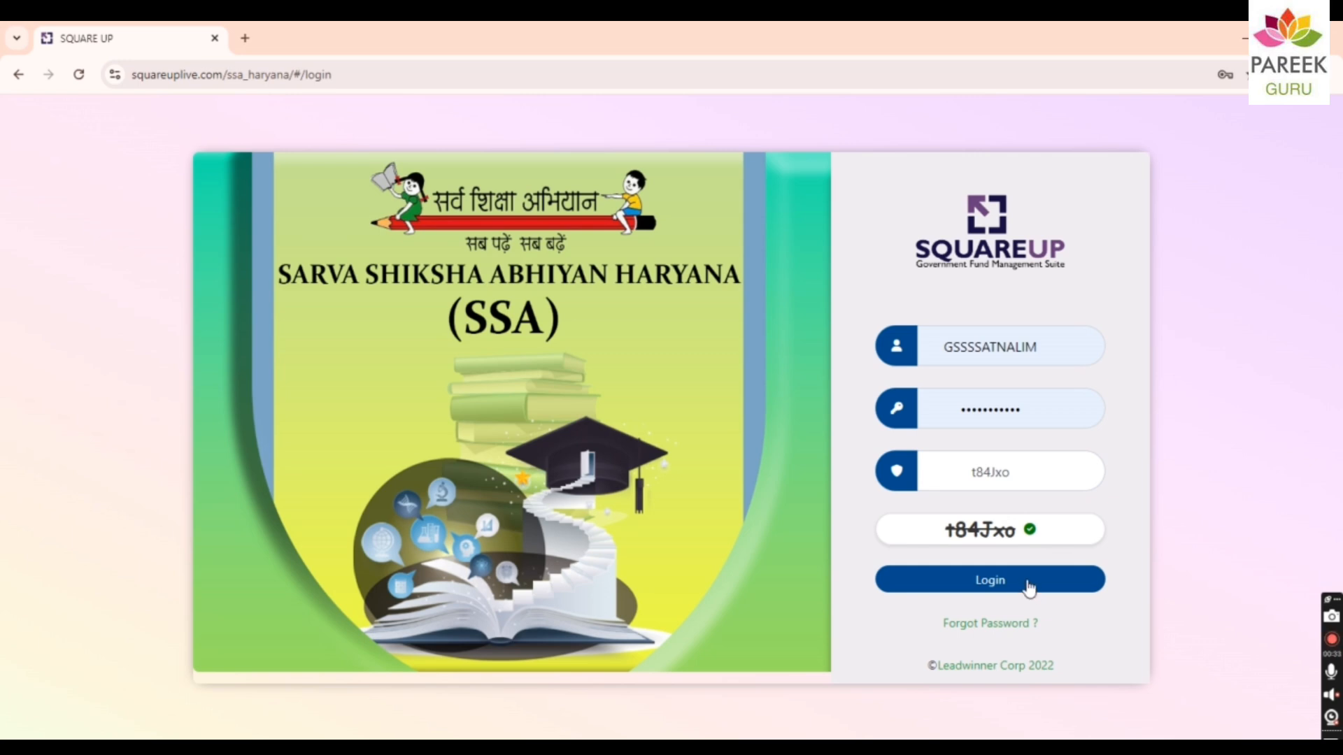
pyautogui.click(1027, 585)
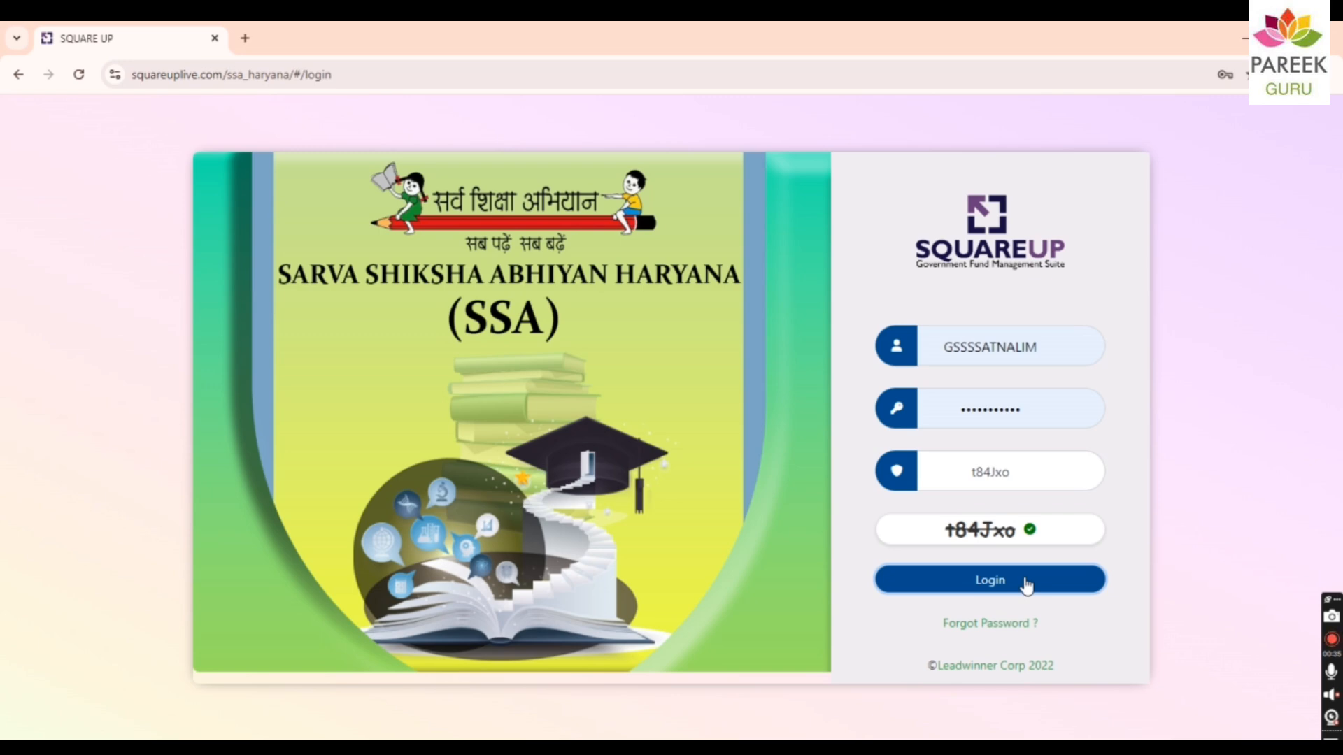
pyautogui.click(936, 580)
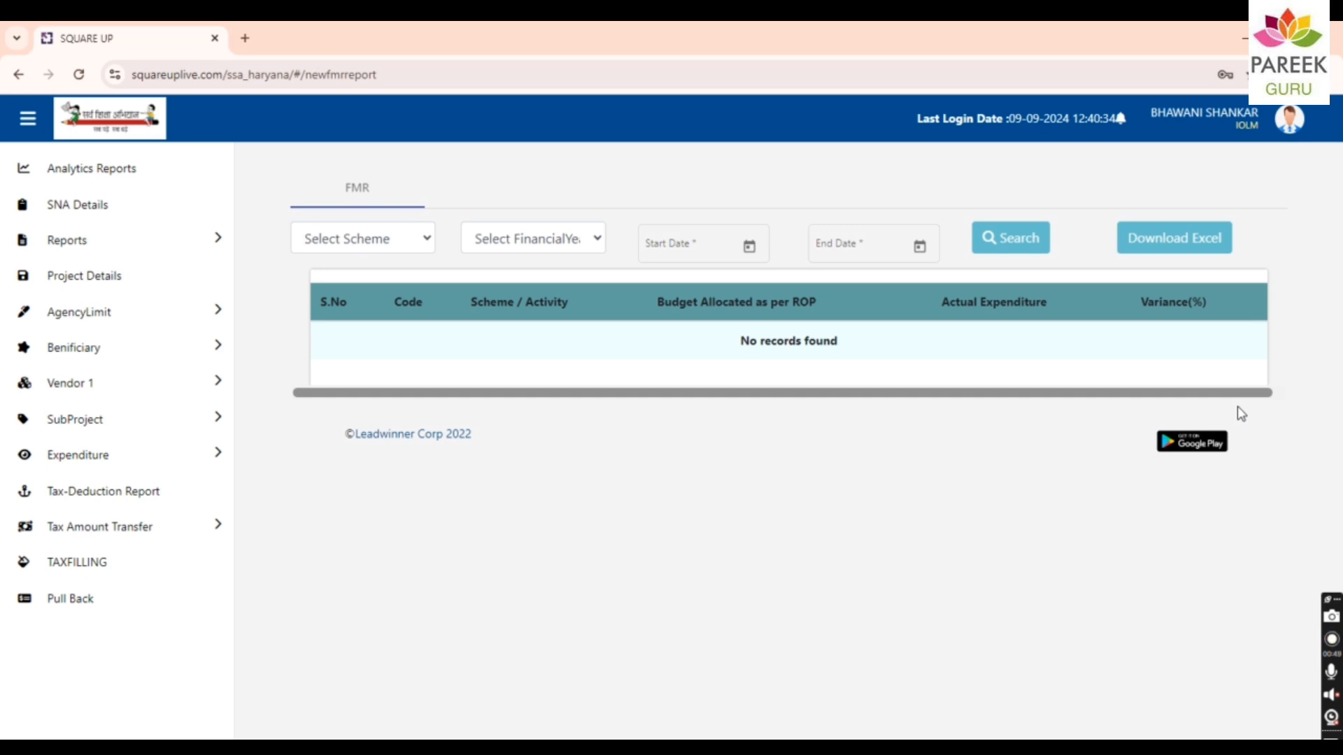
# - Start a new SubProject Create form for project WIN/2024/60
pyautogui.click(79, 430)
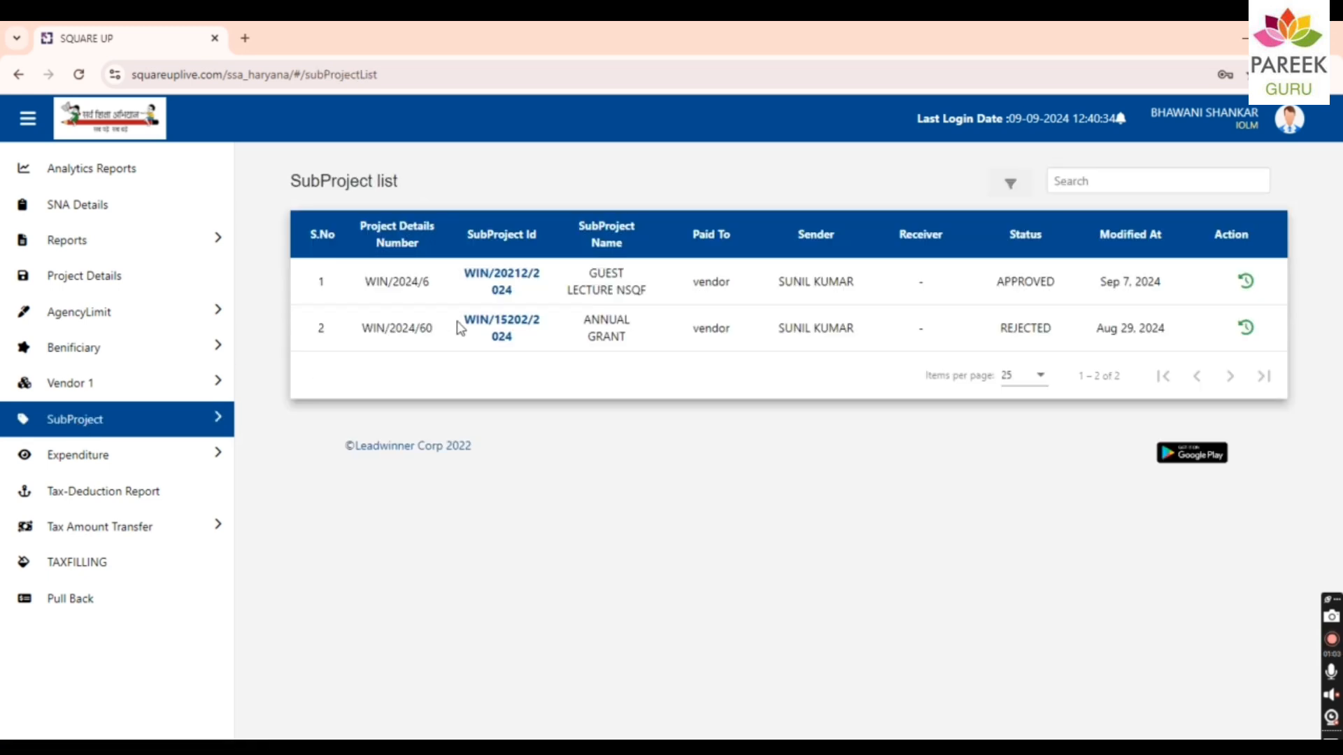
pyautogui.click(82, 428)
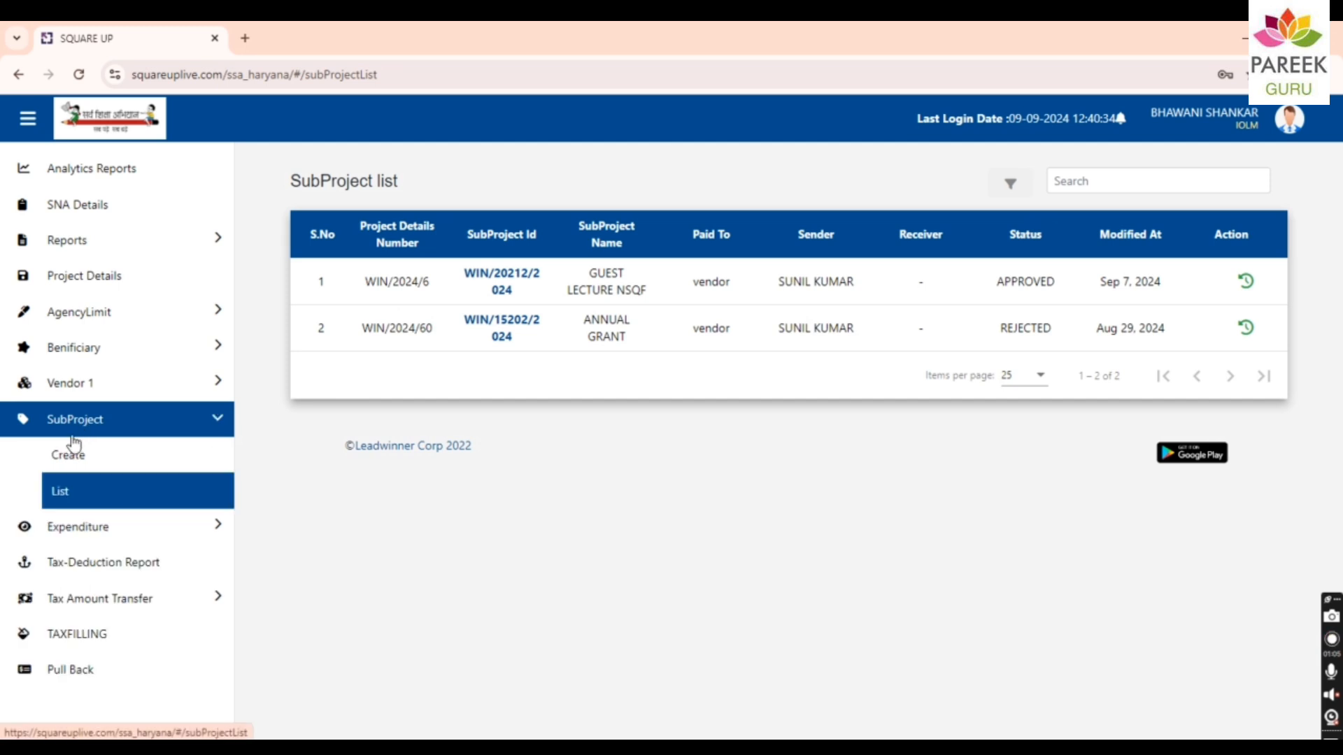
pyautogui.click(70, 455)
pyautogui.click(467, 285)
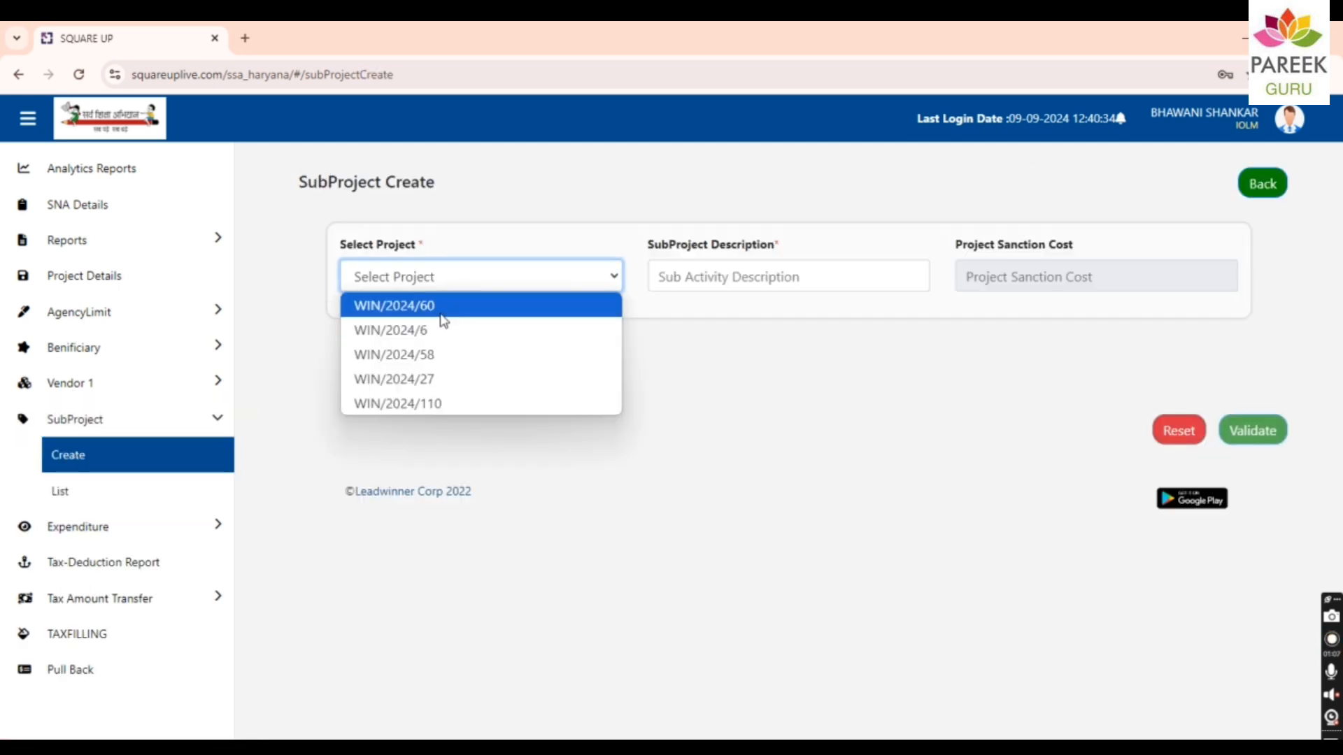
pyautogui.click(448, 307)
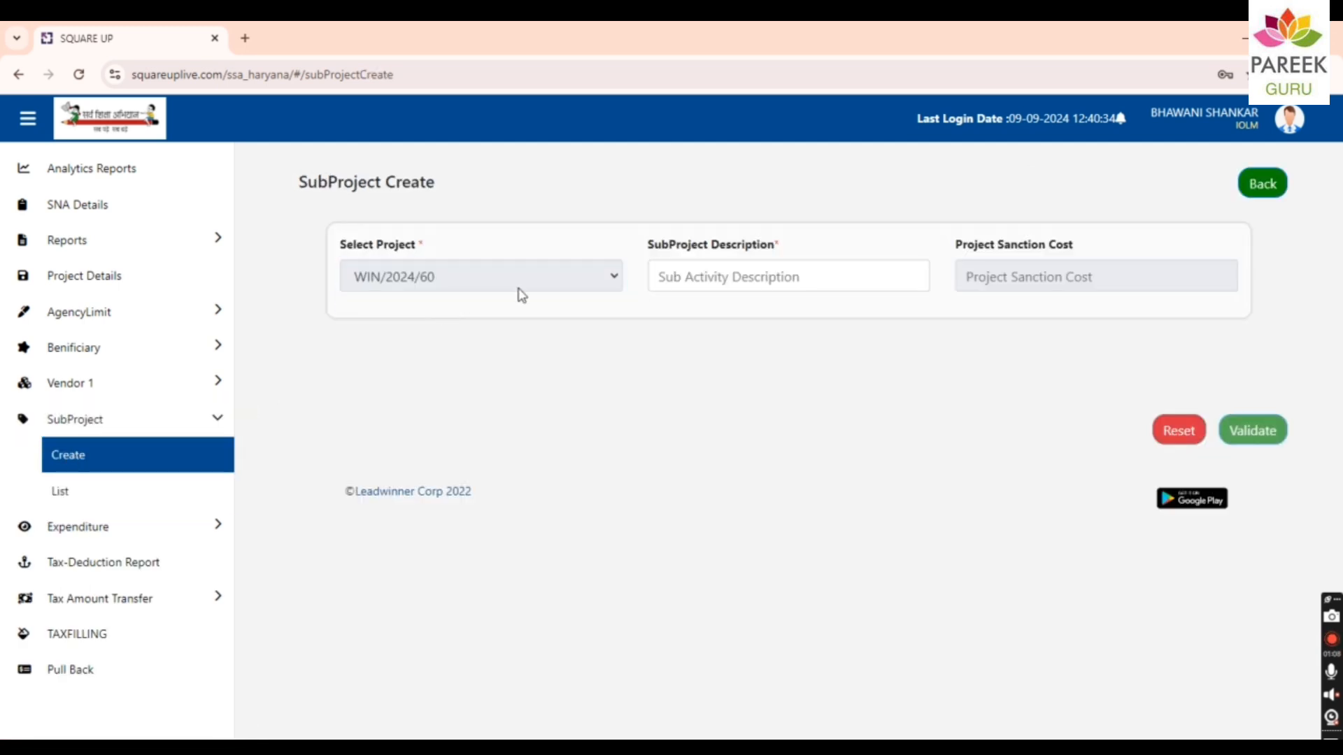
# - Describe it as ANNUAL GRANT, paid to a vendor, without taxes, single mode, then open the vendor list
pyautogui.click(718, 283)
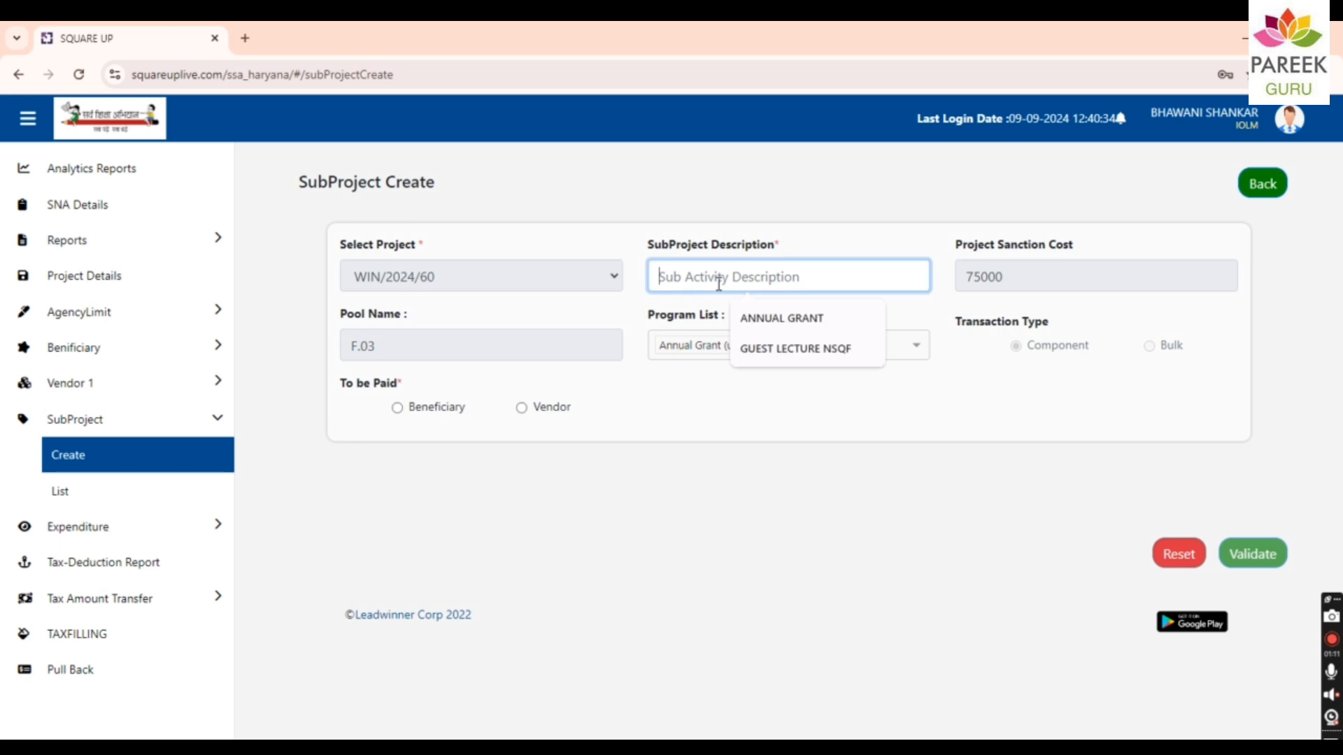
pyautogui.click(763, 319)
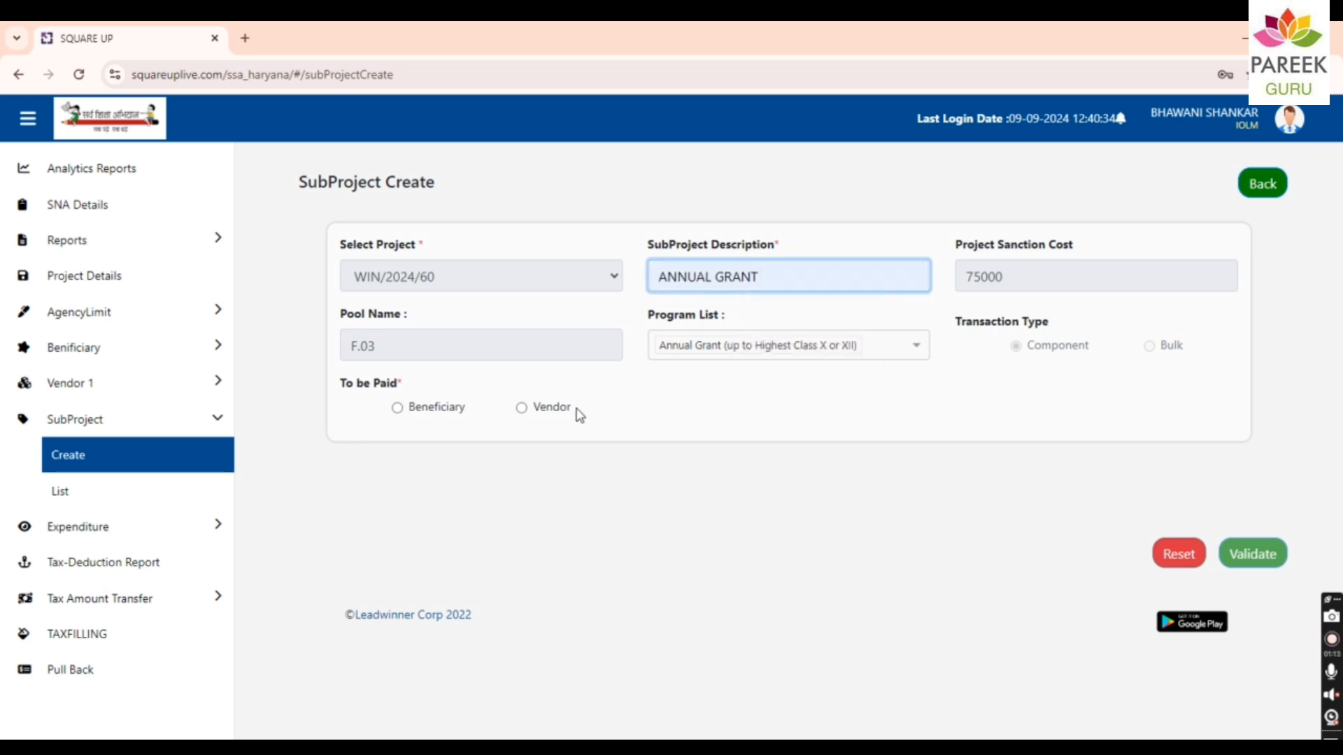
pyautogui.click(524, 411)
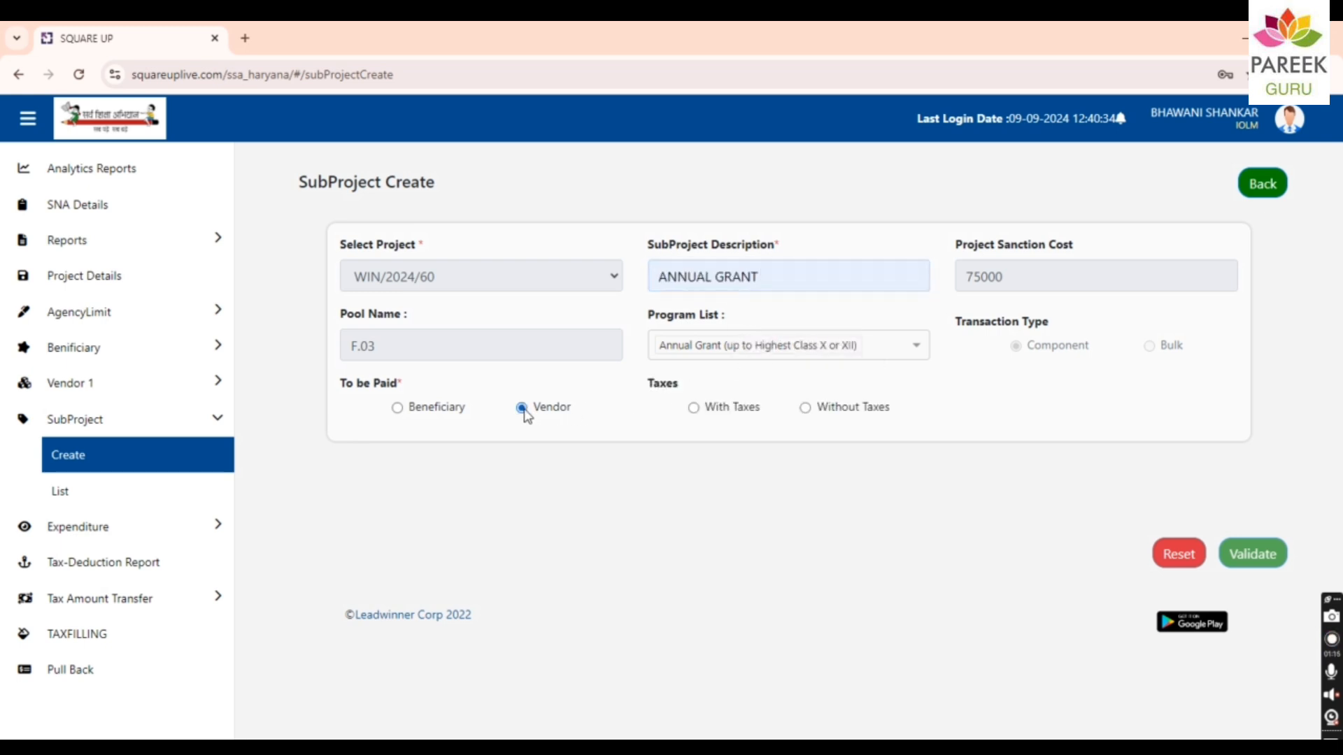
pyautogui.click(805, 408)
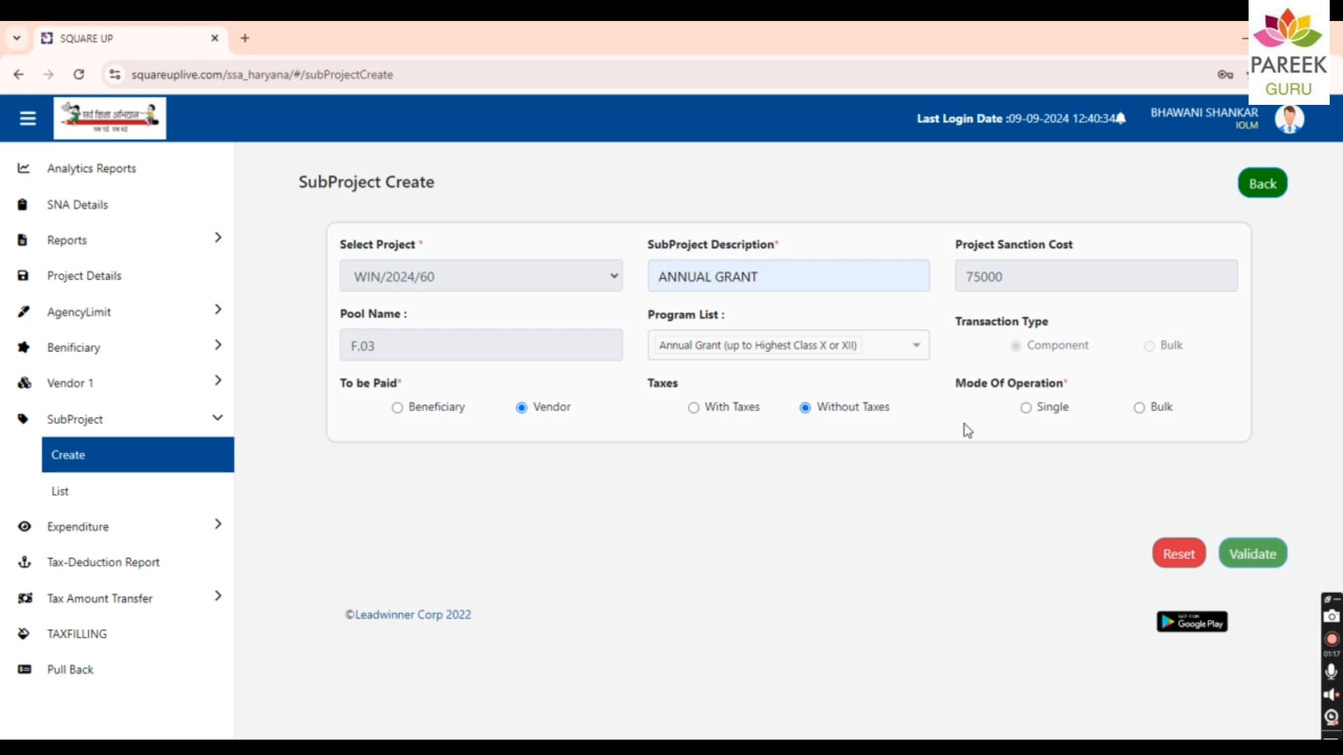
pyautogui.click(1027, 409)
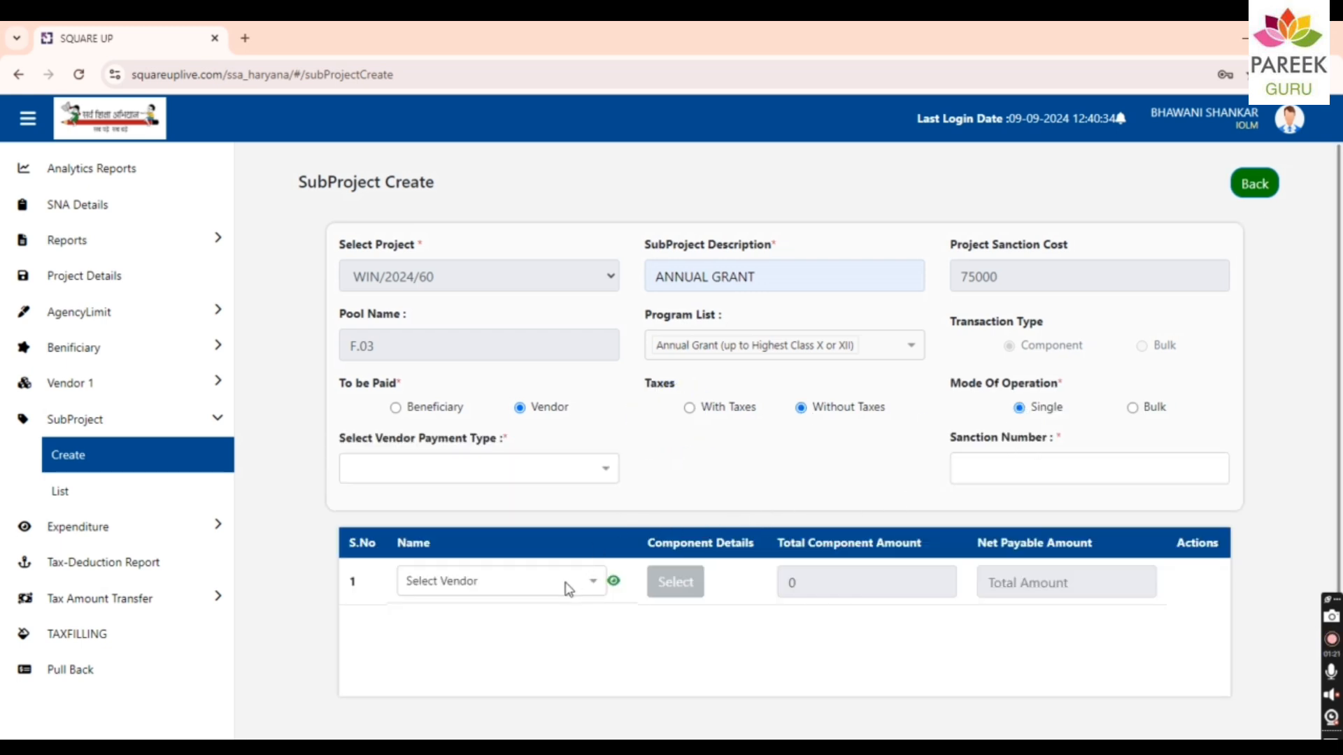
pyautogui.click(93, 383)
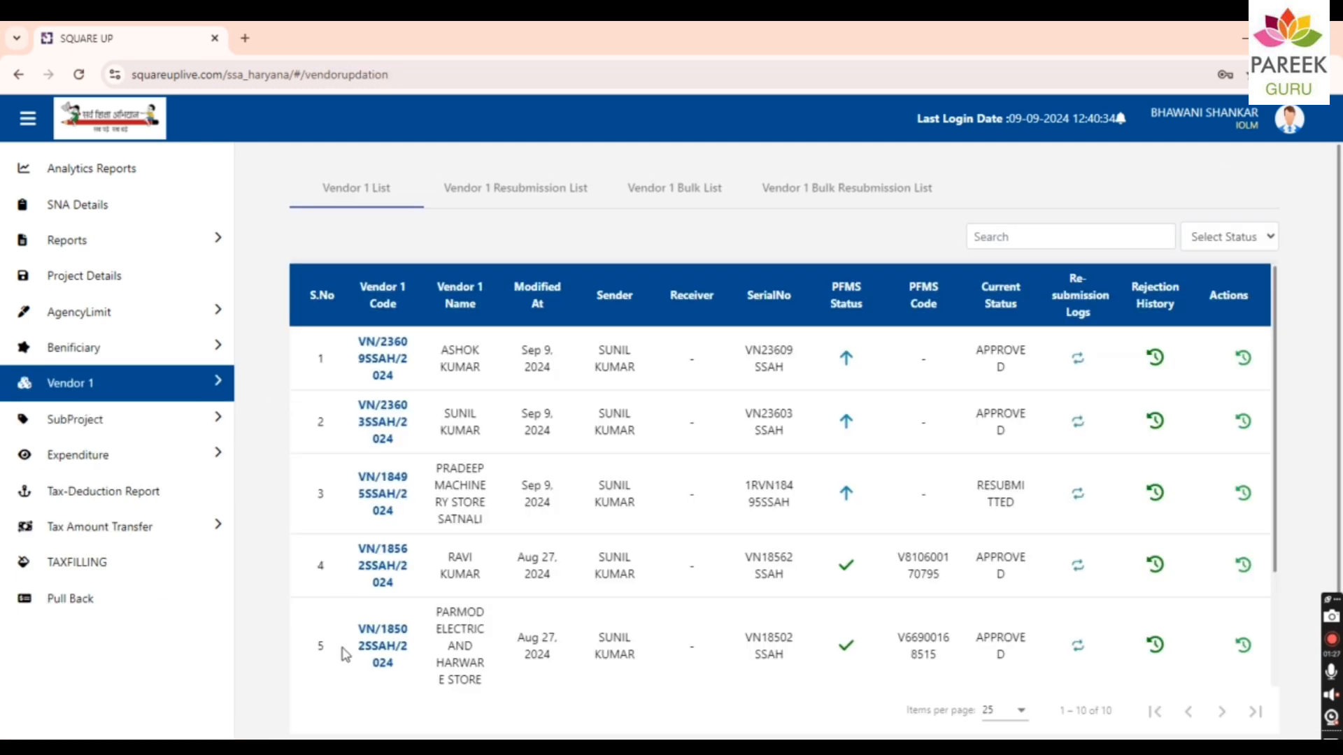
# - Select the fifth vendor's code in the Vendor list, then return to the SubProject list
pyautogui.moveTo(352, 629); pyautogui.dragTo(409, 673)
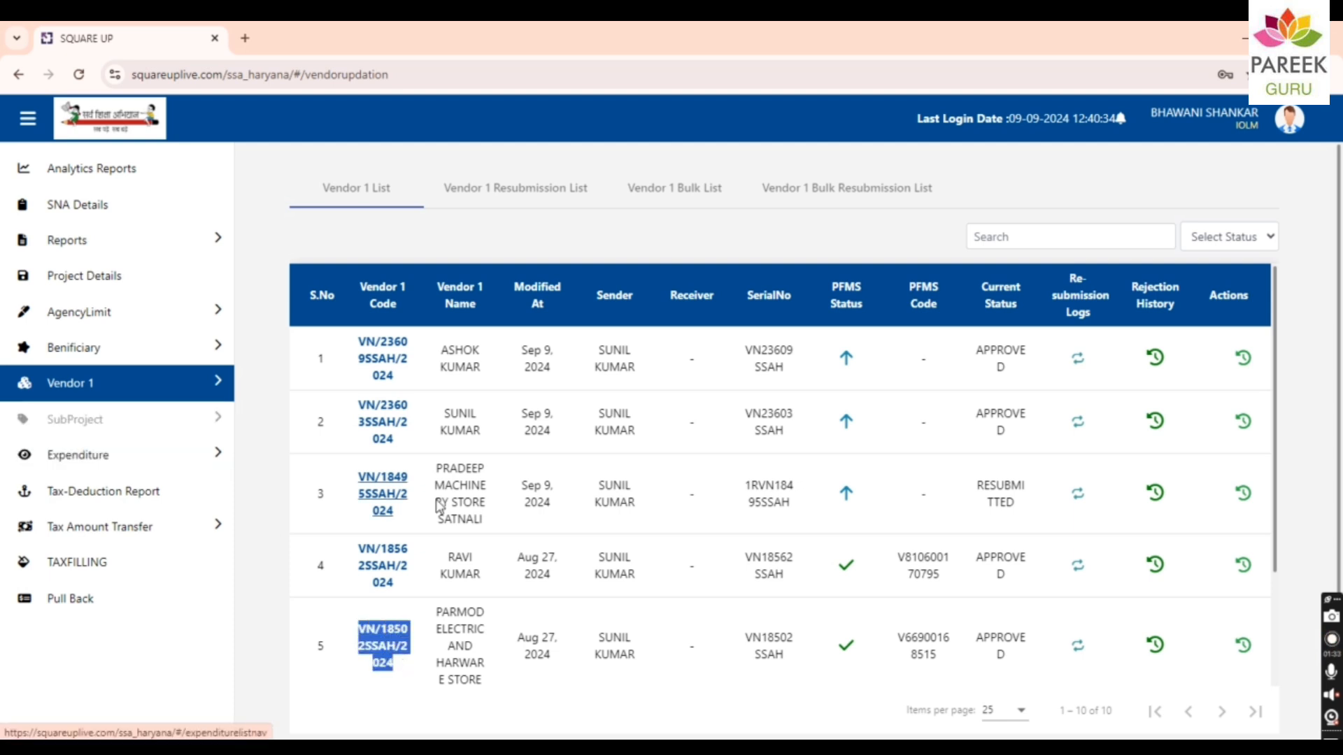
pyautogui.click(163, 428)
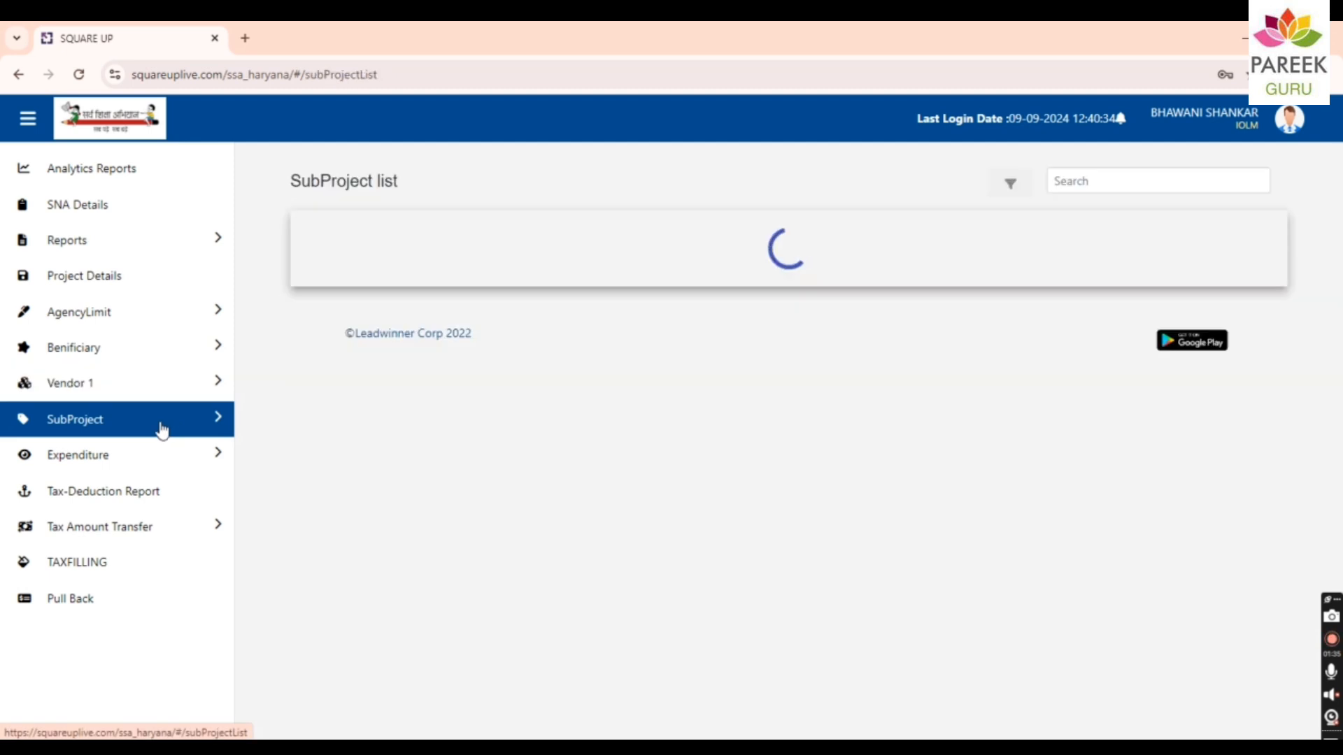
# - Recreate the WIN/2024/60 ANNUAL GRANT subproject: vendor payment, without taxes, single mode
pyautogui.click(104, 435)
pyautogui.click(84, 453)
pyautogui.click(558, 283)
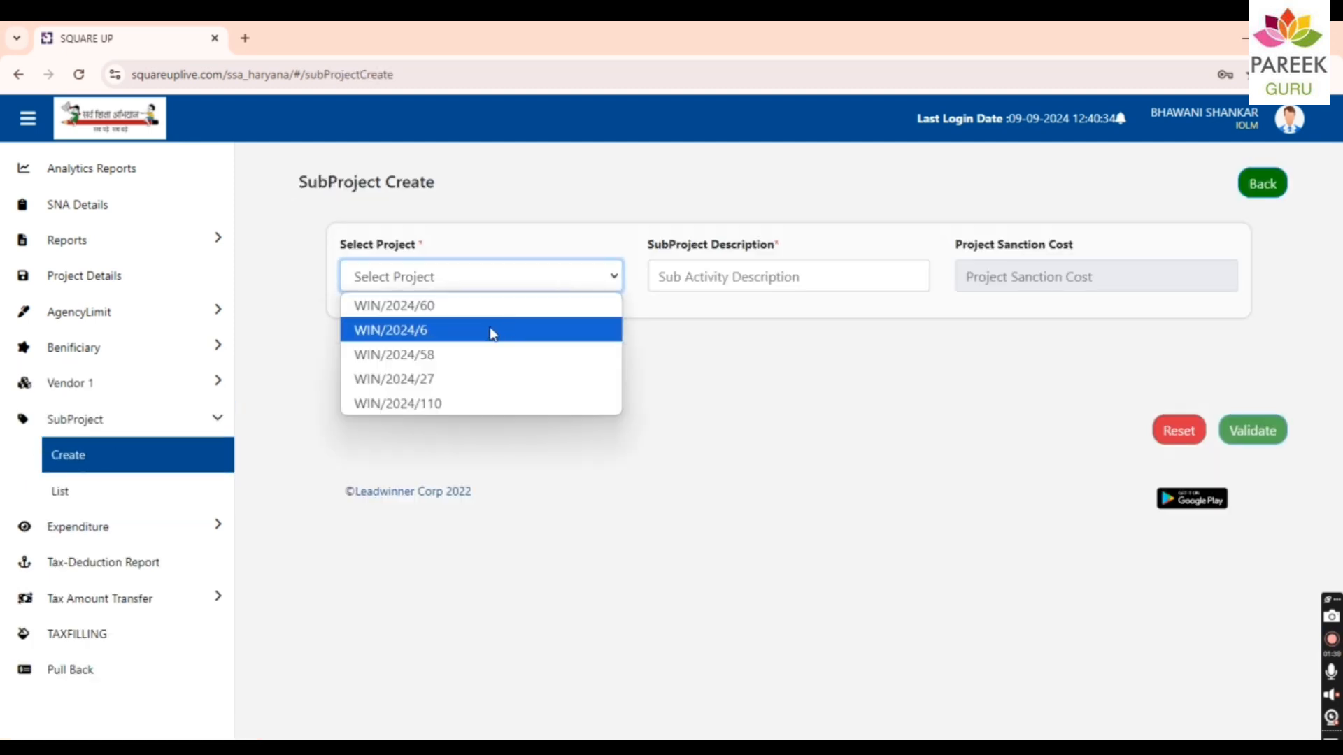
pyautogui.click(483, 308)
pyautogui.click(725, 280)
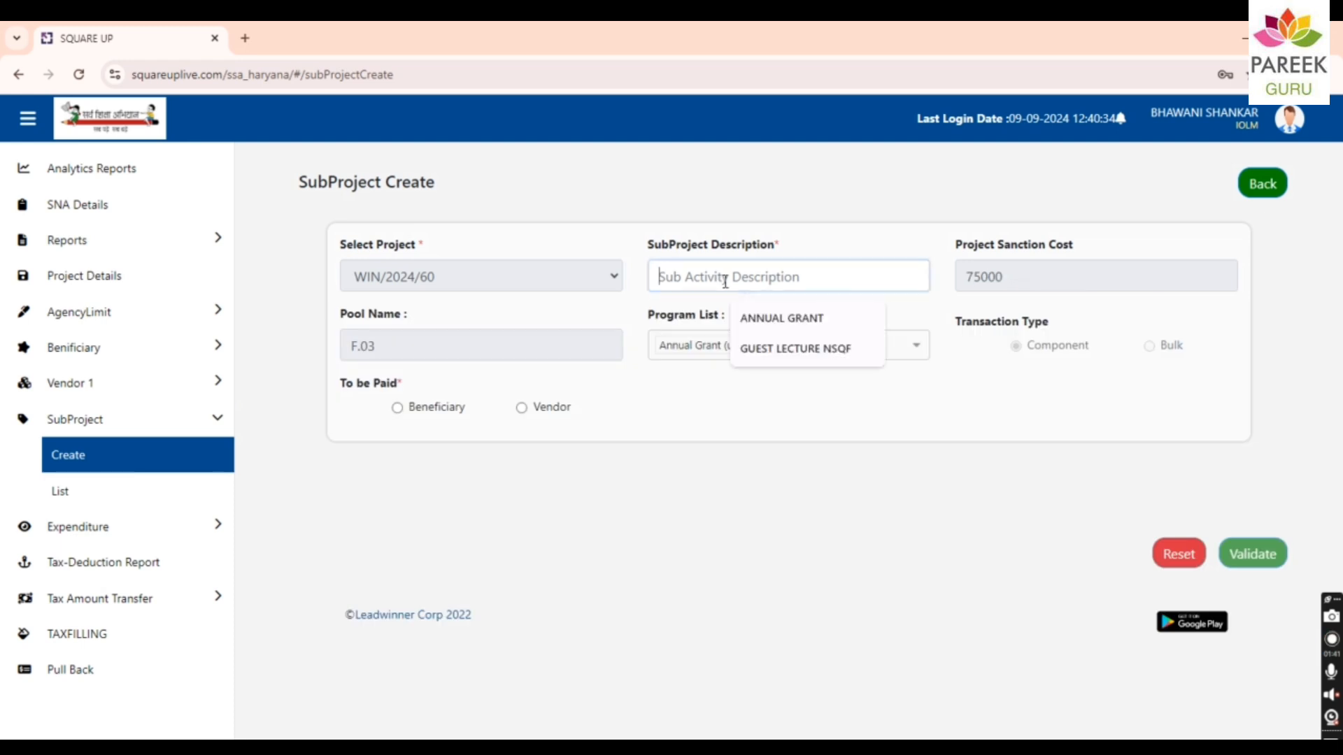
pyautogui.click(743, 320)
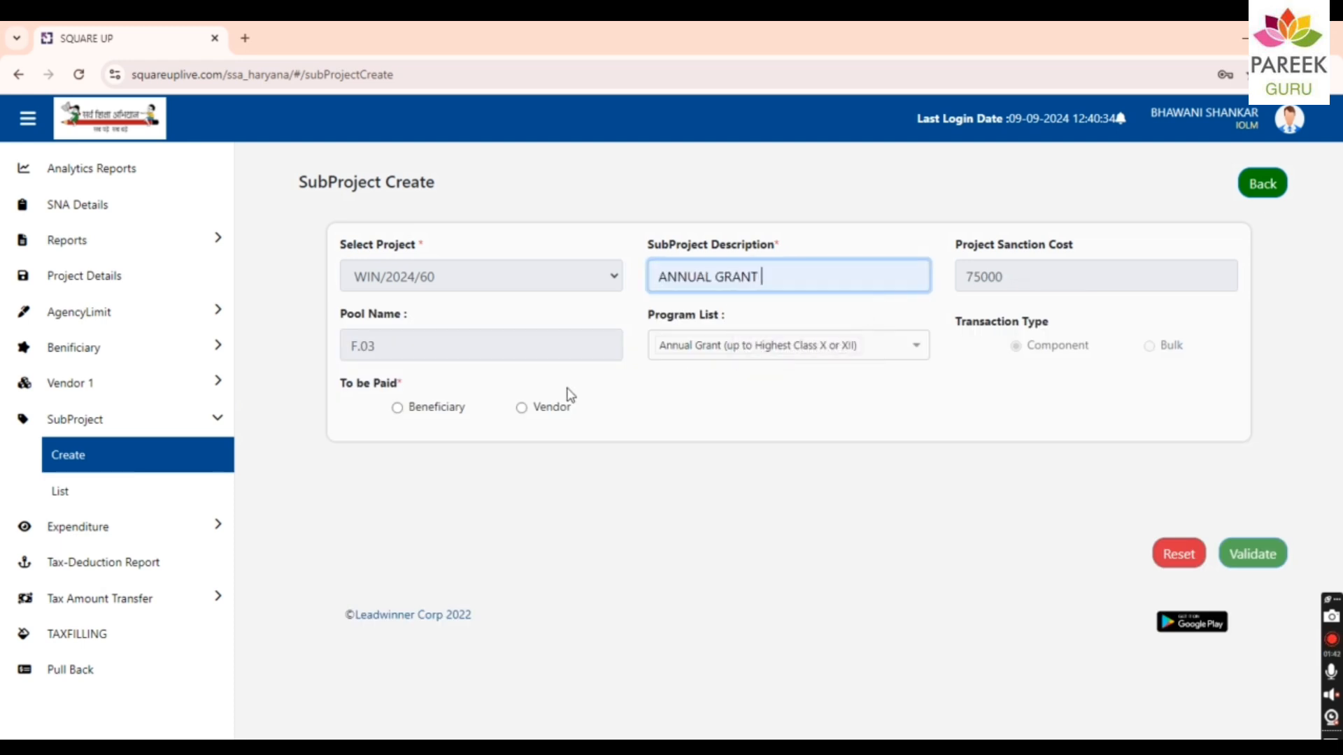
pyautogui.click(521, 408)
pyautogui.click(805, 407)
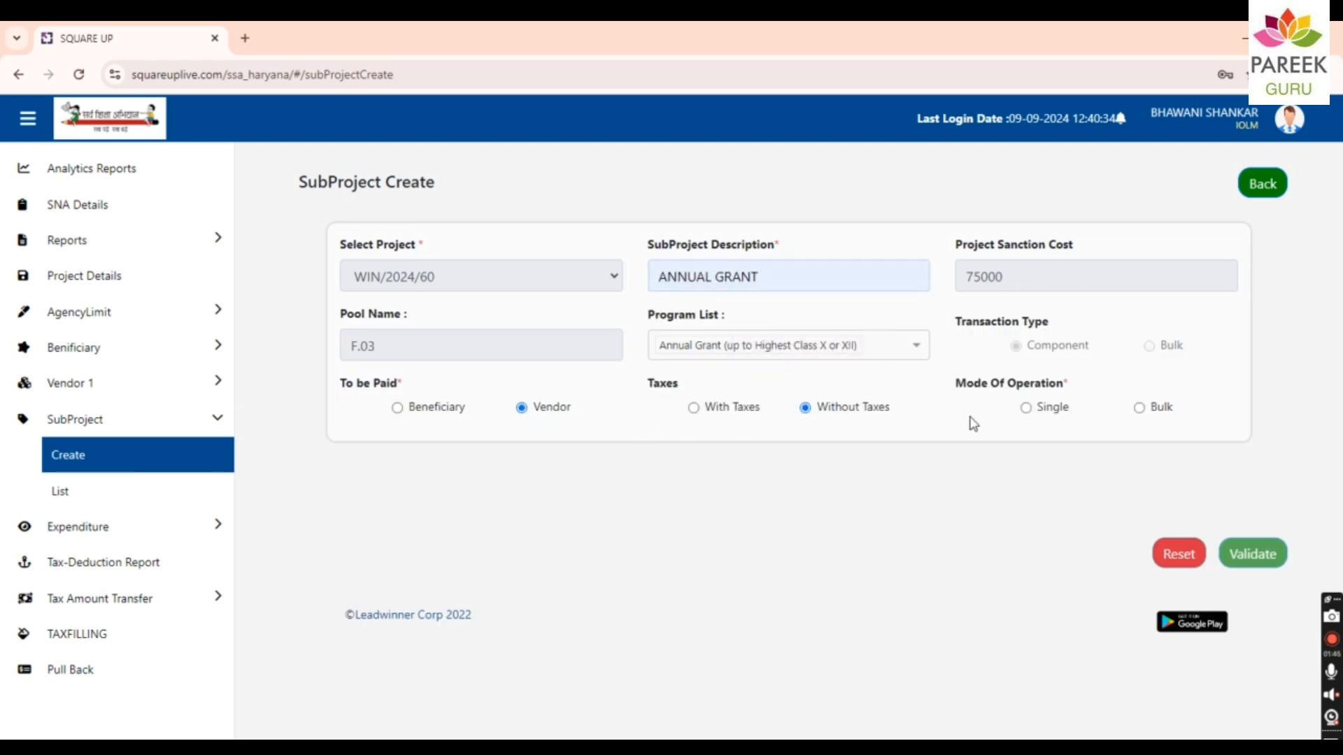
pyautogui.click(1027, 409)
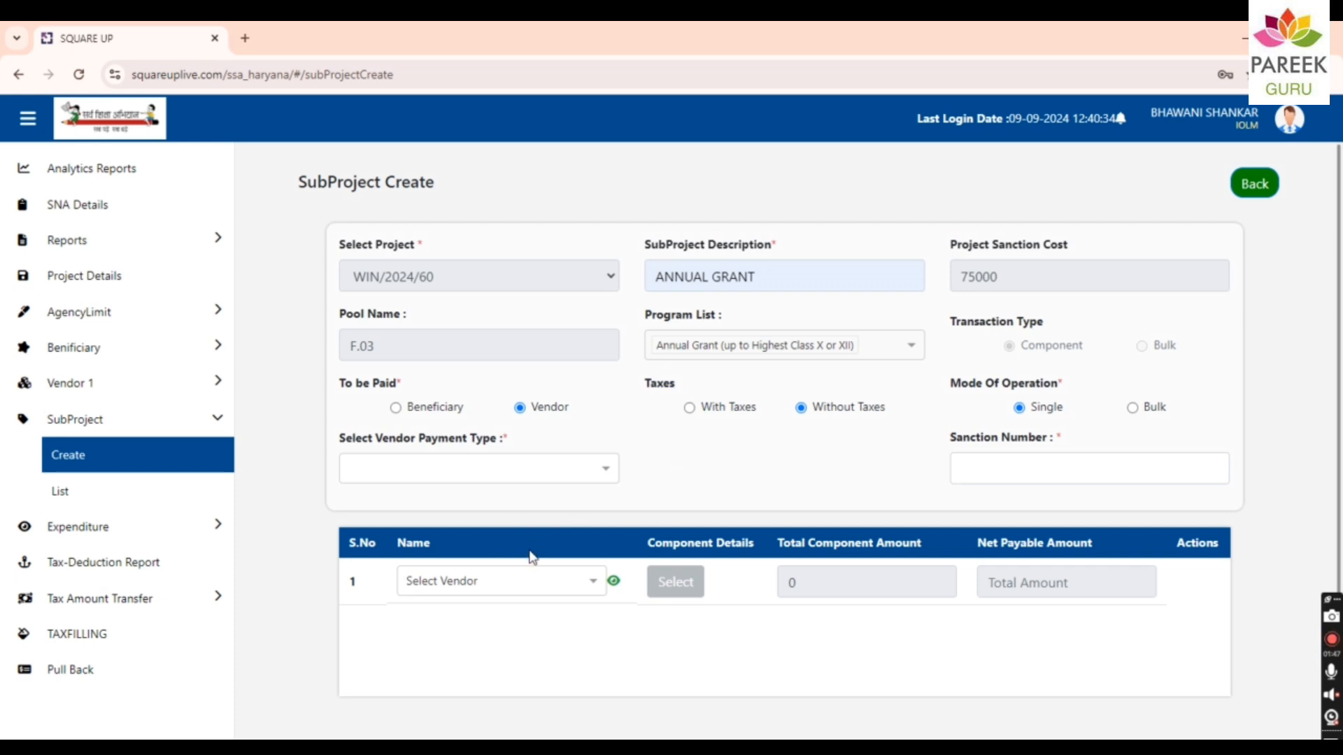
# - Set vendor payment type to Others and sanction number SCHOOLGRANT/01, confirmed AVAILABLE
pyautogui.click(561, 475)
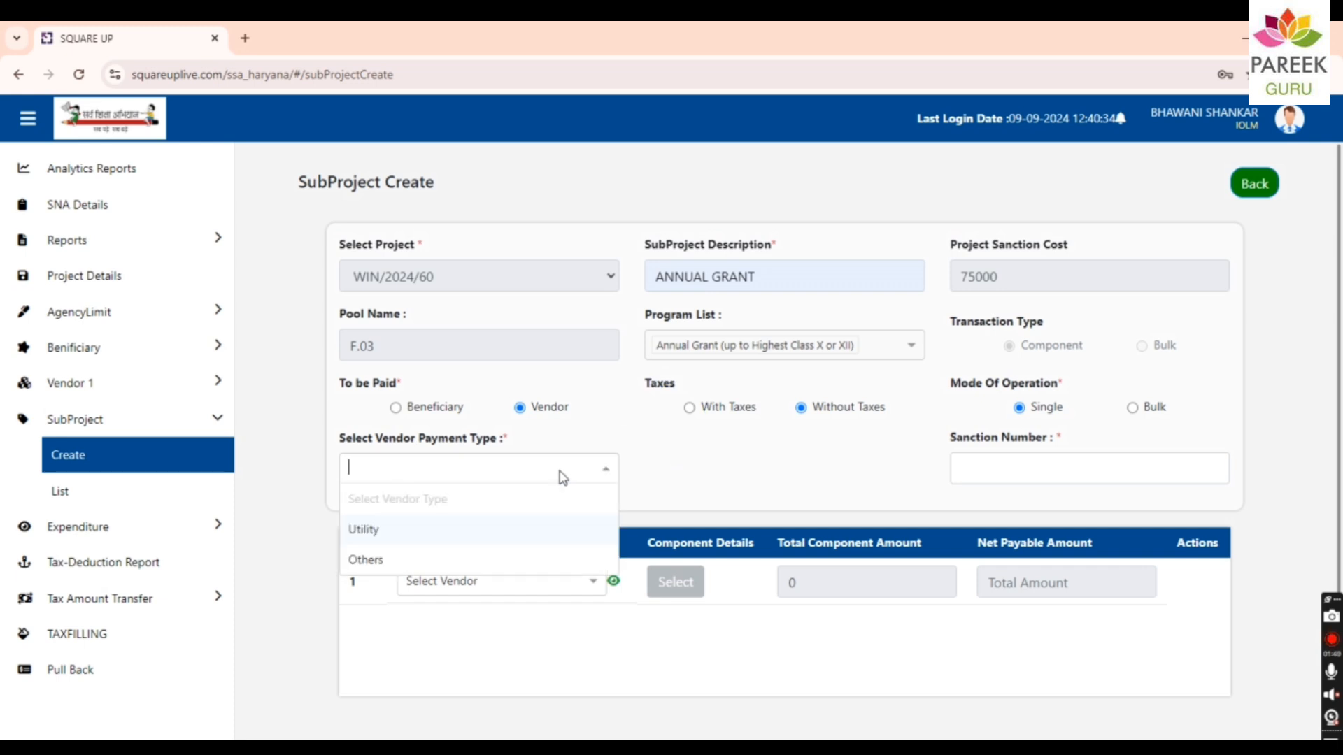
pyautogui.click(446, 559)
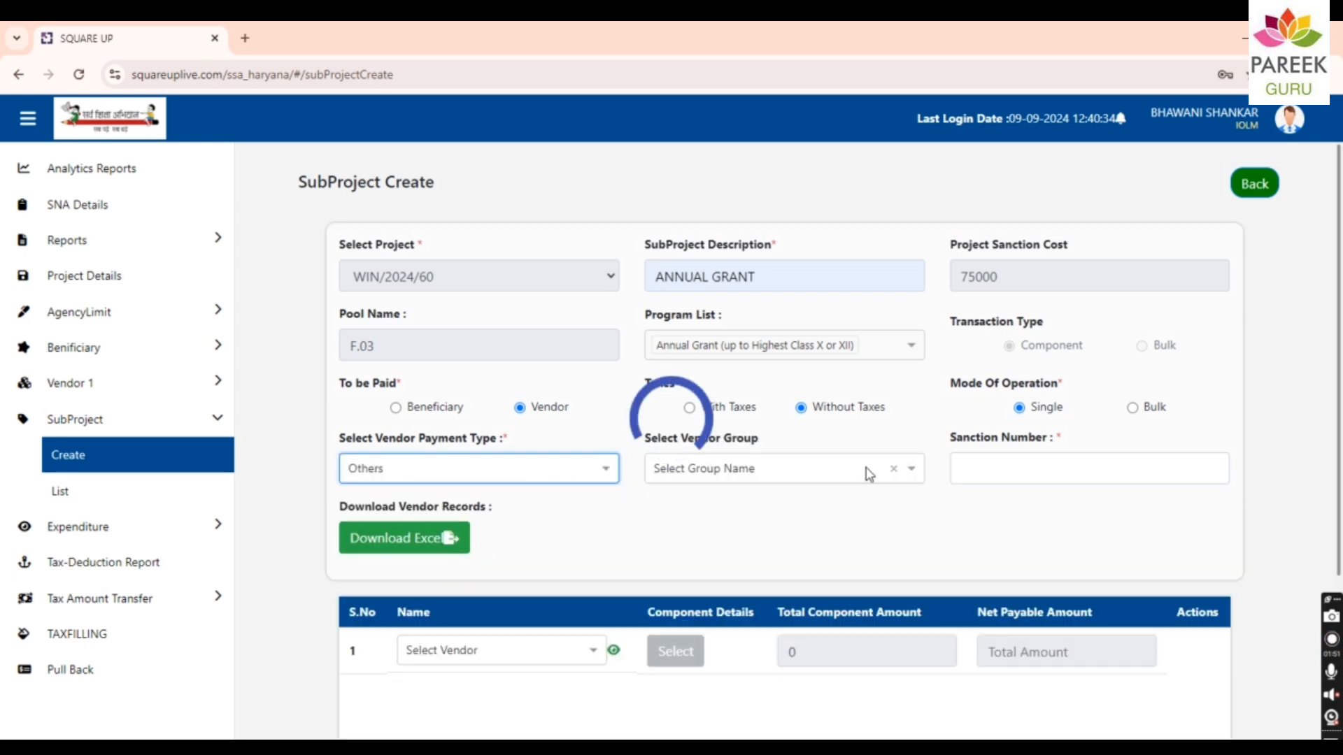
pyautogui.click(964, 466)
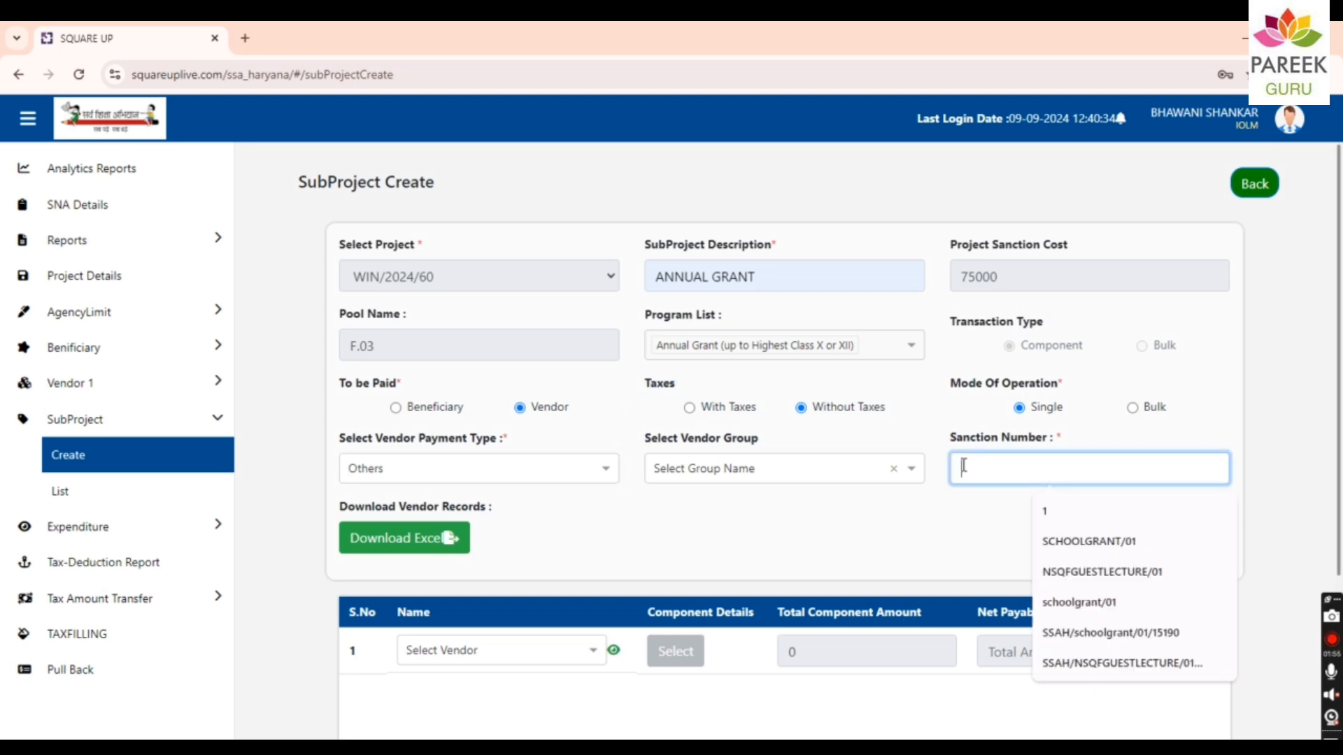
pyautogui.click(1082, 543)
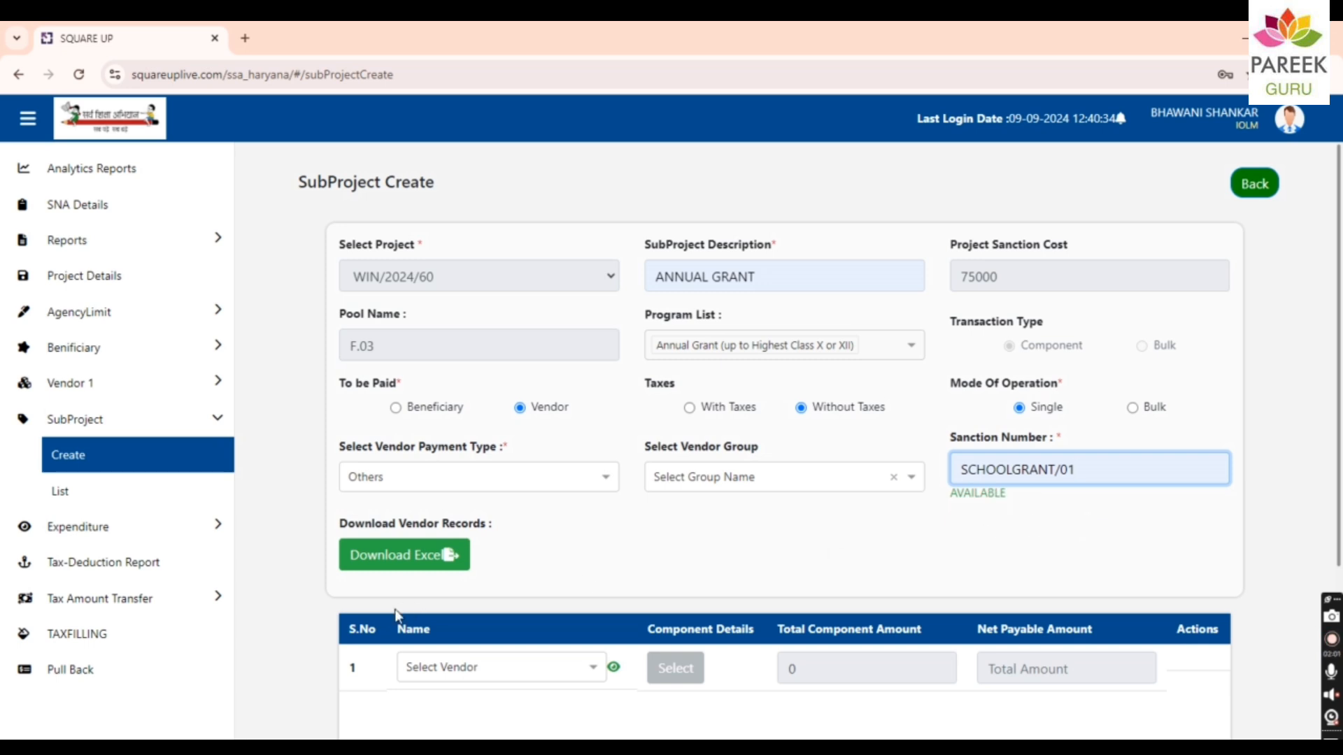
pyautogui.click(1085, 464)
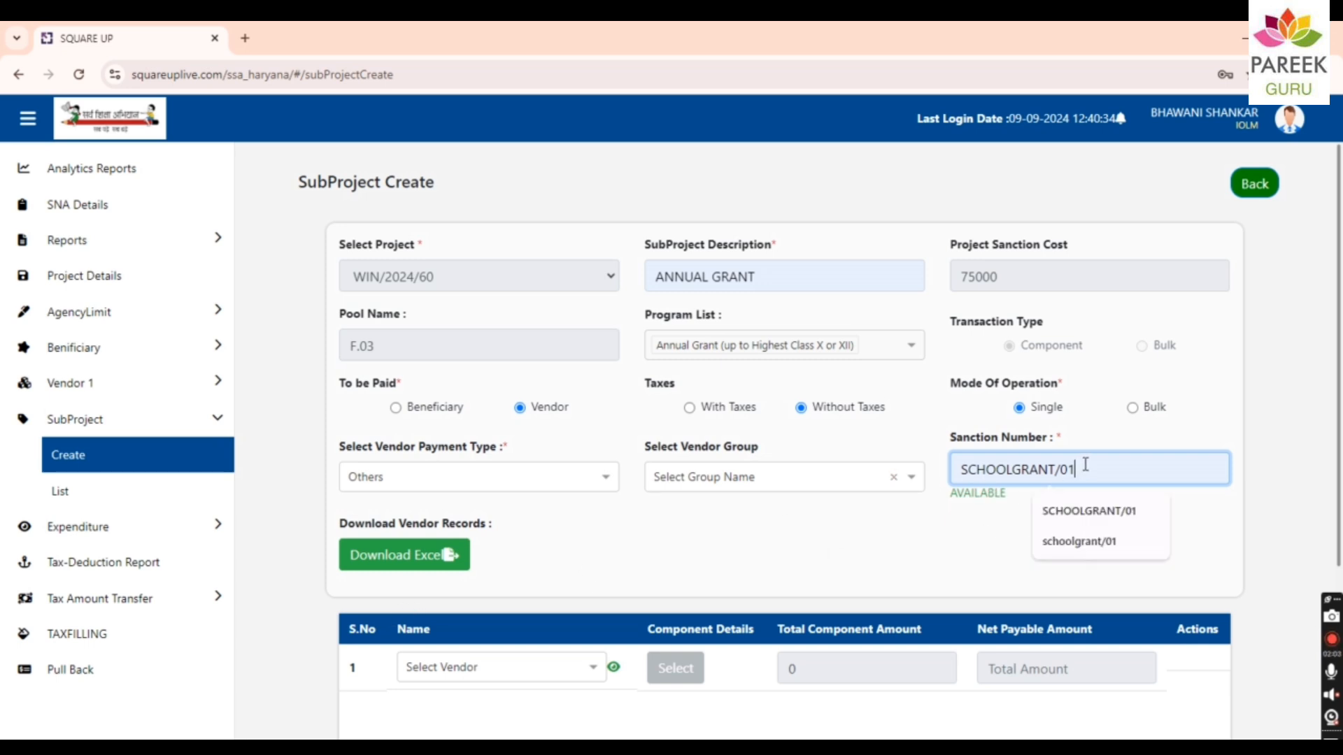
pyautogui.moveTo(1086, 464); pyautogui.dragTo(915, 470)
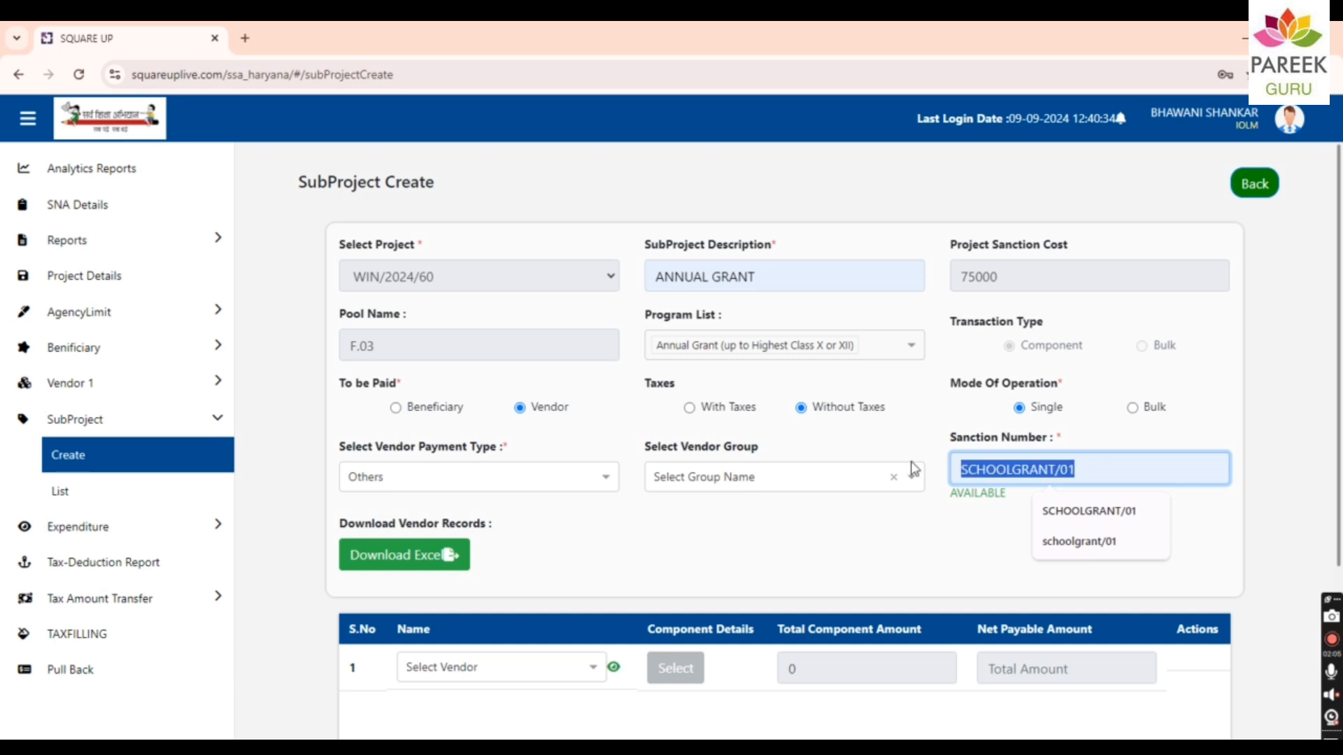
pyautogui.press('BackSpace')
pyautogui.click(1089, 479)
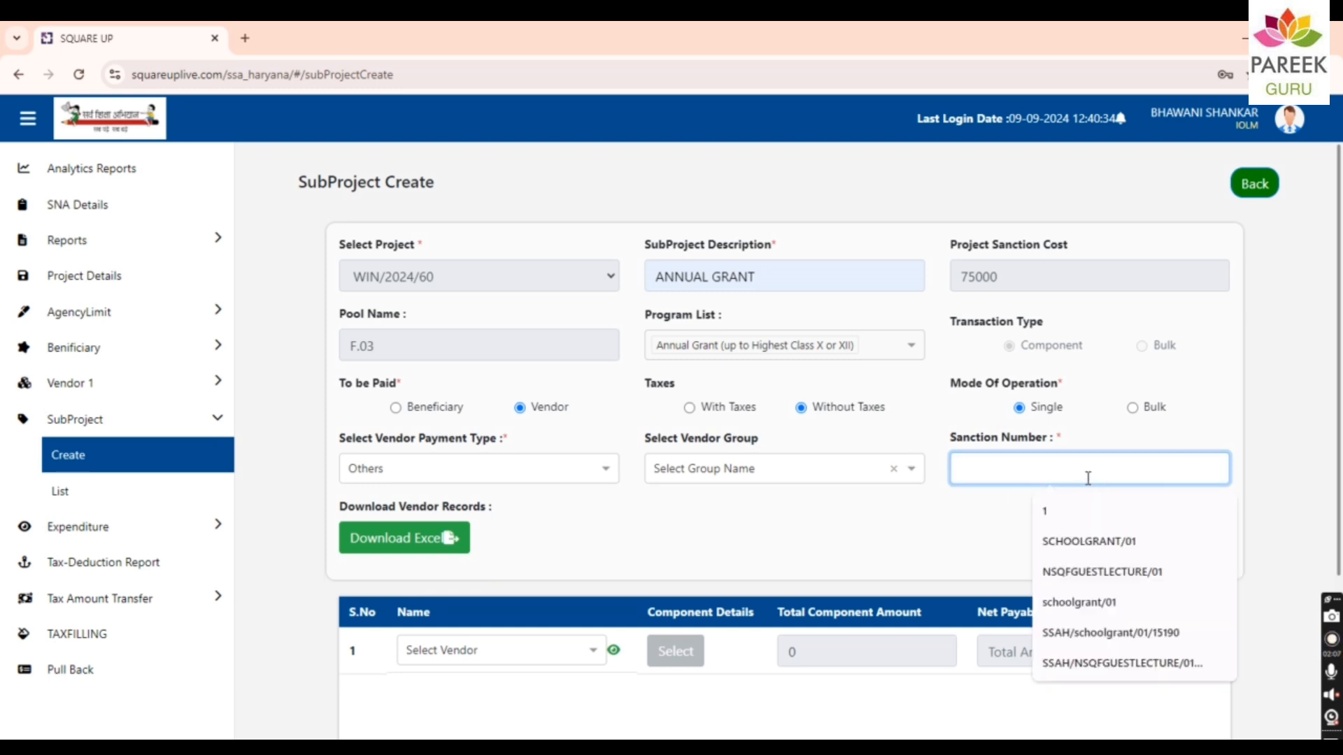
pyautogui.click(1091, 542)
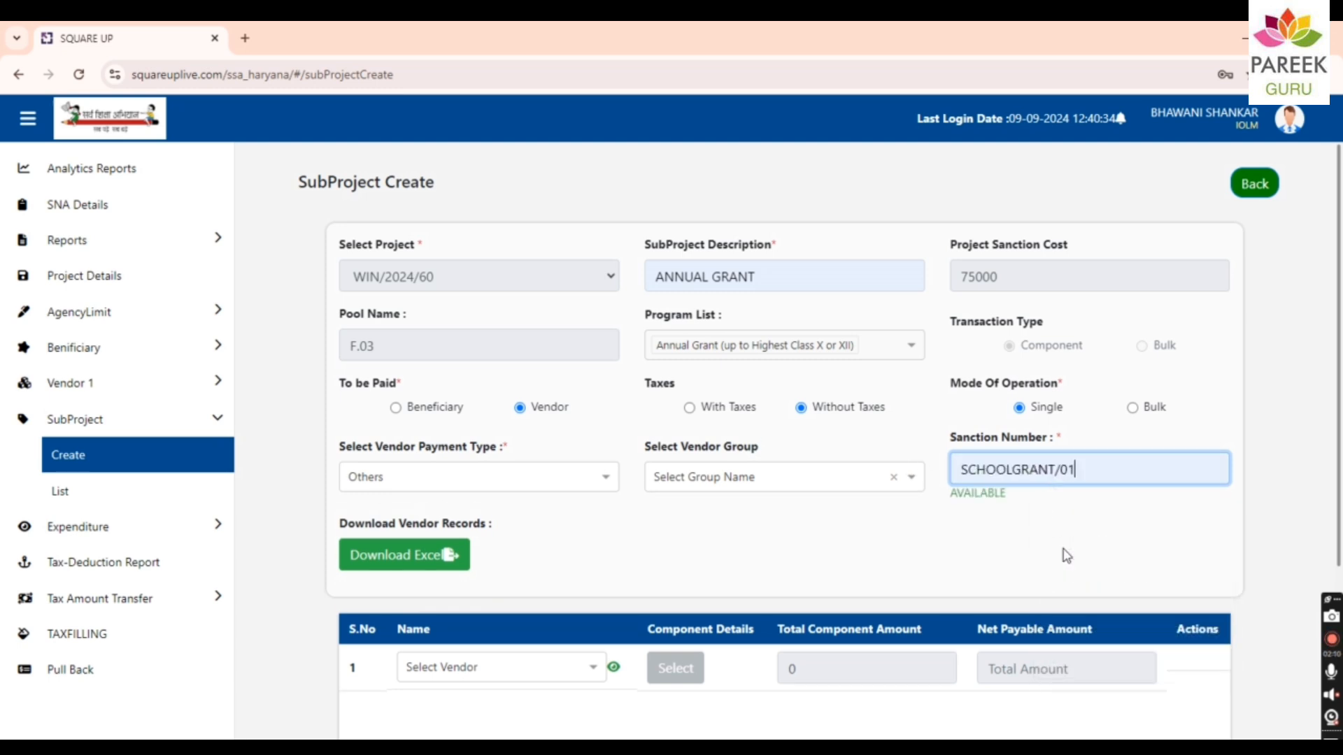
pyautogui.click(549, 570)
pyautogui.scroll(-1, 497, 647)
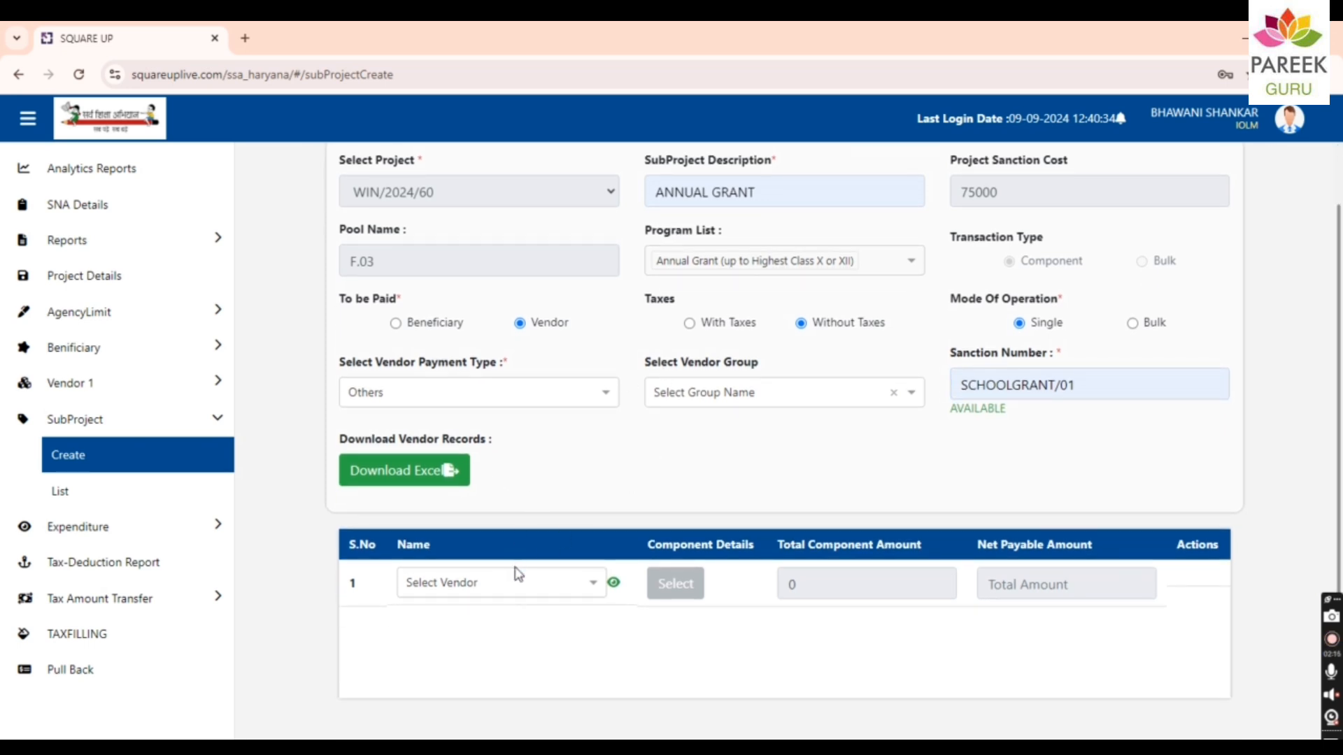
# - Search by vendor id and select the electric and hardware store vendor for row 1
pyautogui.click(510, 582)
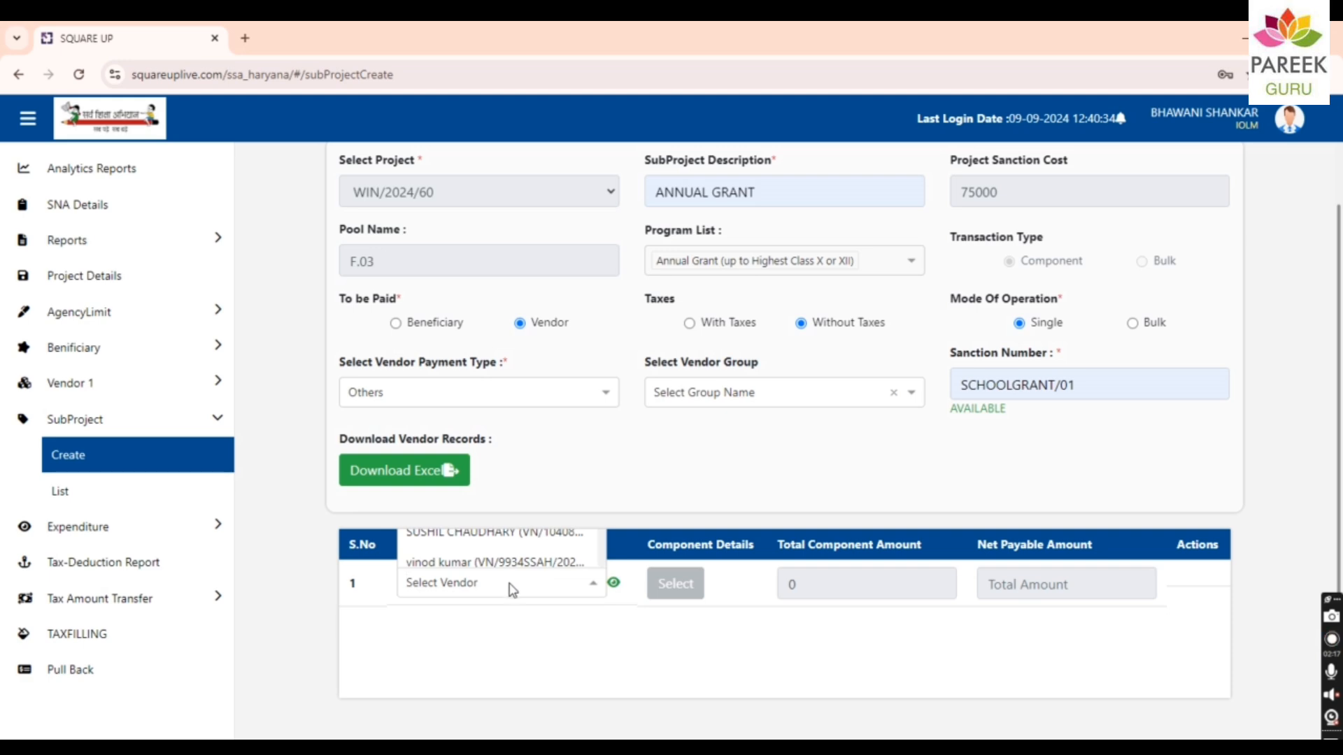
pyautogui.write('VN/18502SSAH/2024')
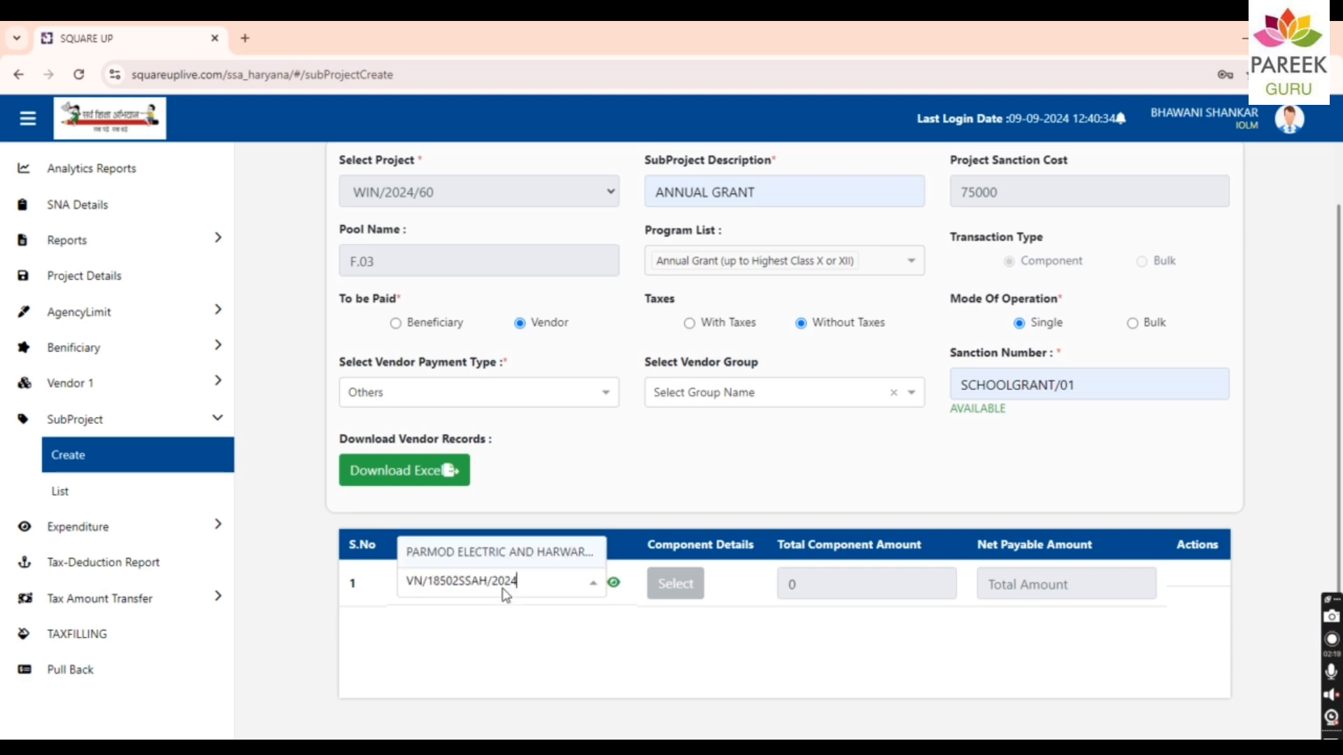
pyautogui.click(541, 557)
pyautogui.click(890, 620)
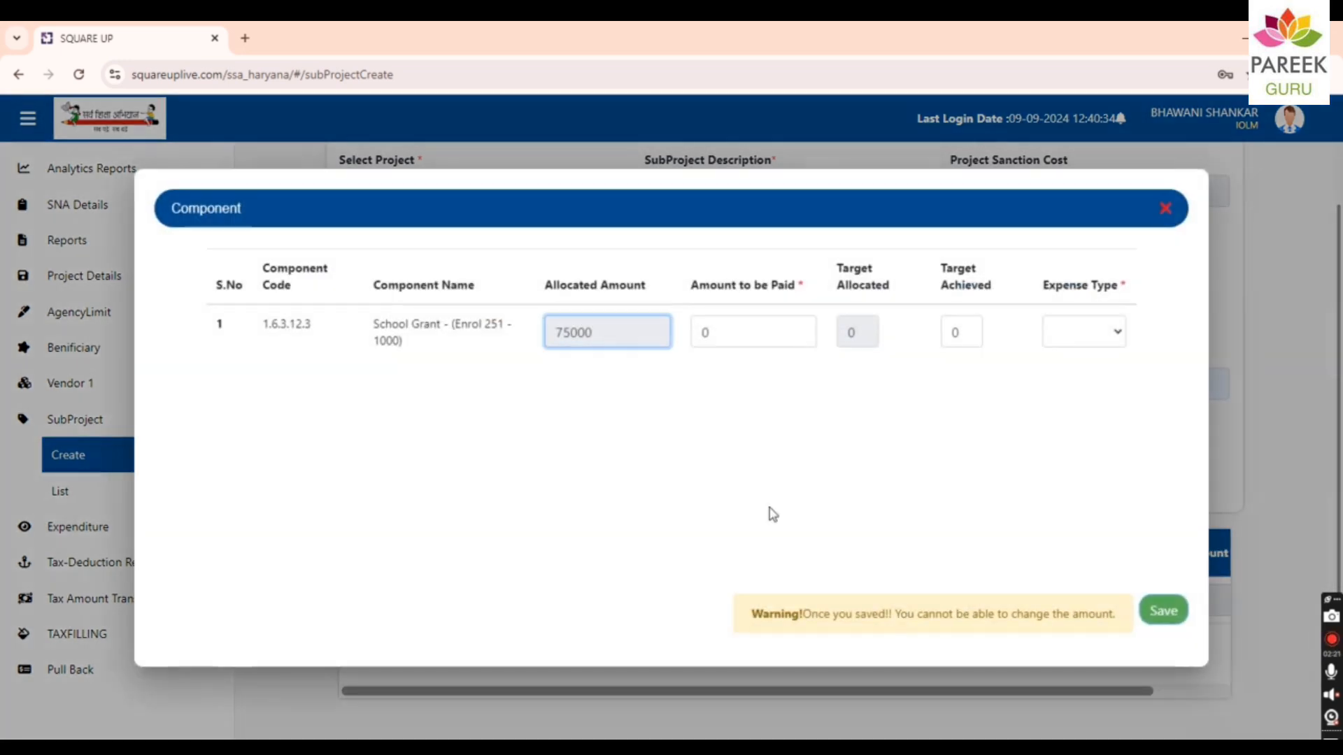
# - Enter 2700 as the School Grant amount to be paid, expense type Revenue, and save
pyautogui.doubleClick(741, 338)
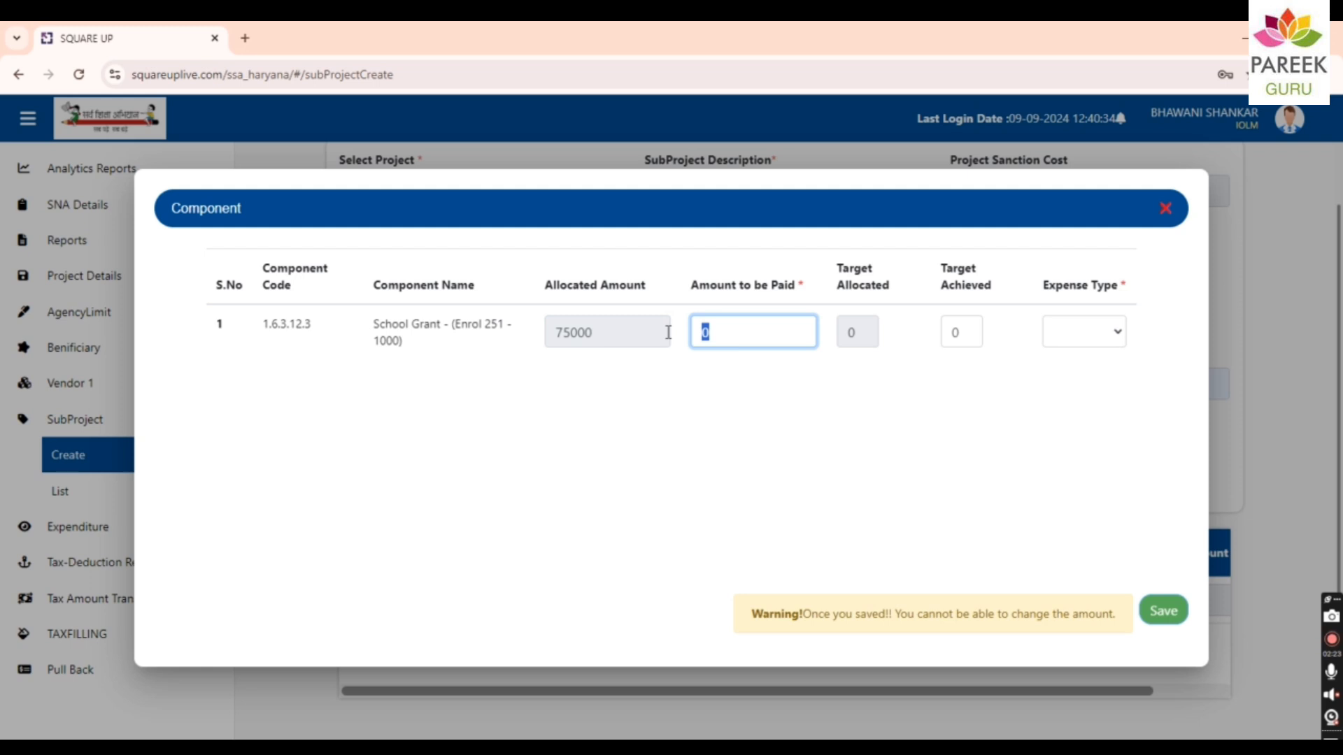
pyautogui.write('2700')
pyautogui.press('Tab')
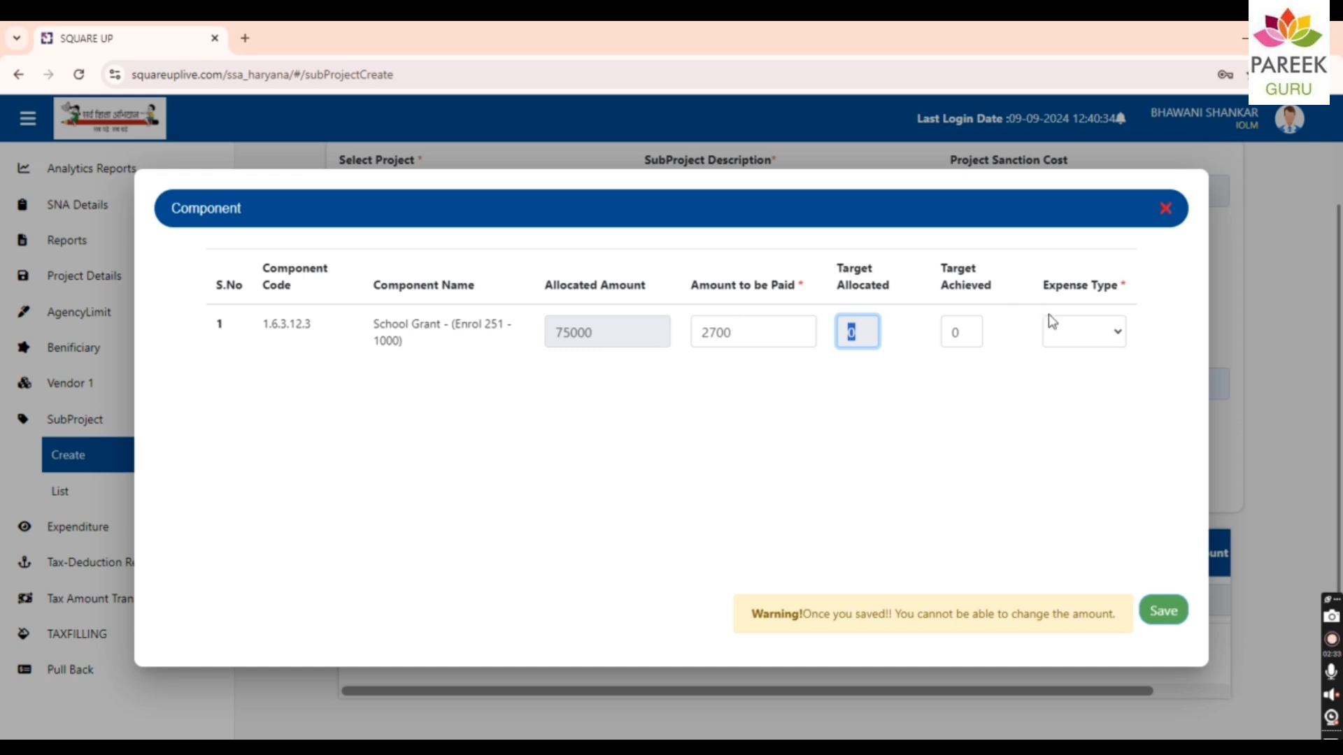
pyautogui.click(1065, 333)
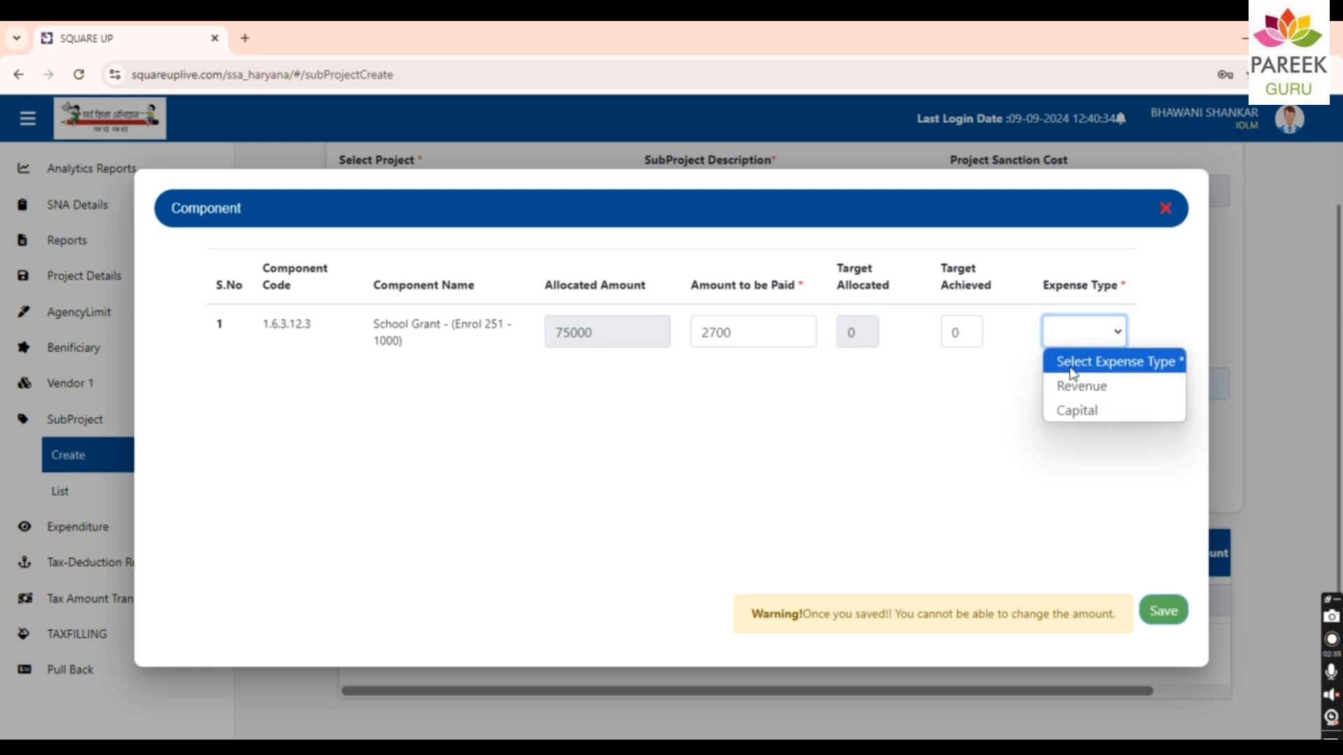
pyautogui.click(1081, 389)
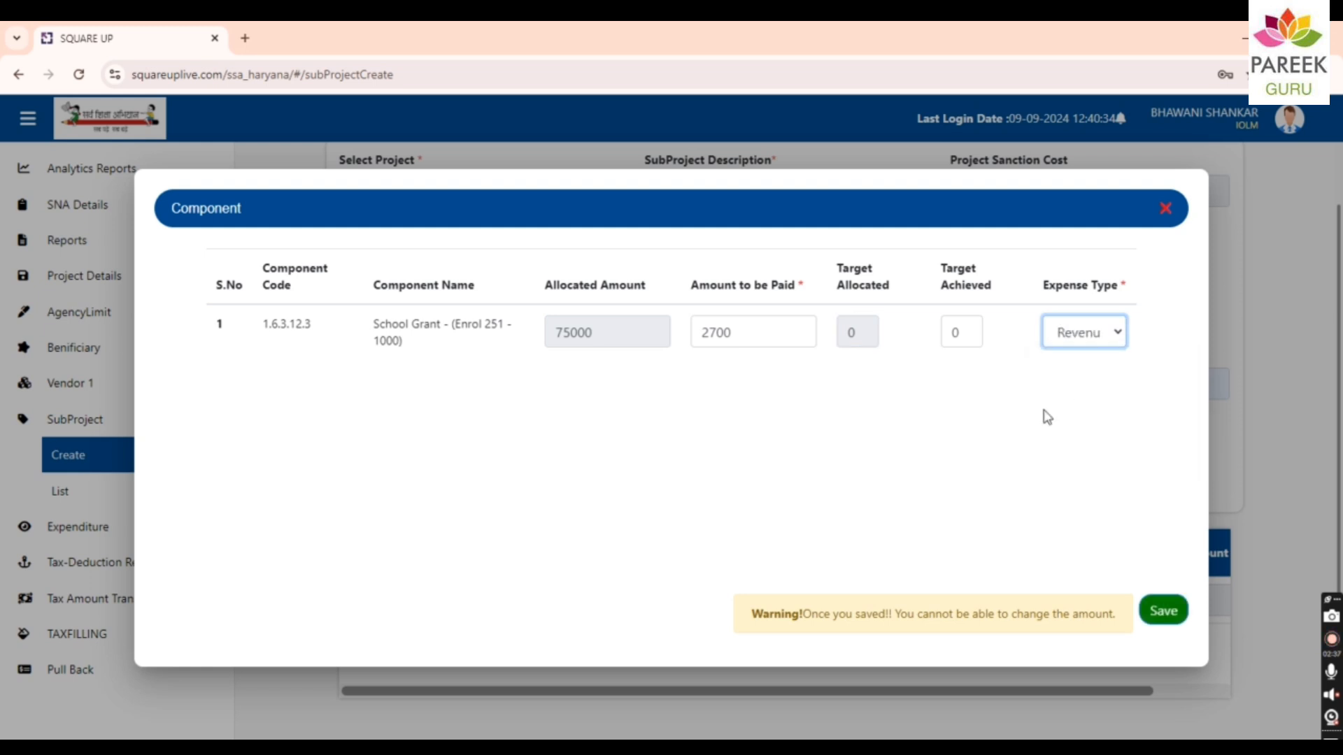
pyautogui.click(1163, 612)
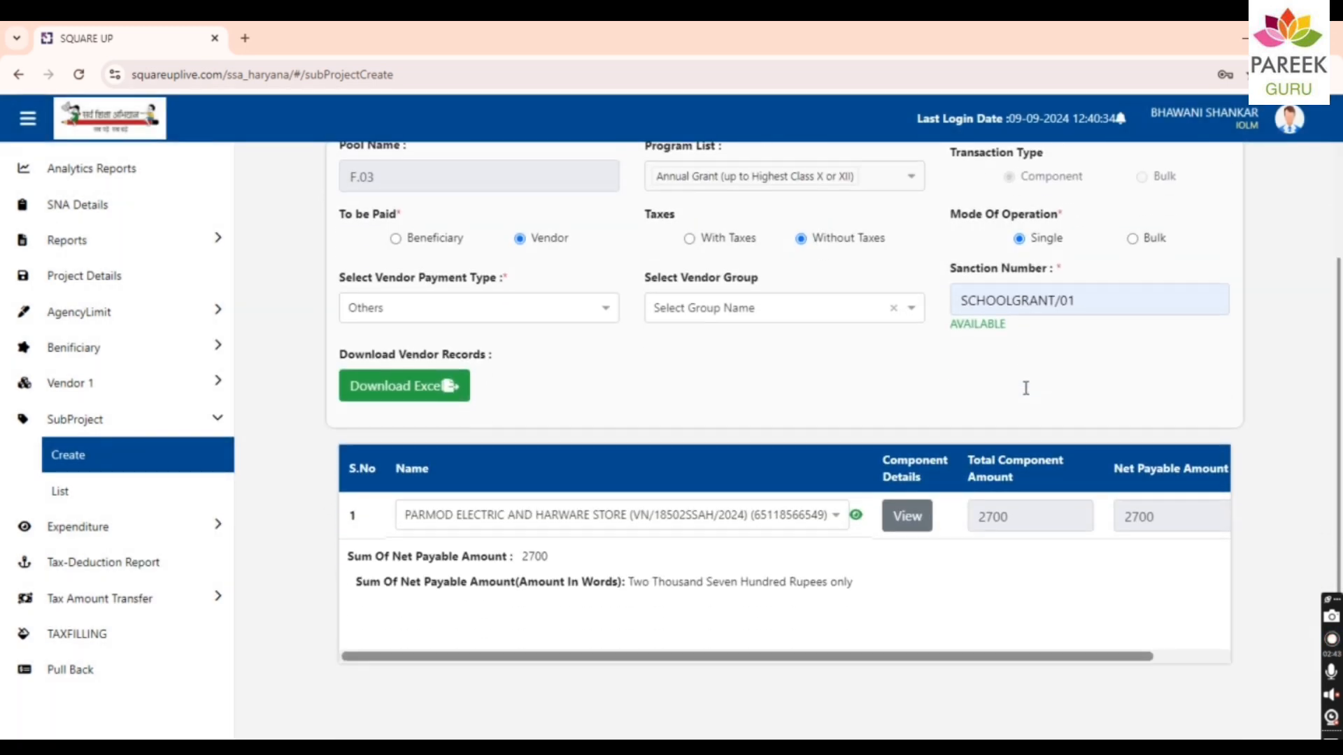
# - Validate the ANNUAL GRANT sub-project record
pyautogui.scroll(-1, 1026, 384)
pyautogui.scroll(-1, 957, 467)
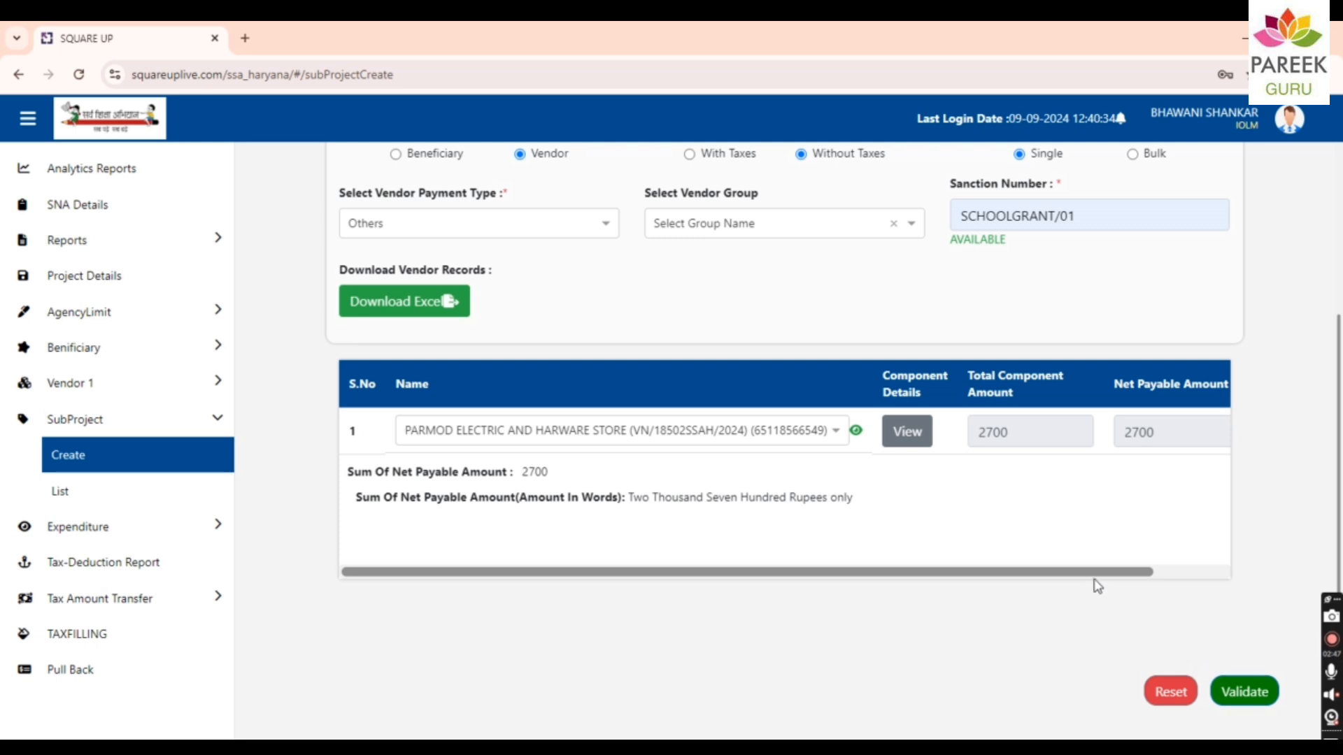
pyautogui.moveTo(1097, 573); pyautogui.dragTo(1161, 572)
pyautogui.moveTo(1025, 580); pyautogui.dragTo(1021, 580)
pyautogui.click(1245, 693)
# - Forward it to the SMC President employee with the note 'approve' and save
pyautogui.scroll(-3, 665, 602)
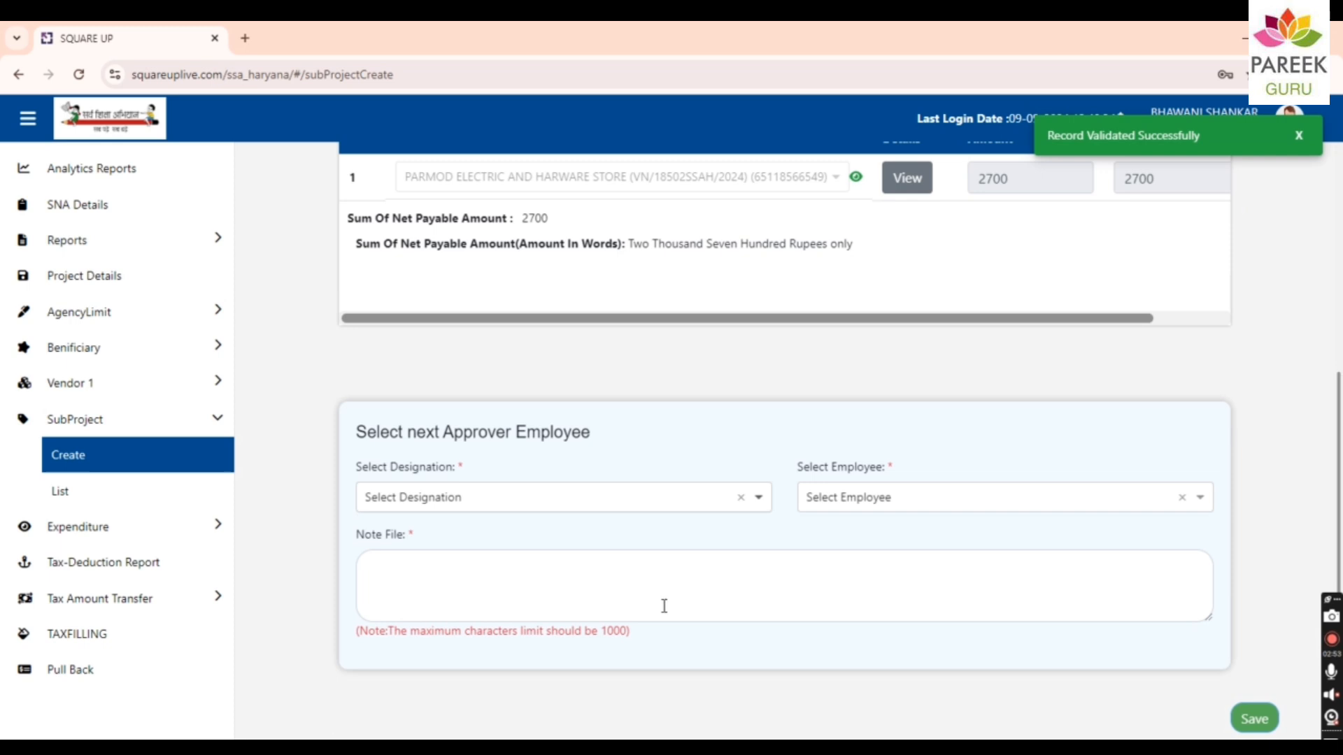
pyautogui.click(607, 509)
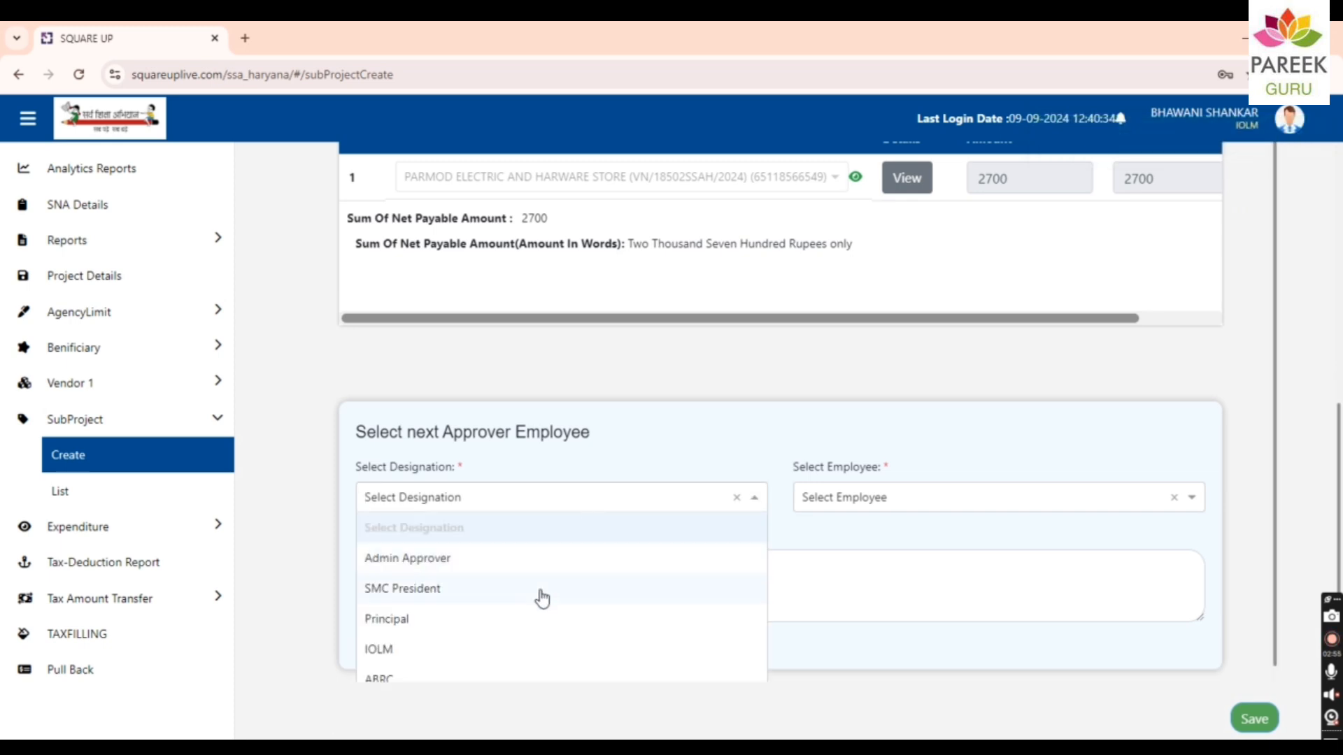
pyautogui.scroll(-1, 542, 599)
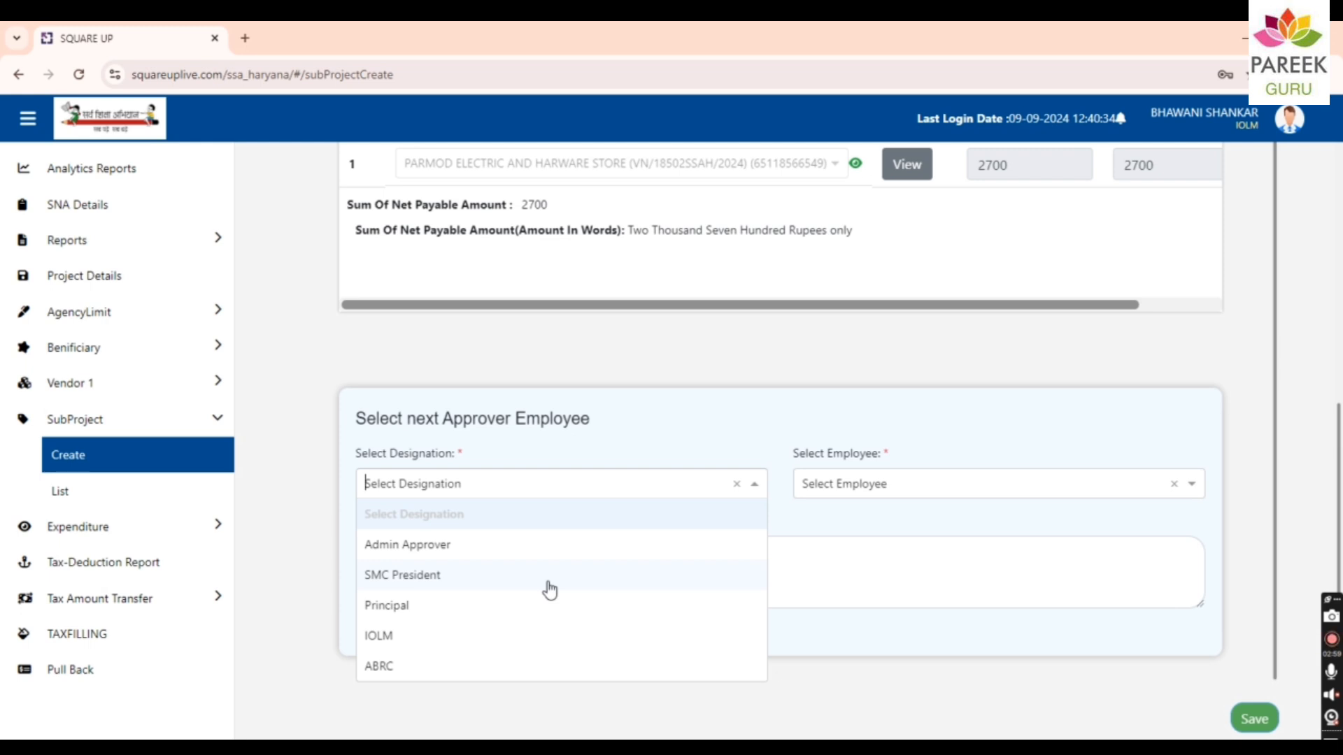
pyautogui.click(548, 589)
pyautogui.click(842, 488)
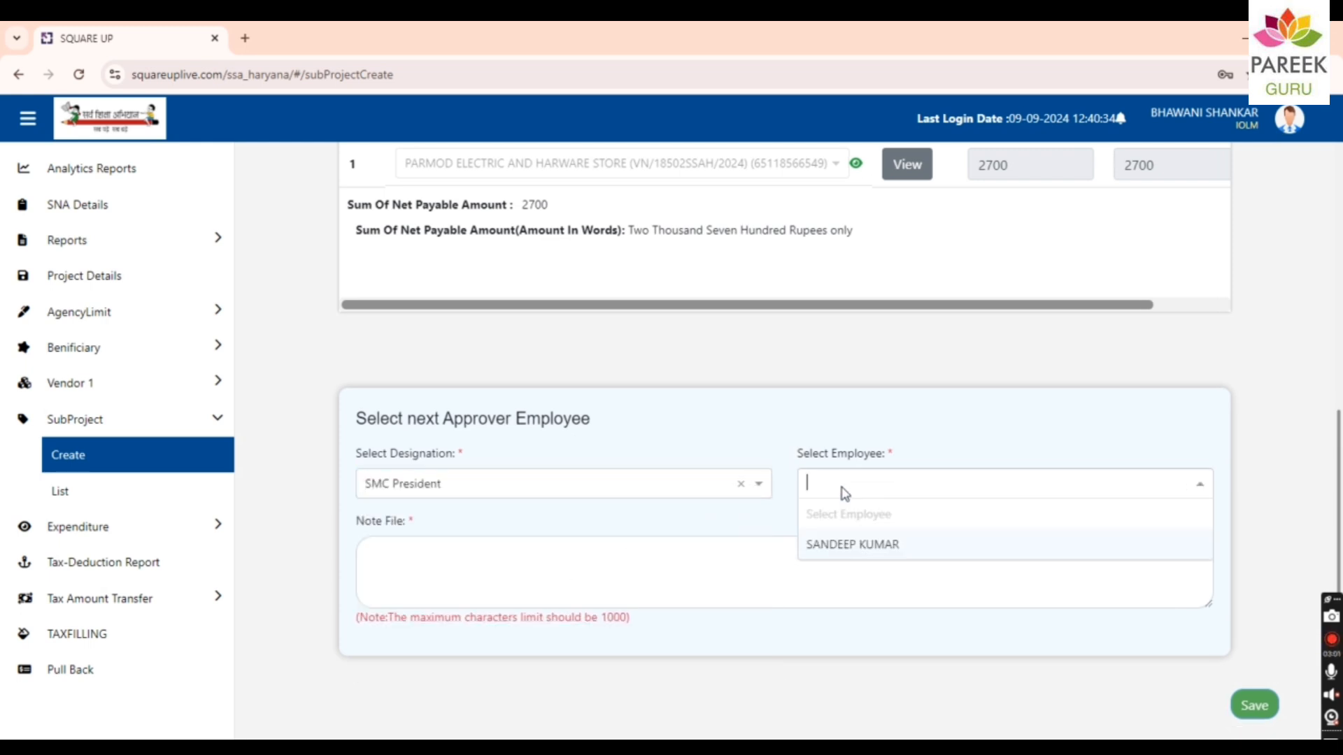
pyautogui.click(844, 544)
pyautogui.click(806, 572)
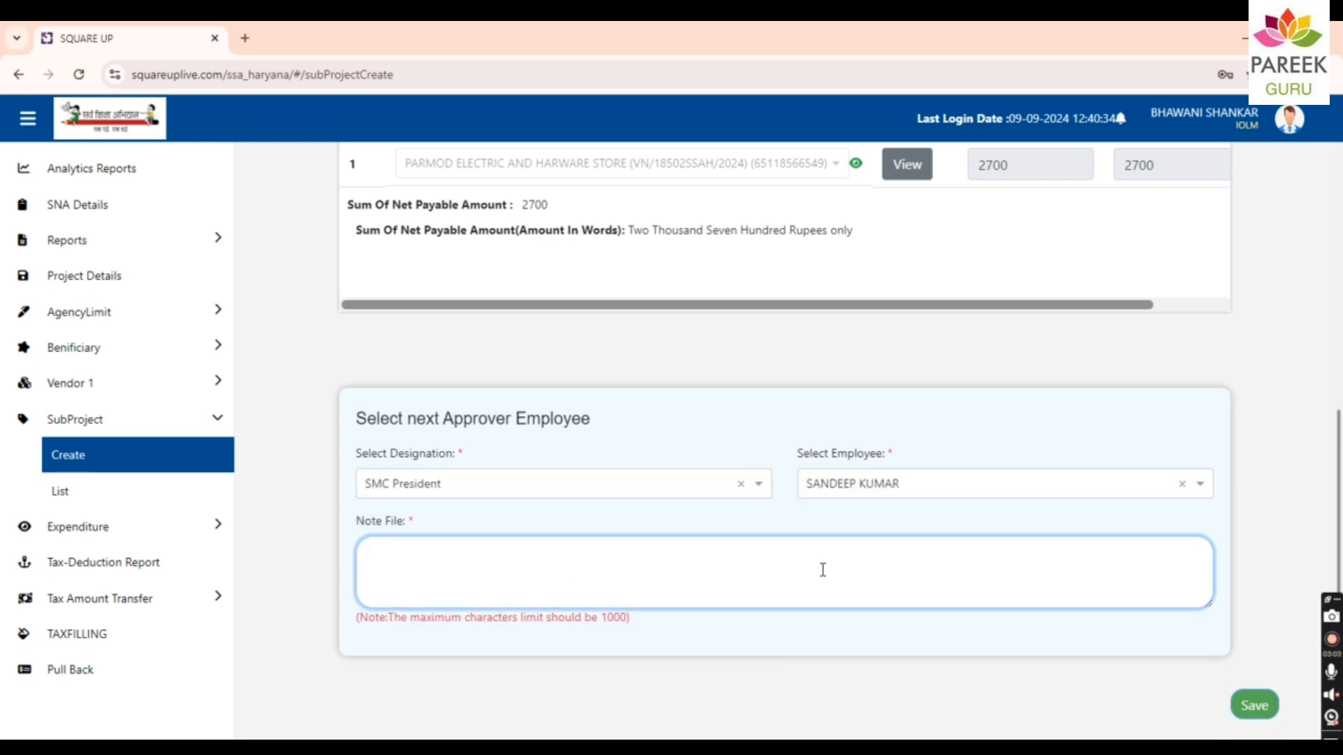
pyautogui.write('approve')
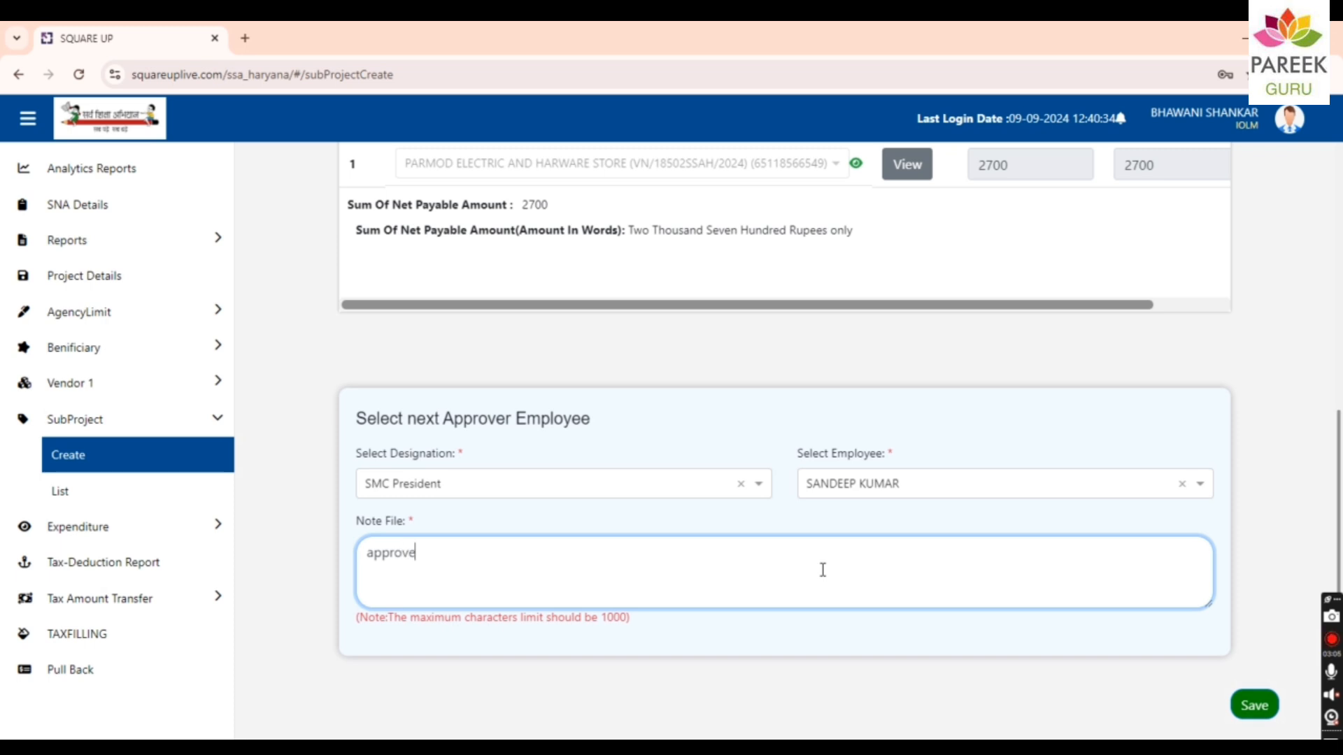
pyautogui.click(1249, 707)
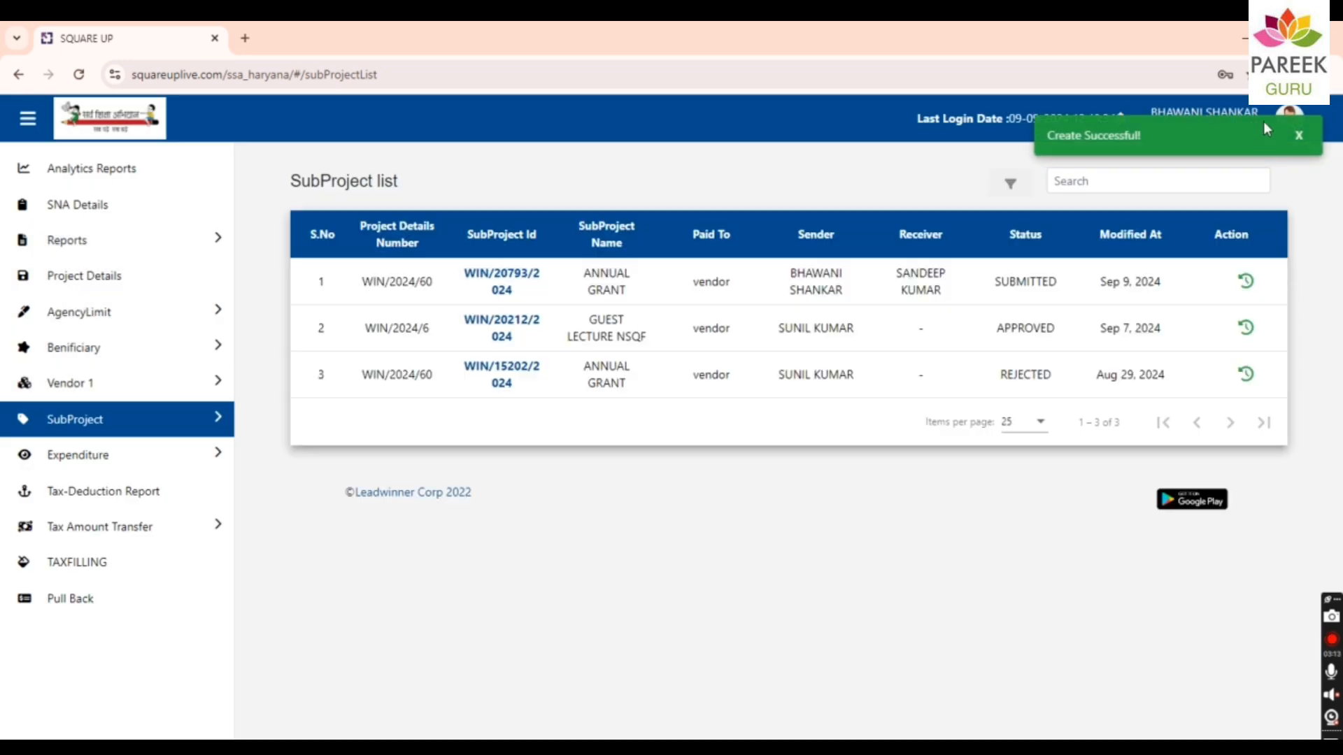
# - Dismiss the success message and log out of the IOLM account
pyautogui.click(1300, 137)
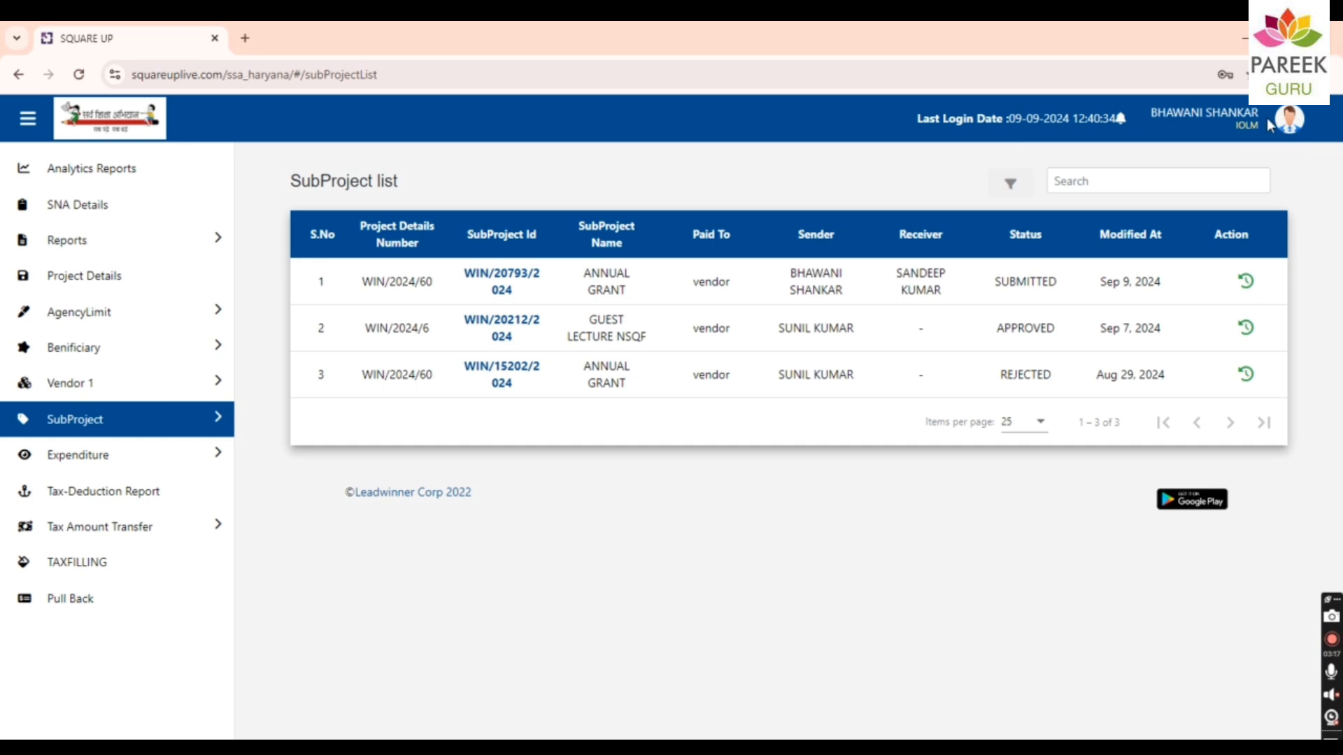
pyautogui.click(1289, 120)
pyautogui.click(1231, 204)
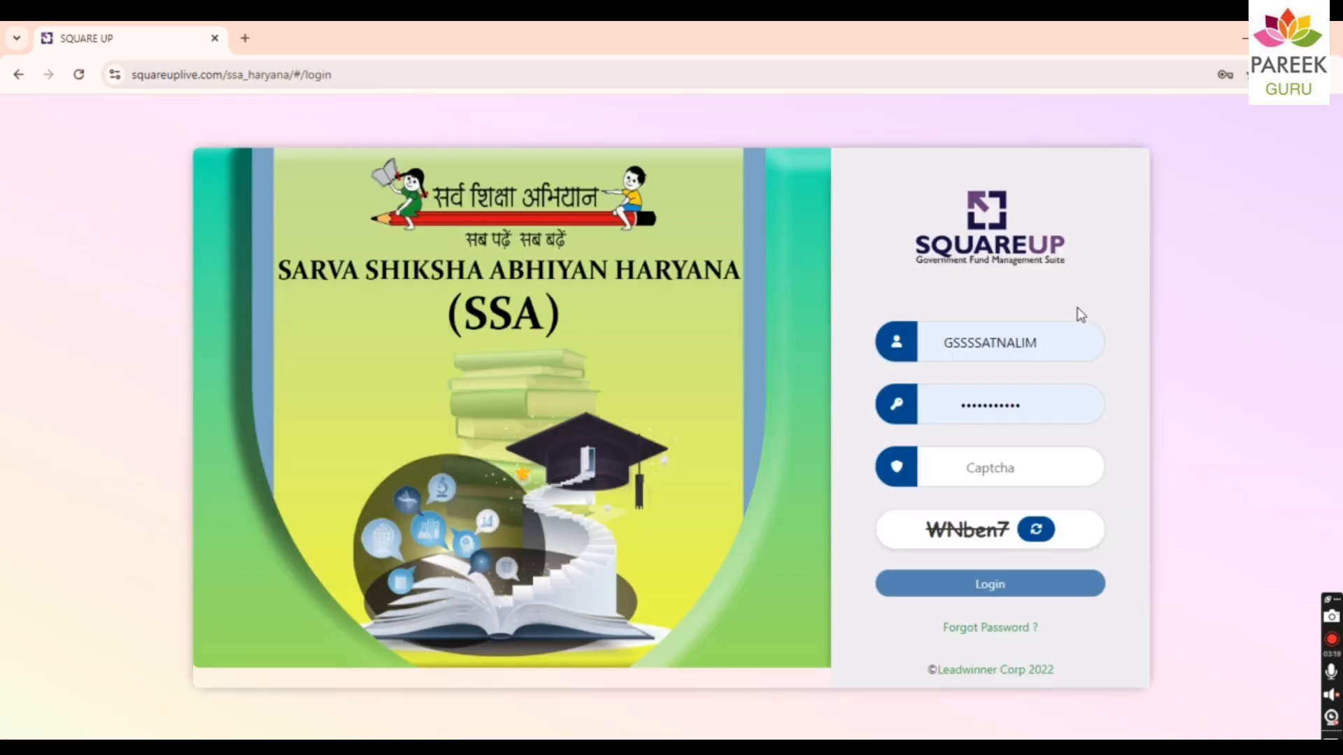
# - Sign in with the SMC President's saved login and the displayed captcha
pyautogui.click(1058, 342)
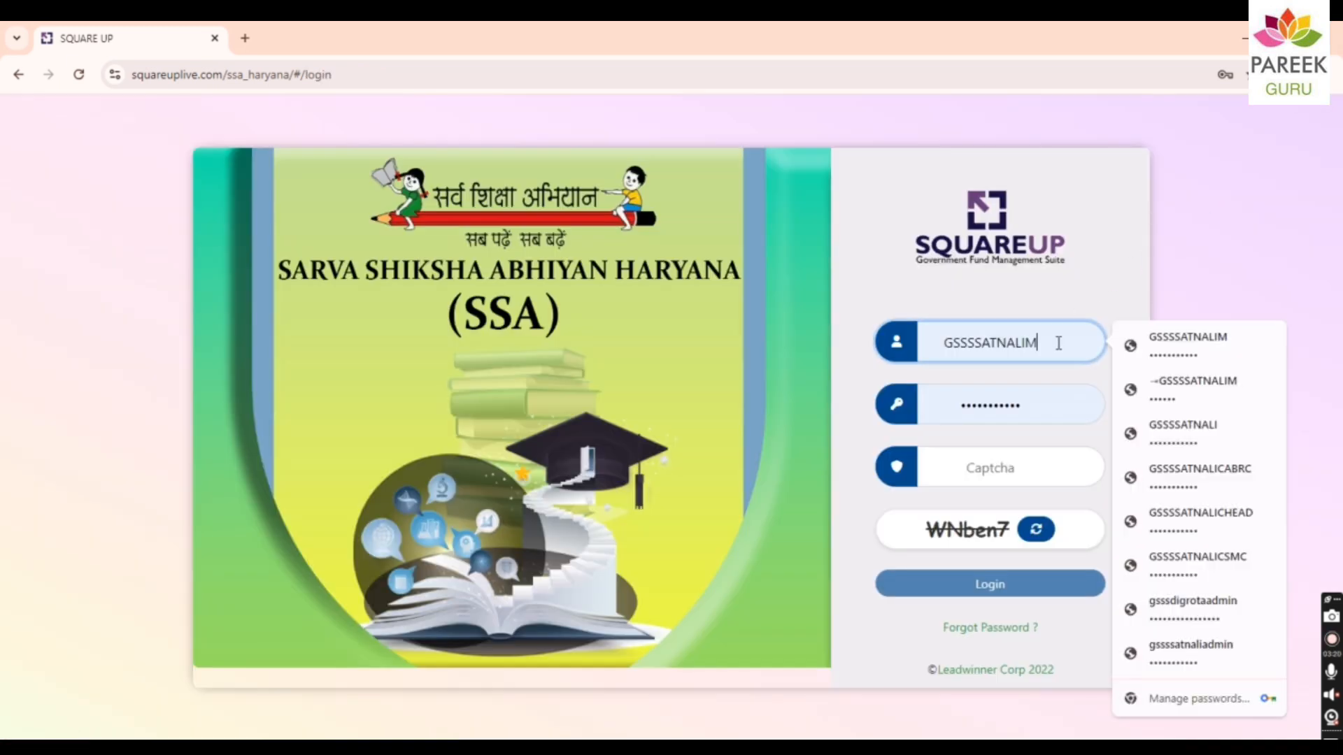
pyautogui.click(1201, 566)
pyautogui.click(1010, 474)
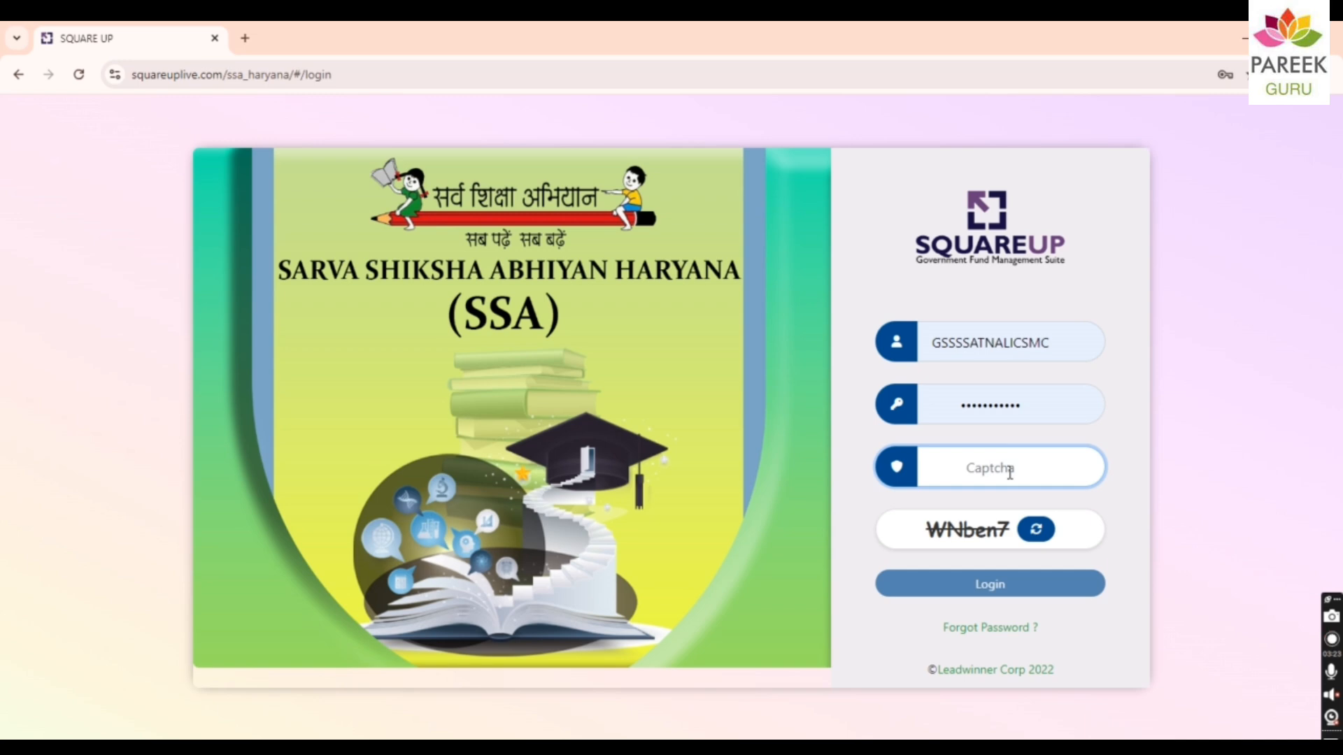
pyautogui.write('WNben7')
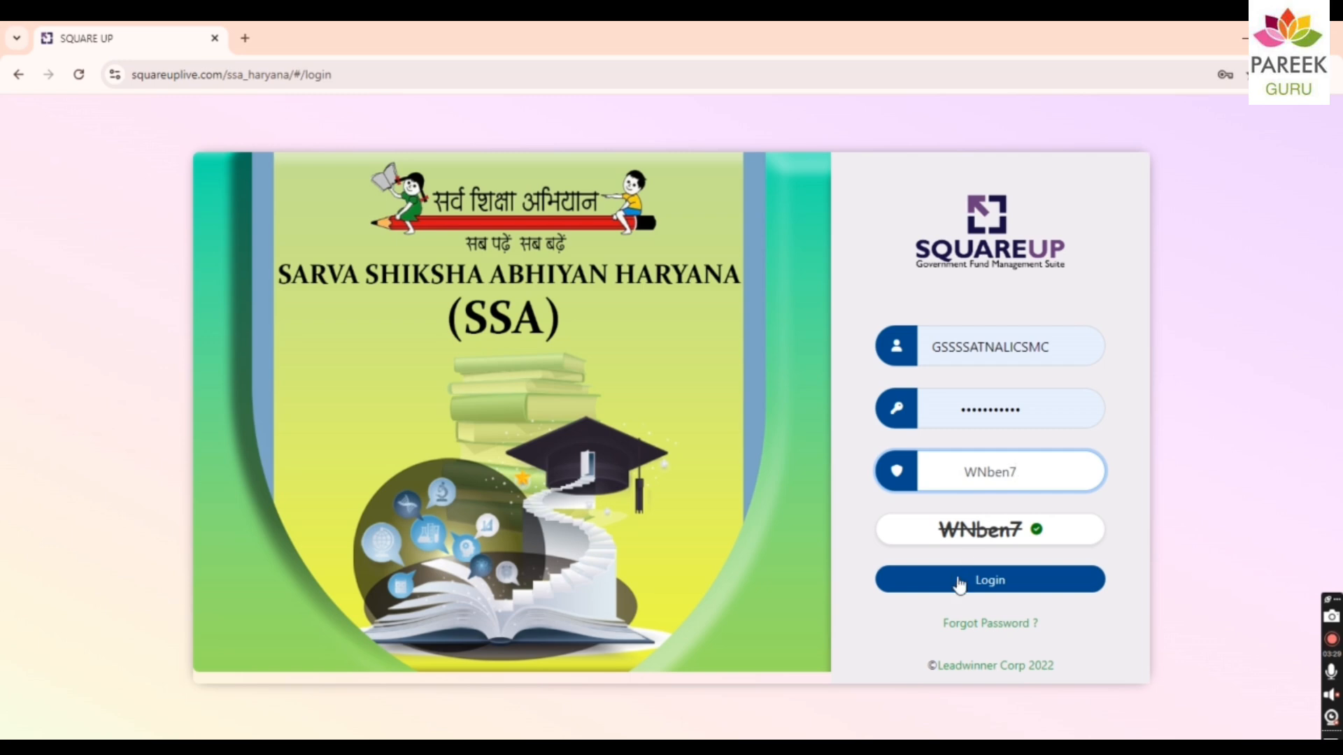
pyautogui.click(960, 584)
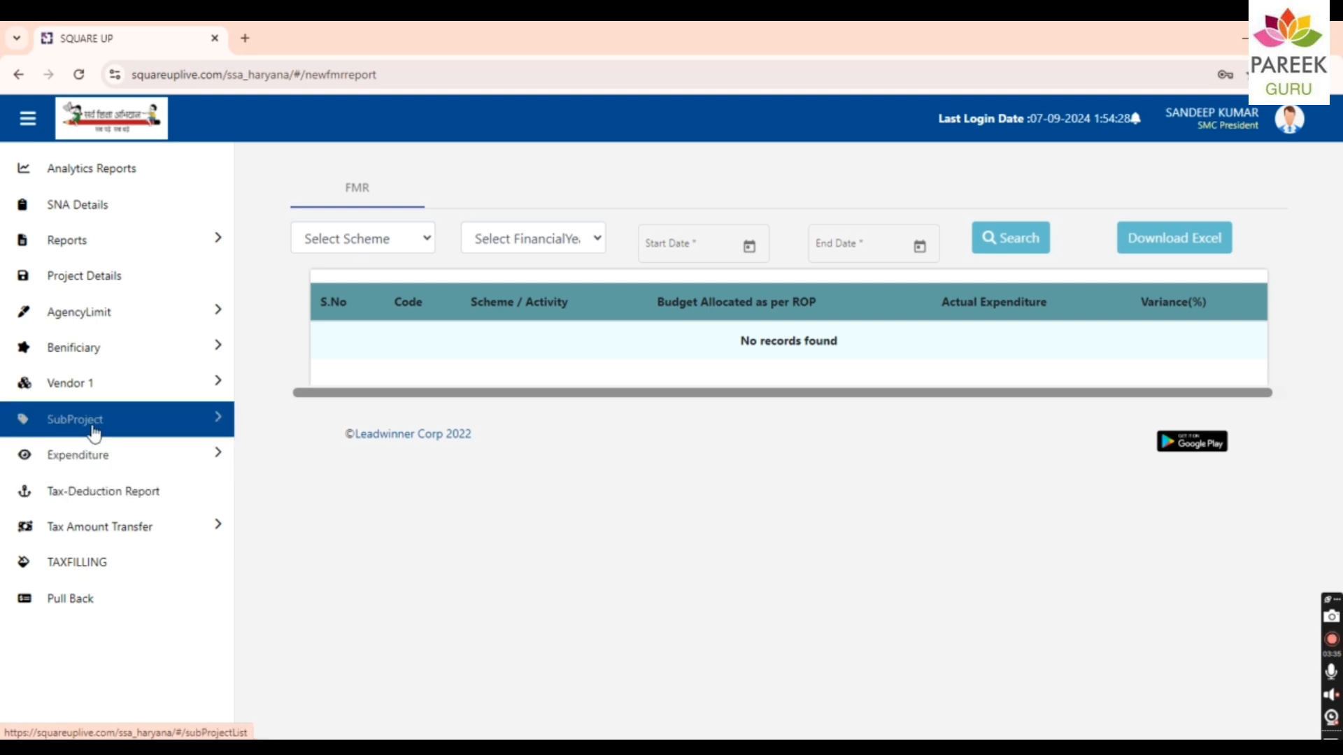
# - Open sub-project WIN/20793/2024, choose Approve & Forward, and verify the OTP
pyautogui.click(67, 422)
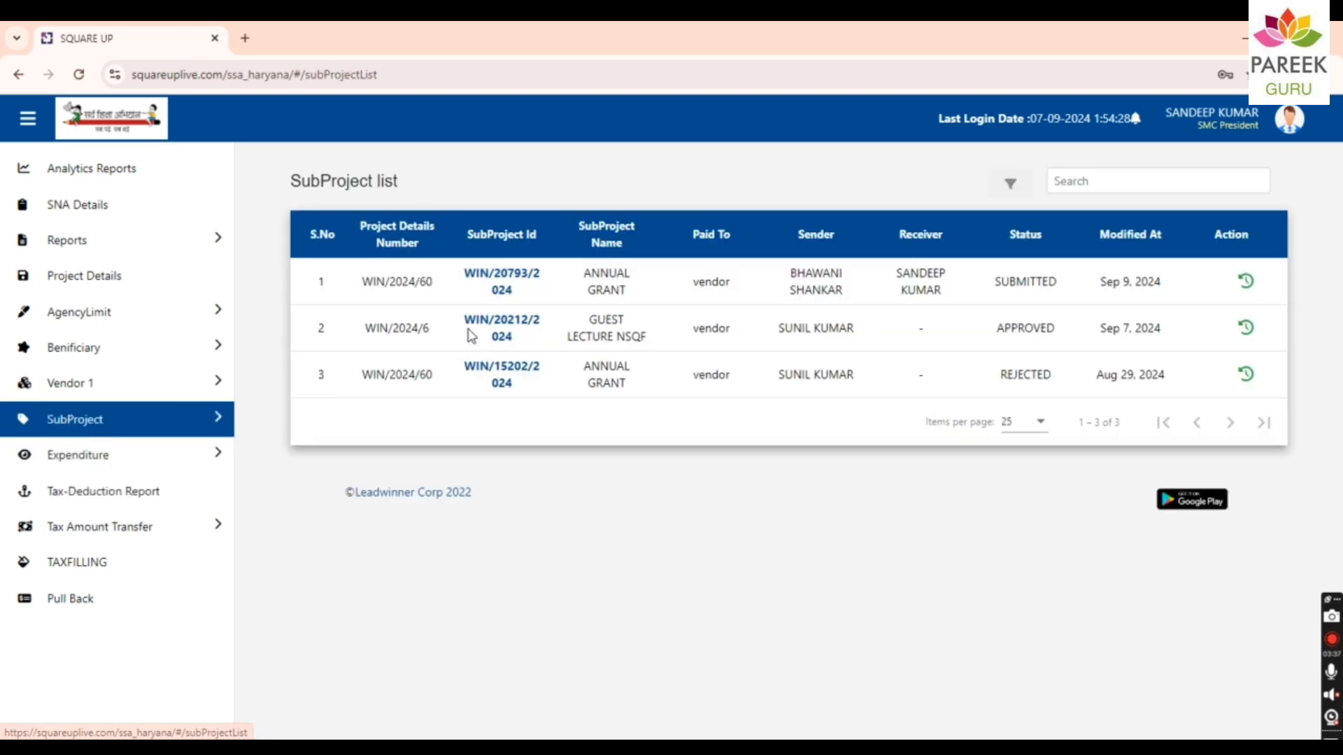
pyautogui.click(512, 288)
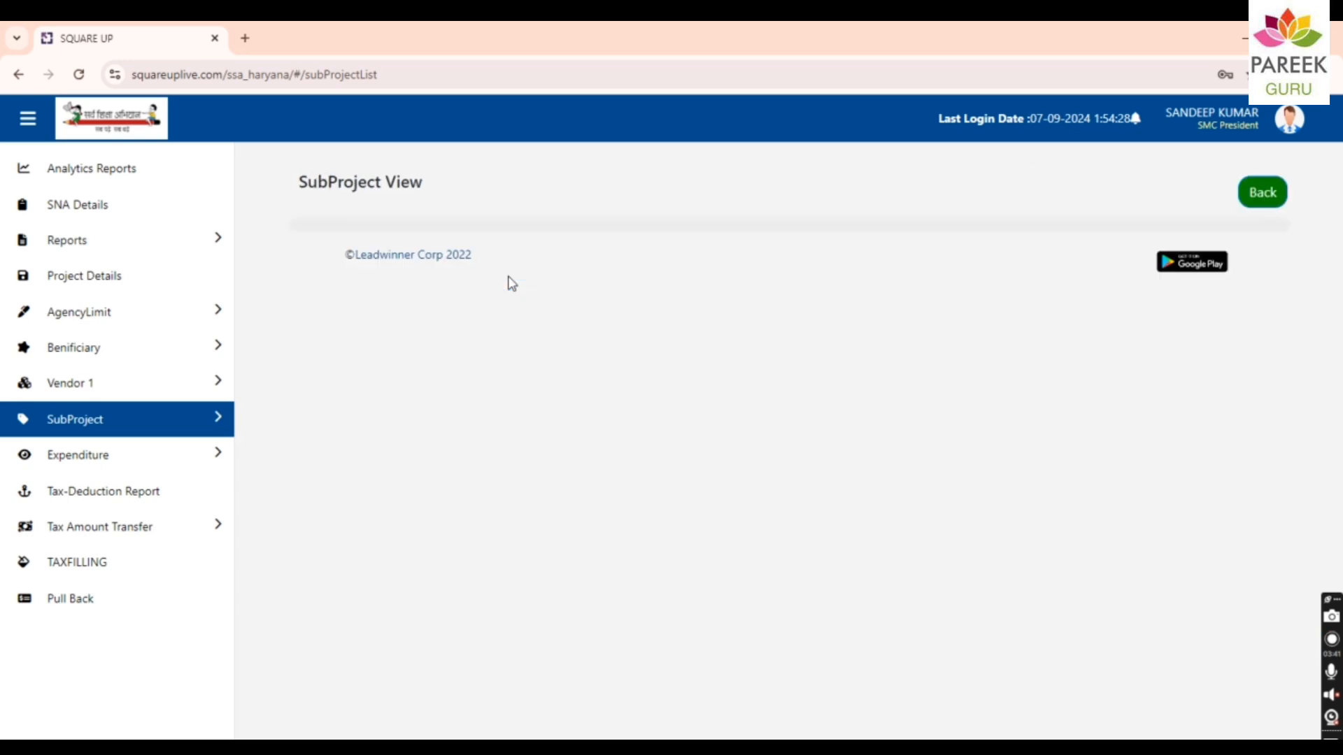
pyautogui.scroll(-6, 531, 568)
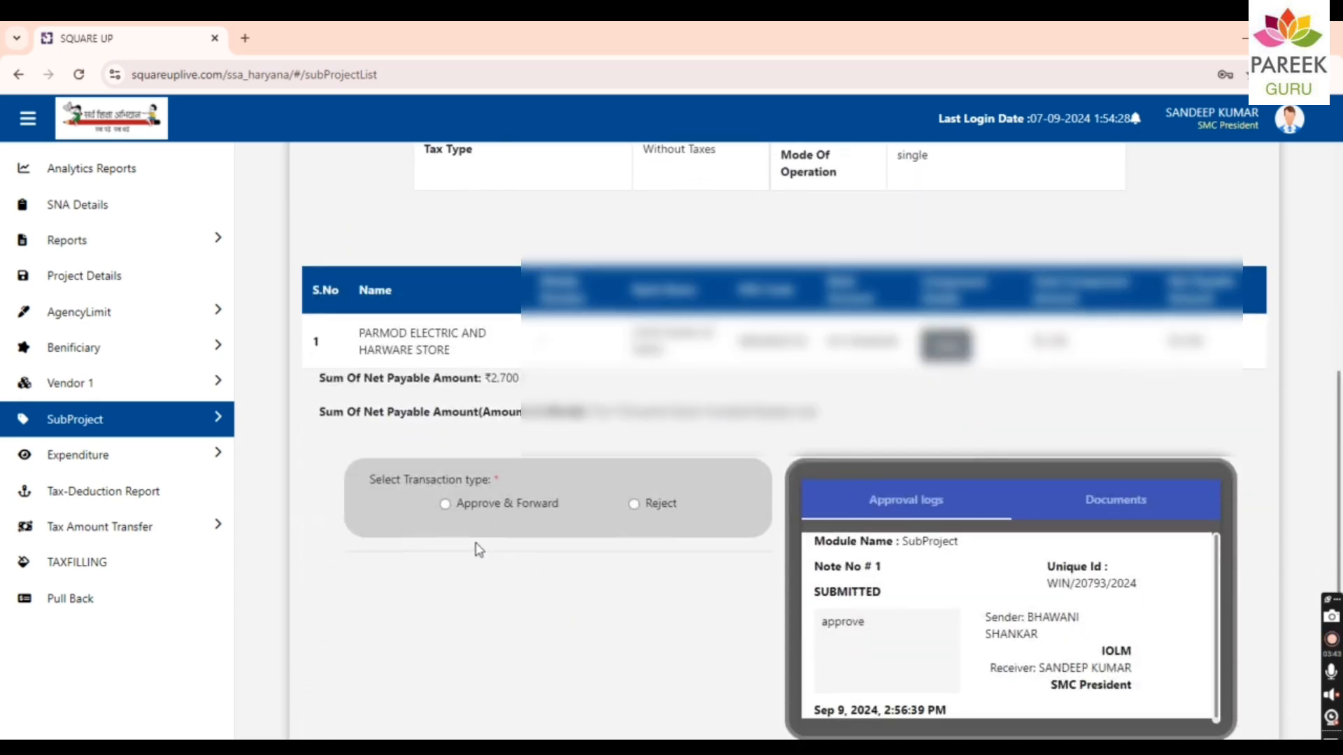
pyautogui.click(445, 503)
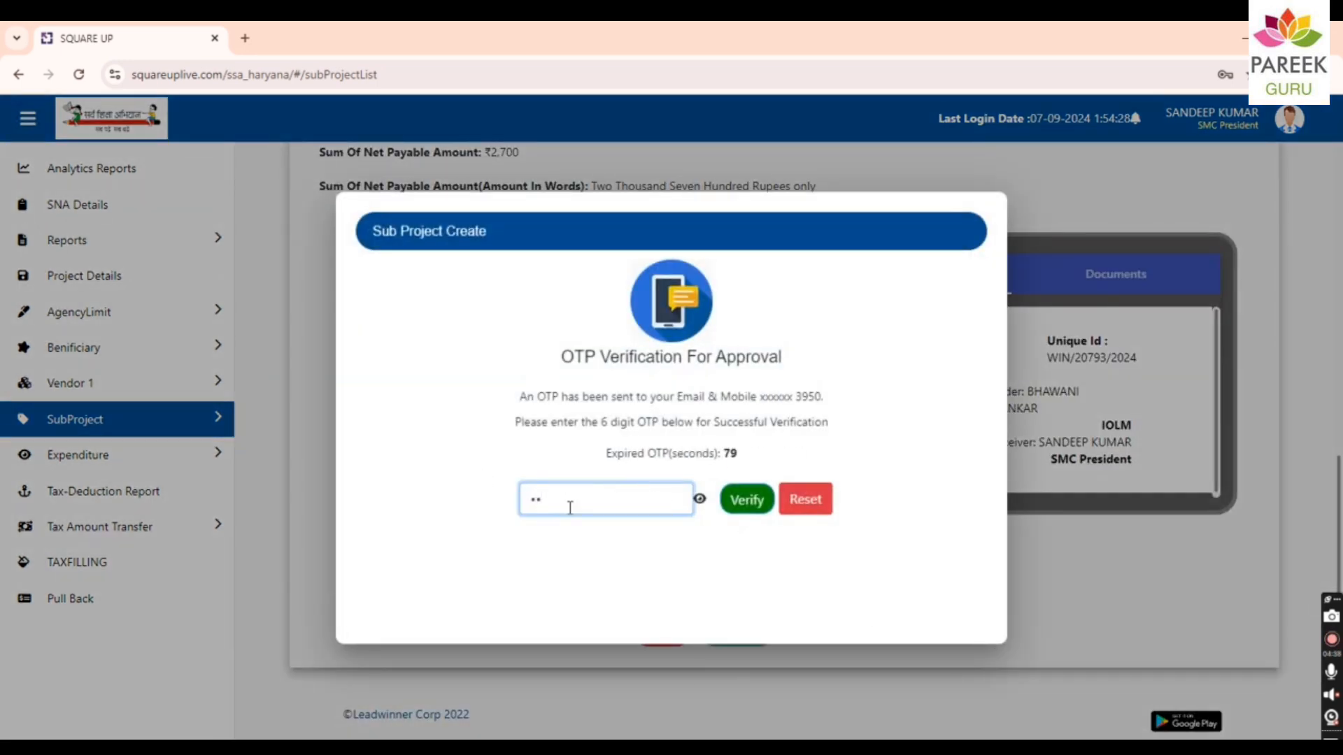
pyautogui.write('•••')
pyautogui.click(743, 518)
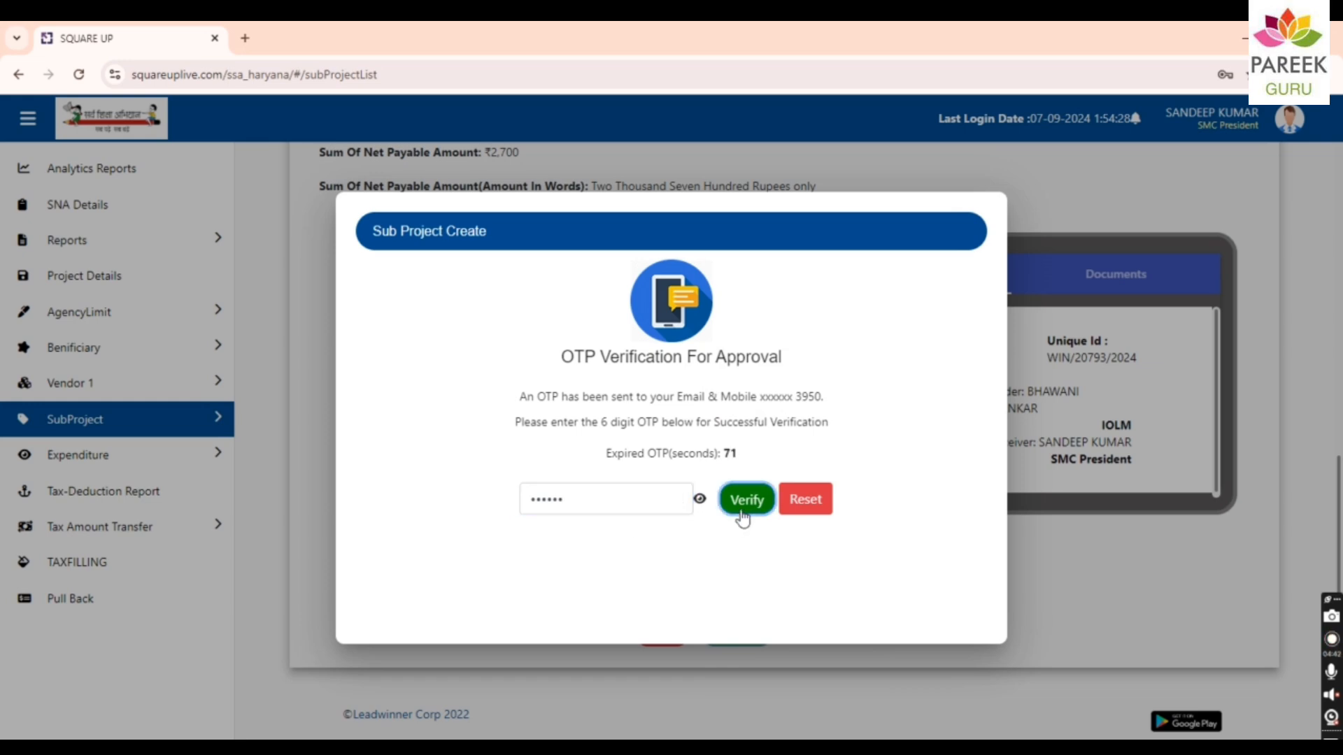
pyautogui.click(964, 232)
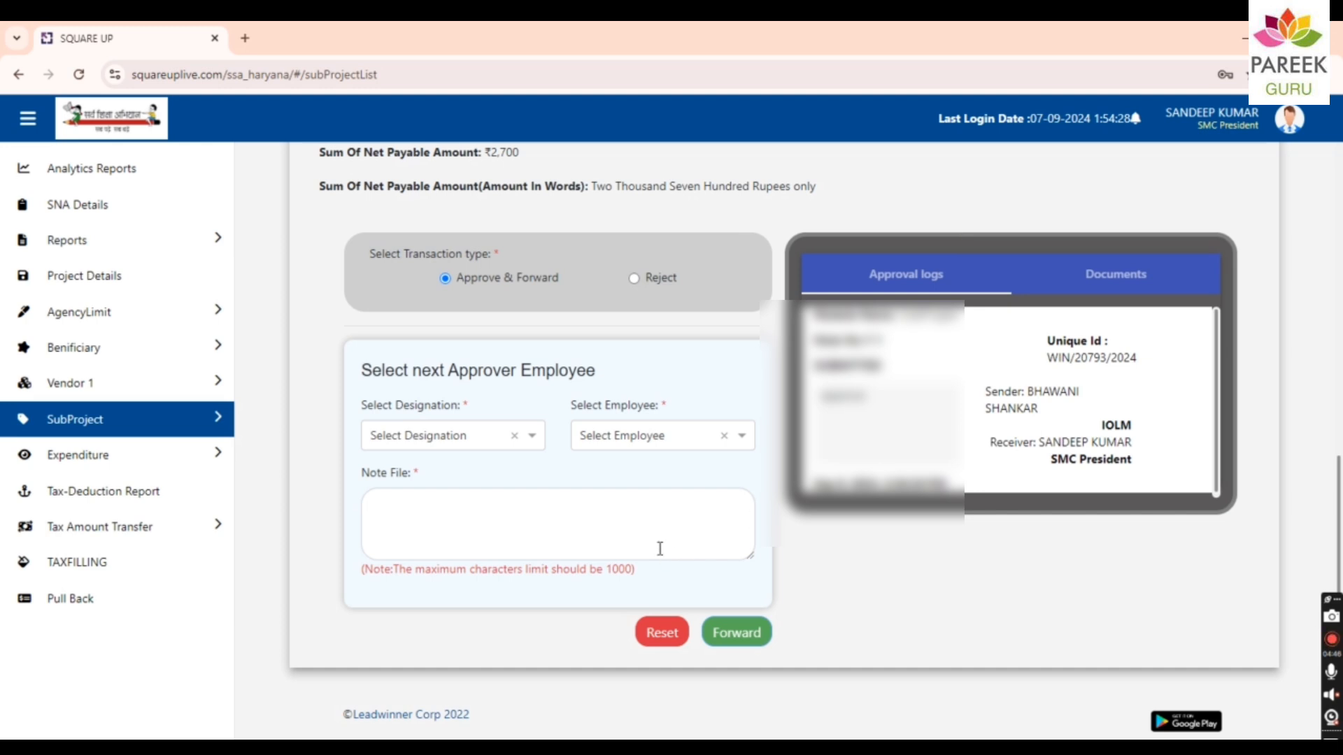
# - Forward it to the ABRC employee with the note 'approve' and confirm
pyautogui.click(428, 437)
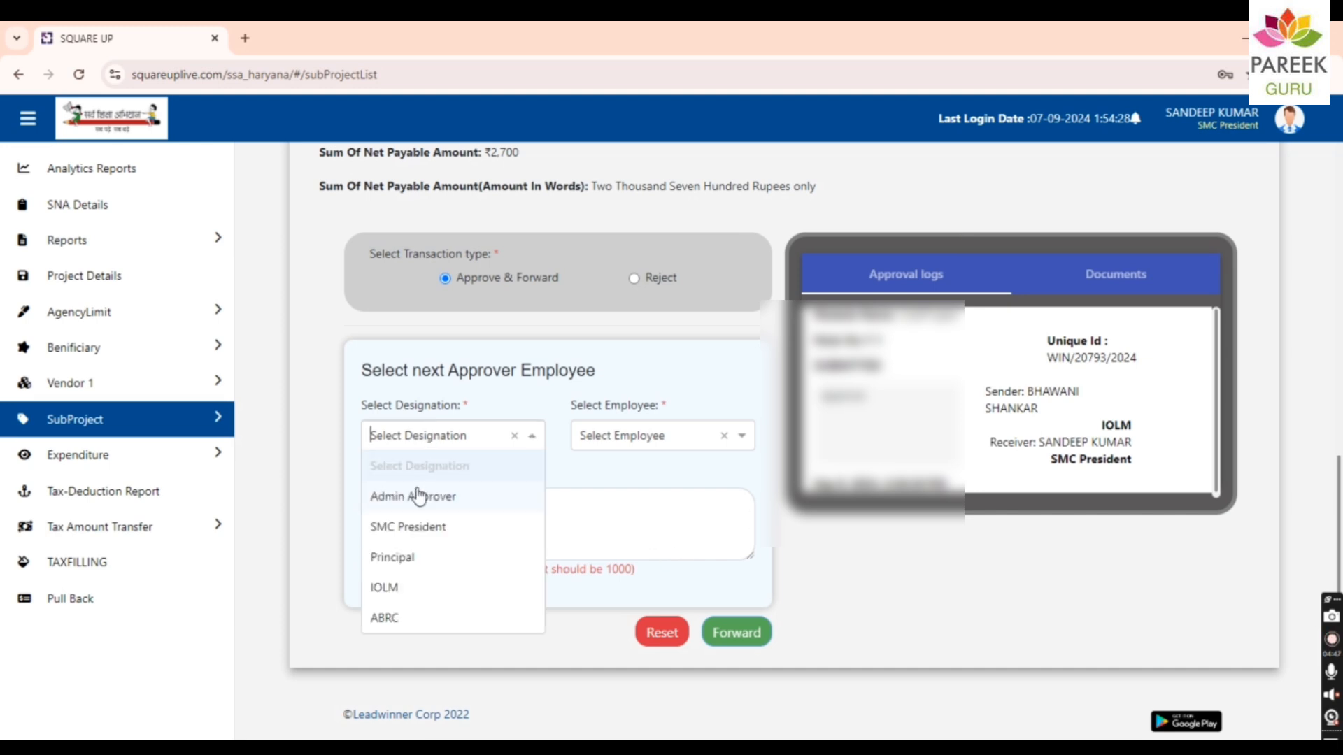
pyautogui.click(434, 619)
pyautogui.click(617, 442)
pyautogui.click(617, 504)
pyautogui.click(581, 521)
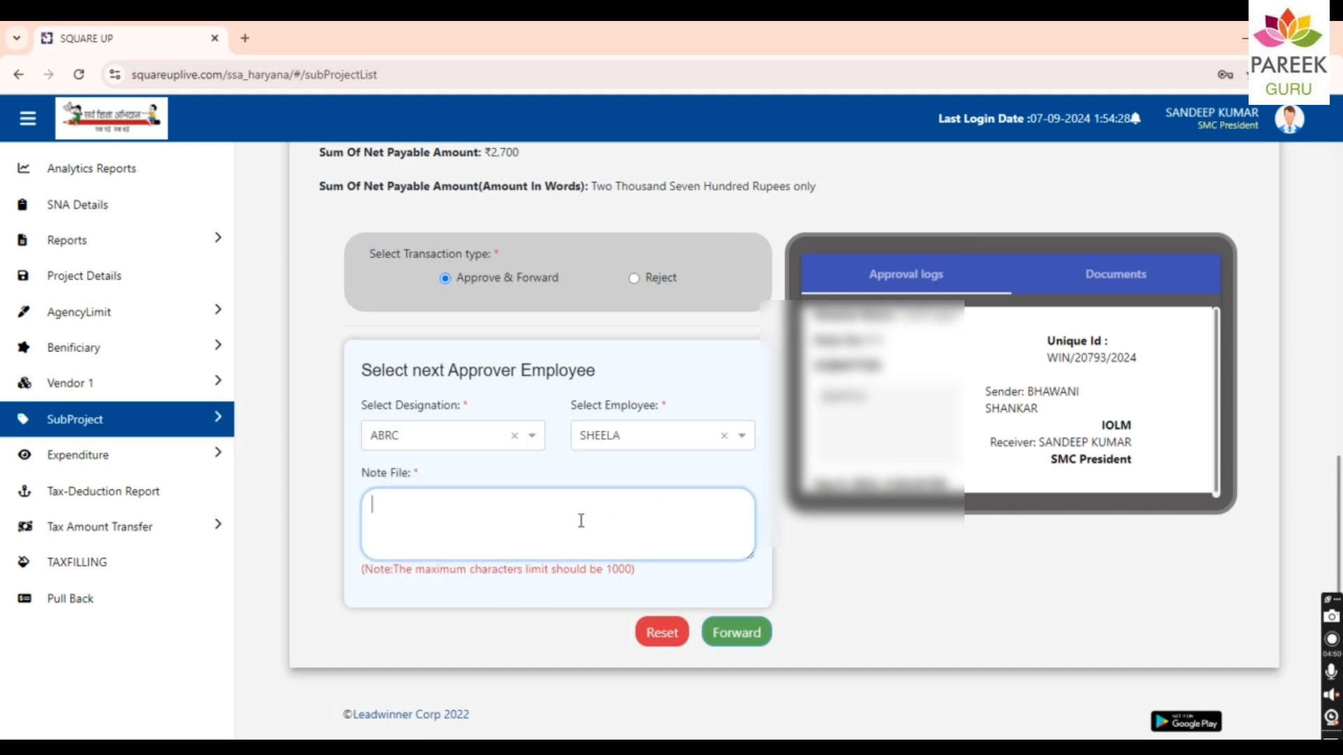
pyautogui.write('approve')
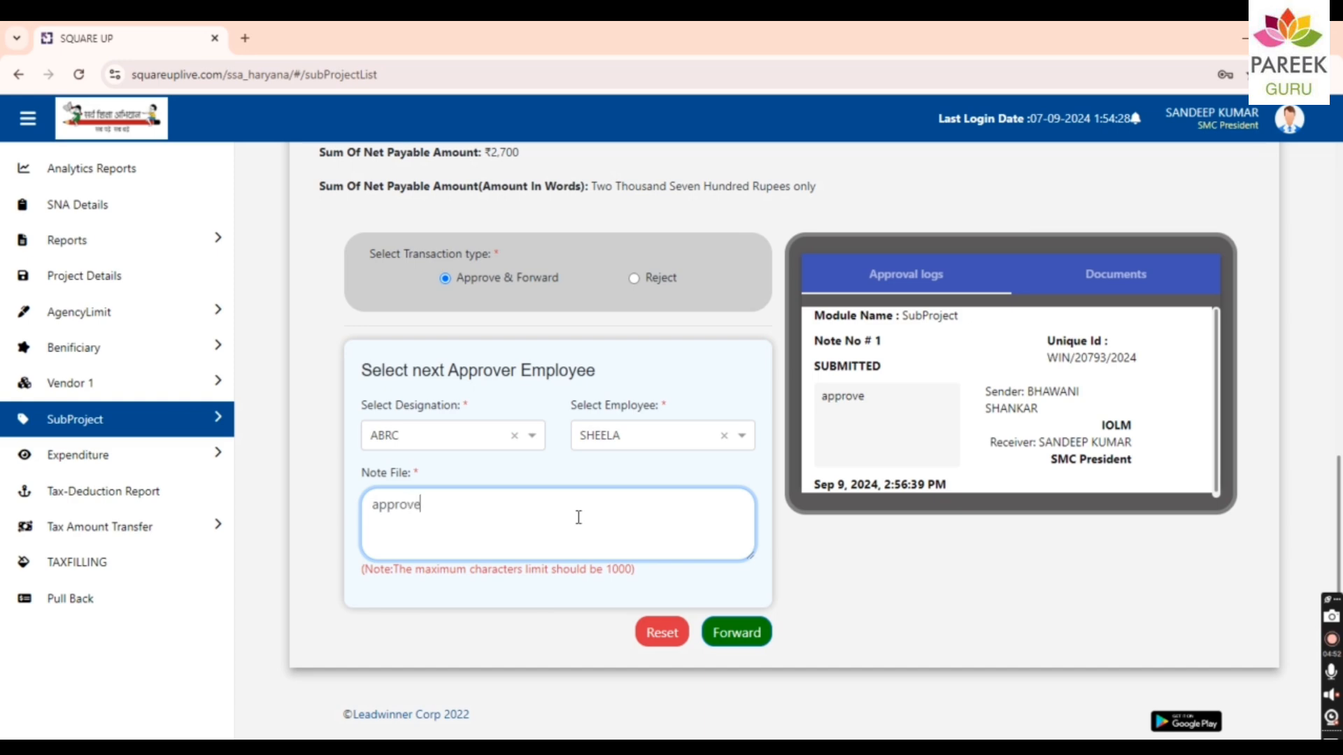
pyautogui.click(724, 628)
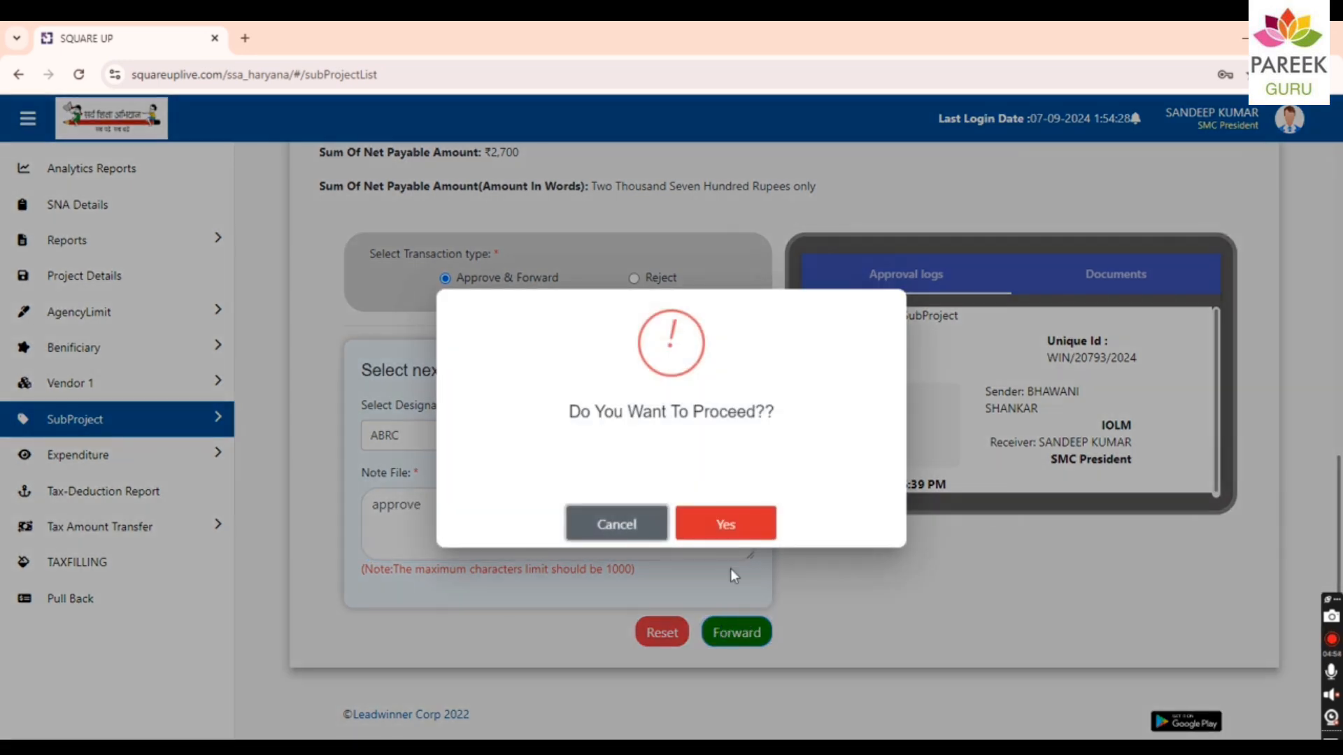
pyautogui.click(705, 533)
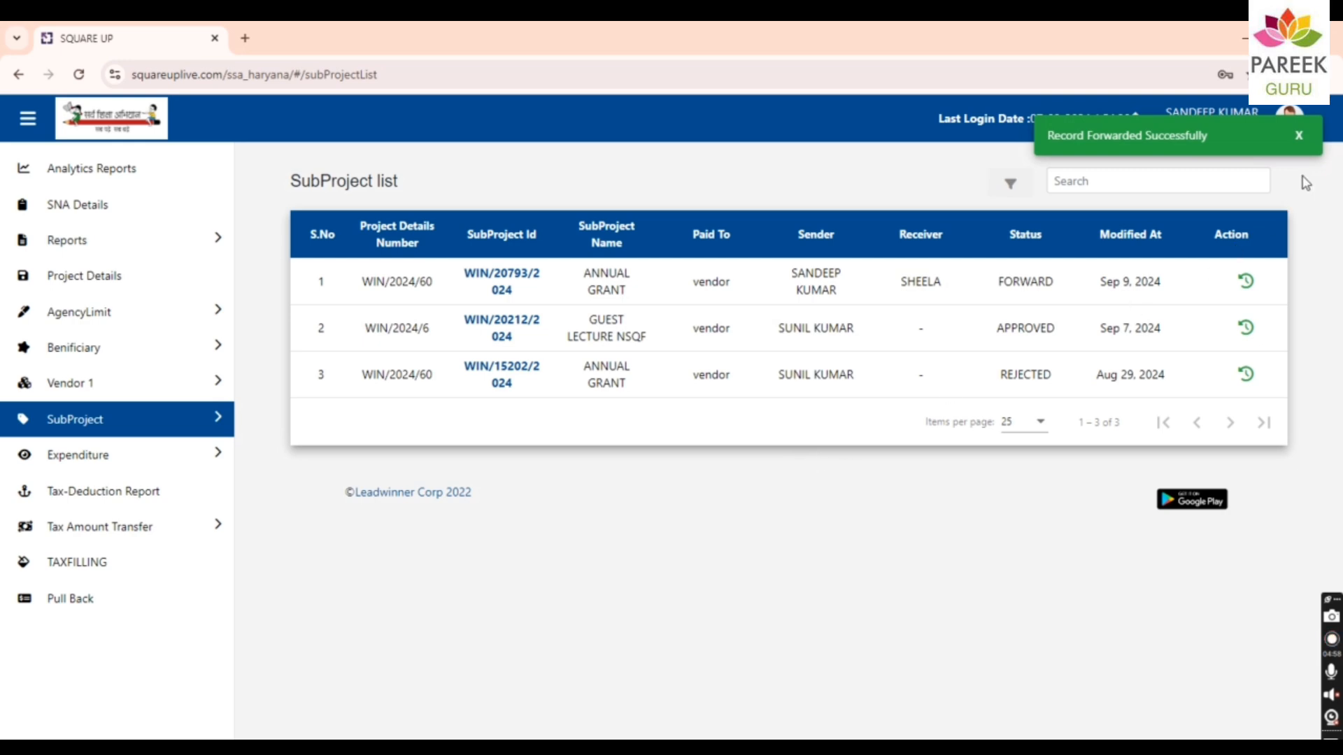
# - Dismiss the Record Forwarded Successfully message and log out of the SMC President account
pyautogui.click(1298, 137)
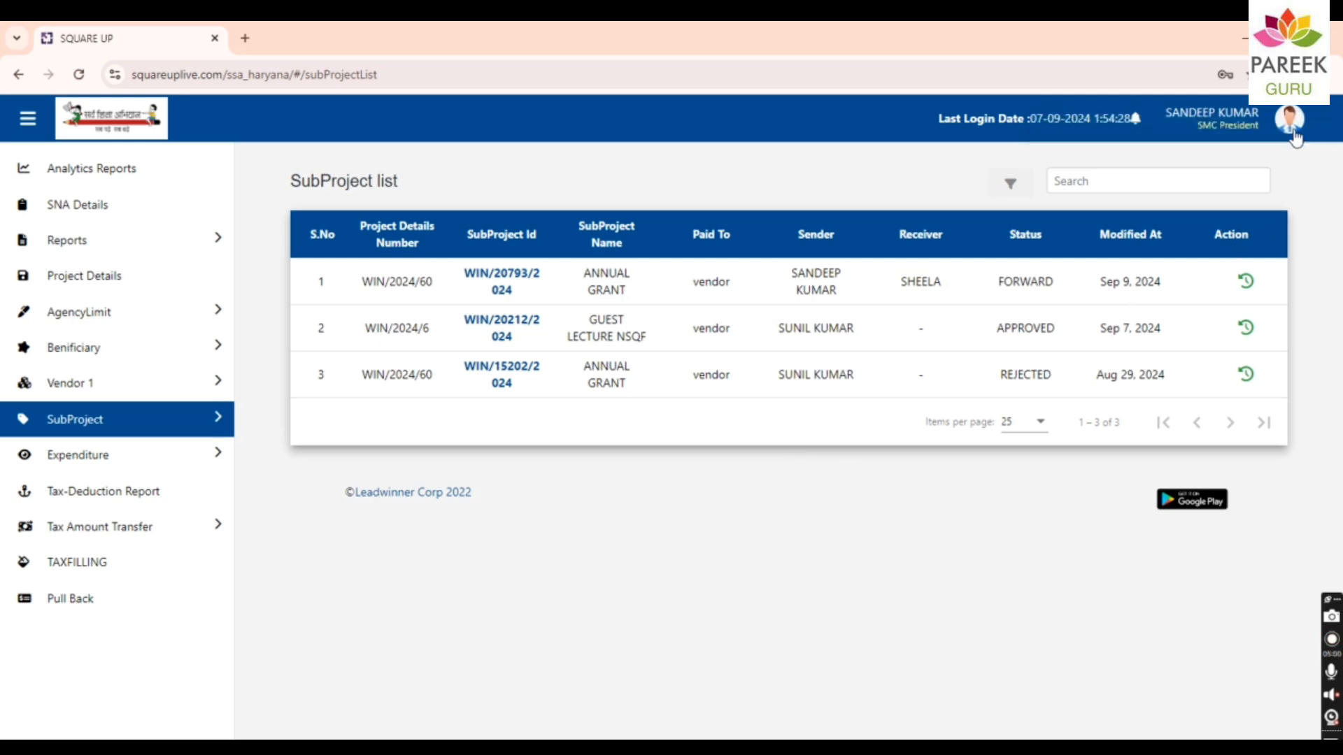
pyautogui.click(1294, 139)
pyautogui.click(1244, 210)
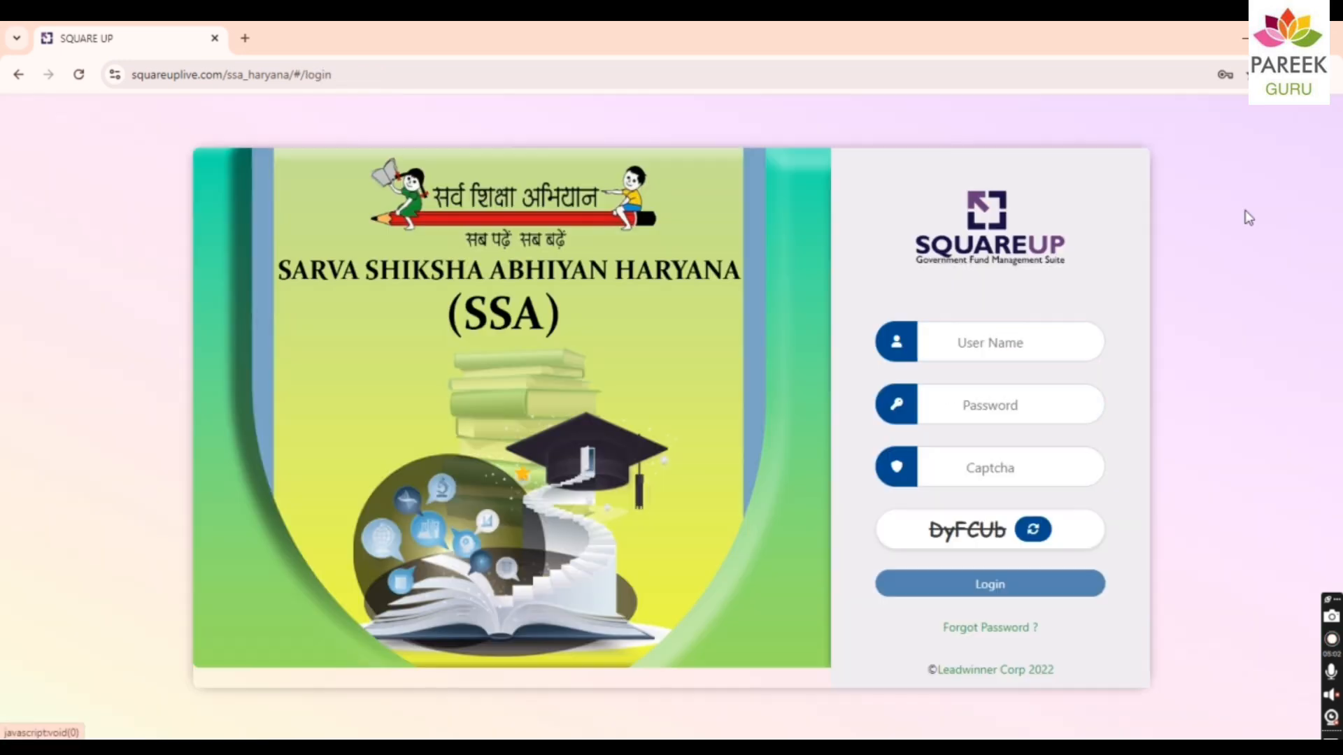
# - Sign in with the saved ABRC login and the displayed captcha
pyautogui.click(1063, 394)
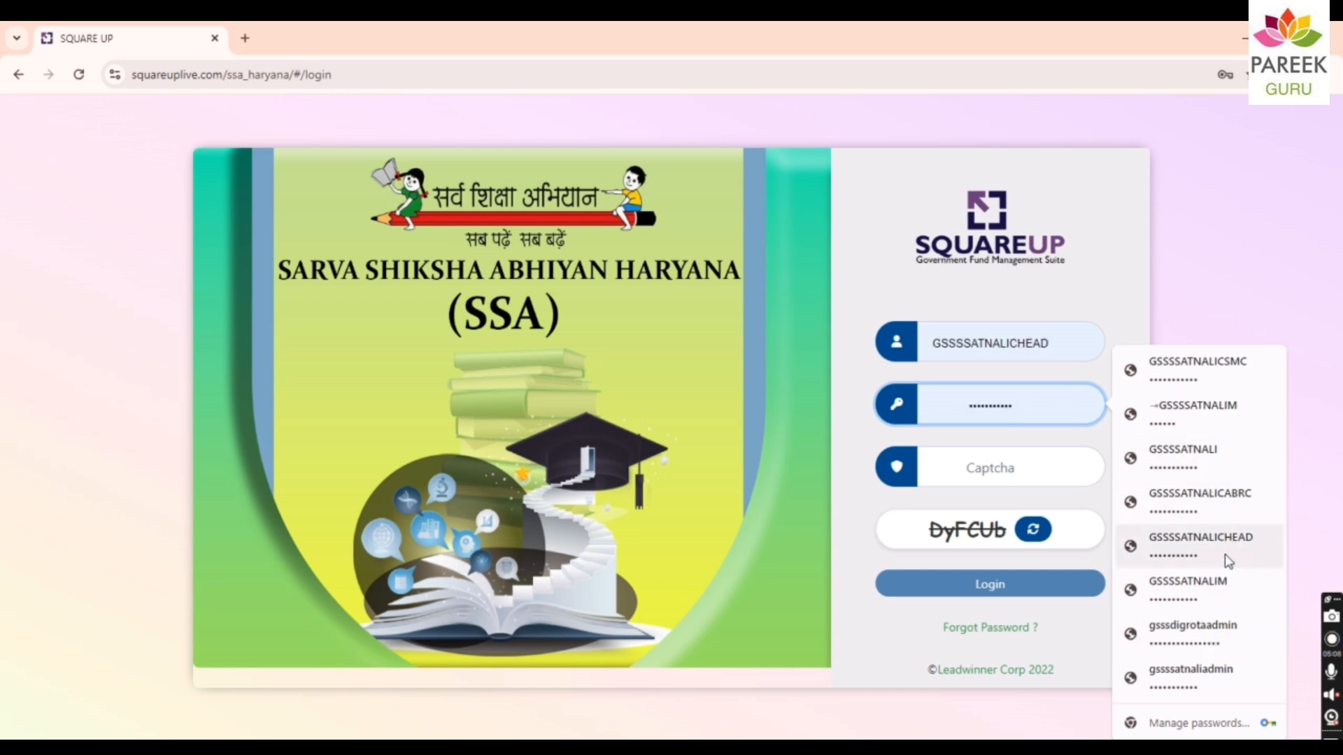
pyautogui.click(1187, 472)
pyautogui.click(1039, 474)
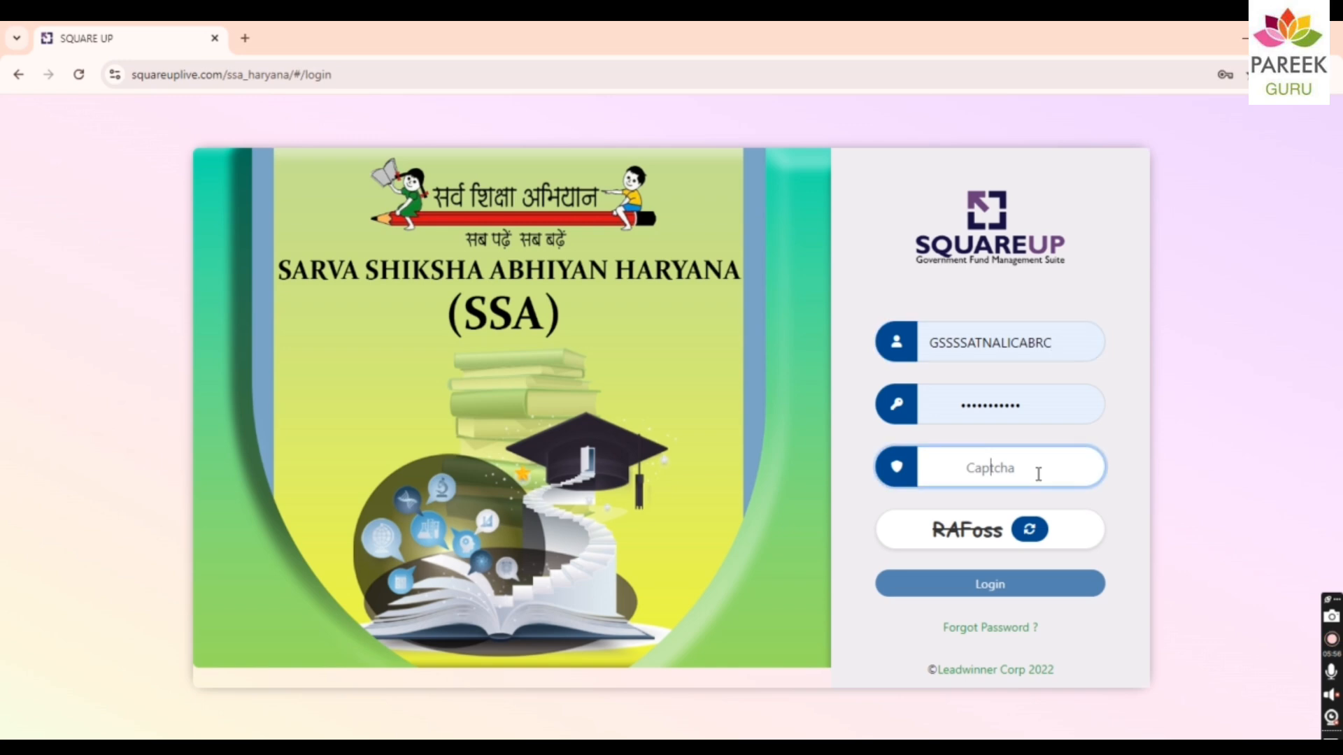
pyautogui.write('RAFoss')
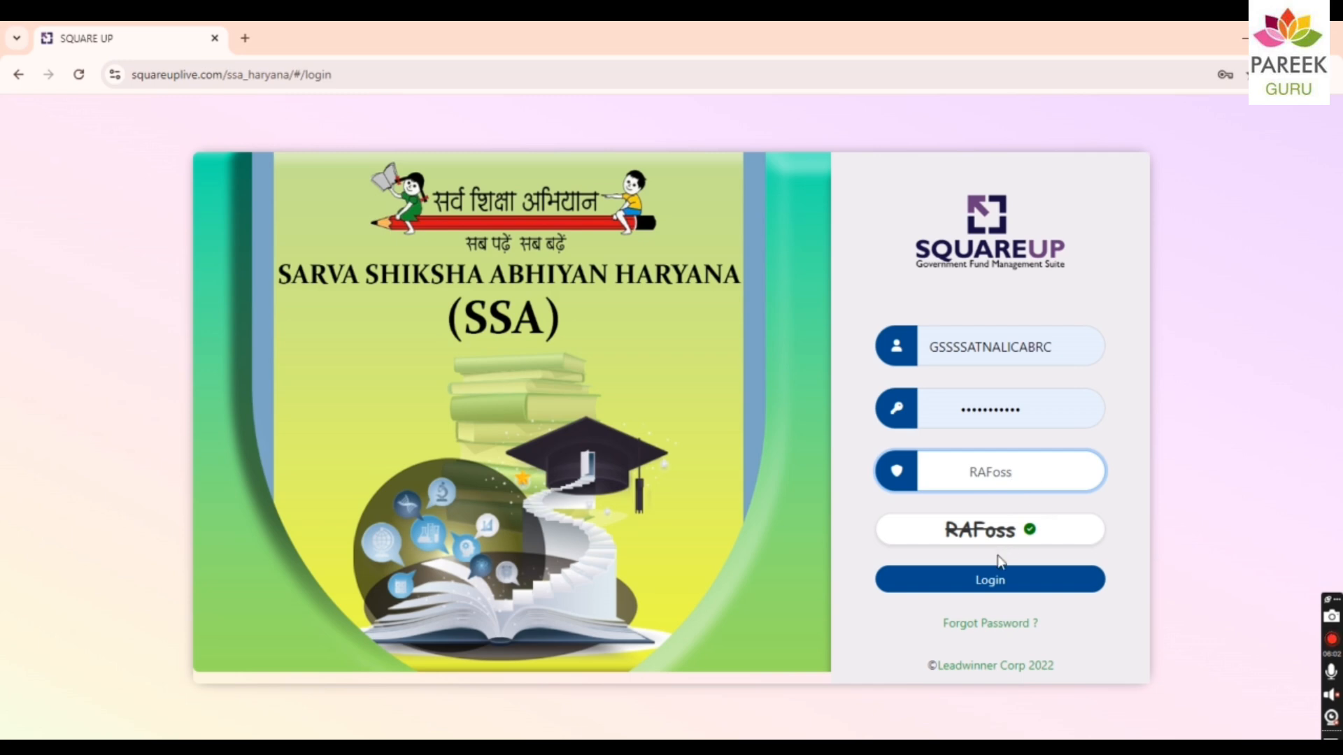
pyautogui.click(992, 575)
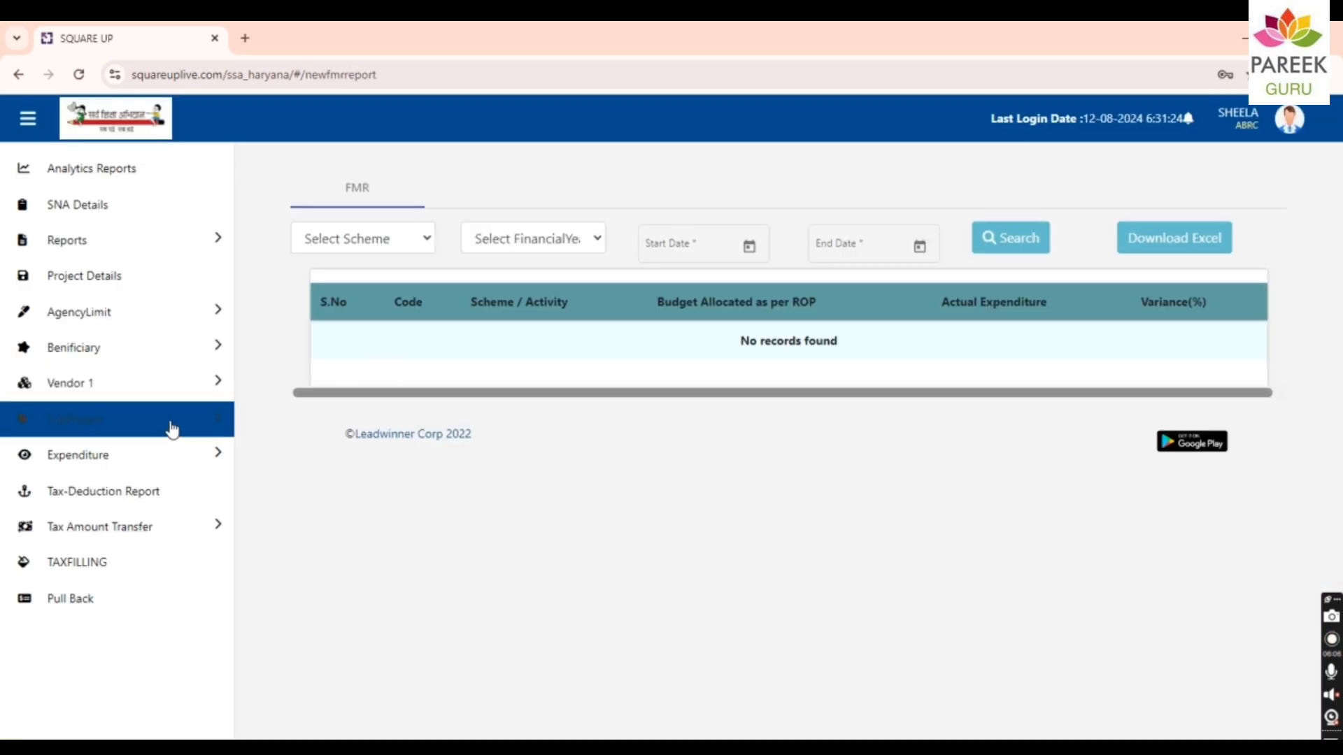
# - Open sub-project WIN/20793/2024, choose Approve & Forward, and verify the one-time password
pyautogui.click(81, 419)
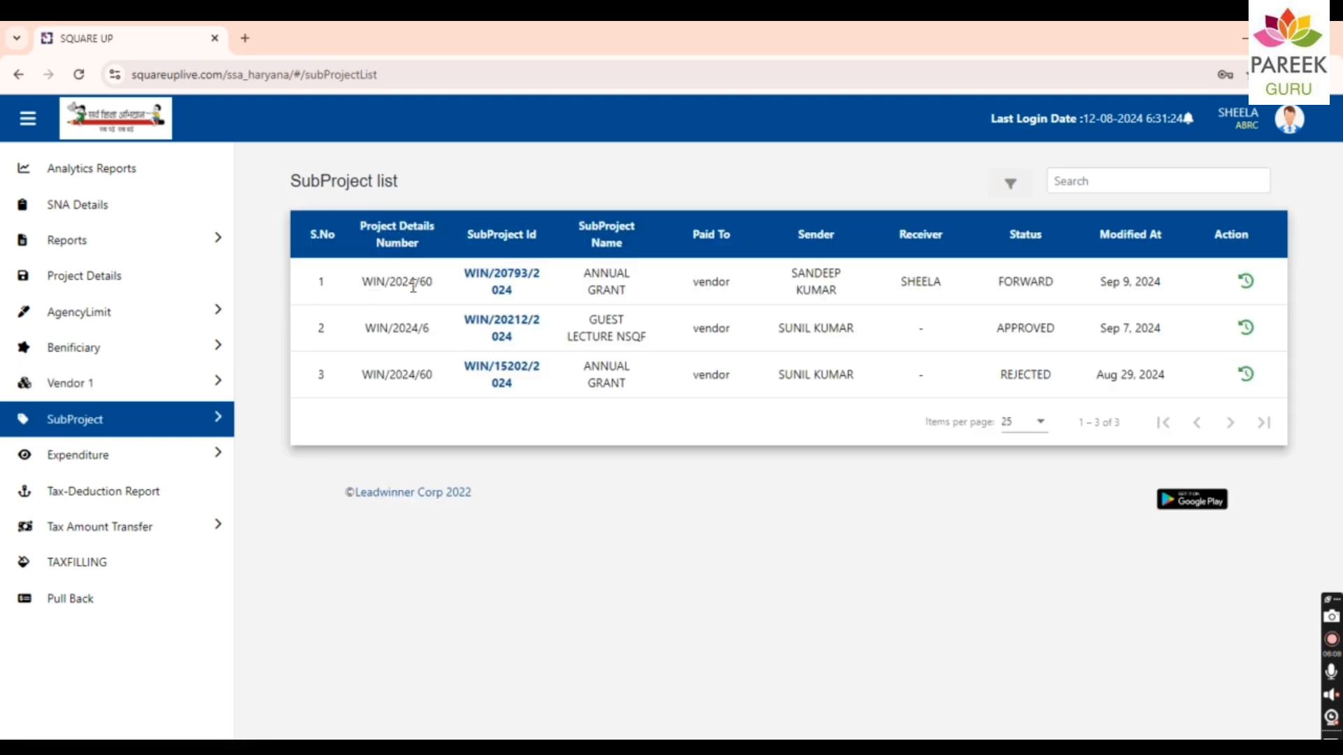
pyautogui.click(496, 283)
pyautogui.scroll(-6, 675, 559)
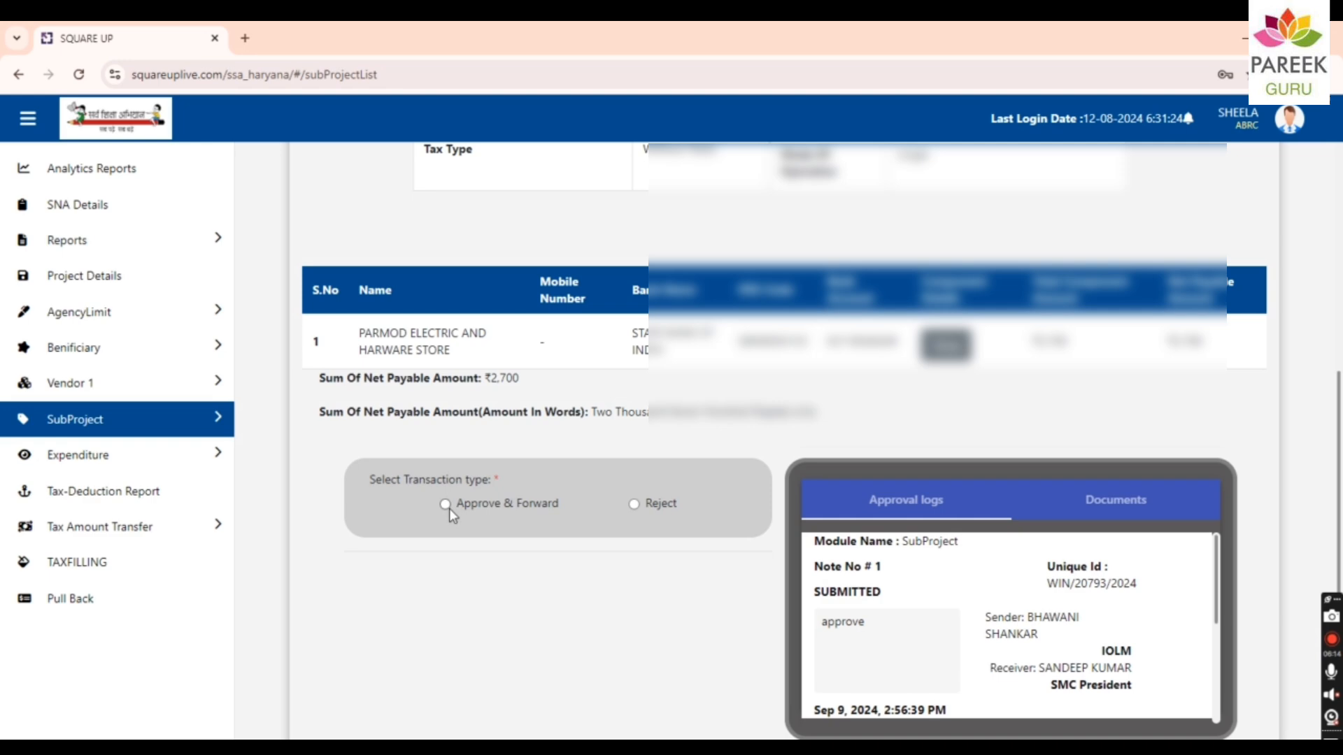
pyautogui.click(447, 506)
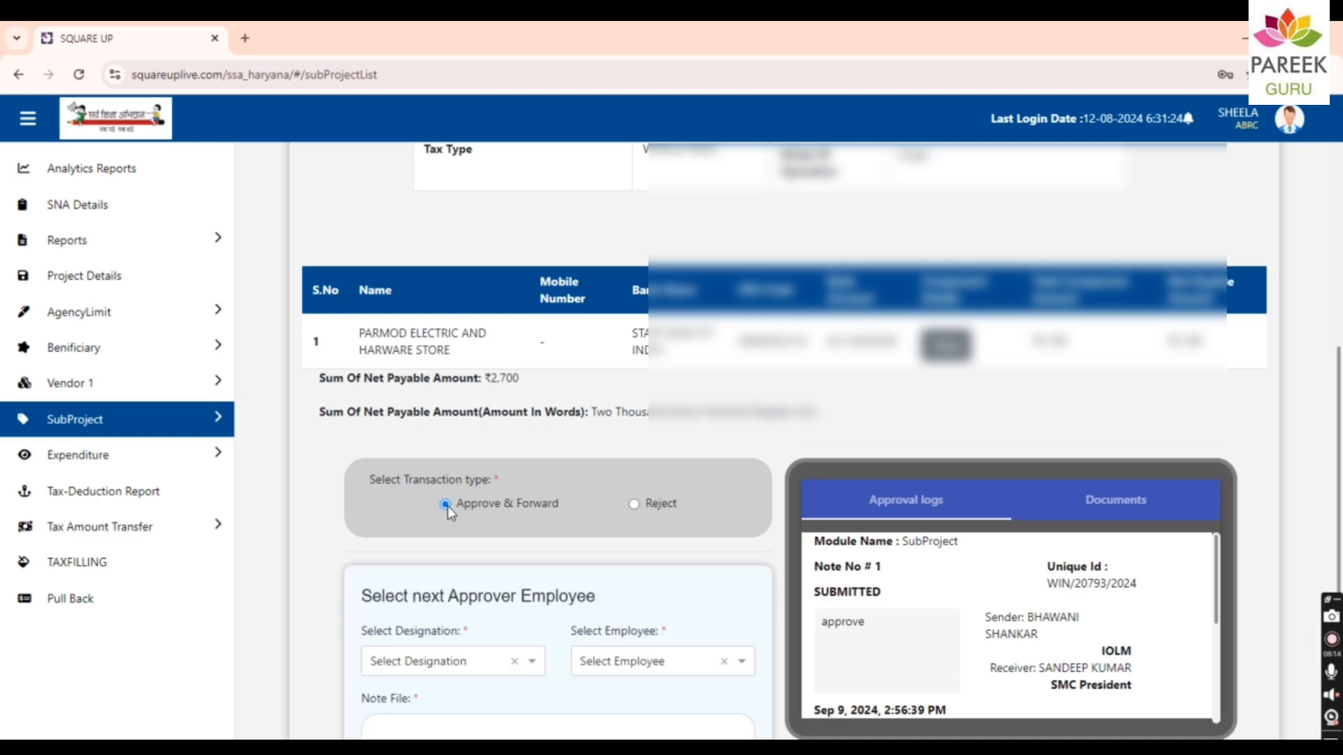
pyautogui.scroll(-3, 557, 590)
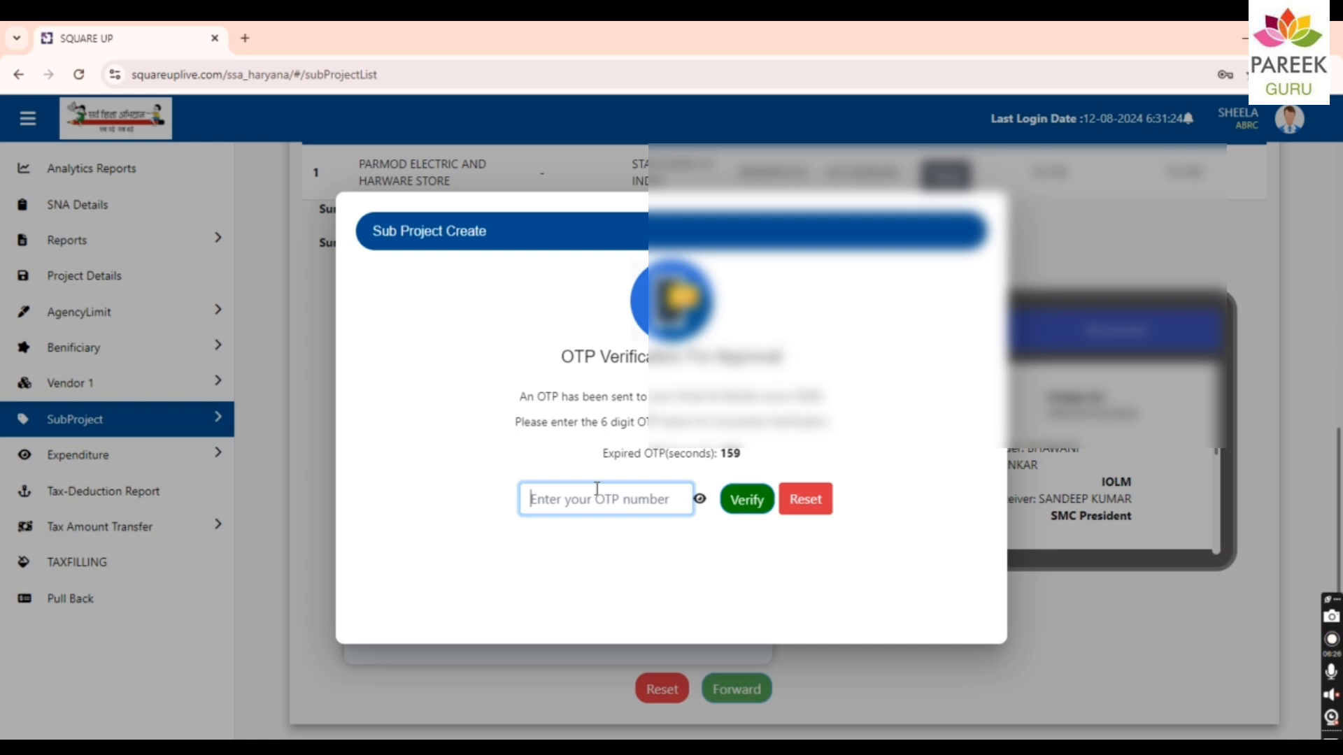
pyautogui.click(591, 494)
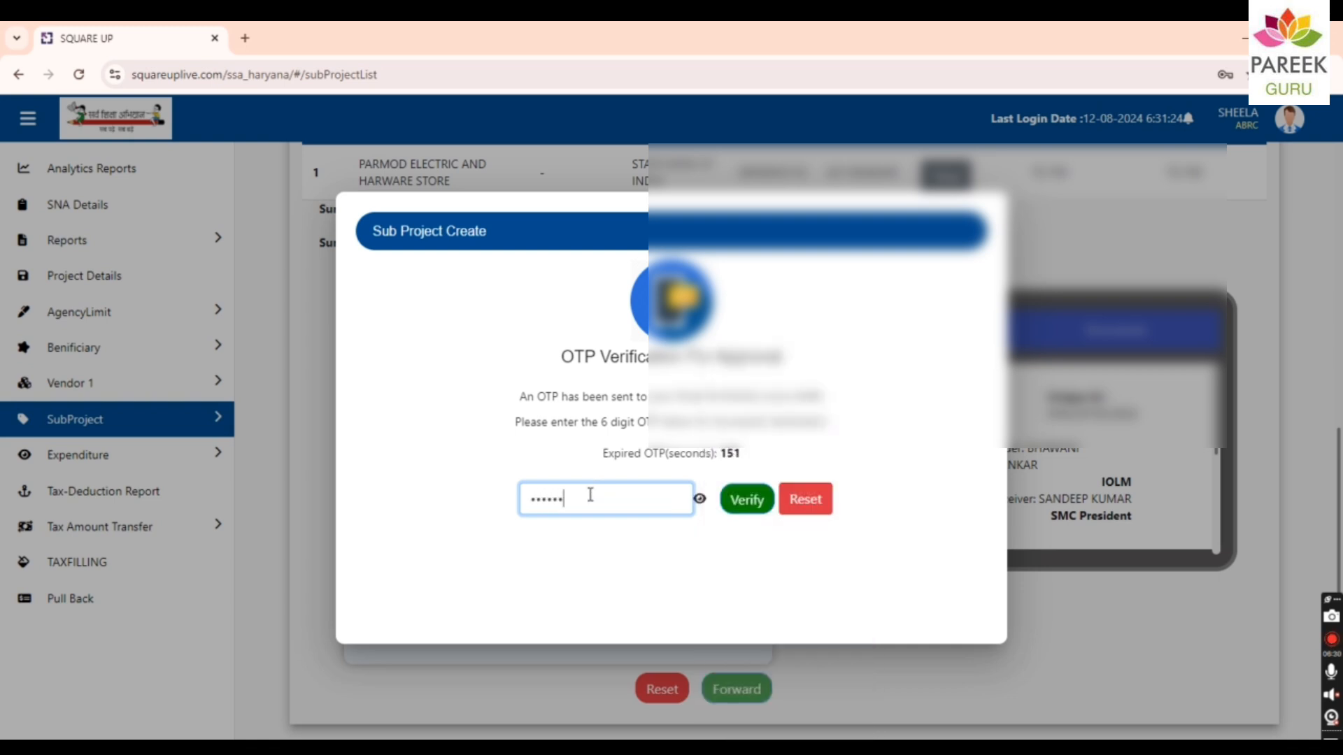
pyautogui.click(732, 502)
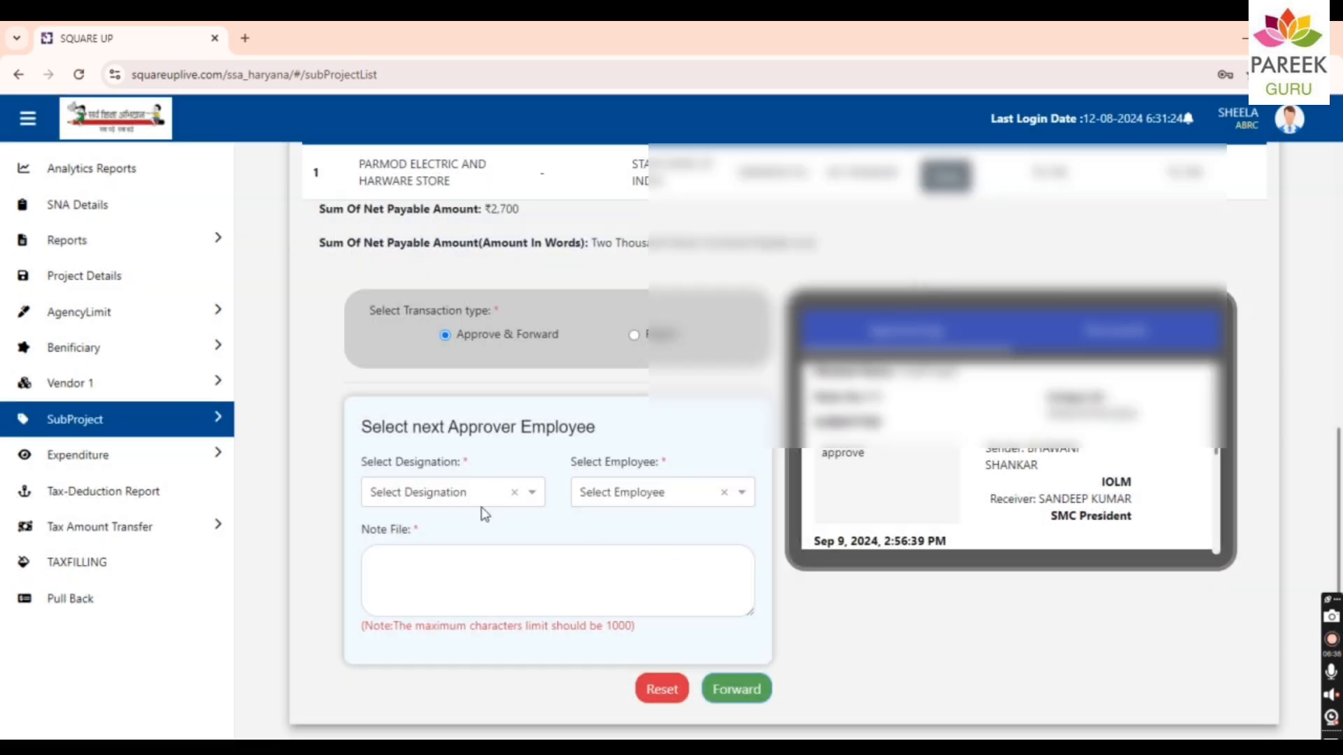
# - Forward it to the Principal employee with the note 'approve' and confirm
pyautogui.click(427, 501)
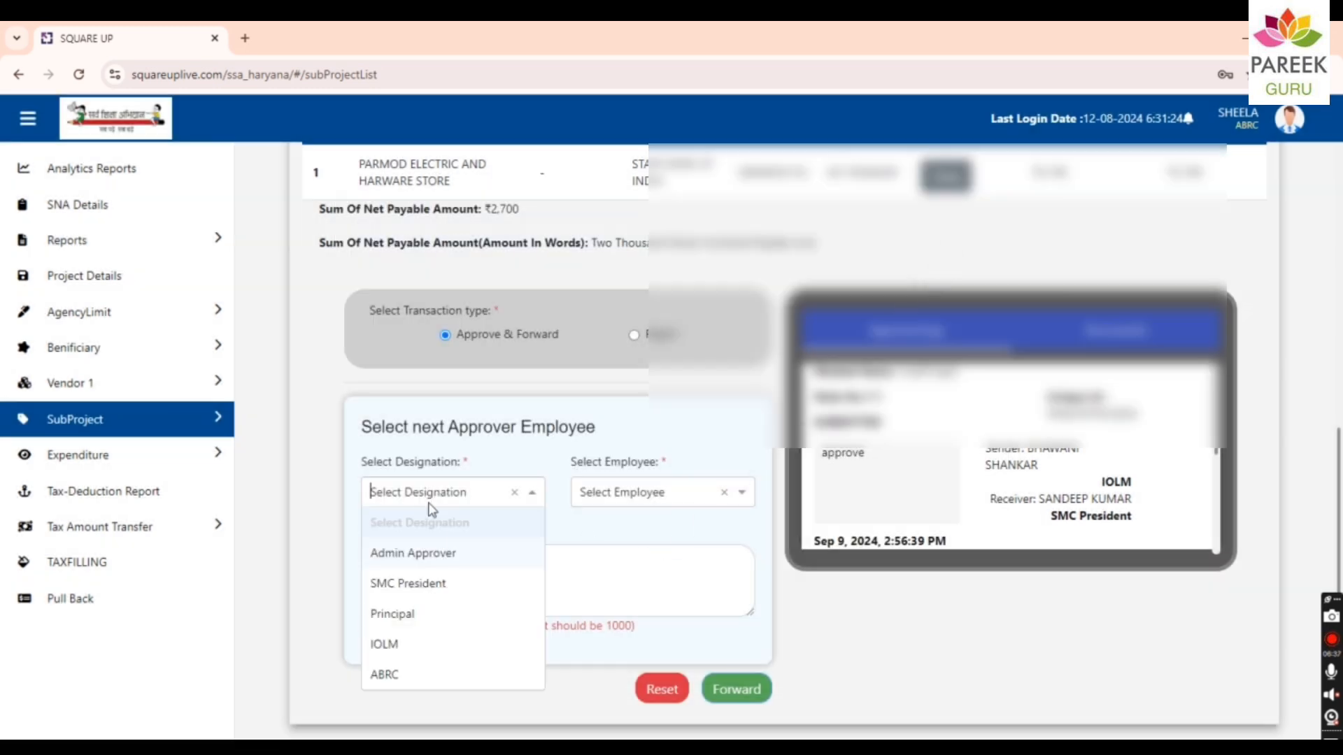
pyautogui.click(433, 615)
pyautogui.click(668, 505)
pyautogui.click(648, 550)
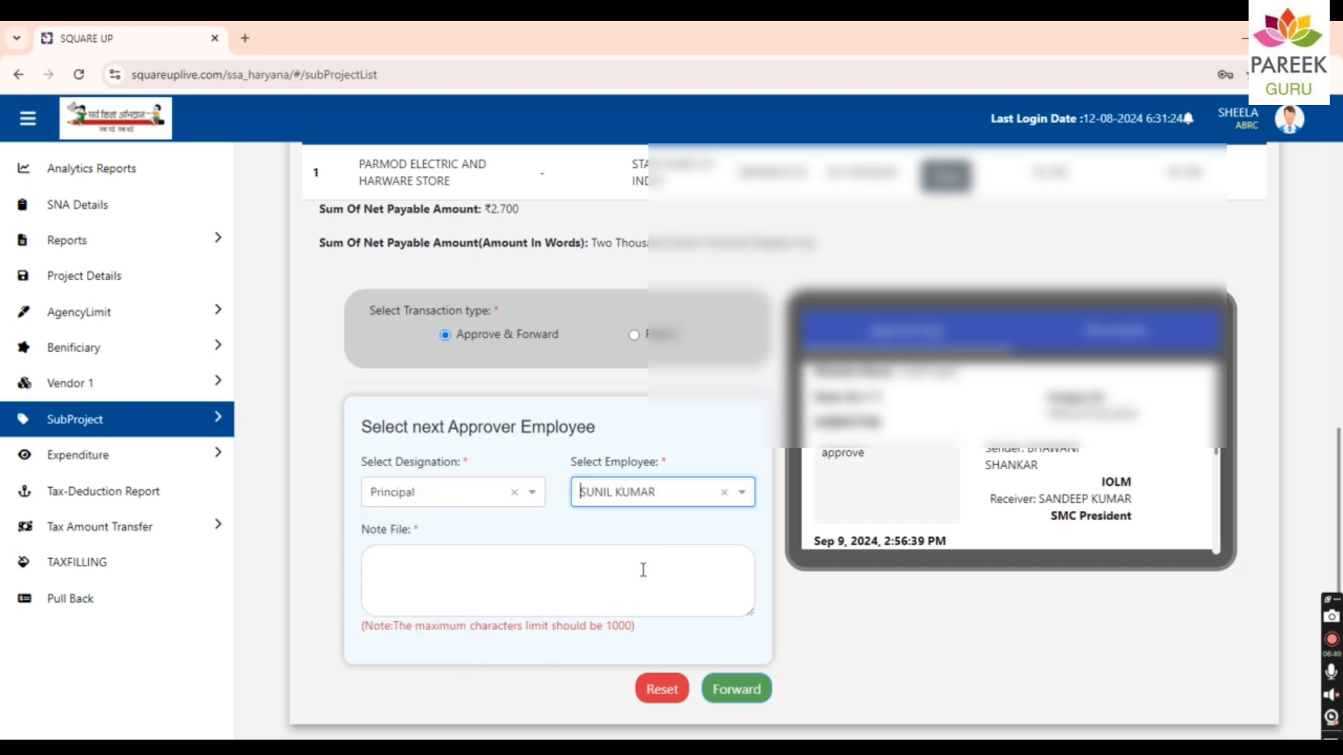
pyautogui.click(643, 570)
pyautogui.write('approv')
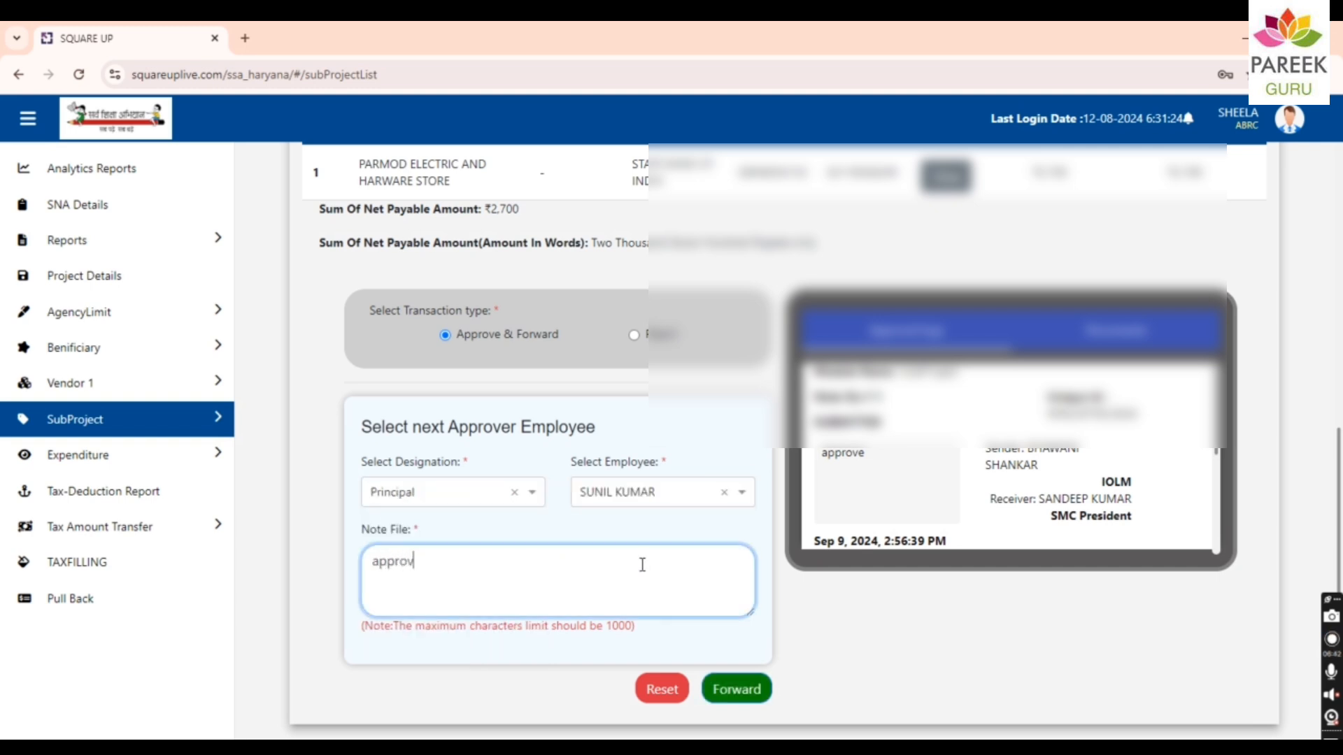
pyautogui.write('e')
pyautogui.click(733, 682)
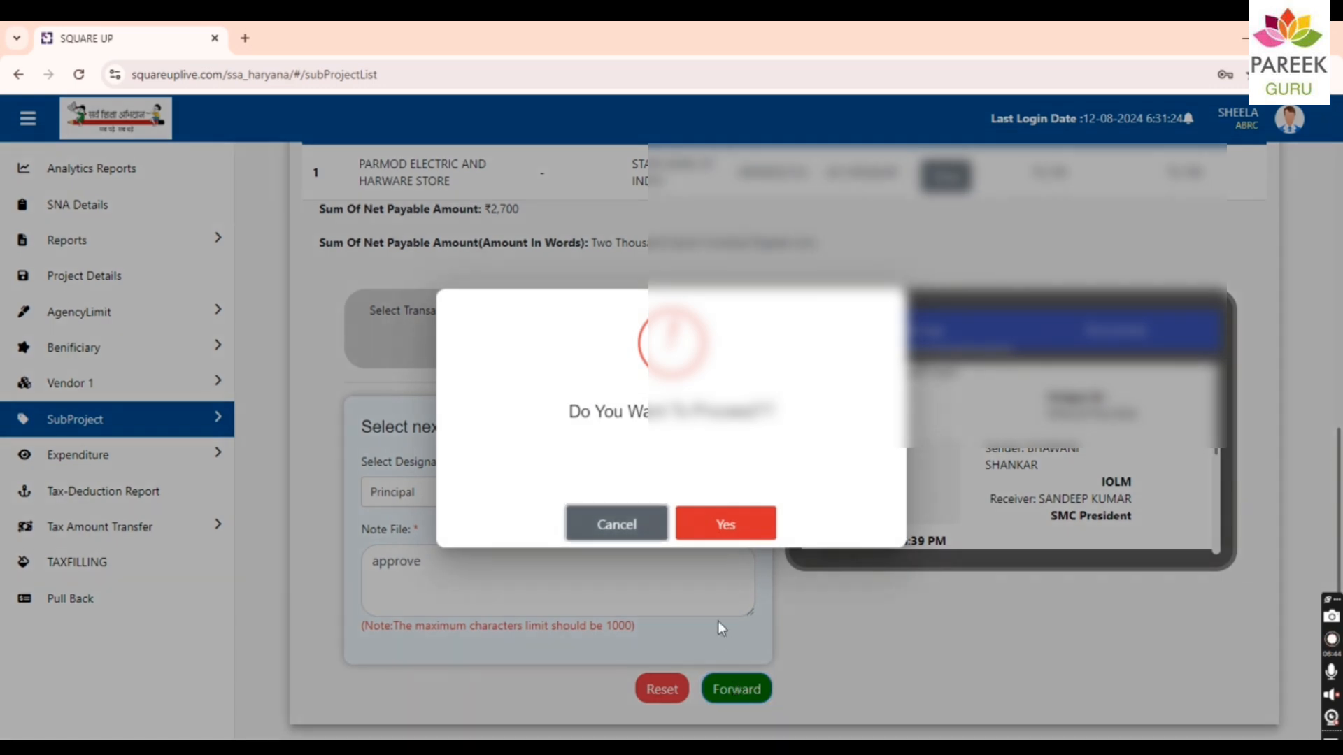
pyautogui.click(735, 524)
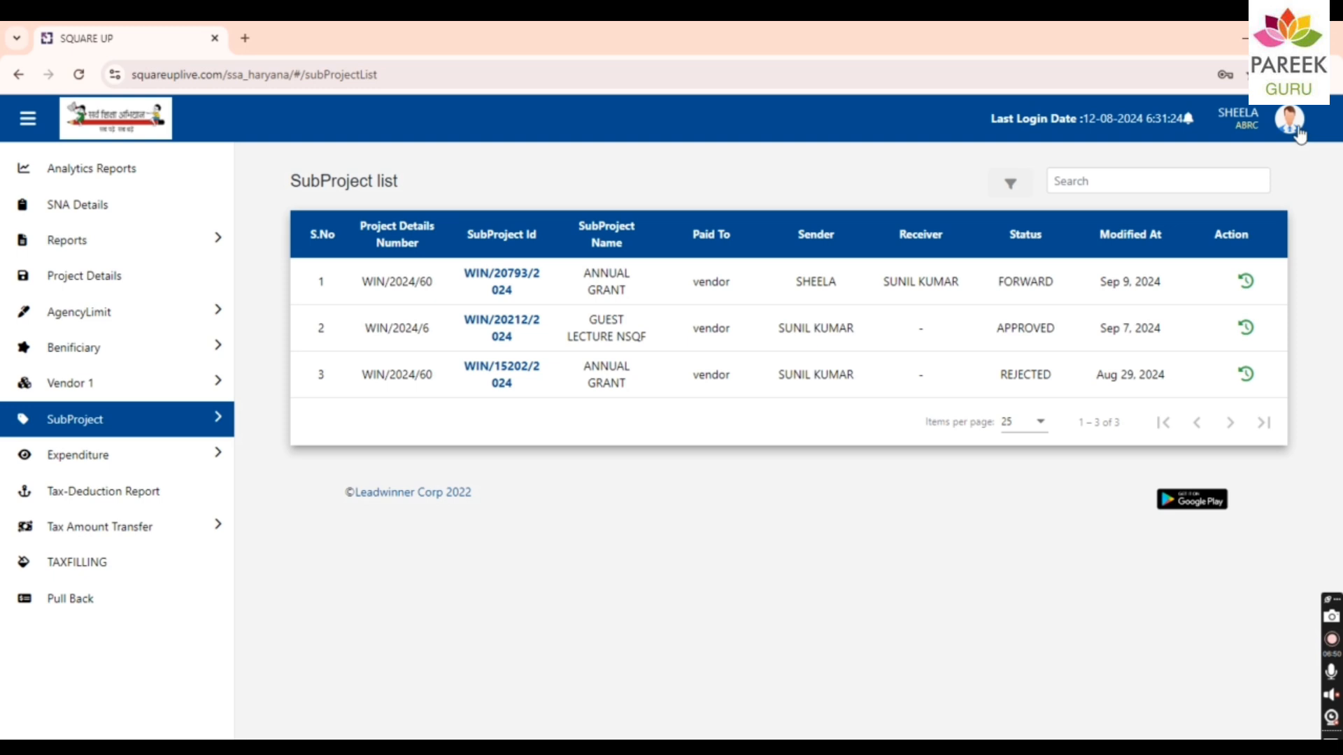
# - Log out of ABRC and sign in with the school head's saved login and the displayed captcha
pyautogui.click(1296, 131)
pyautogui.click(1236, 204)
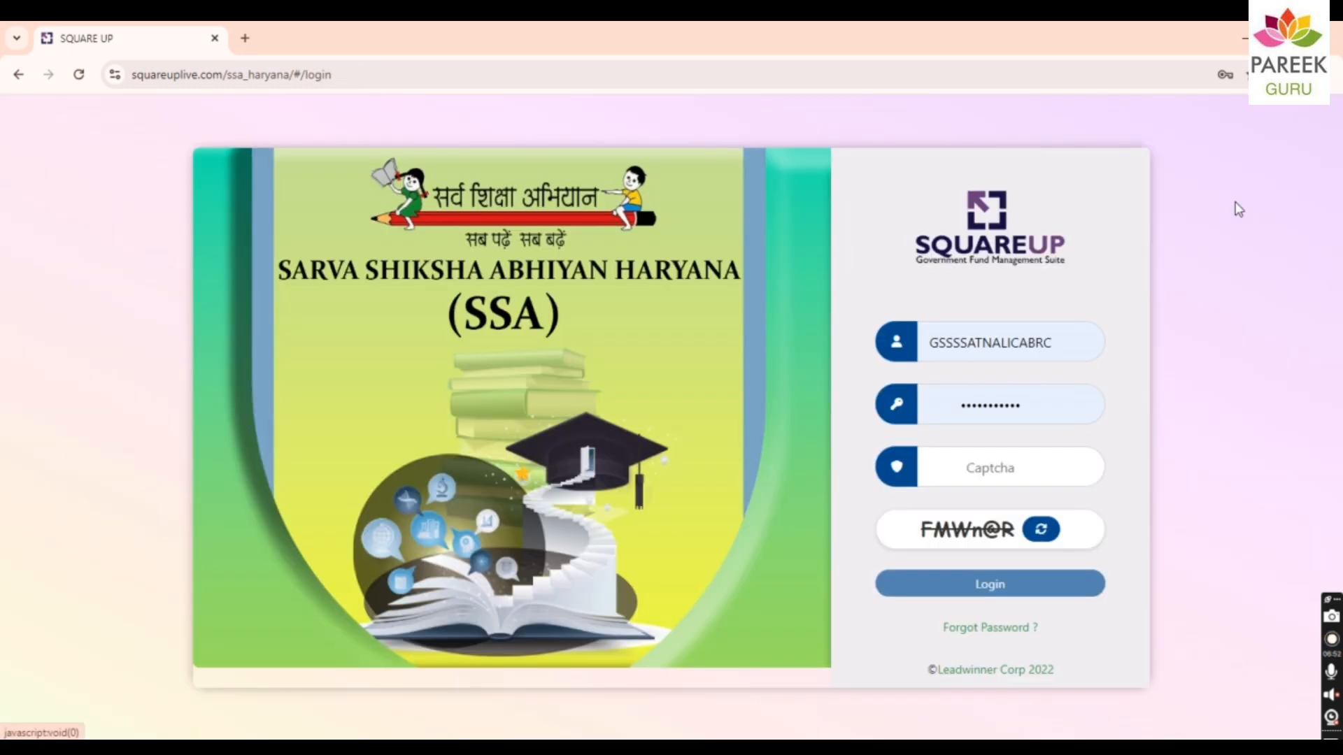
pyautogui.click(1052, 346)
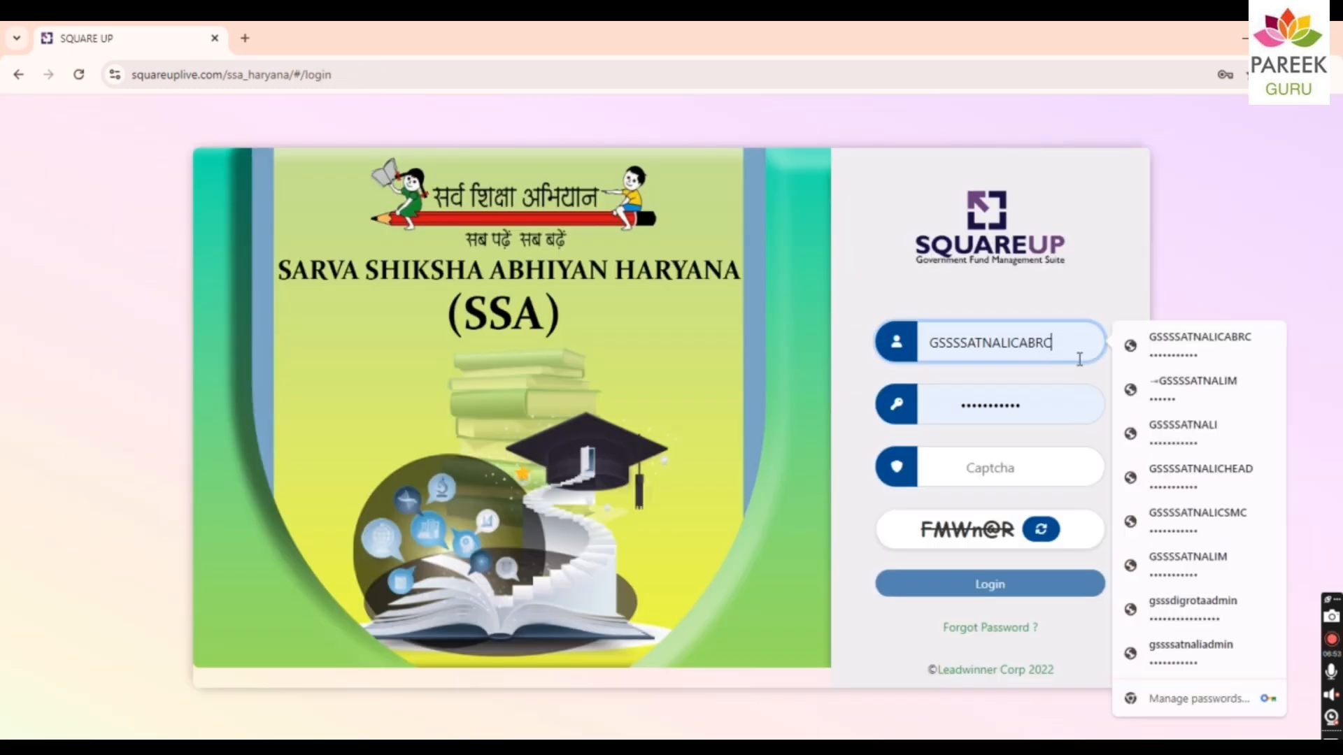
pyautogui.click(1189, 478)
pyautogui.click(1066, 480)
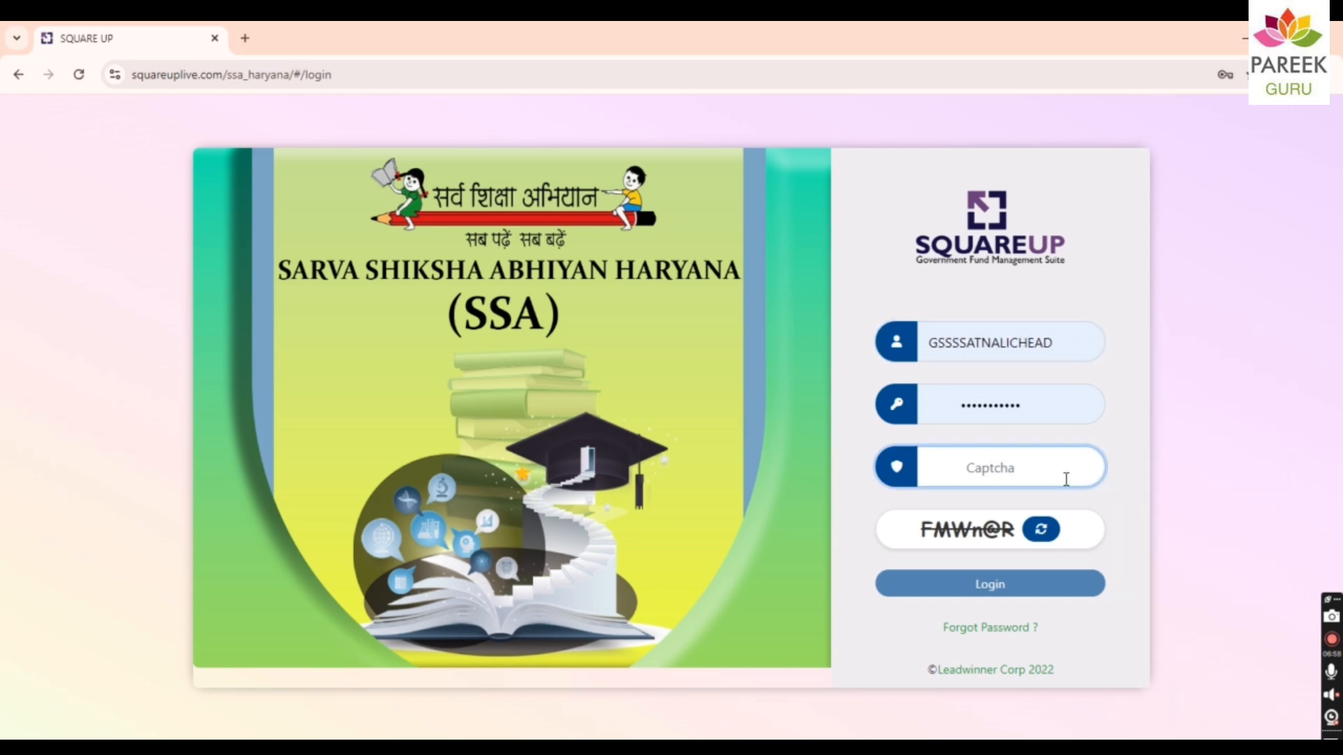
pyautogui.write('FMWn@R')
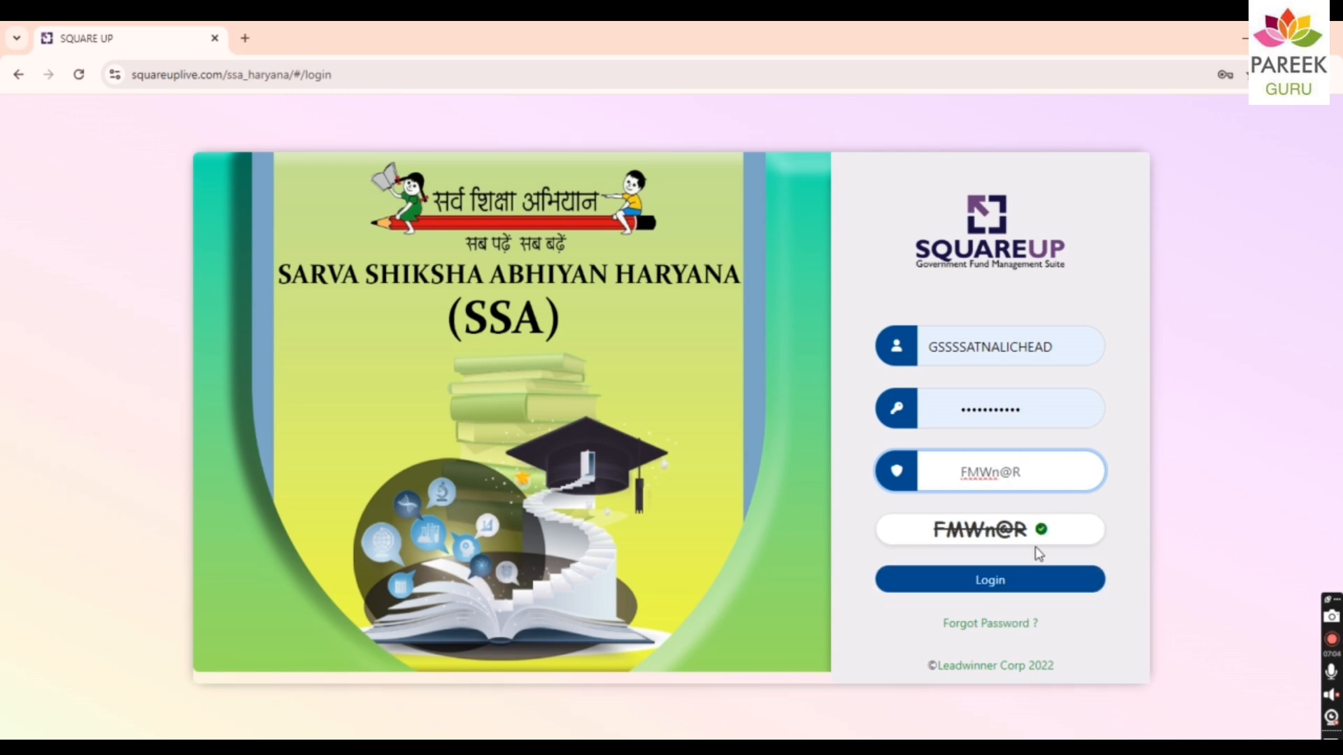
pyautogui.click(1038, 583)
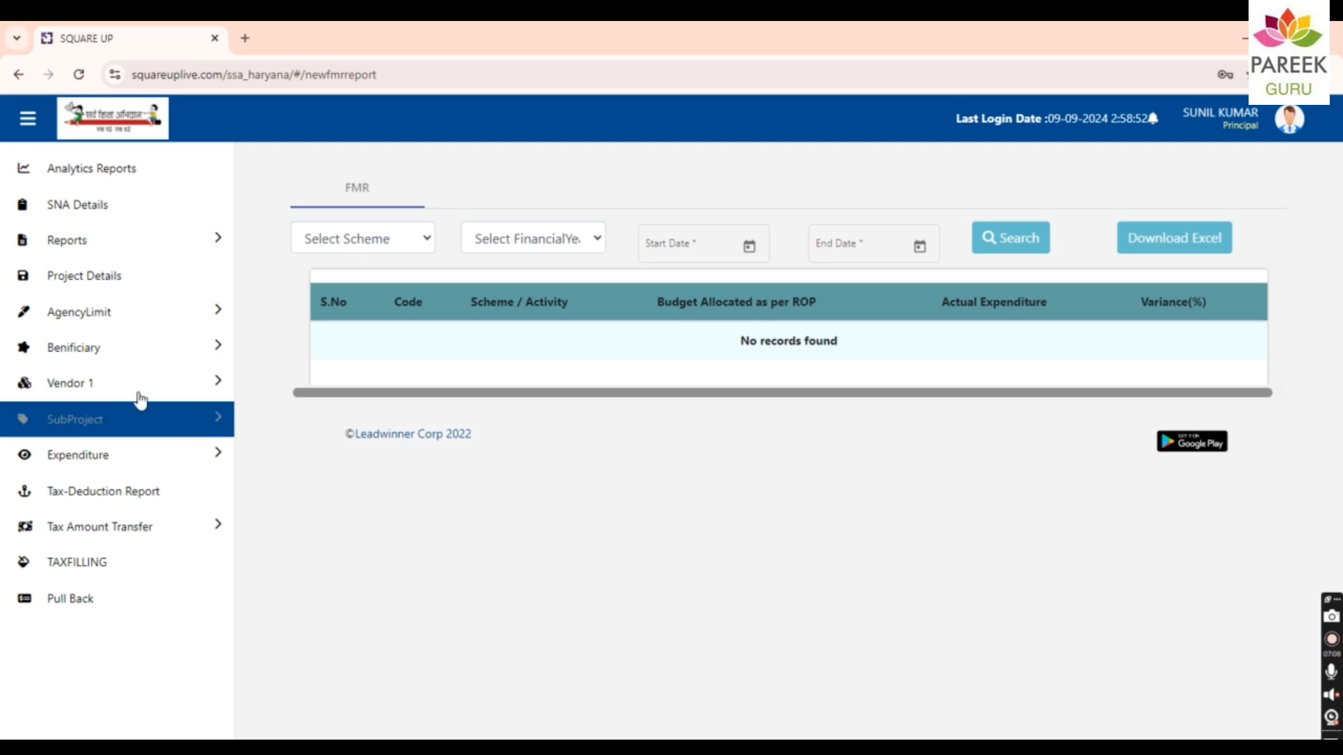
# - Open subproject WIN/20793/2024, choose Approve, and verify the OTP
pyautogui.click(103, 419)
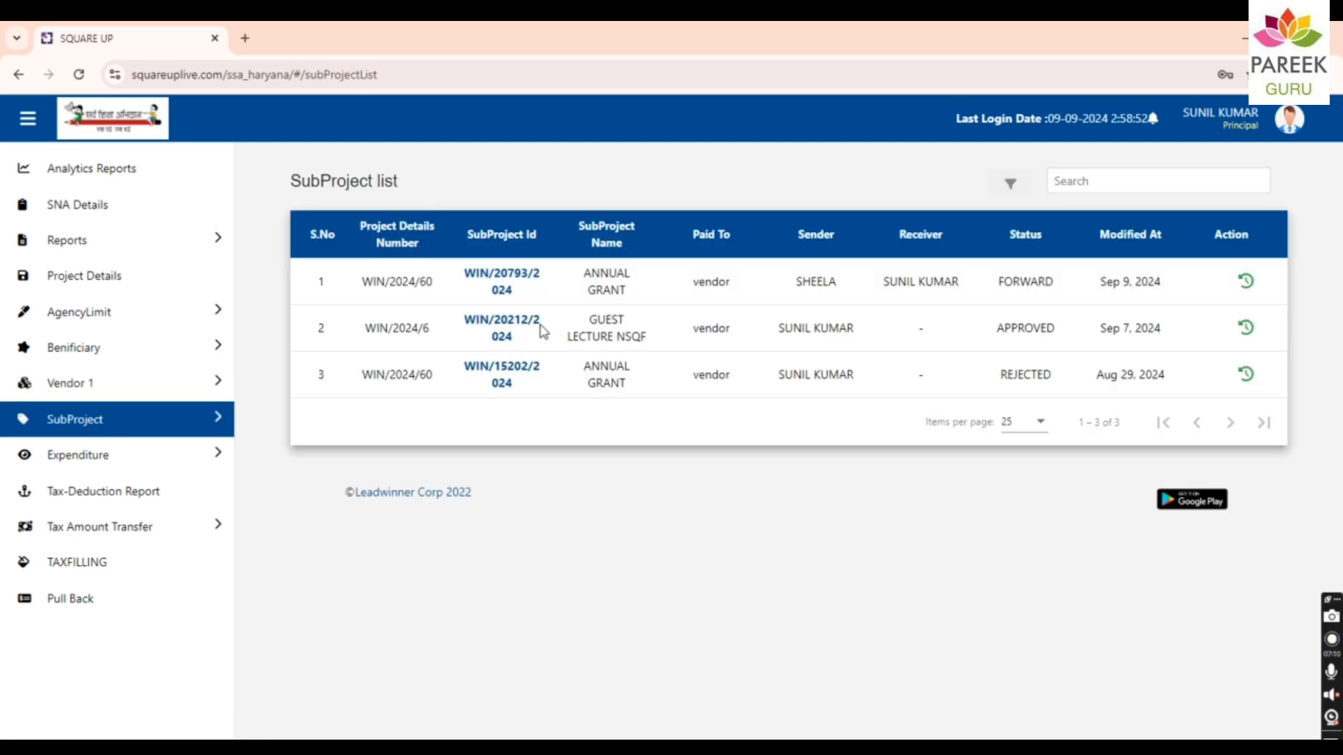
pyautogui.click(504, 281)
pyautogui.scroll(-7, 638, 561)
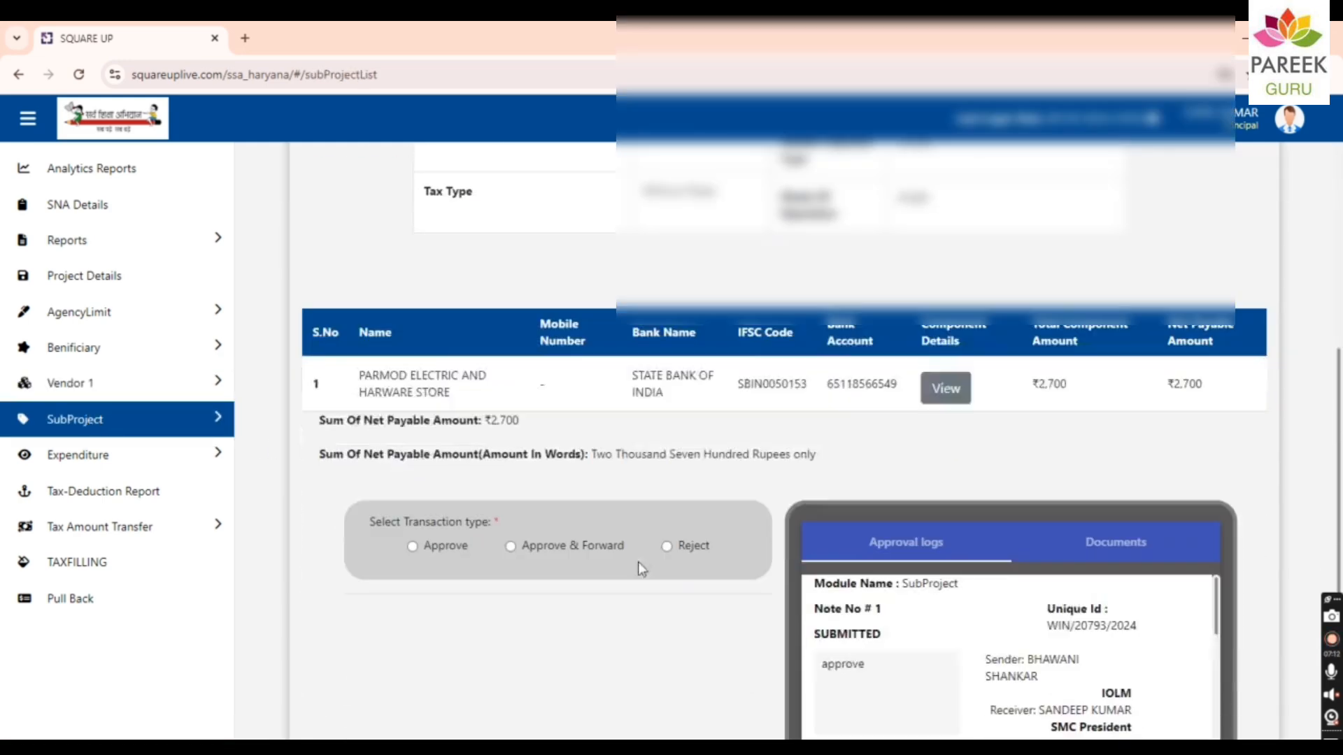
pyautogui.click(413, 420)
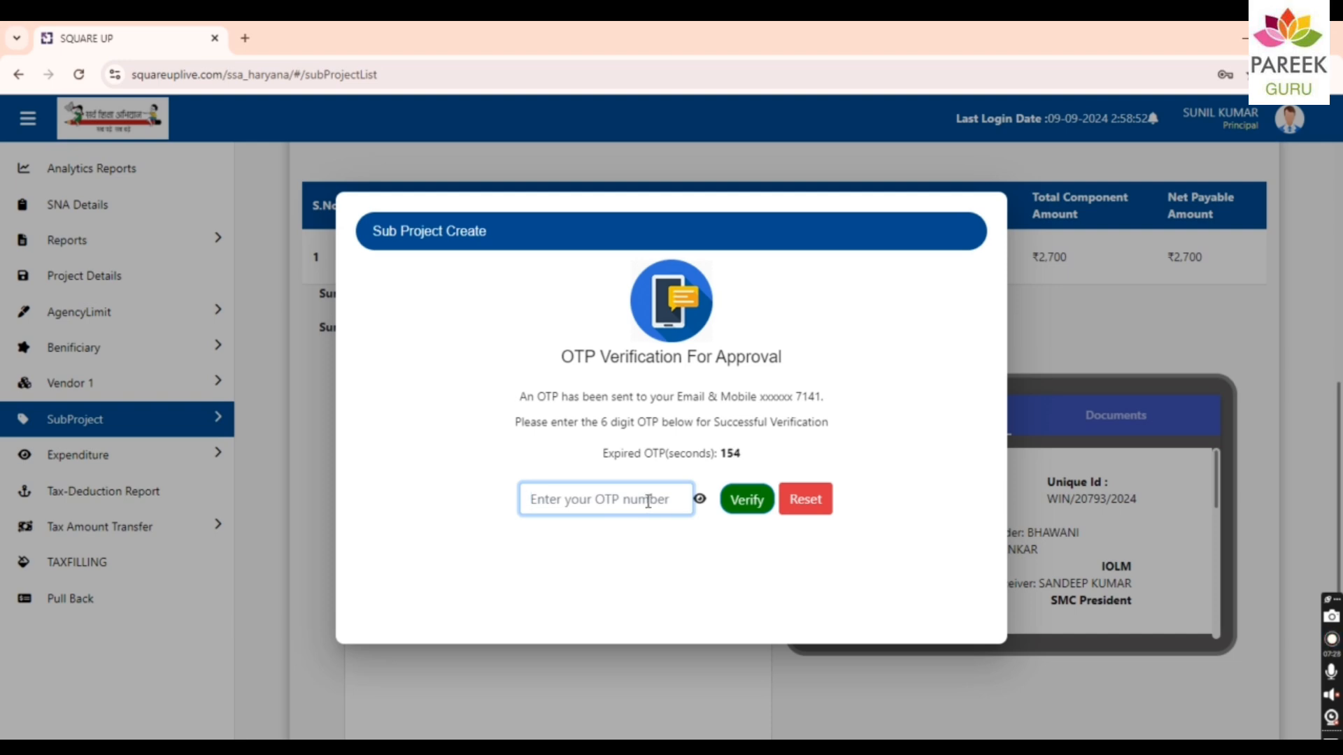
pyautogui.write('•••••')
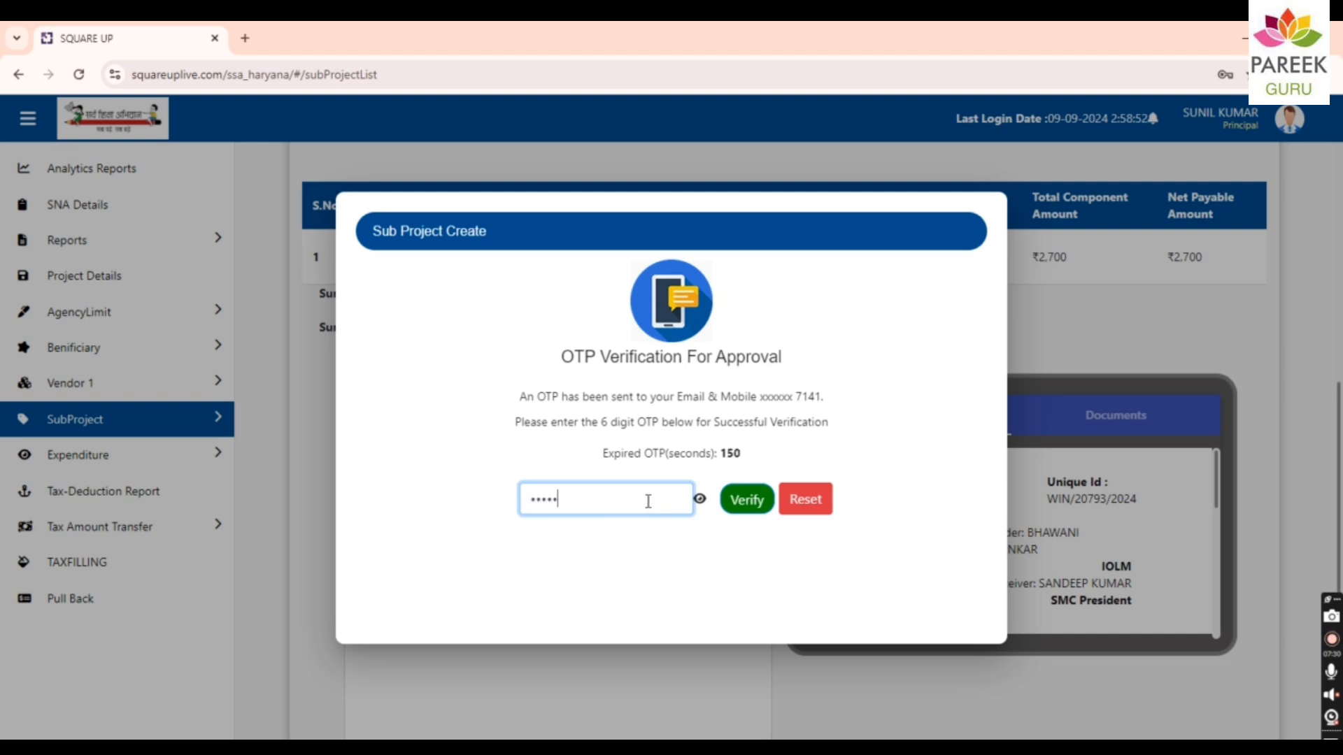
pyautogui.click(748, 499)
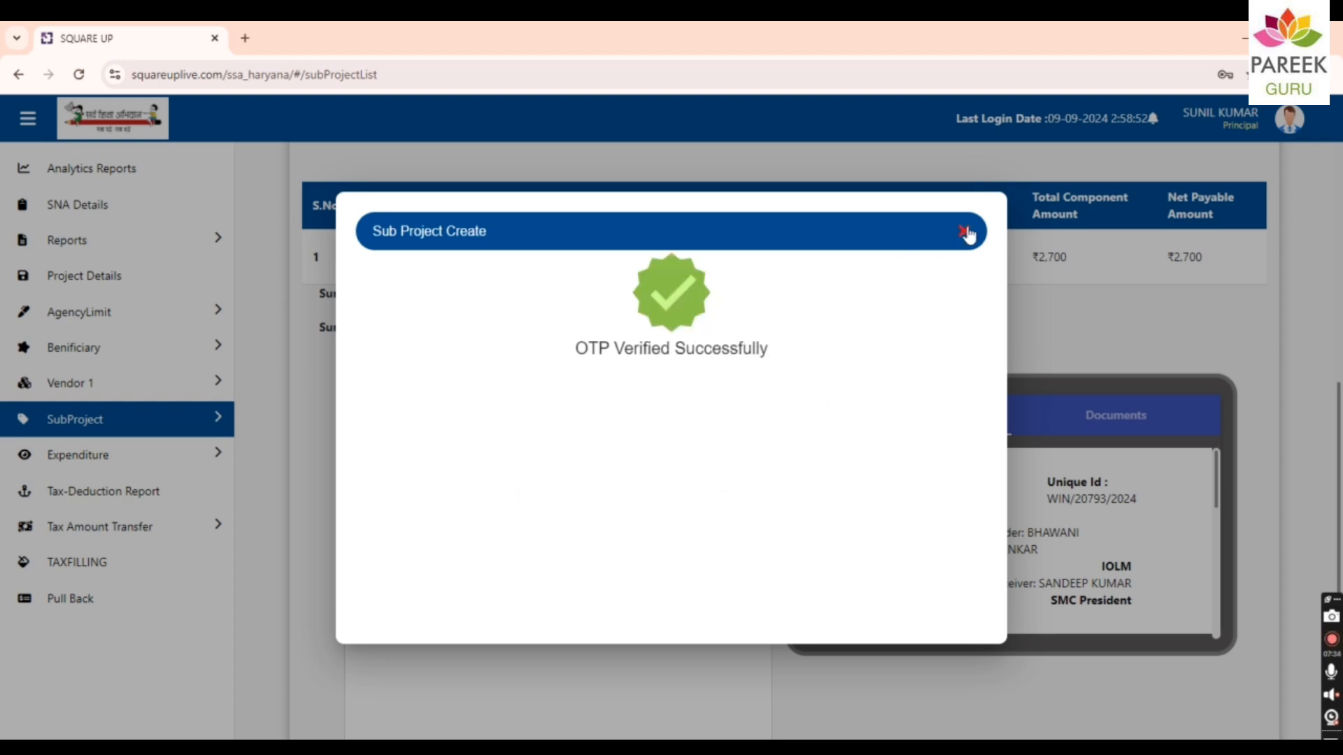
pyautogui.click(967, 235)
# - Add the approval note 'approve', validate it, and approve the subproject
pyautogui.scroll(-3, 833, 335)
pyautogui.click(603, 502)
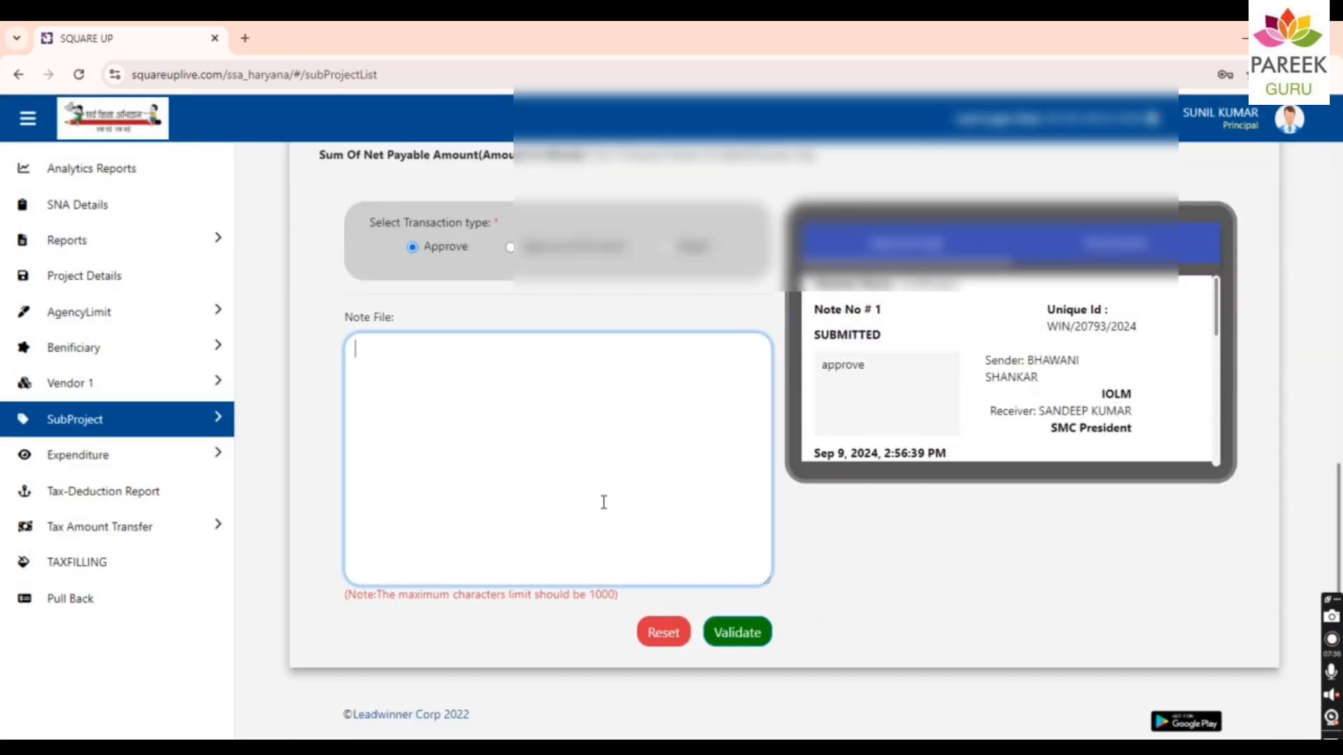
pyautogui.write('approve')
pyautogui.click(756, 633)
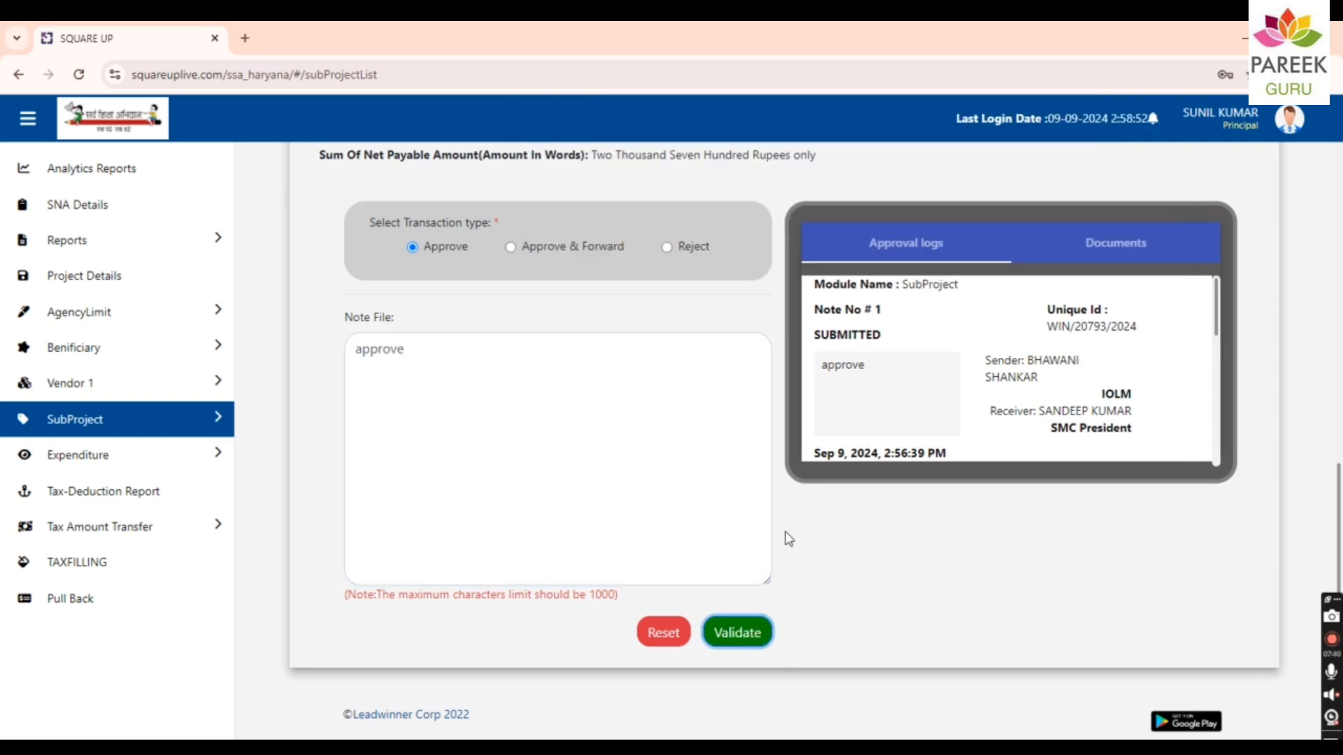
pyautogui.scroll(3, 745, 635)
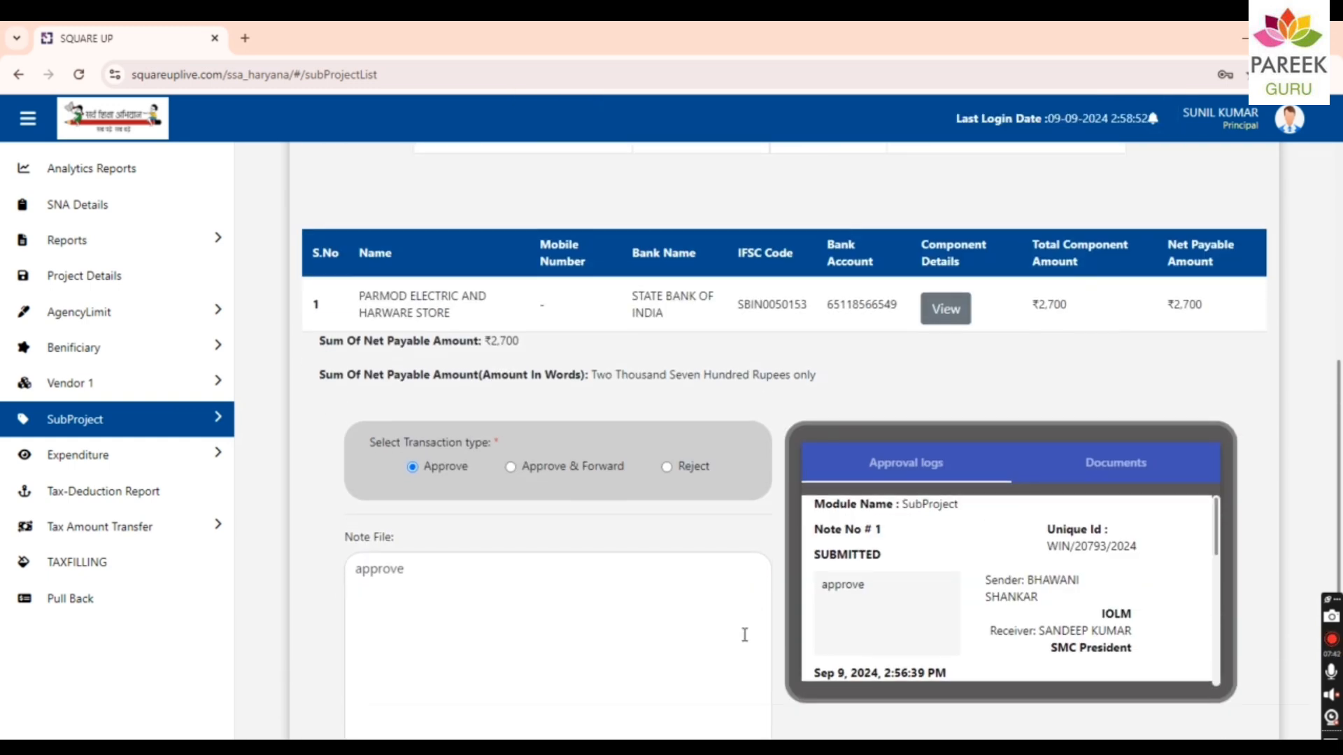
pyautogui.scroll(-3, 744, 634)
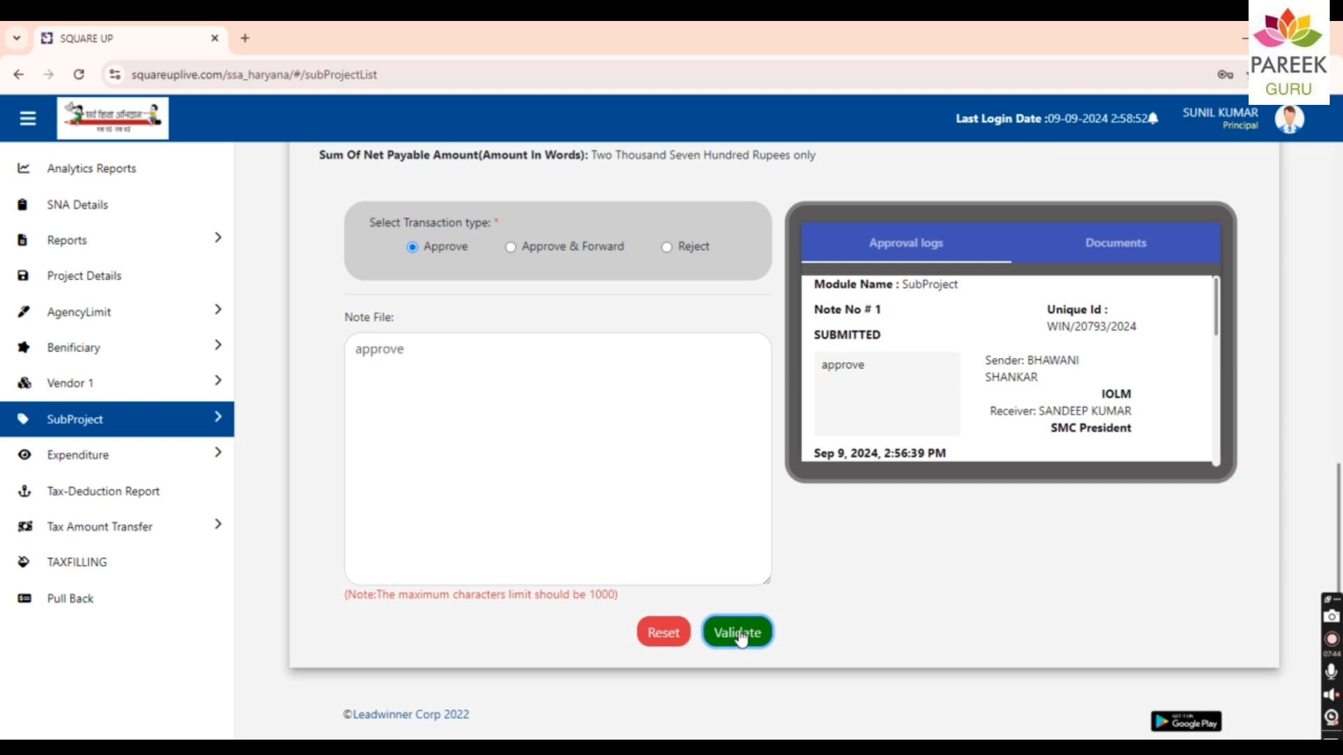
pyautogui.click(741, 638)
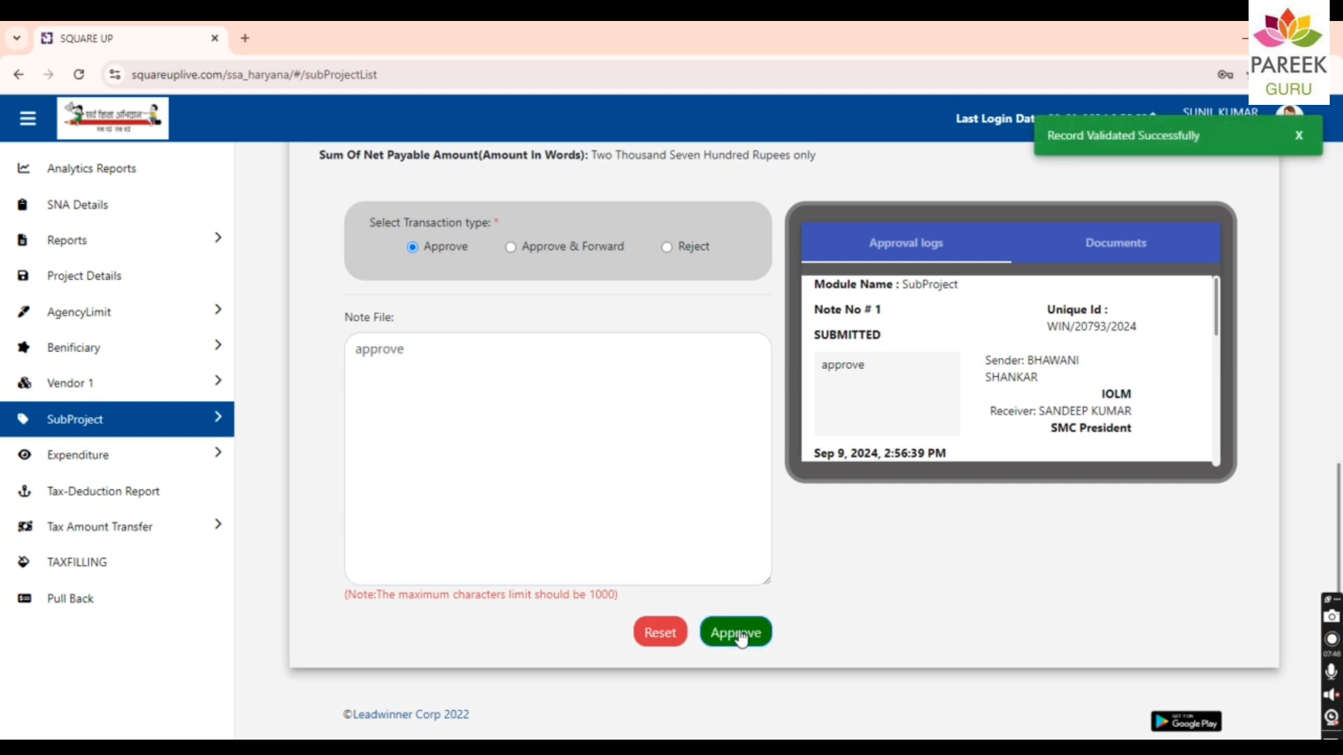
pyautogui.click(740, 637)
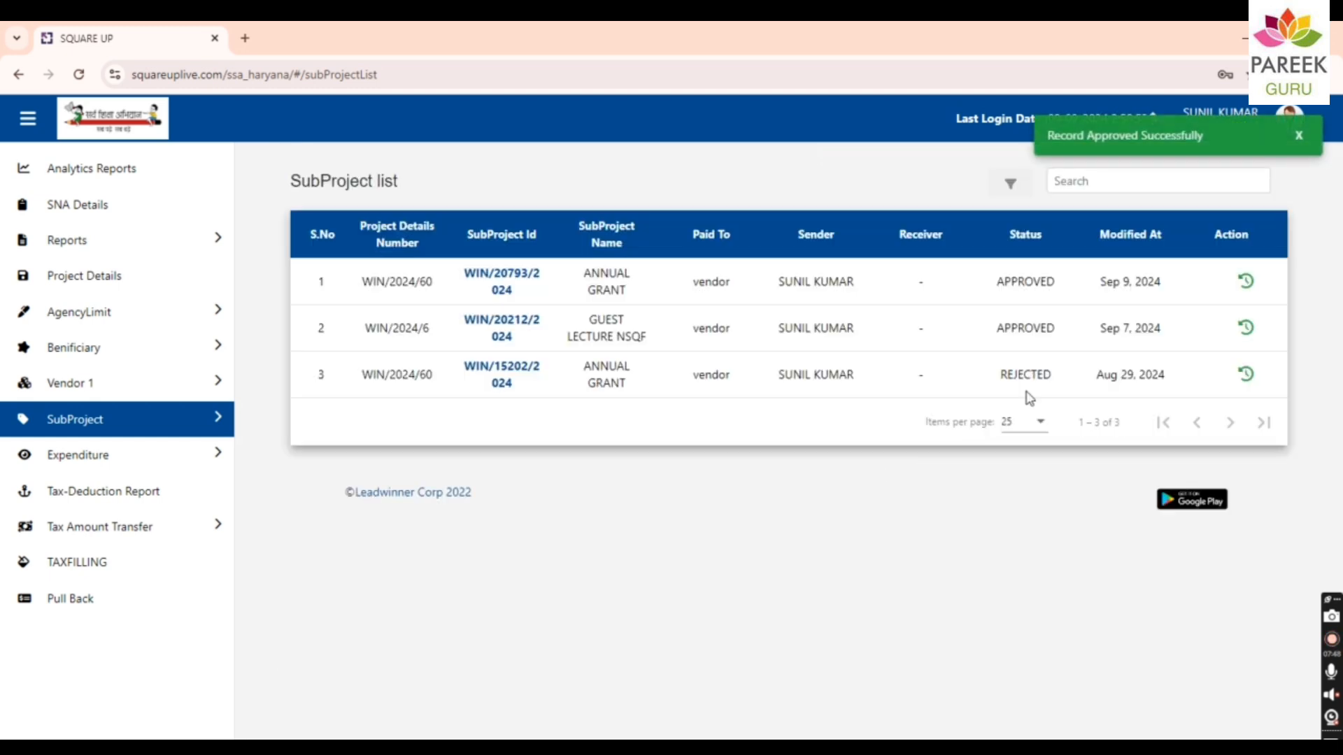
# - Dismiss the approval confirmation and log out of the Principal account
pyautogui.click(1299, 136)
pyautogui.click(1296, 126)
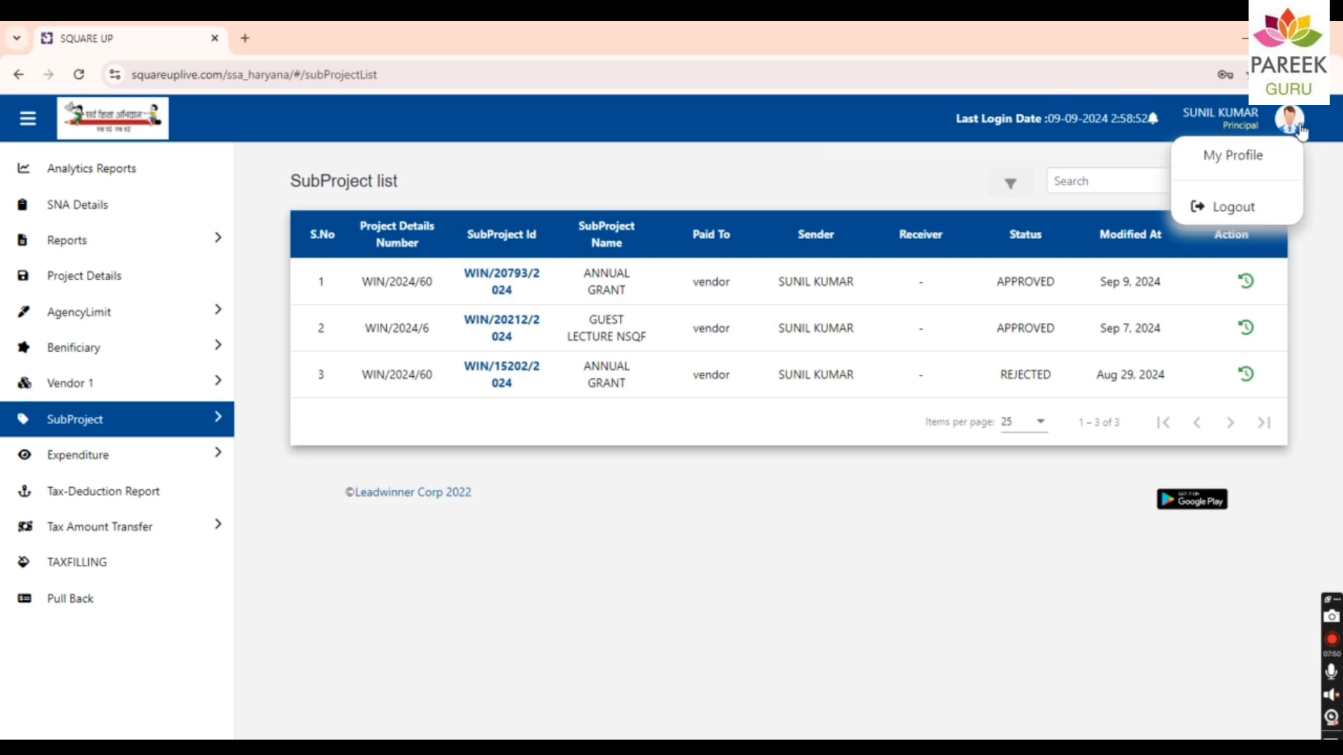
pyautogui.click(1258, 208)
# - Log in as the IOLM user with the saved login and the captcha
pyautogui.click(1057, 348)
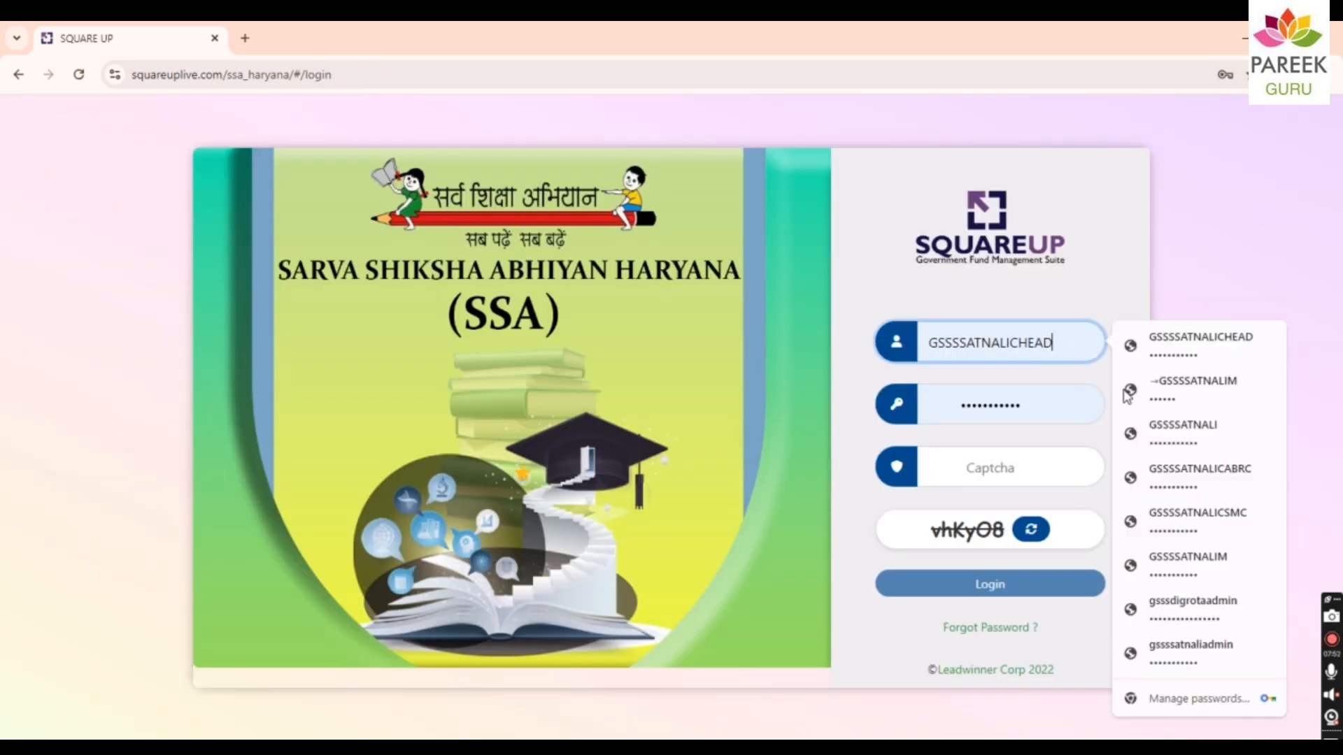
pyautogui.click(1147, 560)
pyautogui.click(1029, 471)
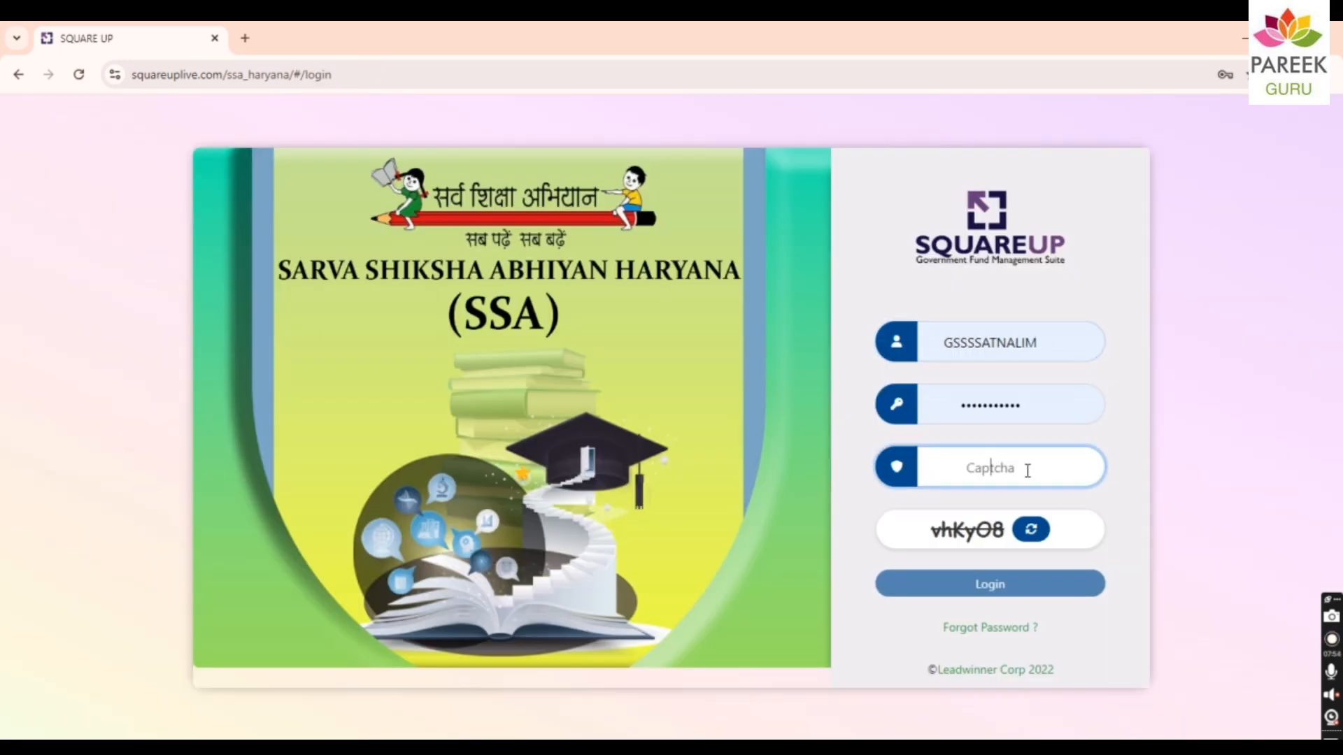
pyautogui.write('vhKyo')
pyautogui.write('8')
pyautogui.press('BackSpace')
pyautogui.press('BackSpace')
pyautogui.write('O8')
pyautogui.click(976, 586)
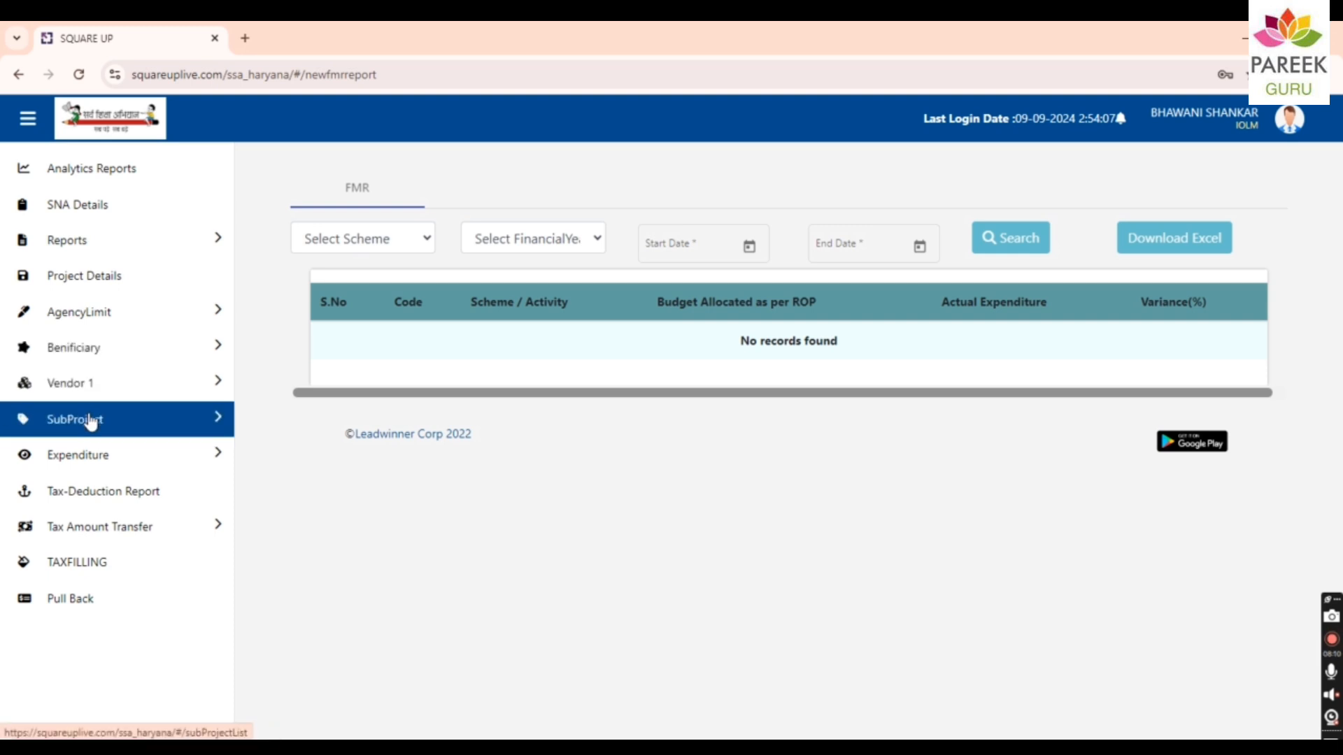
# - Start a new expenditure for project WIN/2024/60, subproject WIN/20793/2024 (ANNUAL GRANT)
pyautogui.click(82, 455)
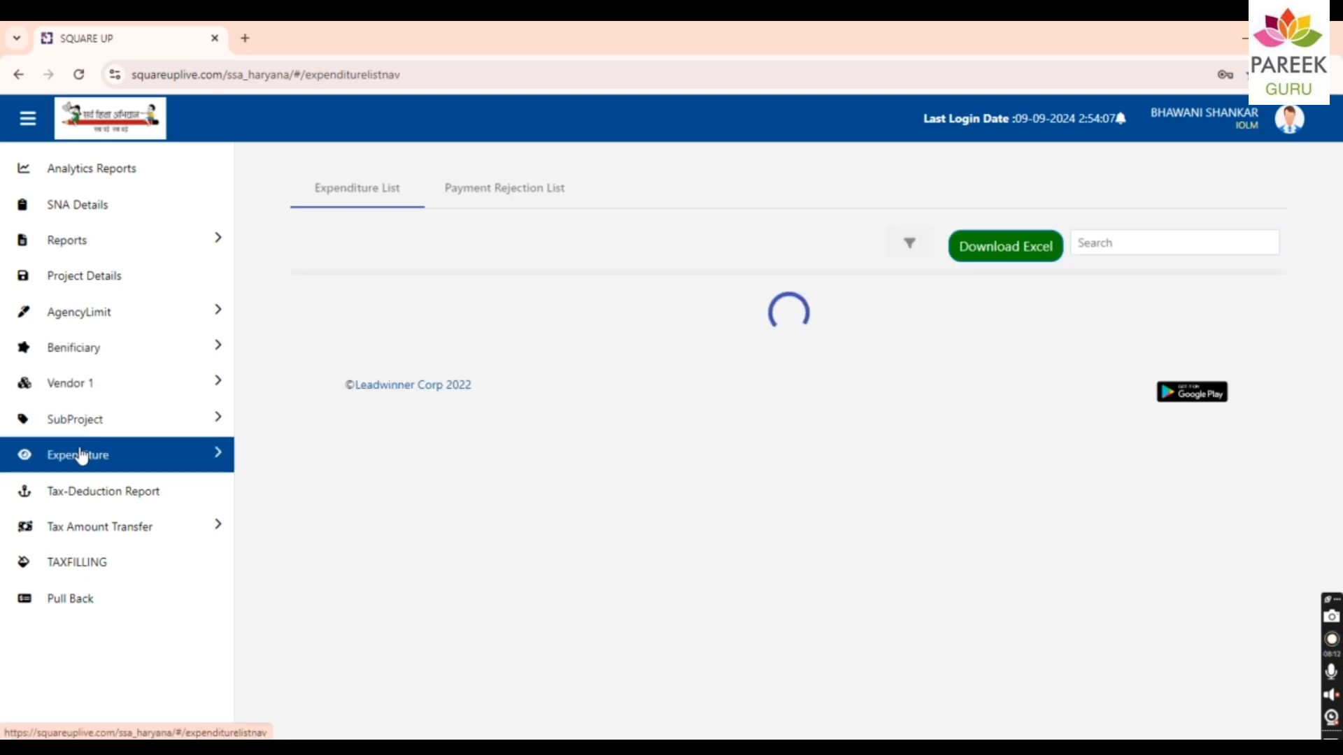
pyautogui.click(96, 498)
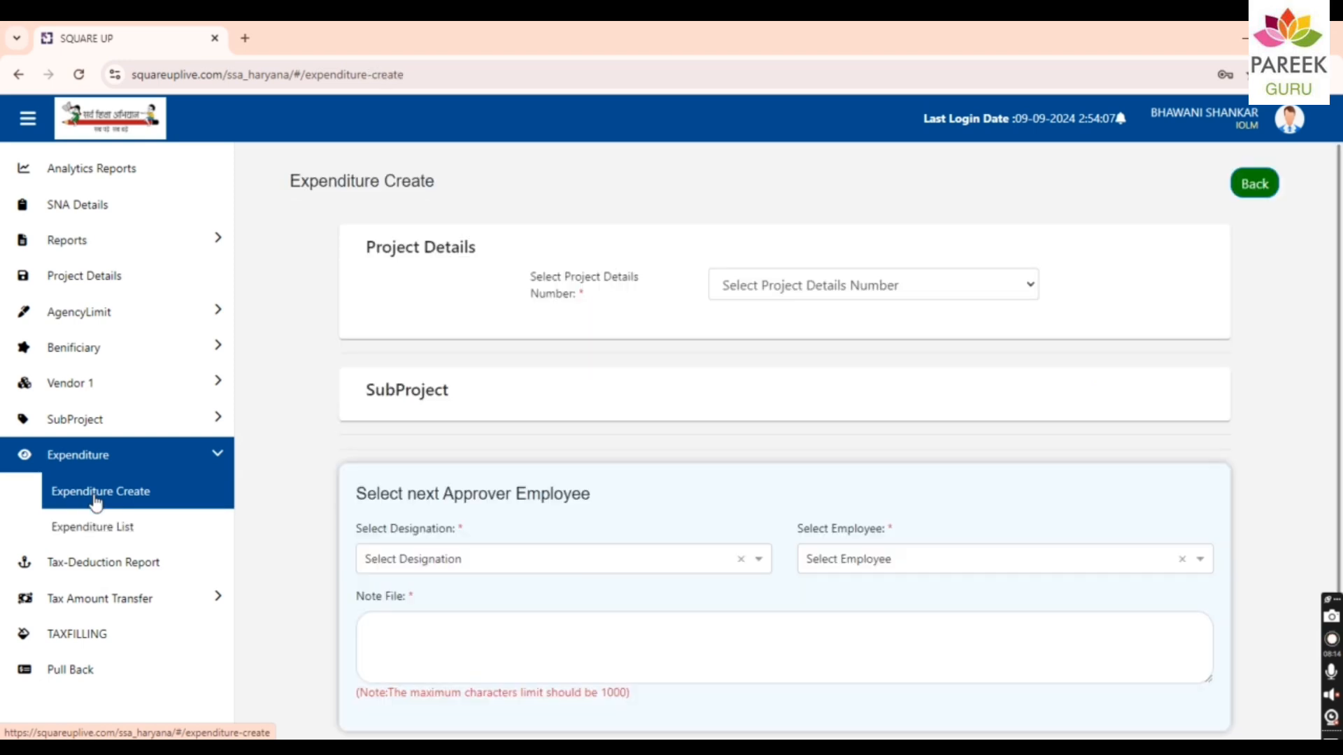
pyautogui.click(821, 301)
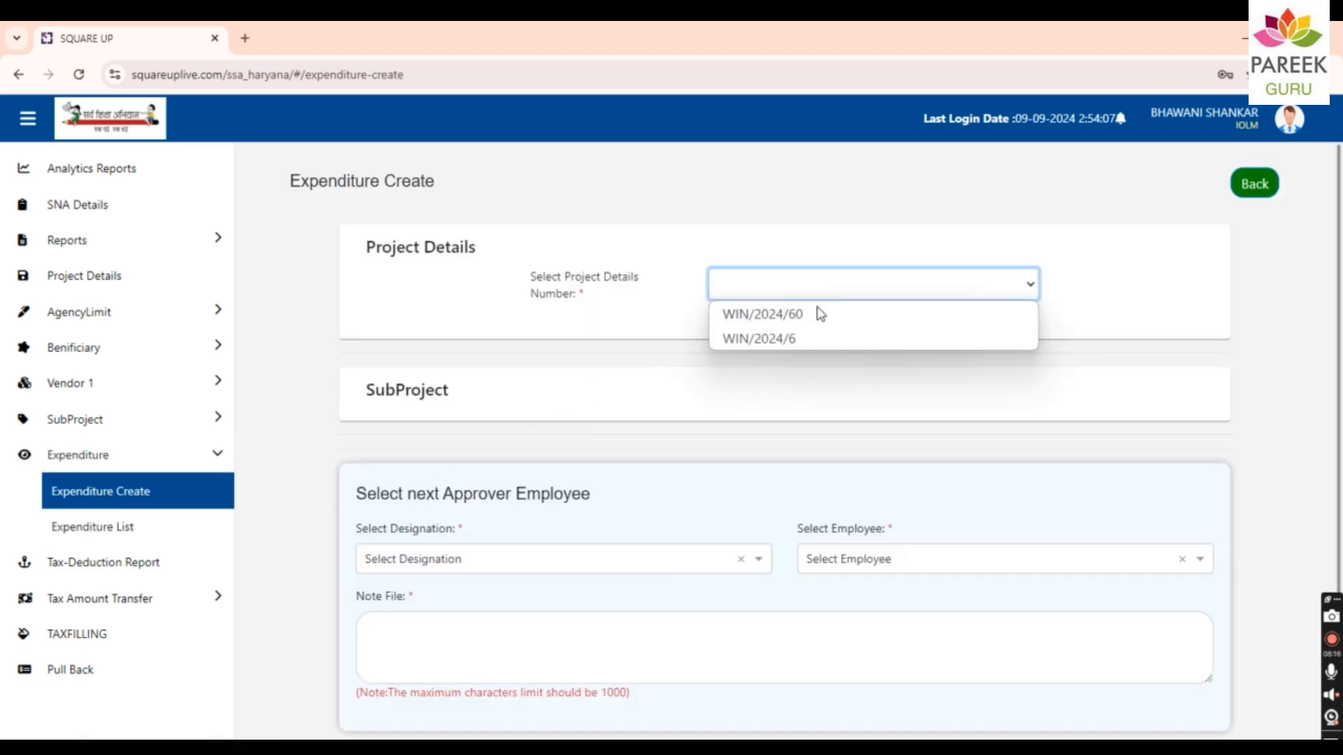
pyautogui.click(812, 315)
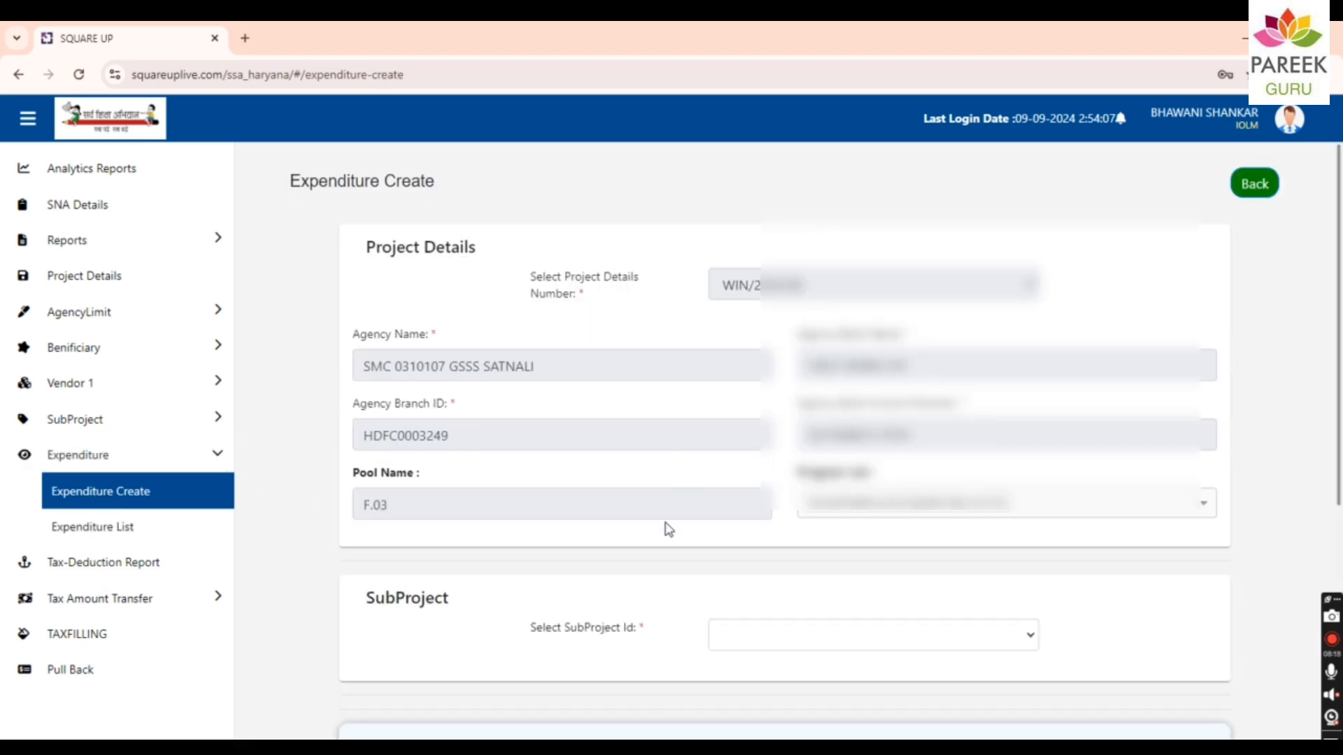
pyautogui.scroll(-1, 664, 530)
pyautogui.click(738, 558)
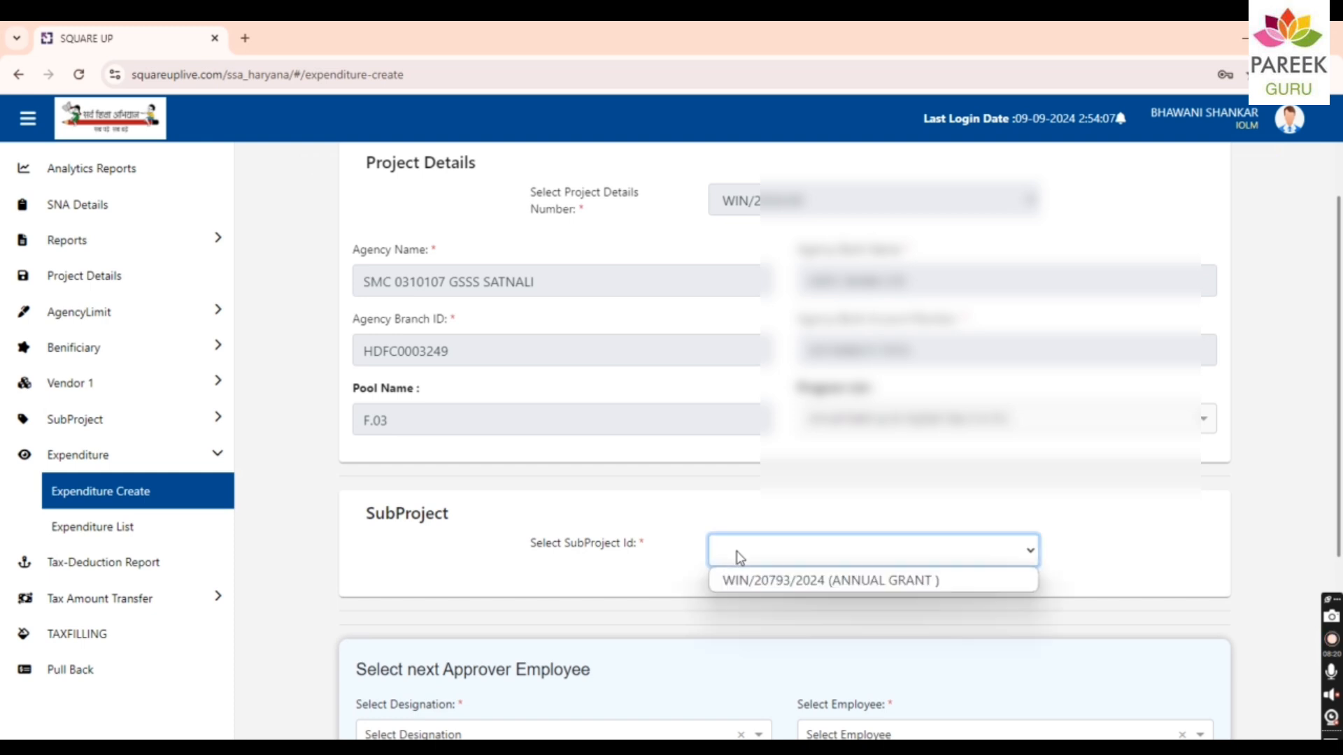
pyautogui.click(743, 580)
# - Set payment mode NACH with start date 09-09-2024 and end date 10-09-2024
pyautogui.scroll(-2, 734, 592)
pyautogui.scroll(-2, 601, 542)
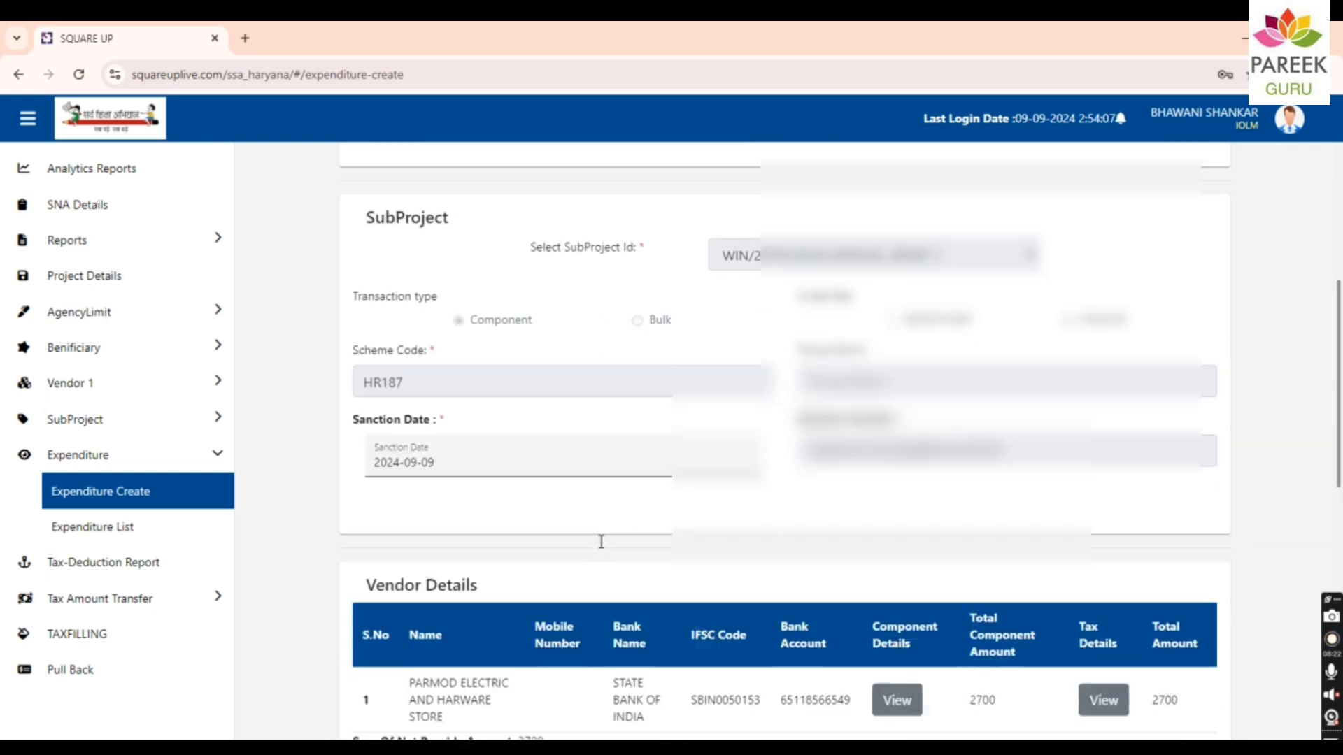
pyautogui.scroll(-3, 602, 547)
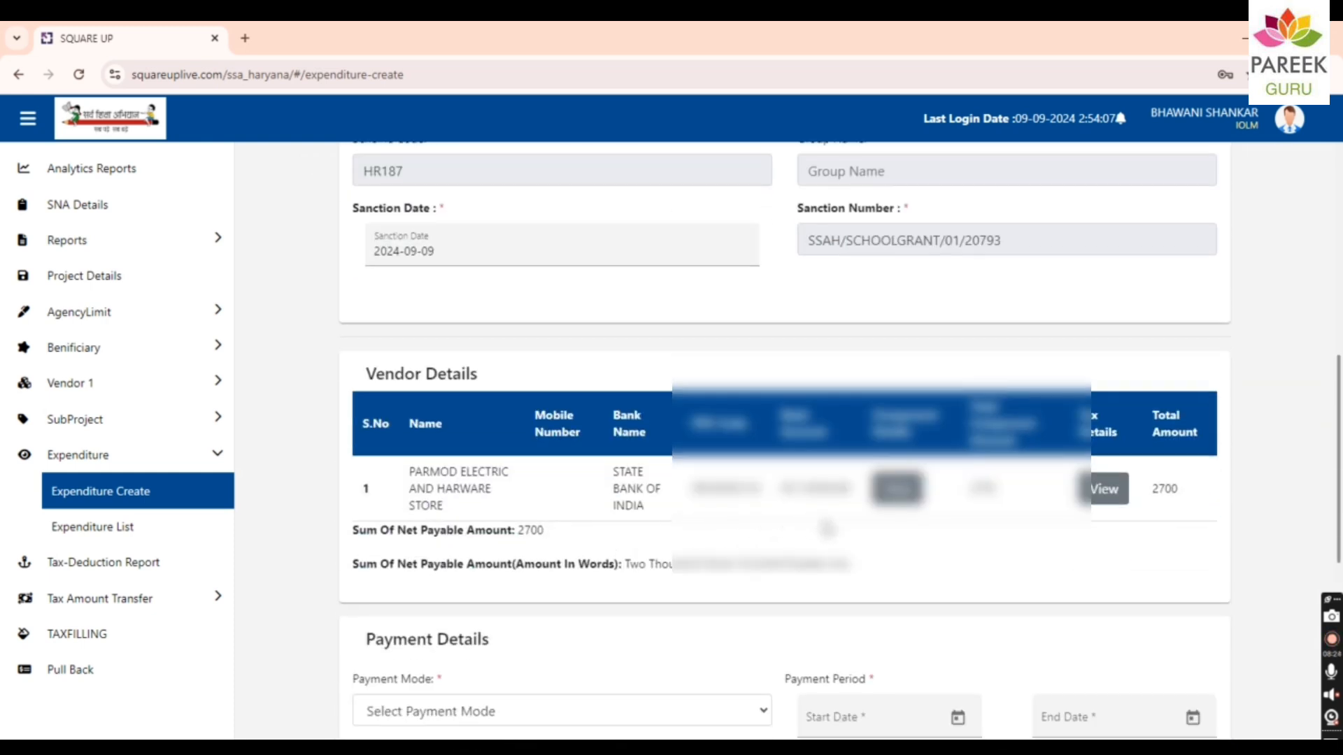
pyautogui.click(672, 625)
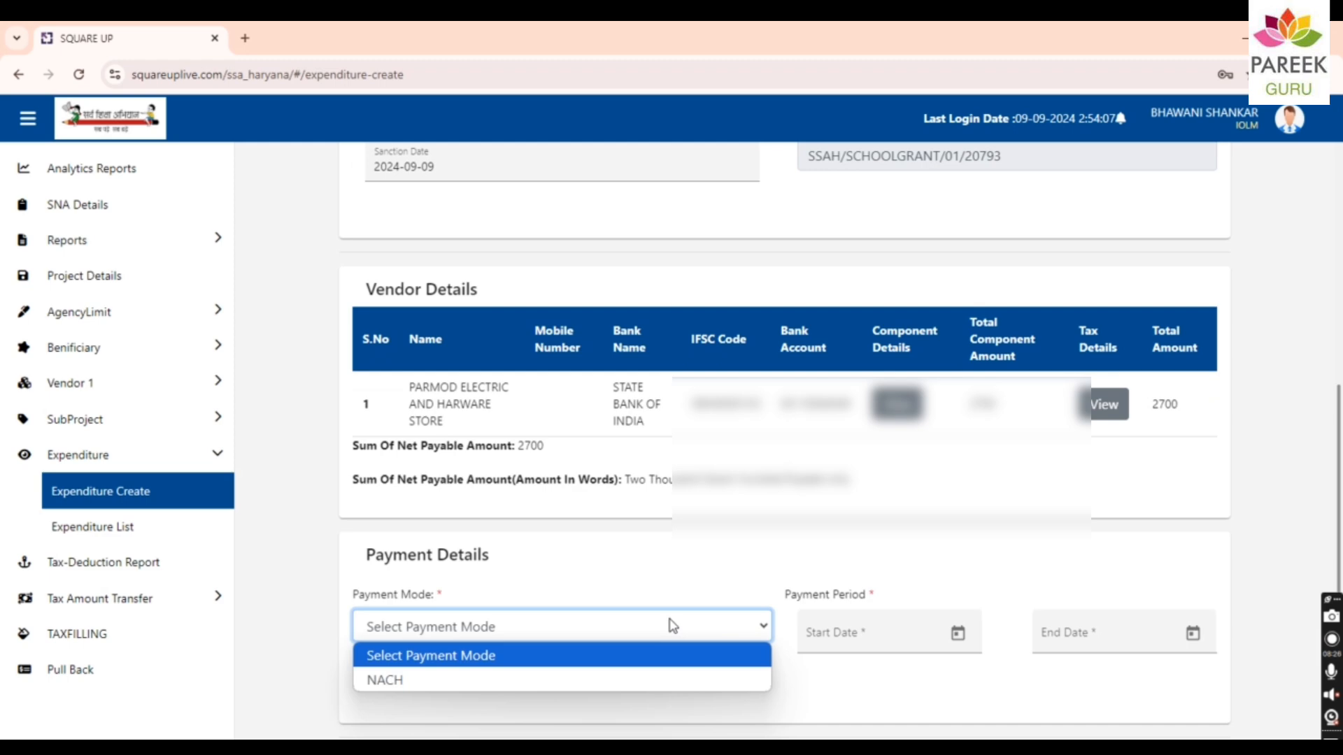
pyautogui.click(617, 671)
pyautogui.scroll(-2, 835, 640)
pyautogui.click(957, 464)
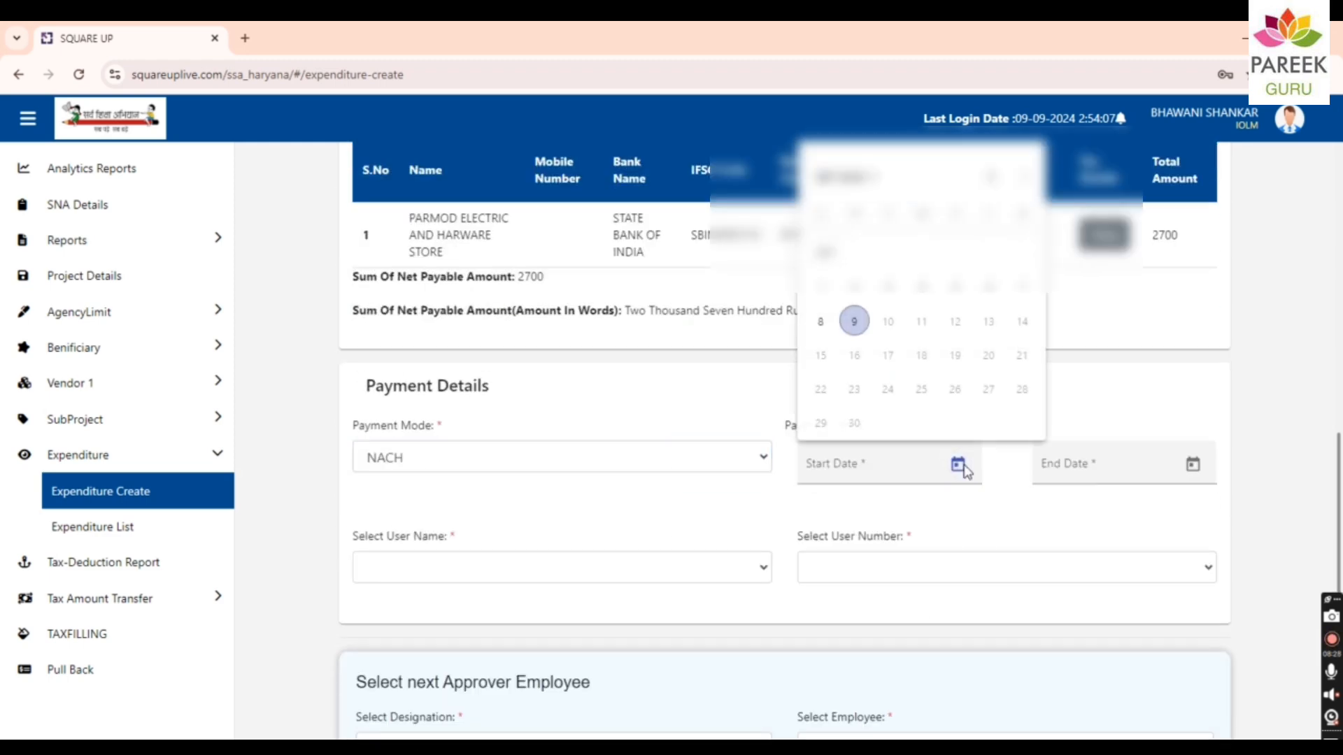
pyautogui.click(854, 321)
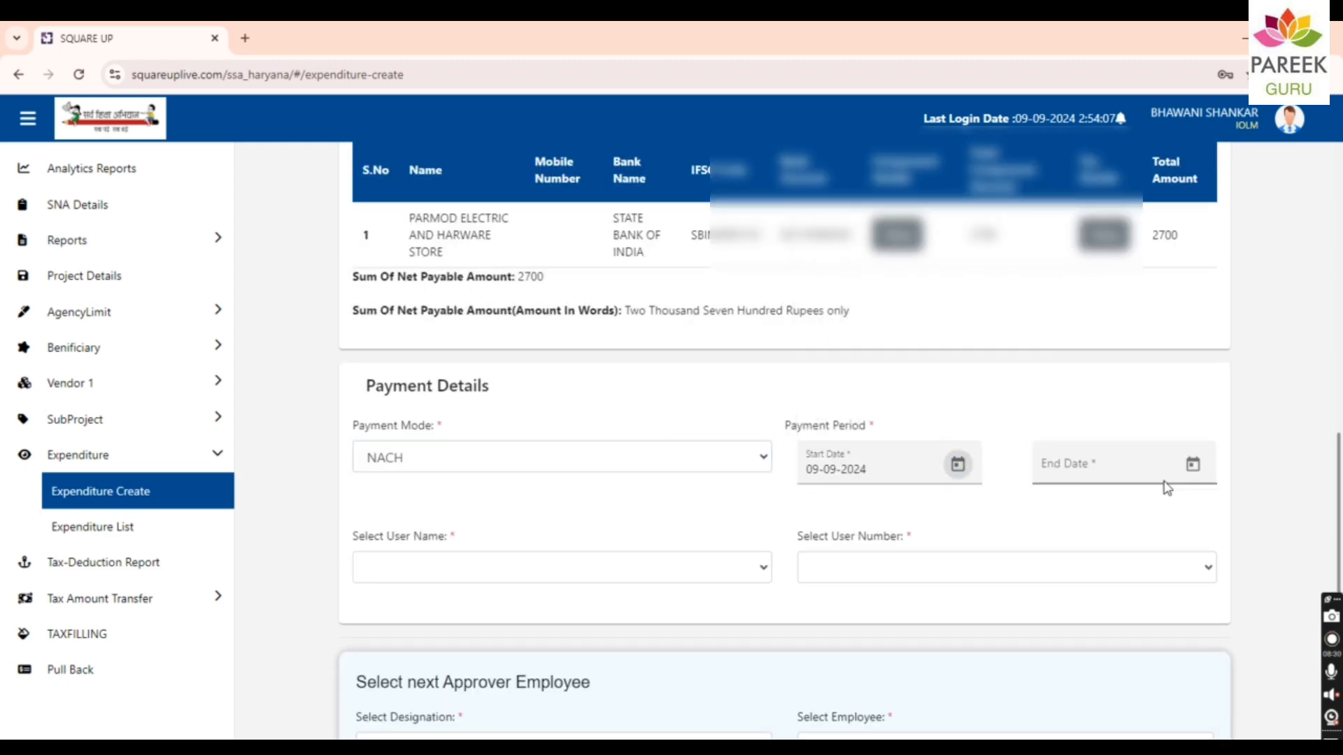
pyautogui.click(1192, 465)
pyautogui.click(1120, 323)
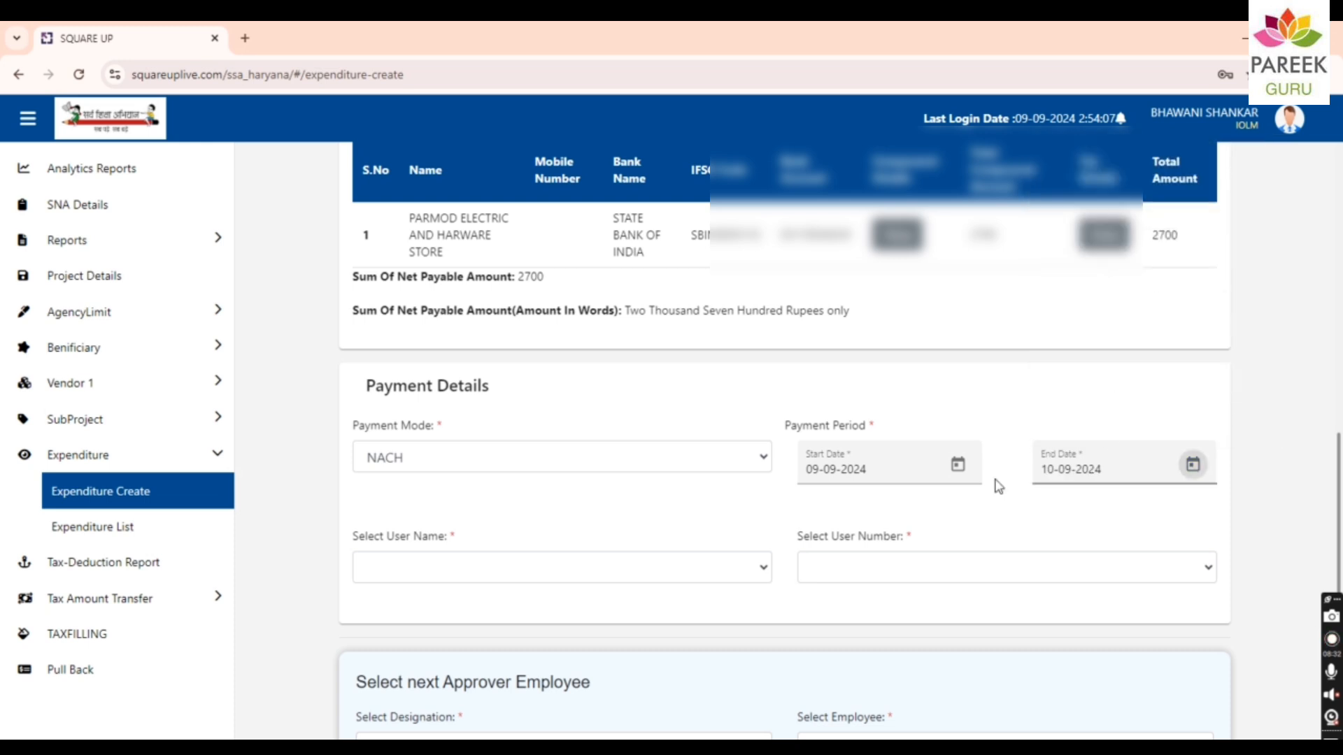
# - Choose user name HARYANA SCHOOL SHIKSHA PARIYOJNA PARISHA and its NACH user number
pyautogui.scroll(-3, 668, 497)
pyautogui.click(538, 312)
pyautogui.click(574, 340)
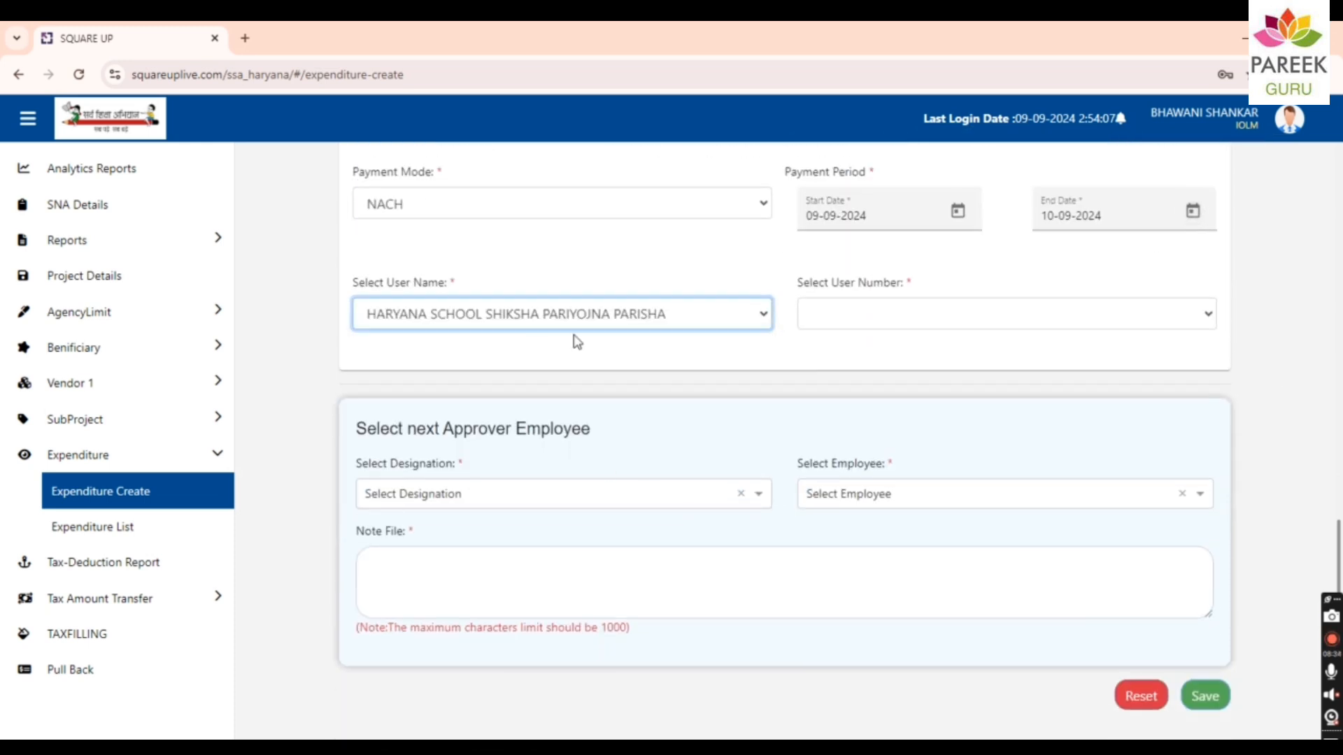
pyautogui.click(854, 329)
pyautogui.click(861, 356)
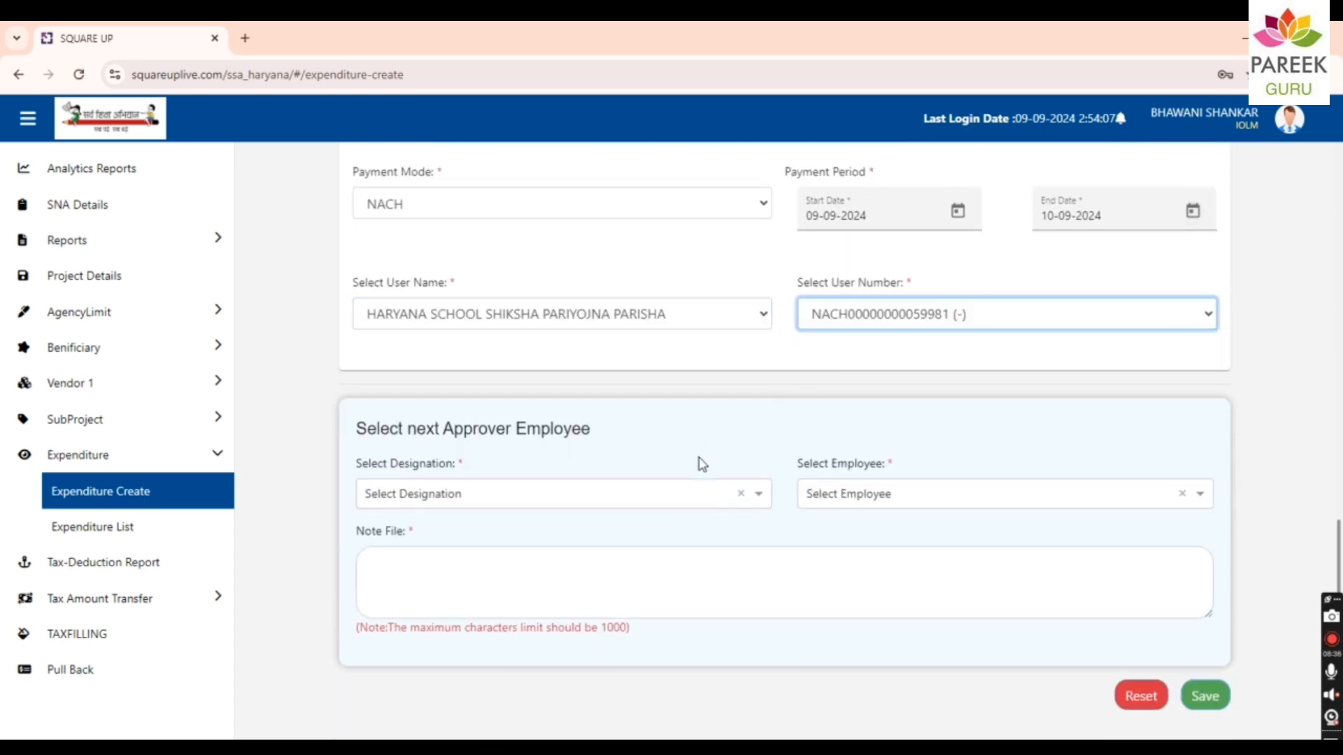
# - Route to the SMC President's employee with note 'approve' and save the expenditure
pyautogui.click(662, 502)
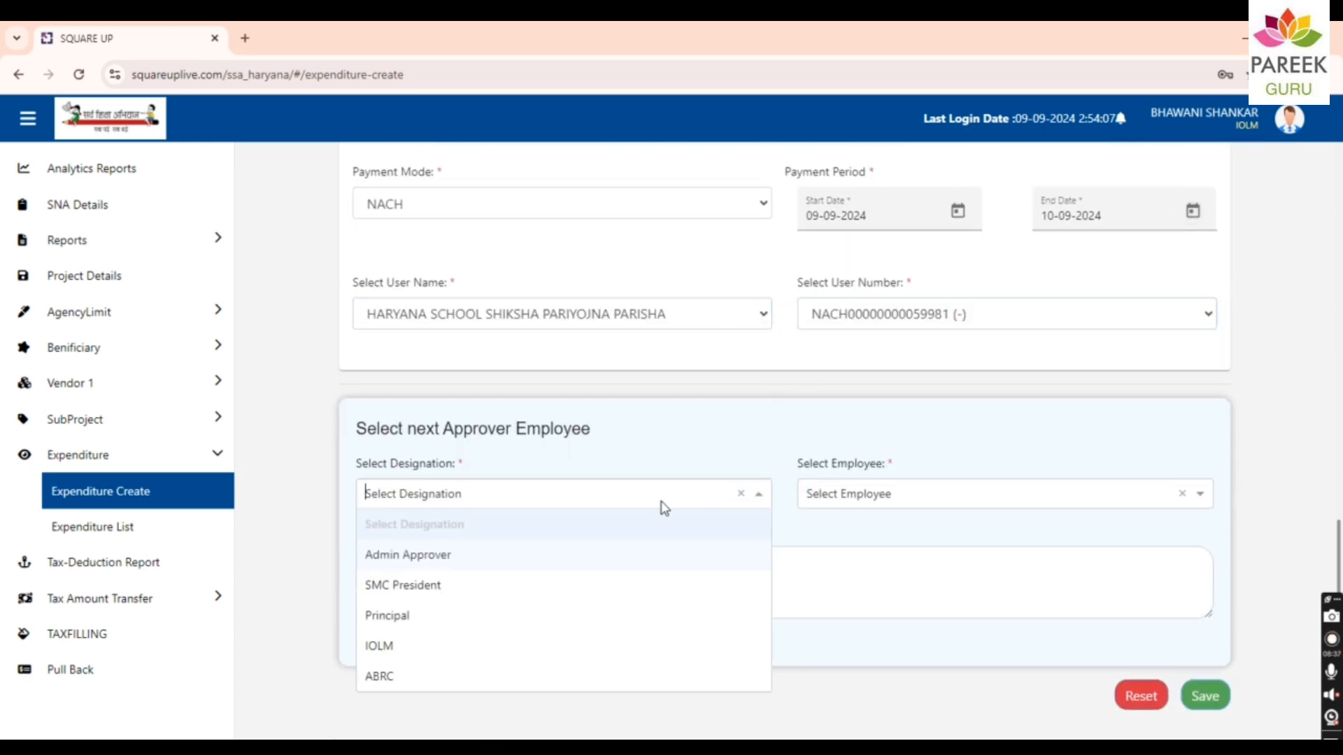
pyautogui.click(570, 594)
pyautogui.click(943, 505)
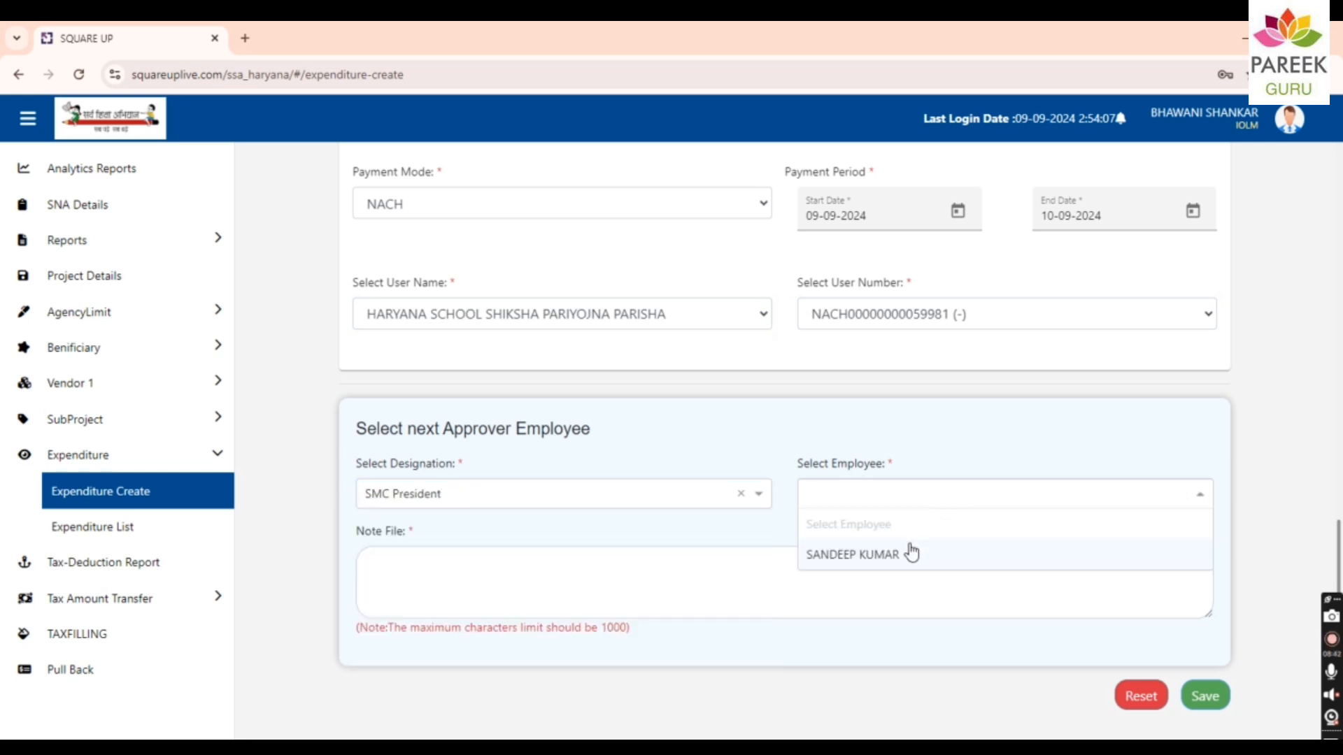
pyautogui.click(910, 554)
pyautogui.click(911, 569)
pyautogui.write('ap')
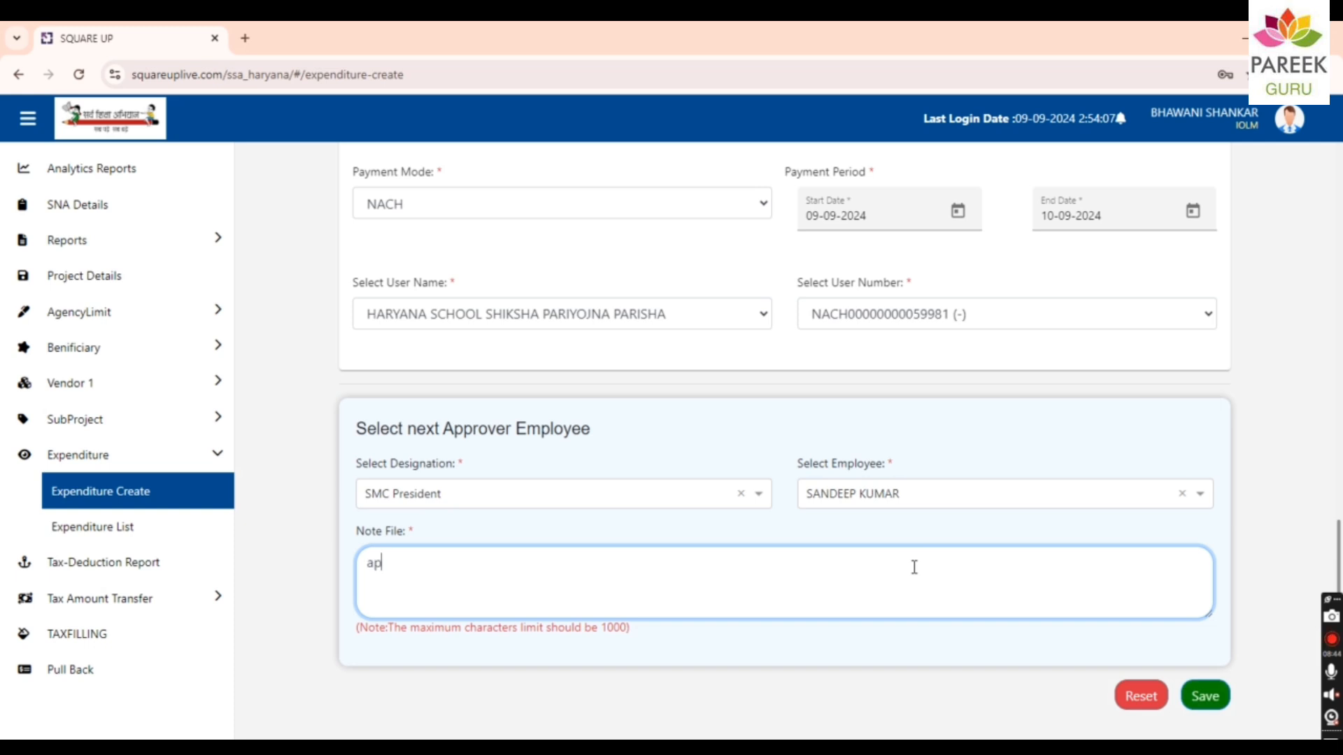
pyautogui.write('prove')
pyautogui.click(1210, 696)
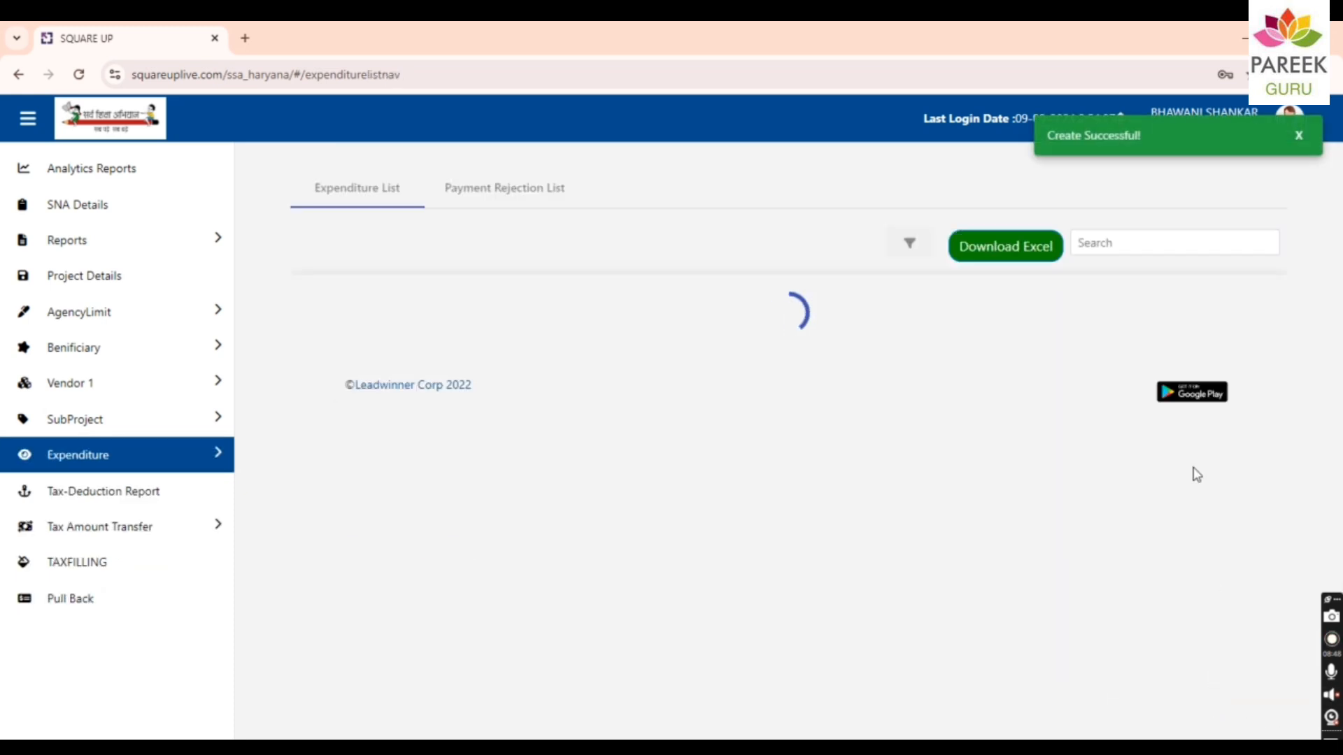
# - Dismiss the creation message and log out of the IOLM account
pyautogui.click(1300, 135)
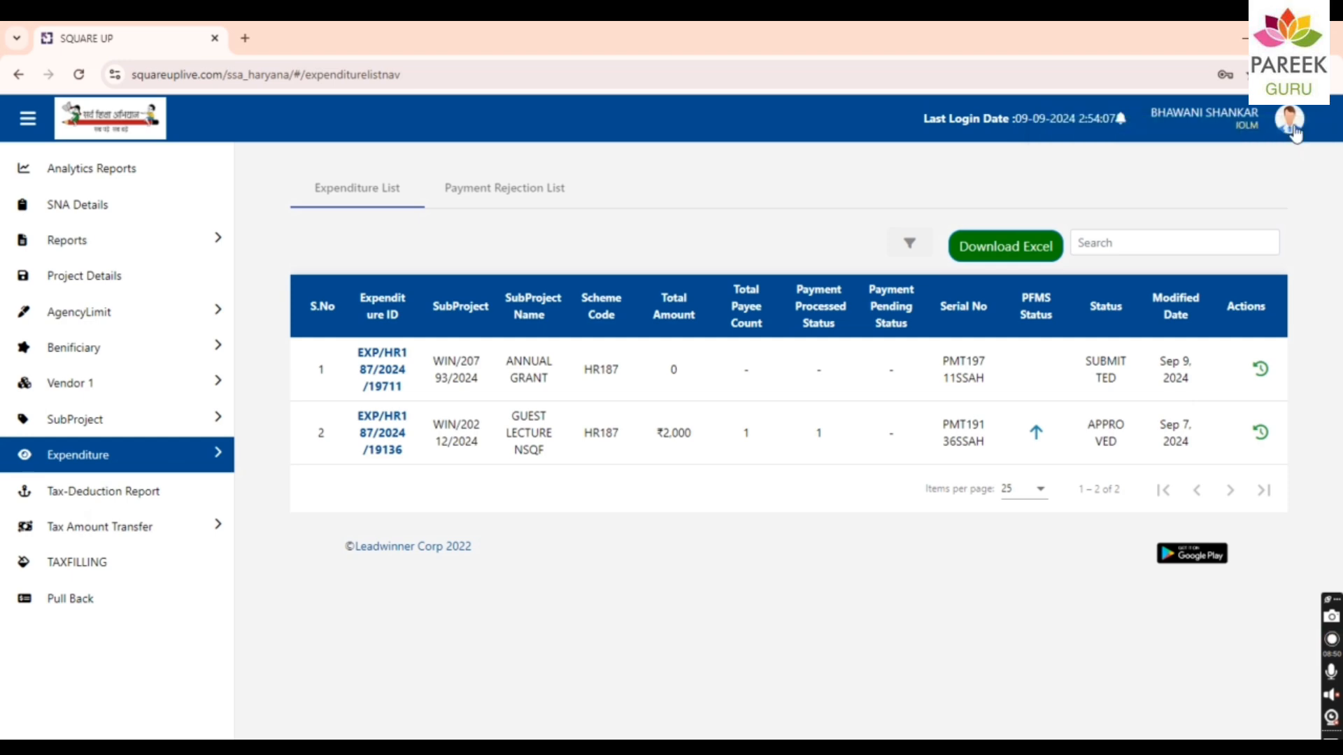
pyautogui.click(1291, 121)
pyautogui.click(1257, 223)
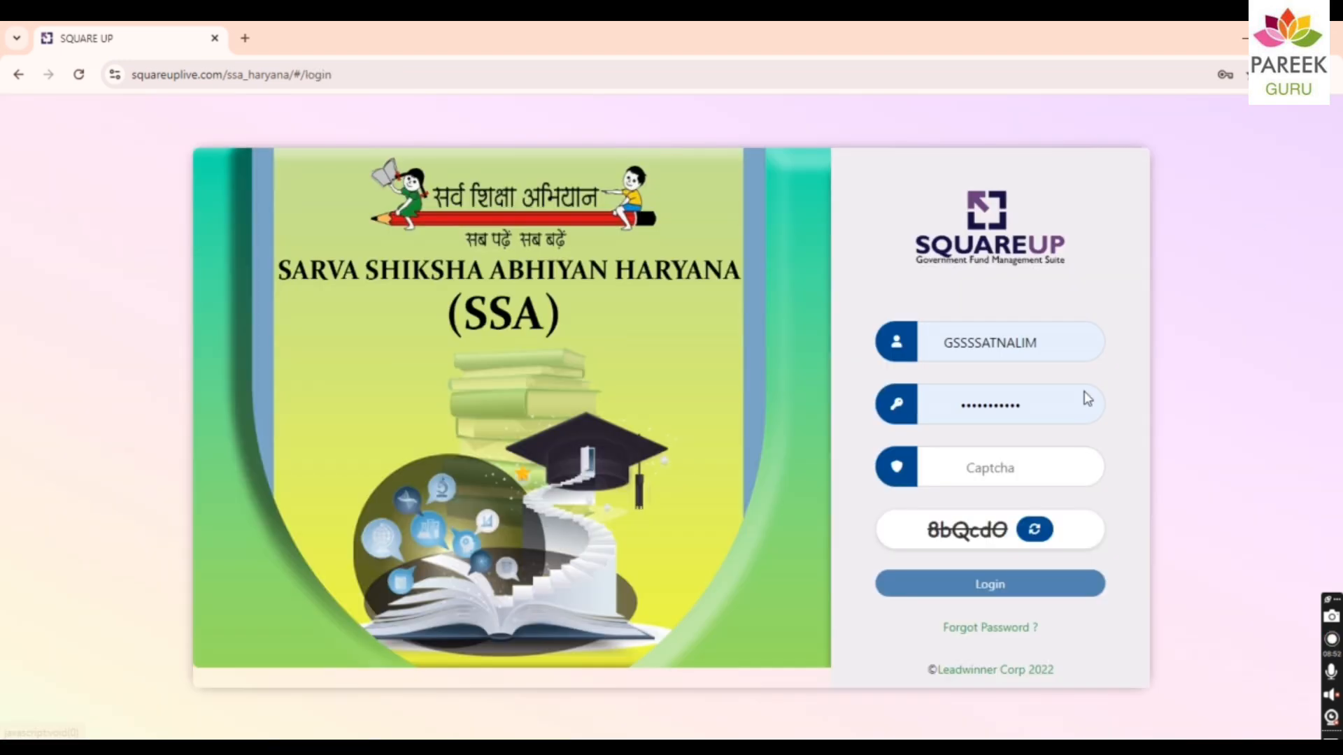
# - Sign in as the SMC President using the saved login and captcha
pyautogui.click(1050, 351)
pyautogui.click(1183, 568)
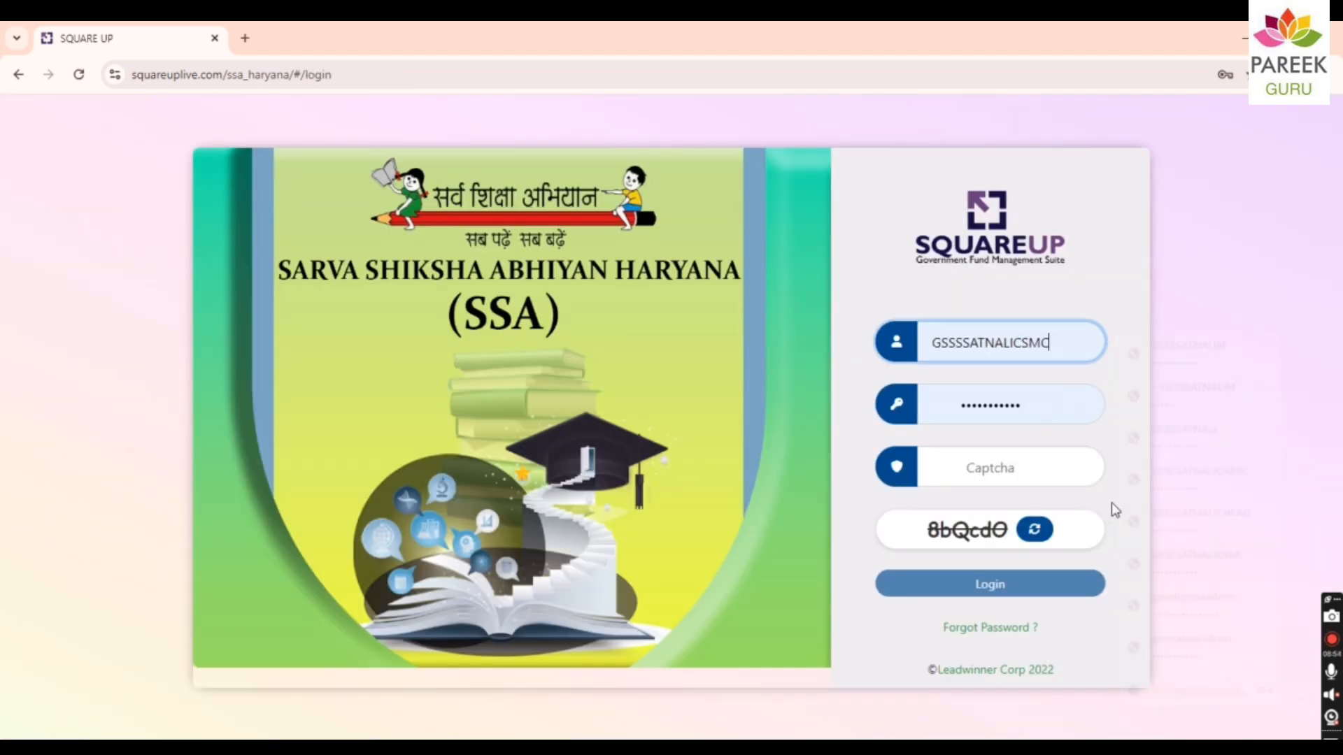
pyautogui.click(1038, 471)
pyautogui.write('8')
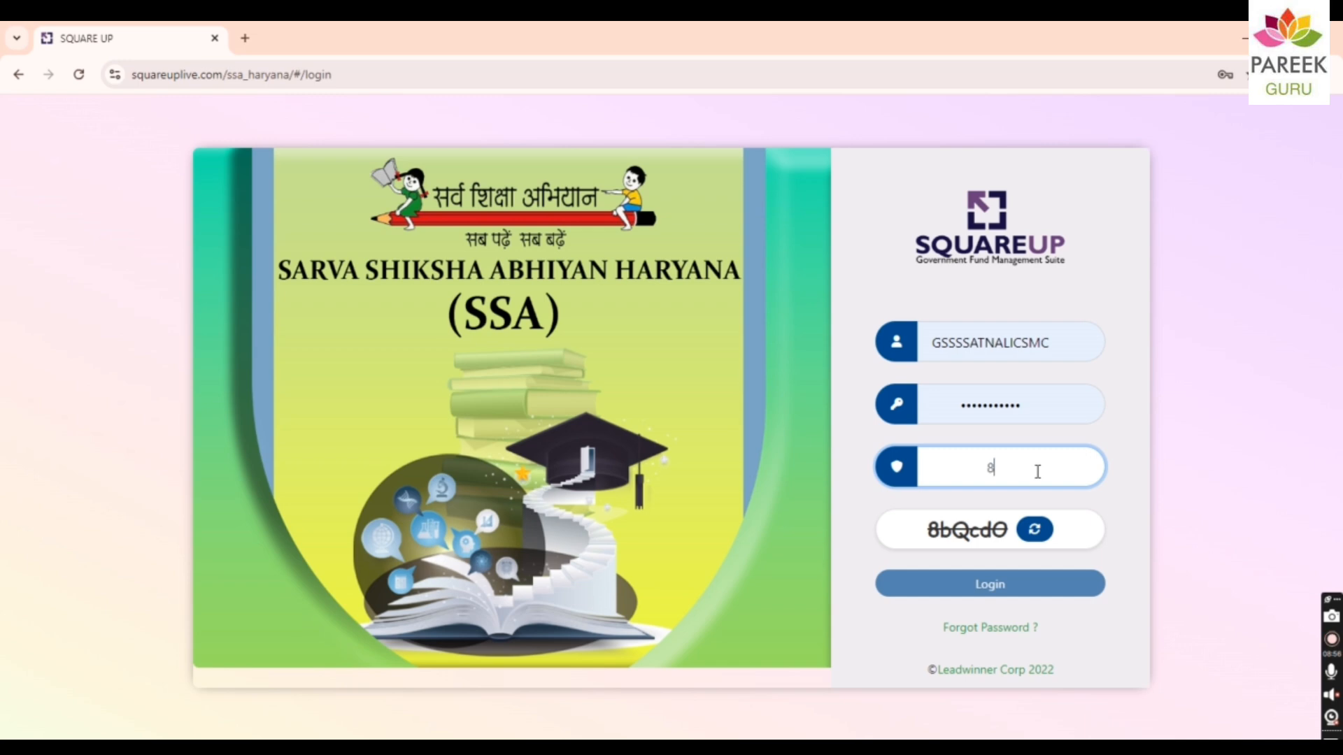
pyautogui.write('bQcdO')
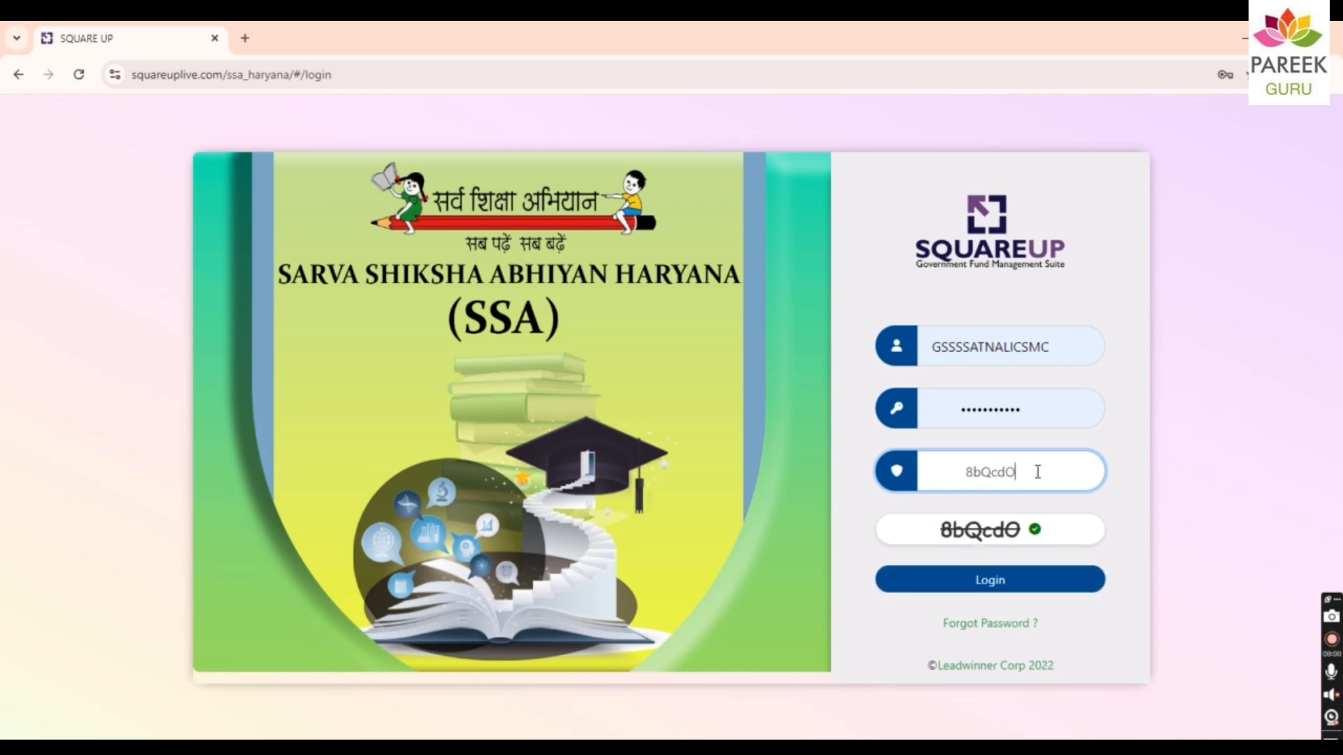
pyautogui.click(1027, 581)
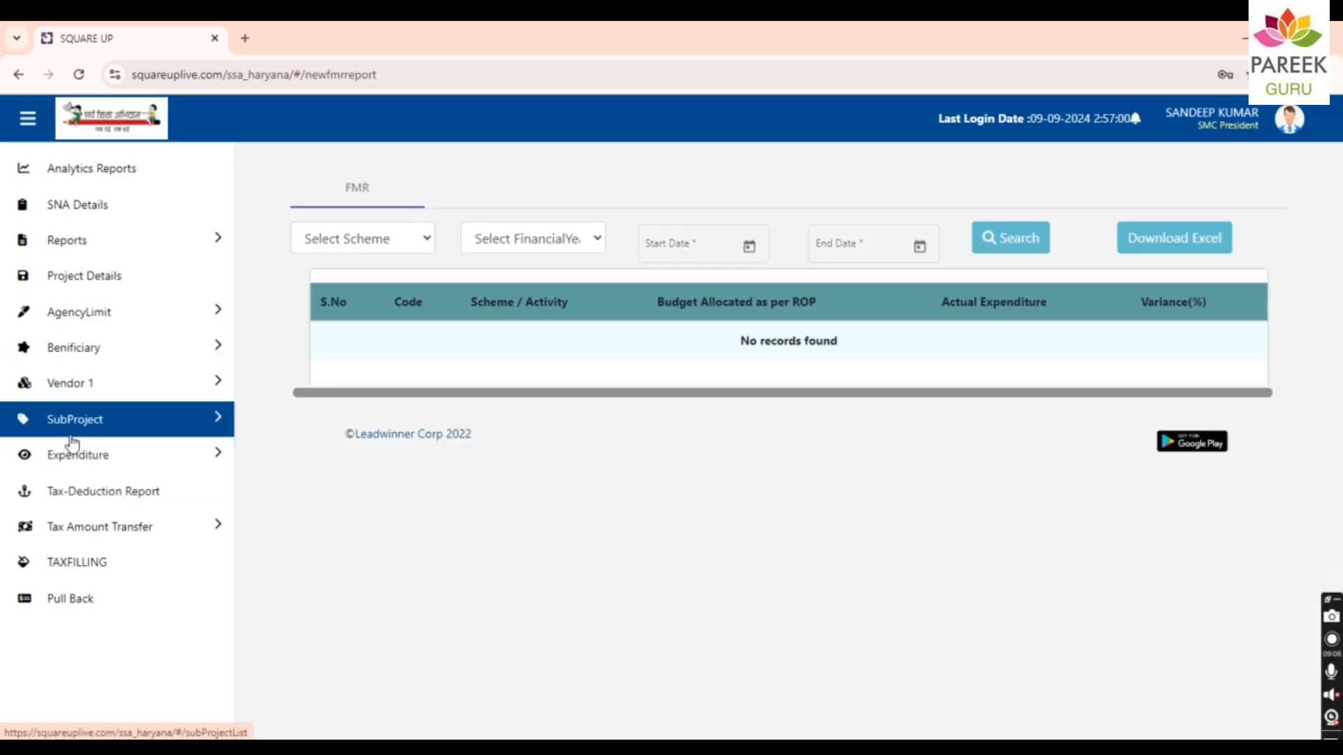
# - Open the ANNUAL GRANT expenditure, choose Approve & Forward, and verify the OTP
pyautogui.click(60, 455)
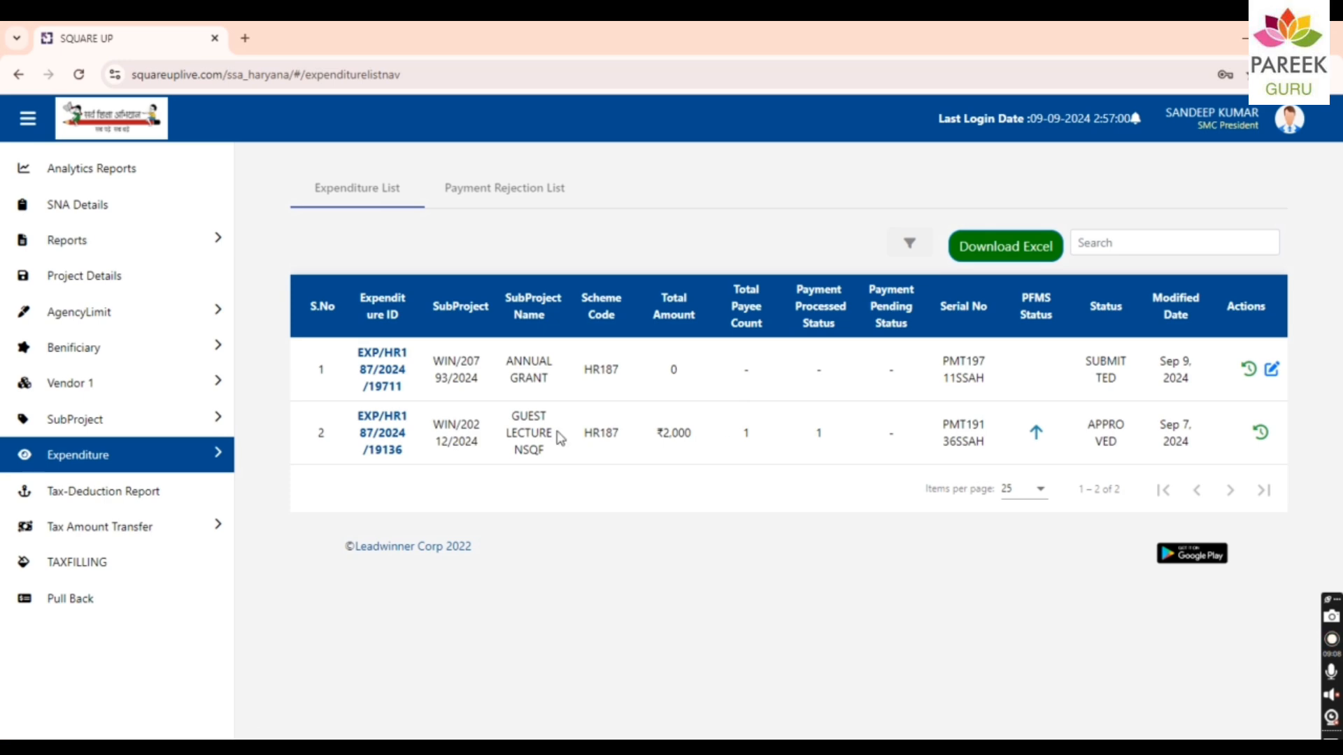
pyautogui.click(395, 380)
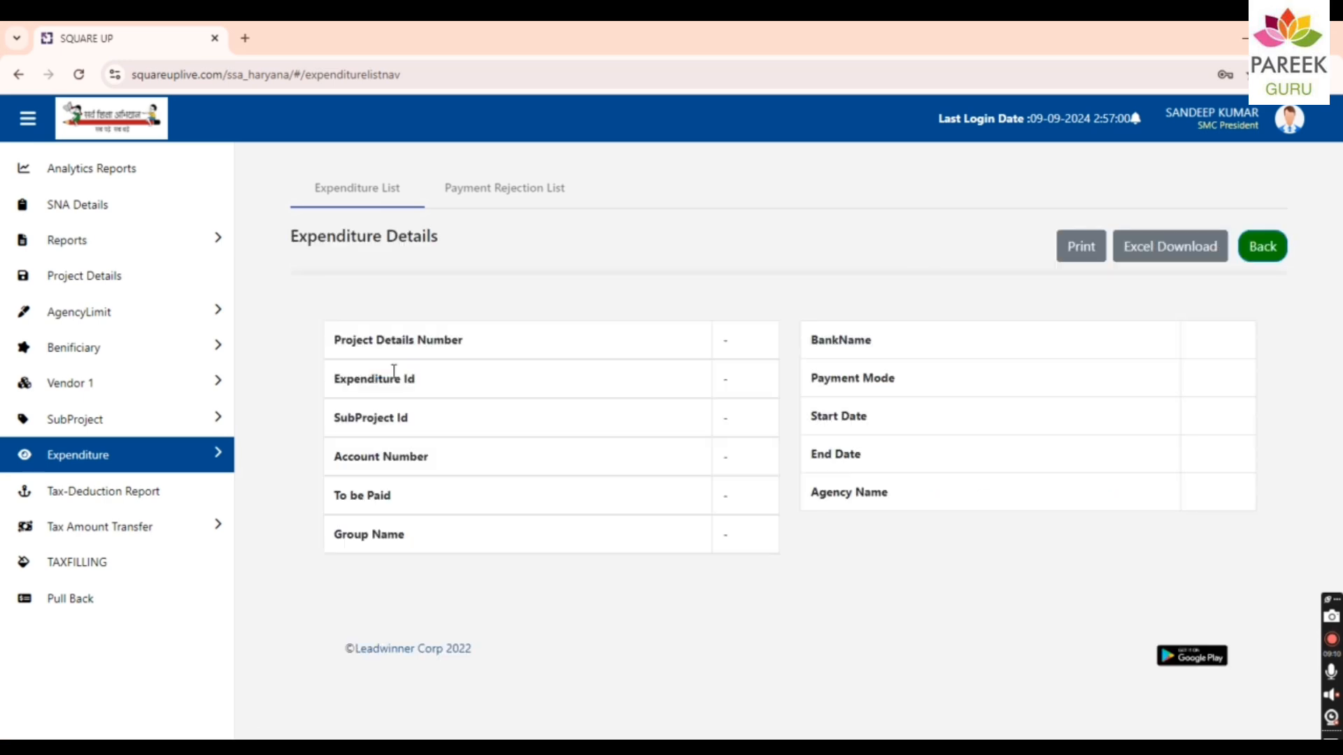
pyautogui.scroll(-8, 728, 515)
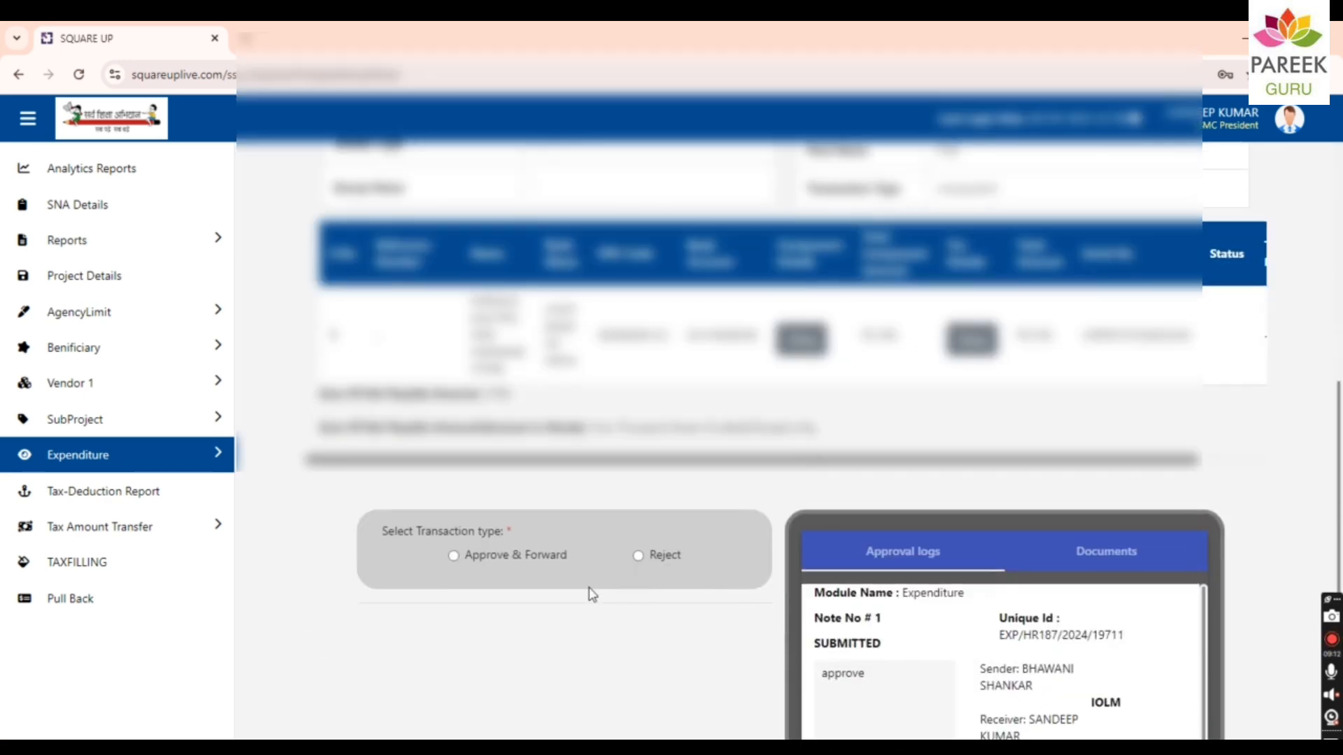
pyautogui.click(450, 556)
pyautogui.scroll(-5, 490, 538)
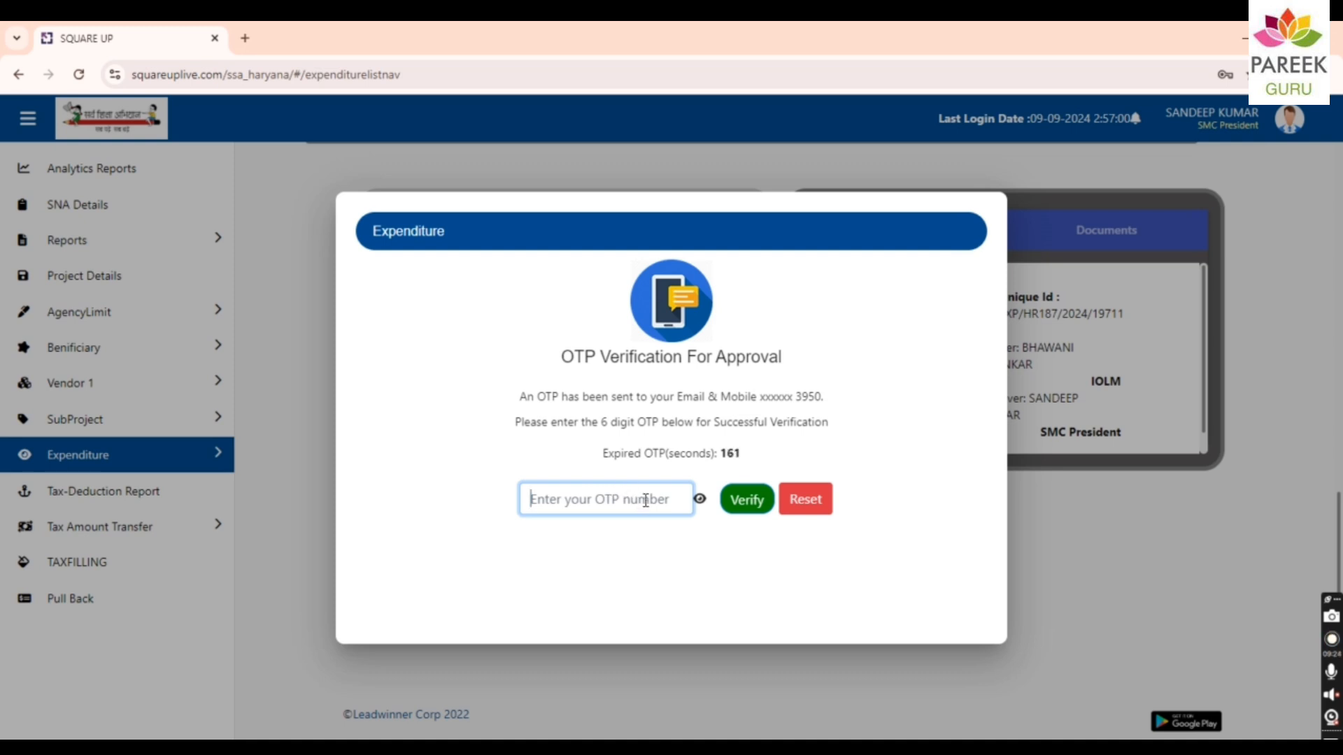
pyautogui.write('••')
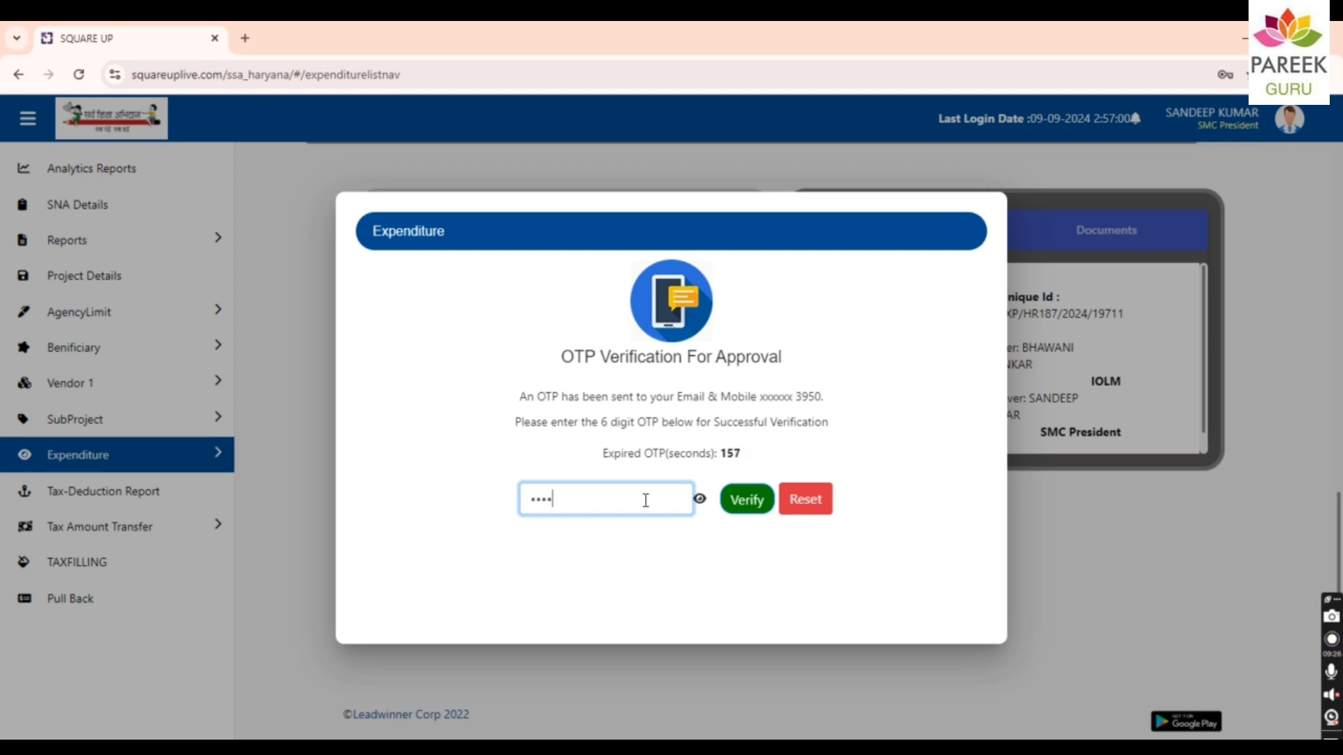
pyautogui.click(746, 500)
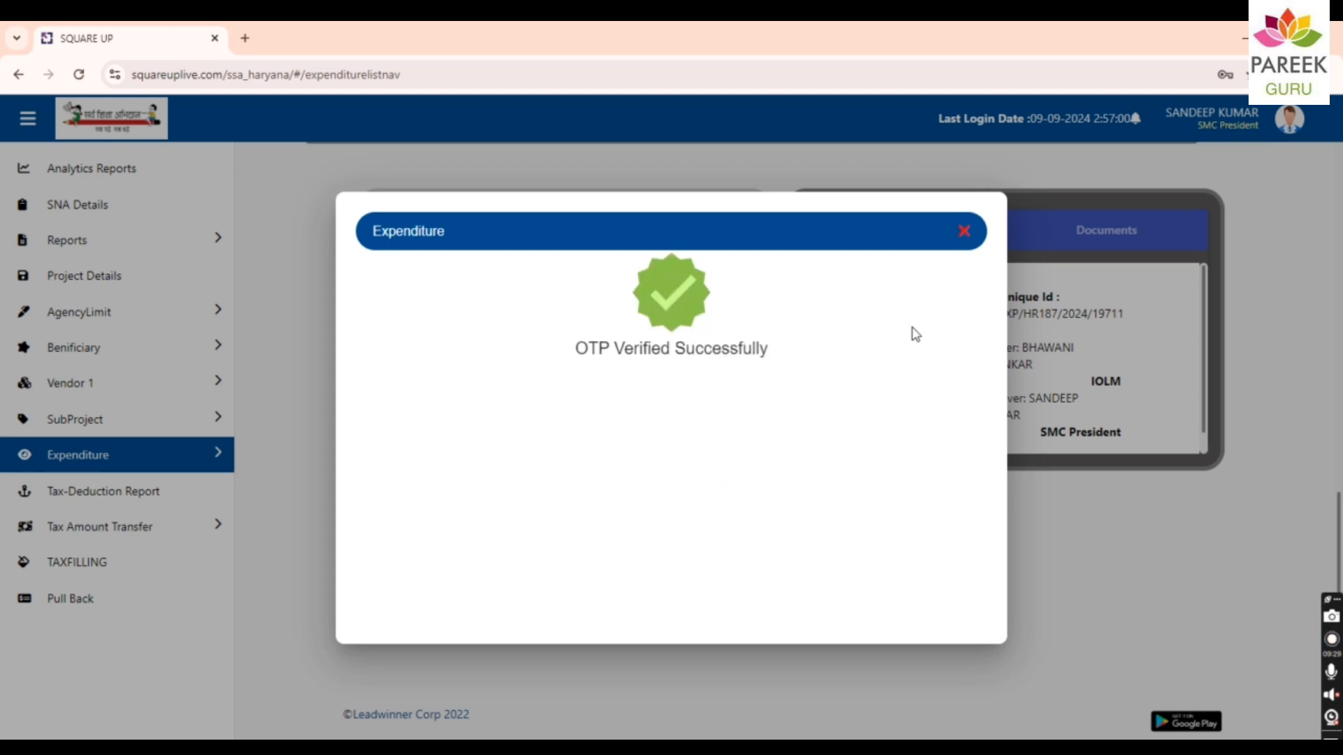
pyautogui.click(964, 231)
# - Forward the expenditure to the ABRC employee and confirm
pyautogui.click(661, 469)
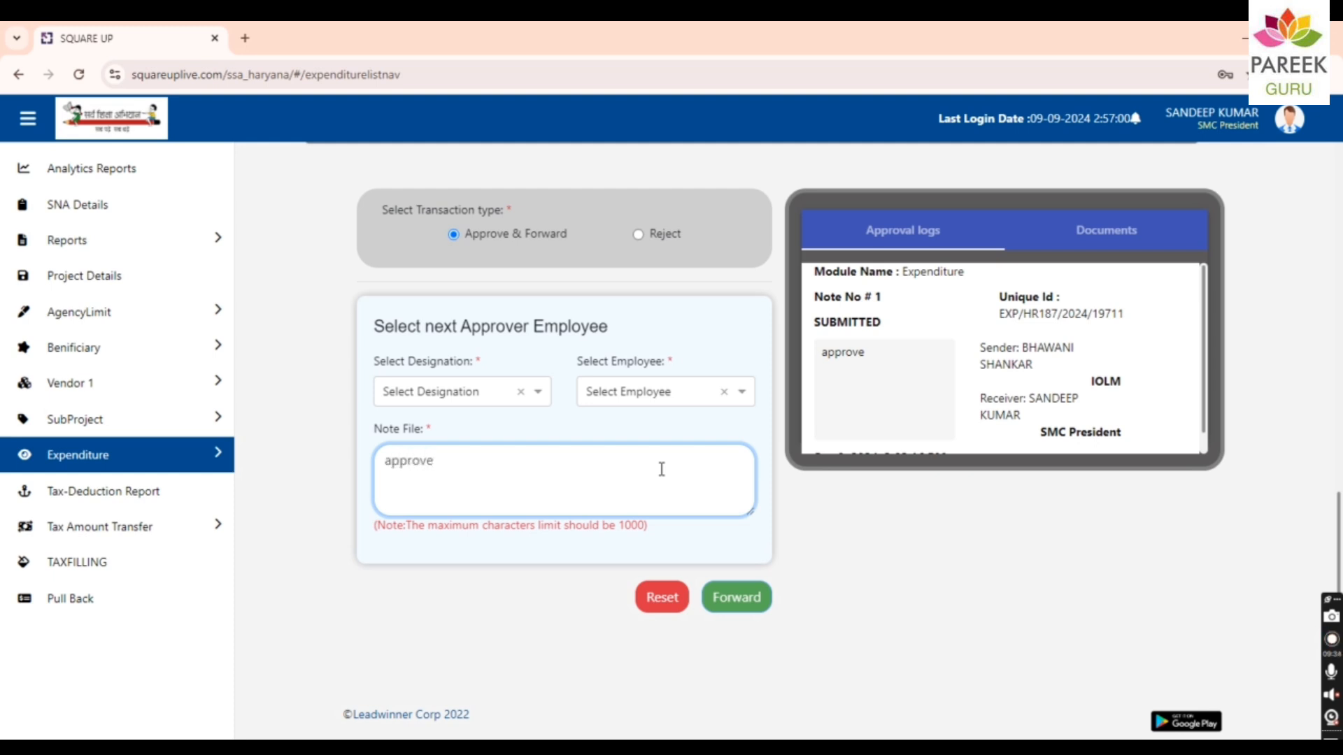
pyautogui.click(510, 389)
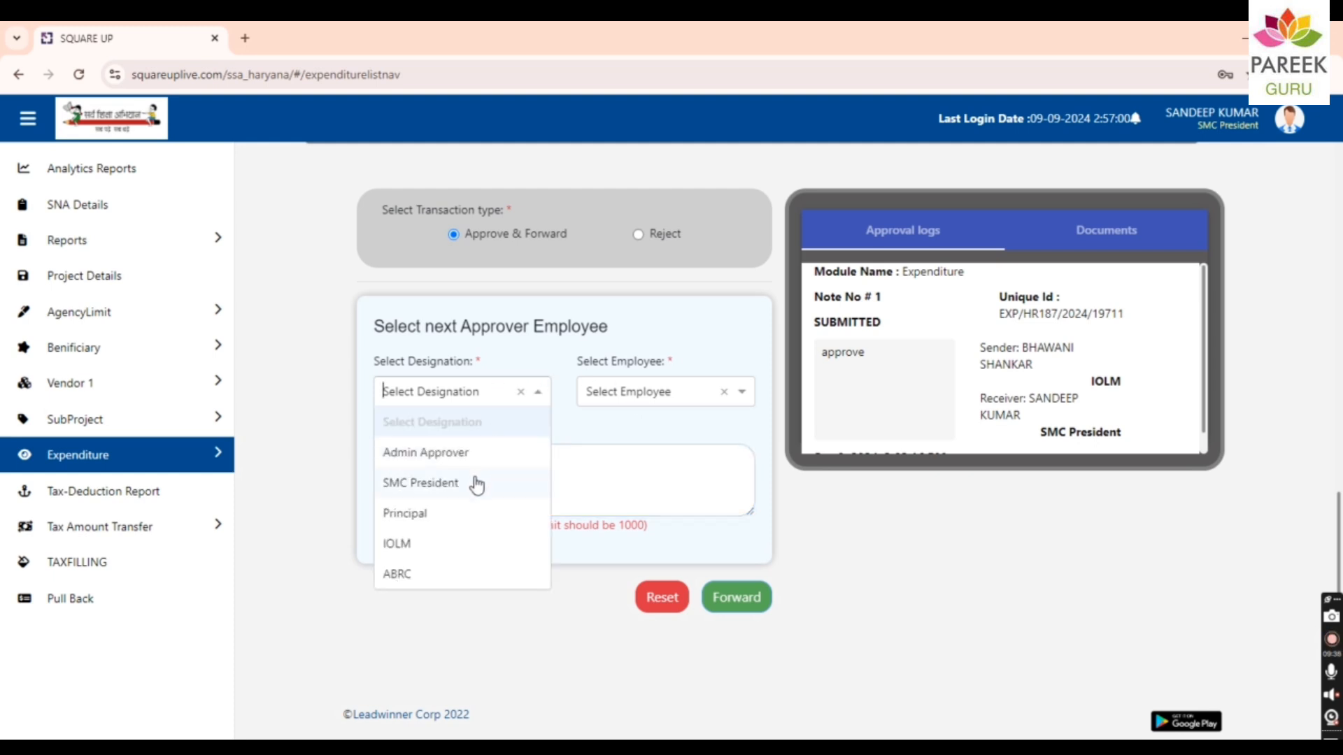
pyautogui.click(443, 574)
pyautogui.click(629, 399)
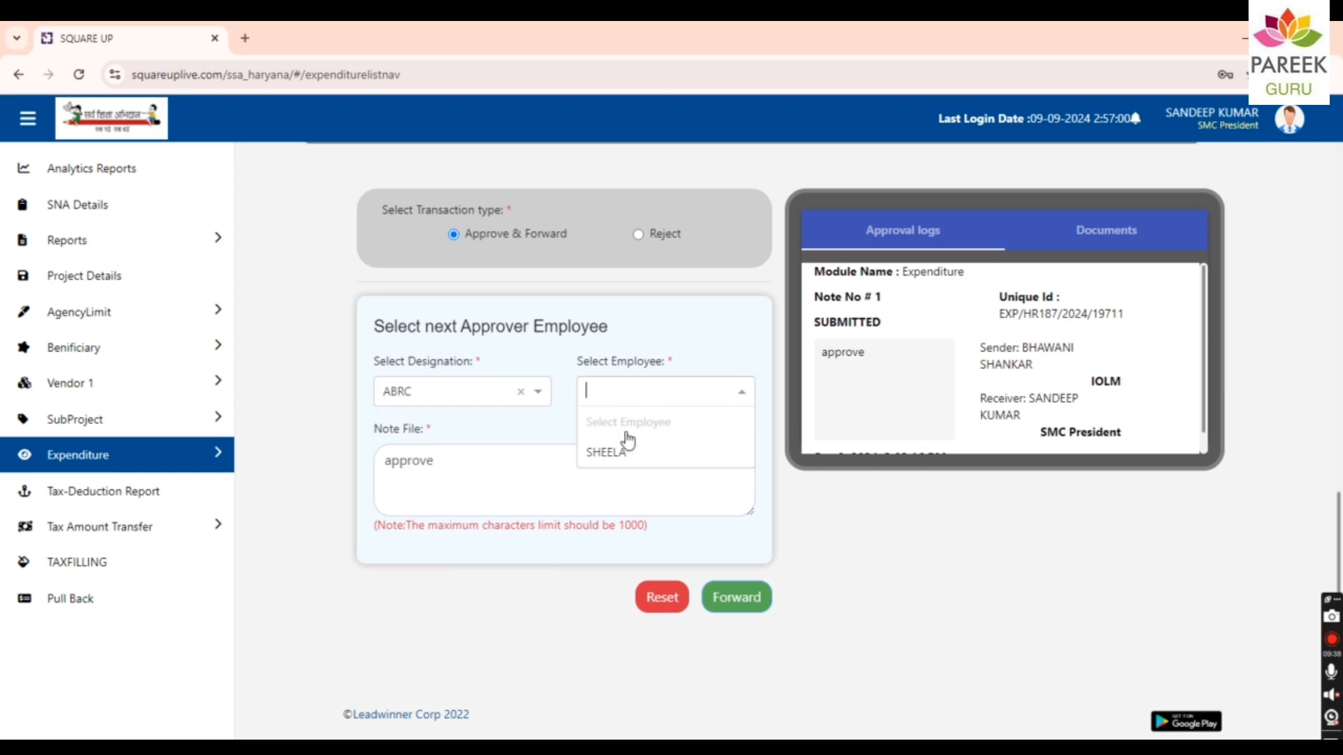
pyautogui.click(623, 451)
pyautogui.click(725, 599)
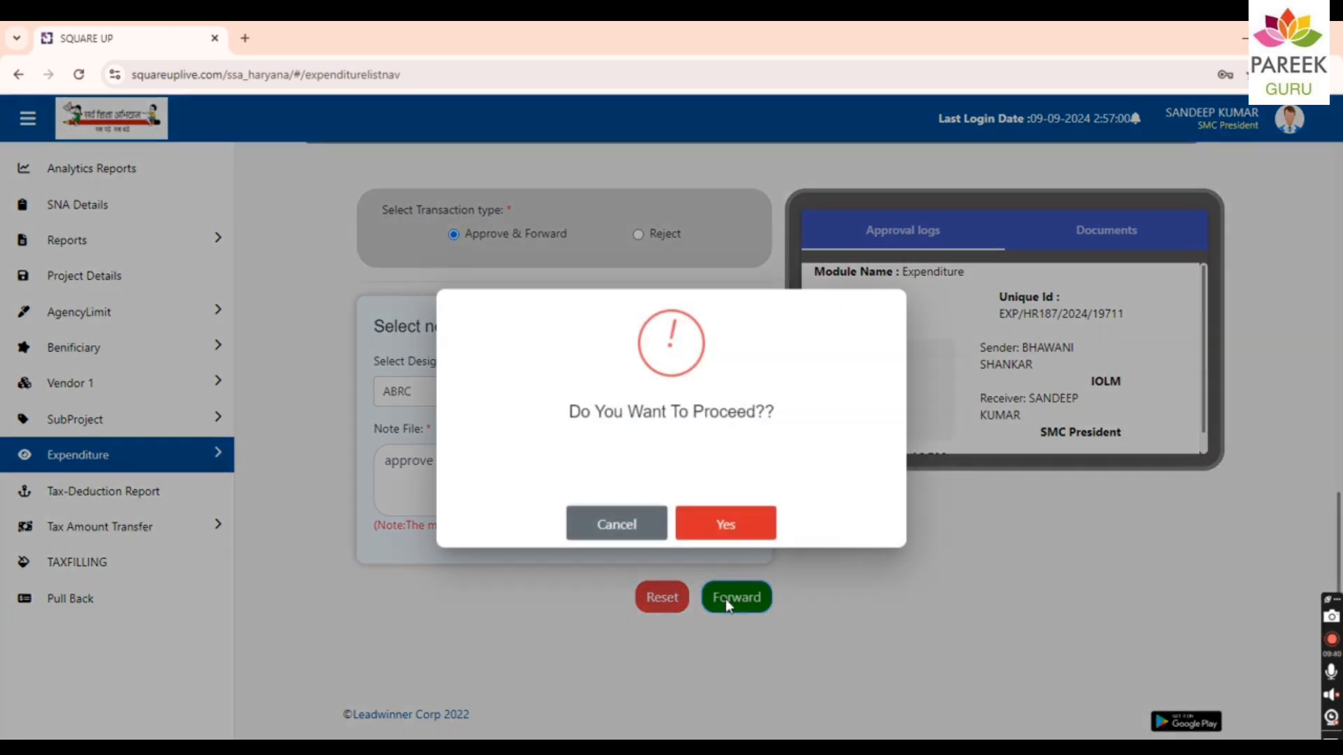
pyautogui.click(727, 525)
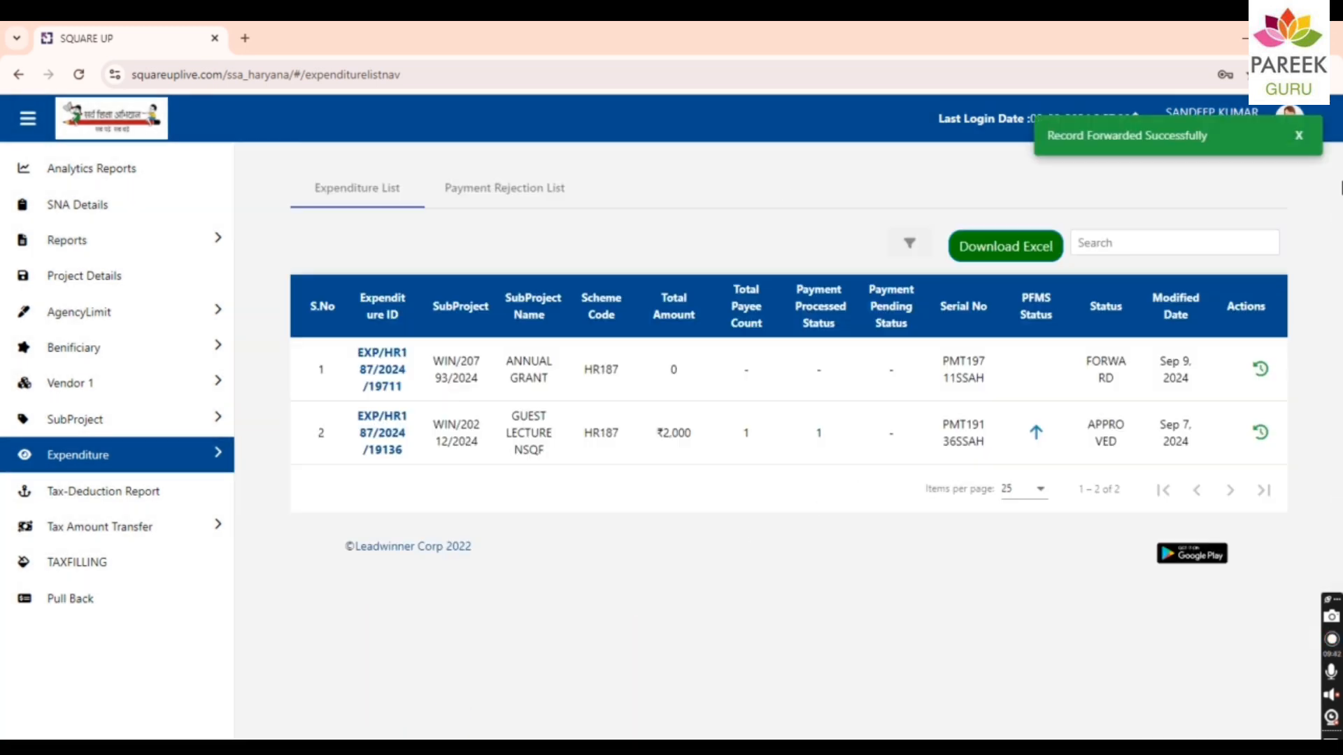
# - Dismiss the success message and log out of the SMC President account
pyautogui.click(1299, 135)
pyautogui.click(1289, 119)
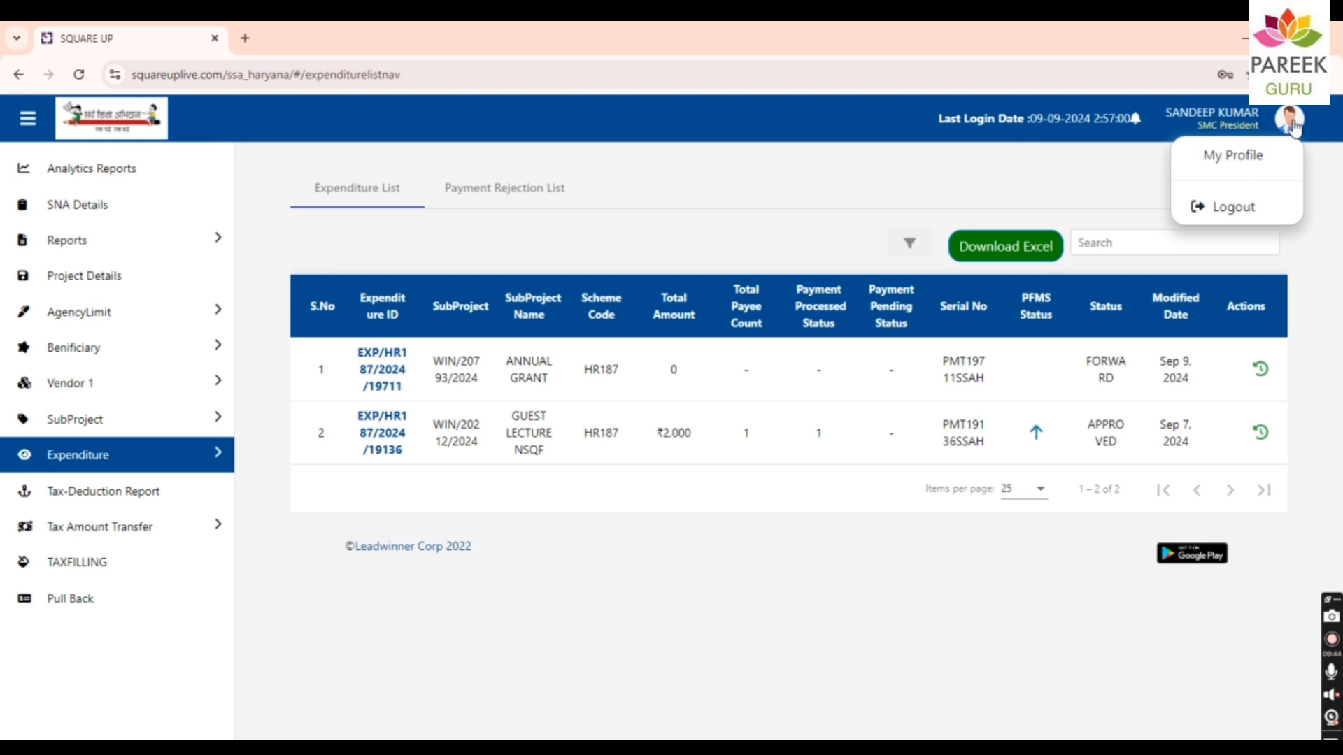
pyautogui.click(1249, 207)
# - Sign in as the ABRC using the saved login and captcha
pyautogui.click(1039, 341)
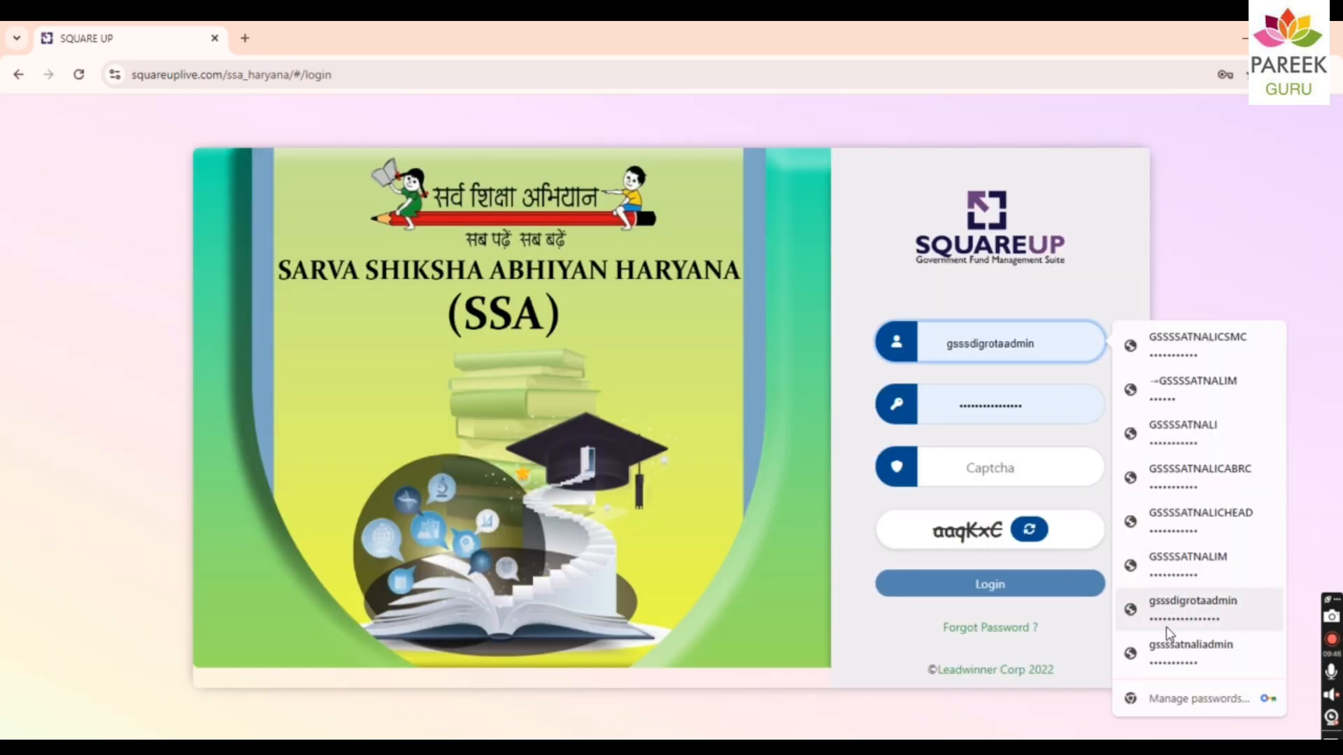
pyautogui.click(1203, 479)
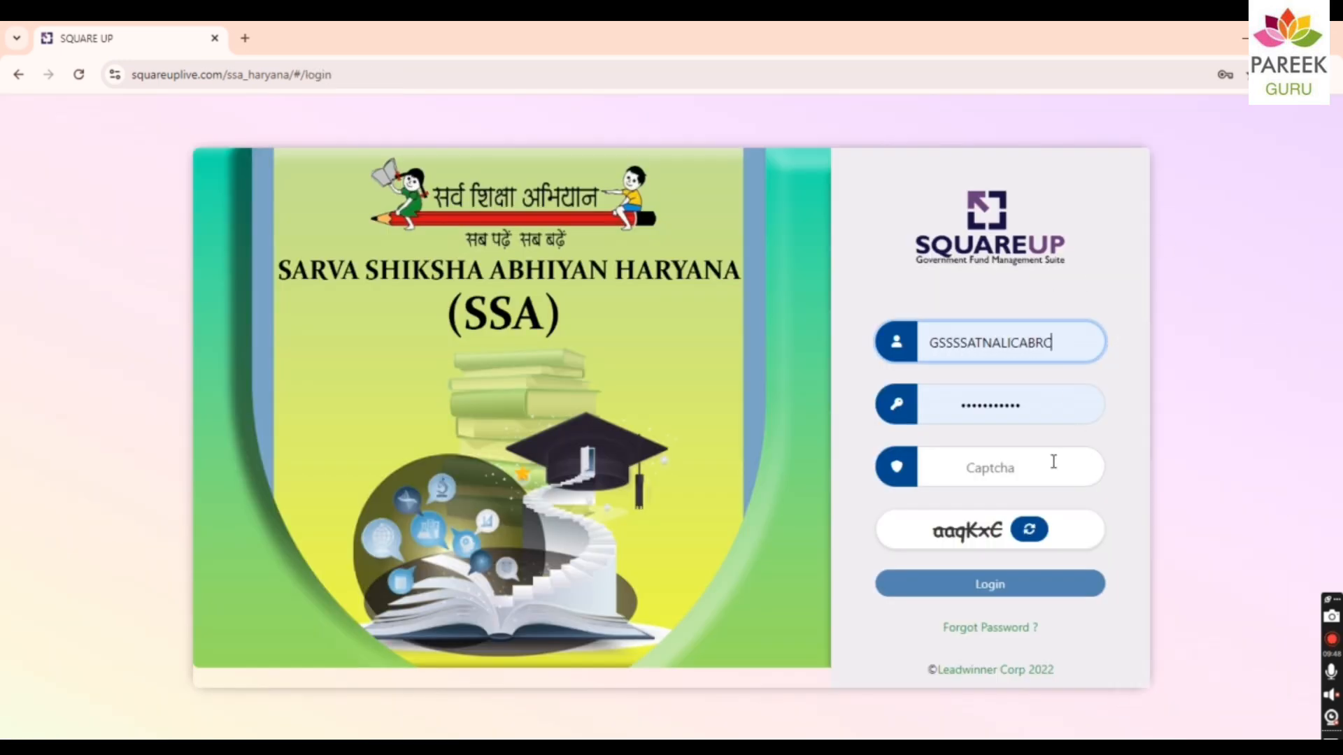
pyautogui.click(1045, 470)
pyautogui.write('aa')
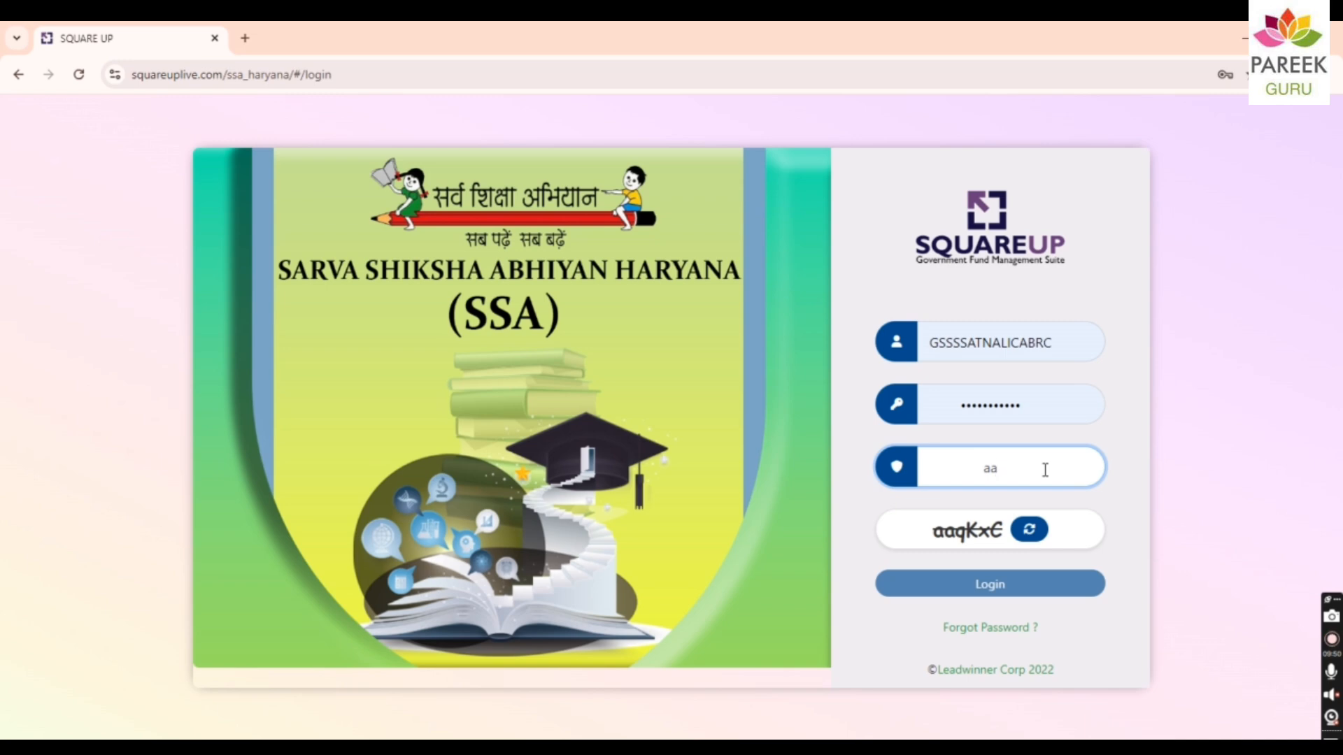
pyautogui.write('qKxC')
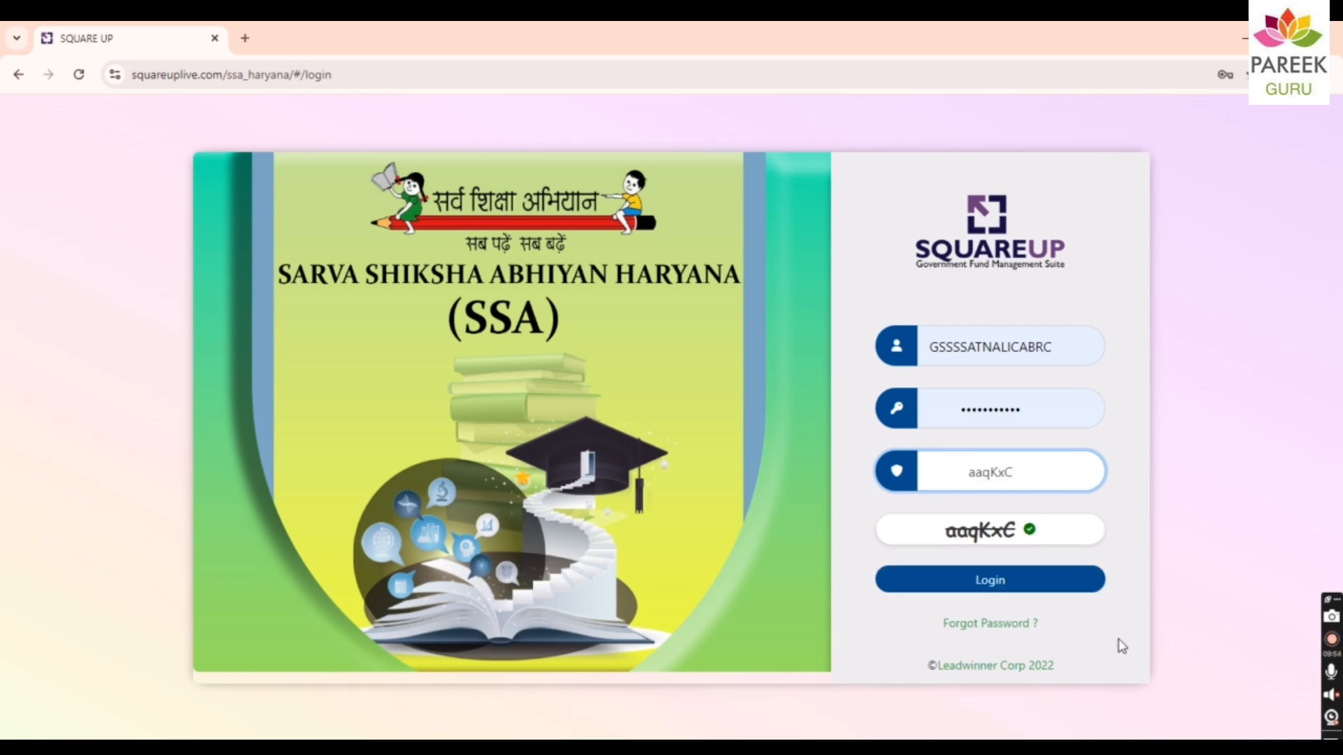
pyautogui.click(1068, 594)
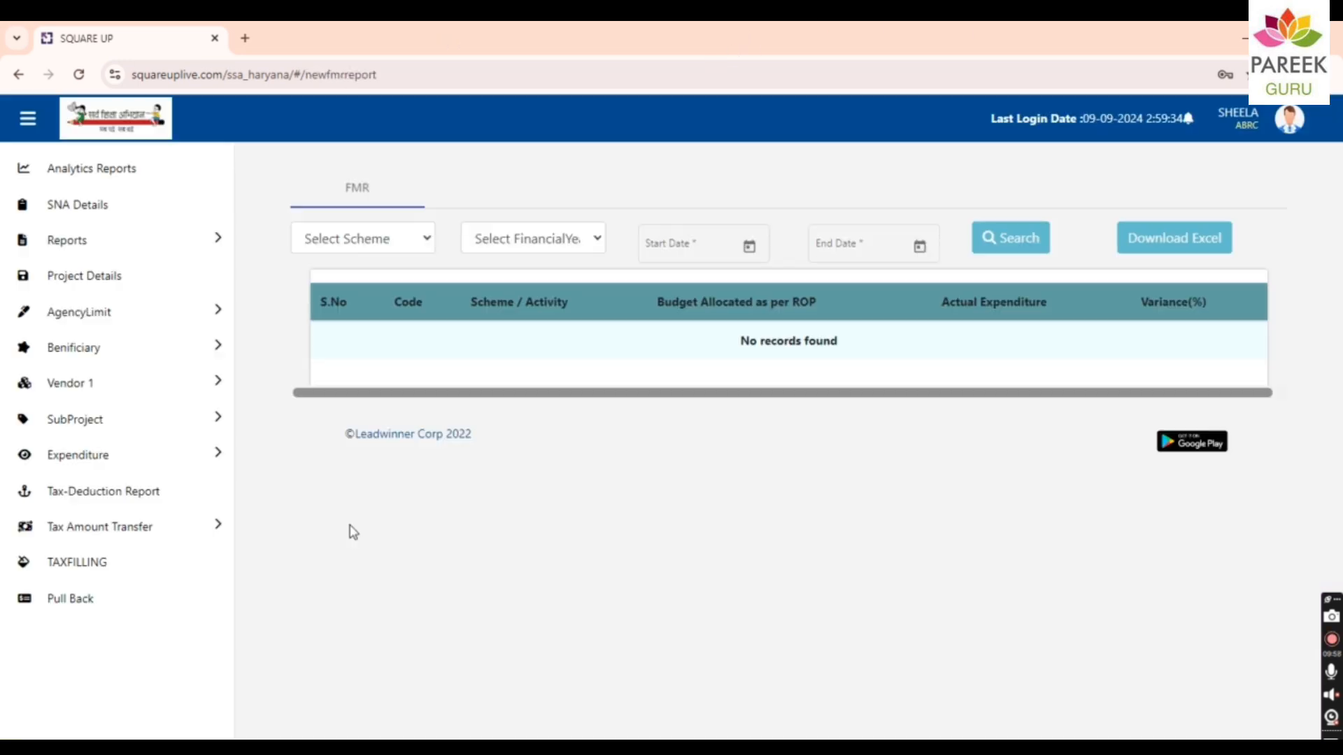
# - Open the ANNUAL GRANT expenditure, choose Approve & Forward, and verify the one-time code
pyautogui.click(97, 463)
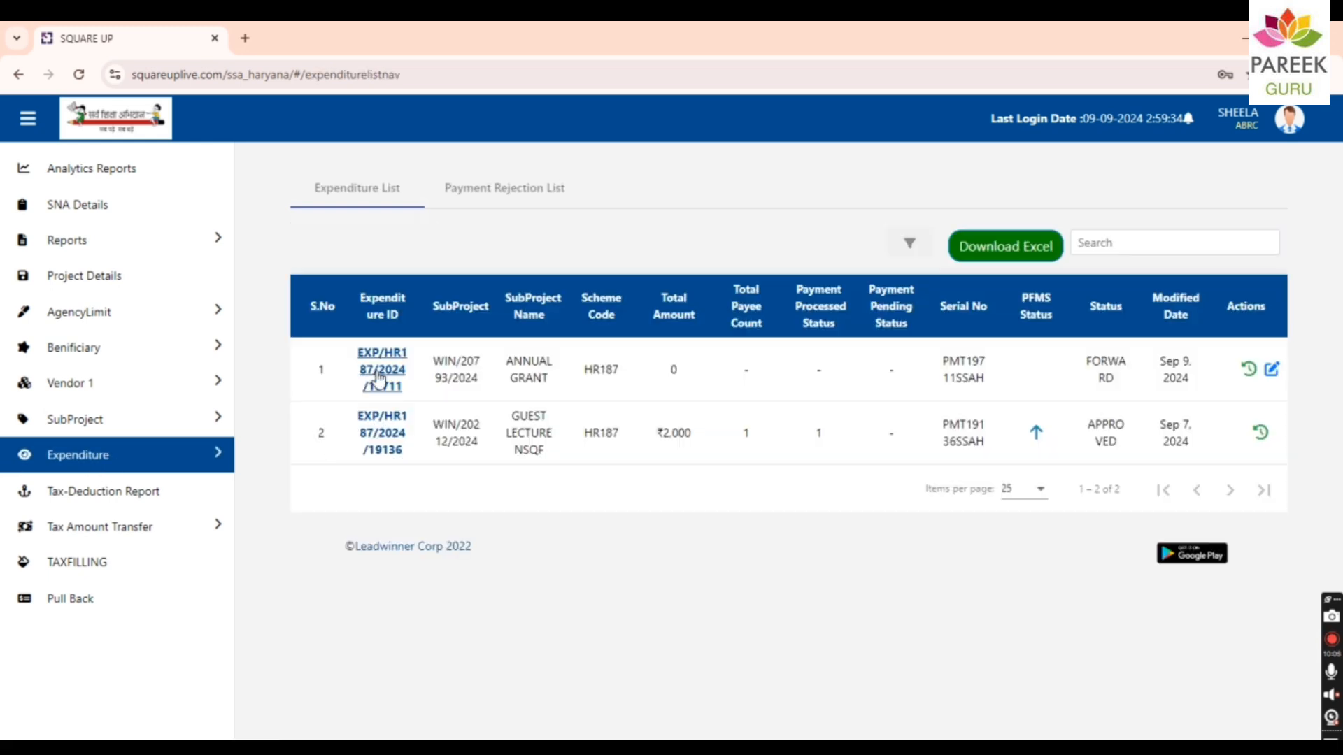
pyautogui.click(379, 378)
pyautogui.scroll(-8, 532, 504)
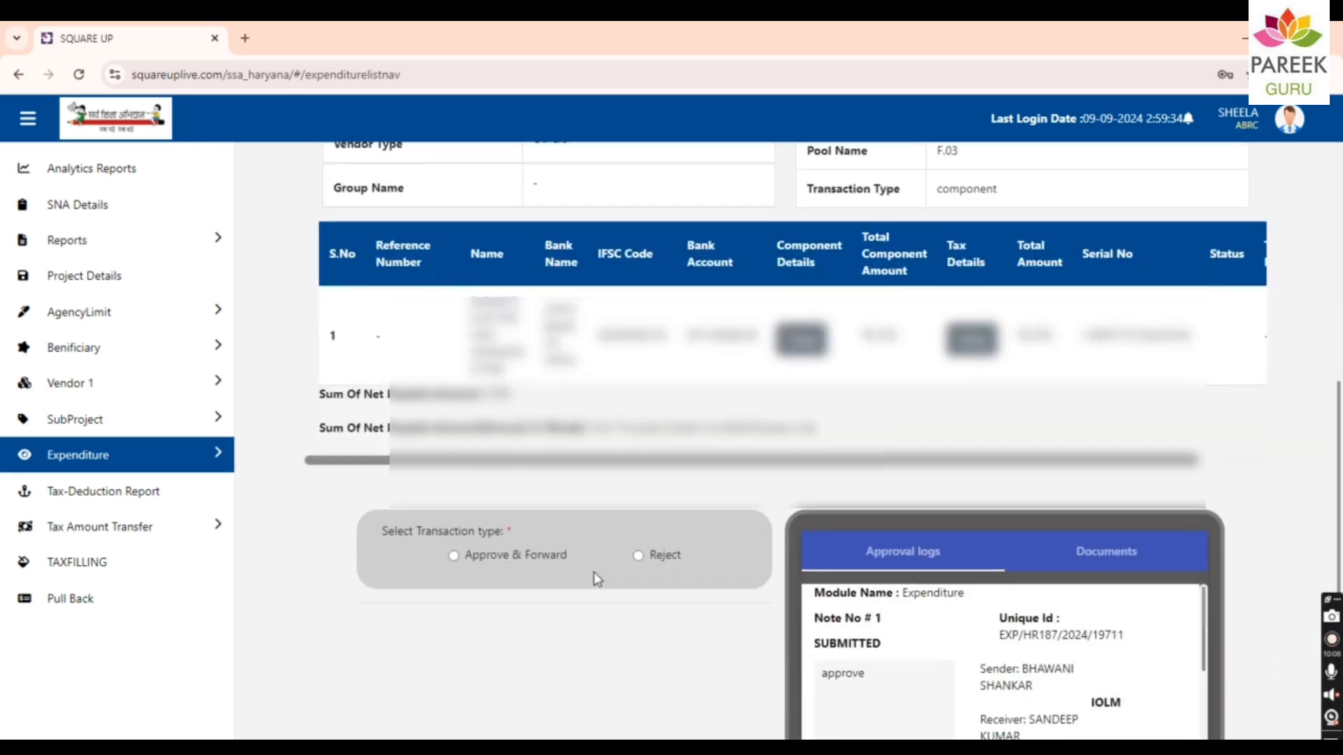
pyautogui.click(454, 556)
pyautogui.scroll(-3, 510, 534)
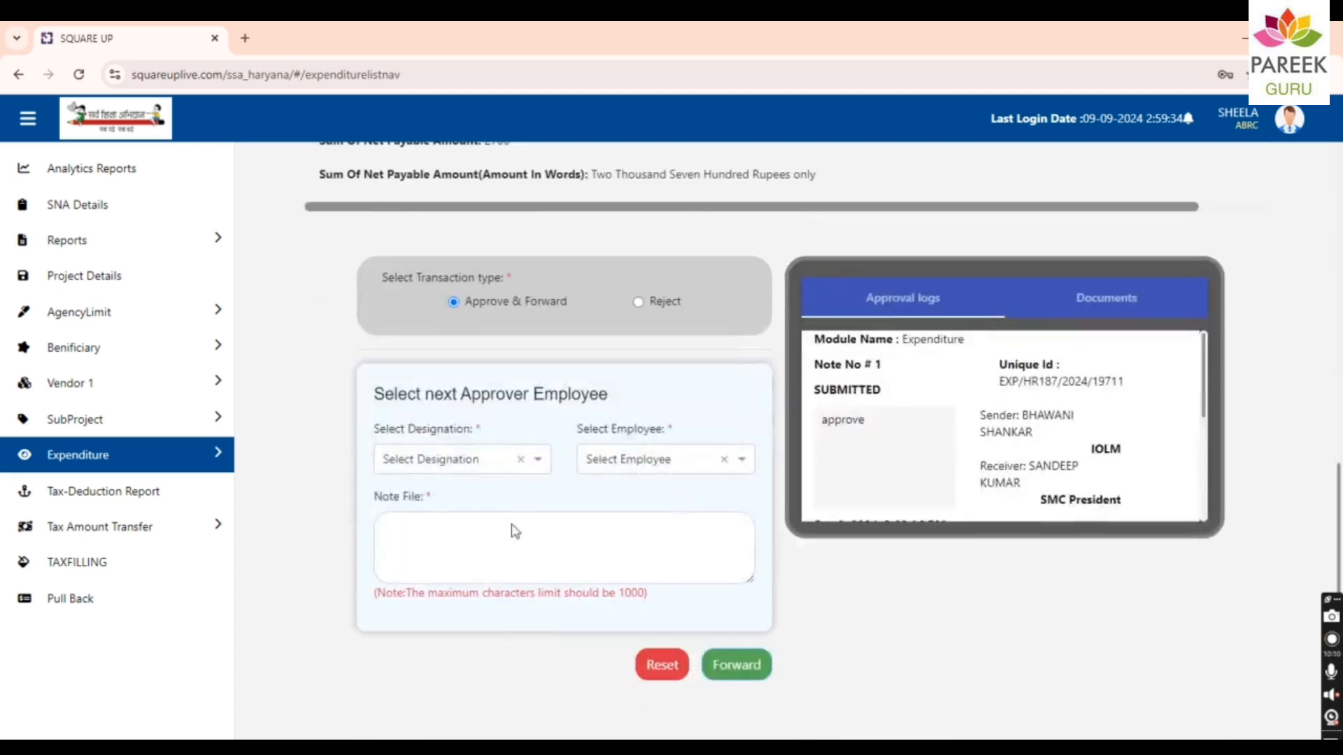
pyautogui.click(596, 507)
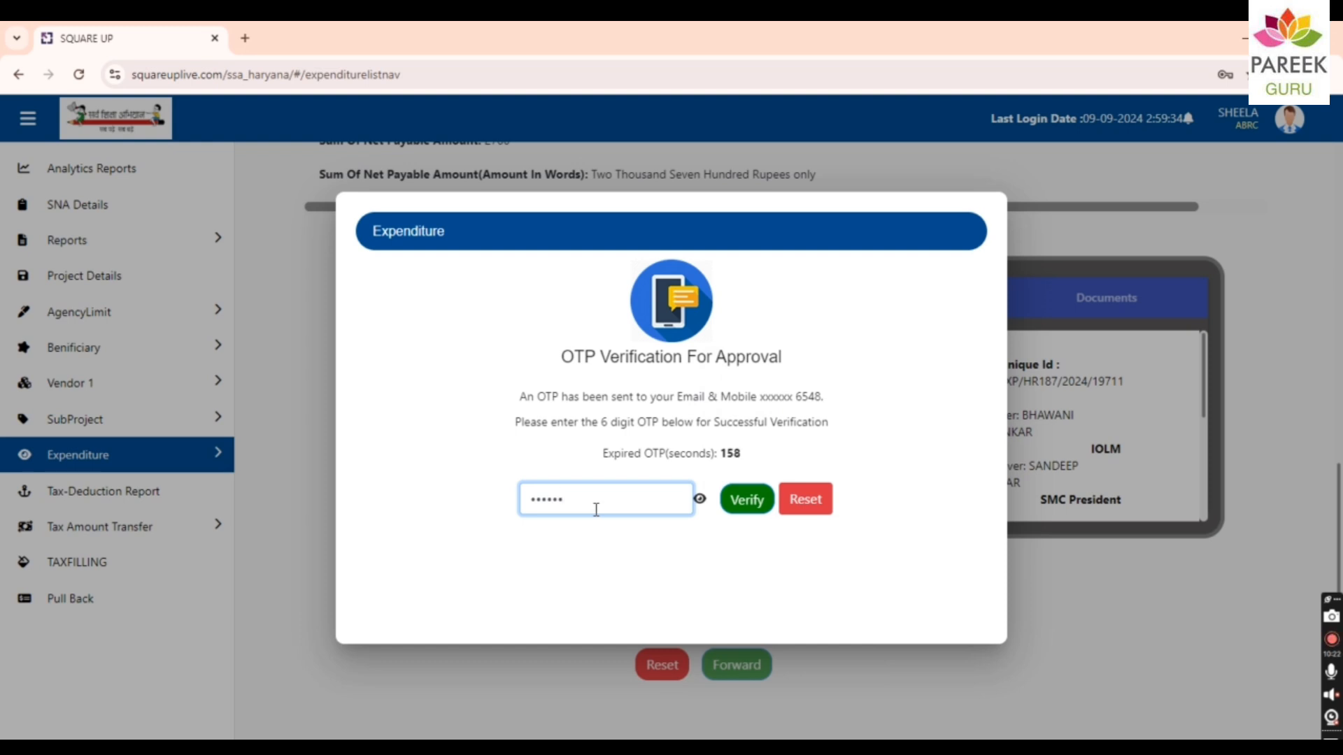
pyautogui.click(728, 502)
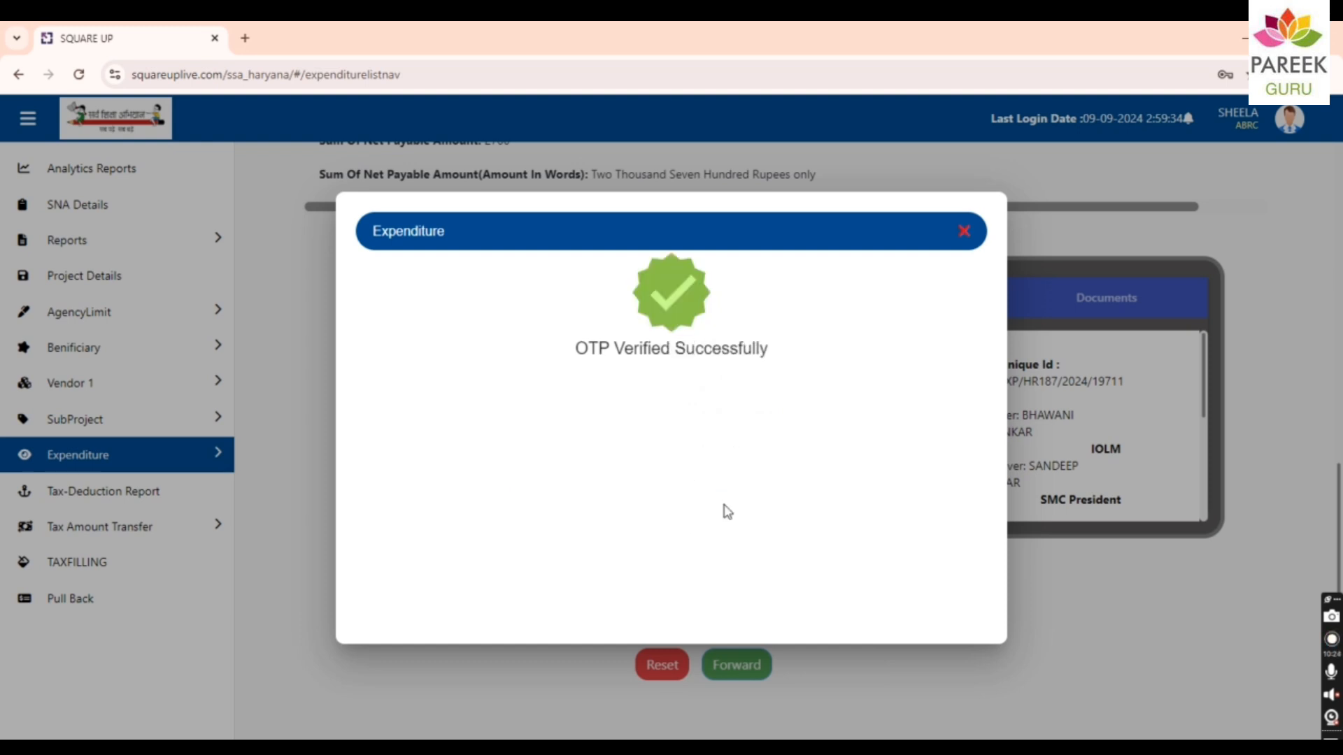
pyautogui.click(966, 233)
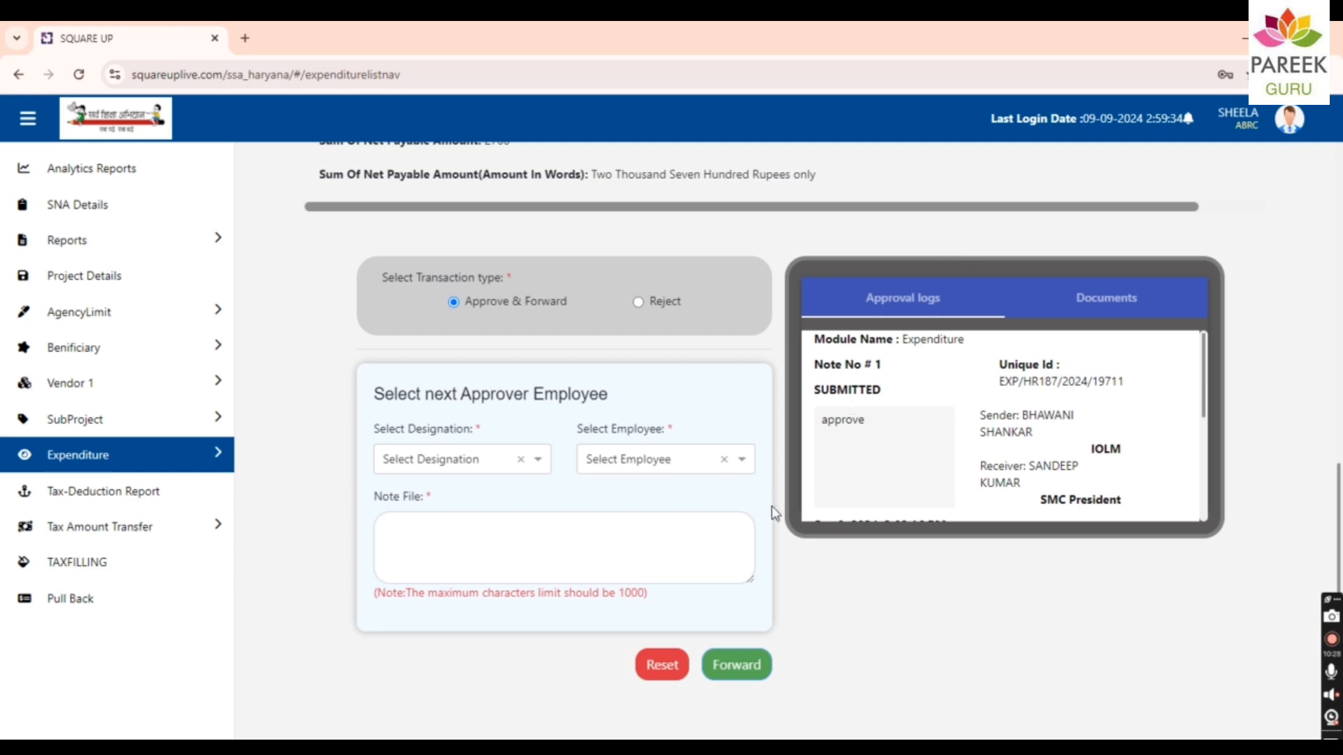
# - Forward the expenditure to the Principal's employee with note 'approve' and confirm
pyautogui.click(517, 470)
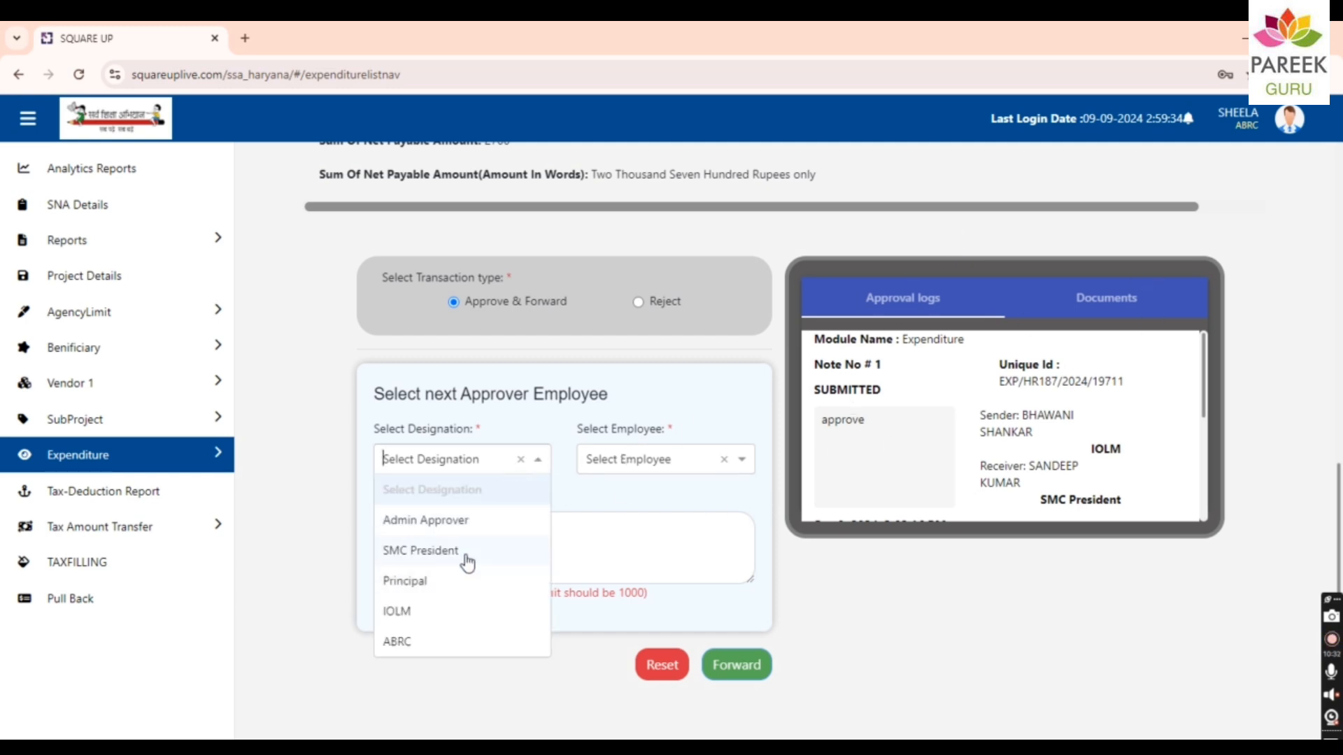
pyautogui.click(451, 582)
pyautogui.click(619, 459)
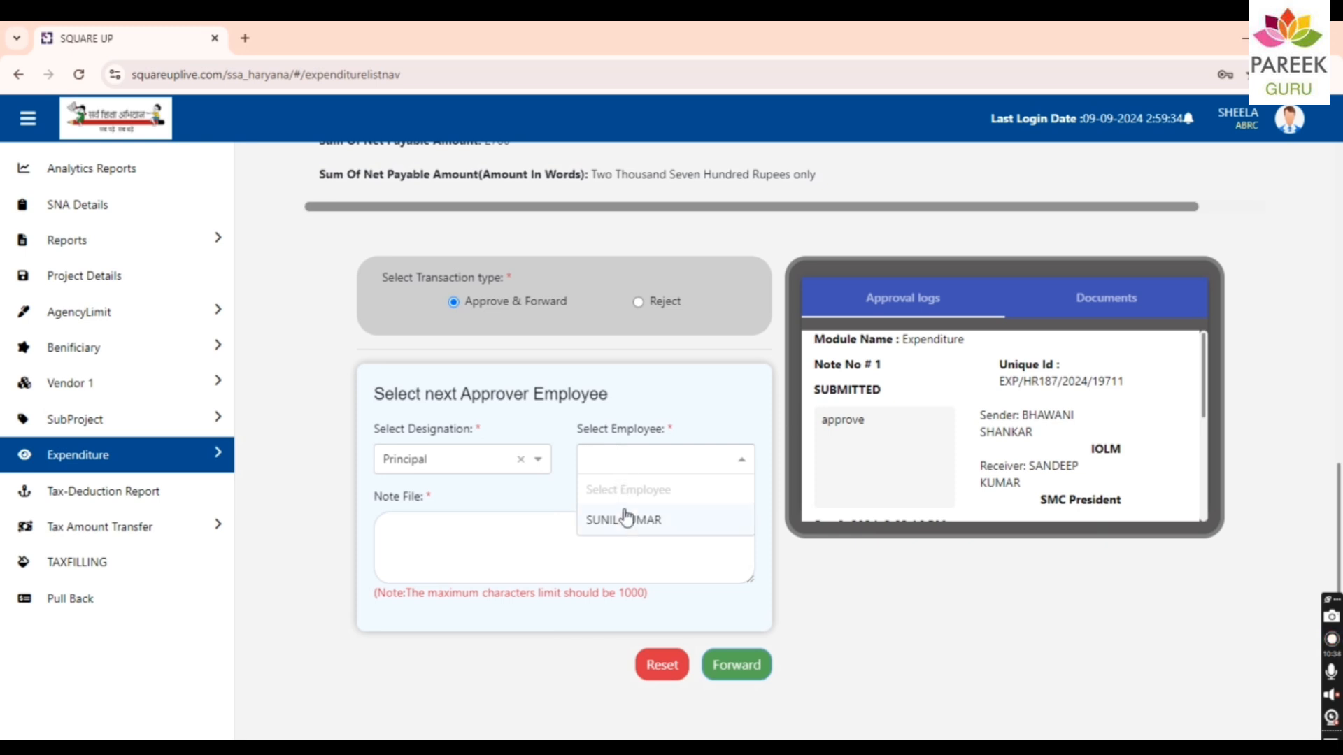
pyautogui.click(626, 518)
pyautogui.click(392, 531)
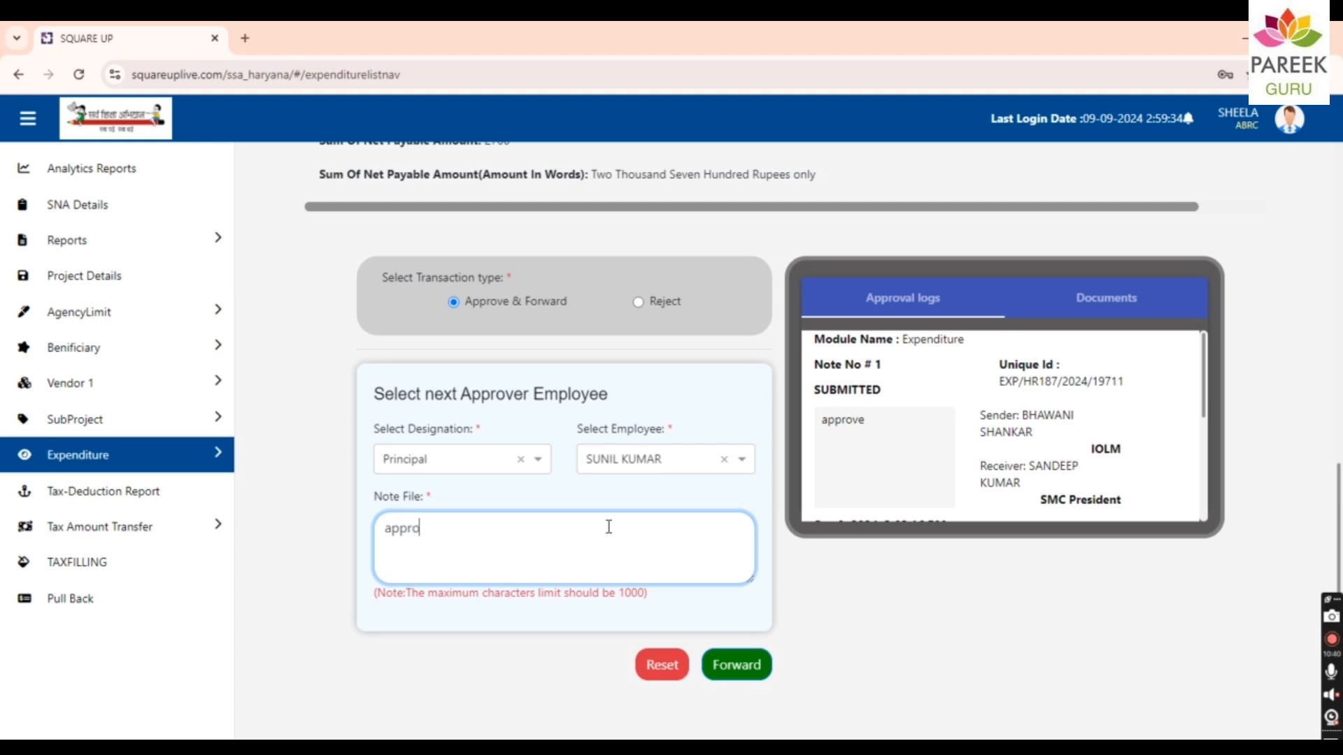
pyautogui.click(726, 666)
pyautogui.click(725, 524)
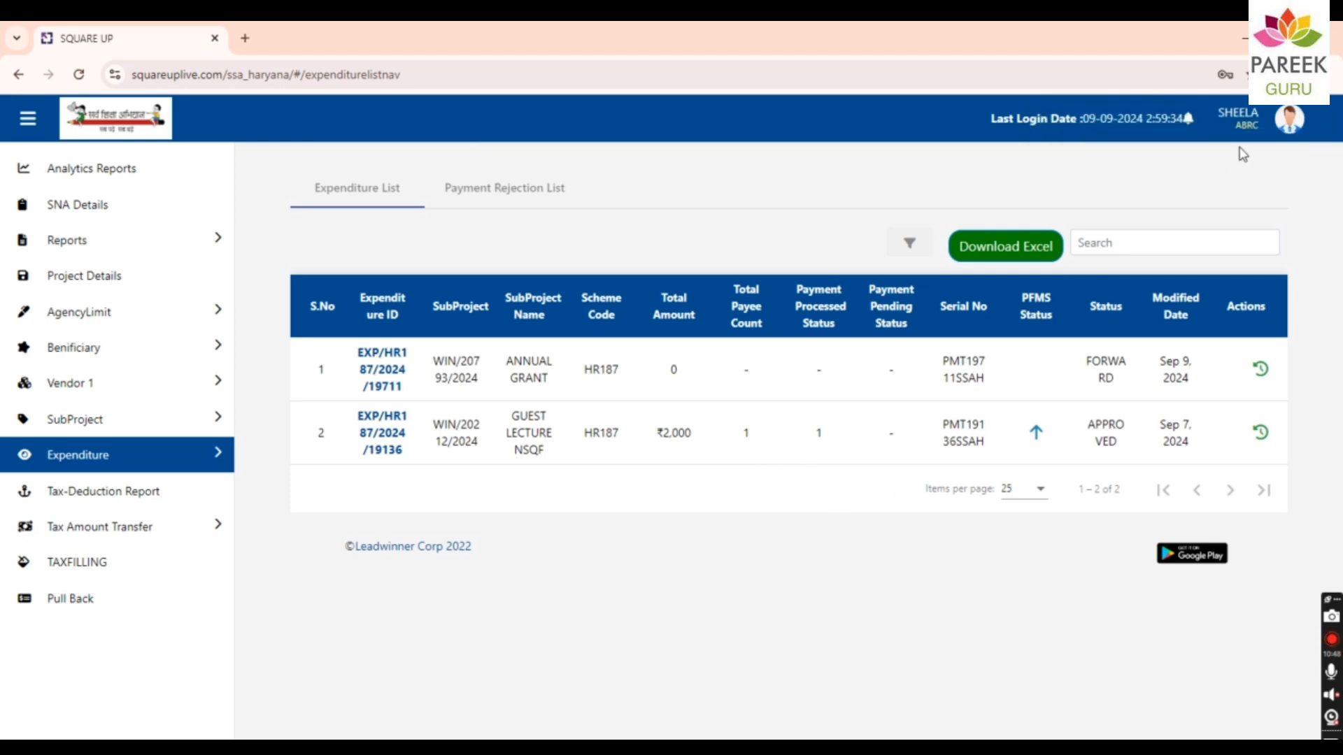
# - Log out of ABRC and sign in as the Principal with the saved login and captcha
pyautogui.click(1283, 129)
pyautogui.click(1228, 224)
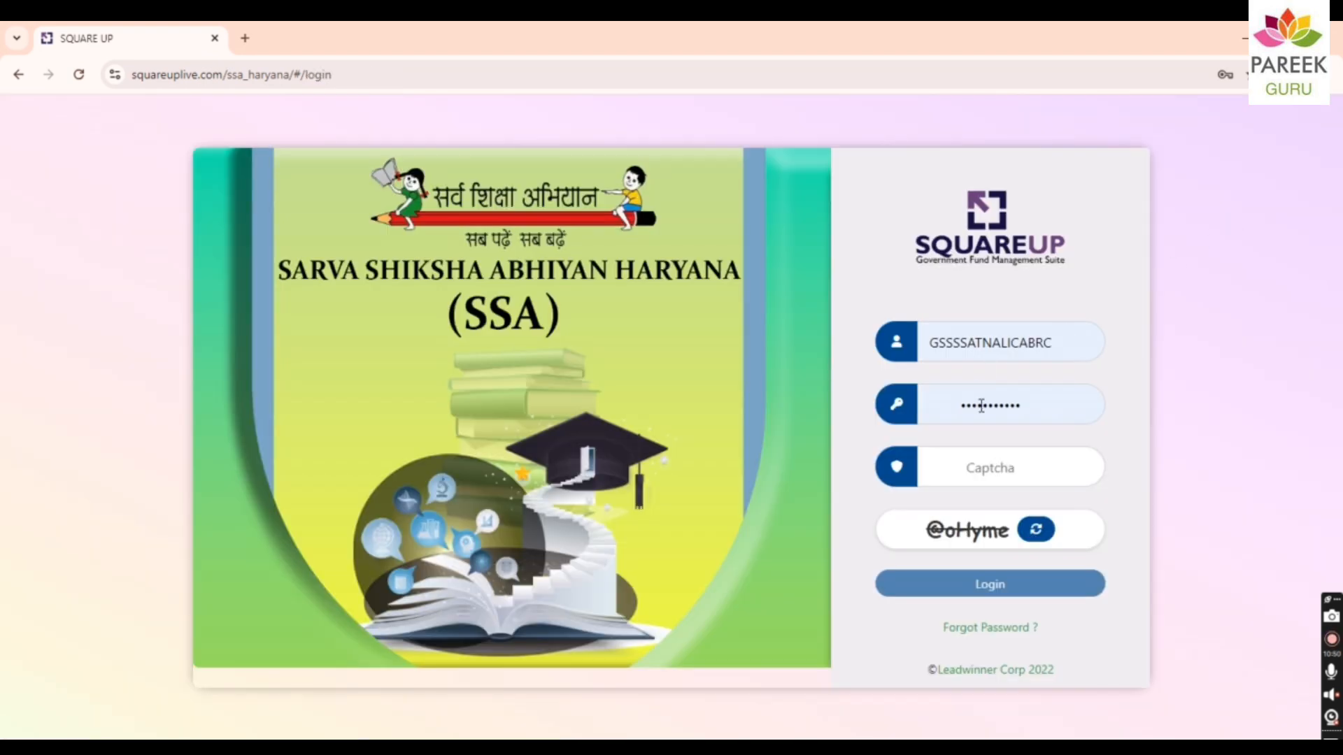
pyautogui.click(1070, 352)
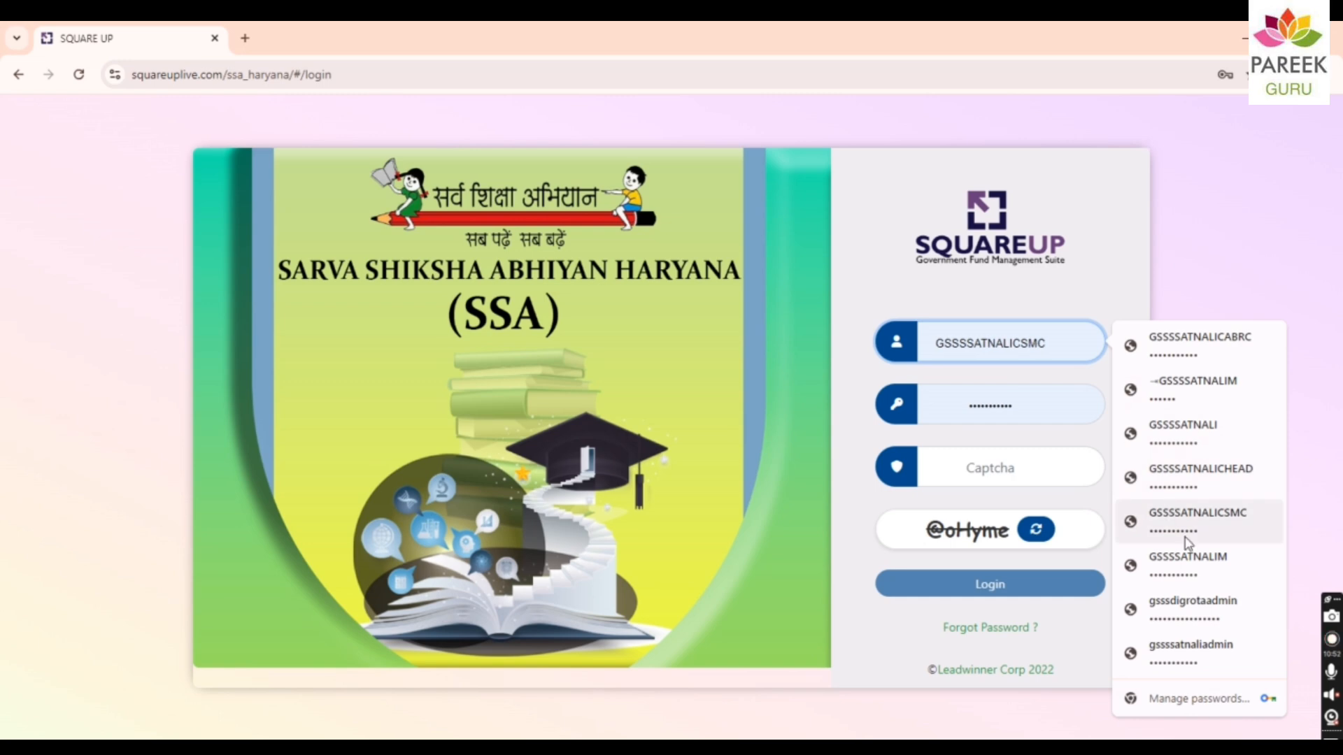
pyautogui.click(1189, 481)
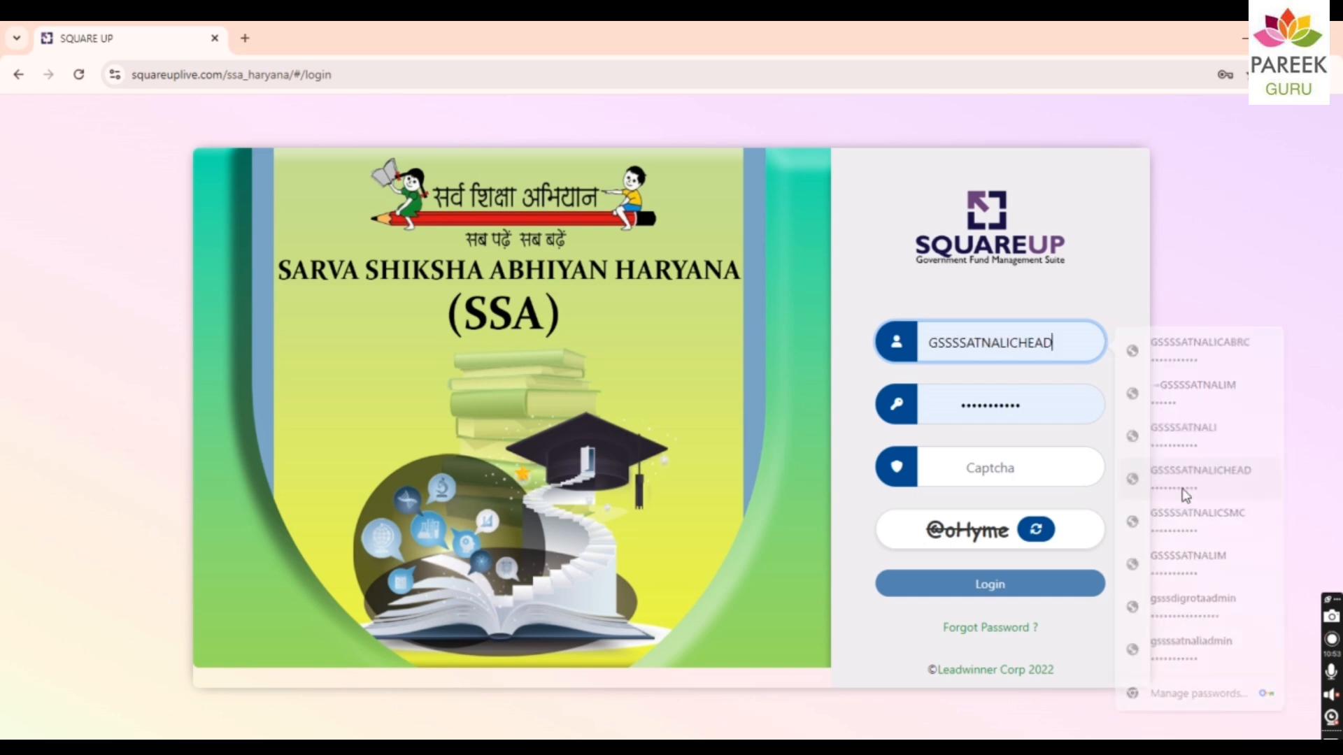
pyautogui.click(1068, 476)
pyautogui.write('@')
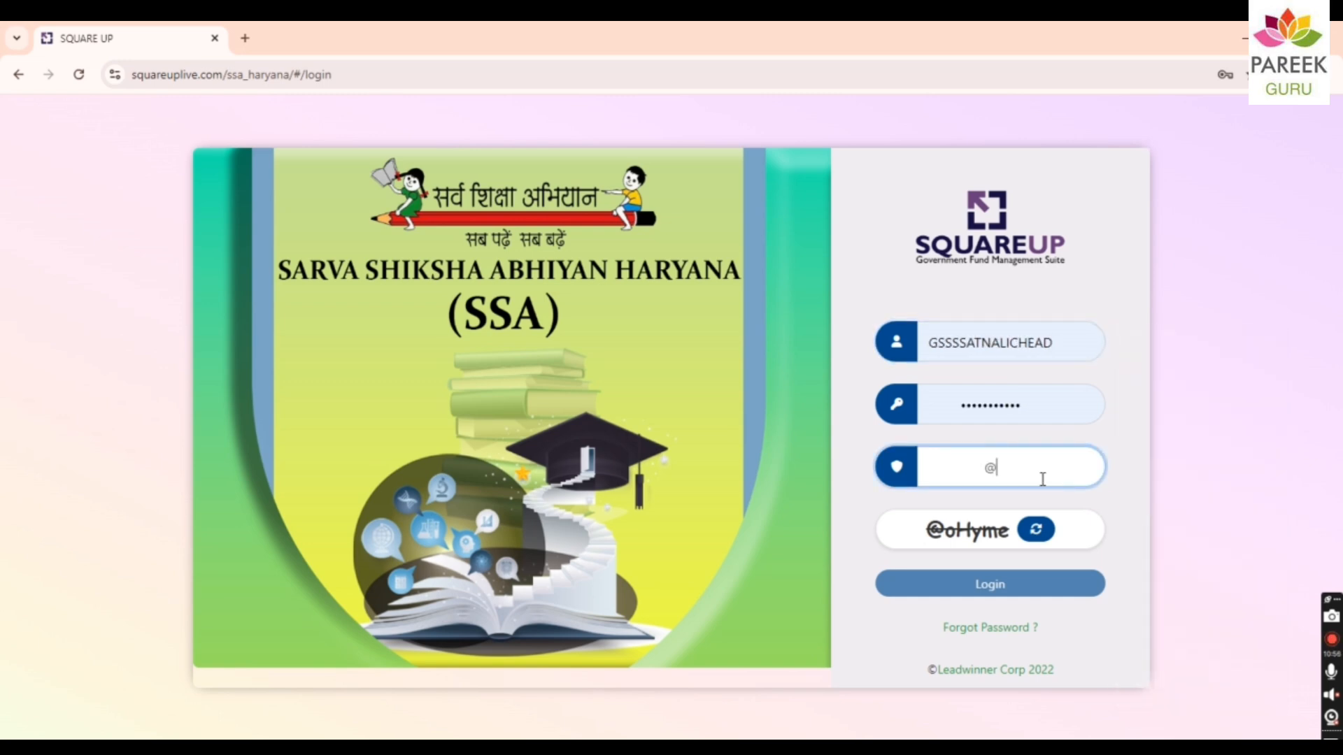
pyautogui.write('oHyme')
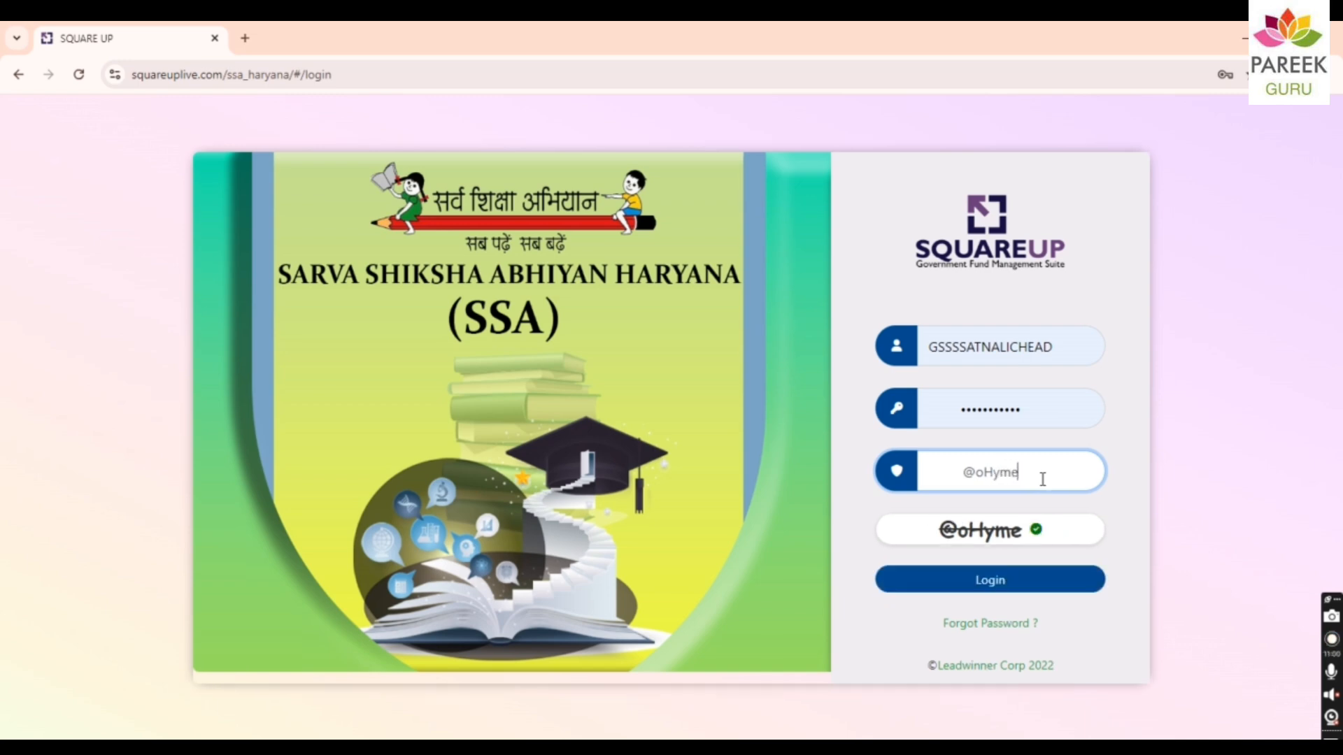
pyautogui.click(1022, 580)
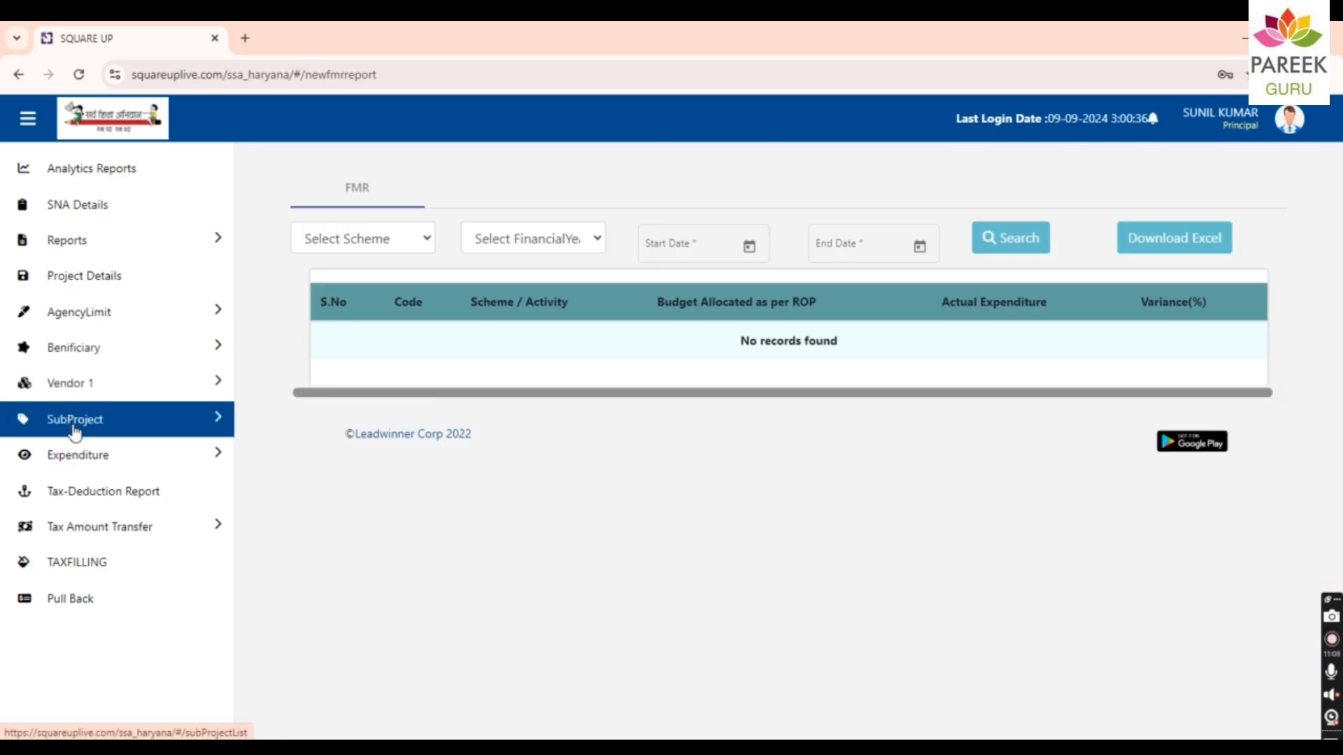
# - Open expenditure EXP/HR187/2024/19711, choose Approve, and verify the one-time code
pyautogui.click(80, 460)
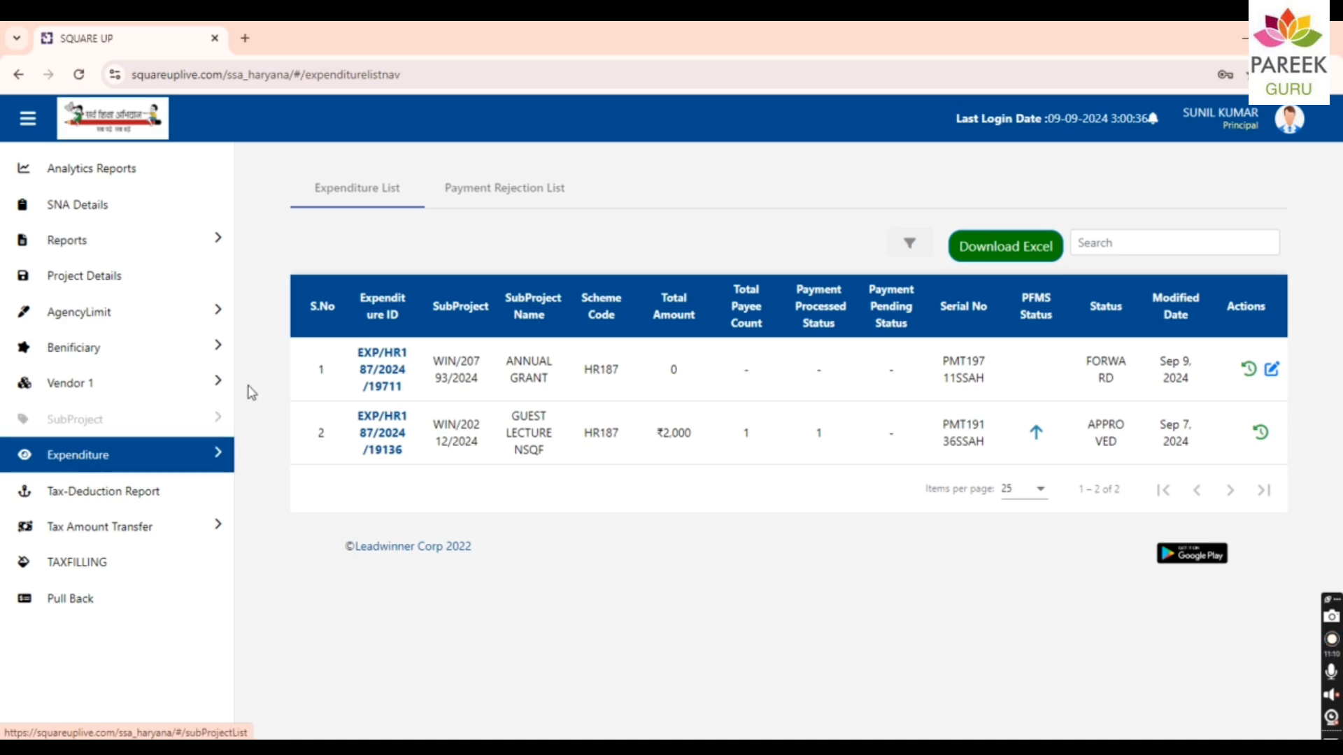
pyautogui.click(388, 378)
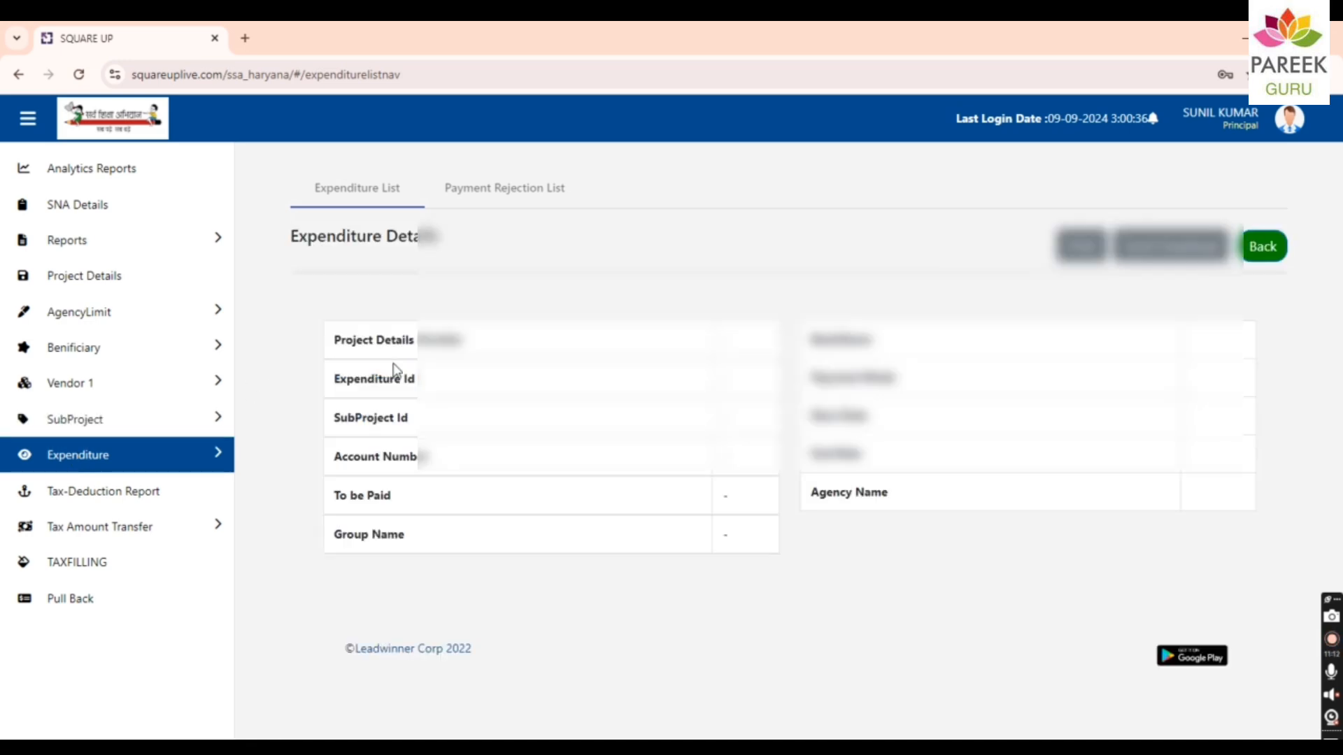
pyautogui.scroll(-6, 491, 549)
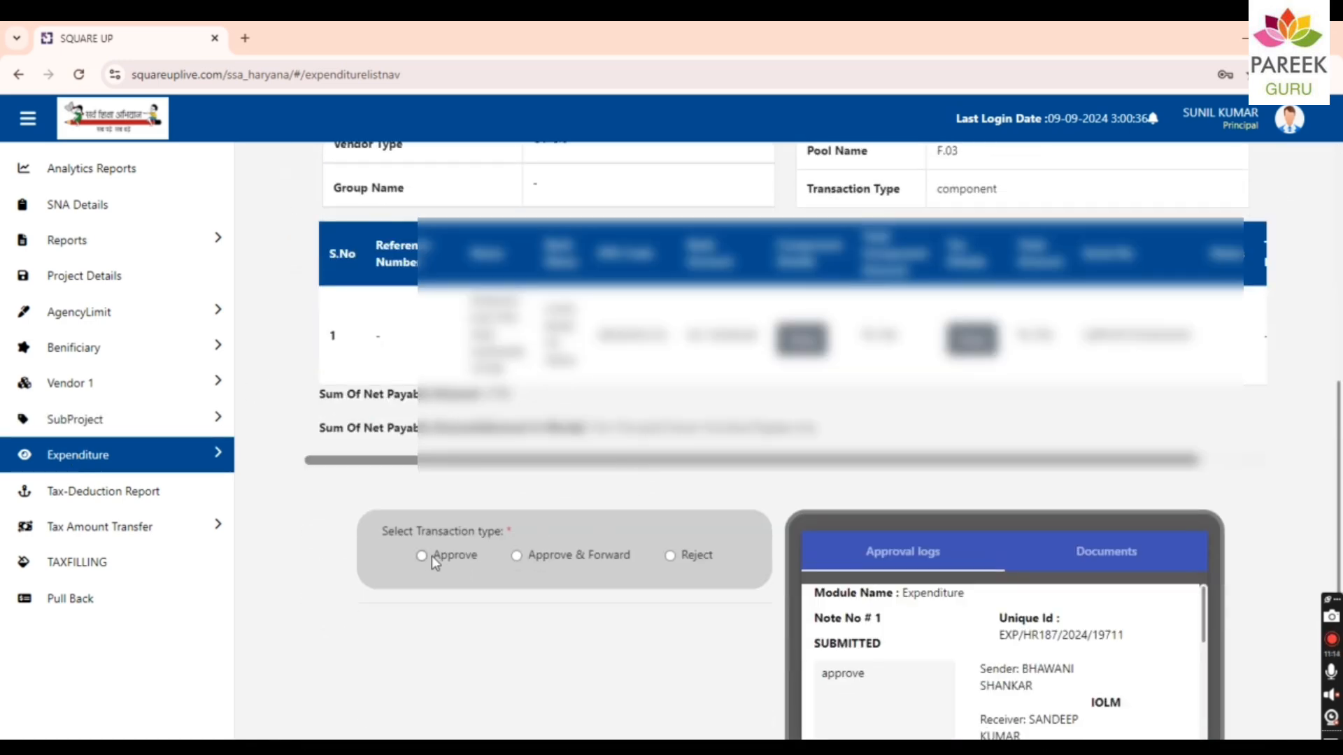
pyautogui.click(422, 556)
pyautogui.scroll(-3, 497, 489)
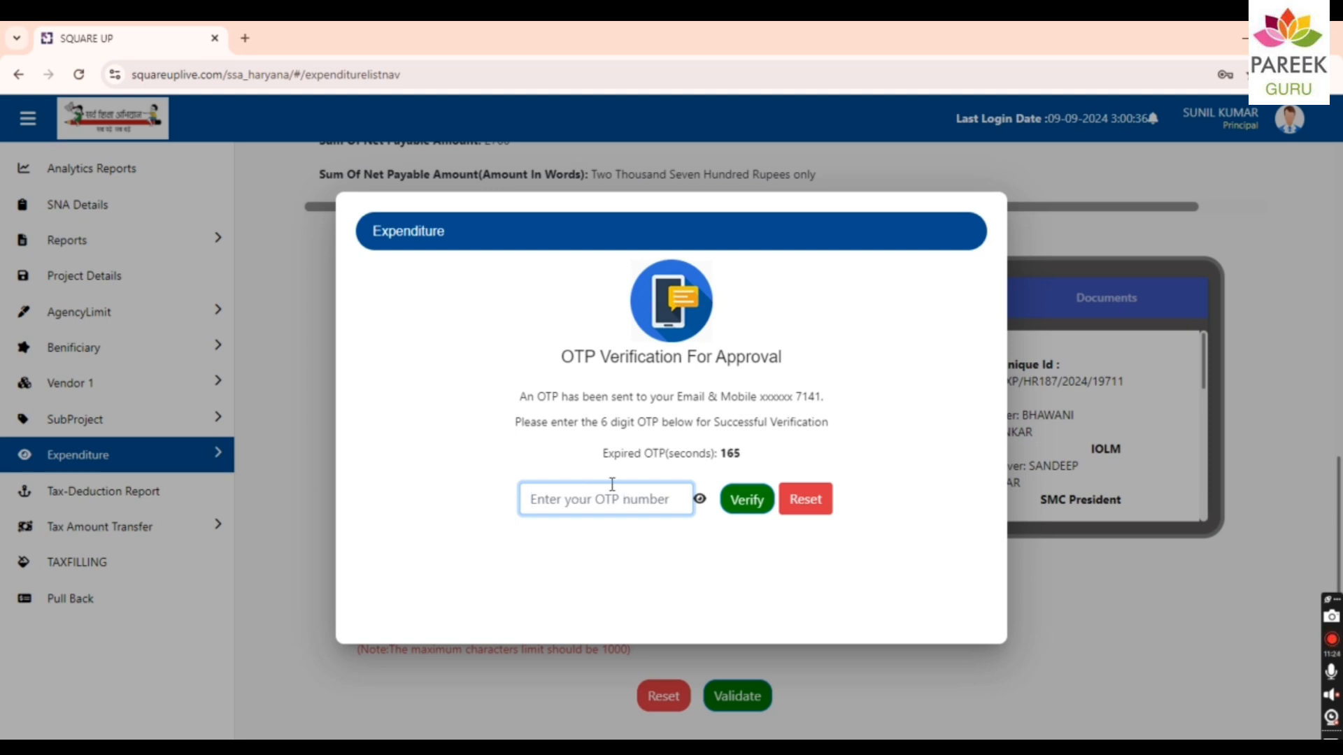
pyautogui.write('••')
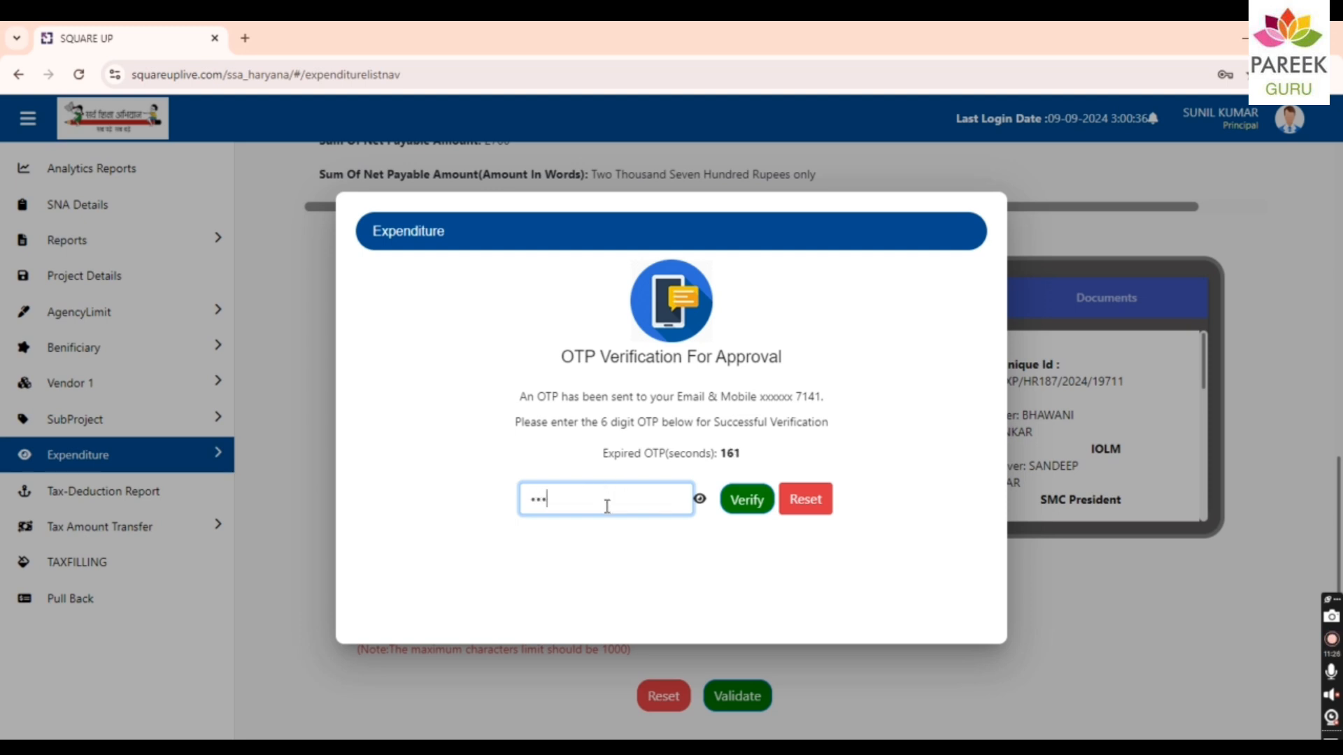
pyautogui.click(740, 501)
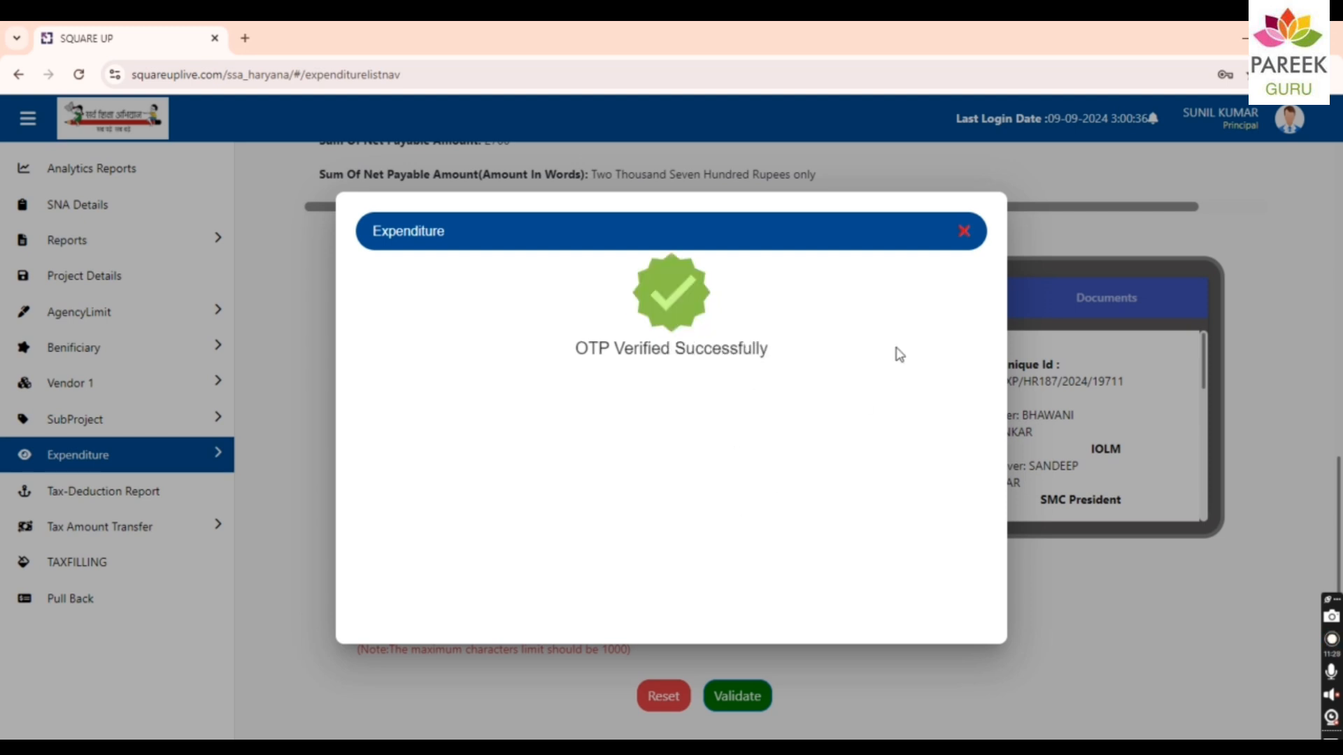
pyautogui.click(964, 231)
# - Validate with the note 'approve' and give final approval to the expenditure
pyautogui.scroll(-2, 632, 530)
pyautogui.click(620, 421)
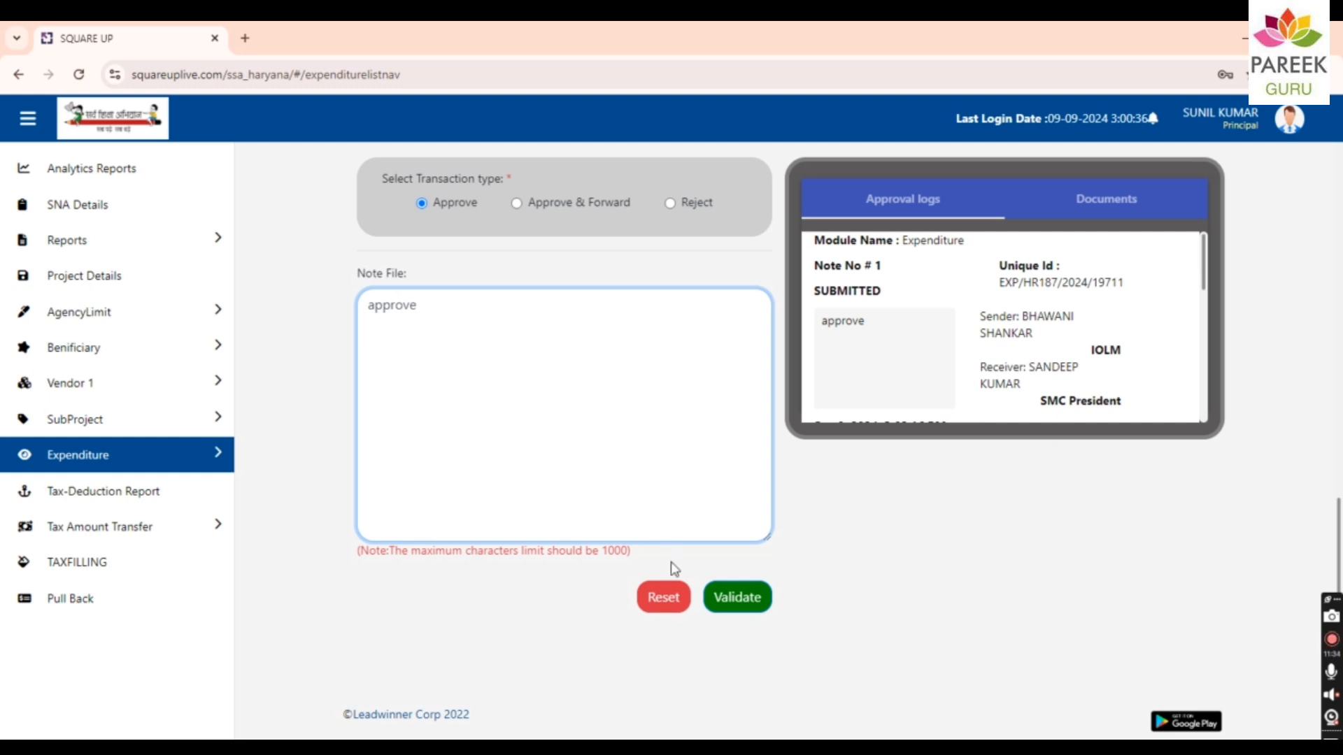
pyautogui.click(720, 598)
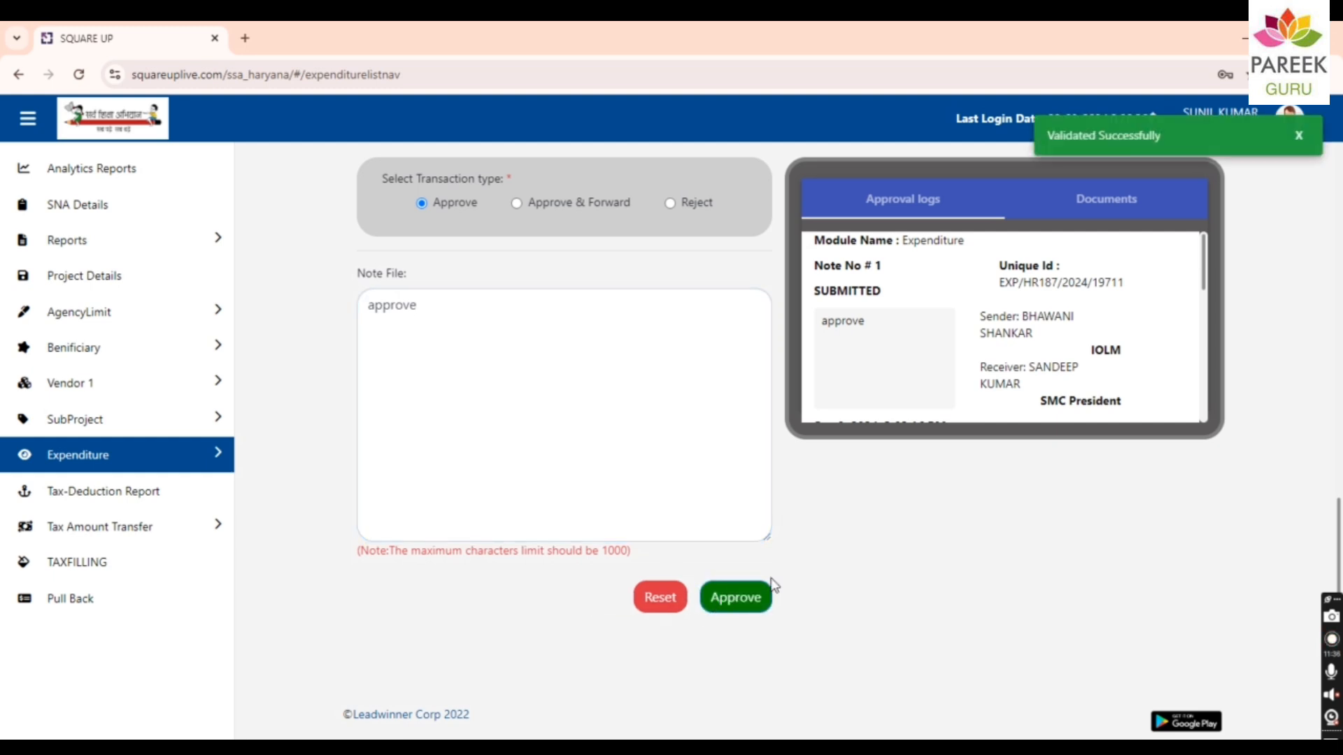
pyautogui.click(735, 598)
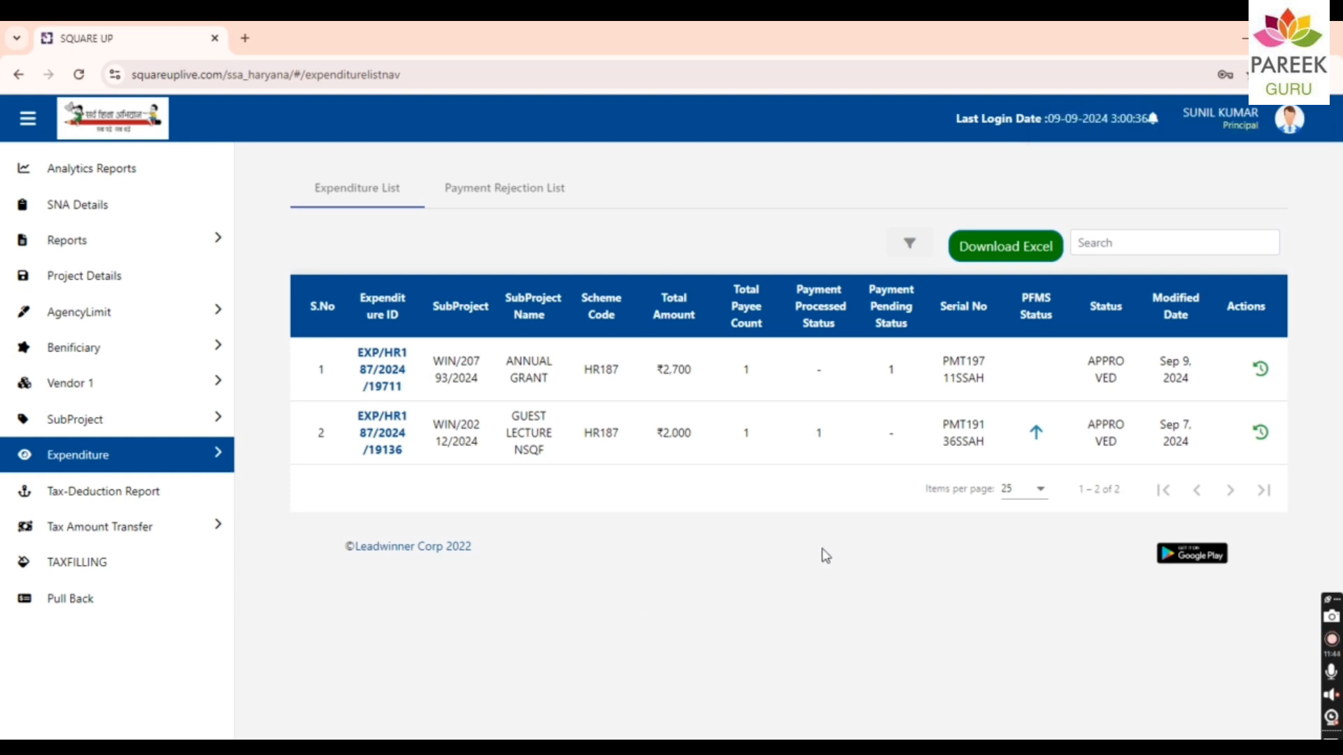
# - Check the SubProject and Expenditure lists, then log out of the Principal account
pyautogui.moveTo(1034, 438)
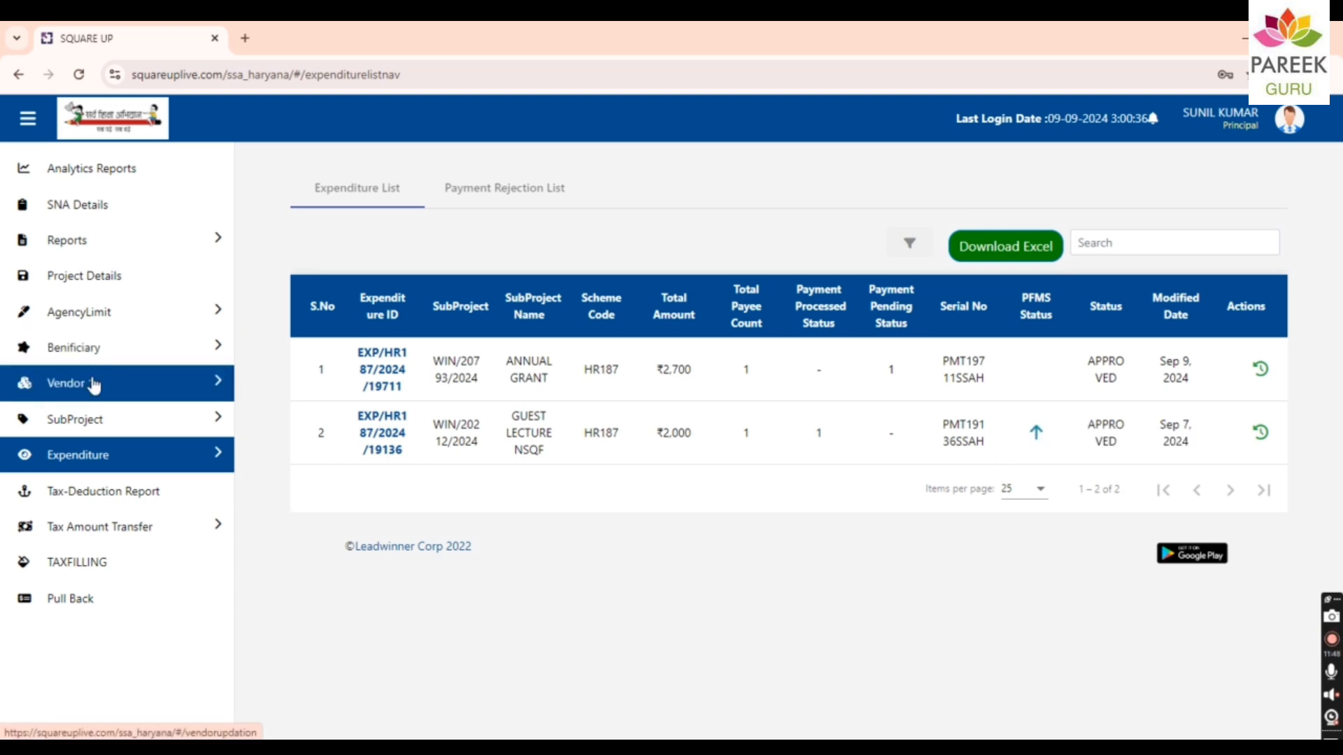
pyautogui.click(83, 422)
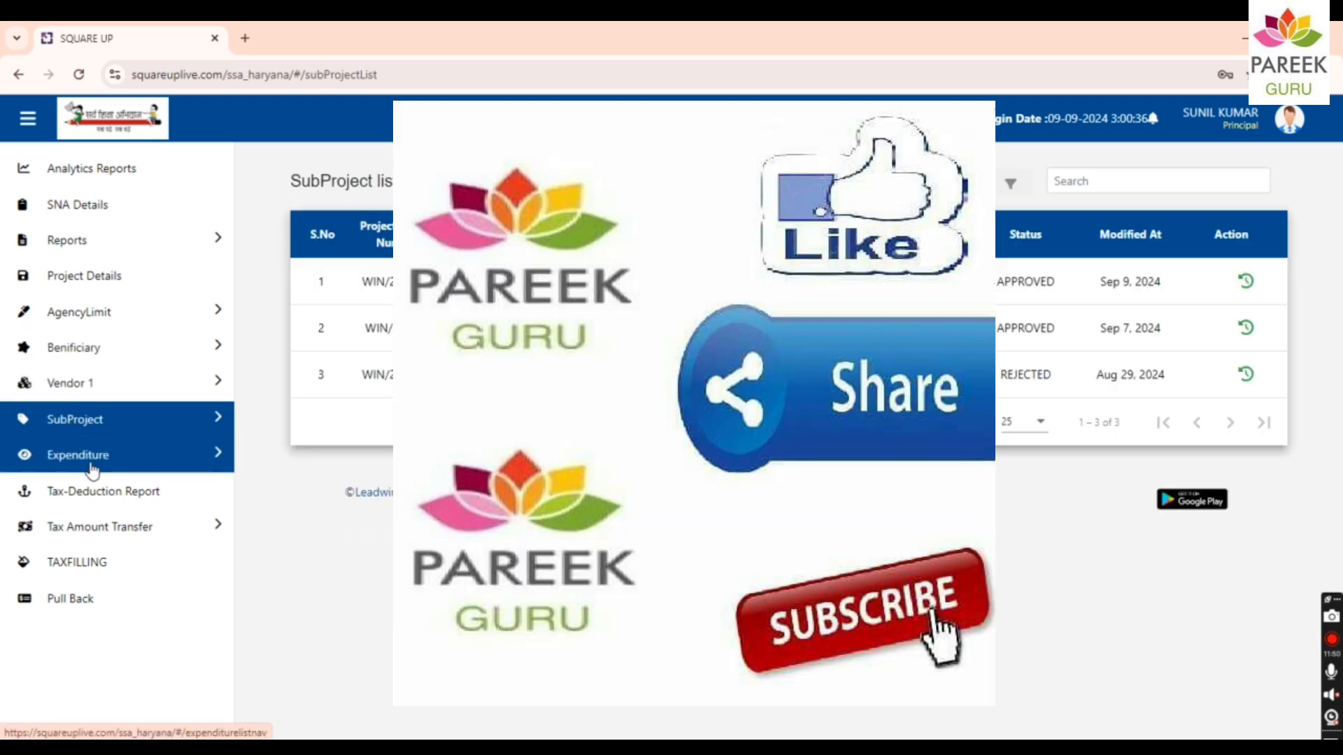
pyautogui.click(91, 467)
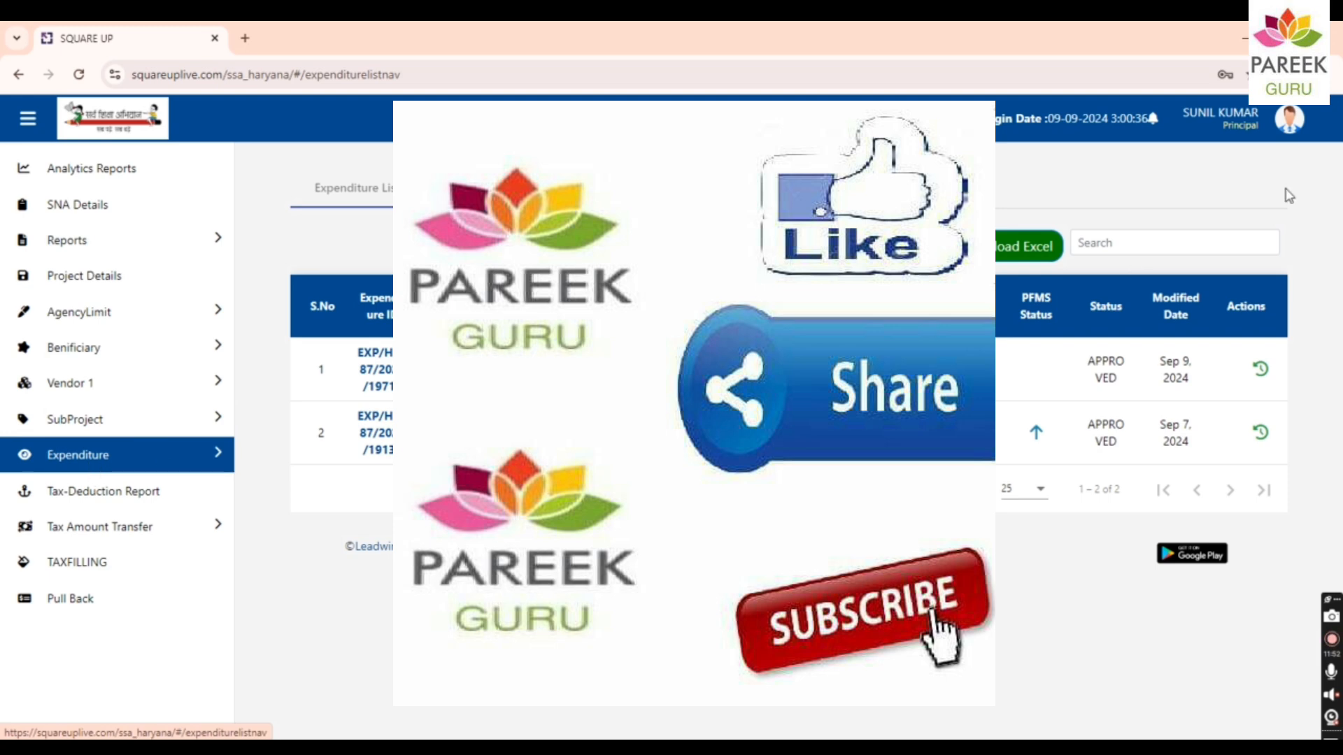
pyautogui.click(1293, 126)
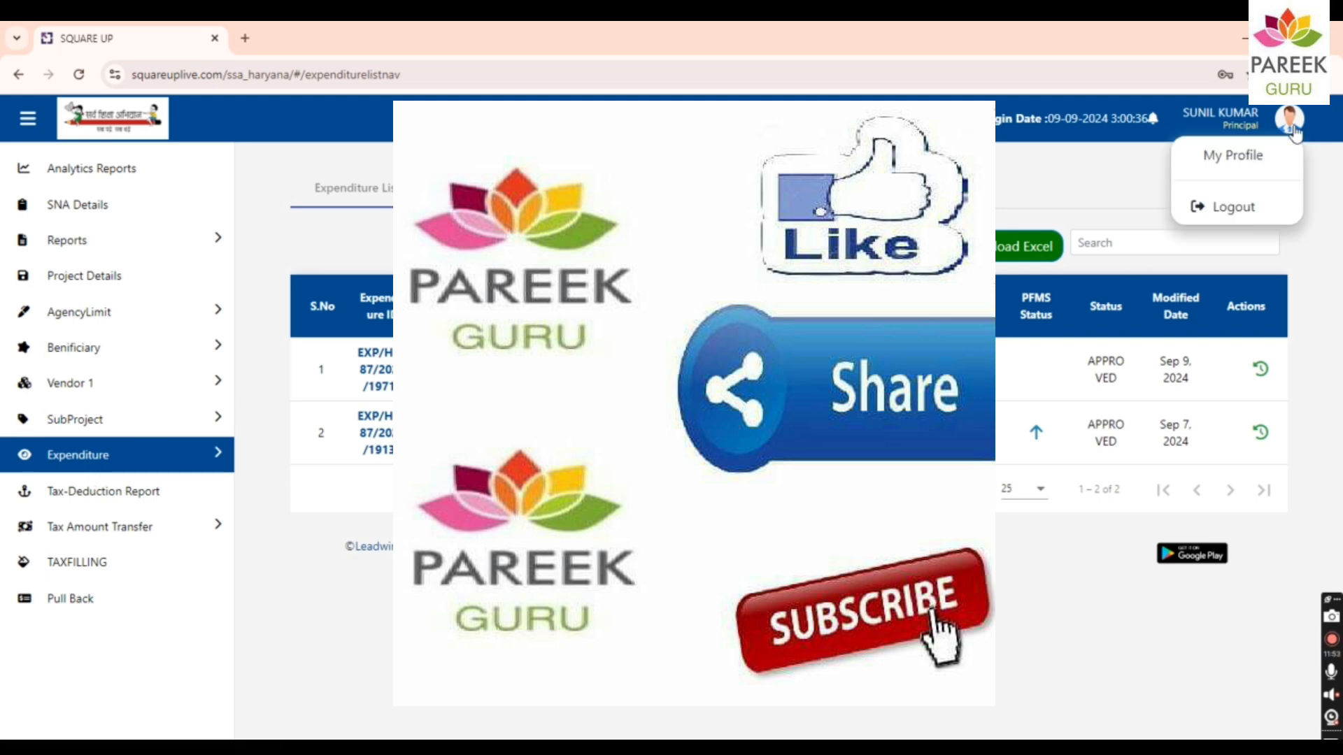
pyautogui.click(1252, 207)
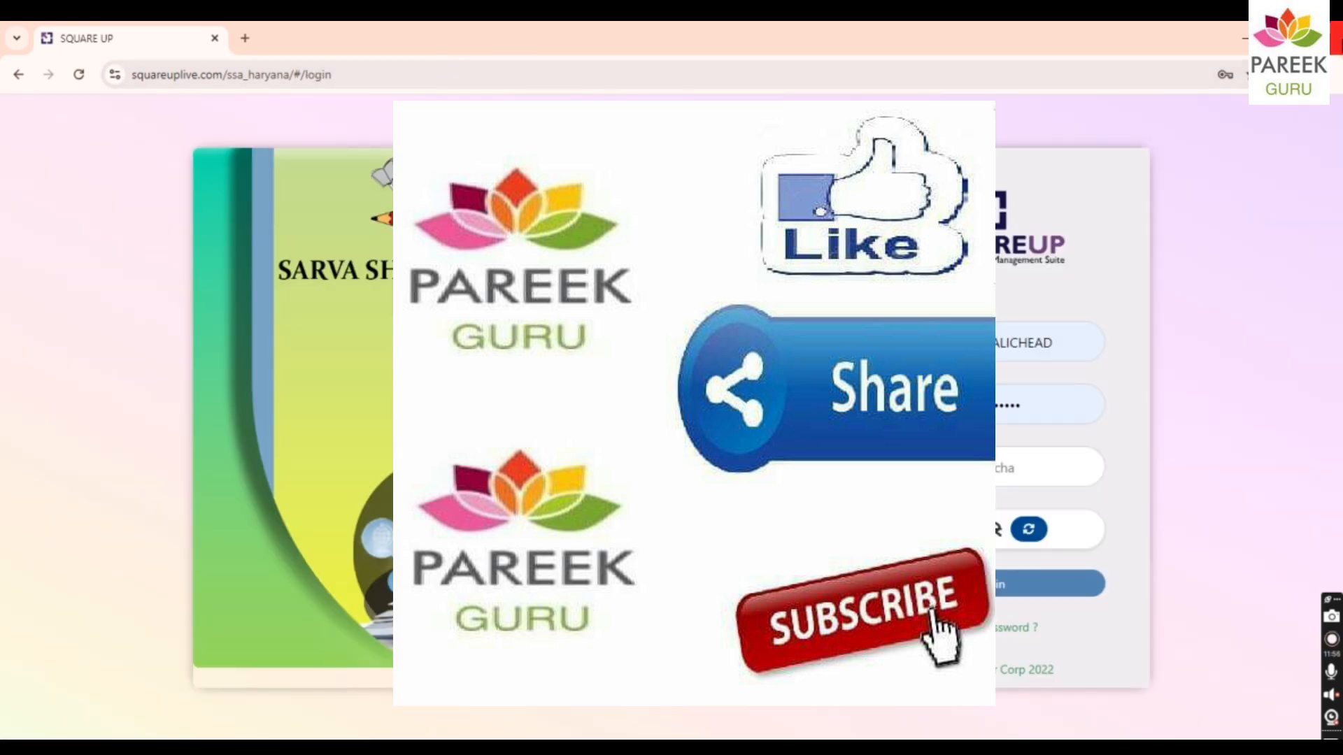